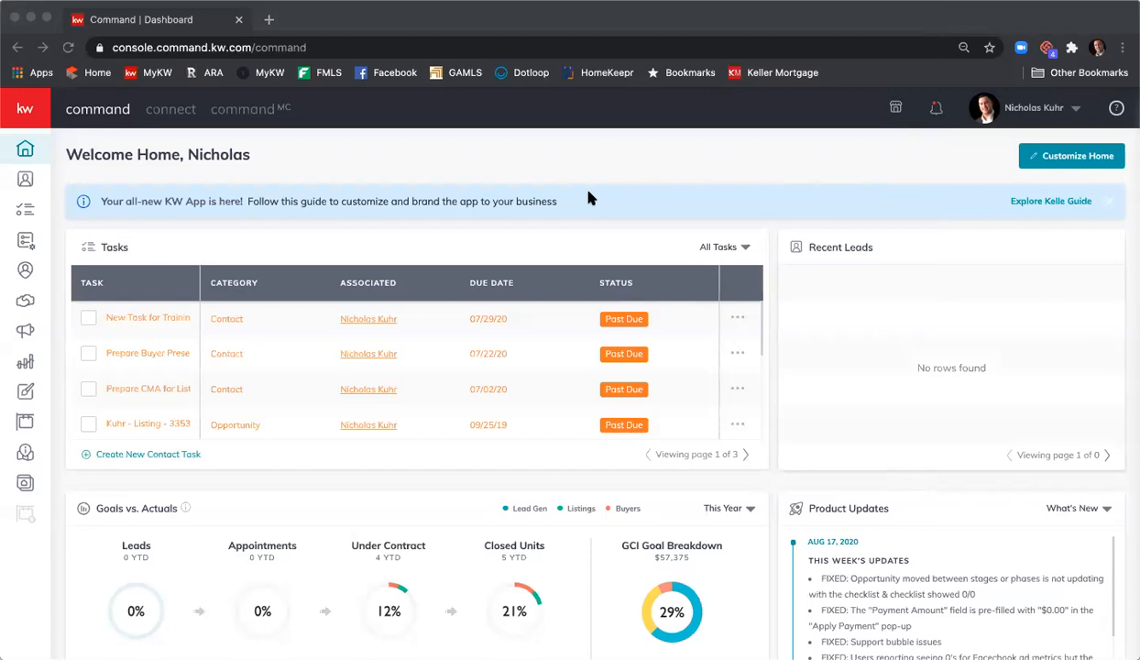
# - Open the 1234 Main St listing opportunity from the All Opportunities list in KW Command
pyautogui.click(28, 301)
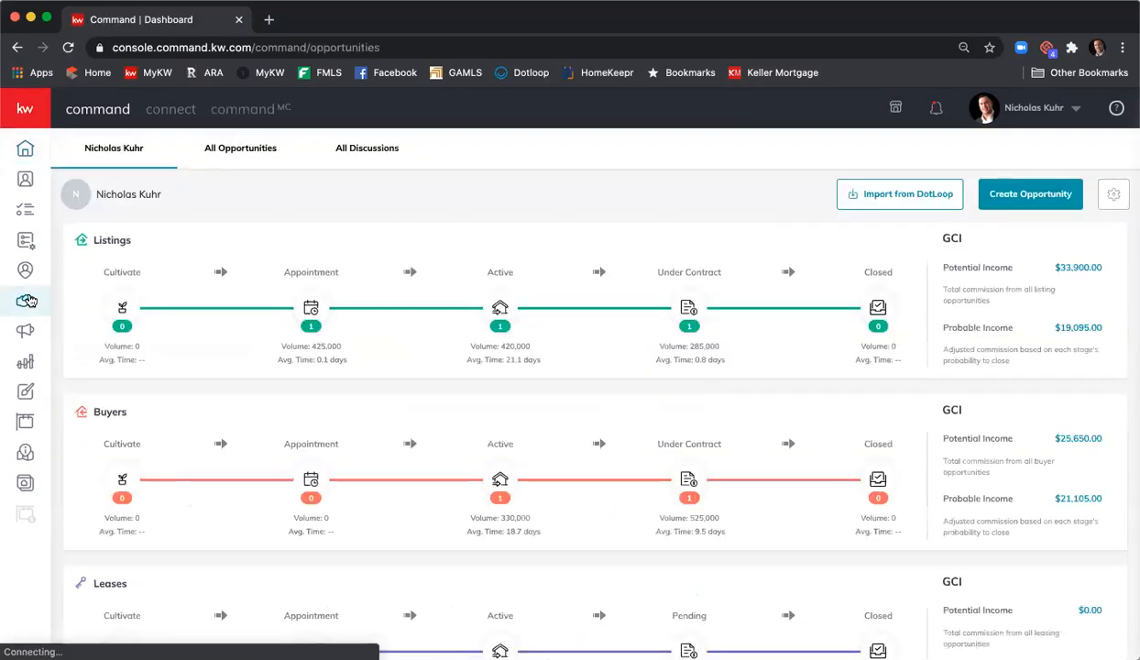
pyautogui.click(235, 155)
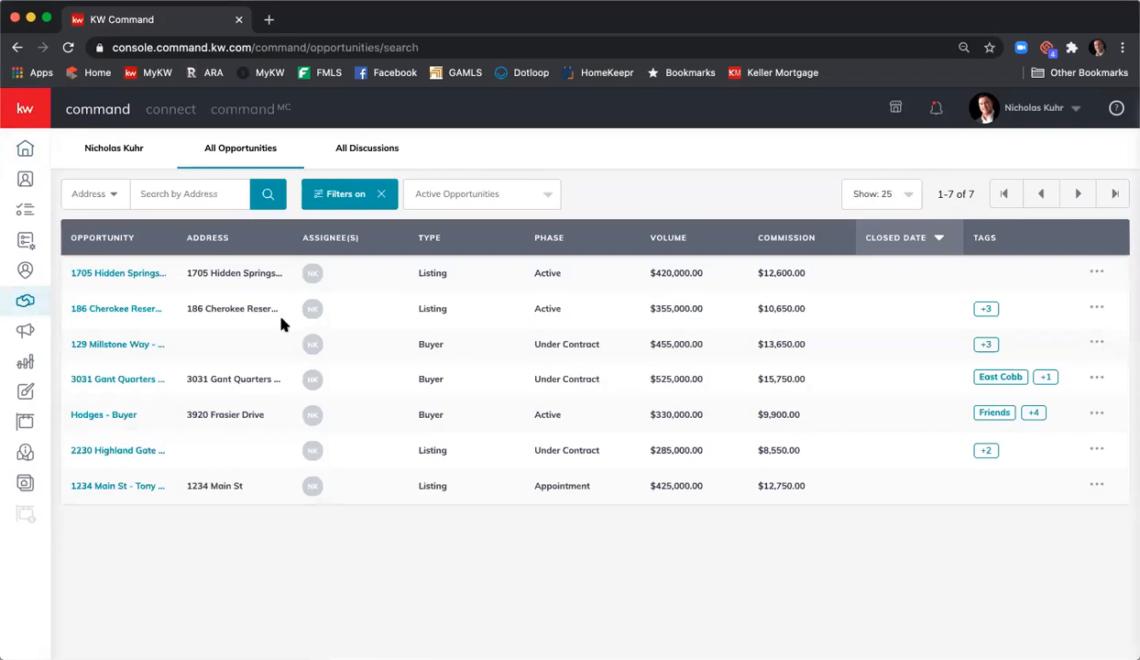
pyautogui.click(119, 487)
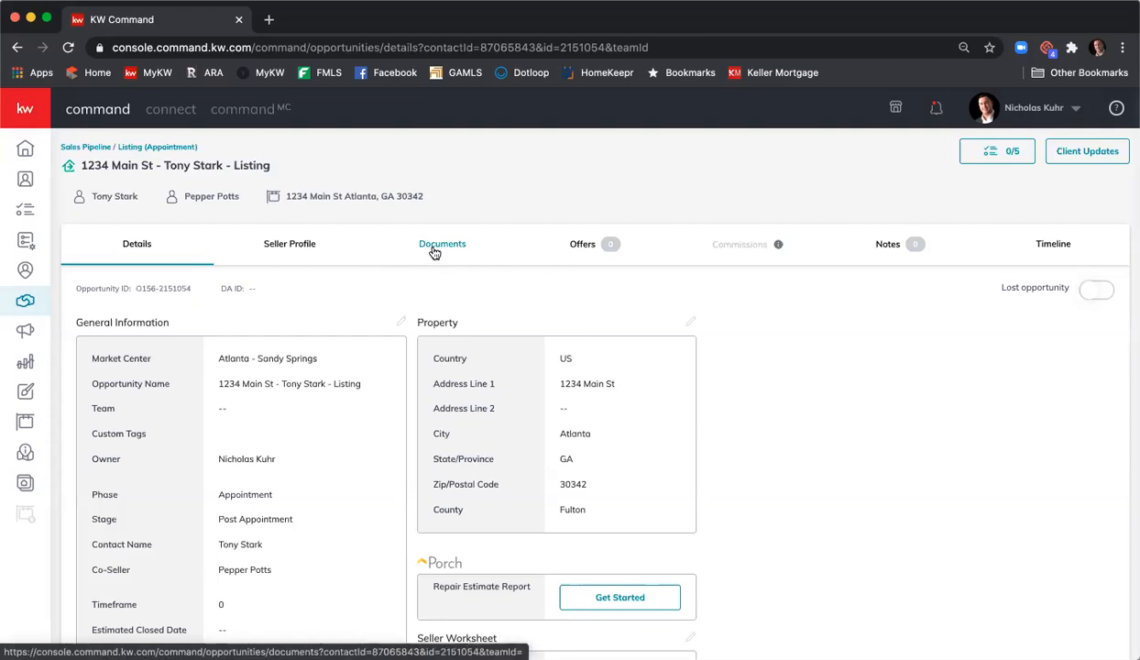
# - Show the 1234 Main St listing's Documents checklist, including F101 - Listing Agreement
pyautogui.click(439, 246)
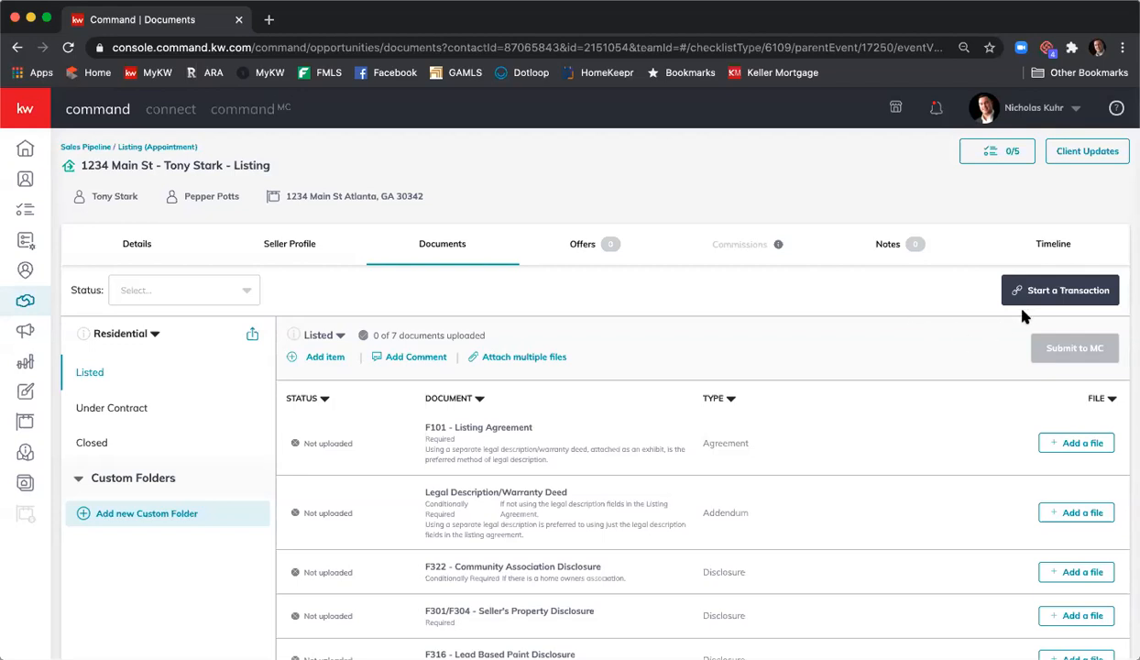
# - Start a transaction for the listing so DocuSign Rooms sign-in opens in a new tab
pyautogui.click(1029, 295)
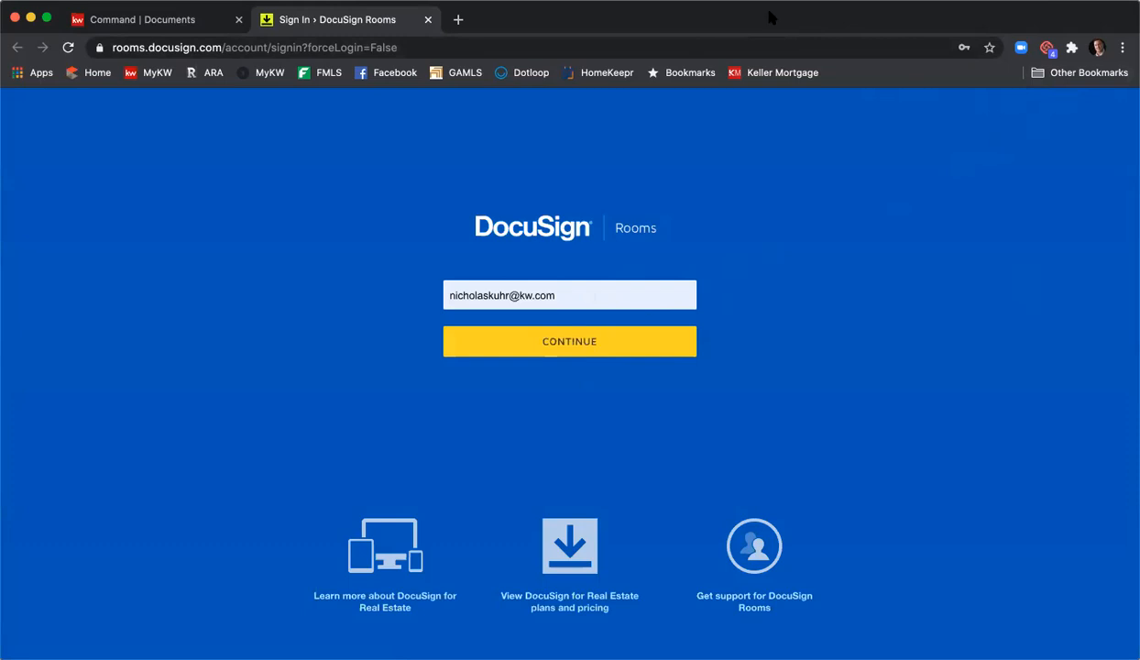
pyautogui.click(119, 24)
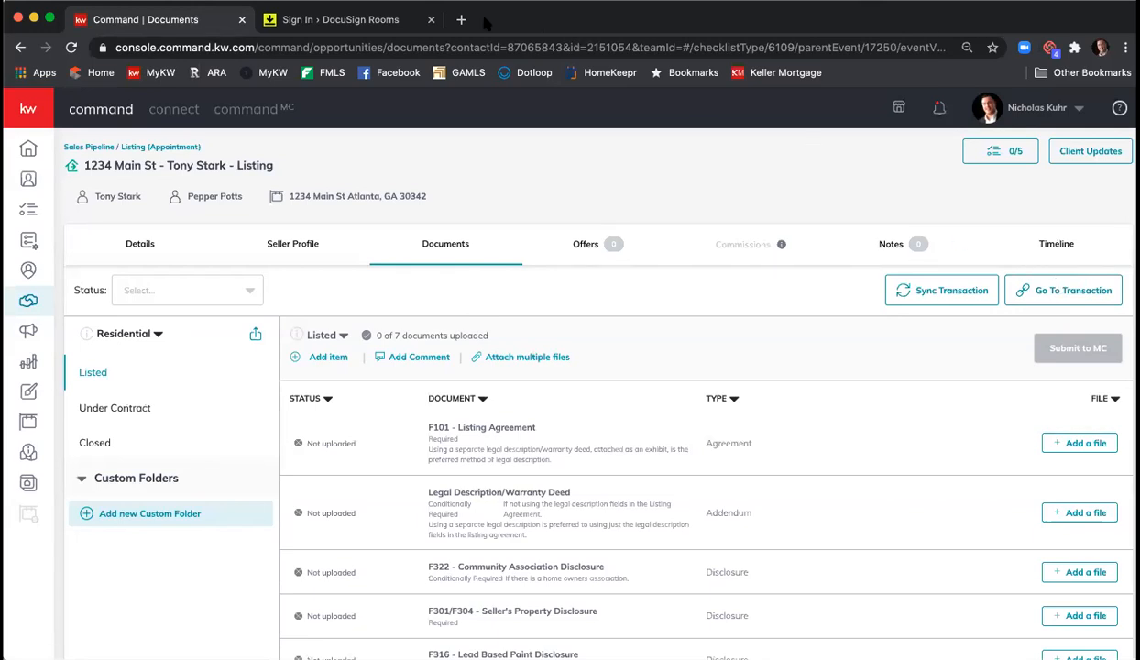
pyautogui.click(364, 18)
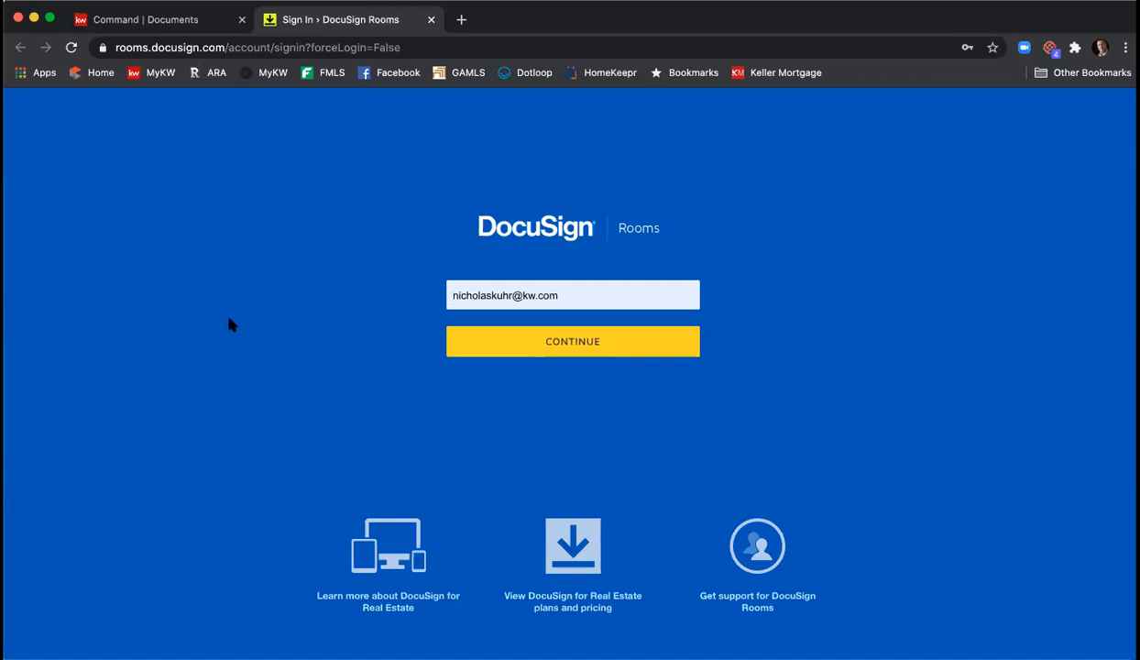
# - Continue with the pre-filled account e-mail and log in to DocuSign
pyautogui.click(576, 352)
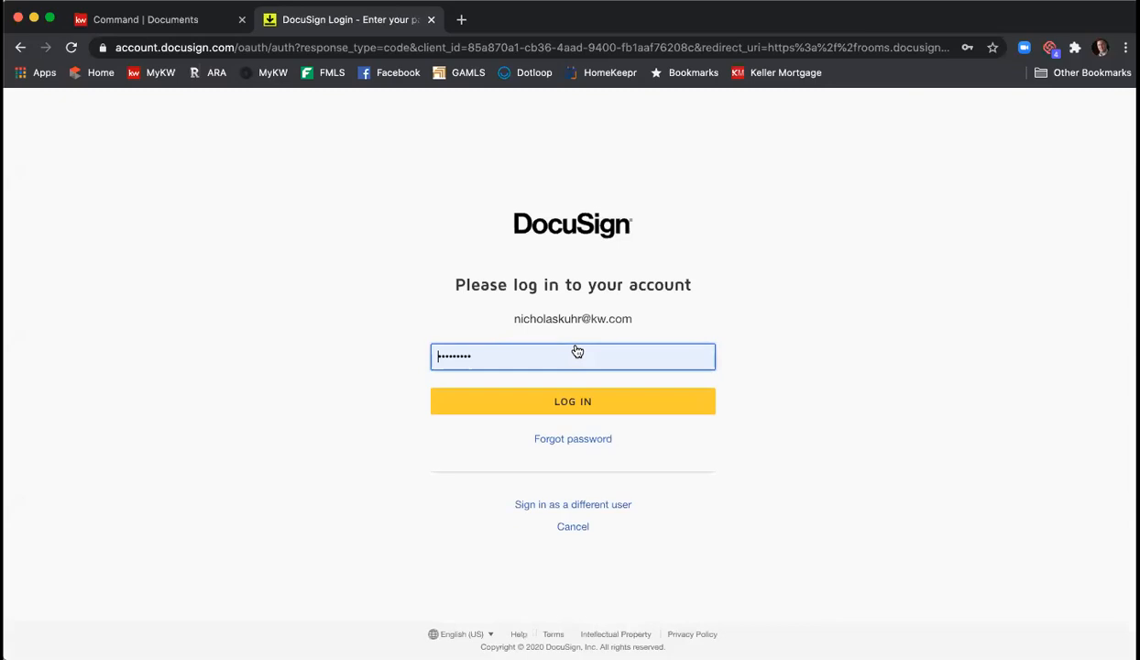
pyautogui.click(594, 404)
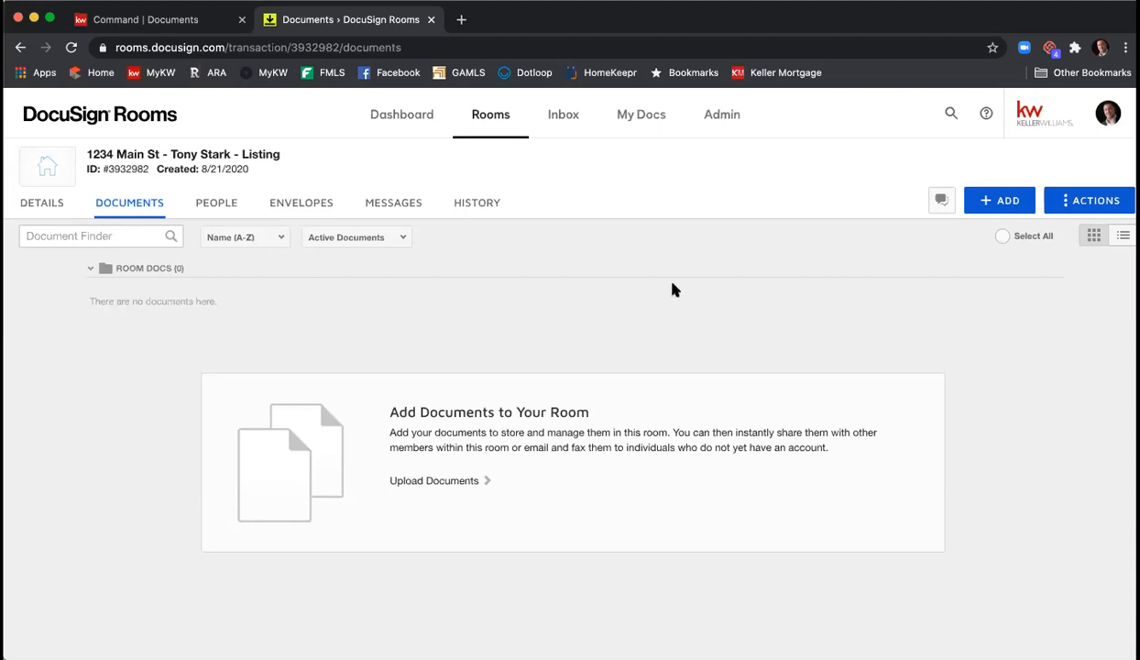
# - Add DocuSign Forms to the room and pick the REALTOR (National Association of Realtors) provider
pyautogui.click(999, 206)
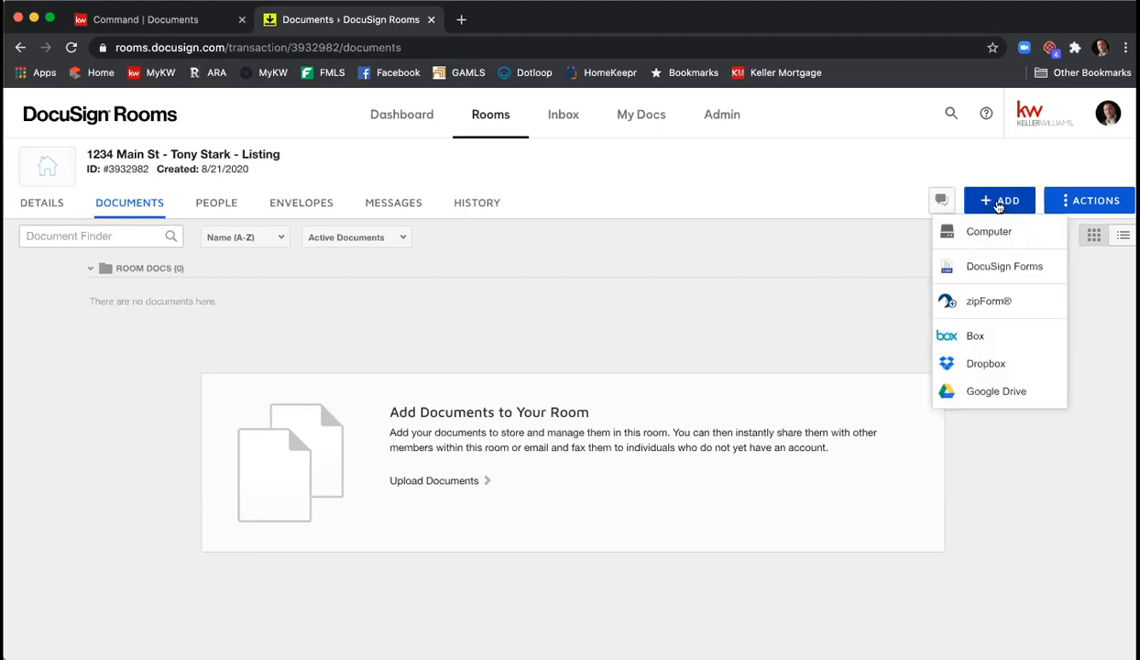
pyautogui.click(995, 267)
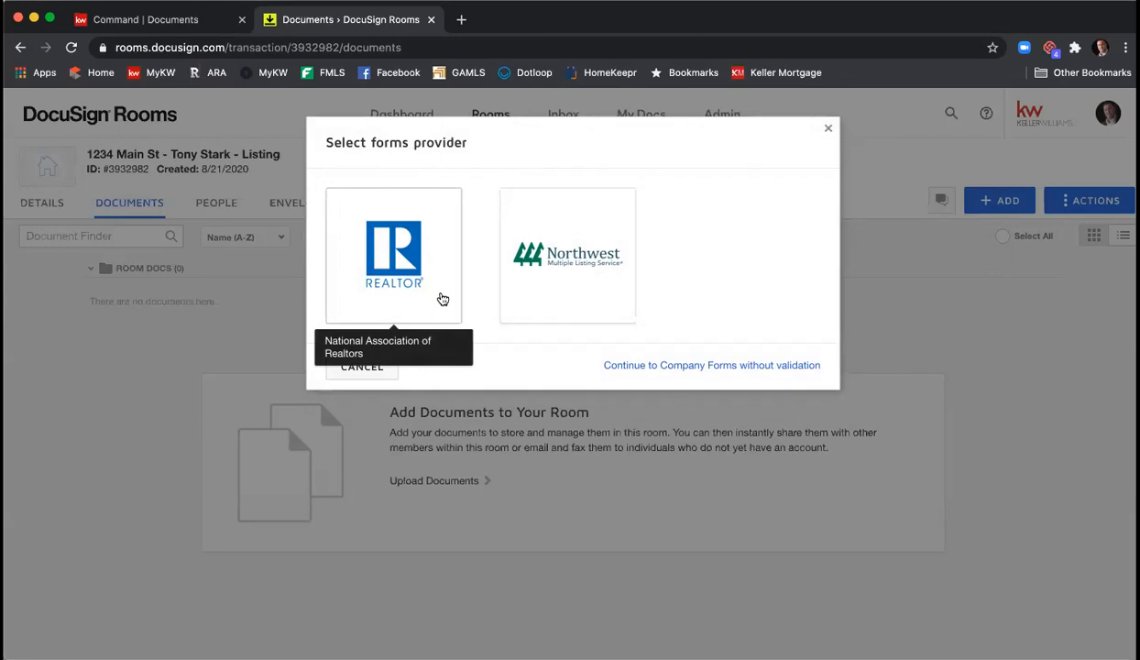
pyautogui.click(396, 255)
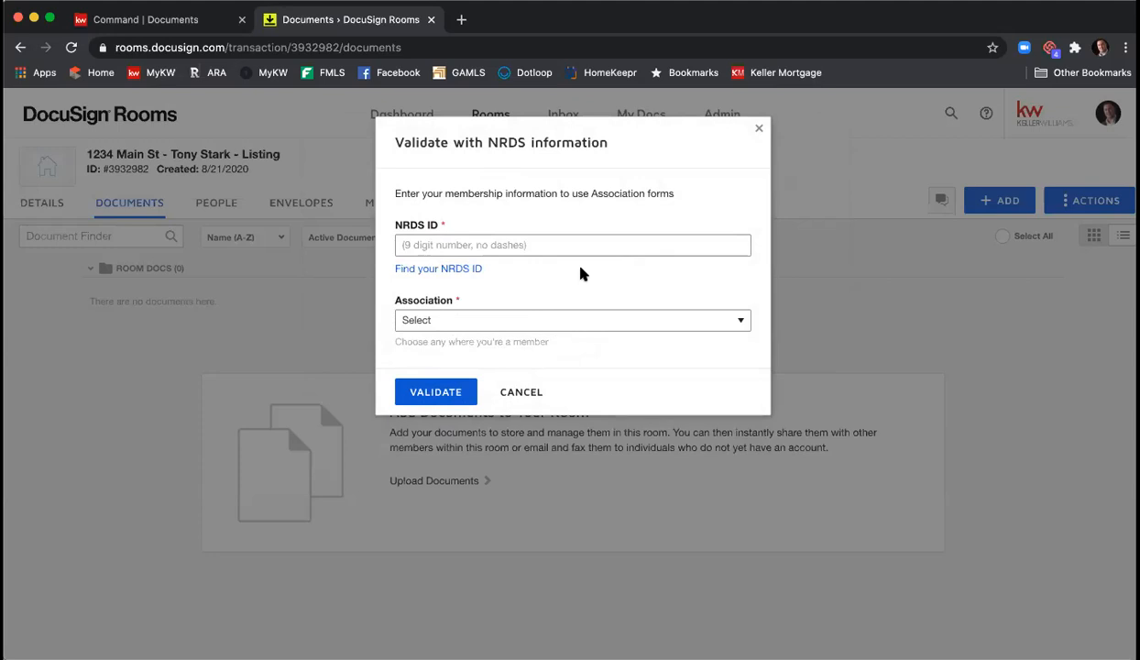
# - Look up the NRDS ID using the agent's last name and real estate license number
pyautogui.click(432, 274)
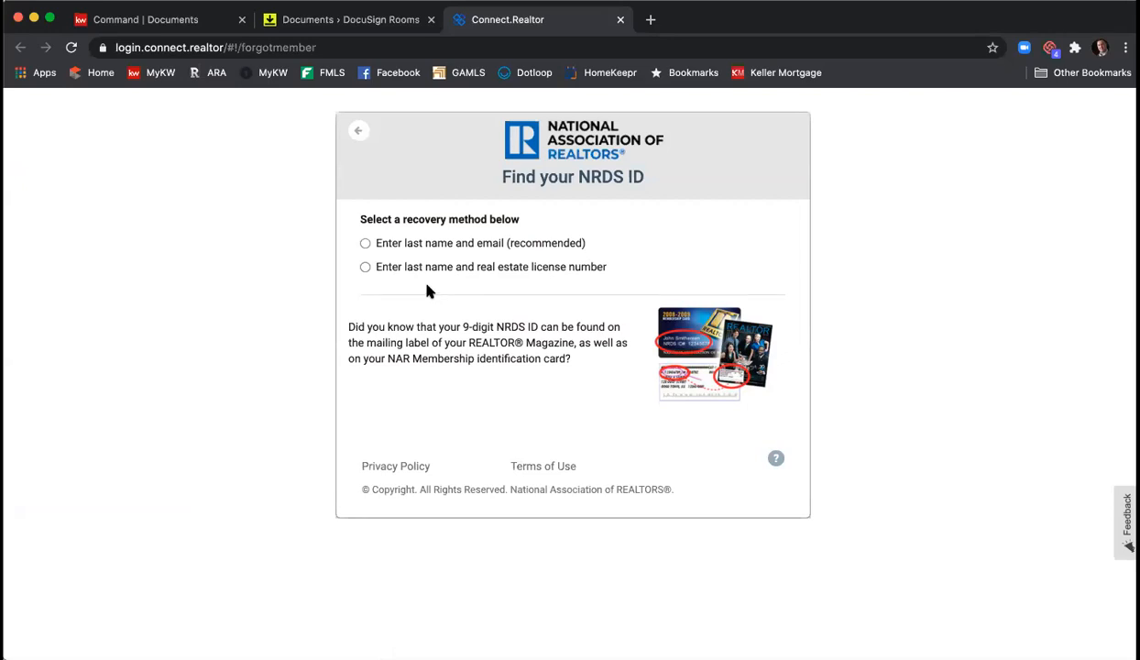
pyautogui.click(363, 268)
pyautogui.click(377, 295)
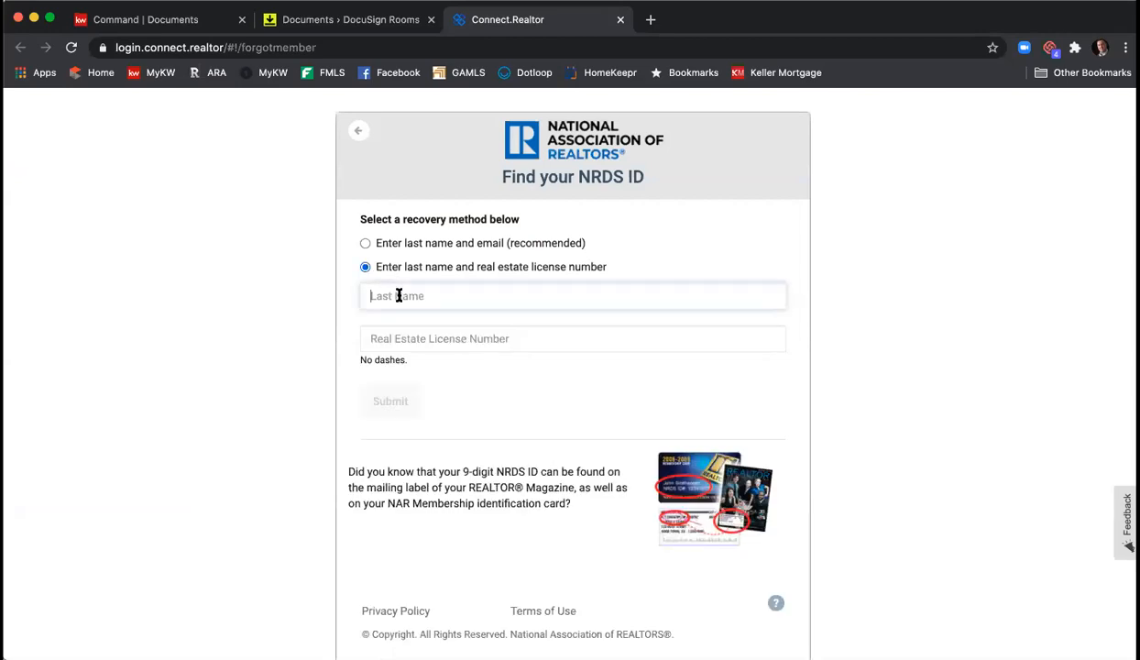
pyautogui.write('Kuhr')
pyautogui.press('Tab')
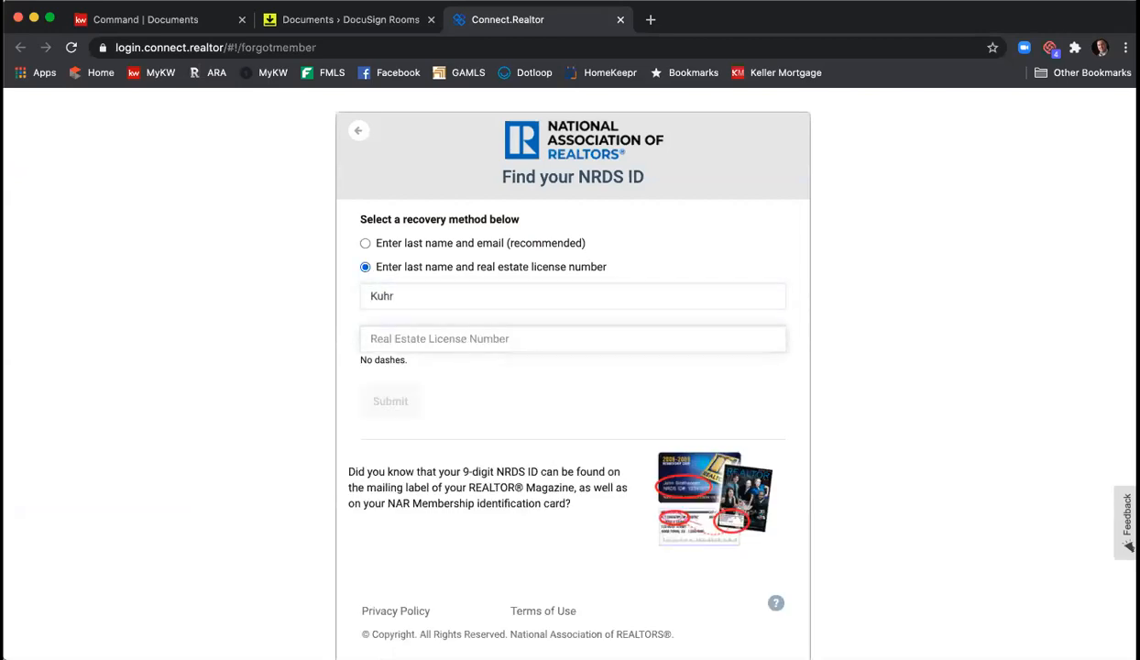
pyautogui.write('379844')
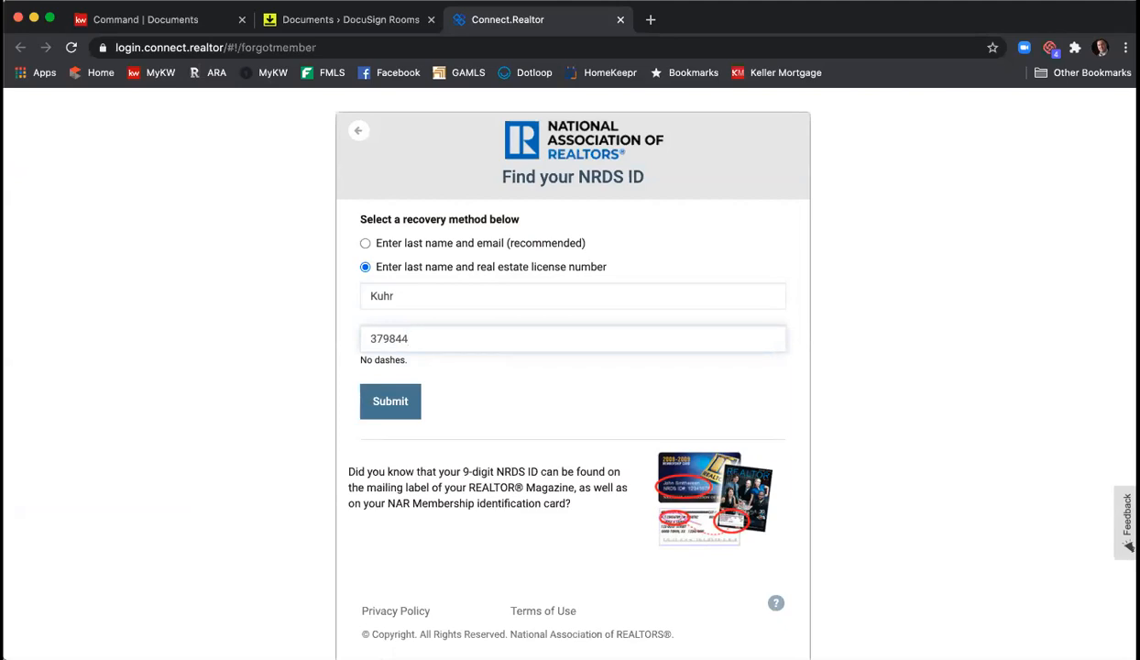
pyautogui.click(394, 405)
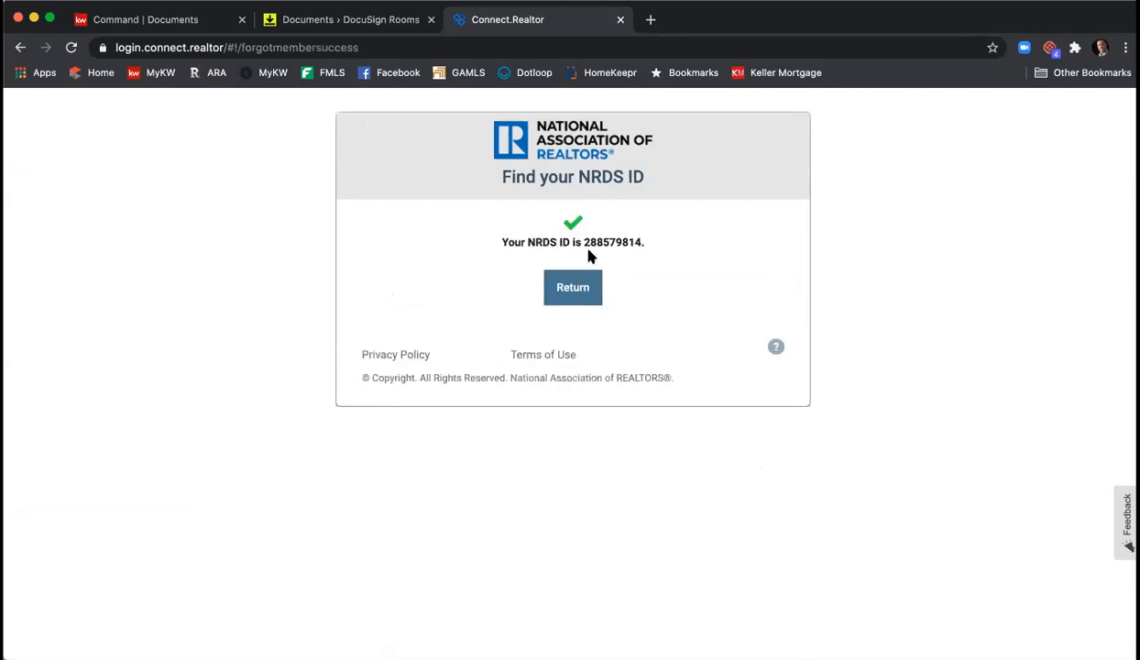
# - Select the returned 9-digit NRDS ID and copy it
pyautogui.moveTo(583, 242); pyautogui.dragTo(626, 242)
pyautogui.rightClick(626, 244)
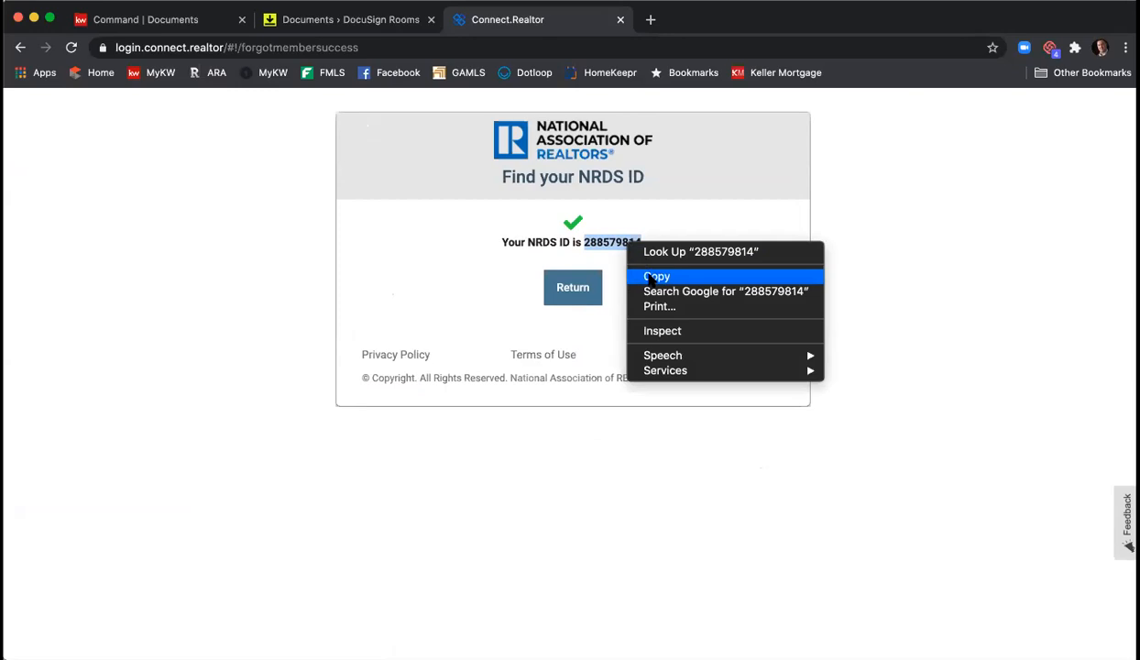
pyautogui.click(650, 277)
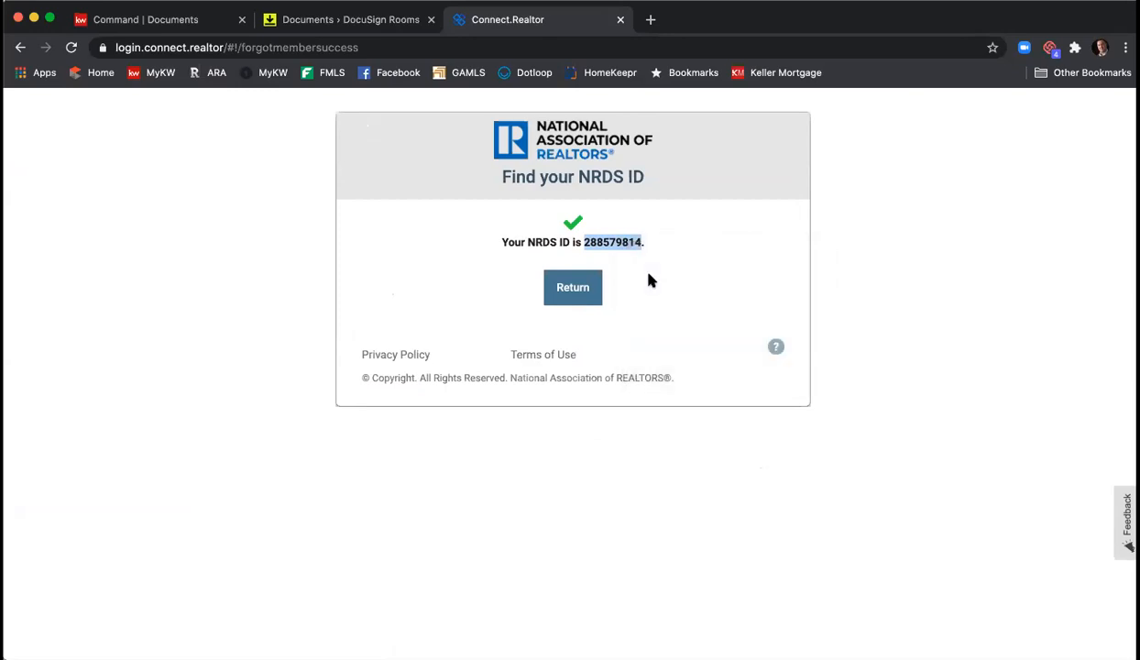
# - Return to the validation dialog and paste the copied NRDS ID into its field
pyautogui.click(621, 19)
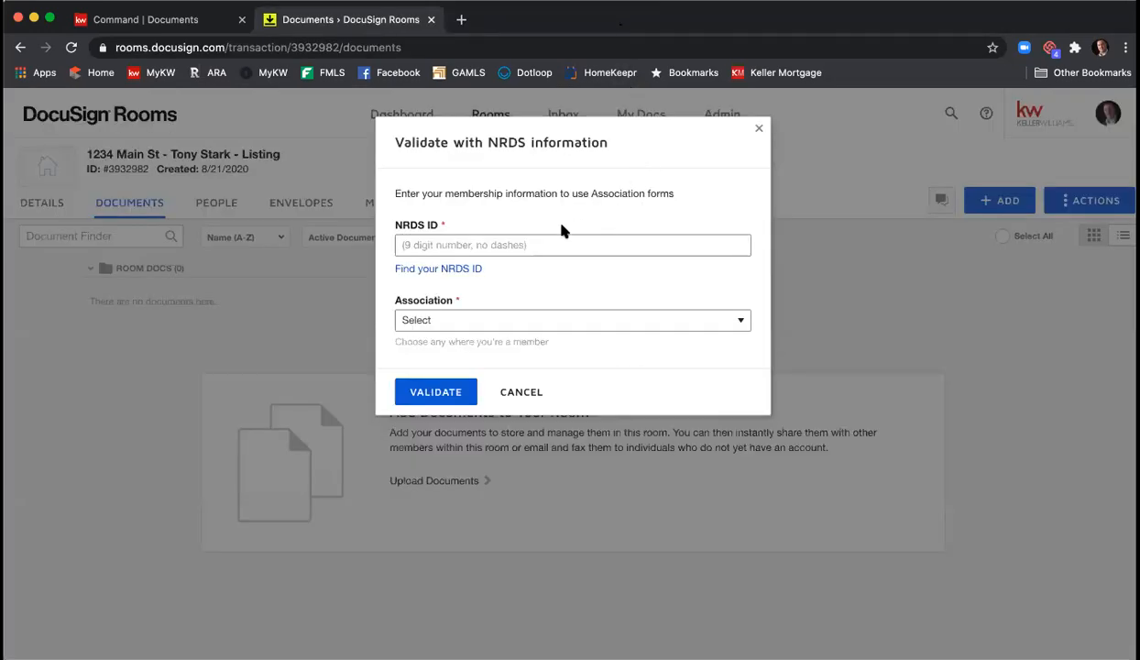
pyautogui.click(472, 242)
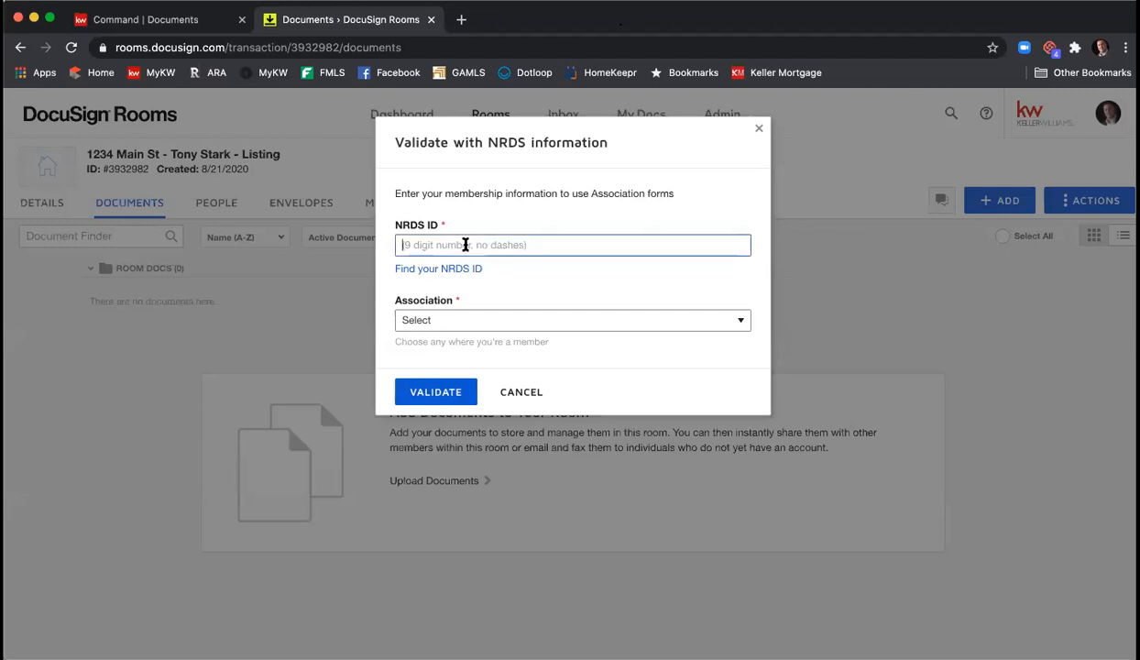
pyautogui.rightClick(458, 240)
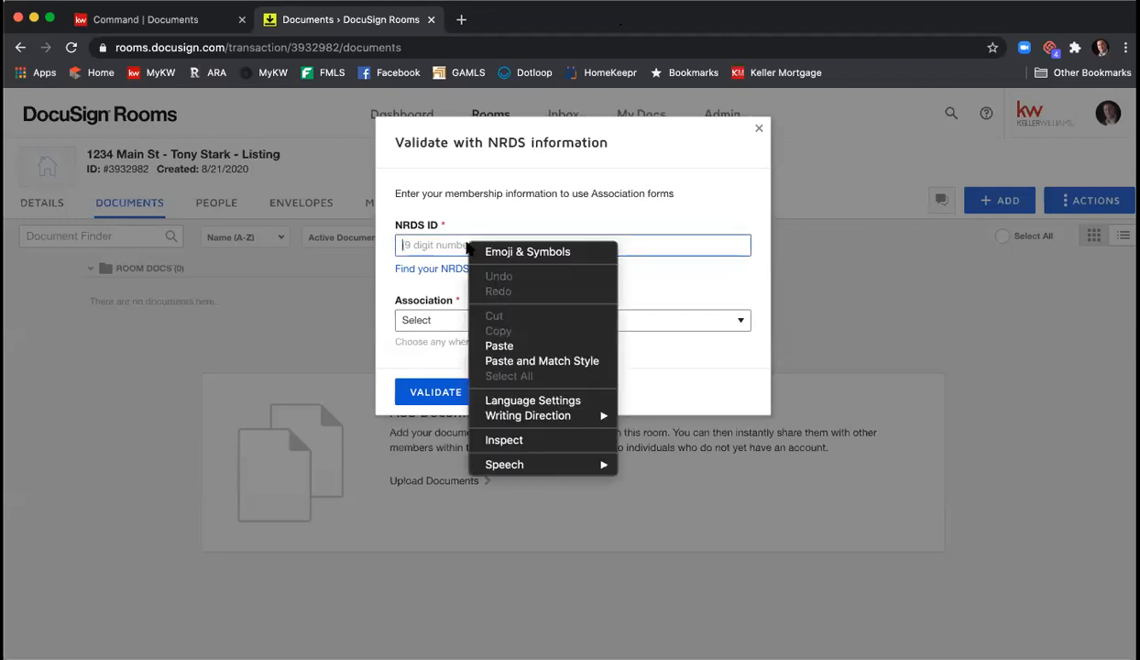
pyautogui.click(502, 345)
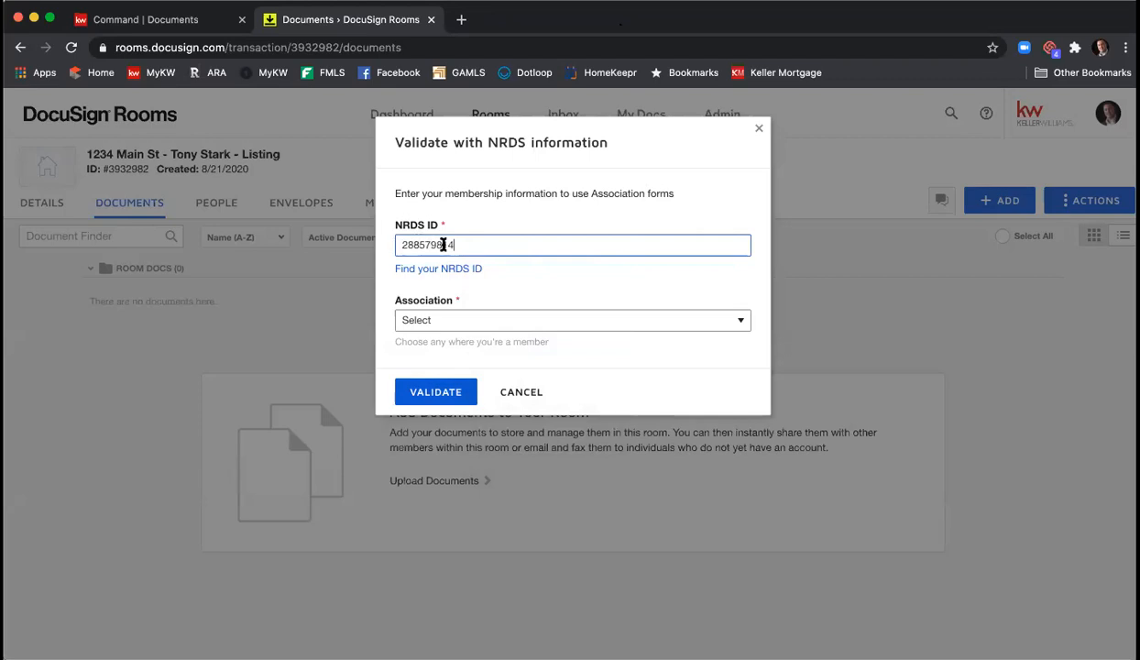
# - Set the Association to GEORGIA ASSOCIATION OF REALTORS®
pyautogui.press('super+Tab')
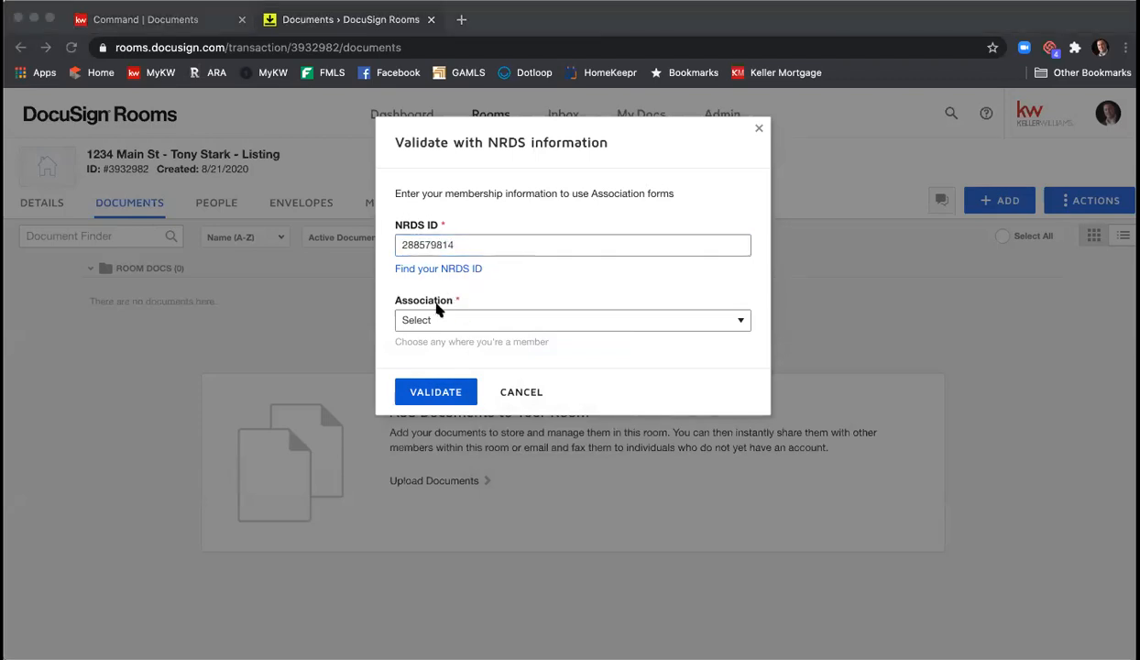
pyautogui.press('super+Tab')
pyautogui.click(484, 321)
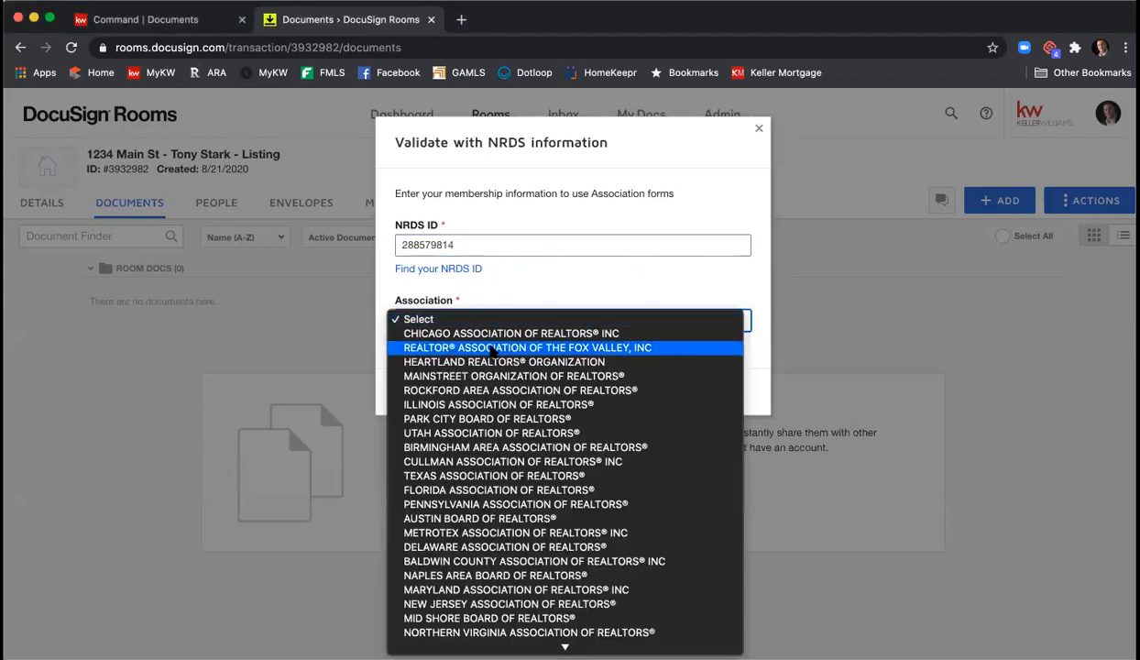
pyautogui.scroll(-10, 491, 351)
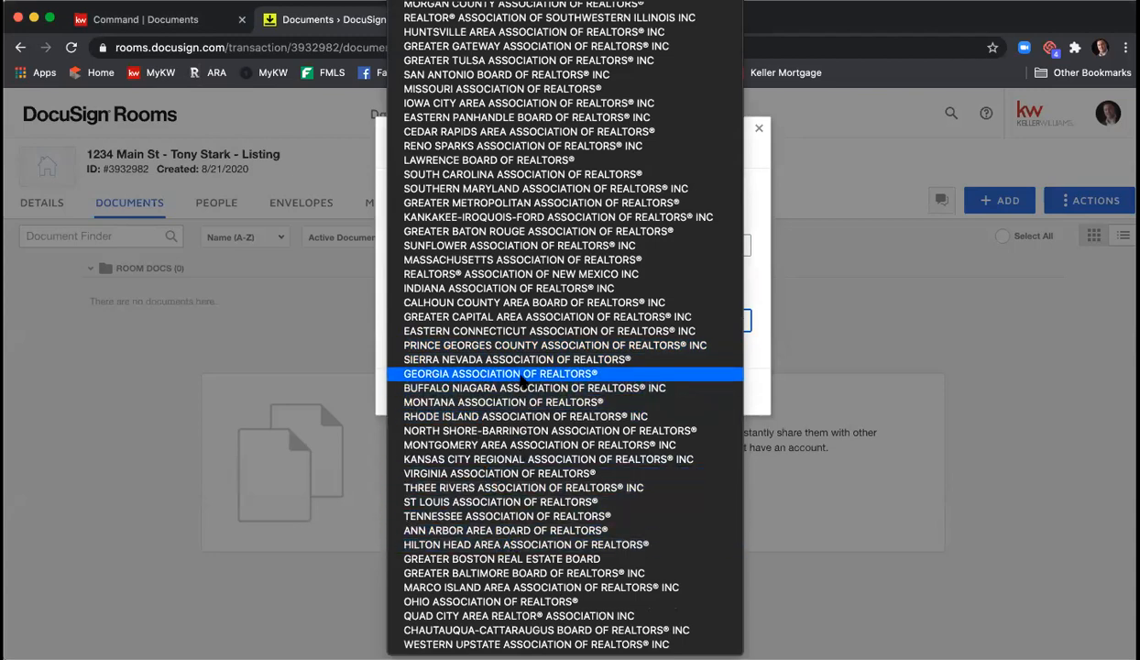
pyautogui.click(523, 376)
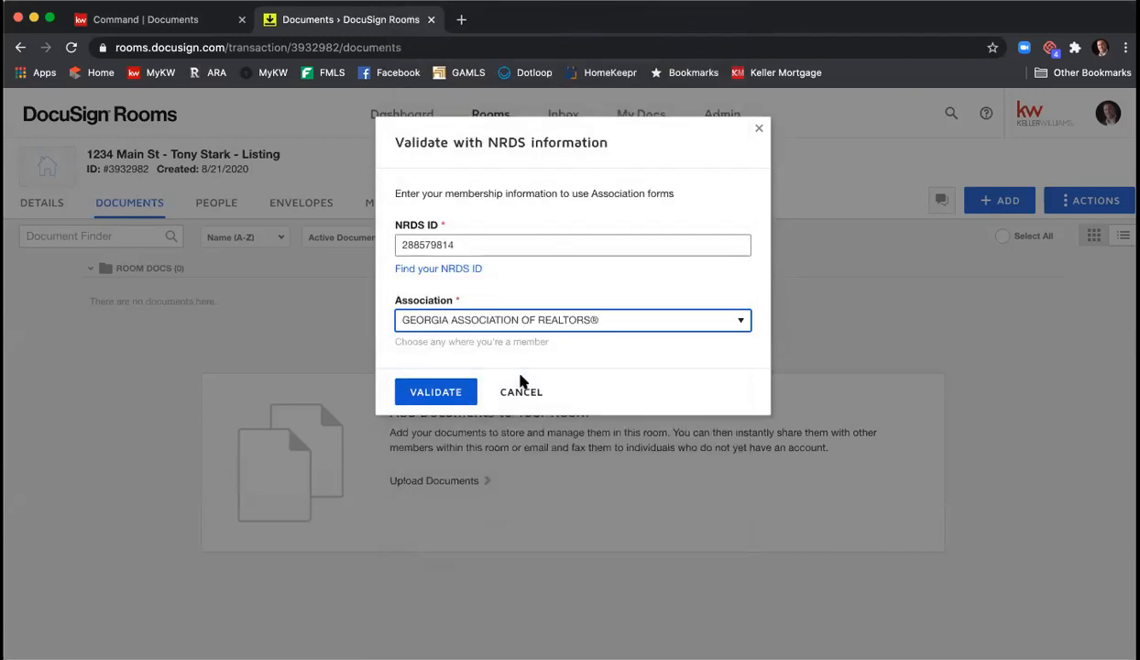
# - Validate the NRDS membership, then cancel the Add DocuSign Forms dialog
pyautogui.click(453, 390)
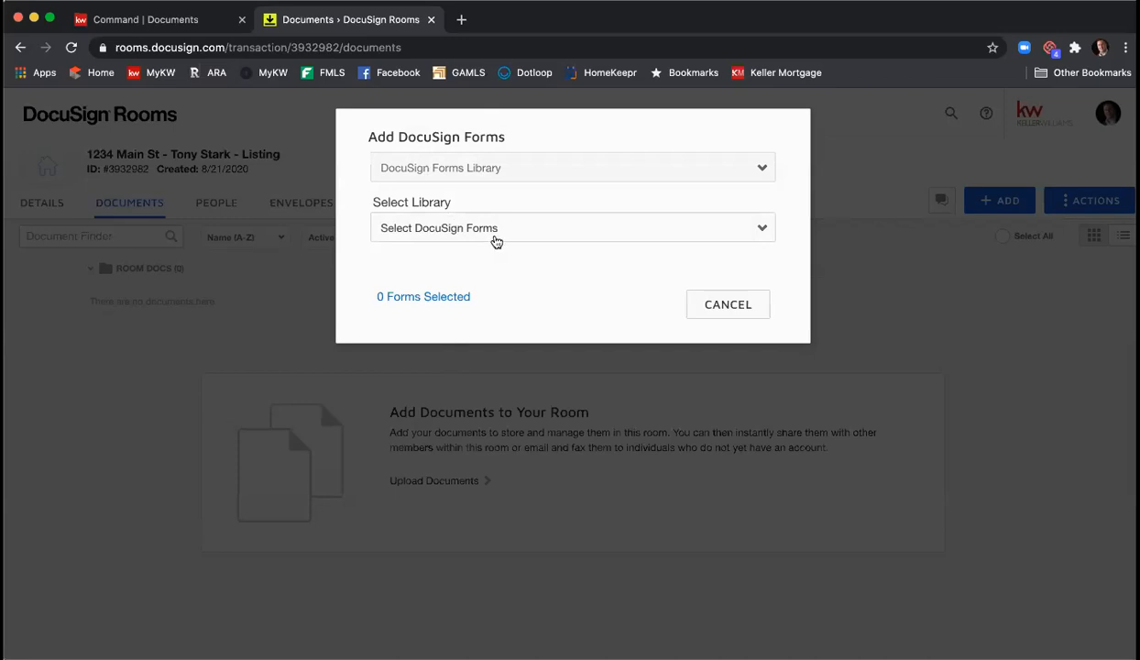
pyautogui.click(715, 305)
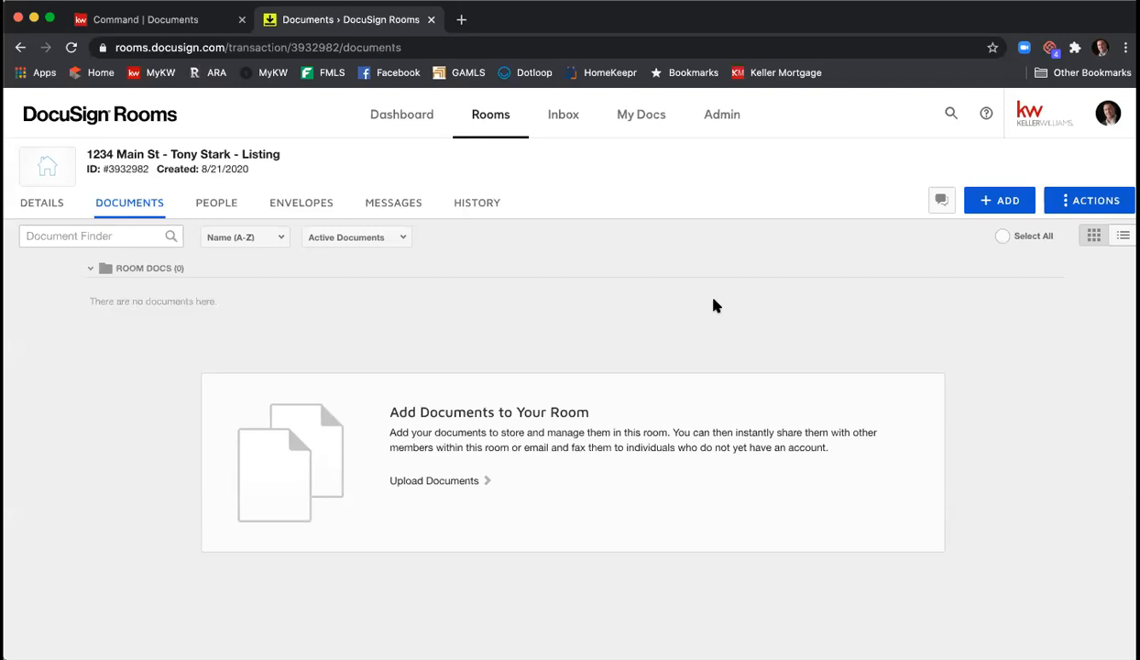
# - Open Preferences > Integrations and review the NRDS ID saved under Georgia Association of Realtors
pyautogui.click(1109, 120)
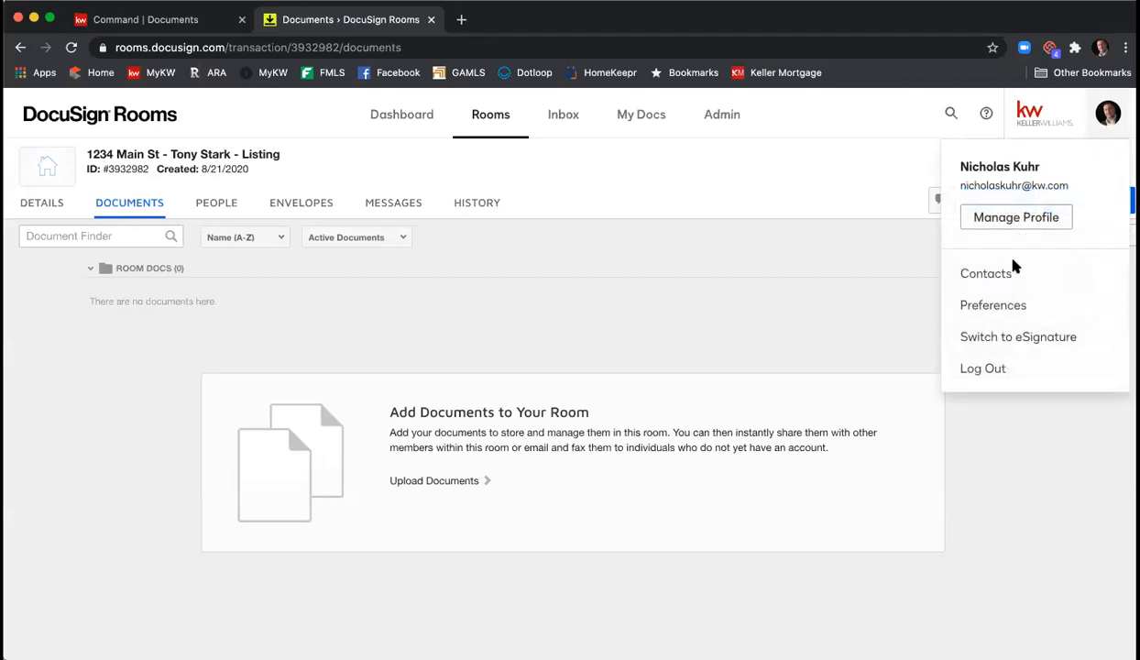
pyautogui.click(1000, 305)
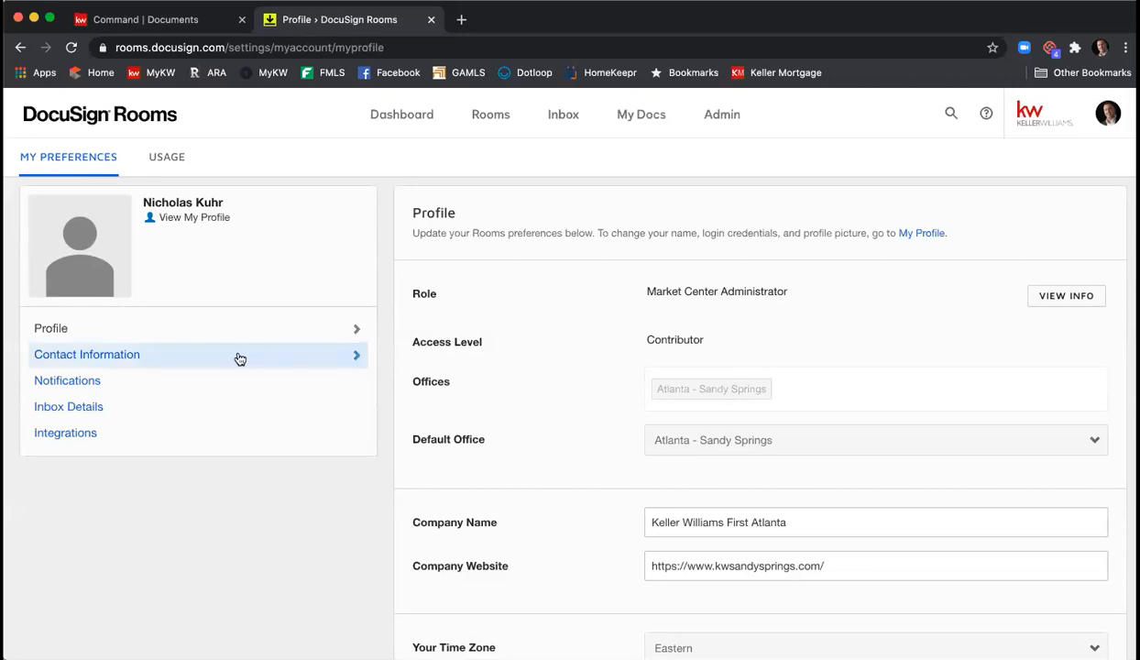
pyautogui.click(196, 436)
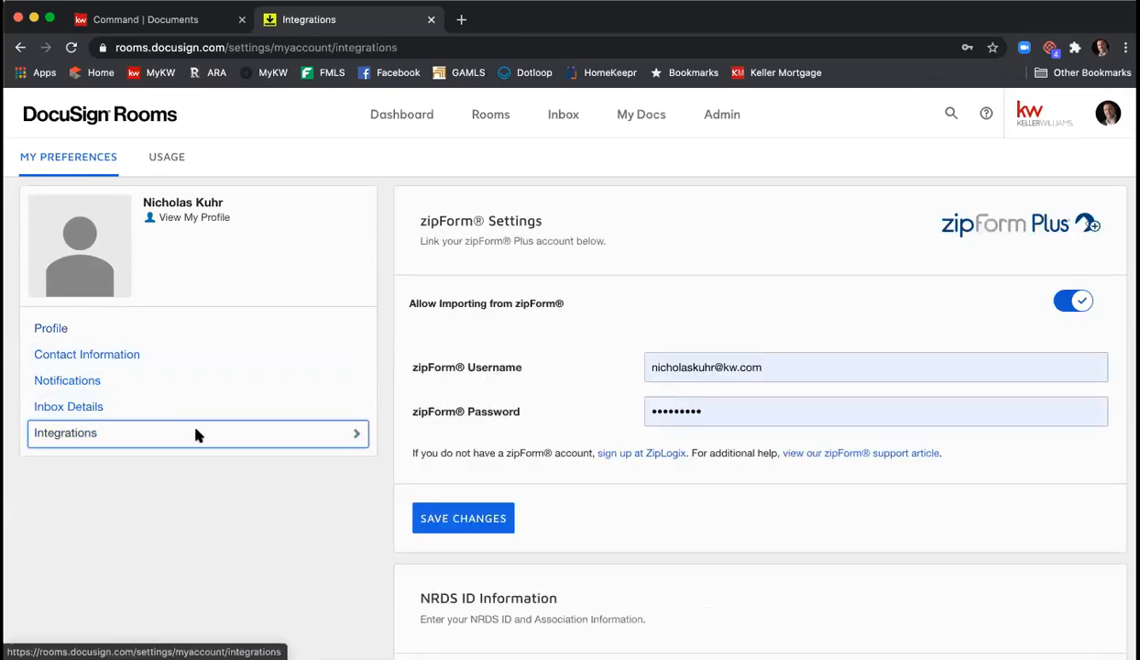
pyautogui.scroll(-5, 539, 300)
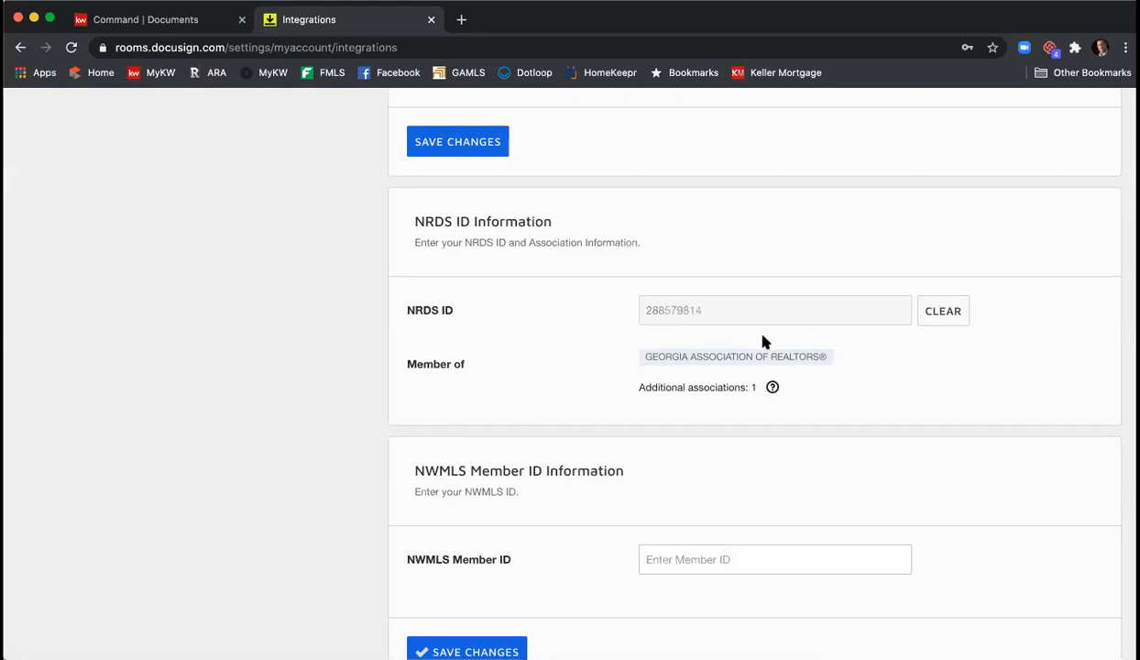
pyautogui.scroll(-2, 492, 437)
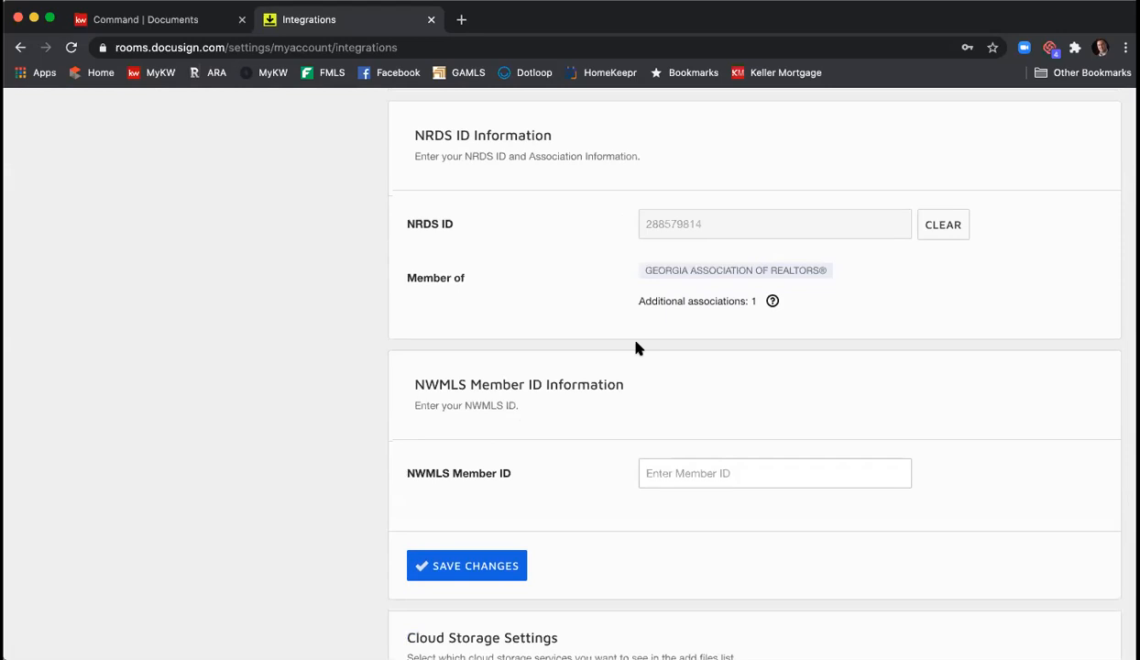
pyautogui.scroll(5, 612, 345)
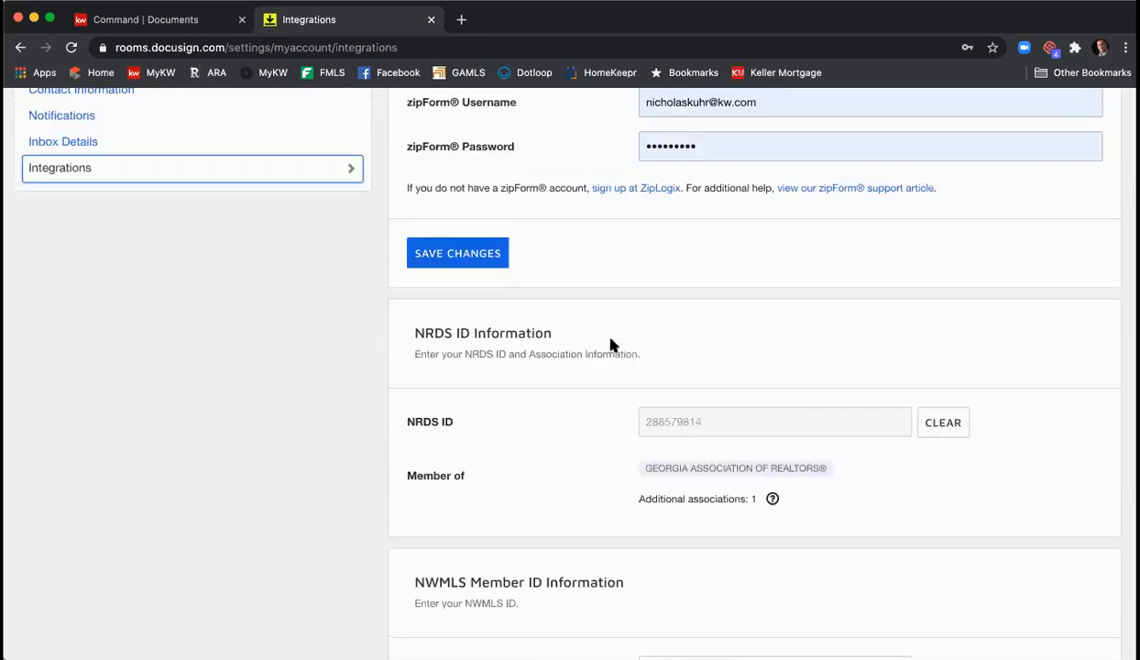
pyautogui.scroll(-2, 612, 344)
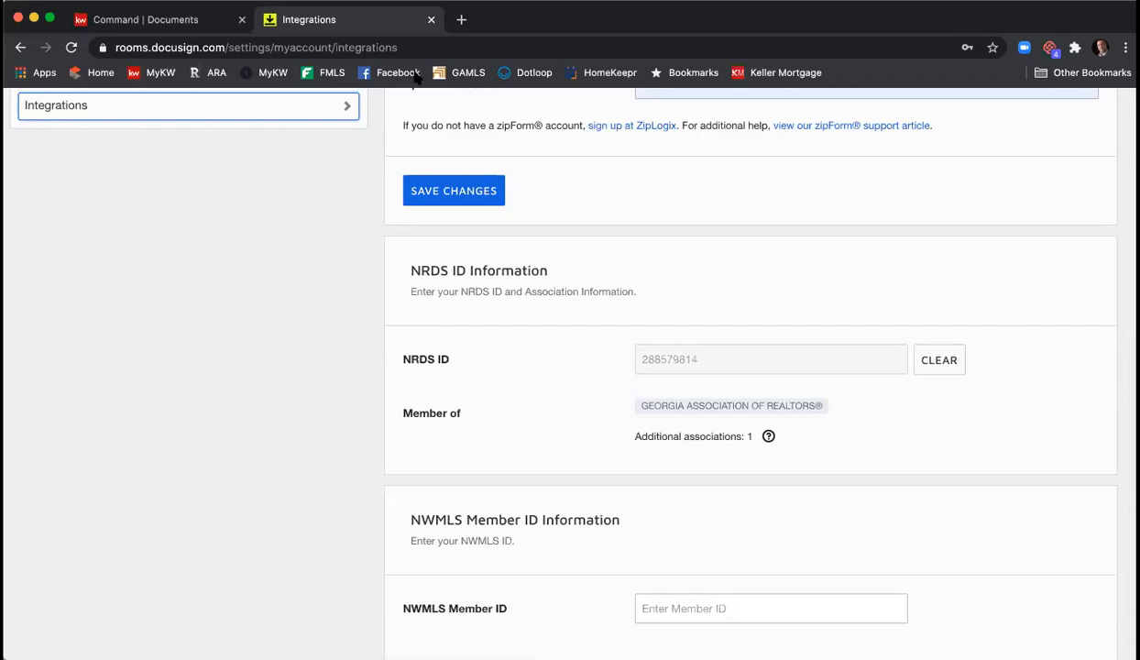
pyautogui.scroll(3, 449, 278)
pyautogui.scroll(1, 453, 282)
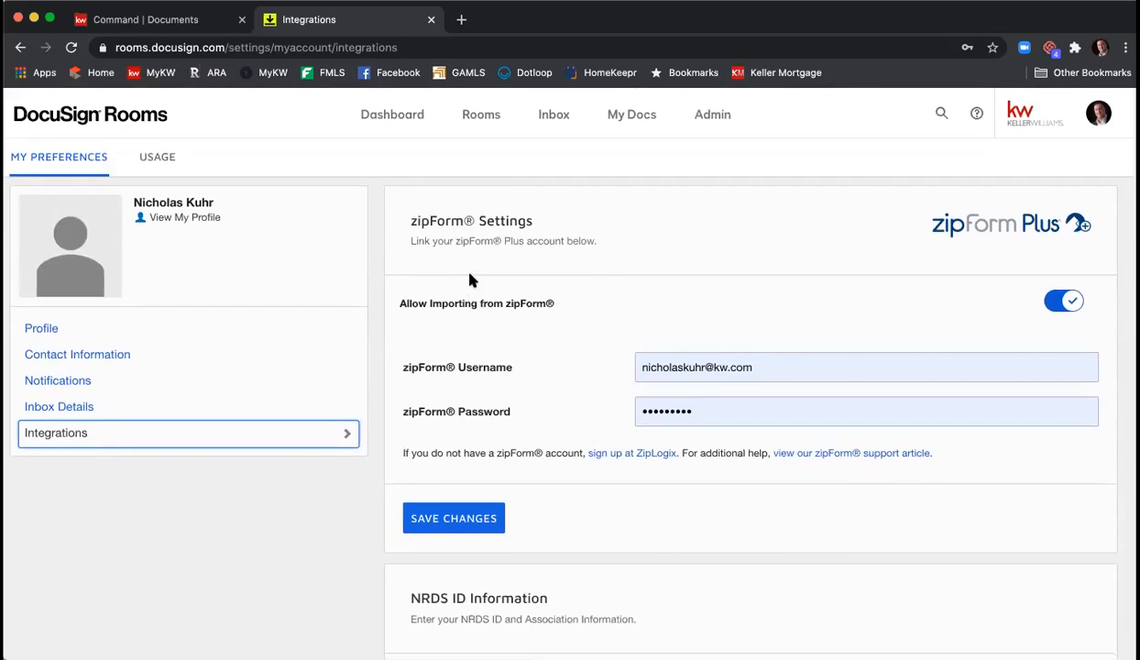
pyautogui.hscroll(-1, 367, 120)
# - Reopen the 1234 Main St listing room from the Dashboard and show its Documents page
pyautogui.click(384, 120)
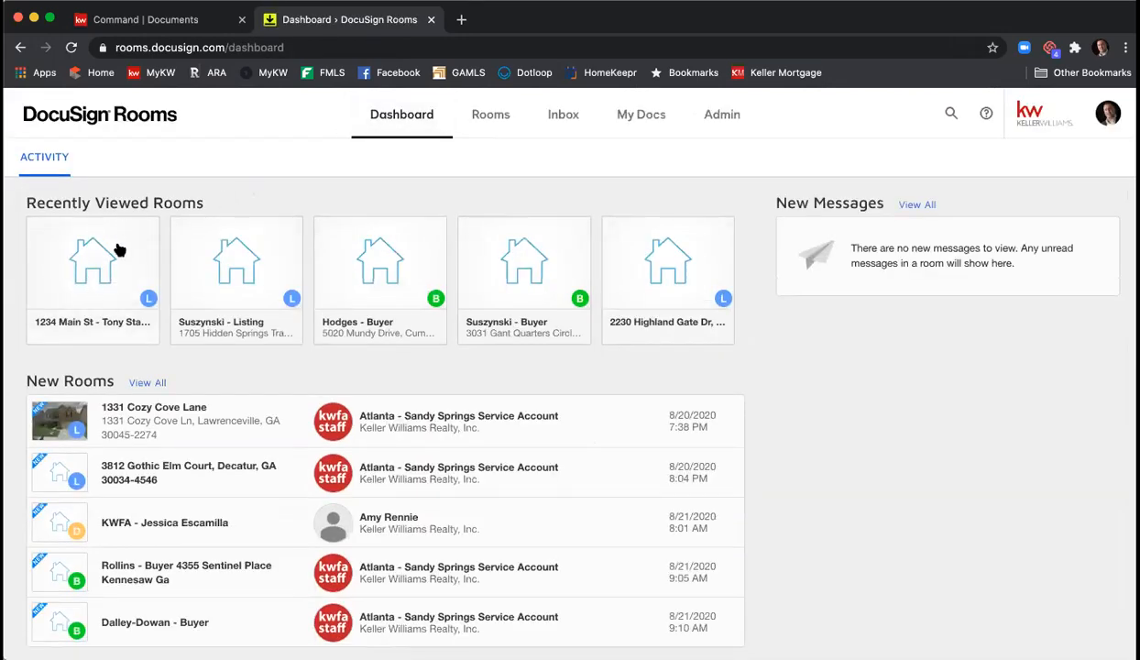
pyautogui.click(85, 273)
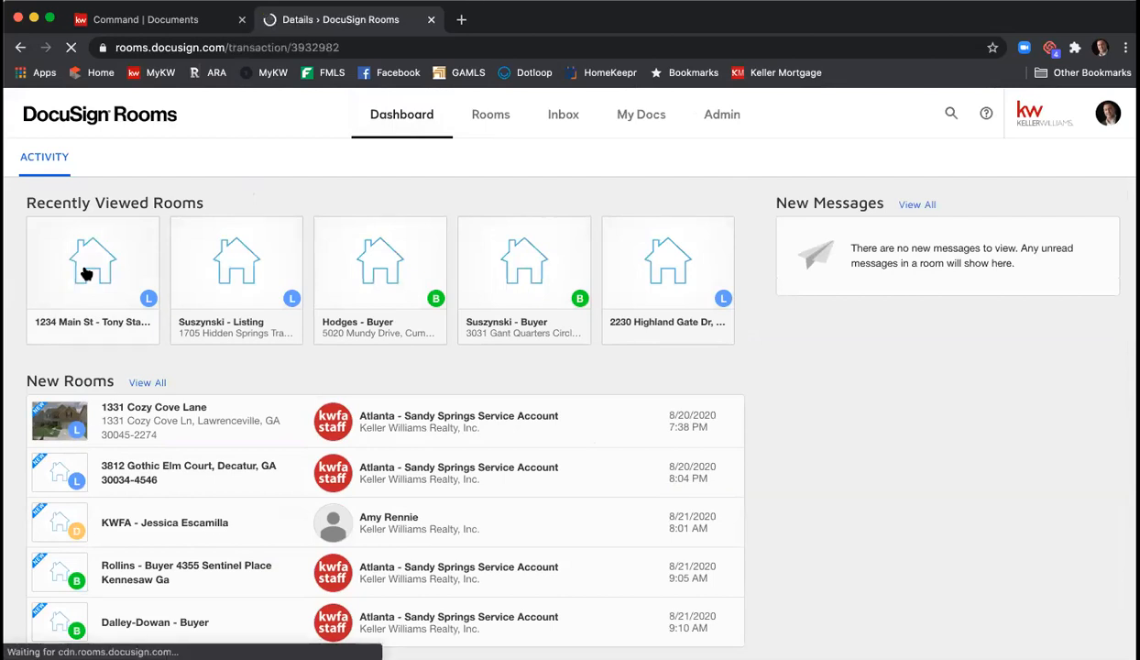
pyautogui.click(129, 205)
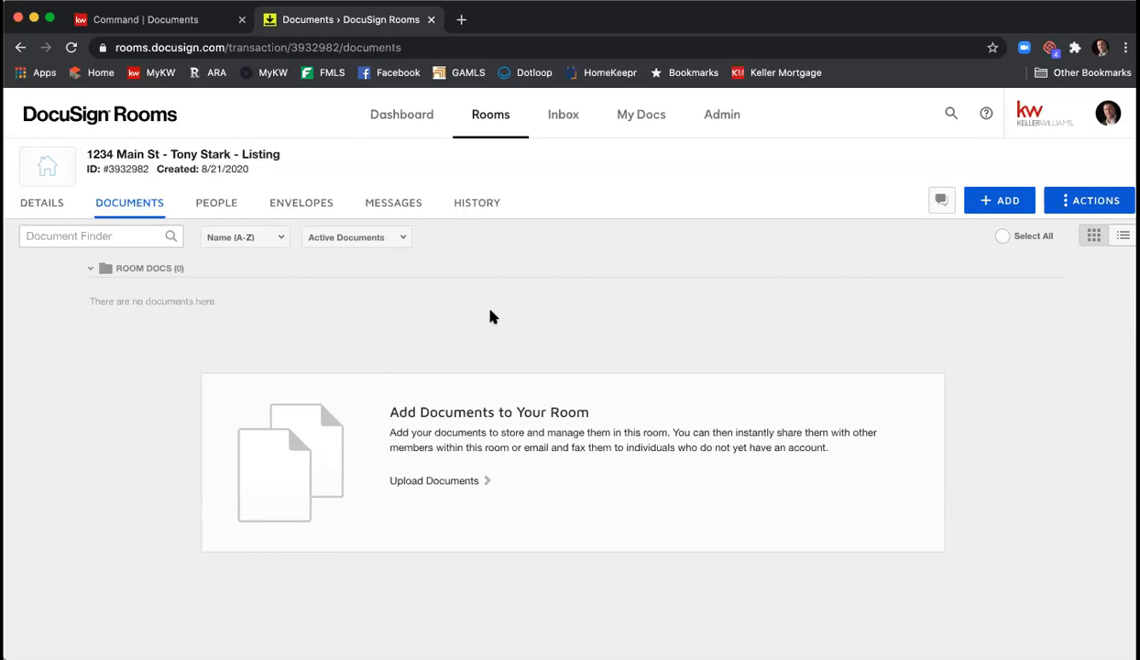
# - Open the 1234 Main St room's Details page and review its room, location, listing and offer sections
pyautogui.click(42, 205)
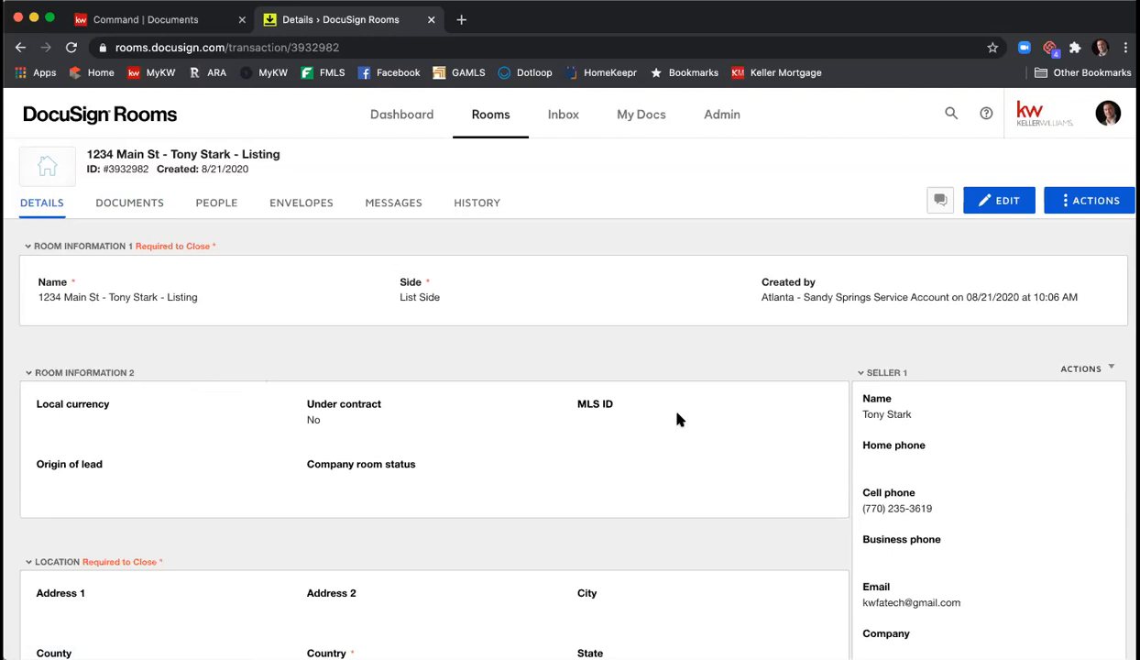
pyautogui.scroll(-1, 677, 416)
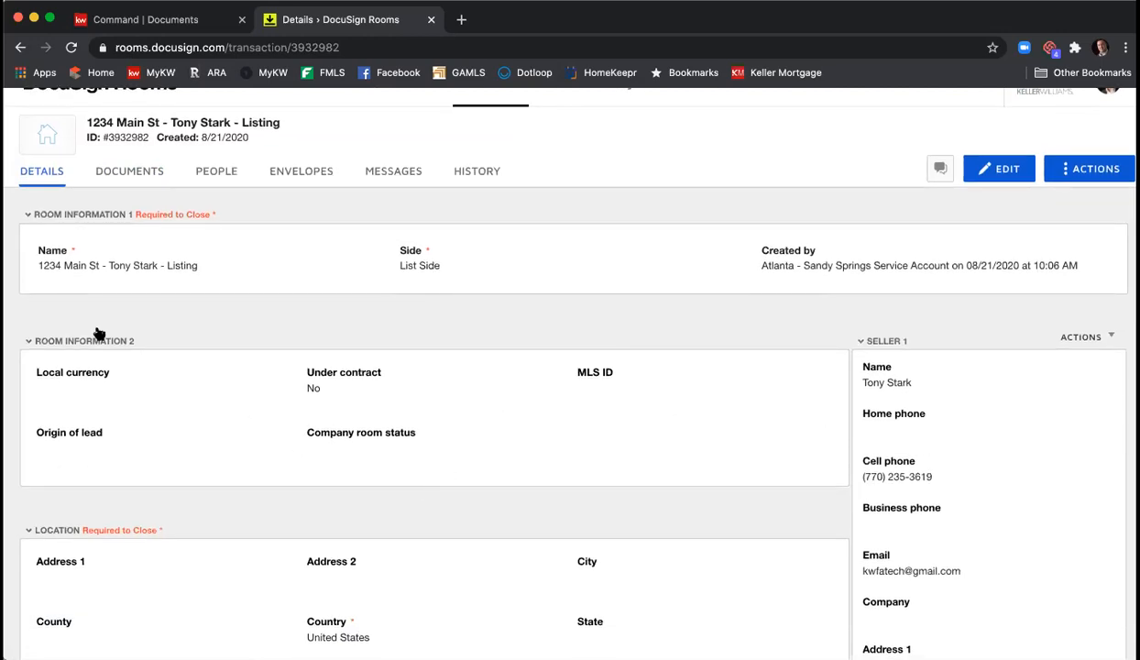
pyautogui.scroll(-3, 227, 318)
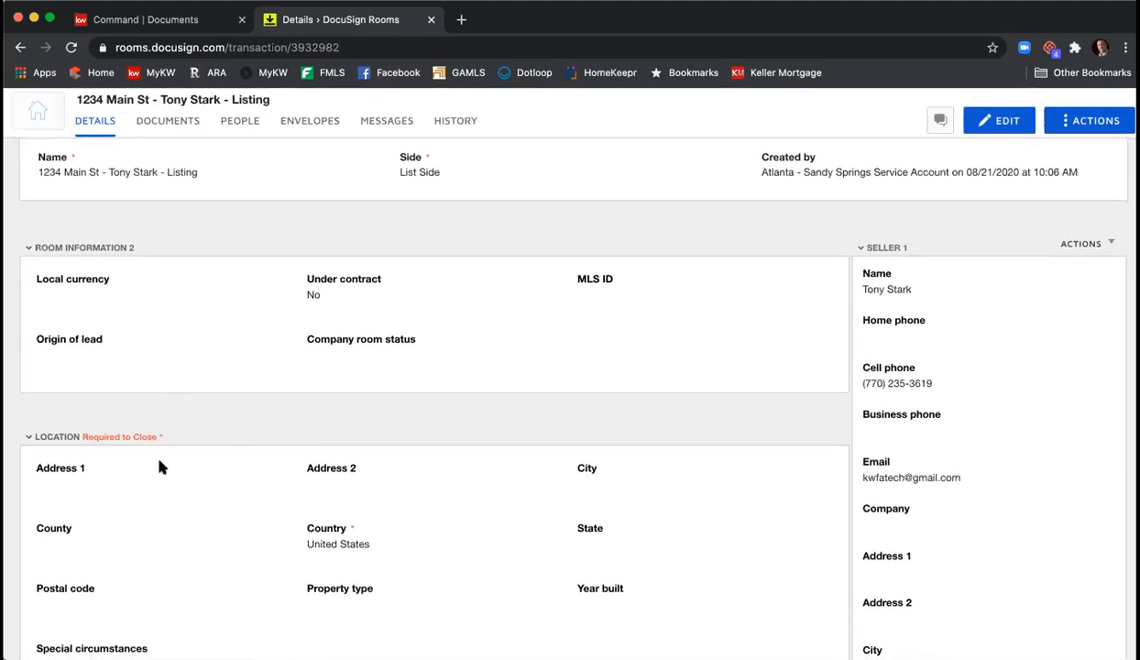
pyautogui.scroll(-10, 168, 464)
pyautogui.scroll(2, 385, 486)
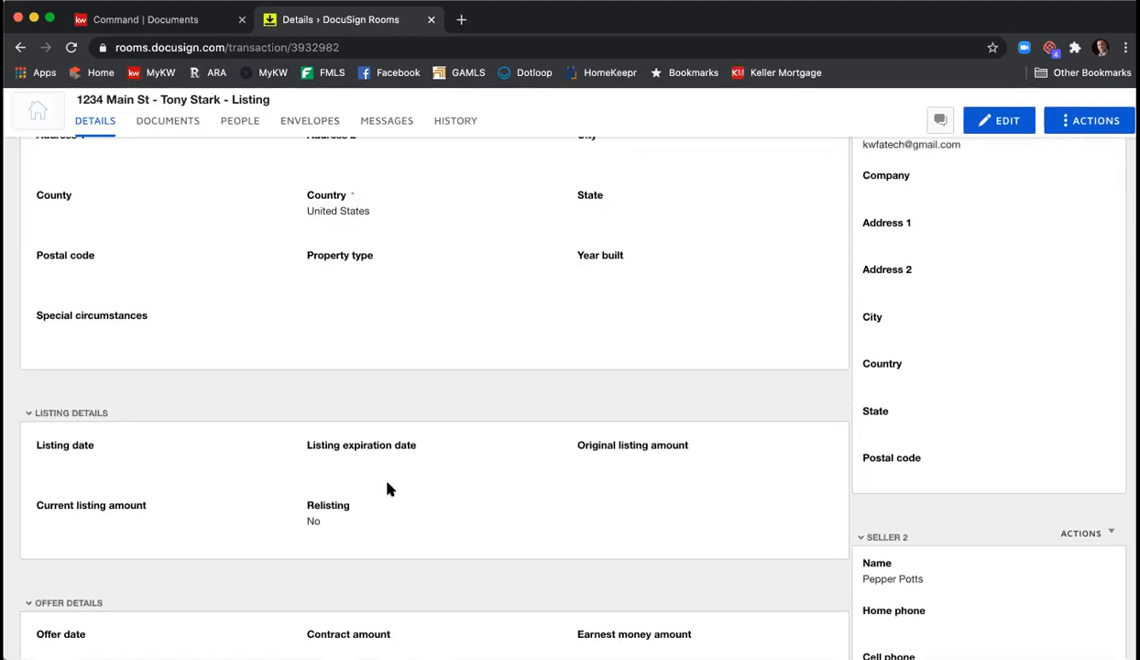
pyautogui.scroll(-10, 316, 518)
pyautogui.scroll(-1, 317, 519)
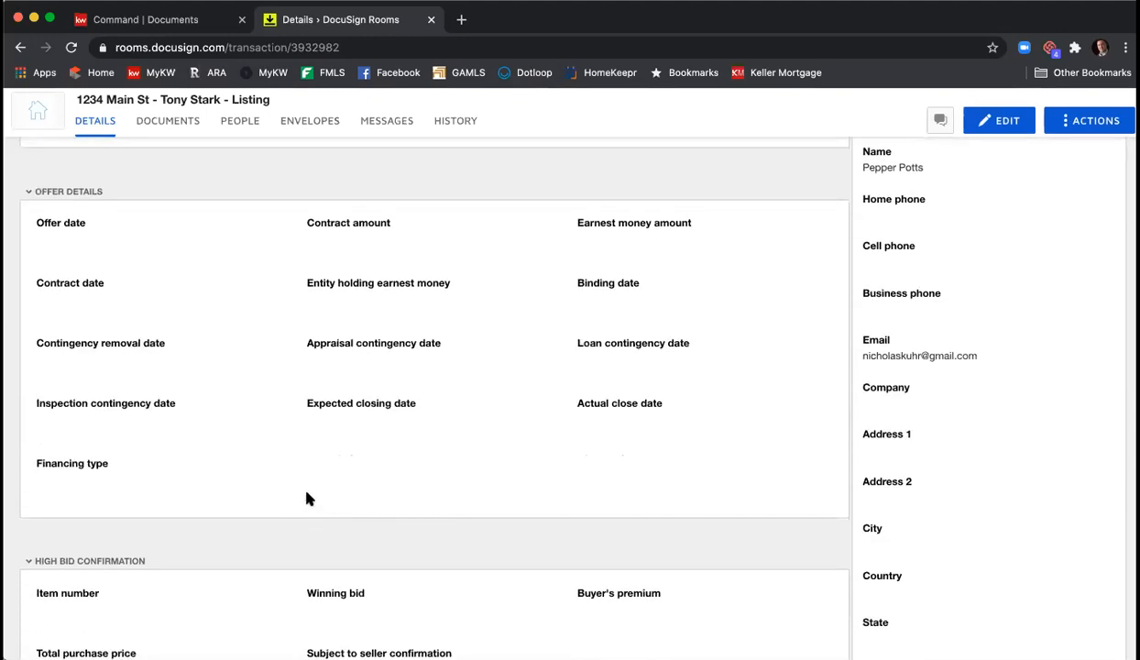
pyautogui.scroll(6, 330, 504)
pyautogui.scroll(10, 346, 509)
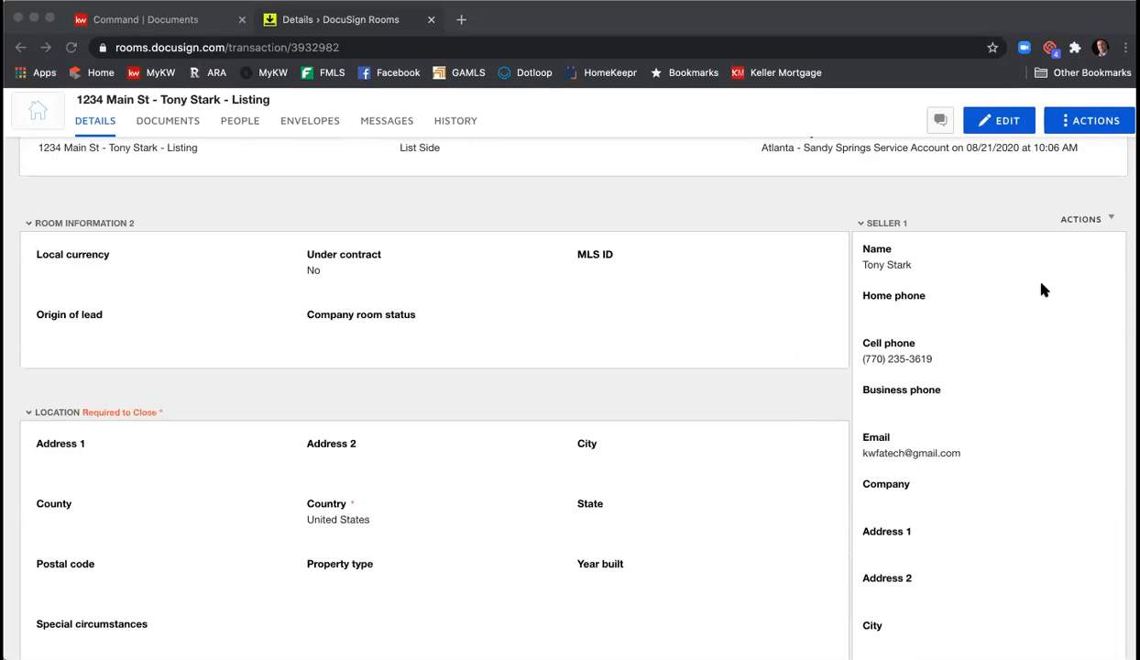
pyautogui.click(1041, 284)
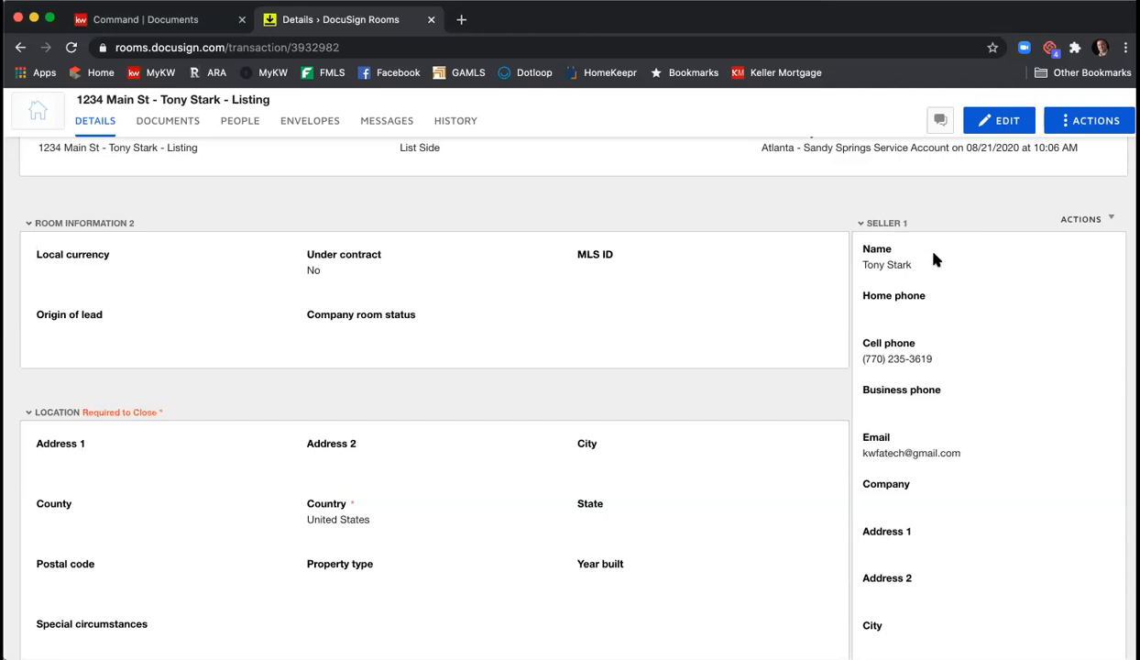
pyautogui.scroll(-6, 934, 257)
pyautogui.scroll(-10, 903, 310)
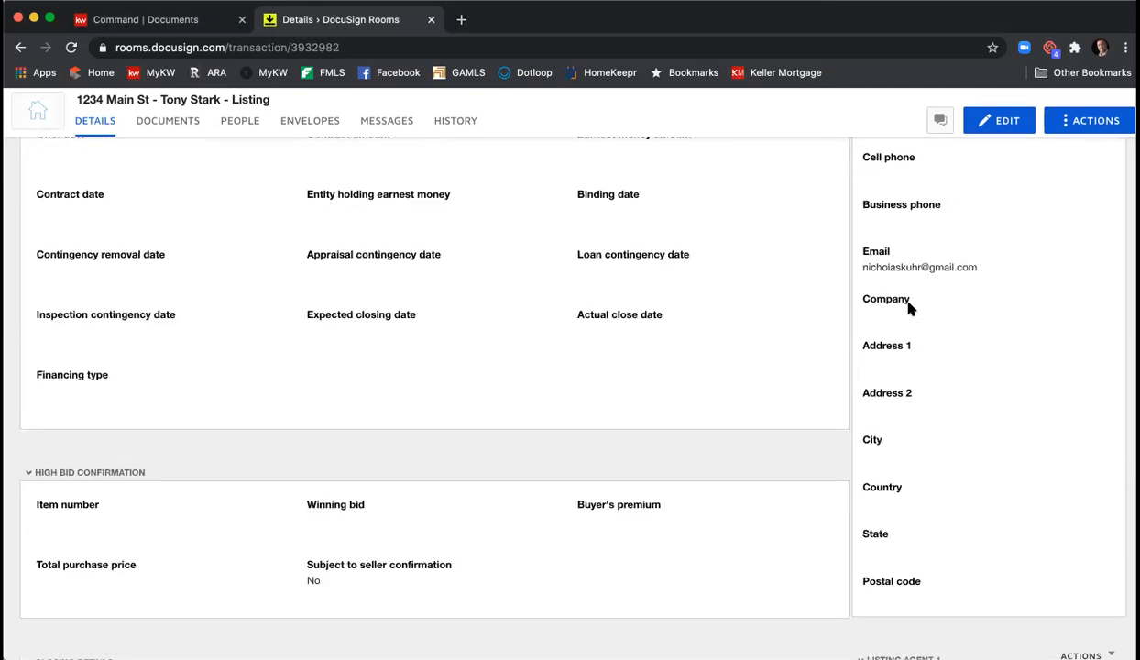
pyautogui.scroll(-5, 912, 303)
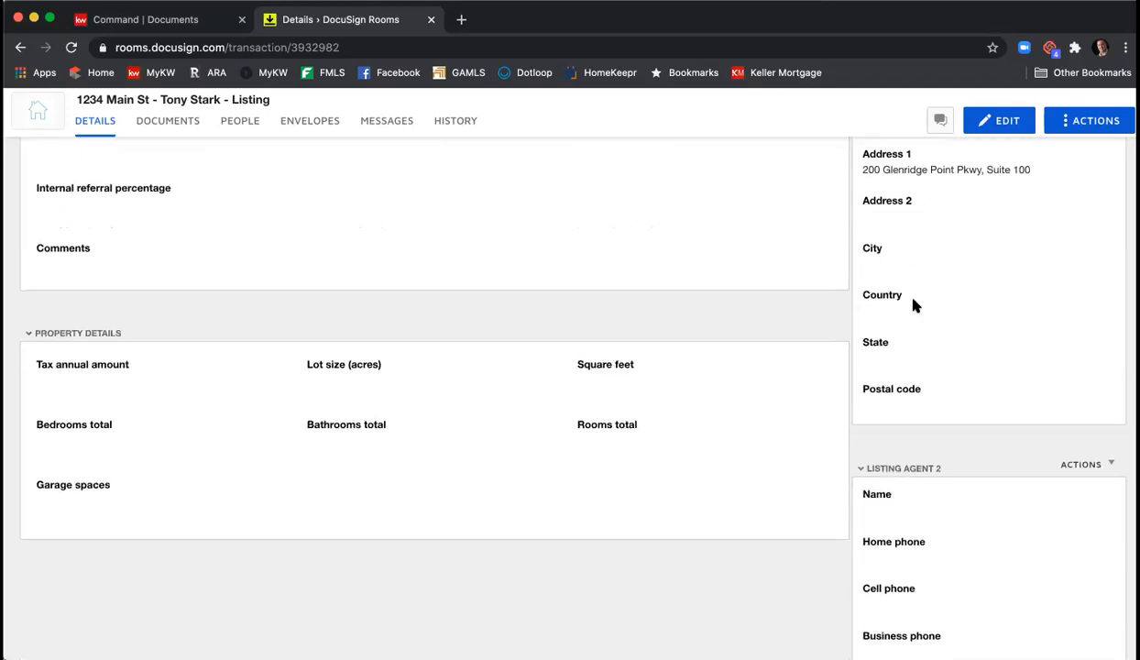
pyautogui.scroll(-7, 910, 285)
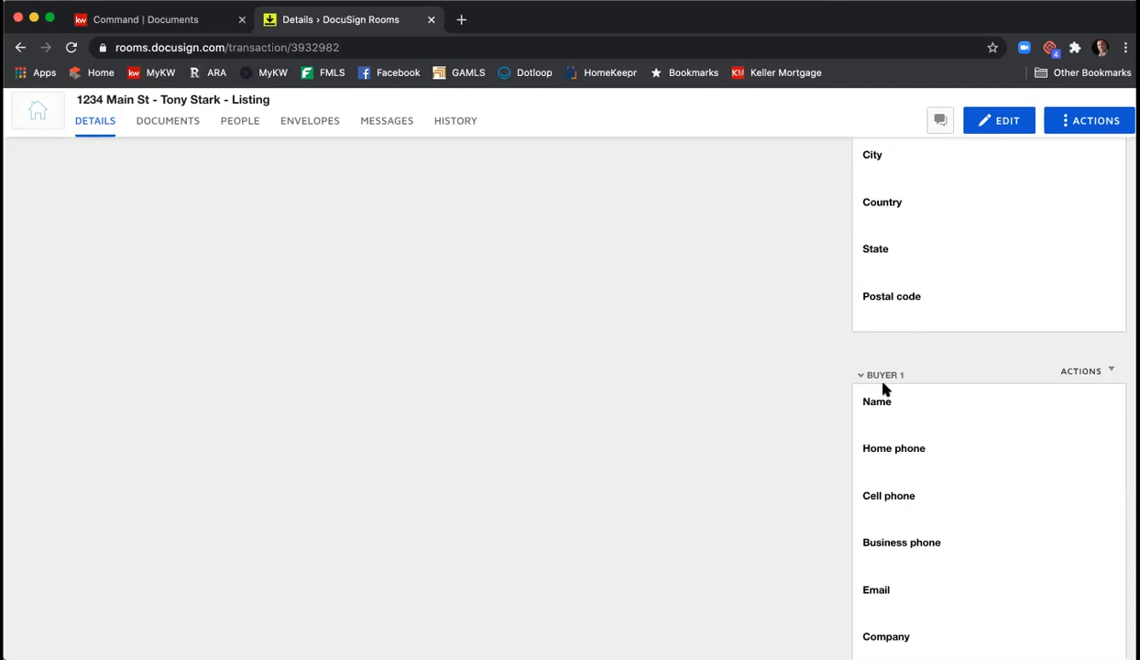
pyautogui.scroll(-8, 878, 390)
pyautogui.scroll(-13, 895, 419)
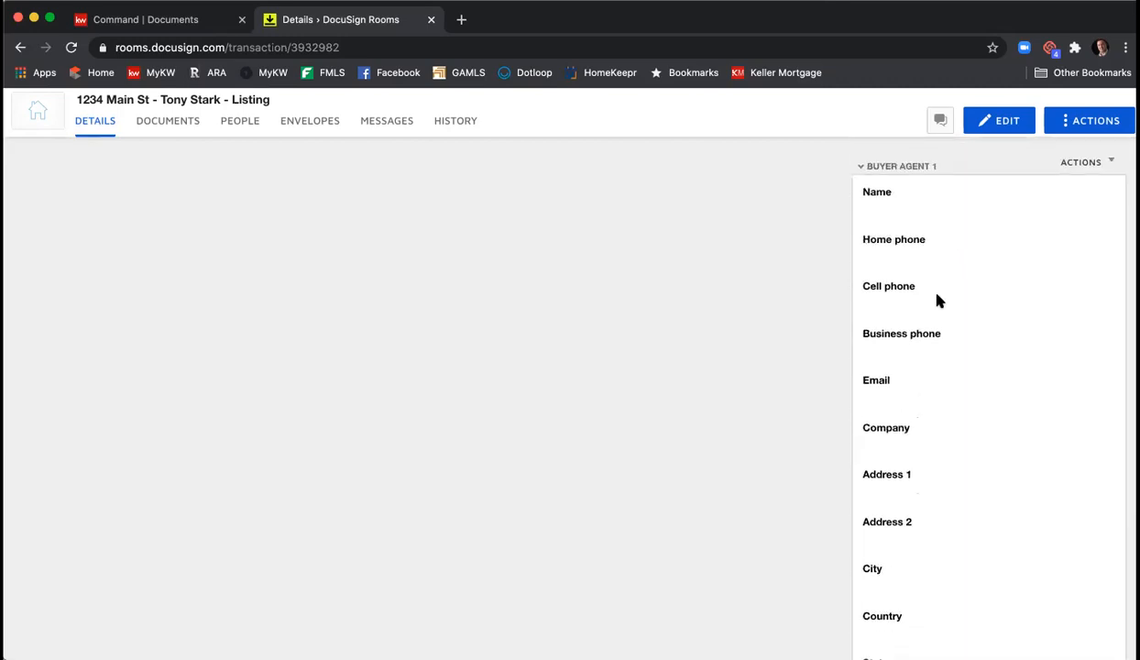
pyautogui.scroll(-8, 940, 297)
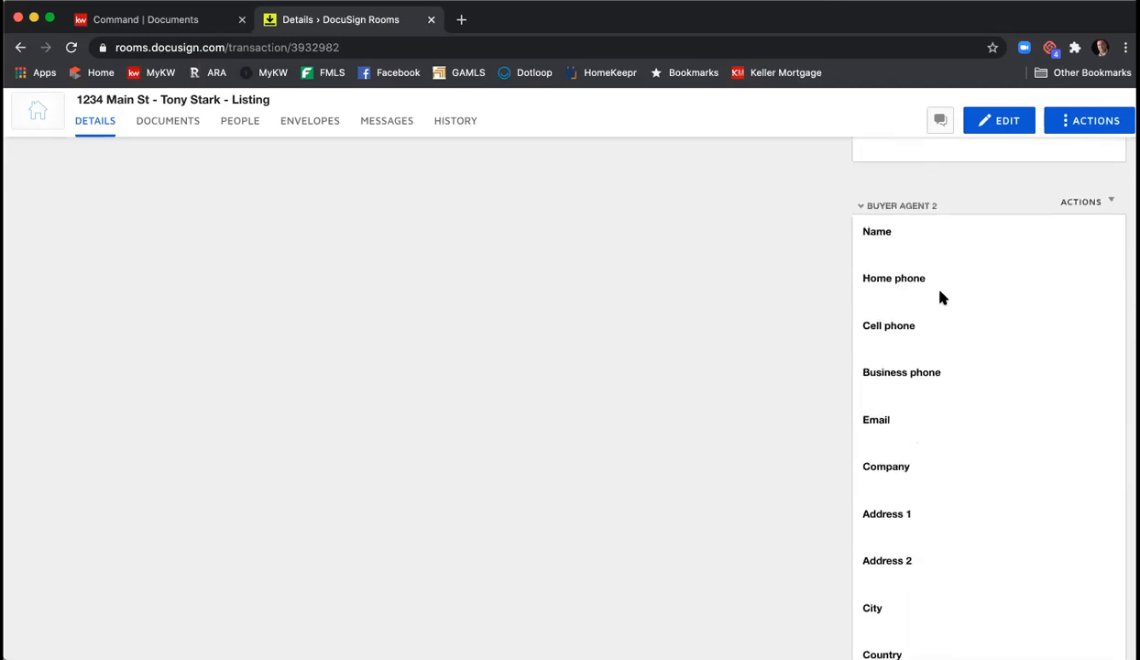
pyautogui.scroll(-3, 940, 297)
pyautogui.scroll(14, 940, 302)
pyautogui.scroll(10, 941, 308)
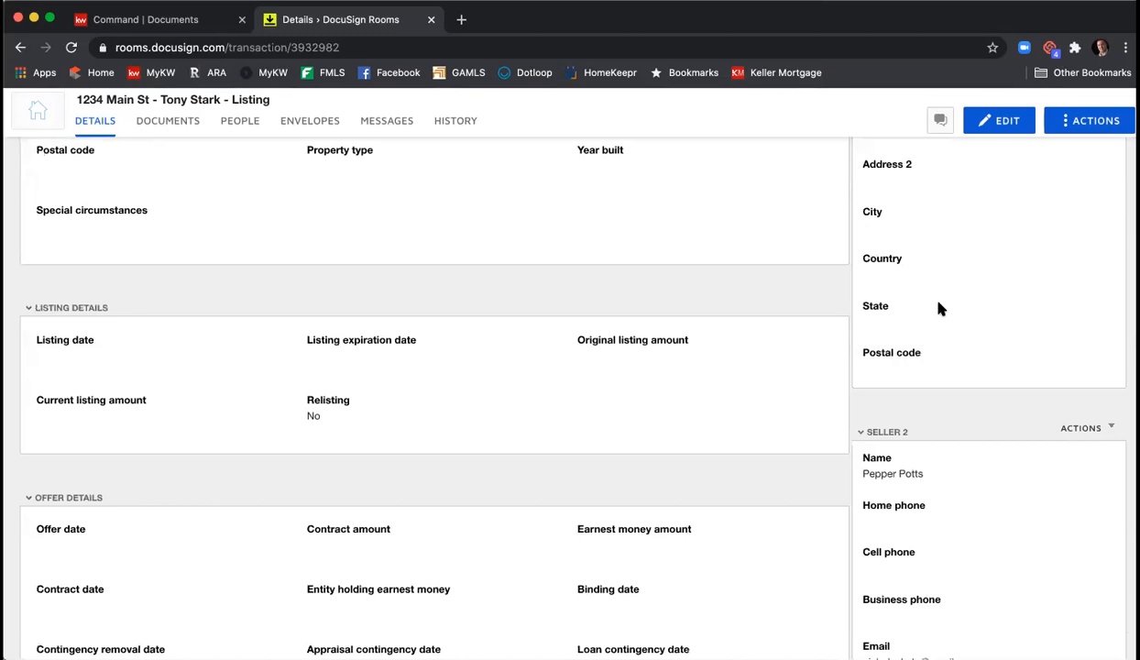
pyautogui.scroll(8, 938, 308)
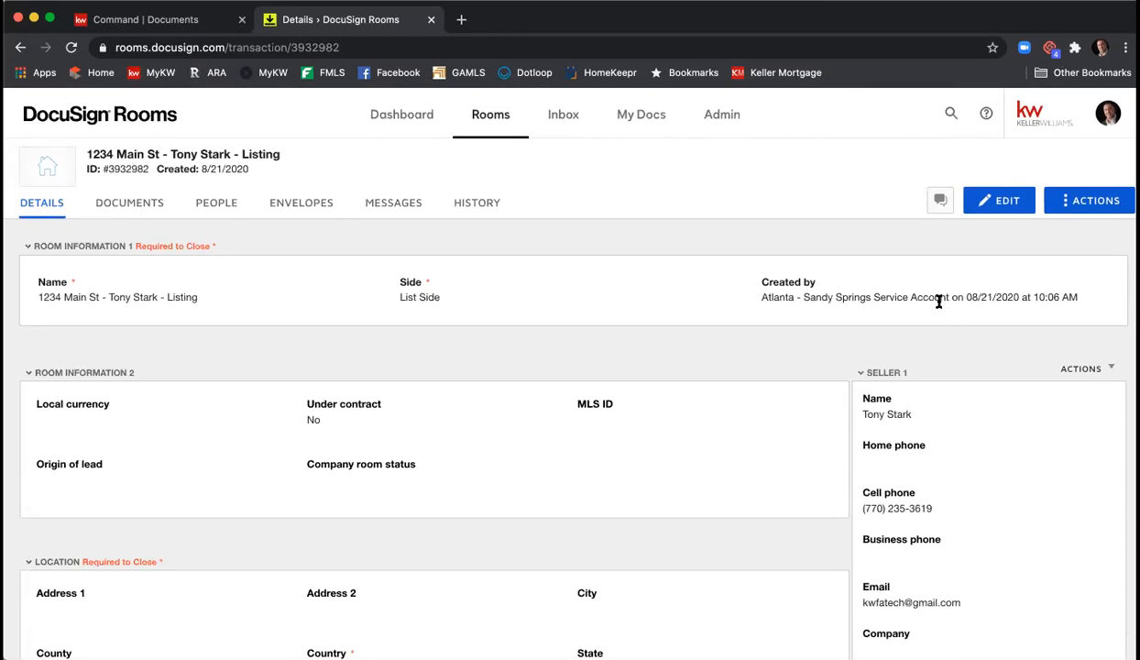
pyautogui.scroll(-2, 929, 340)
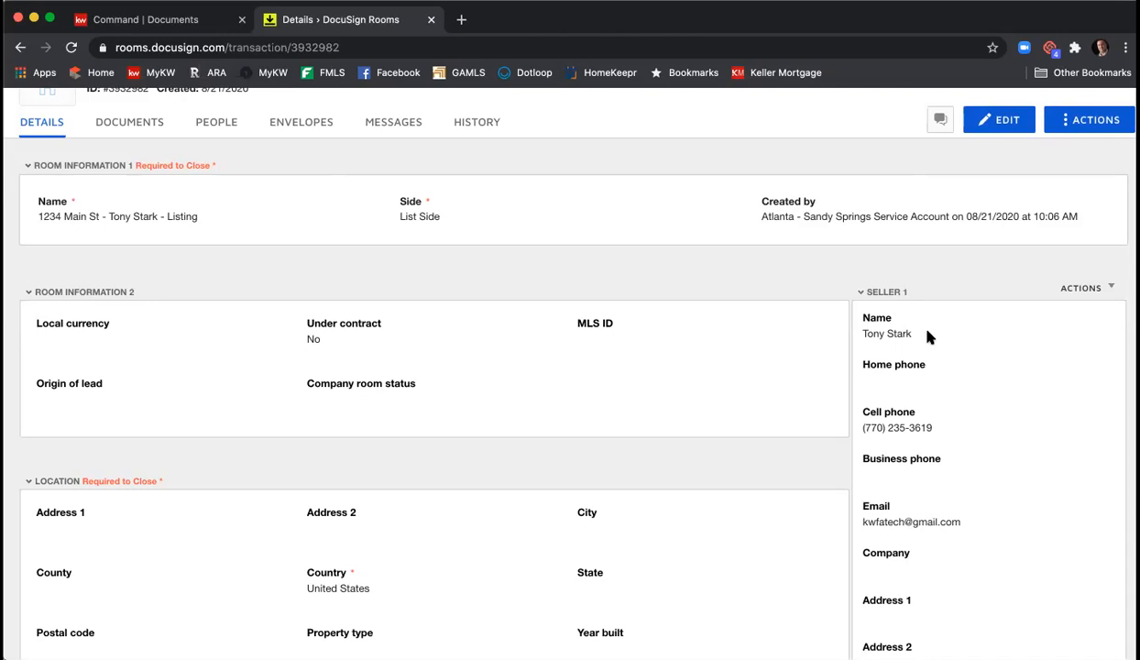
# - Set the room's local currency to USD and enter MLS ID 123456789
pyautogui.click(1003, 131)
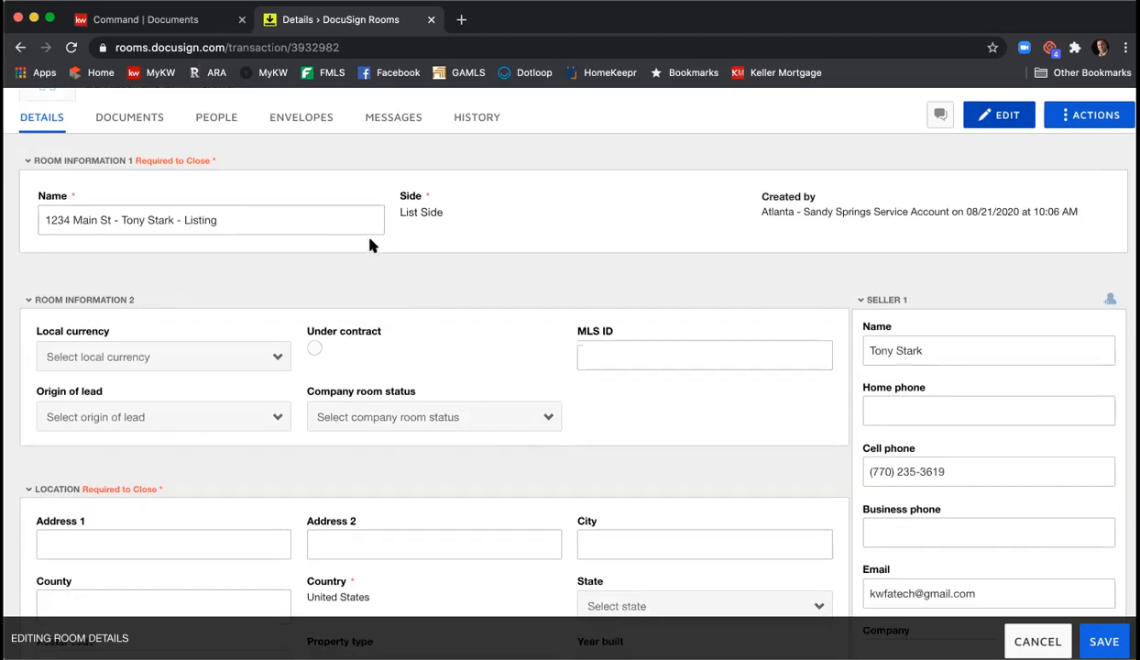
pyautogui.scroll(-2, 371, 245)
pyautogui.scroll(1, 371, 245)
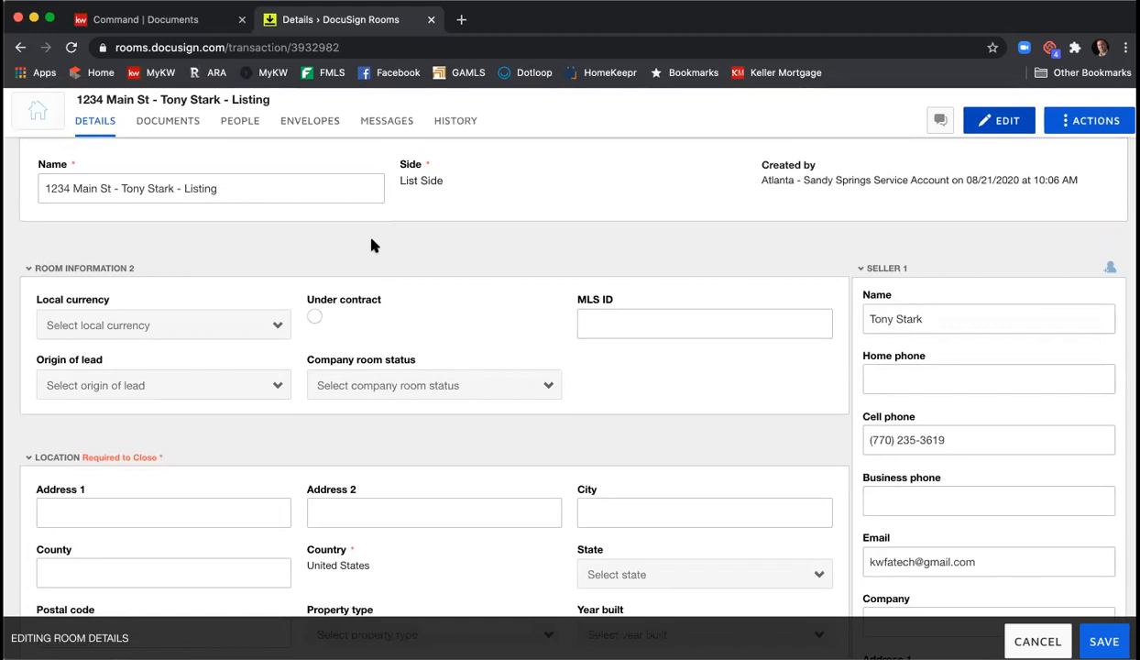
pyautogui.scroll(-2, 372, 245)
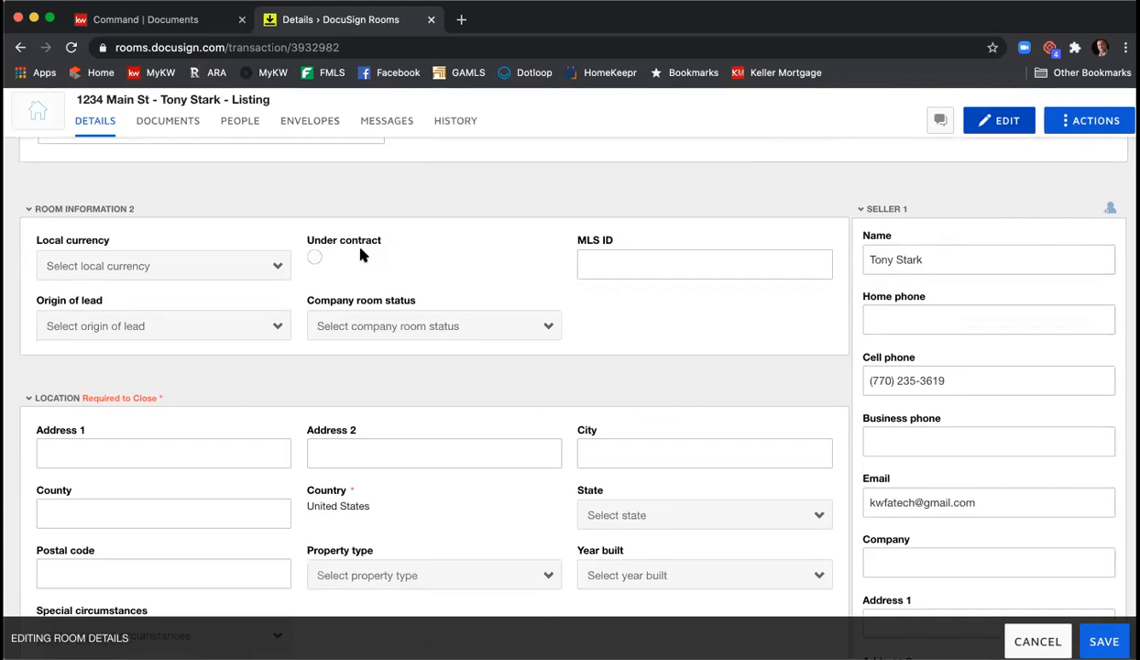
pyautogui.click(277, 264)
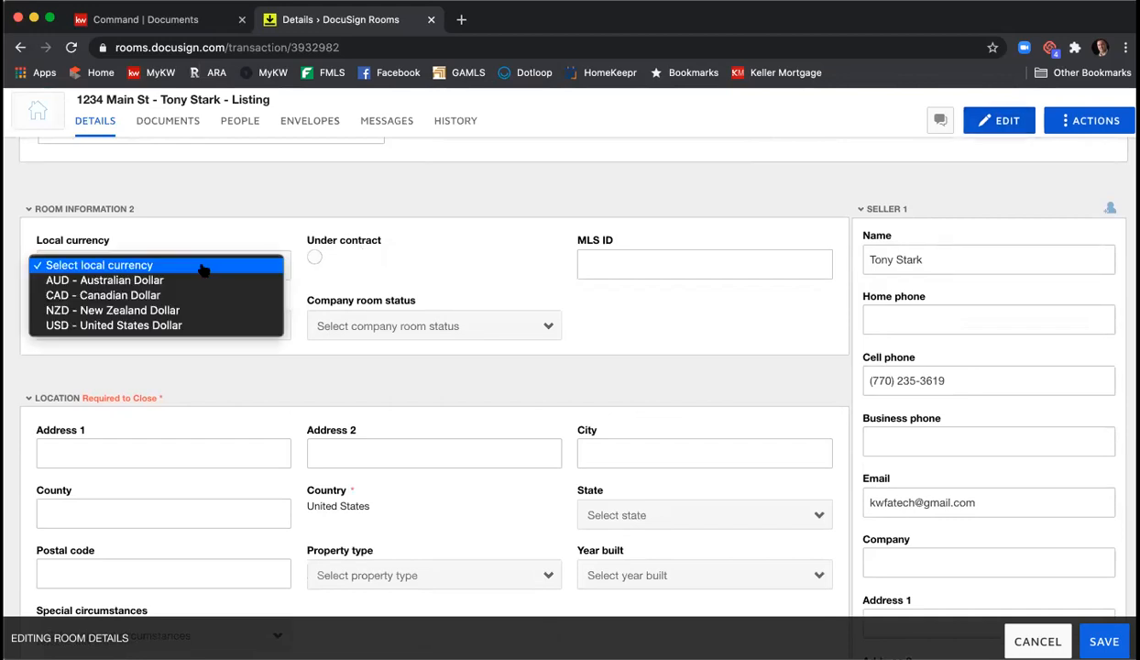
pyautogui.click(203, 326)
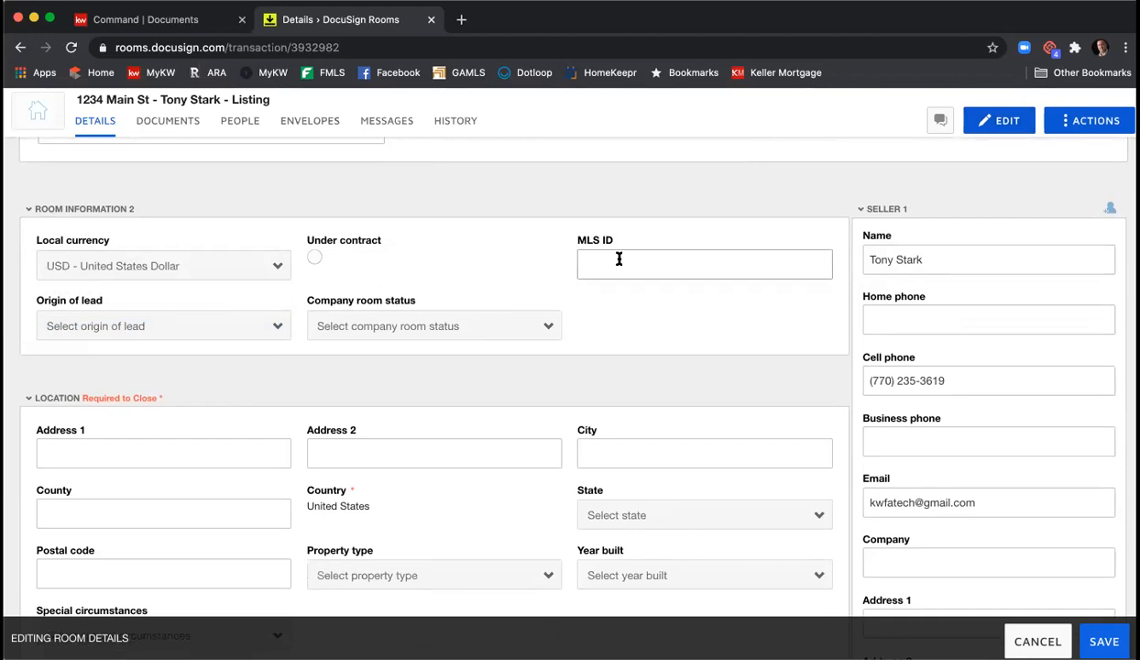
pyautogui.write('123456789')
pyautogui.scroll(-2, 476, 282)
pyautogui.scroll(1, 480, 278)
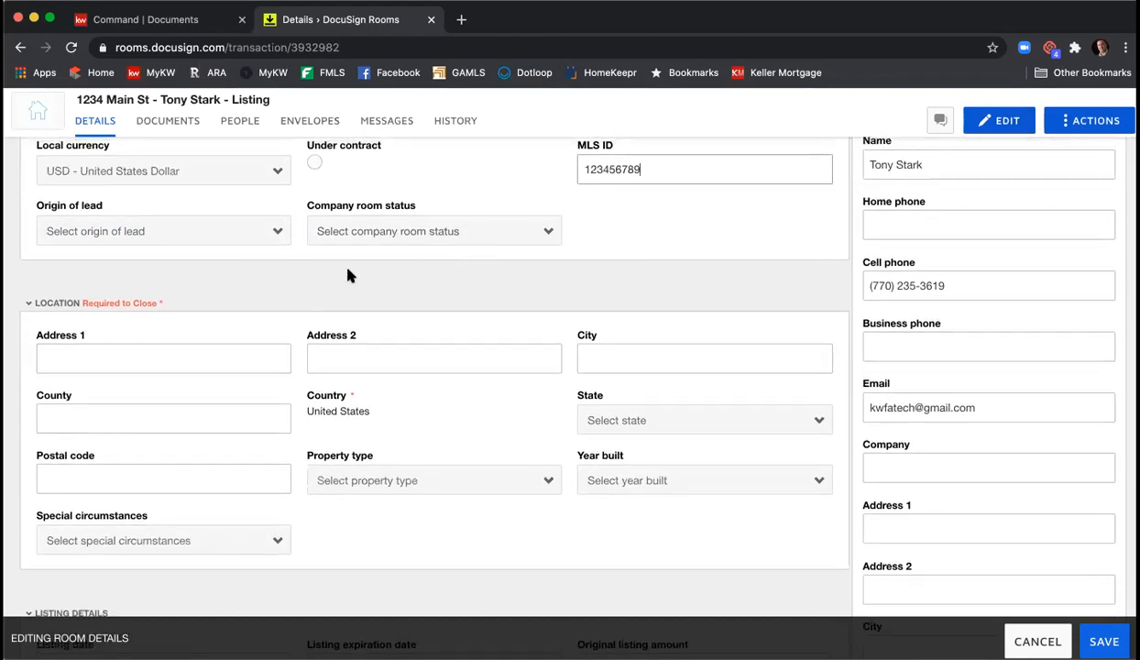
# - Enter the property address 1234 Main St, Atlanta, Fulton County, Georgia 30342
pyautogui.click(249, 361)
pyautogui.write('1234 Main St')
pyautogui.press('Tab')
pyautogui.press('Tab')
pyautogui.write('Atlanta')
pyautogui.press('Tab')
pyautogui.write('Fulton')
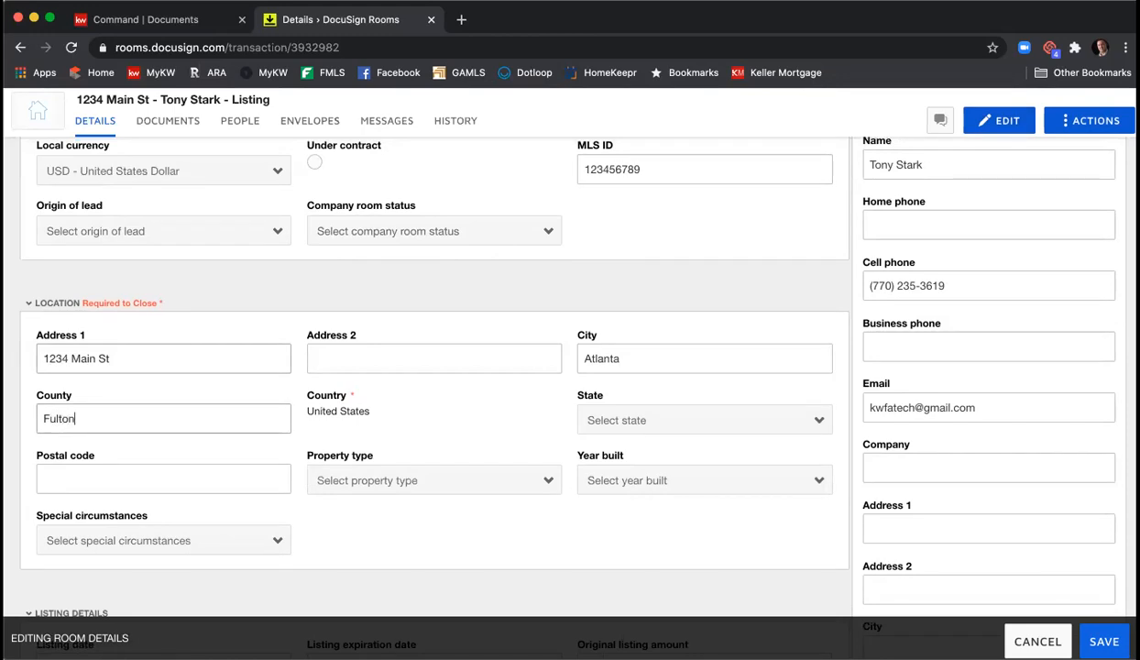
pyautogui.click(746, 427)
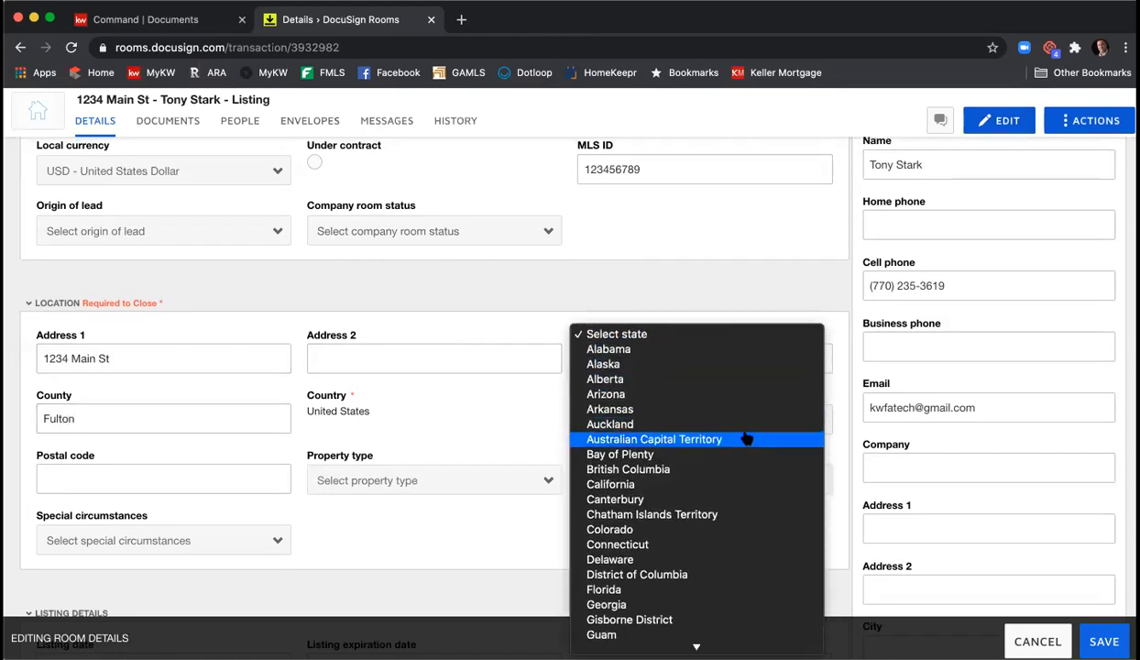
pyautogui.click(679, 604)
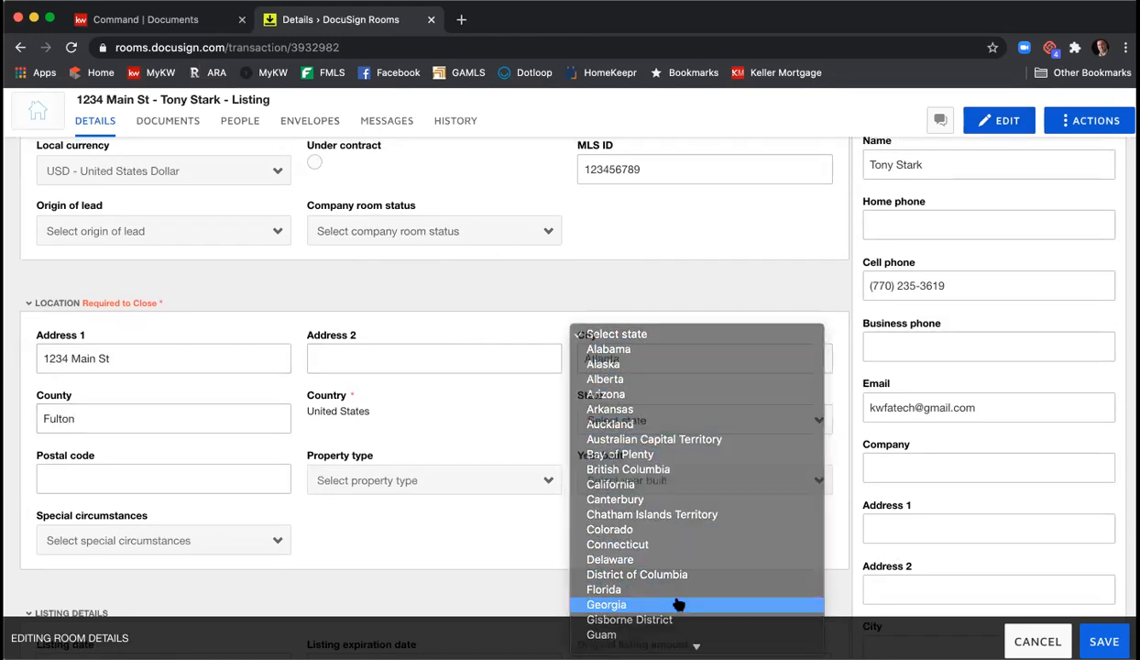
pyautogui.click(251, 481)
pyautogui.write('30342')
# - Set property type to Residential Detached and year built to 2001, leaving special circumstances empty
pyautogui.scroll(-1, 513, 412)
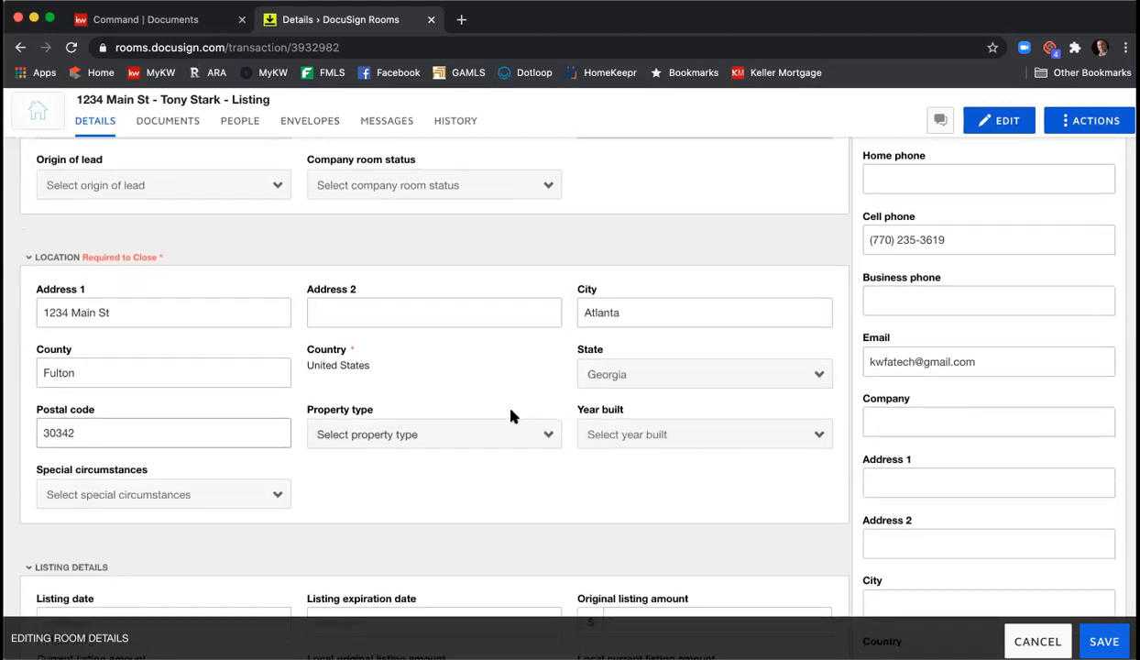
pyautogui.click(475, 433)
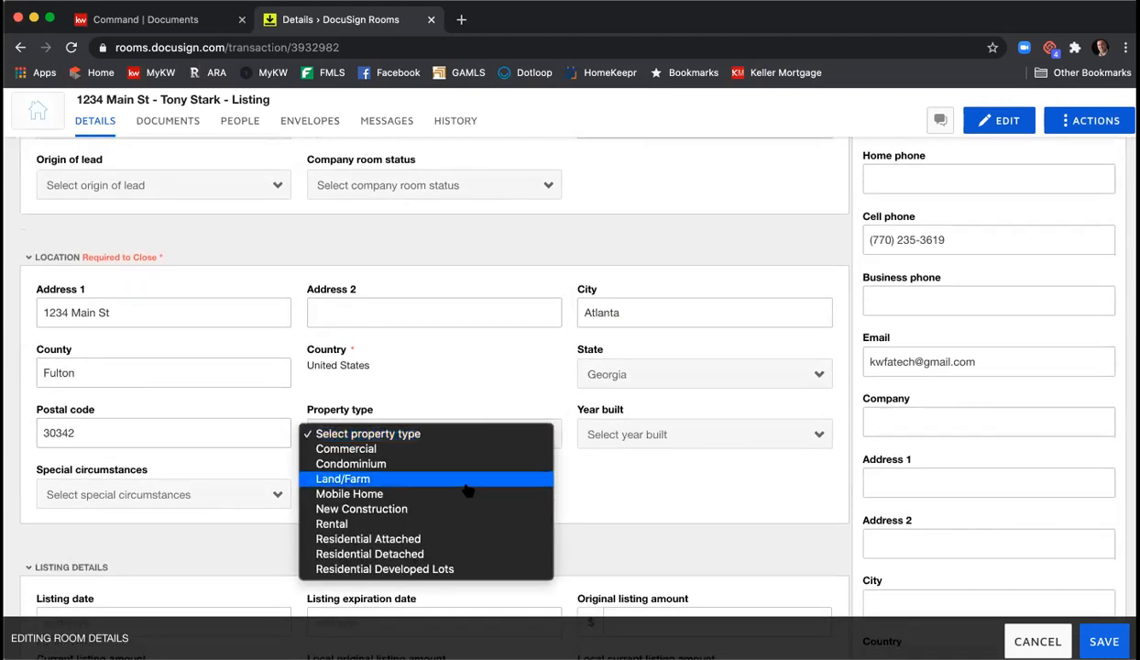
pyautogui.click(459, 553)
pyautogui.click(610, 436)
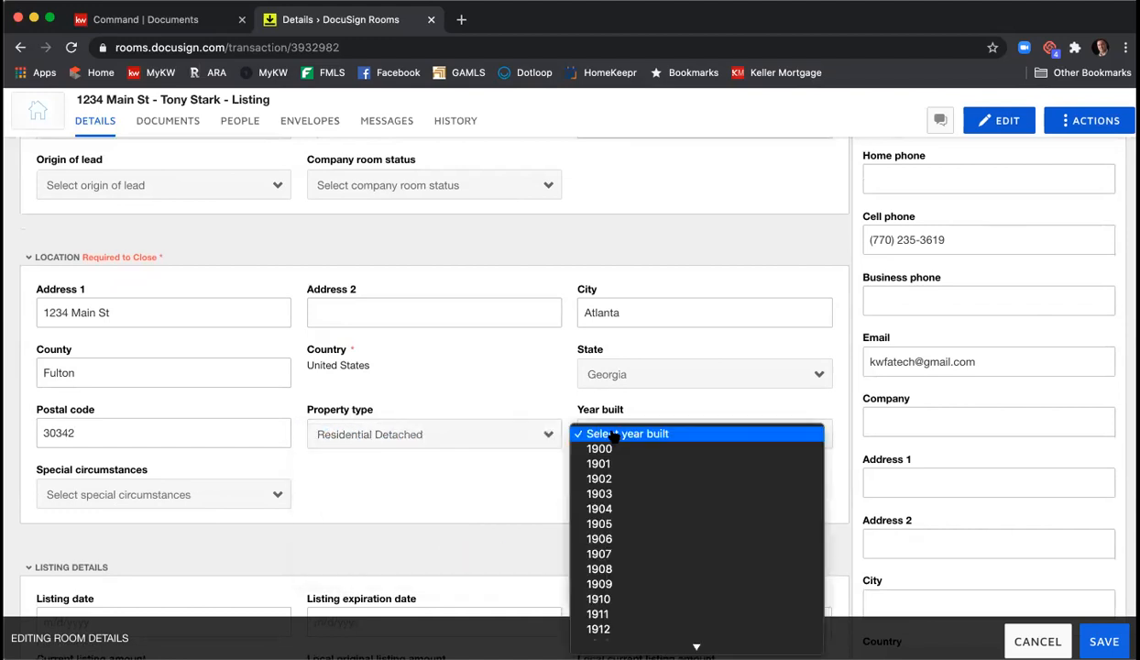
pyautogui.scroll(-15, 644, 452)
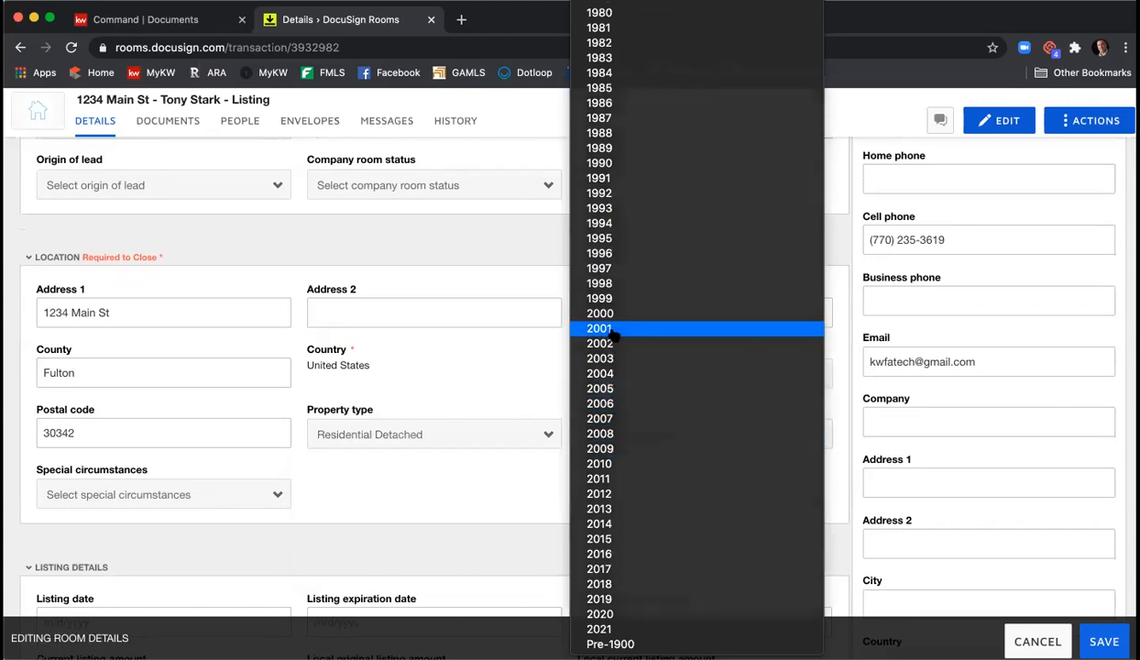
pyautogui.click(612, 332)
pyautogui.scroll(-2, 438, 458)
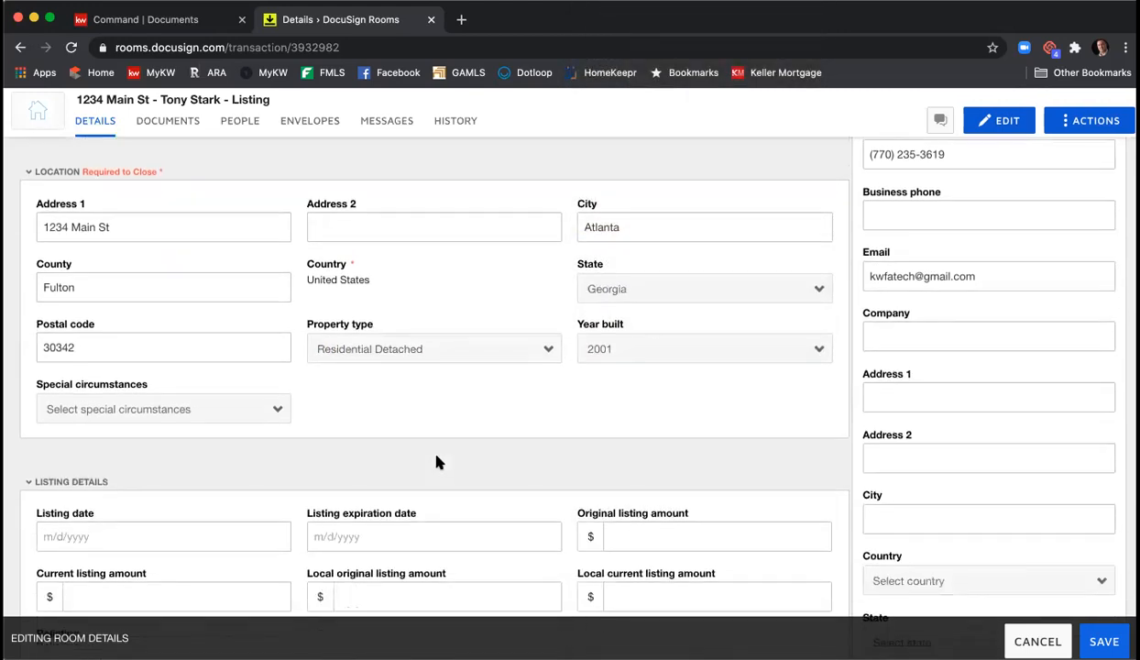
pyautogui.click(219, 409)
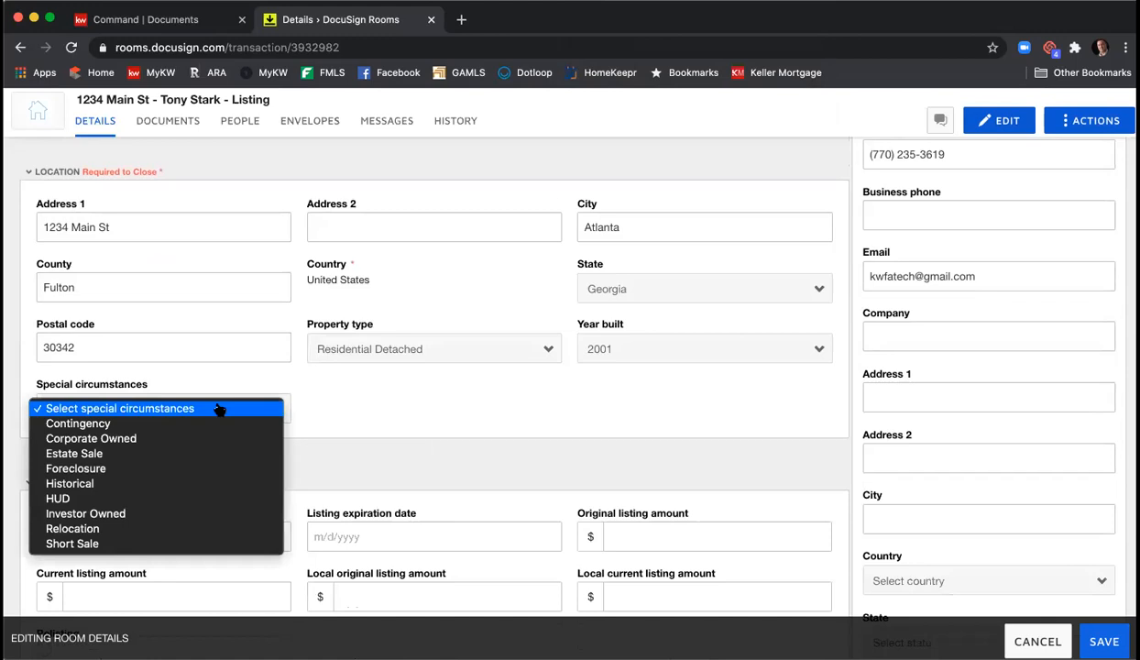
pyautogui.click(334, 417)
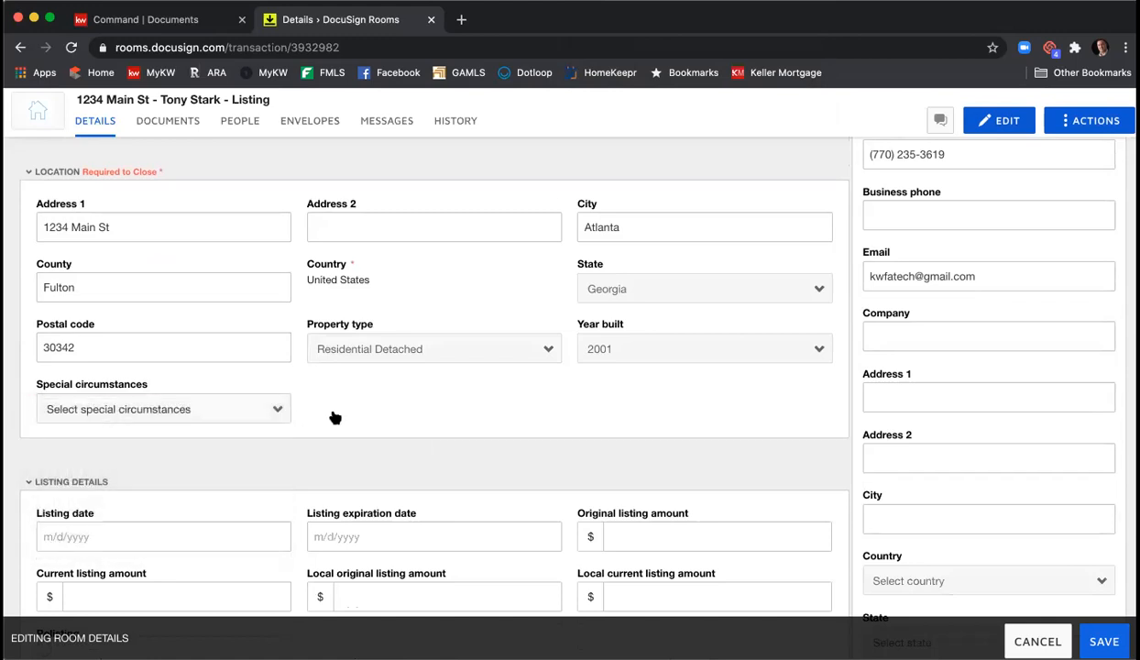
pyautogui.scroll(-6, 338, 410)
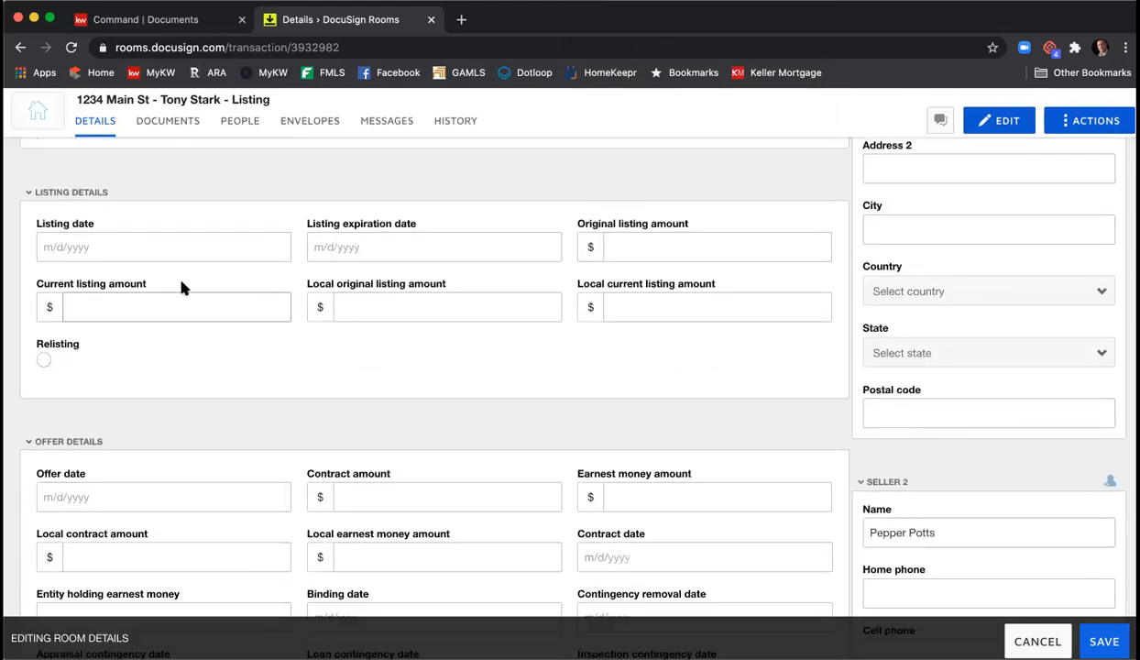
# - Set the listing date to 8/21/2020 and the listing expiration date to 10/21/2020
pyautogui.click(121, 246)
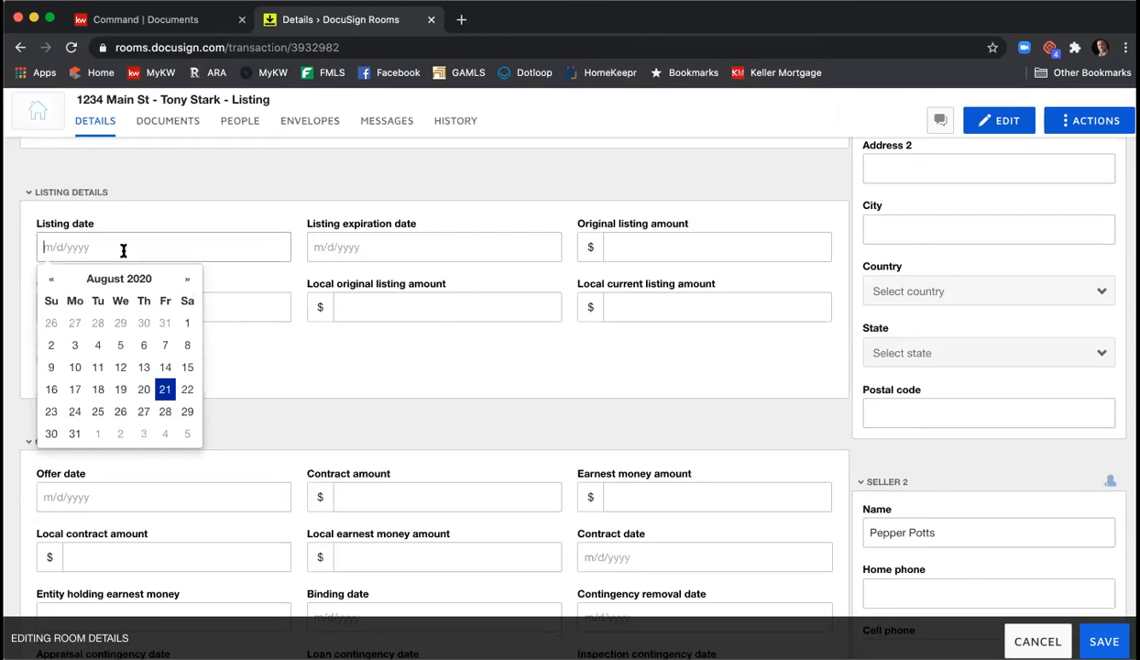
pyautogui.click(165, 389)
pyautogui.click(347, 253)
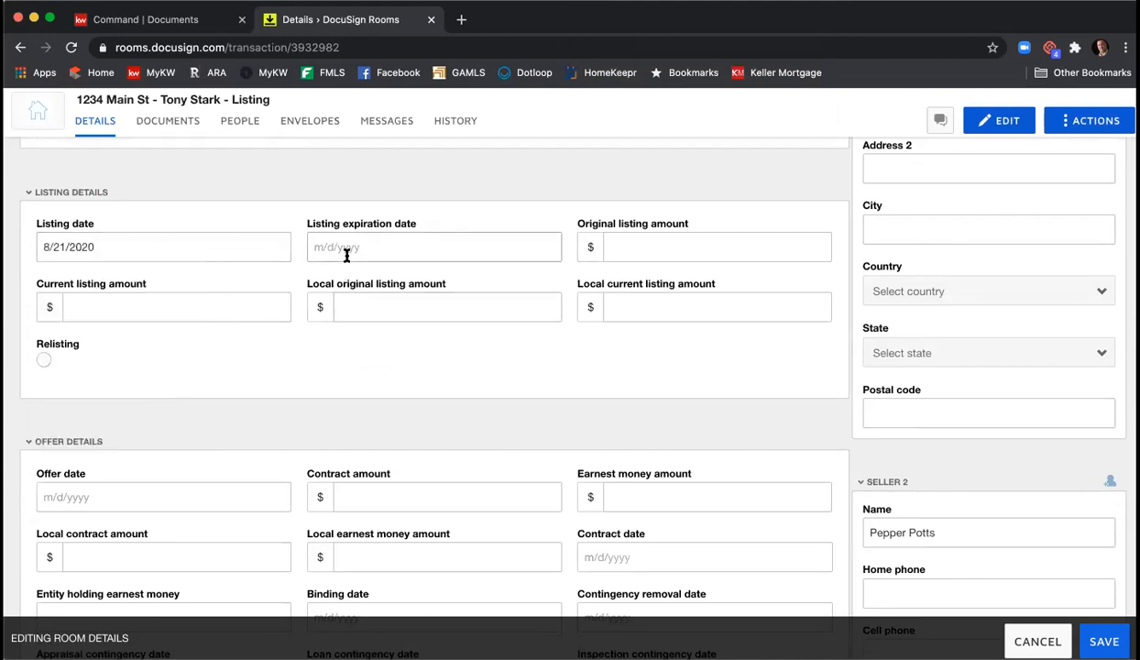
pyautogui.click(454, 279)
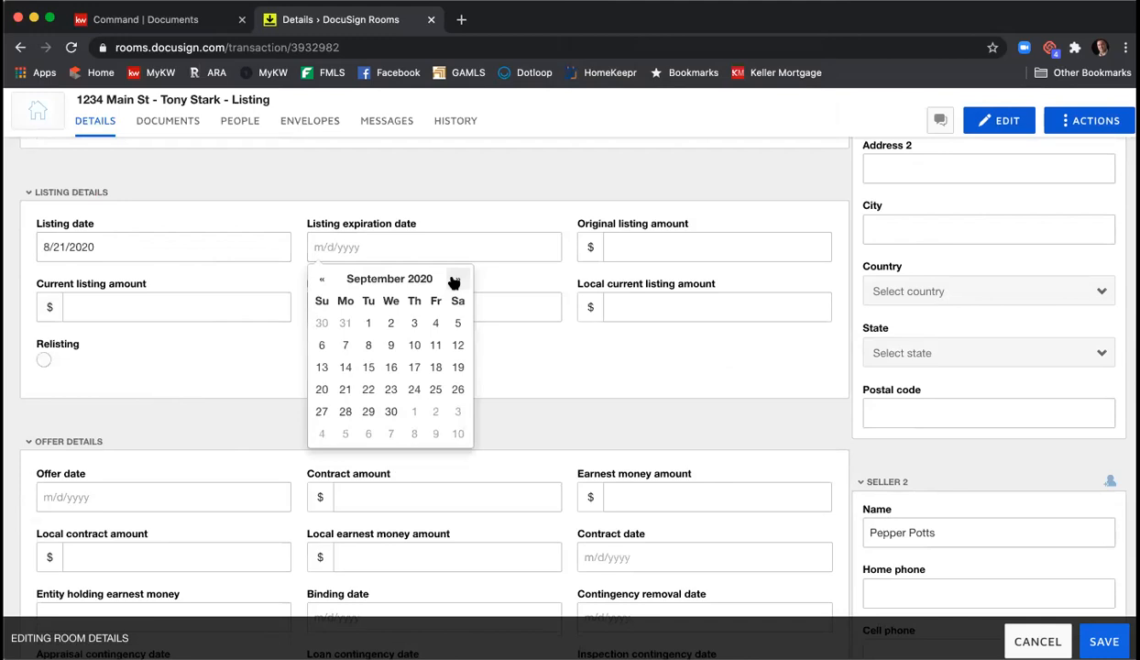
pyautogui.click(453, 280)
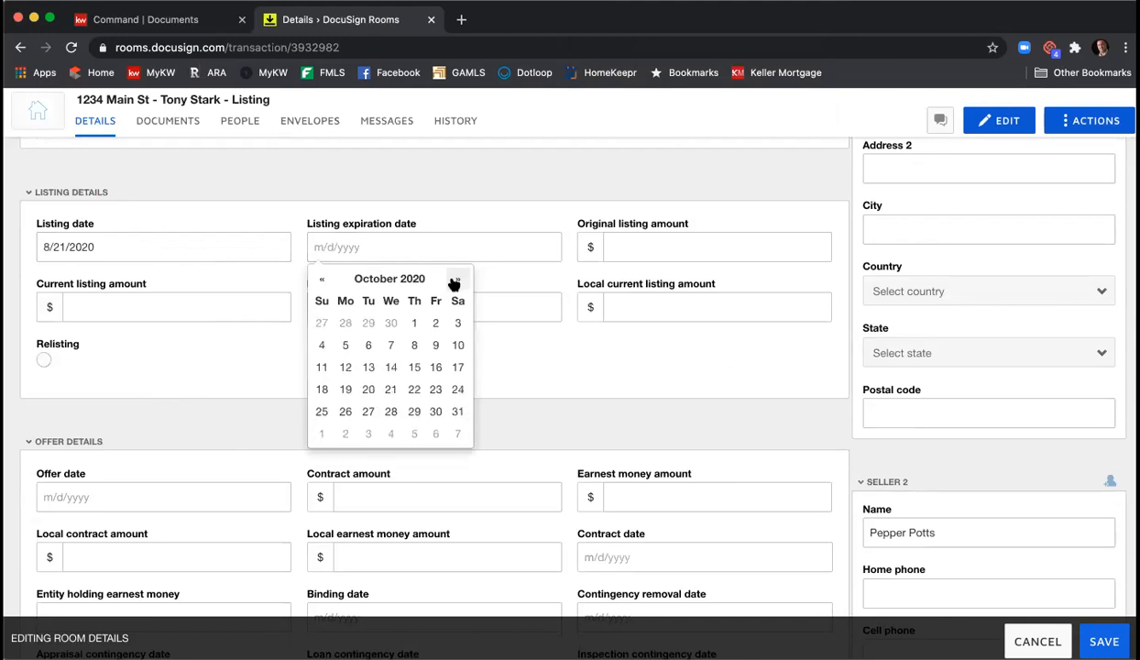
pyautogui.click(391, 392)
# - Enter 425000 as the listing amounts, with 4250000 as the local original listing amount
pyautogui.click(649, 231)
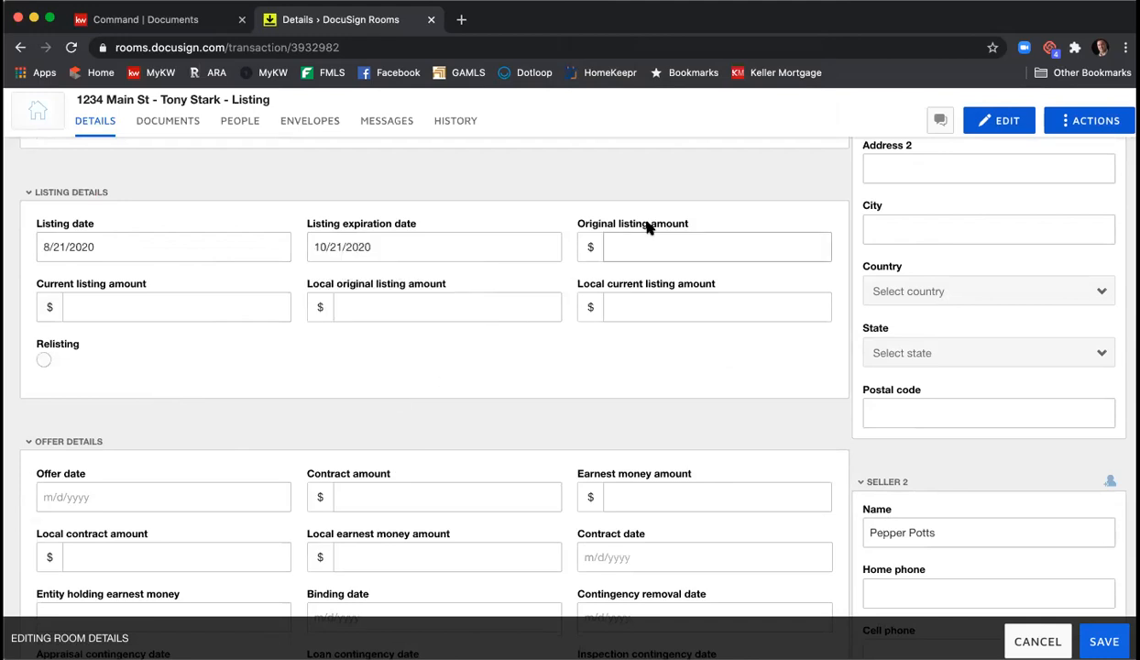
pyautogui.write('425000')
pyautogui.press('Tab')
pyautogui.write('425000')
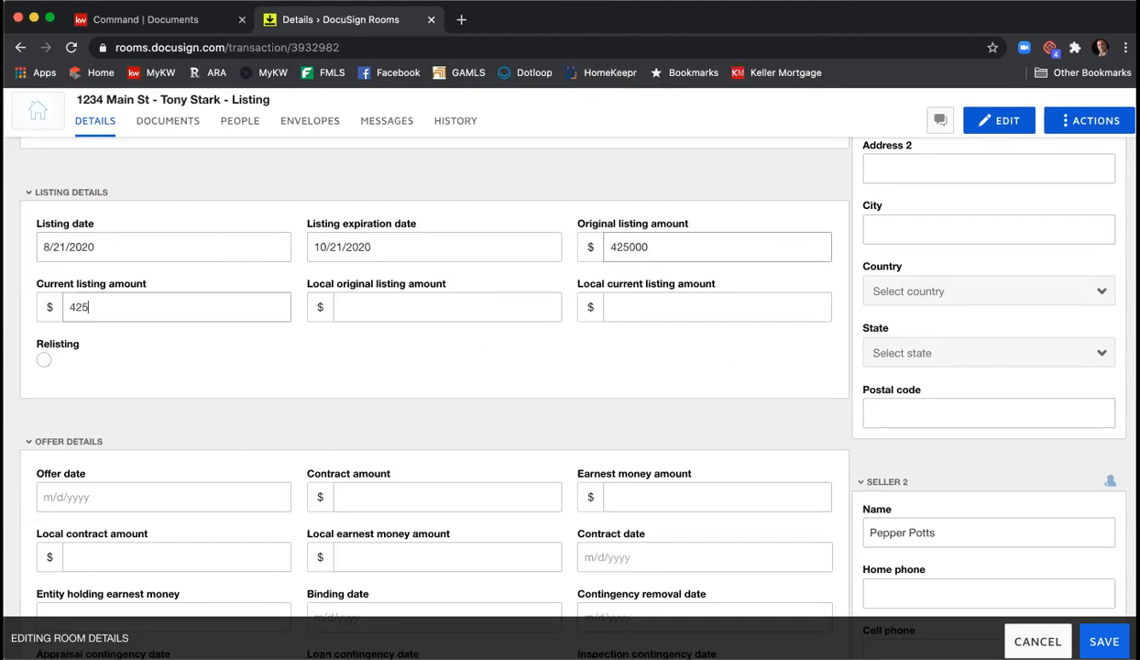
pyautogui.press('Tab')
pyautogui.write('425')
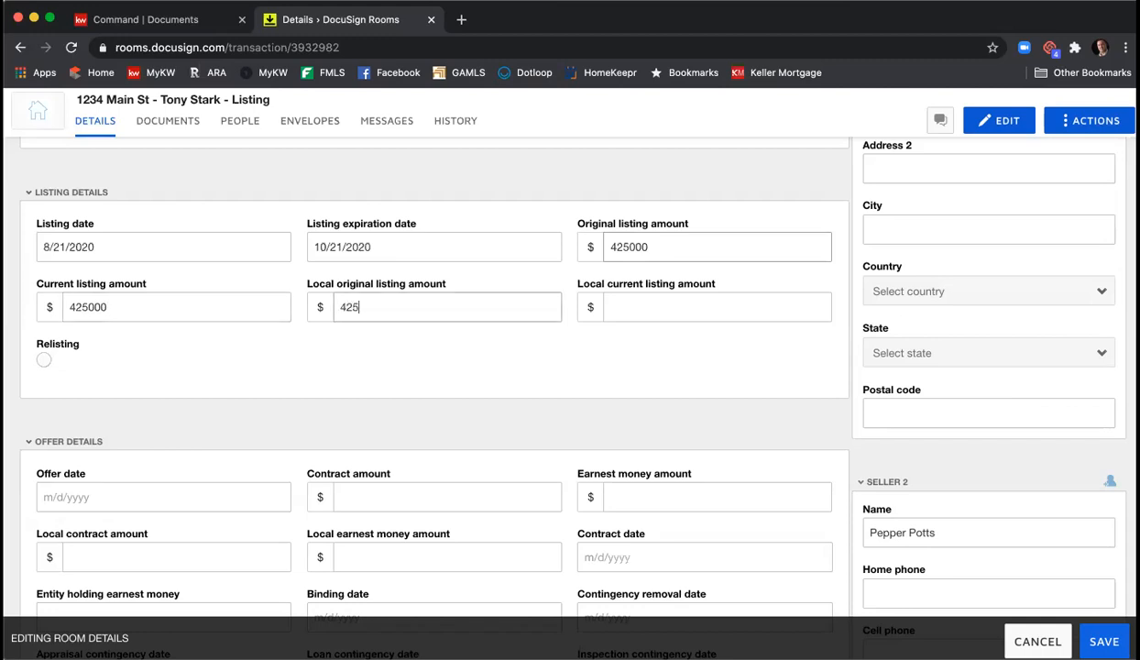
pyautogui.write('0000')
pyautogui.press('Tab')
pyautogui.write('425000')
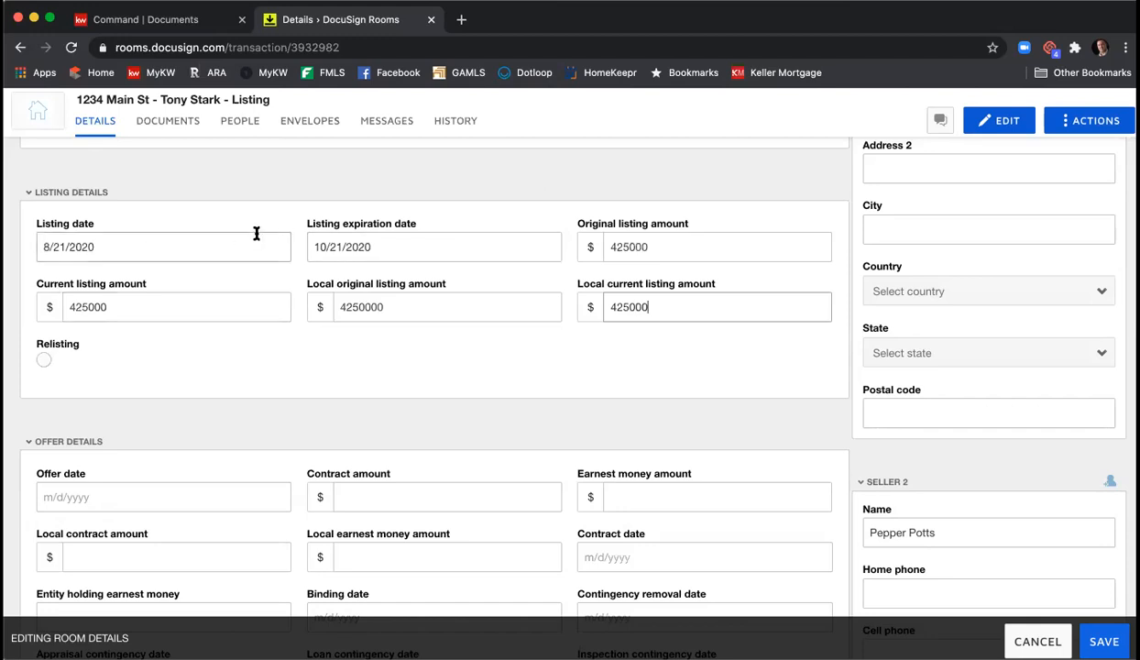
pyautogui.scroll(-3, 281, 266)
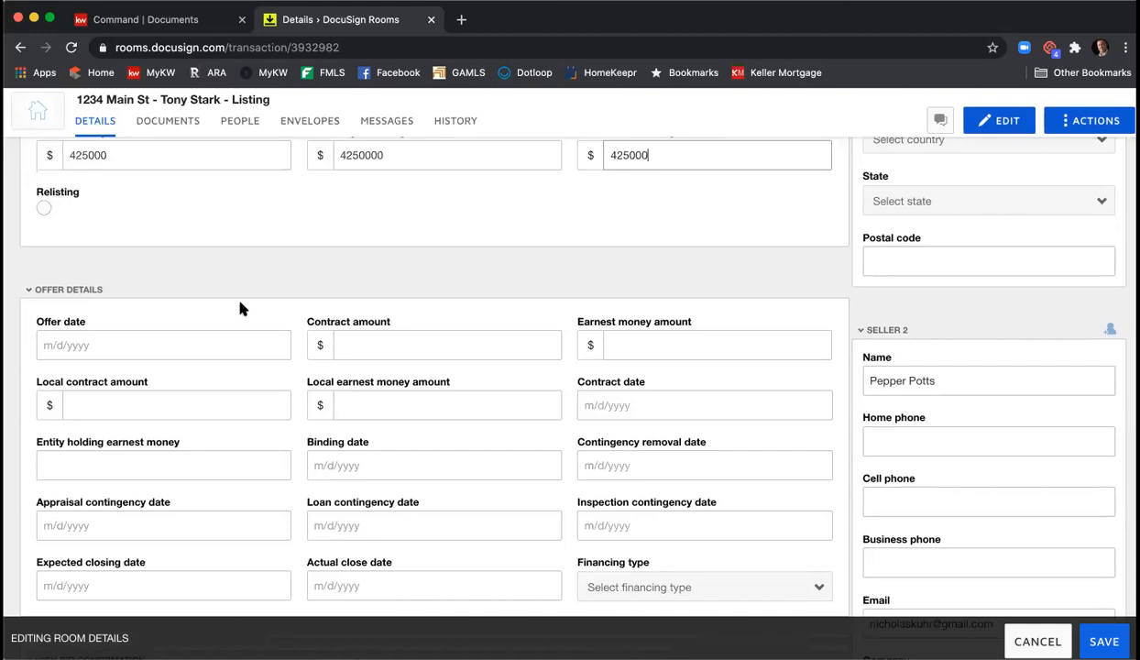
pyautogui.scroll(-3, 305, 288)
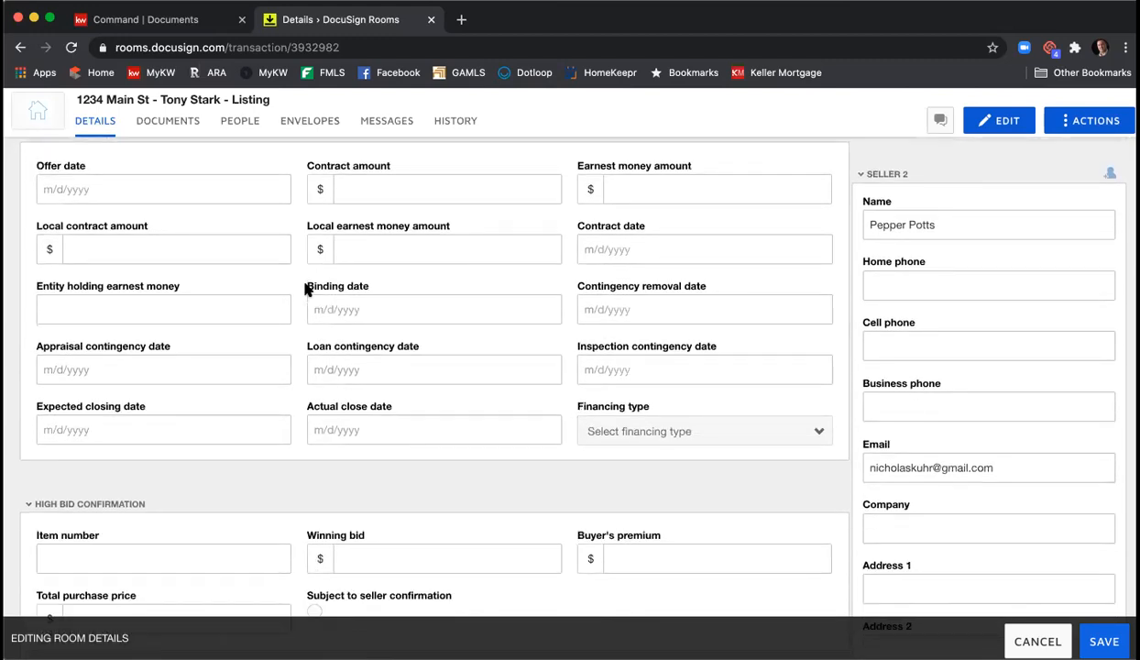
pyautogui.scroll(-3, 305, 288)
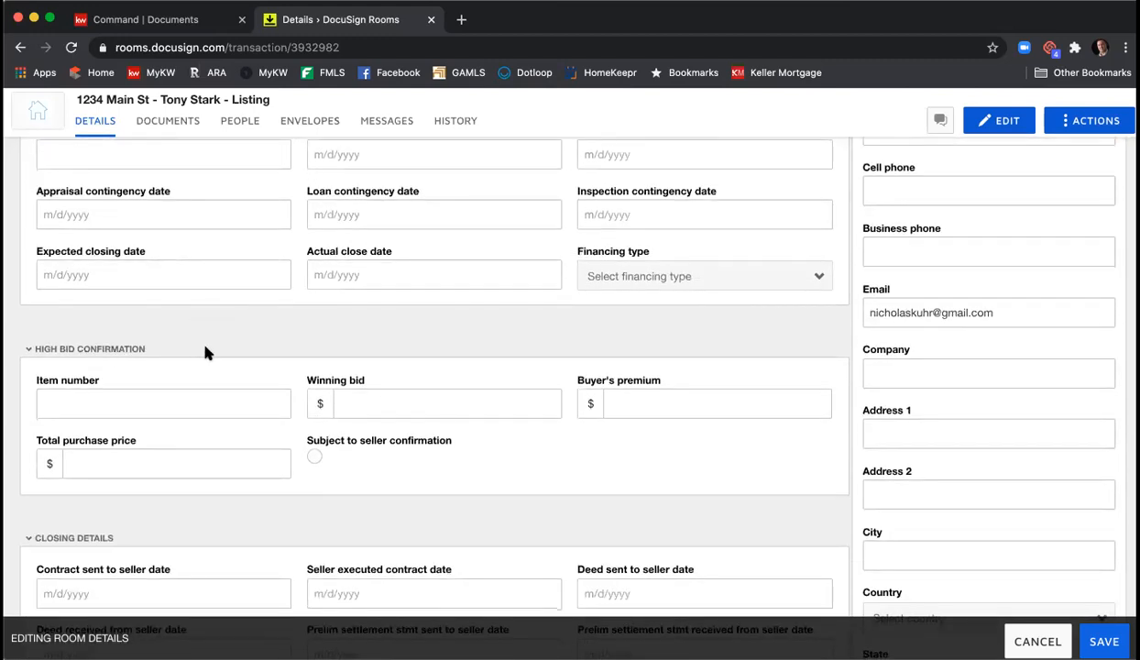
pyautogui.scroll(-3, 206, 354)
pyautogui.scroll(-3, 165, 363)
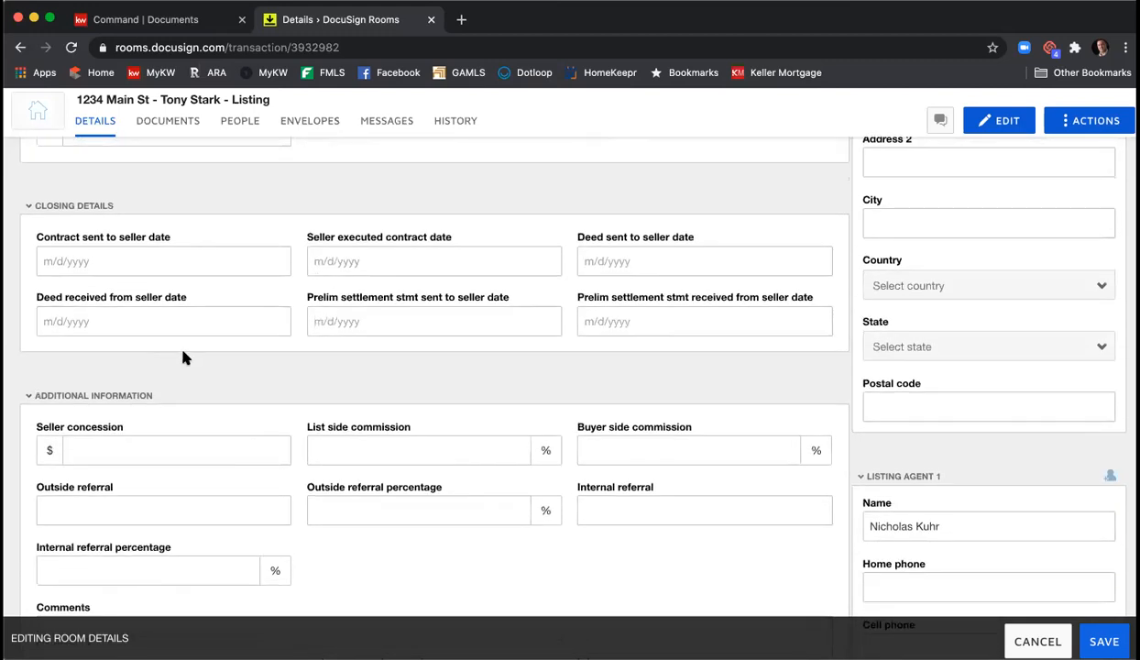
pyautogui.scroll(-9, 181, 362)
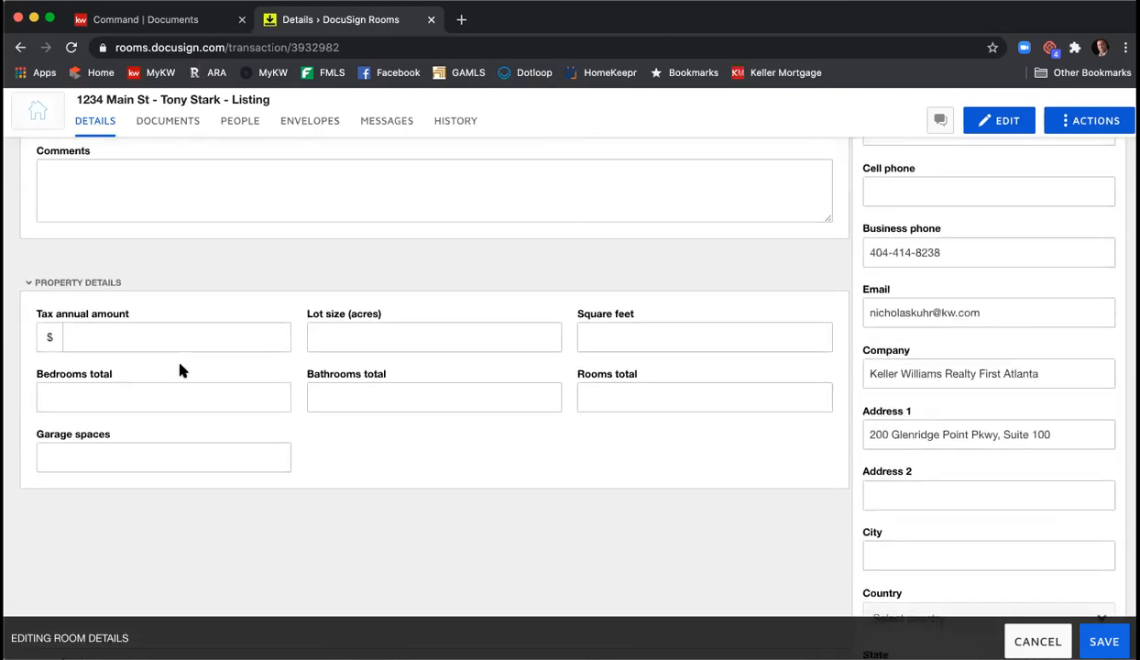
pyautogui.scroll(10, 375, 408)
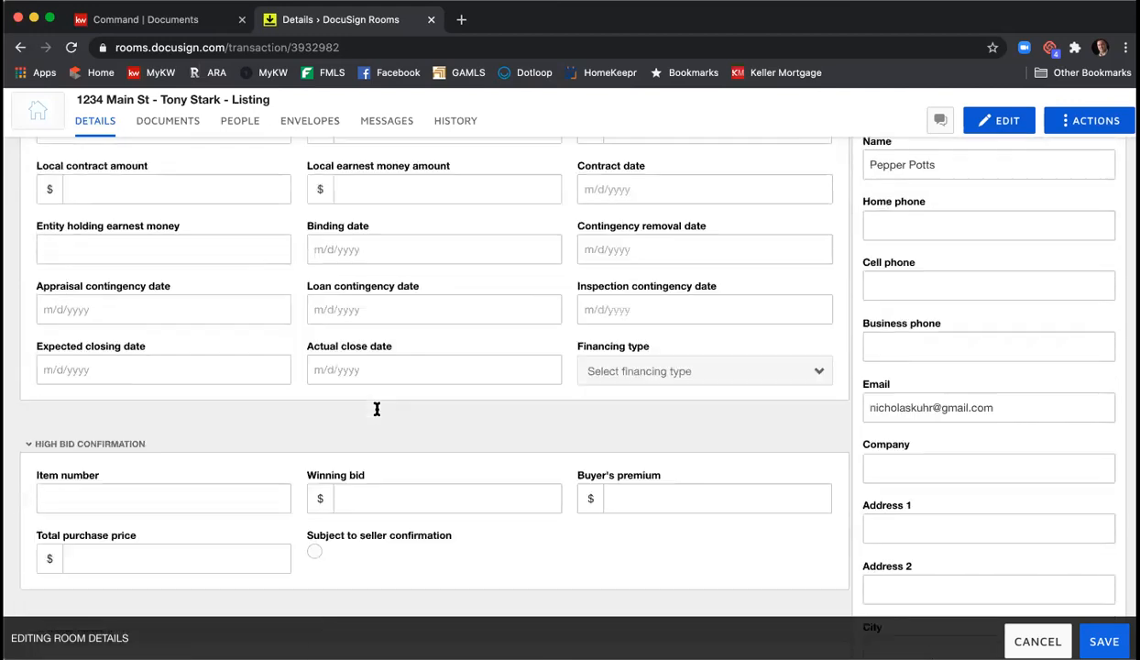
pyautogui.scroll(10, 375, 408)
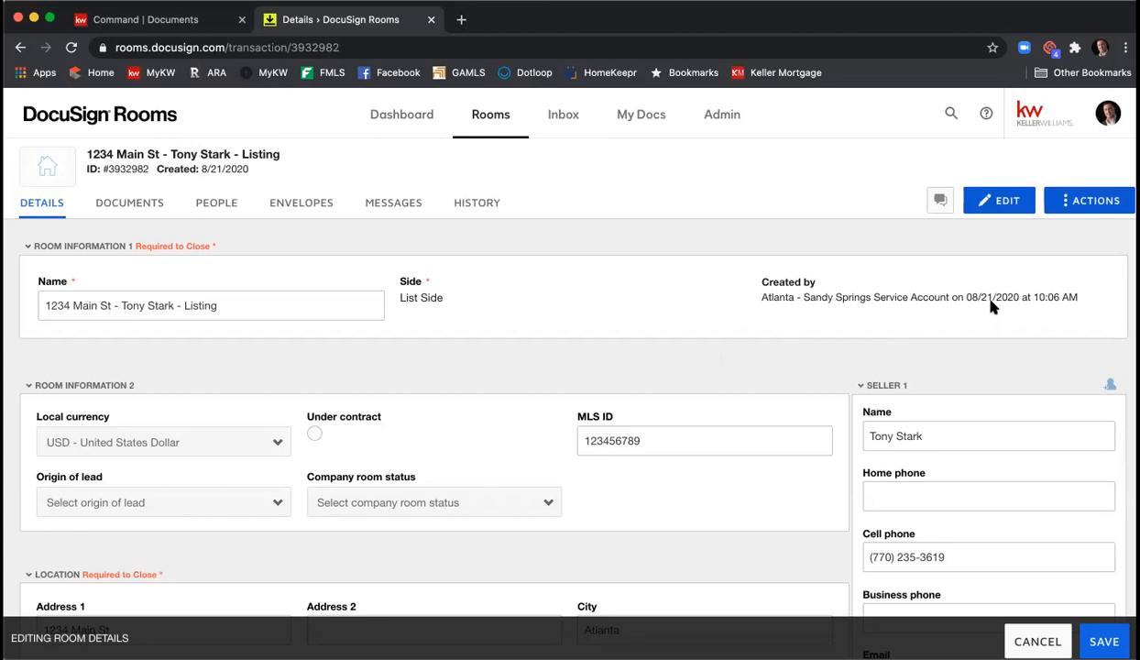
pyautogui.scroll(-3, 991, 308)
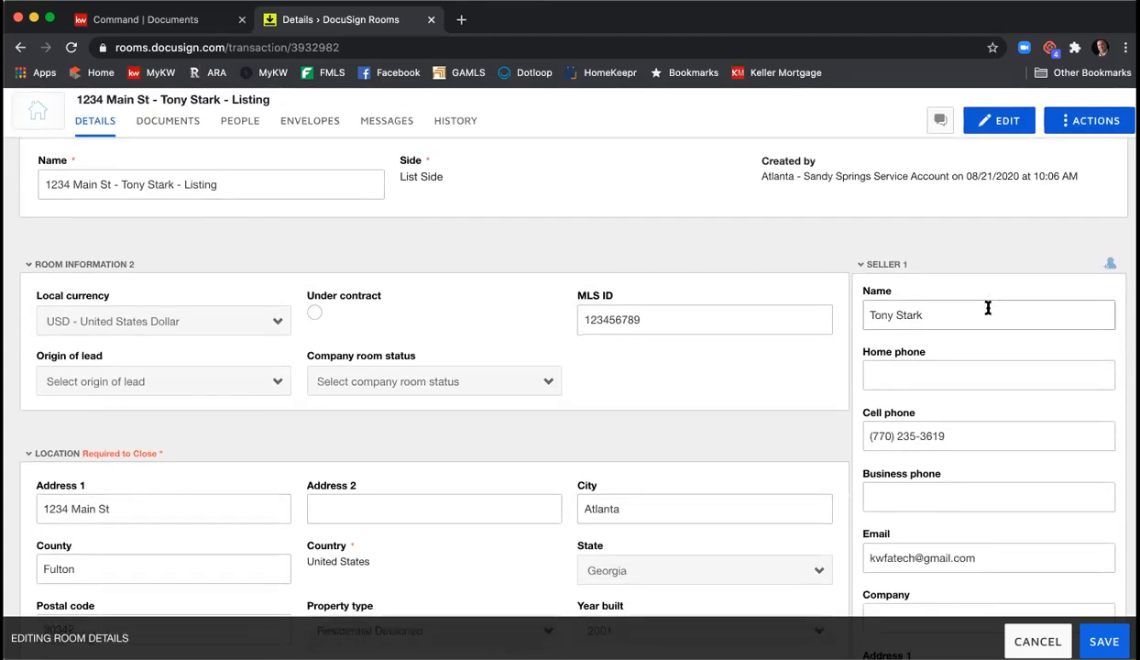
pyautogui.scroll(-2, 988, 309)
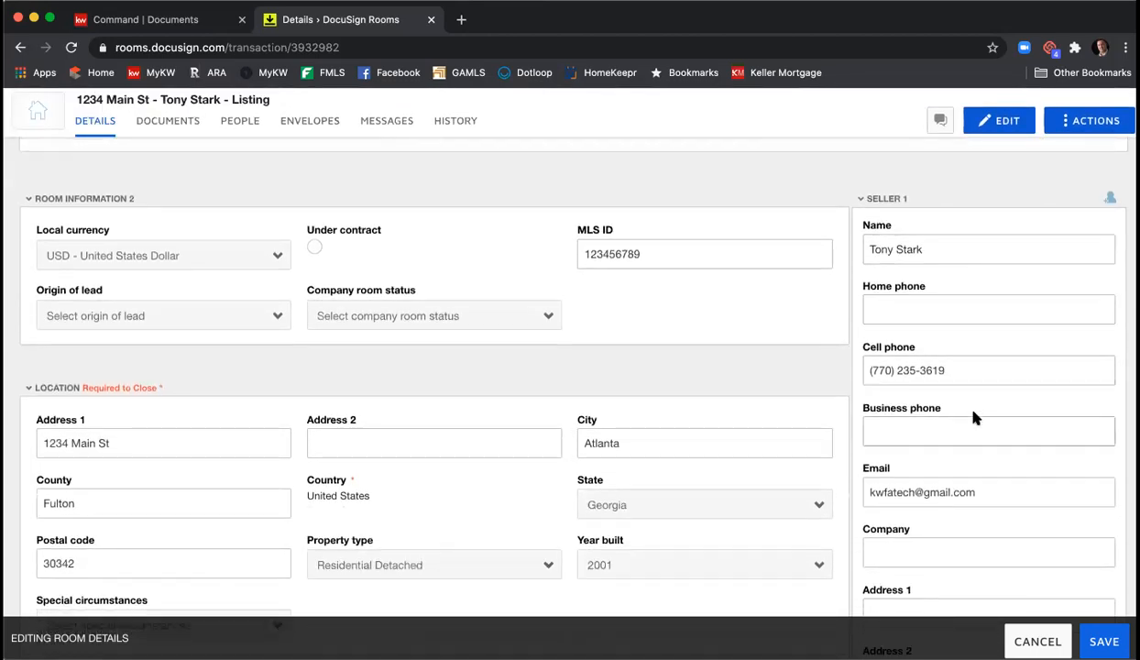
pyautogui.scroll(-1, 991, 474)
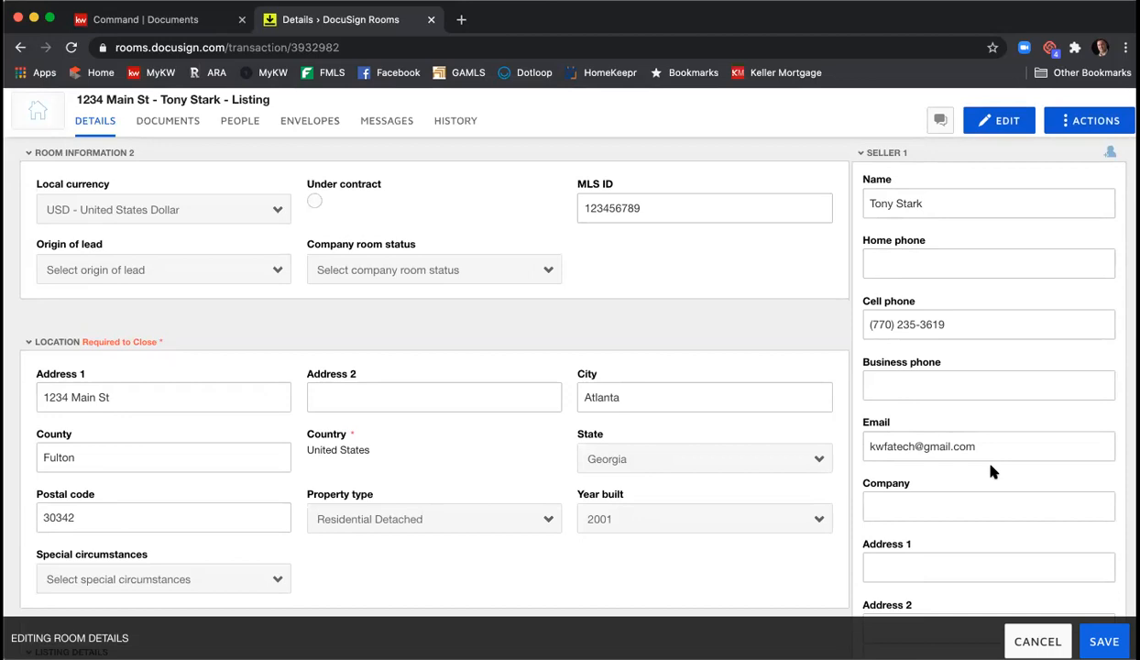
pyautogui.scroll(-4, 992, 471)
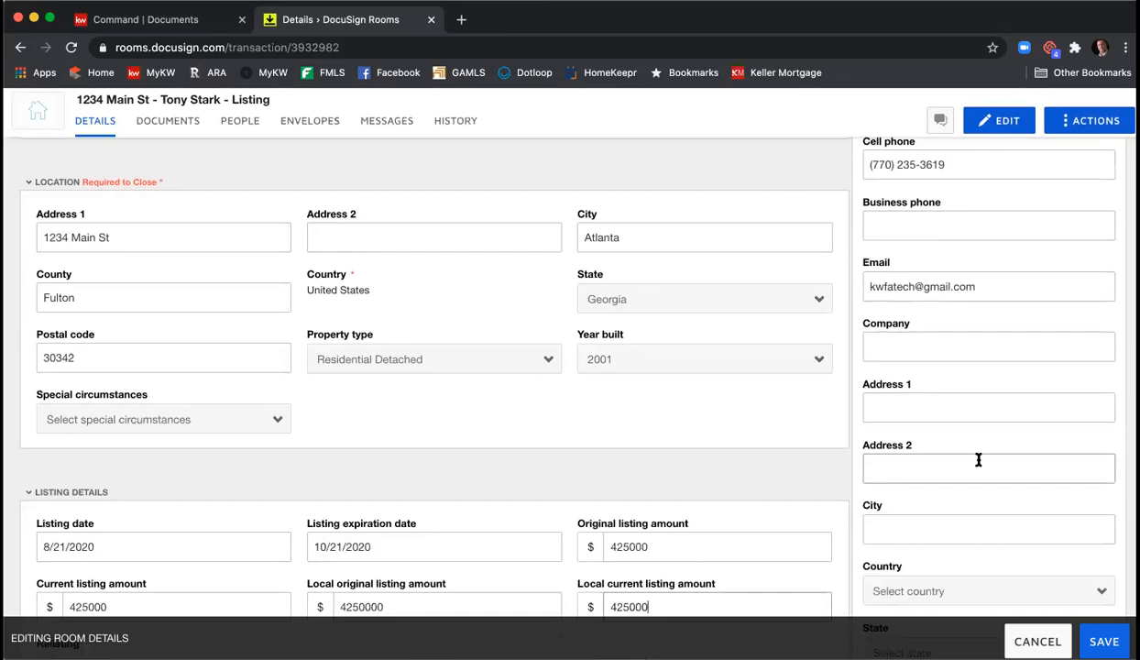
pyautogui.scroll(-5, 967, 385)
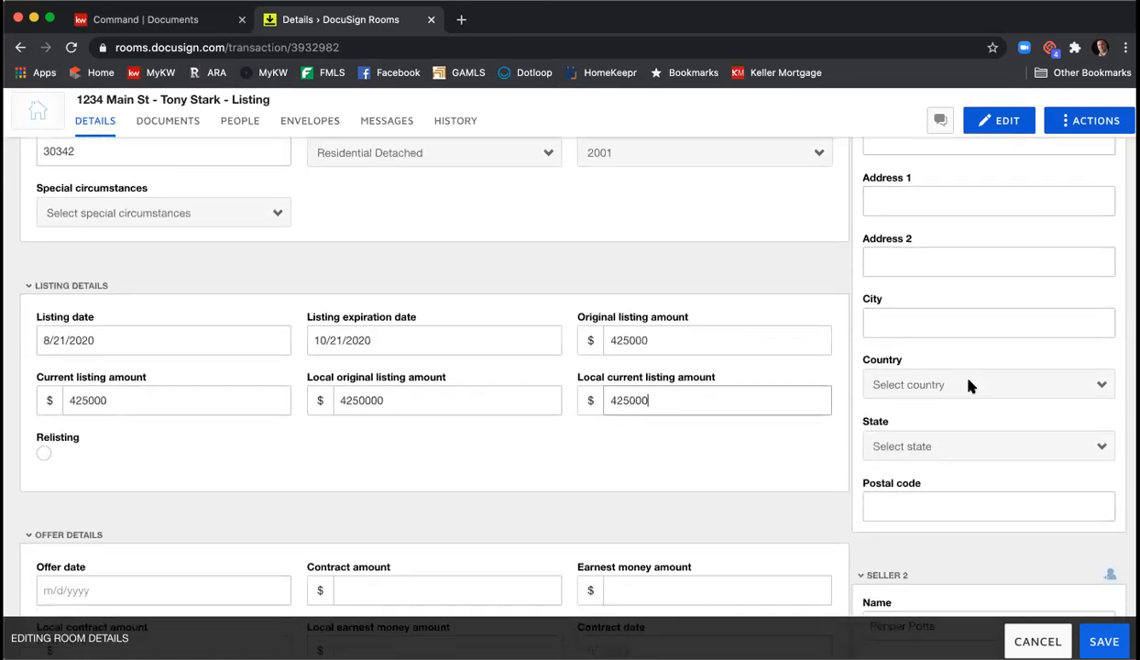
pyautogui.scroll(-3, 970, 385)
pyautogui.scroll(-3, 970, 385)
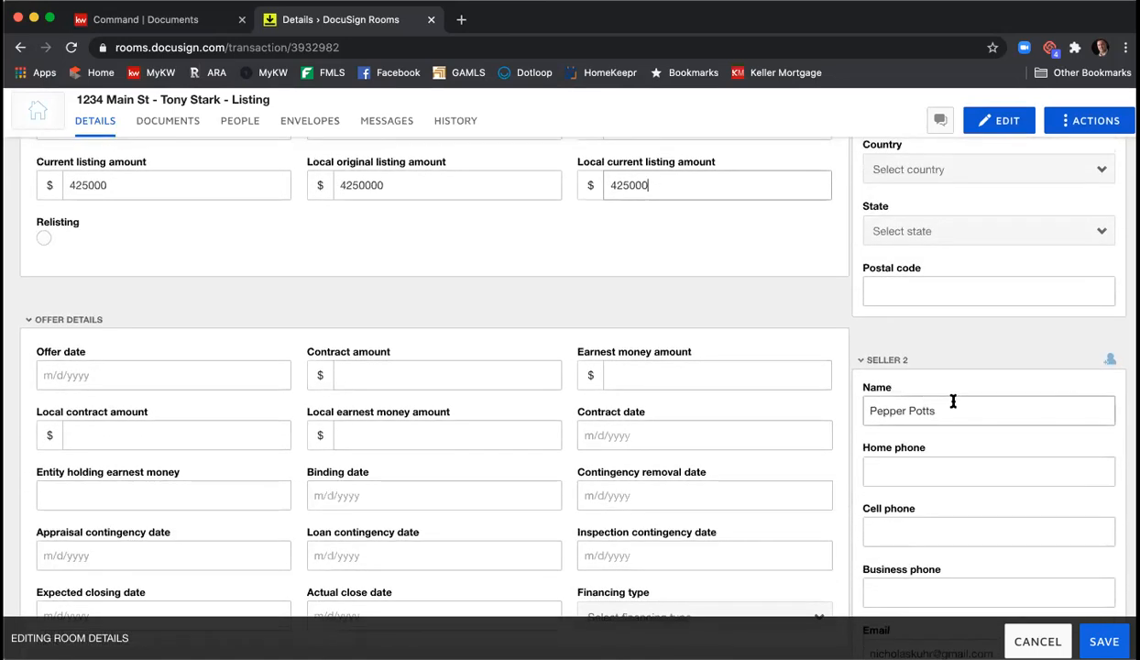
pyautogui.scroll(-4, 944, 408)
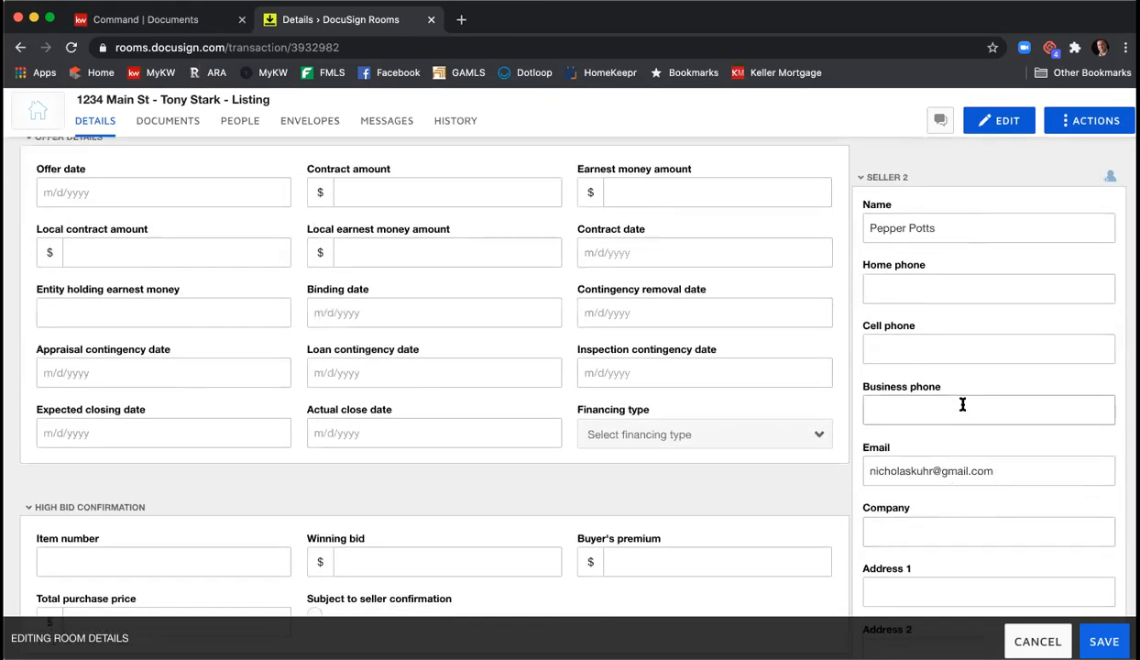
pyautogui.scroll(-3, 963, 401)
pyautogui.scroll(-6, 963, 405)
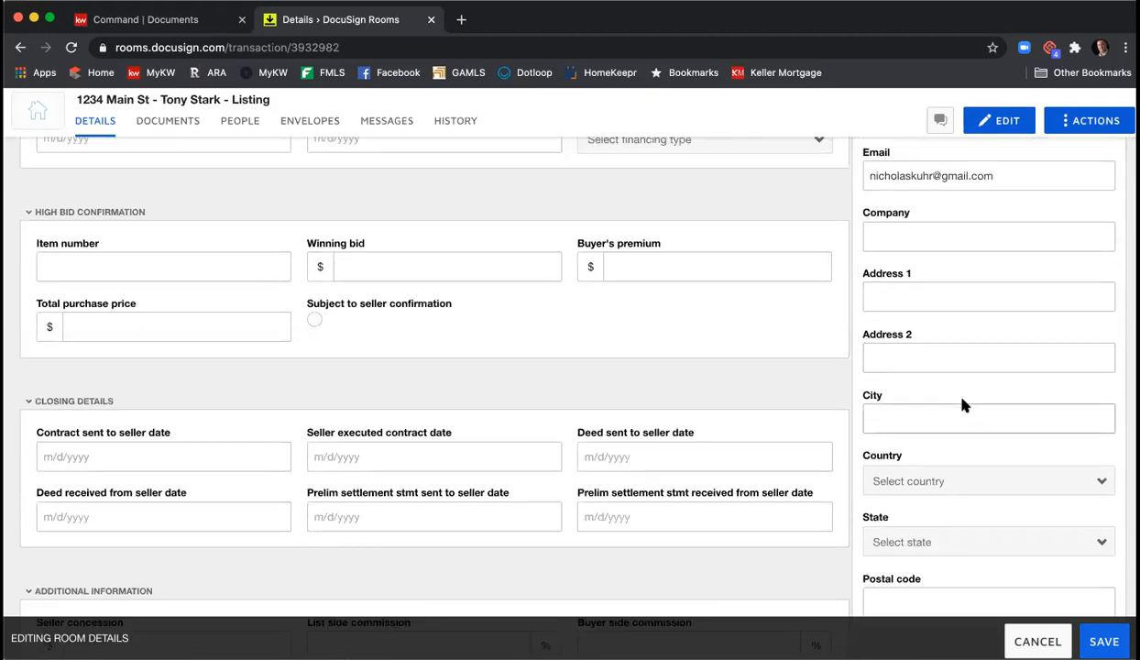
pyautogui.scroll(-4, 962, 401)
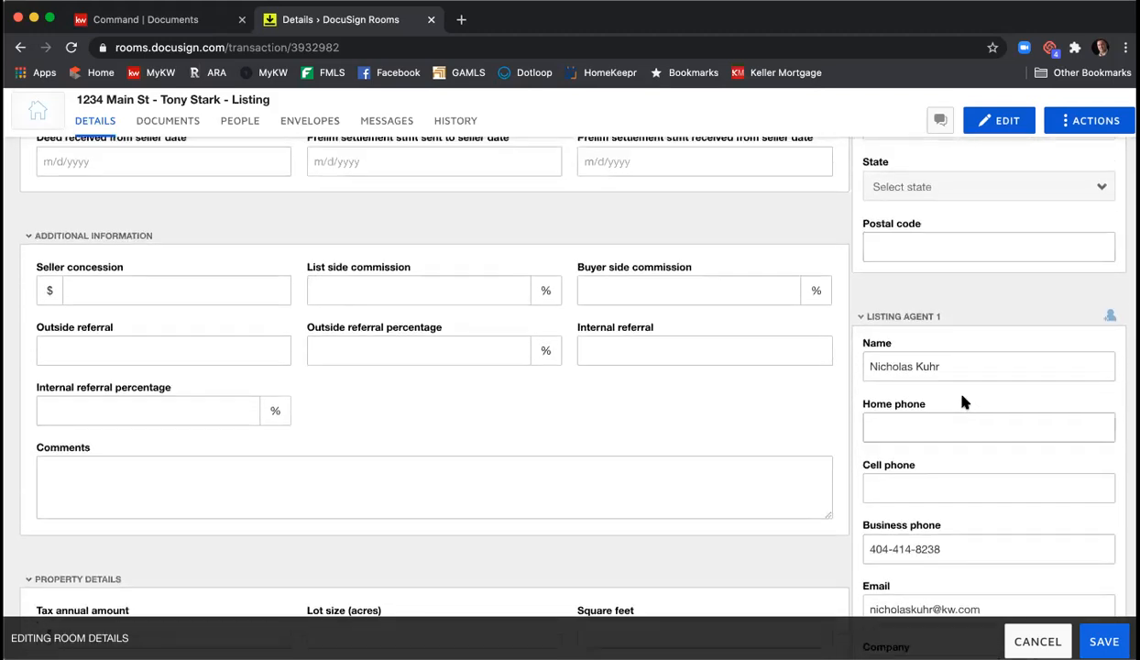
pyautogui.scroll(-2, 942, 383)
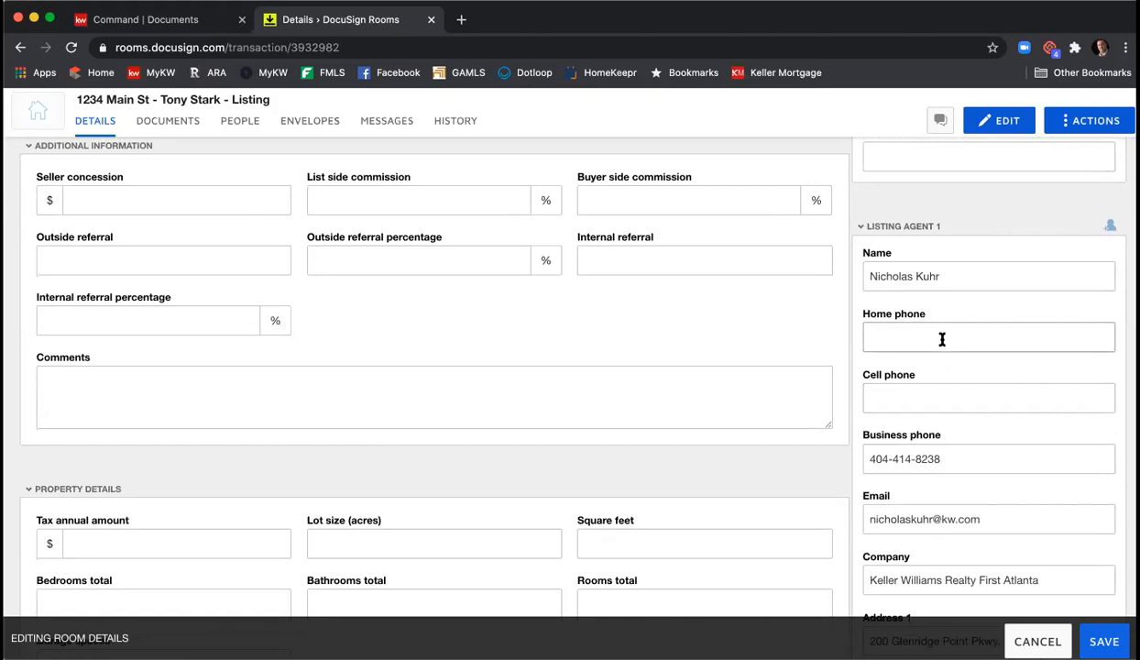
# - Enter the listing agent's cell phone number and trim the company to Keller Williams First Atlanta
pyautogui.click(947, 399)
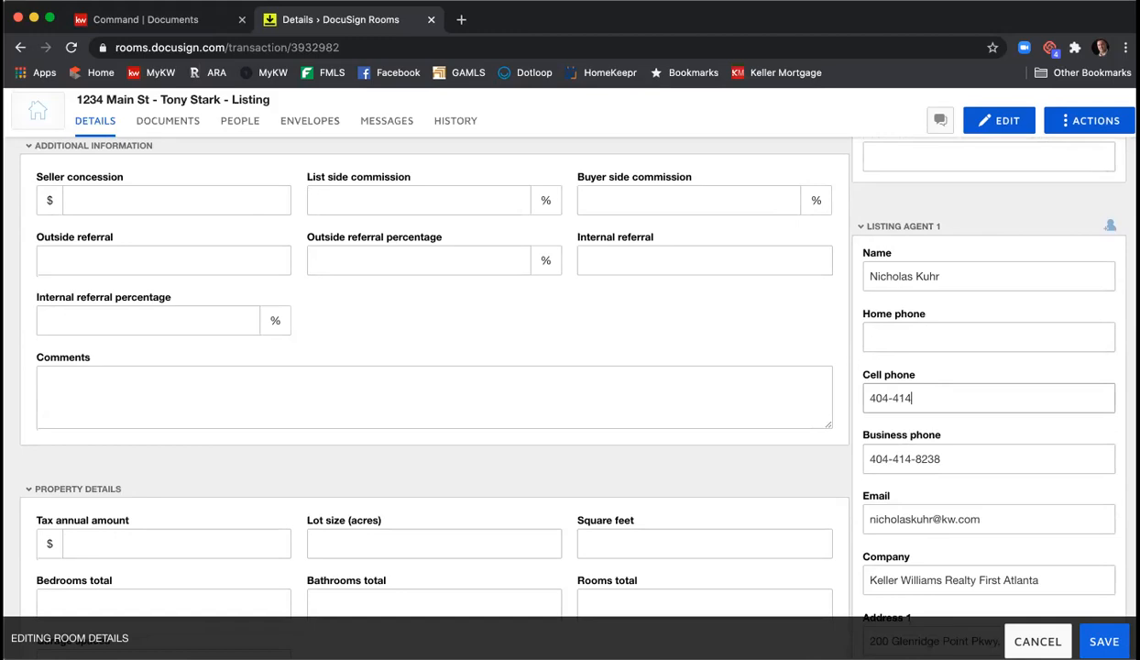
pyautogui.scroll(-4, 949, 399)
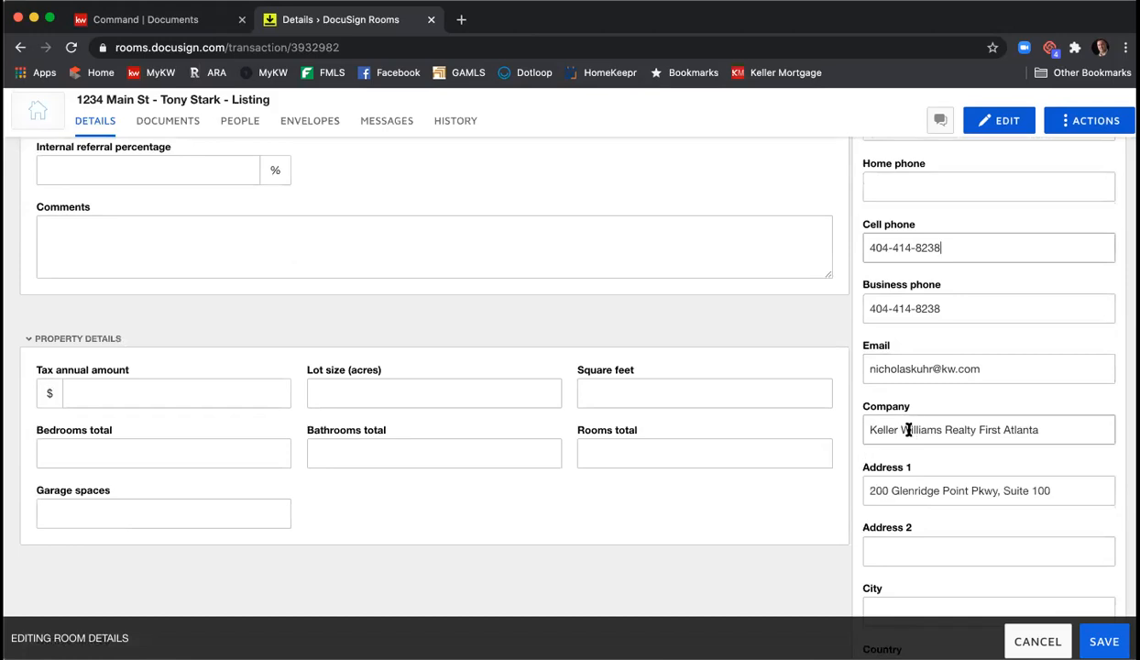
pyautogui.doubleClick(964, 427)
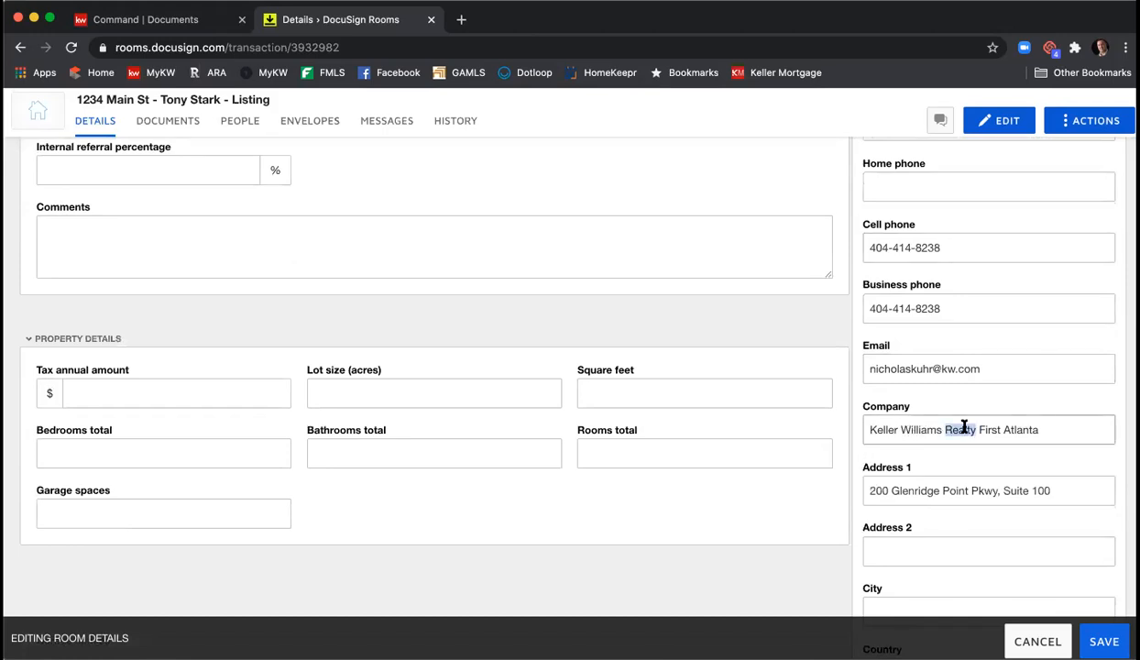
pyautogui.press('BackSpace')
# - Set the agent's office city Atlanta, country United States, state Georgia and postal code 30342
pyautogui.scroll(-2, 970, 420)
pyautogui.scroll(-2, 962, 403)
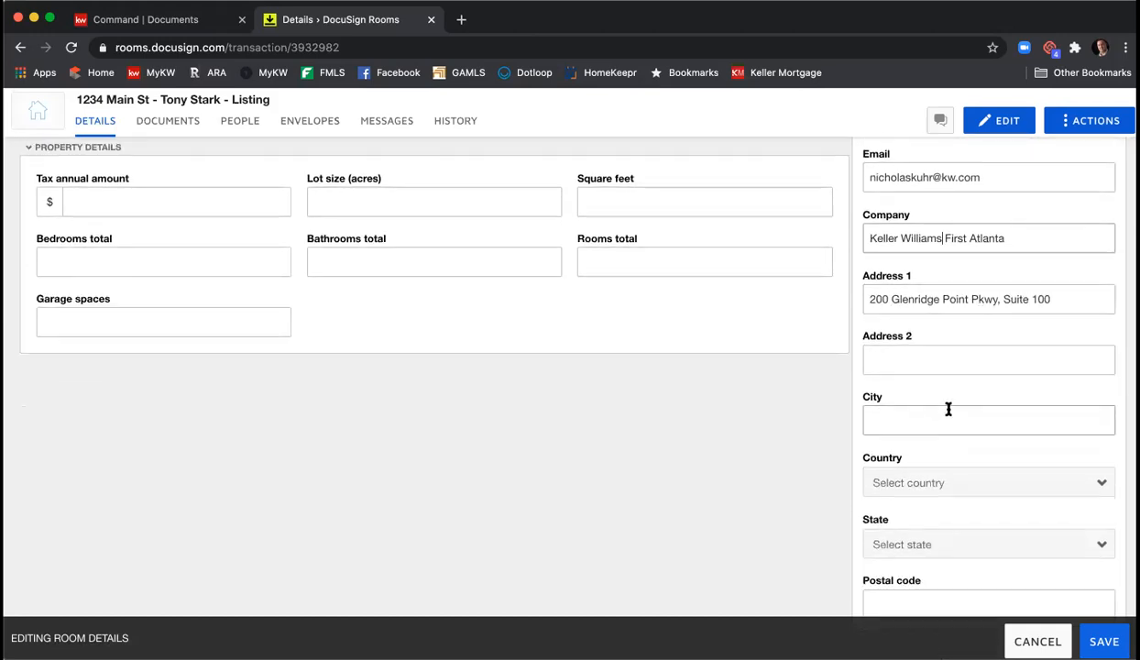
pyautogui.click(945, 417)
pyautogui.write('Atlanta')
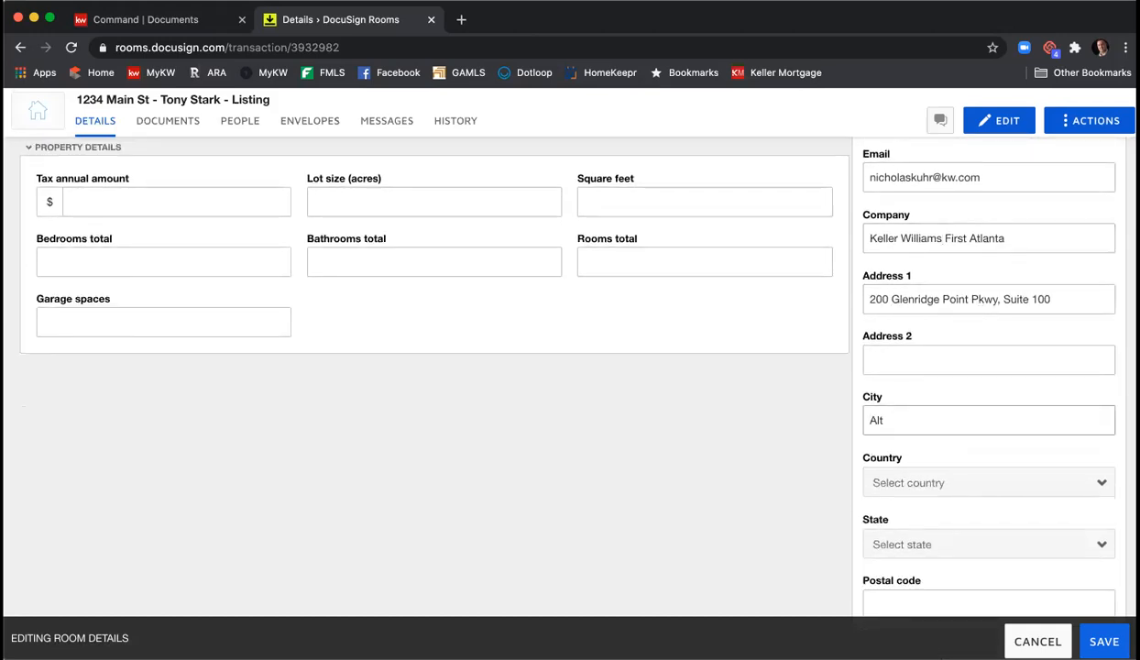
pyautogui.scroll(-4, 939, 422)
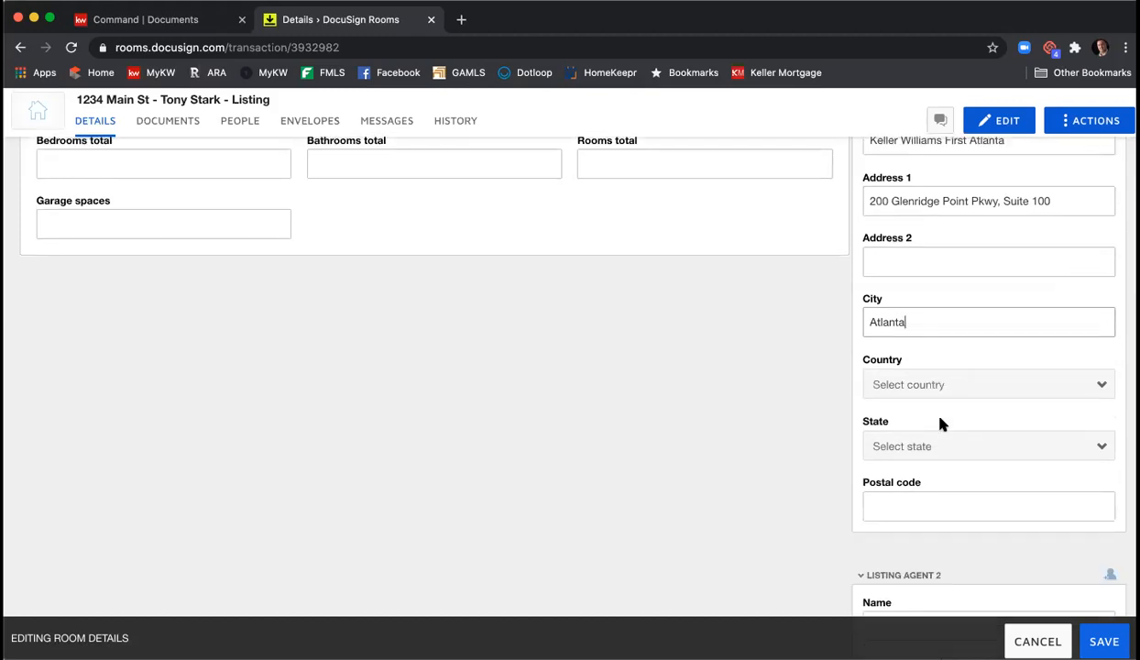
pyautogui.click(927, 291)
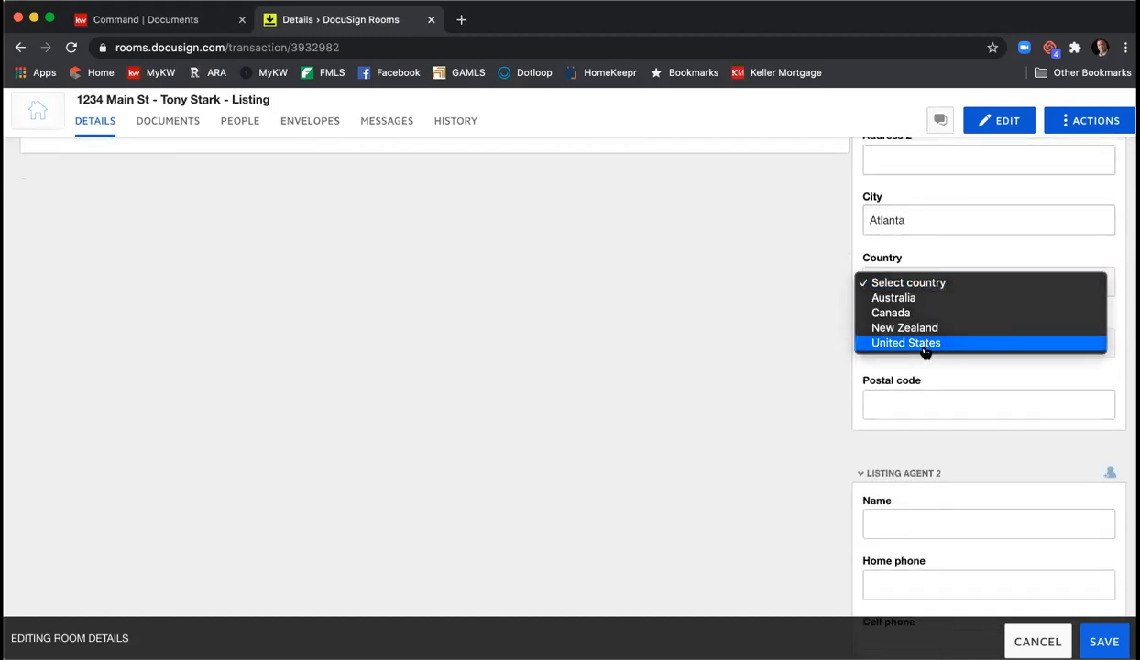
pyautogui.click(927, 343)
pyautogui.click(924, 346)
pyautogui.click(934, 509)
pyautogui.click(957, 395)
pyautogui.write('30342')
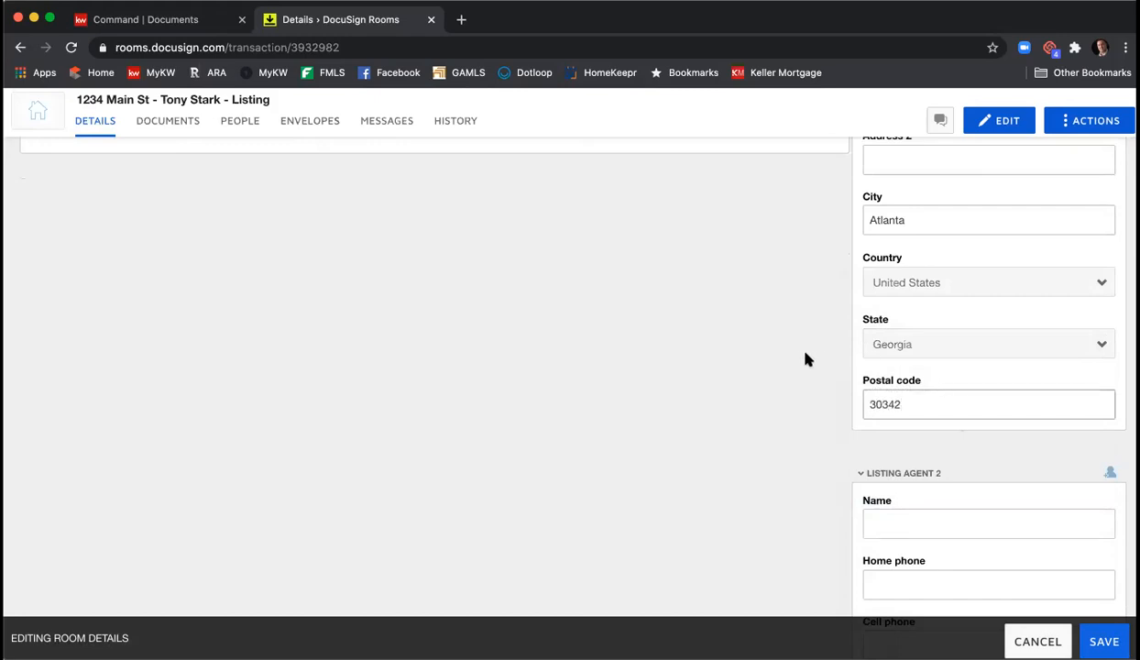
pyautogui.scroll(-4, 804, 358)
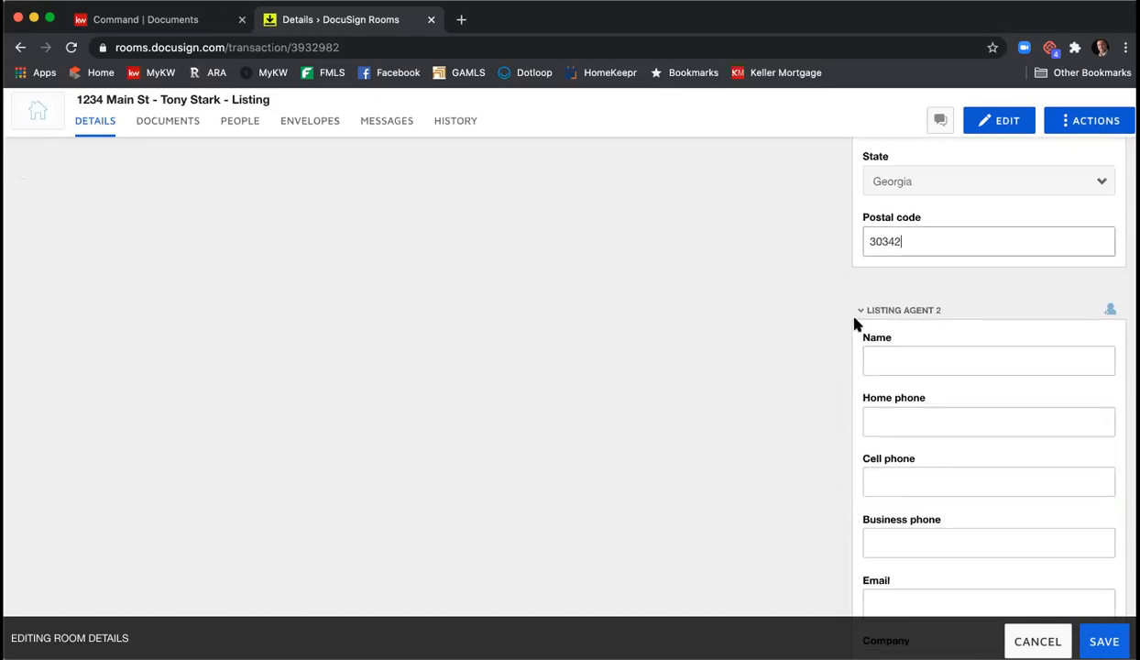
pyautogui.scroll(-8, 853, 324)
pyautogui.scroll(-13, 848, 325)
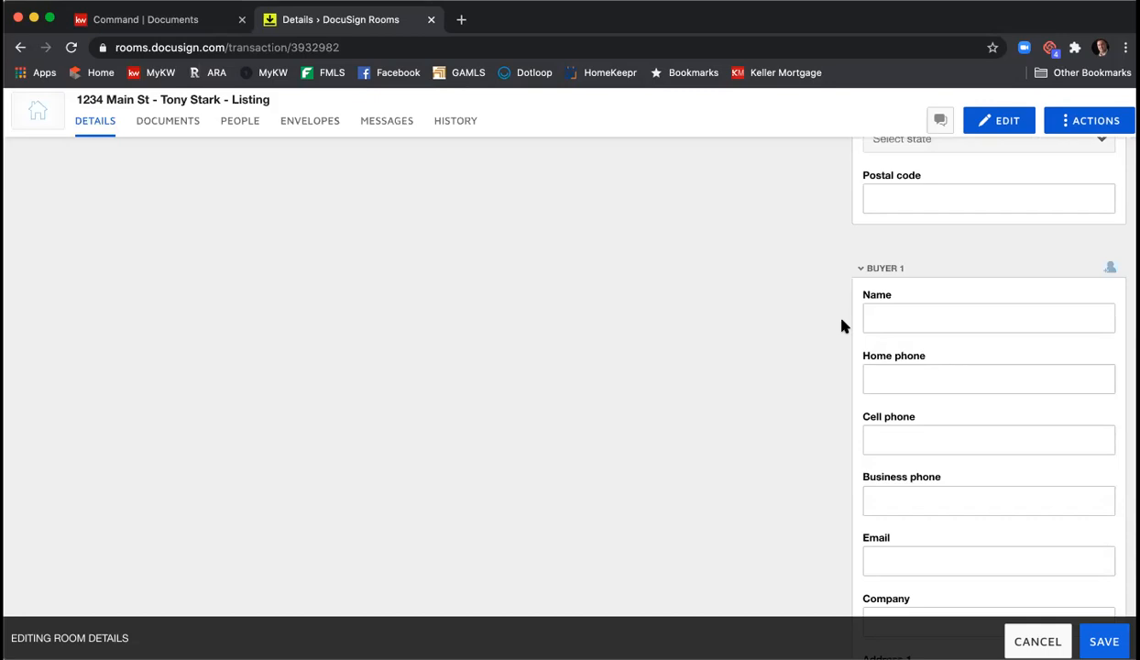
pyautogui.scroll(5, 841, 322)
pyautogui.scroll(-7, 846, 318)
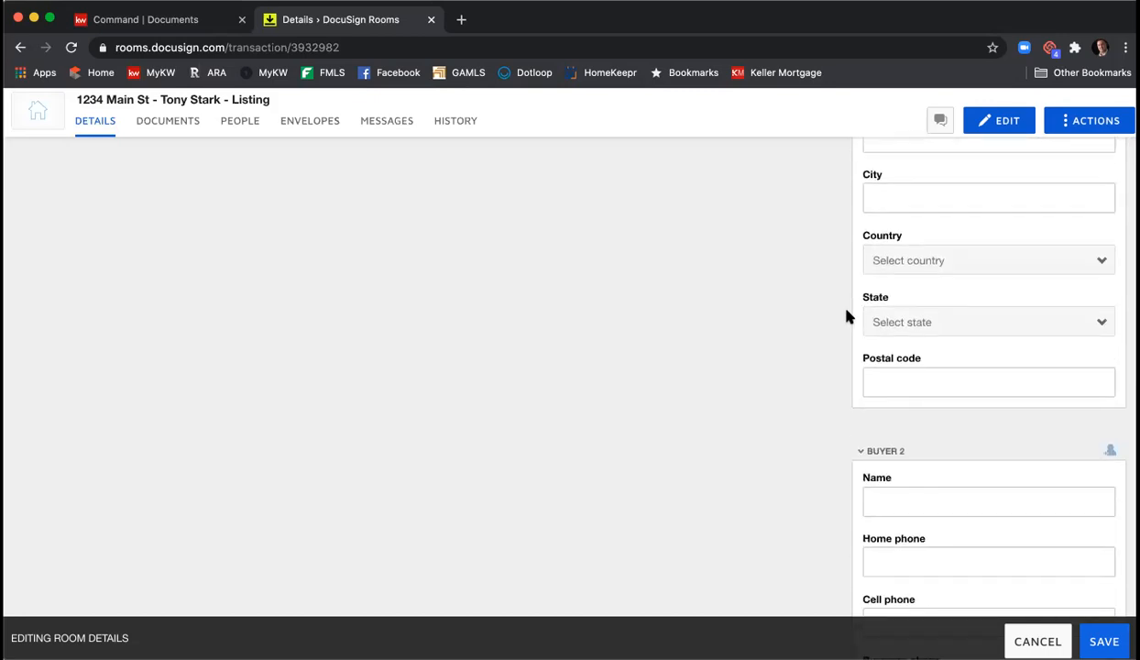
pyautogui.scroll(-10, 846, 315)
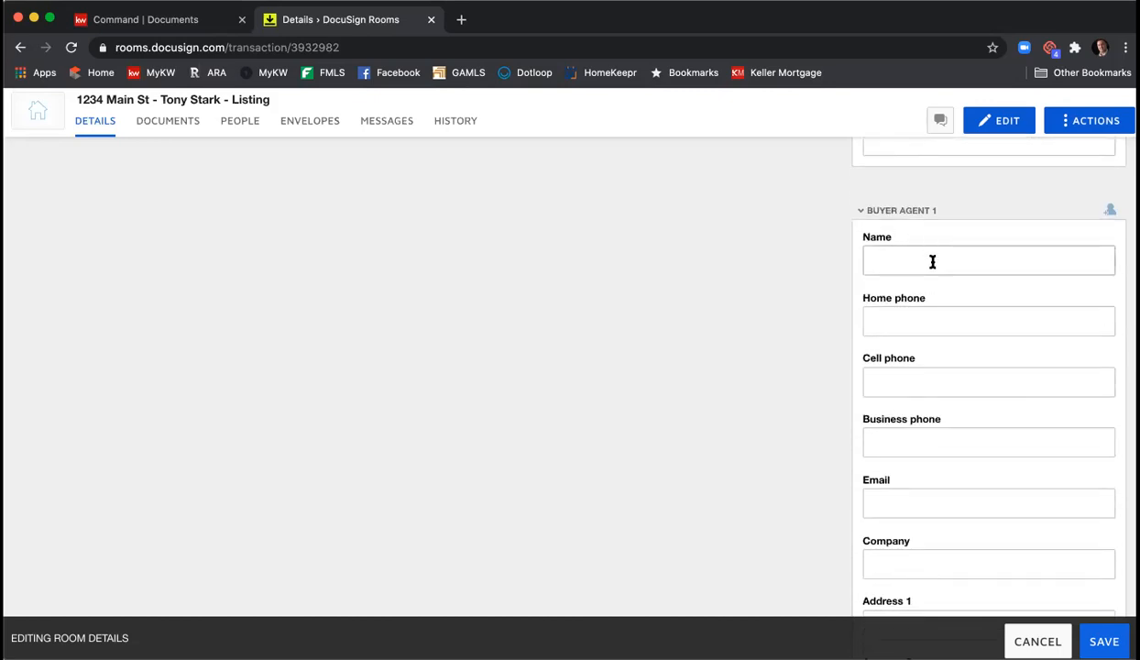
pyautogui.scroll(-5, 924, 275)
pyautogui.scroll(-6, 926, 277)
pyautogui.scroll(-15, 926, 278)
pyautogui.scroll(15, 926, 277)
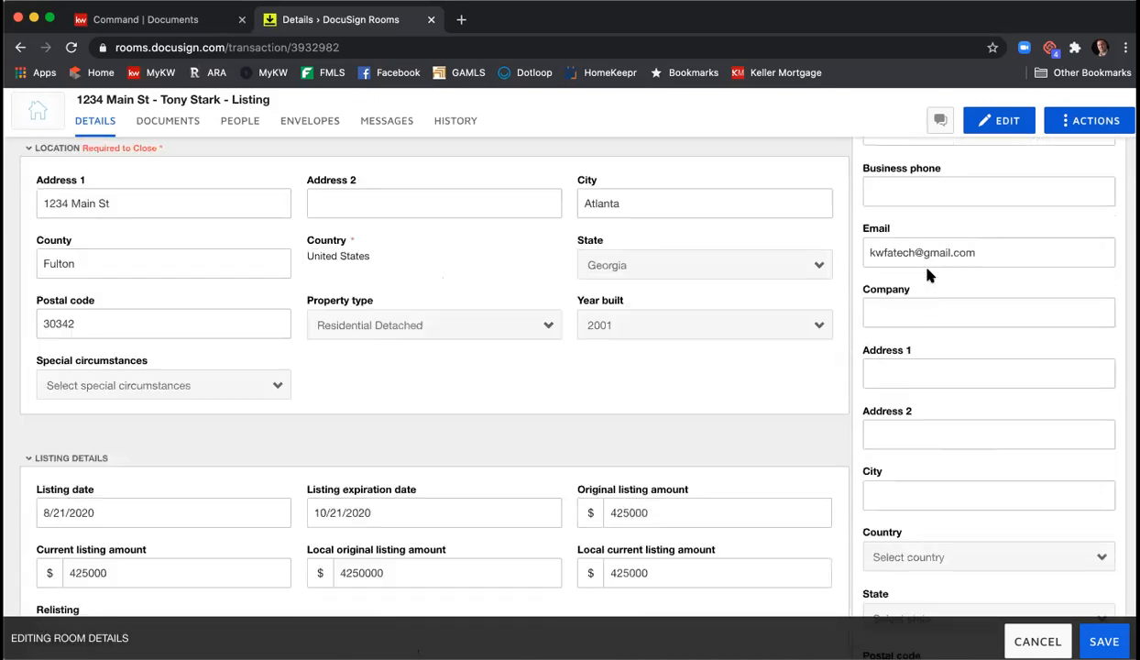
pyautogui.scroll(5, 926, 275)
pyautogui.scroll(-1, 925, 275)
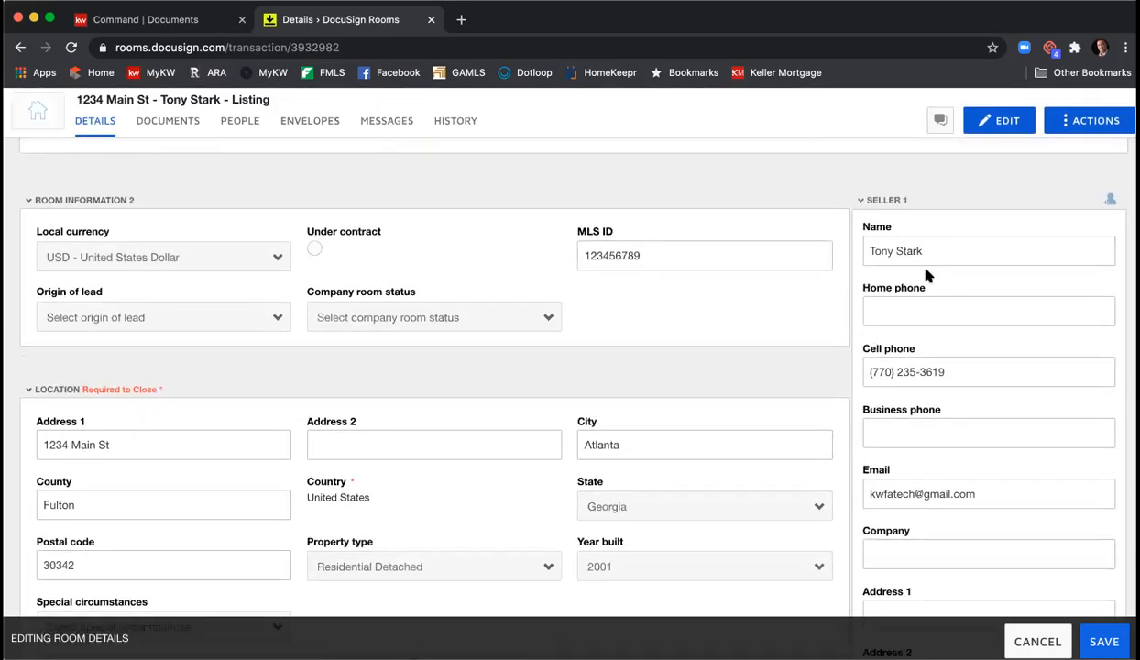
pyautogui.scroll(-7, 924, 366)
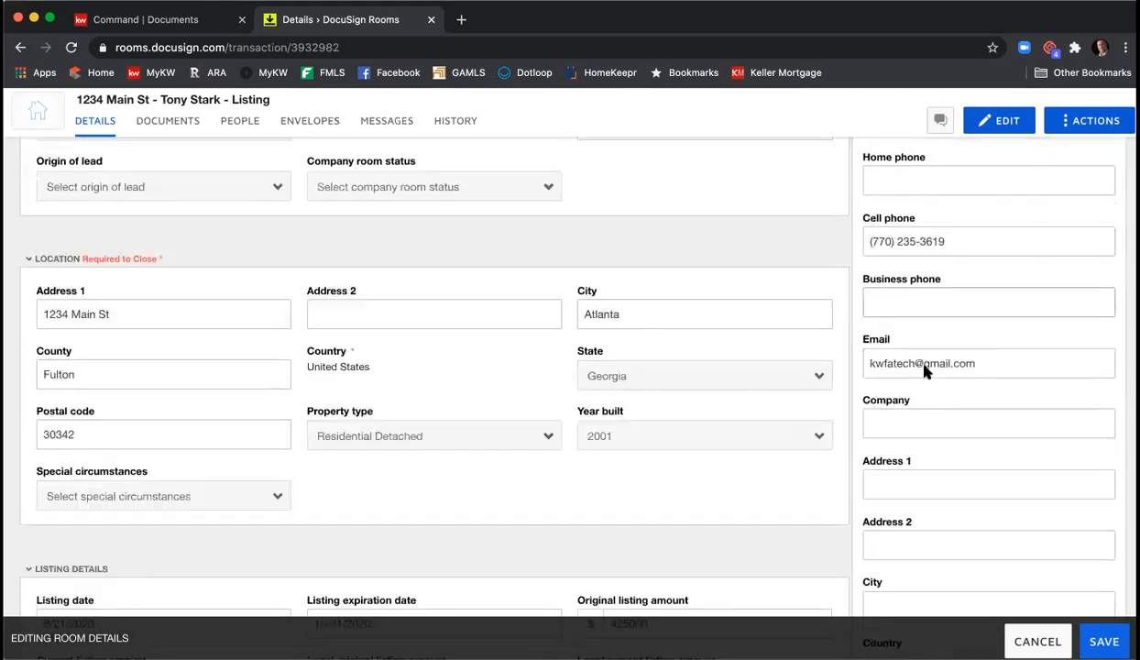
pyautogui.scroll(-5, 944, 380)
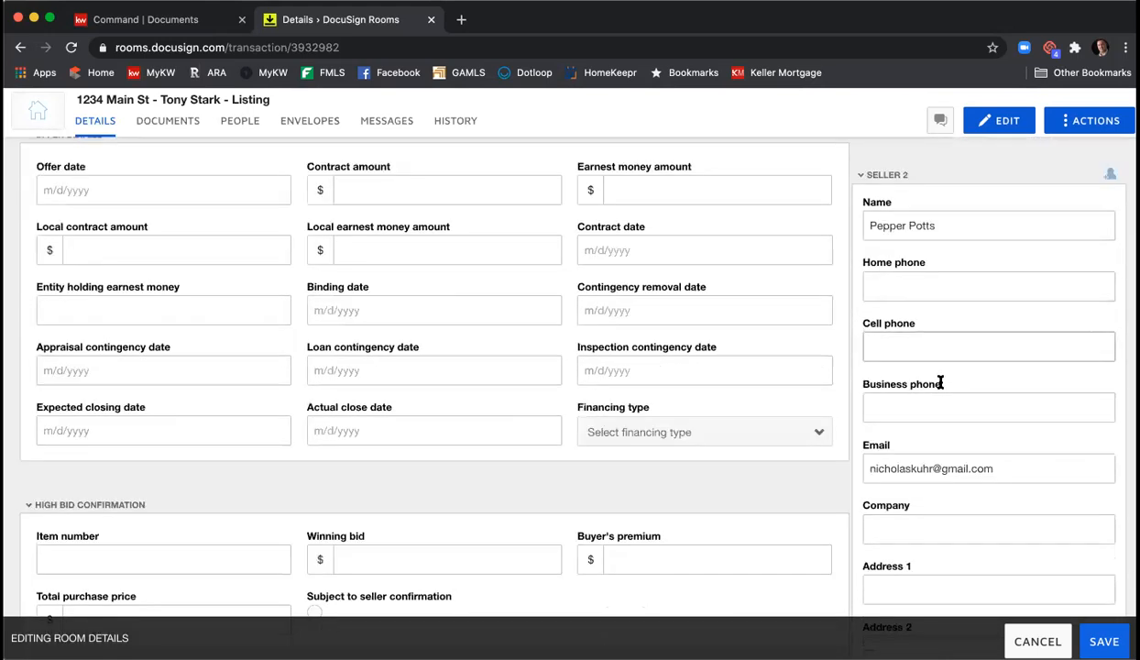
pyautogui.scroll(10, 965, 446)
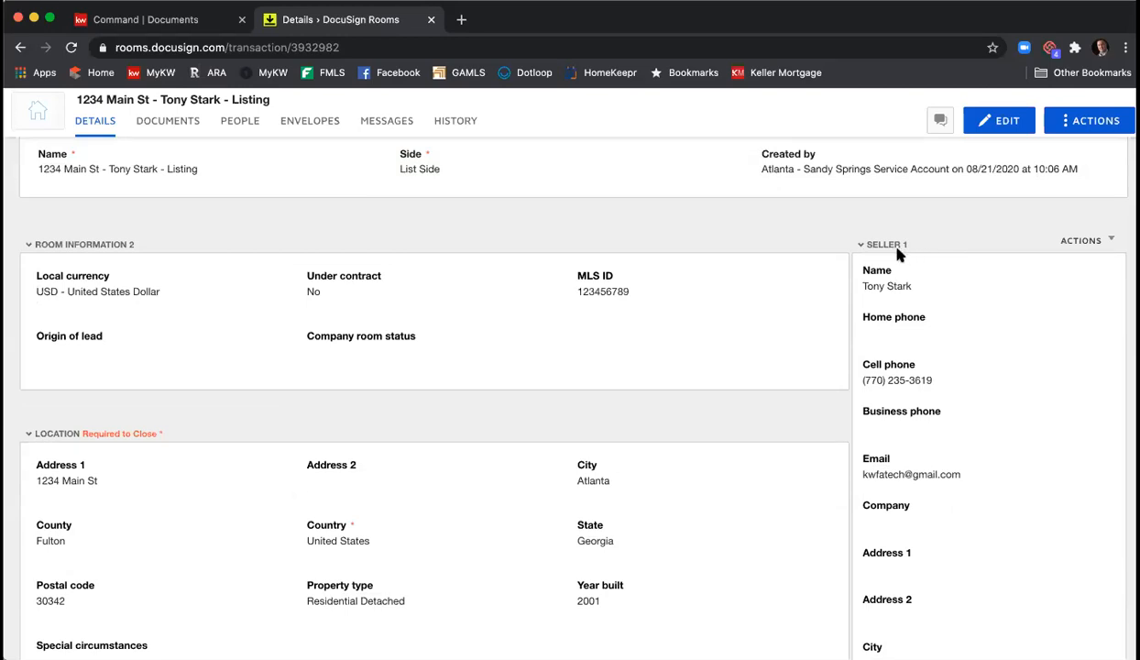
# - Scroll through the saved Details page back to the top, showing List Side, USD and MLS ID 123456789
pyautogui.scroll(-10, 898, 256)
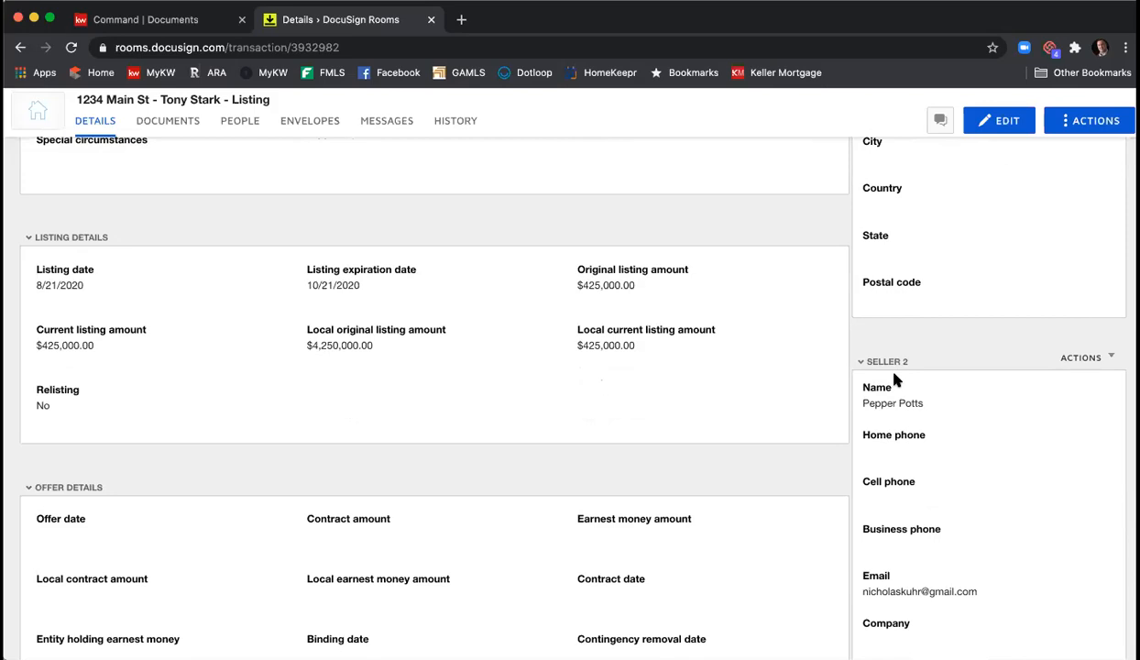
pyautogui.scroll(4, 948, 336)
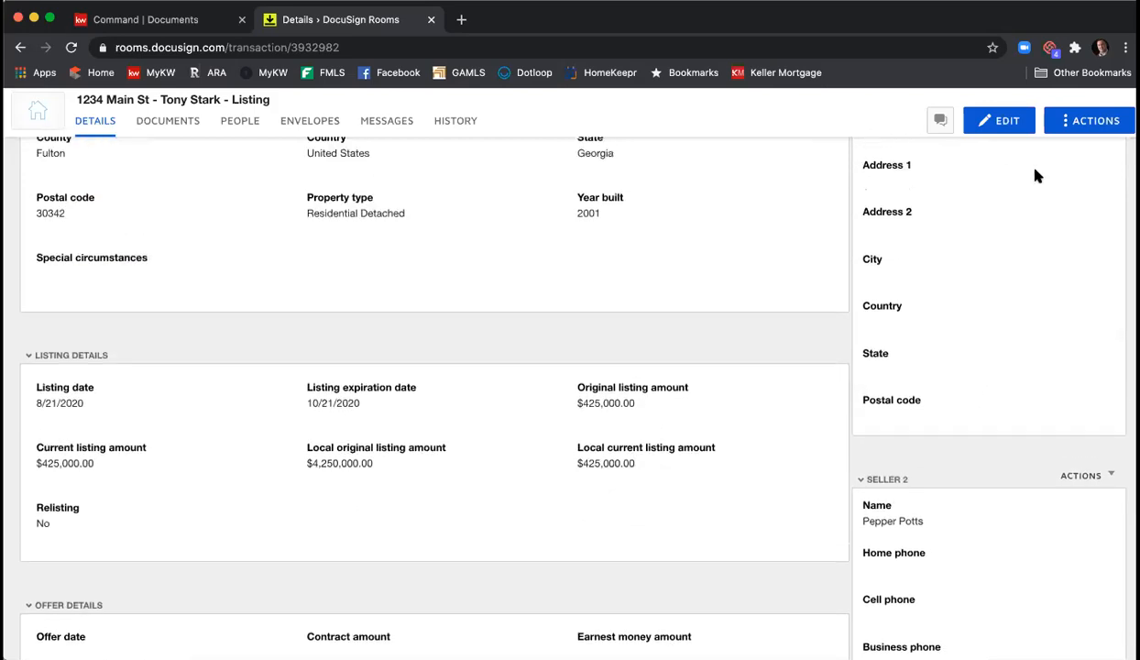
pyautogui.scroll(6, 961, 273)
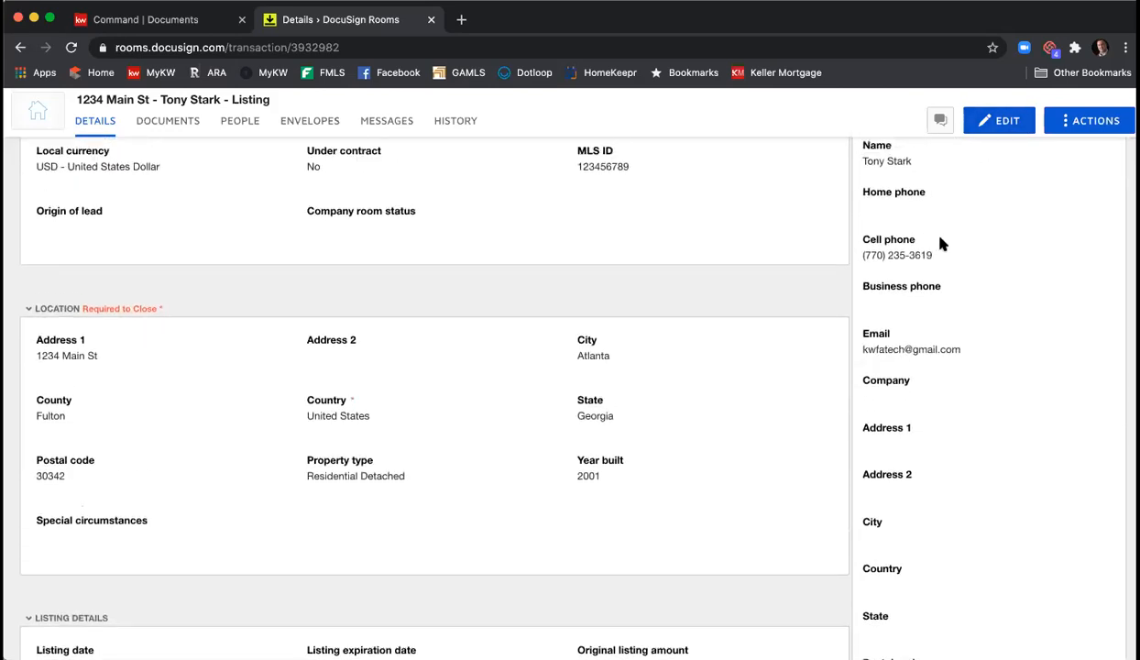
pyautogui.scroll(2, 936, 289)
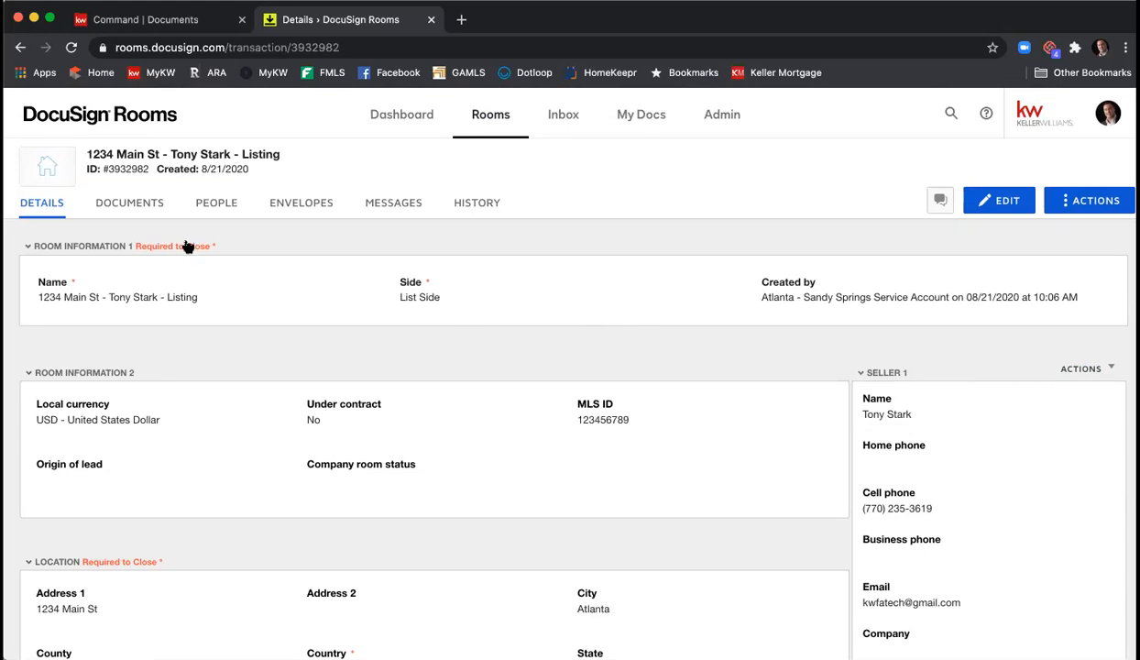
# - Go to the room's Documents and create a new folder named 'Listing Agreement'
pyautogui.click(126, 204)
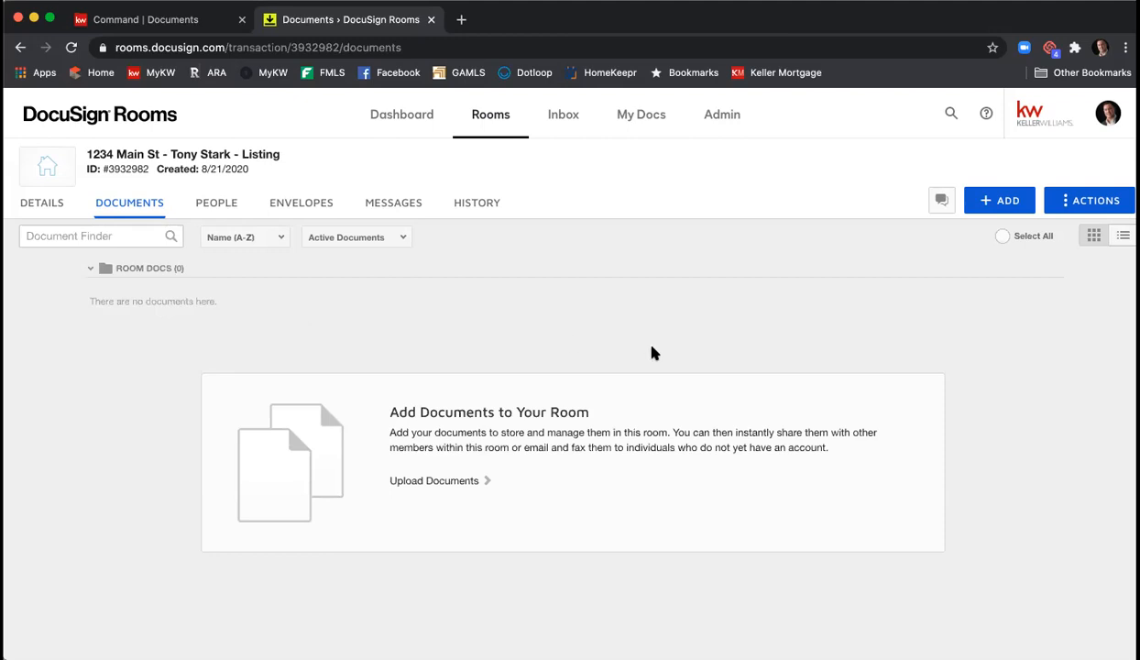
pyautogui.click(1092, 209)
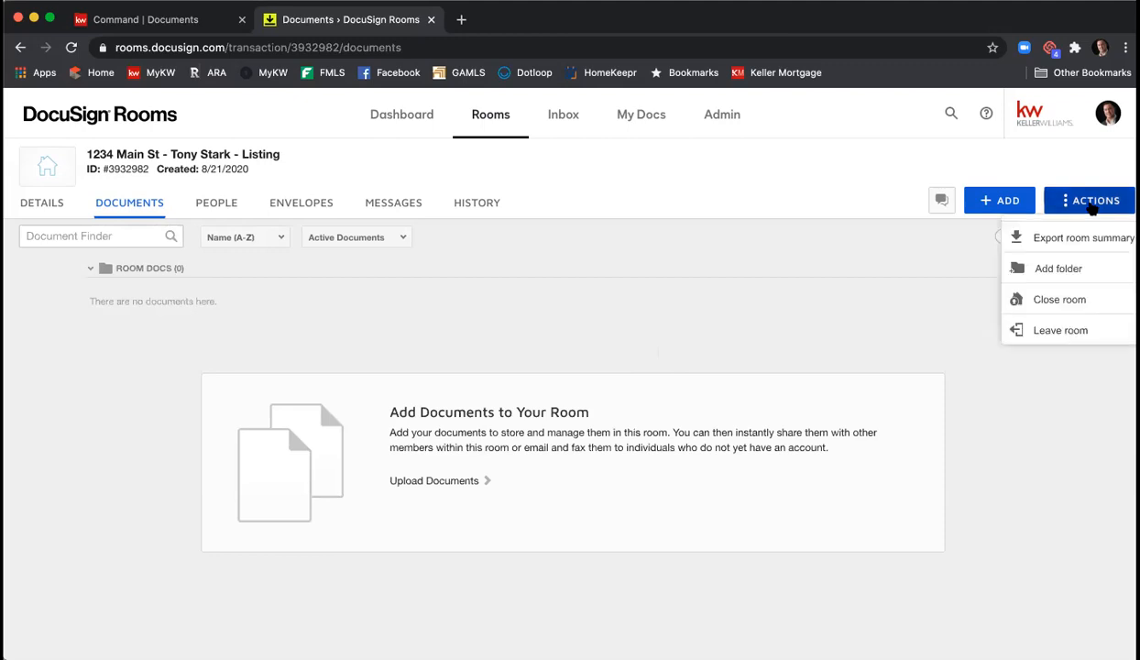
pyautogui.click(1078, 272)
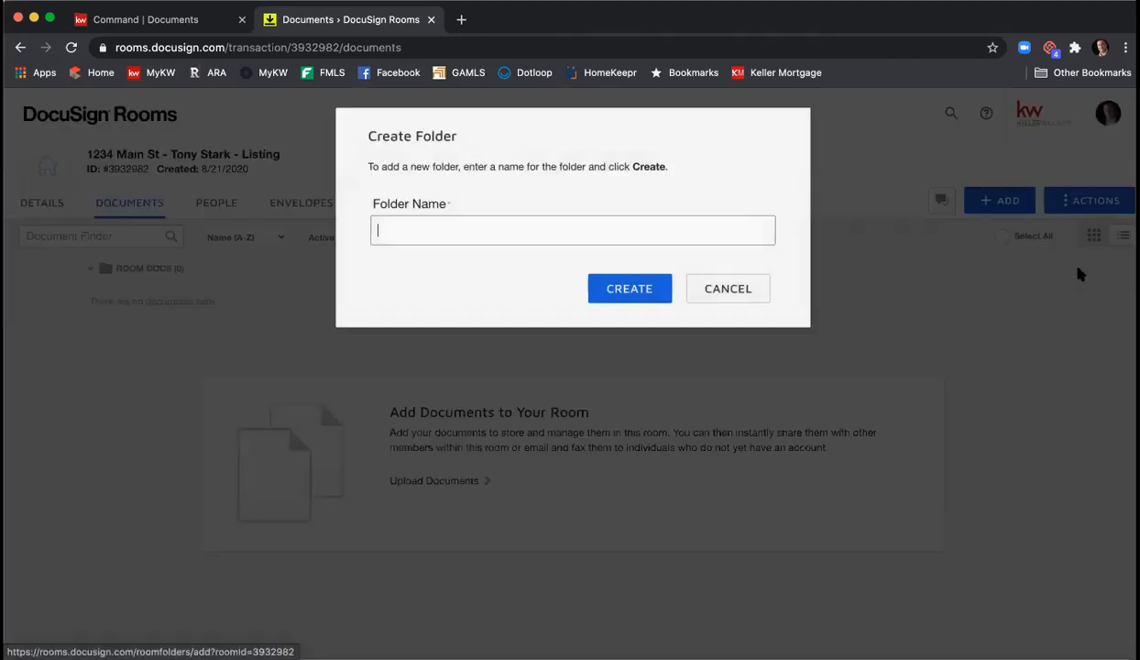
pyautogui.write('Listing')
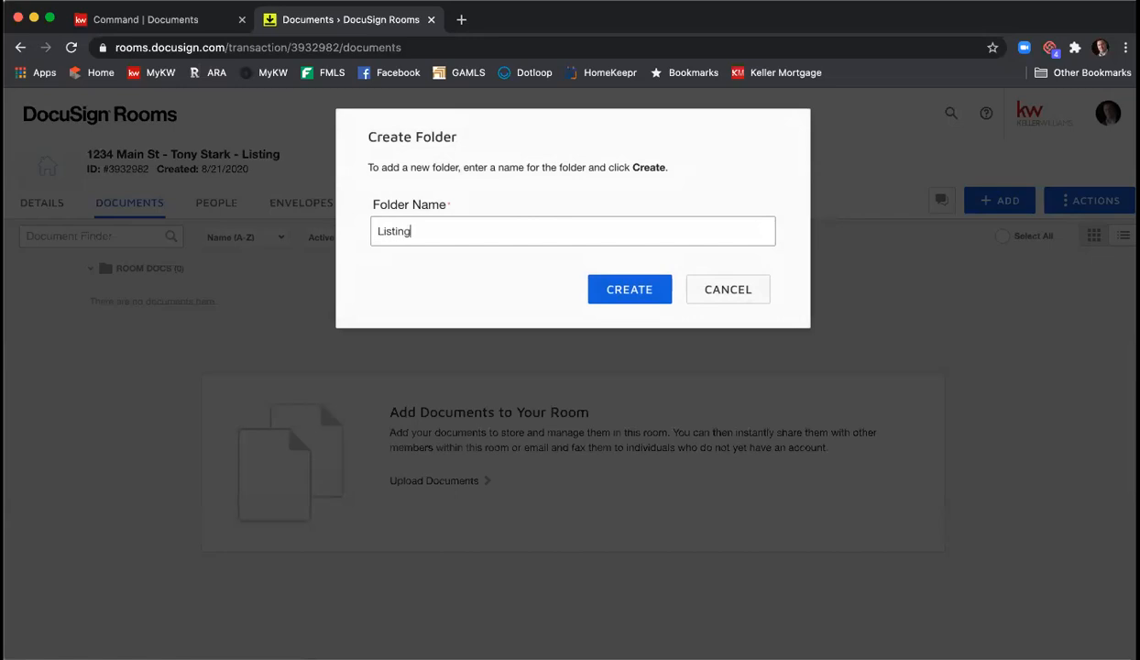
pyautogui.write(' Agreement')
pyautogui.click(640, 290)
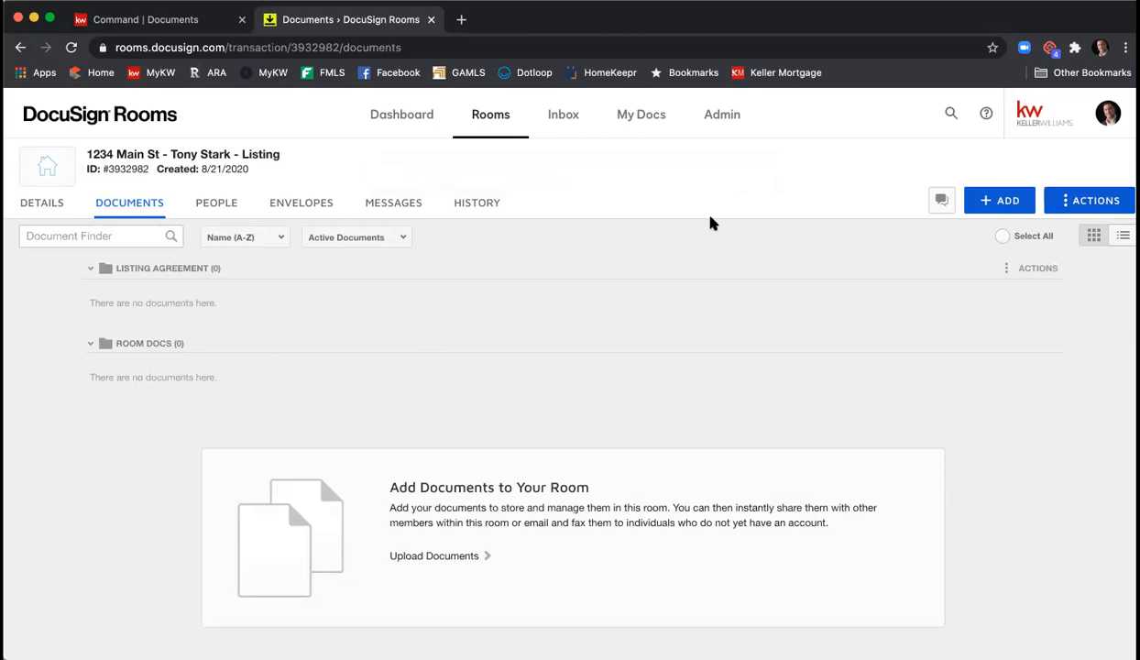
# - Open Add DocuSign Forms from the DocuSign Forms Library and pick the GAR - Georgia Association of Realtors library
pyautogui.click(998, 207)
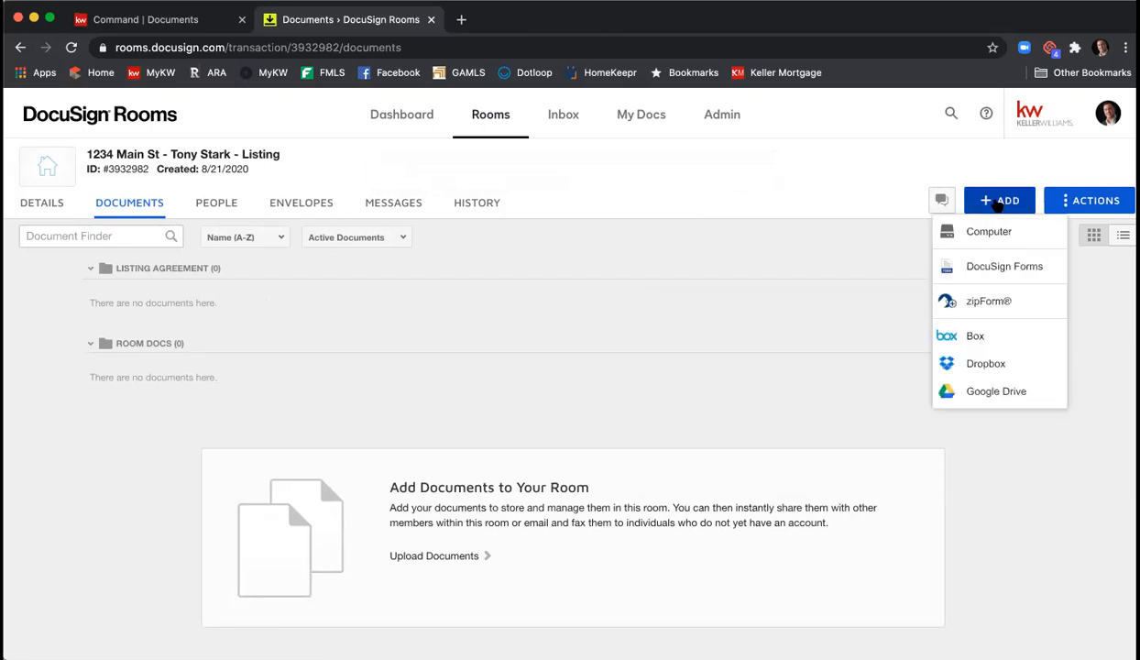
pyautogui.click(1005, 267)
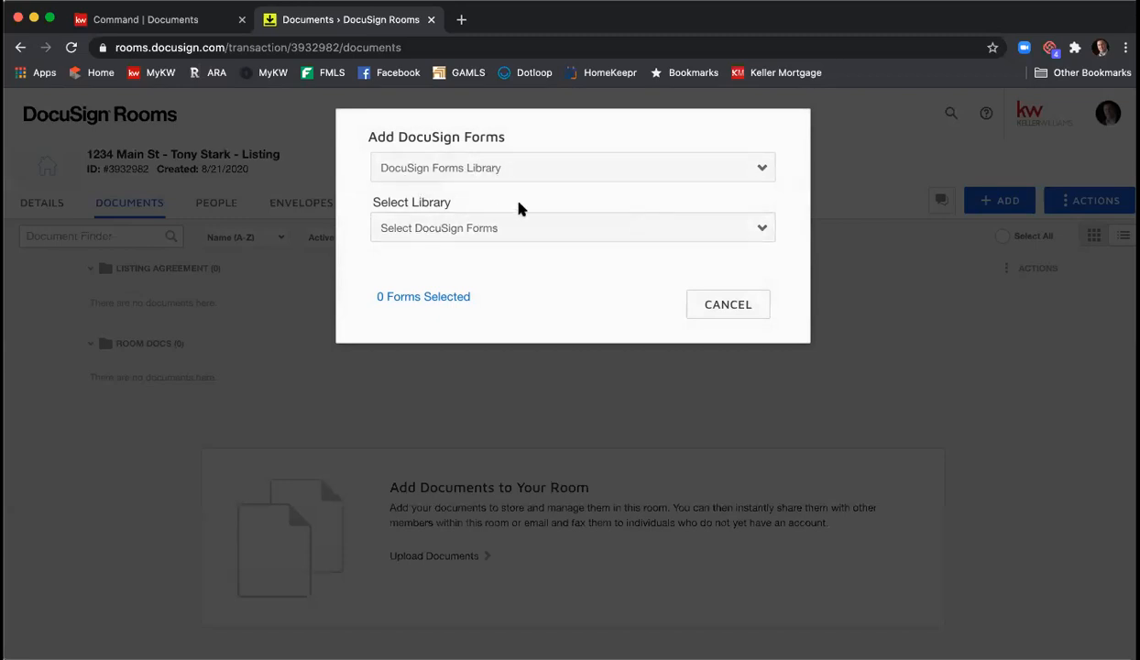
pyautogui.click(486, 174)
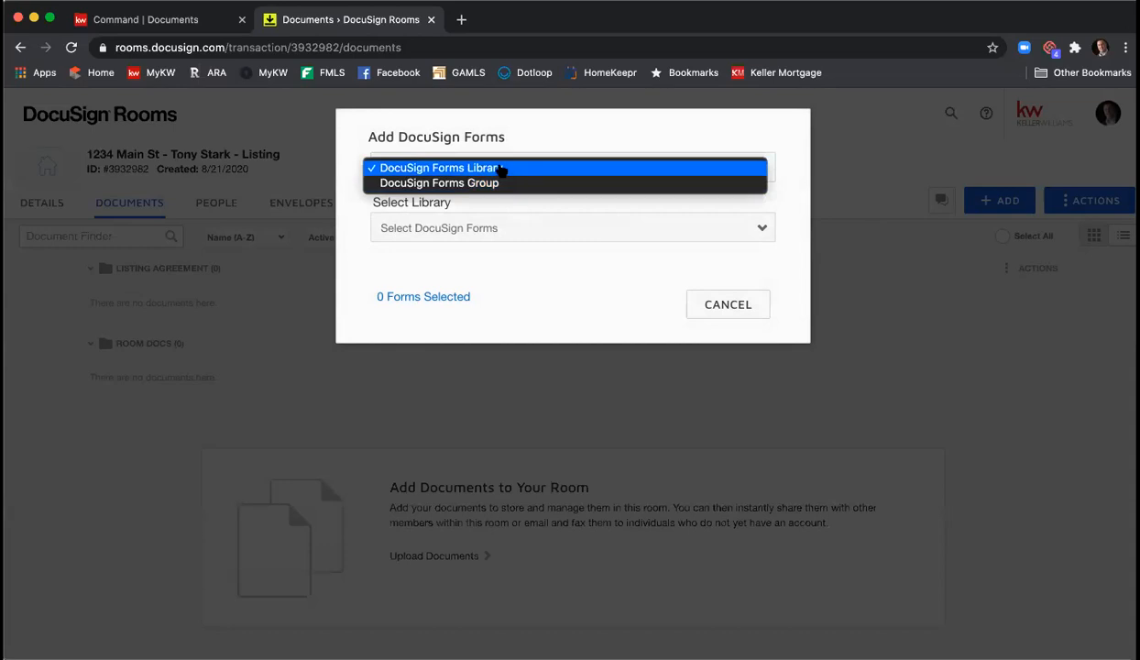
pyautogui.click(502, 171)
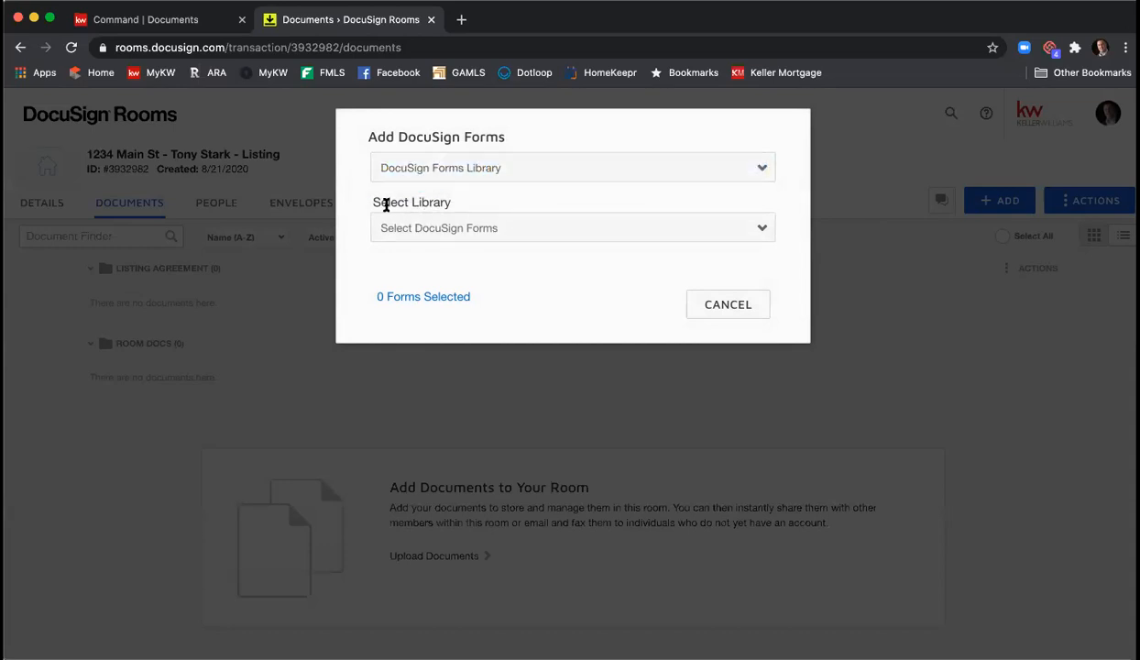
pyautogui.click(538, 237)
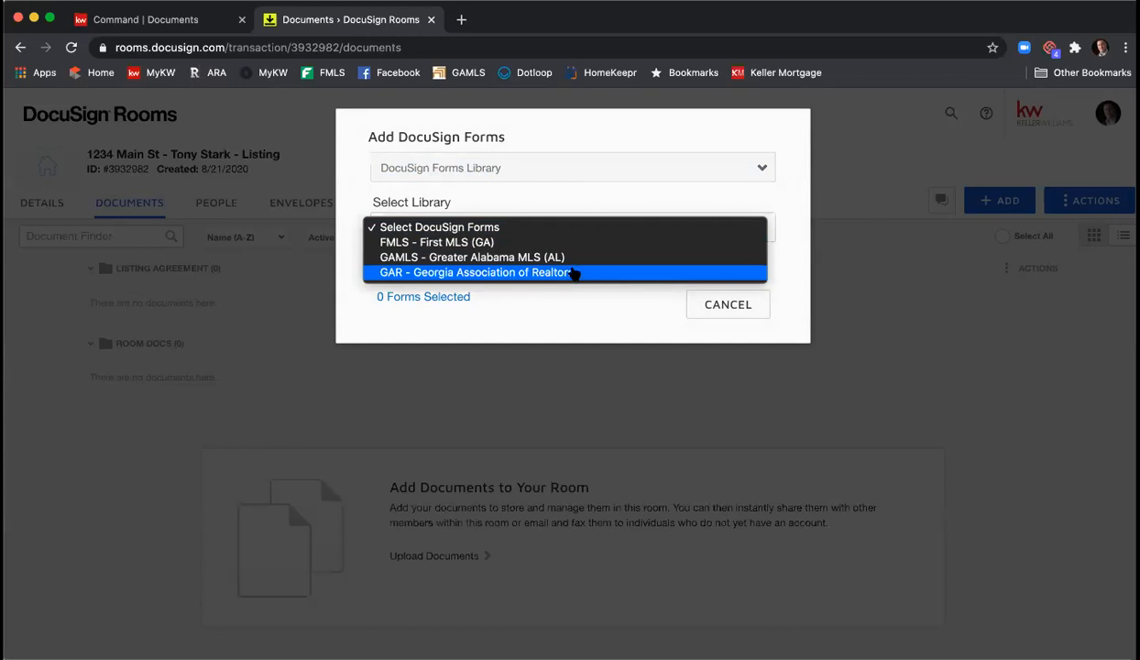
pyautogui.click(555, 271)
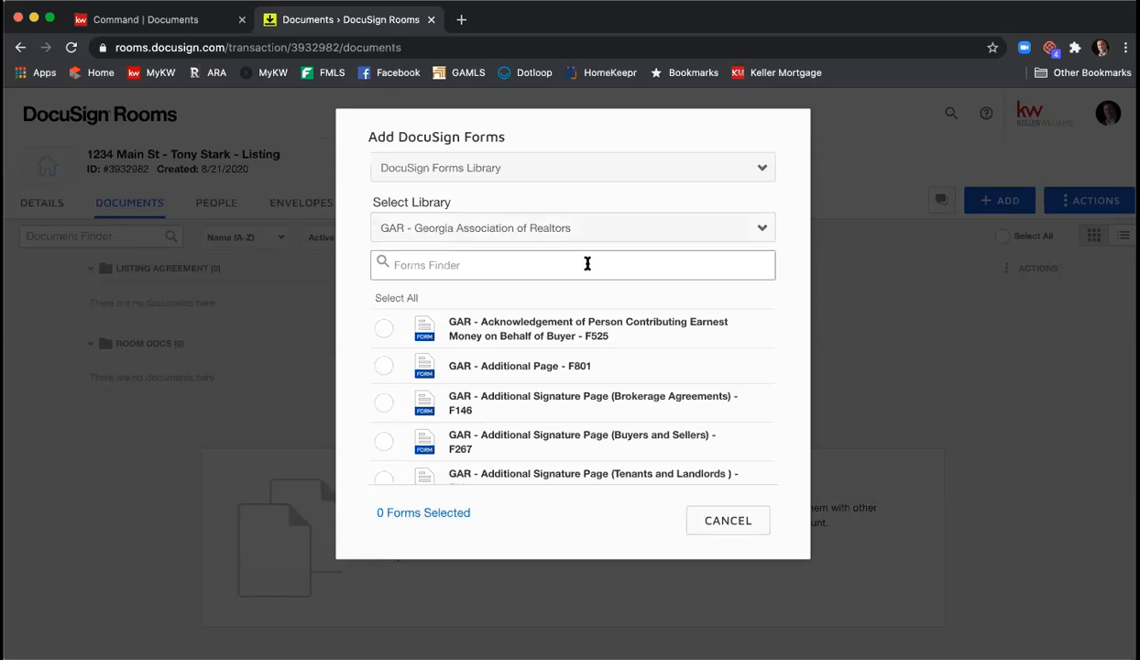
# - Search for and select the Exclusive Seller Listing Agreement F101 and Seller's Property Disclosure Statement F301
pyautogui.scroll(-5, 519, 311)
pyautogui.scroll(3, 518, 326)
pyautogui.scroll(3, 518, 326)
pyautogui.write('excls')
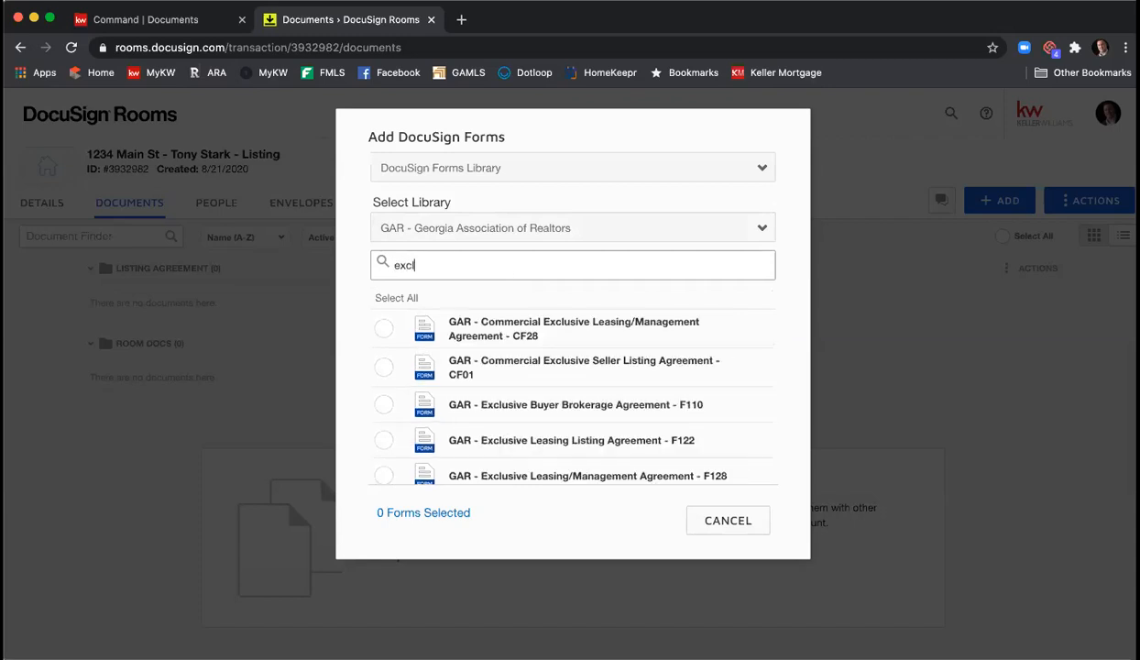
pyautogui.press('BackSpace')
pyautogui.write('usive sell')
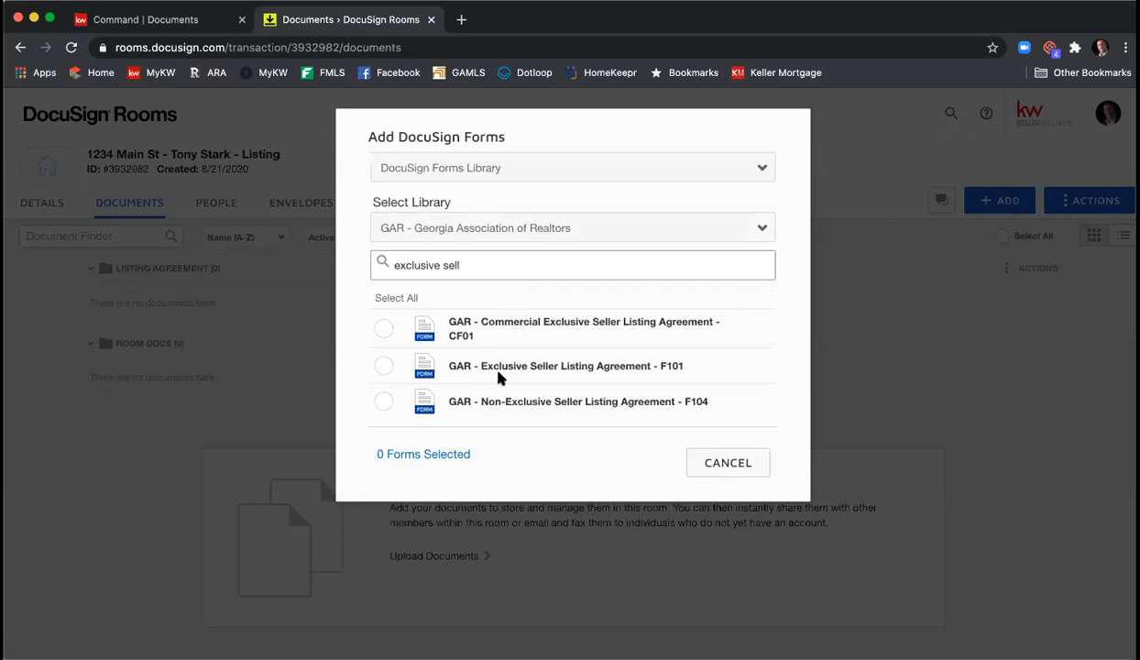
pyautogui.click(383, 365)
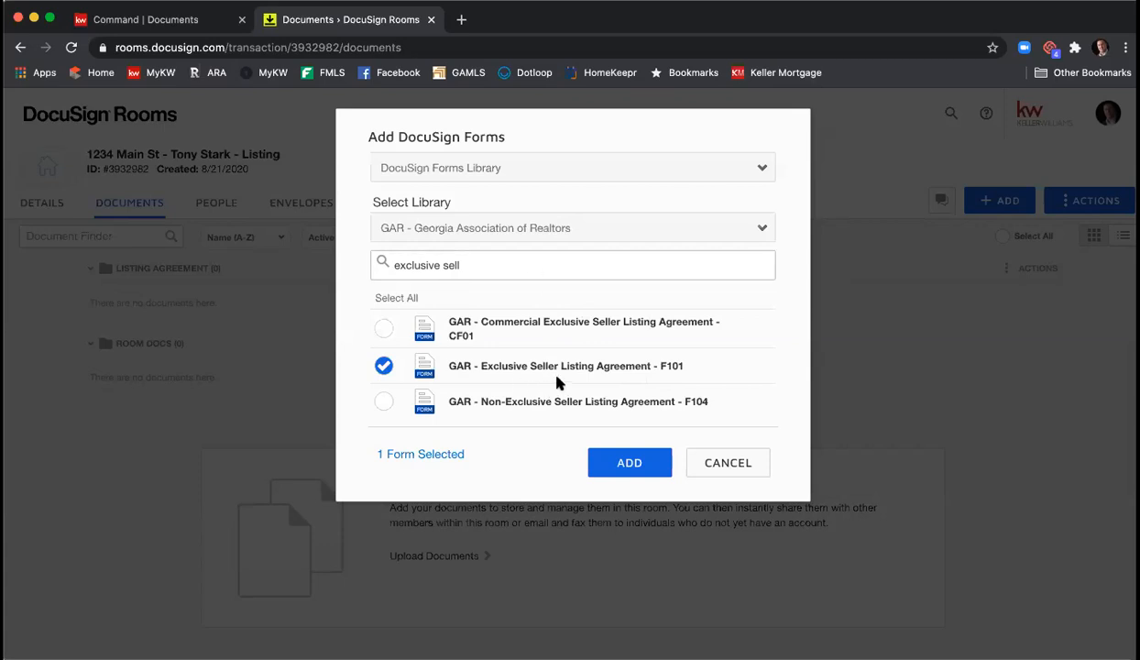
pyautogui.moveTo(469, 259); pyautogui.dragTo(323, 262)
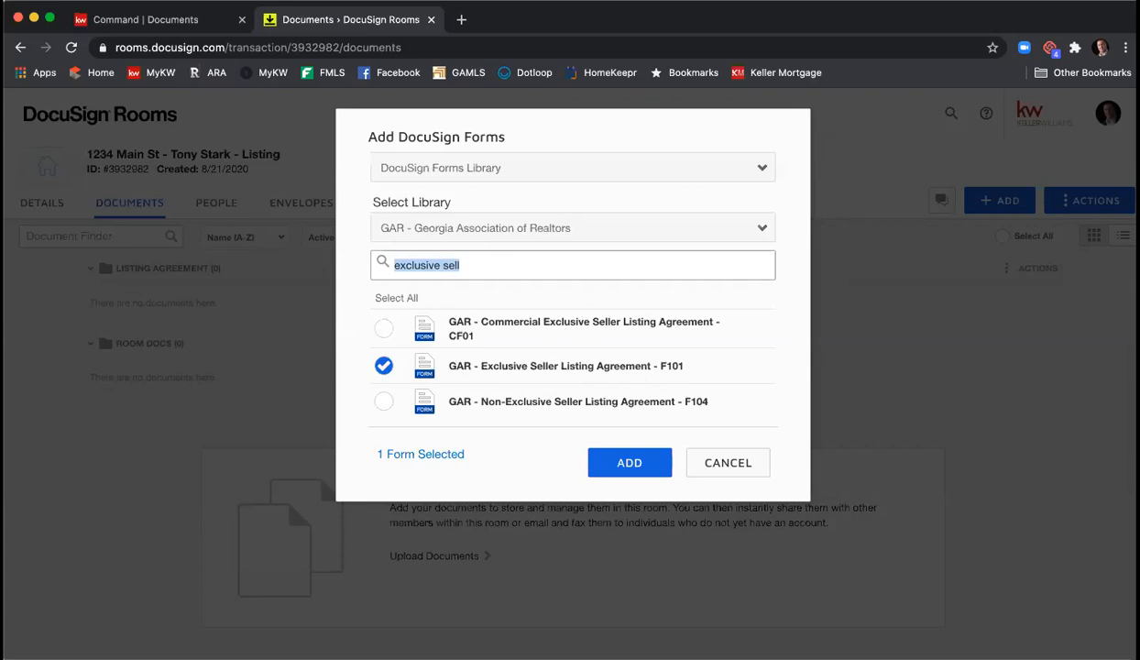
pyautogui.write("seller's pr")
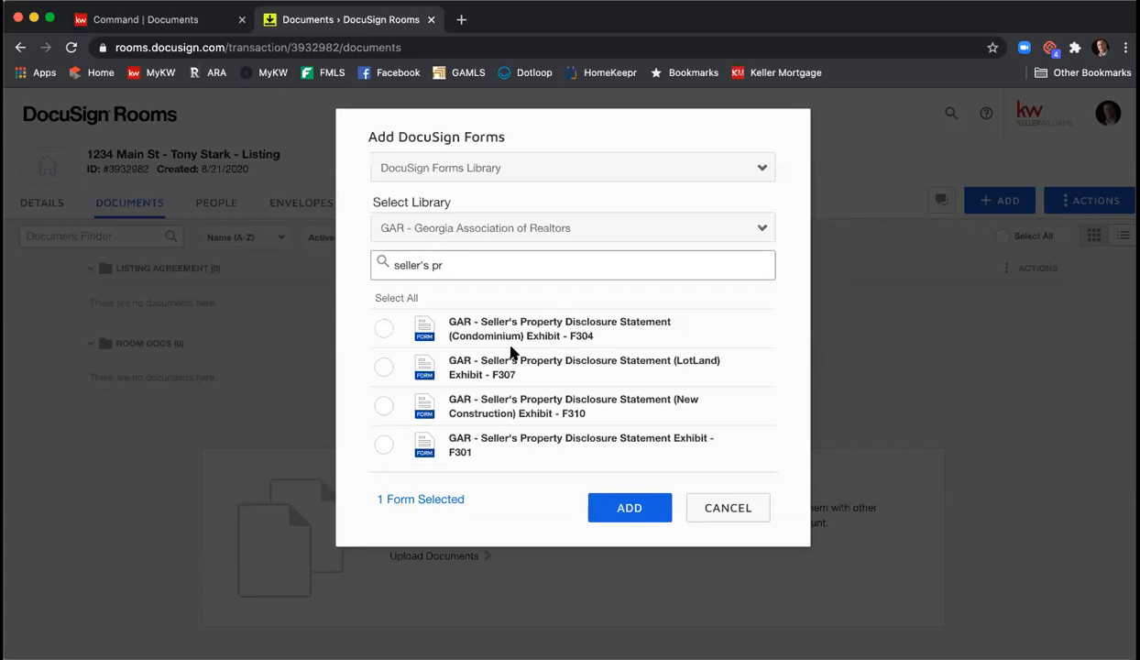
pyautogui.click(383, 446)
# - Search for and select the Community Association Fees F322 and Purchase and Sale Agreement F201 forms
pyautogui.moveTo(483, 268); pyautogui.dragTo(337, 272)
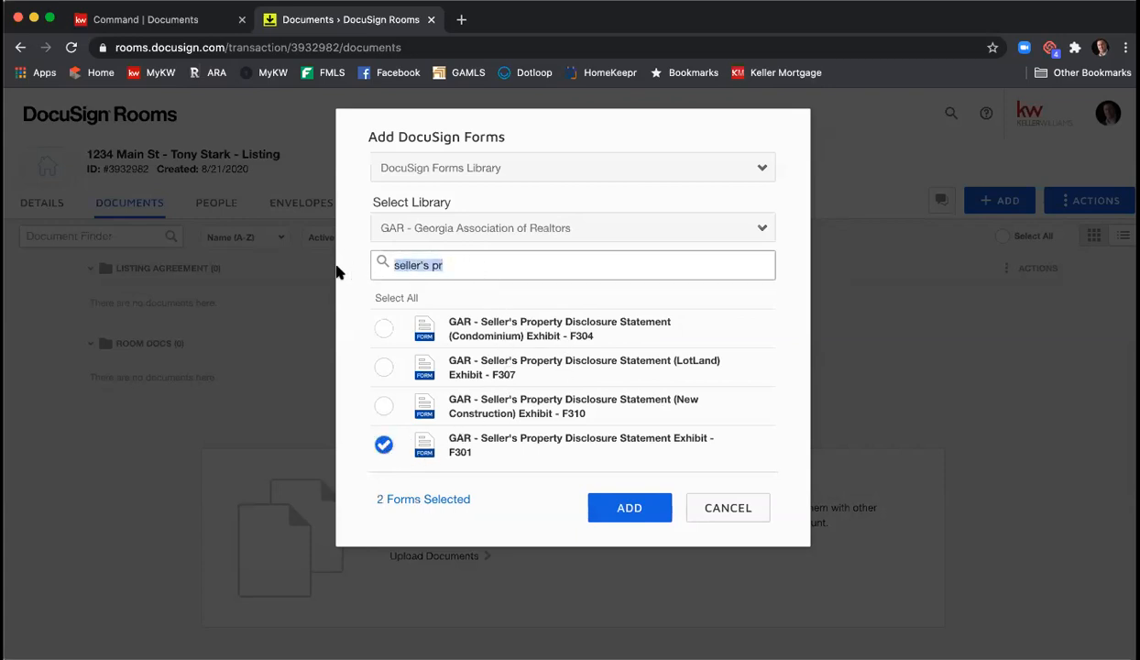
pyautogui.write('communit')
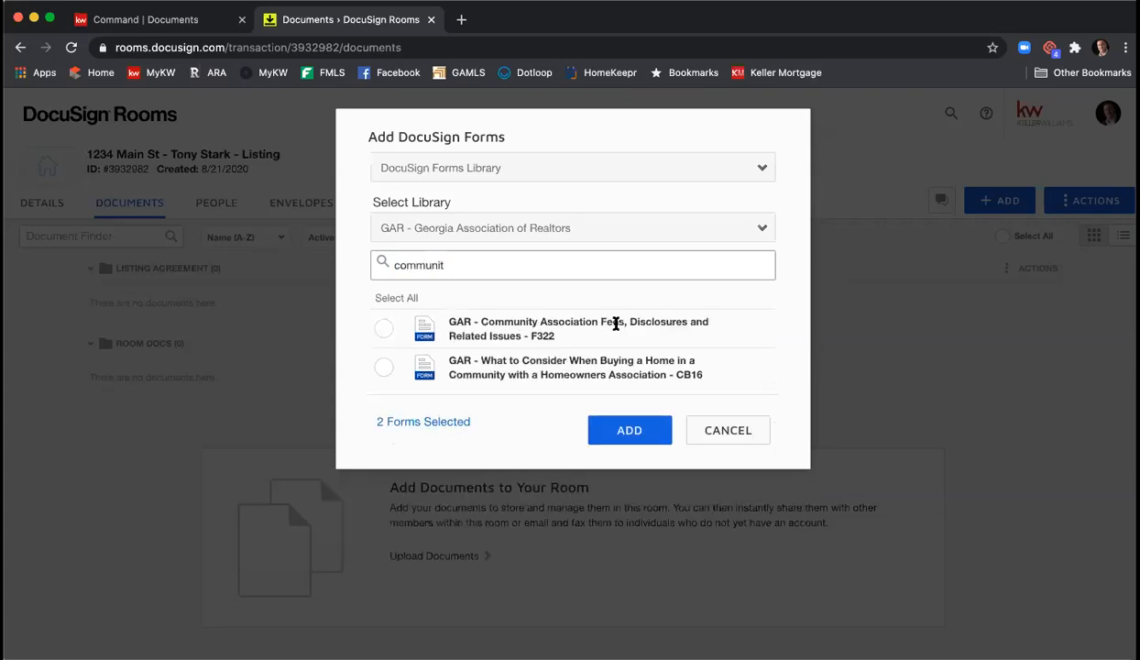
pyautogui.click(381, 330)
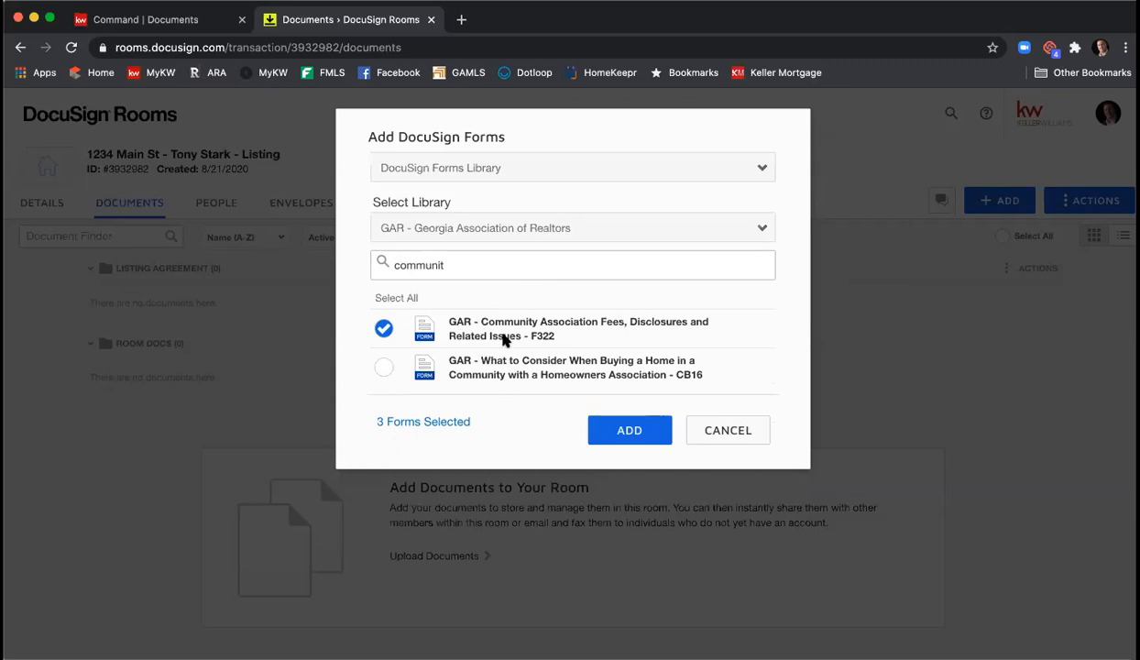
pyautogui.doubleClick(471, 264)
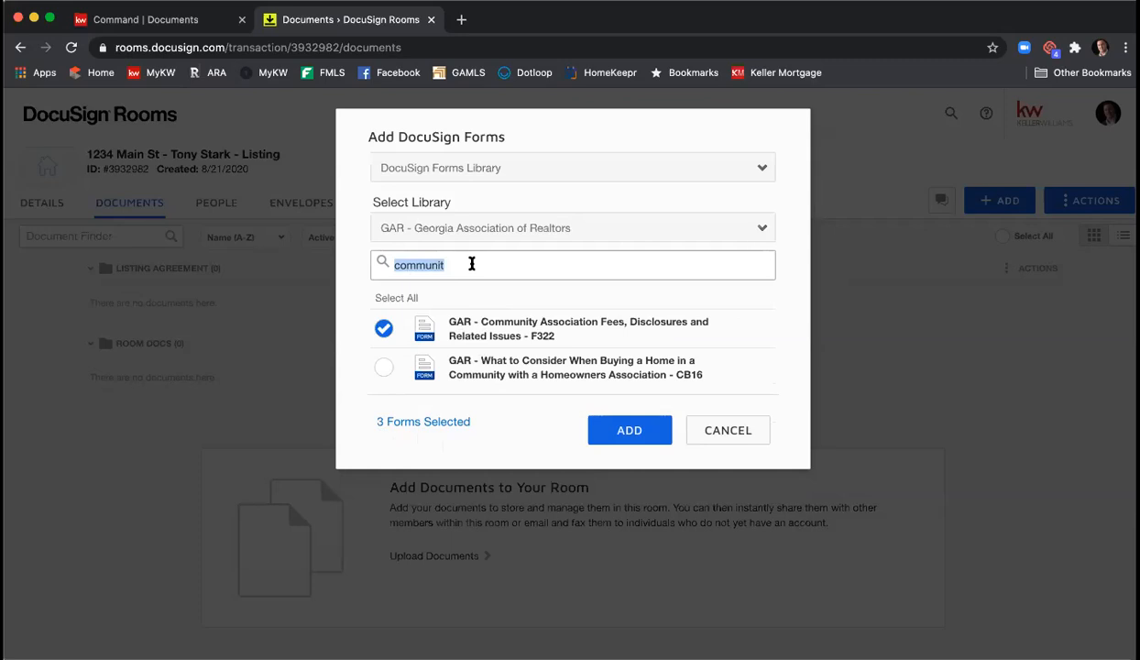
pyautogui.write('f201')
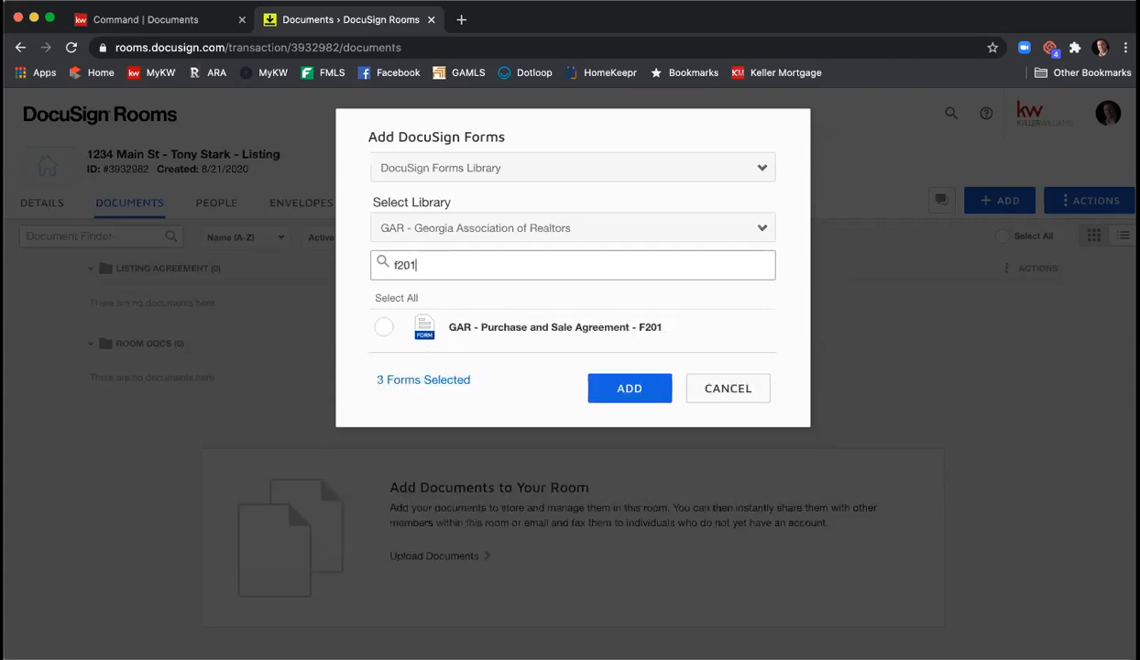
pyautogui.click(384, 328)
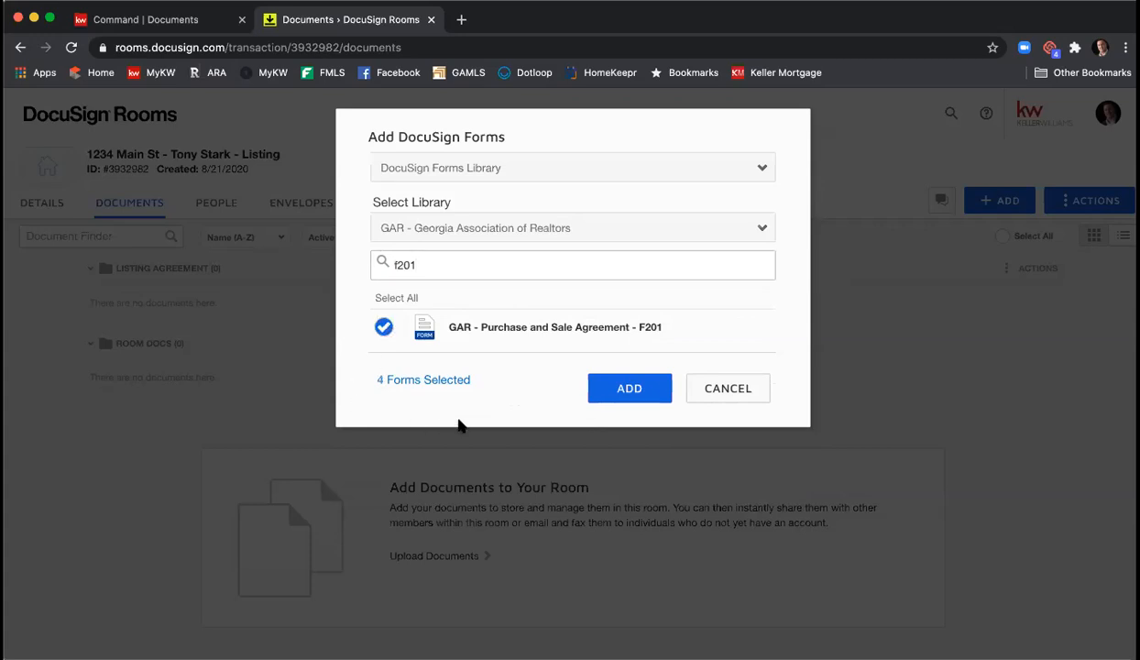
# - Add the selected F101, F301, F322 and F201 forms to the room's Room Docs folder
pyautogui.click(602, 389)
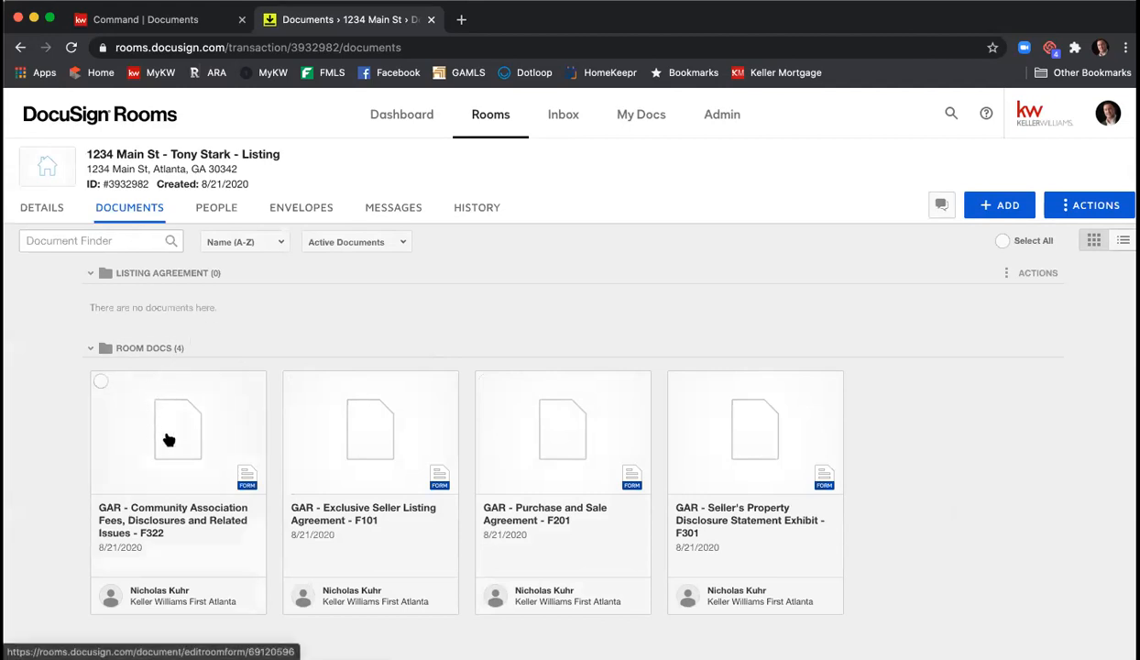
# - Move the F322 Community Association Fees form from Room Docs into the Listing Agreement folder
pyautogui.click(100, 383)
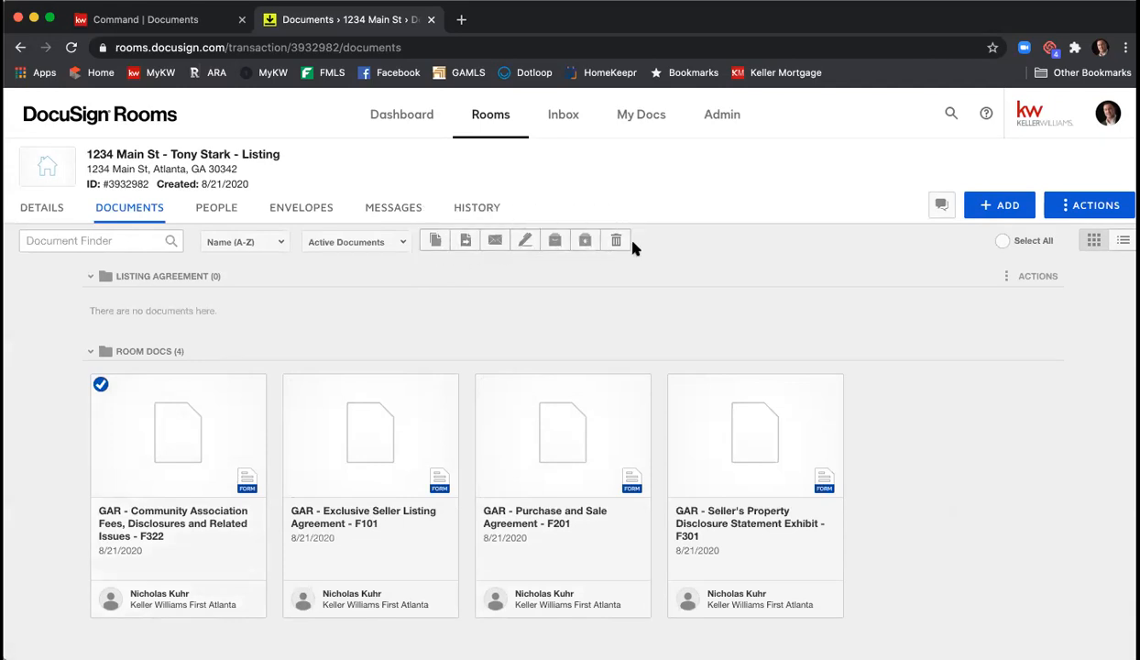
pyautogui.click(466, 240)
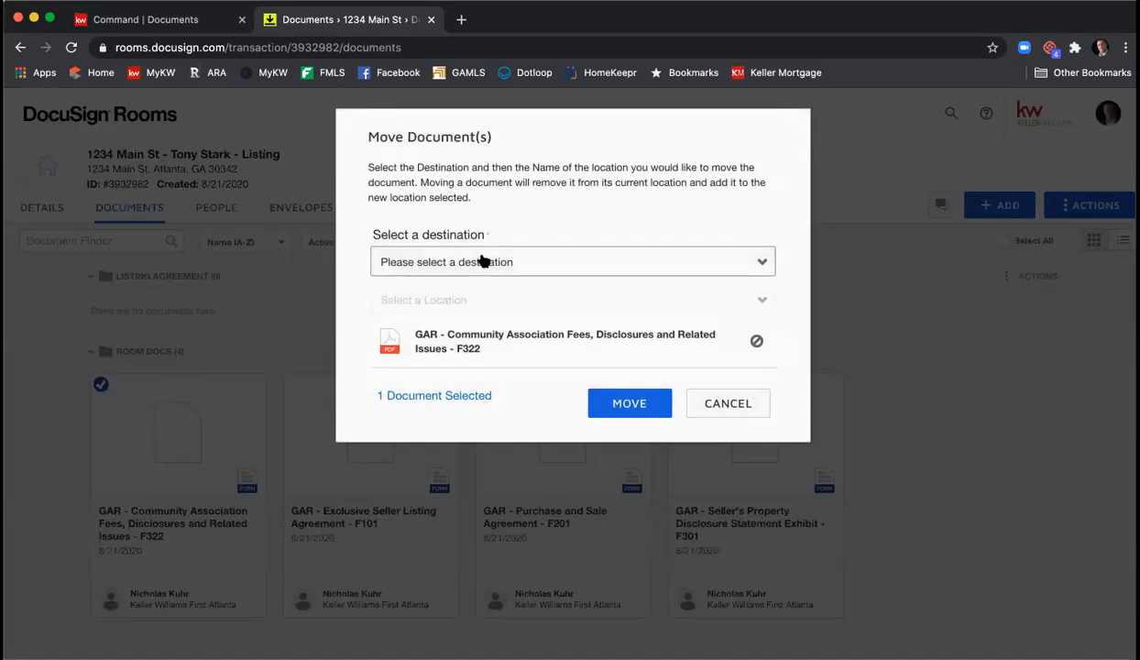
pyautogui.click(485, 261)
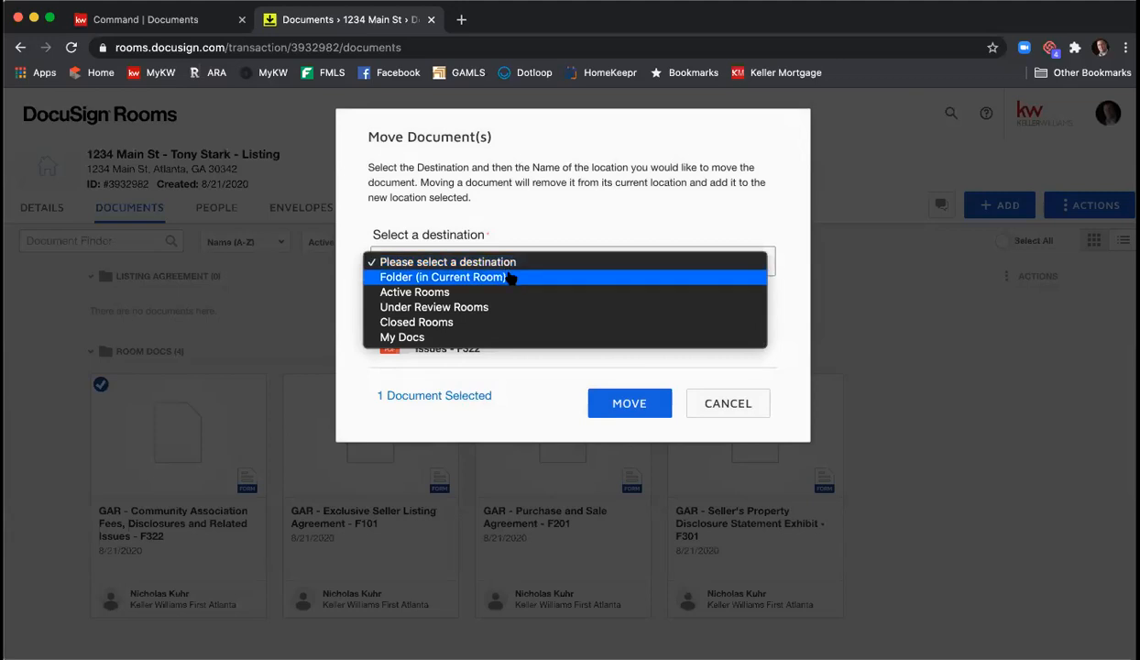
pyautogui.click(510, 280)
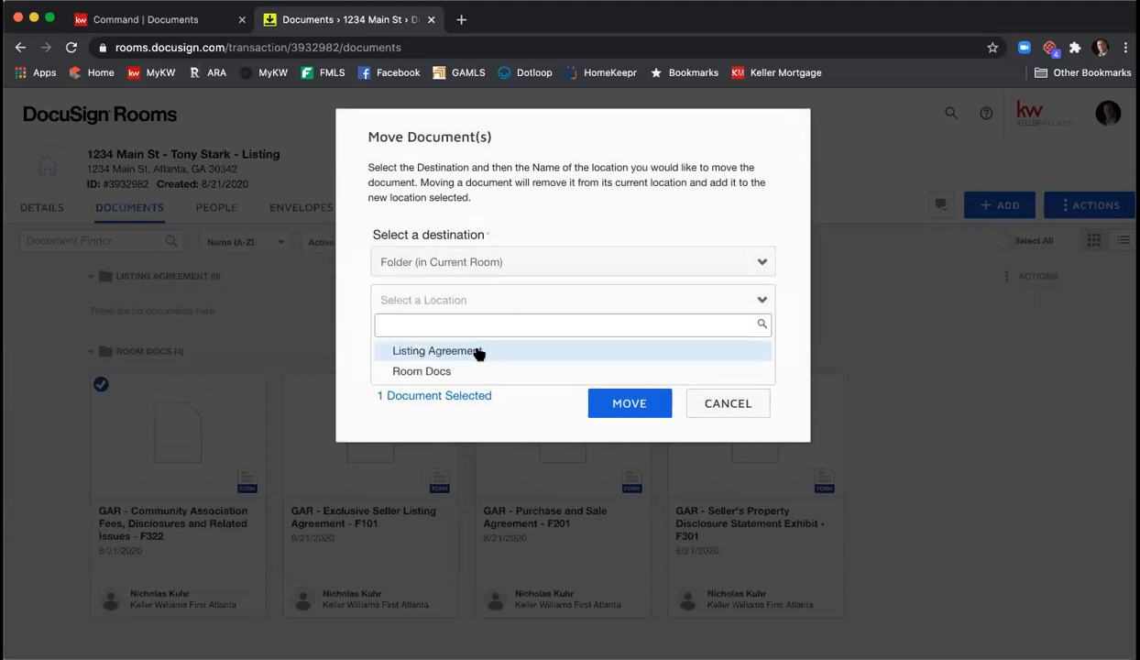
pyautogui.click(477, 351)
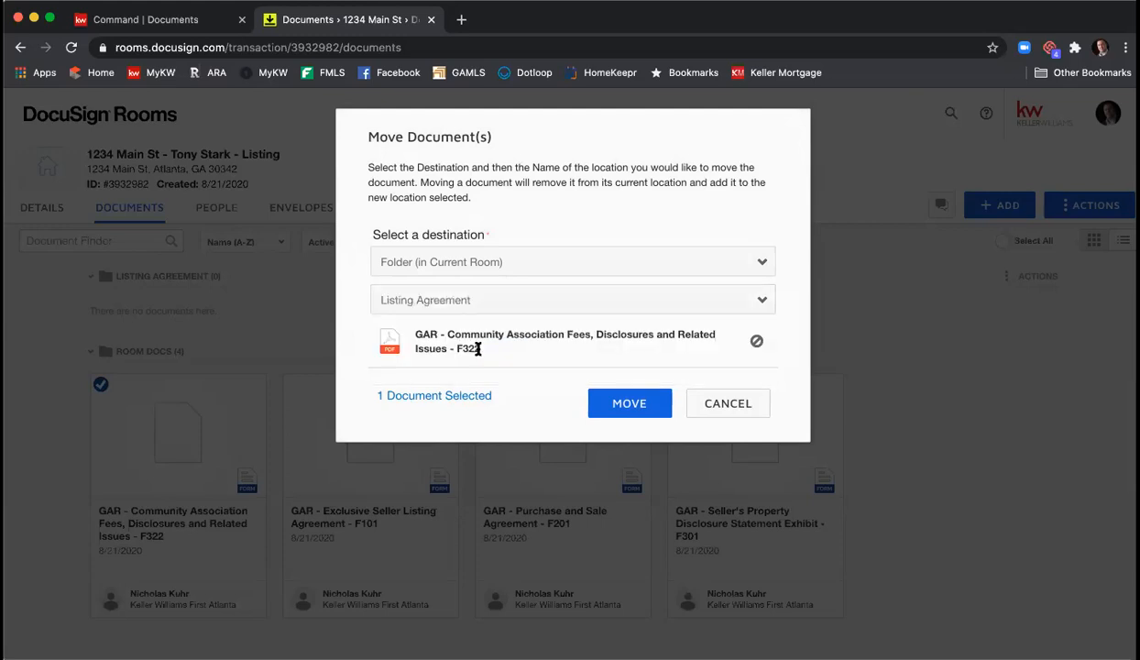
pyautogui.click(619, 405)
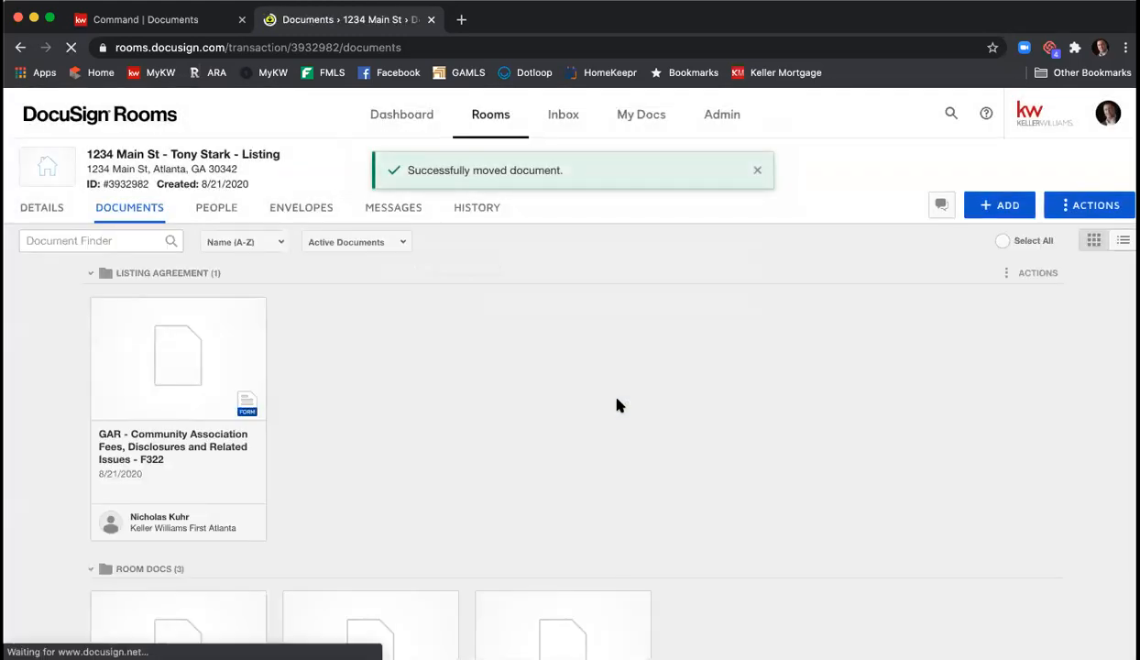
# - Drag the F101 listing agreement and the F301 disclosure statement from Room Docs into the Listing Agreement folder
pyautogui.scroll(-1, 512, 374)
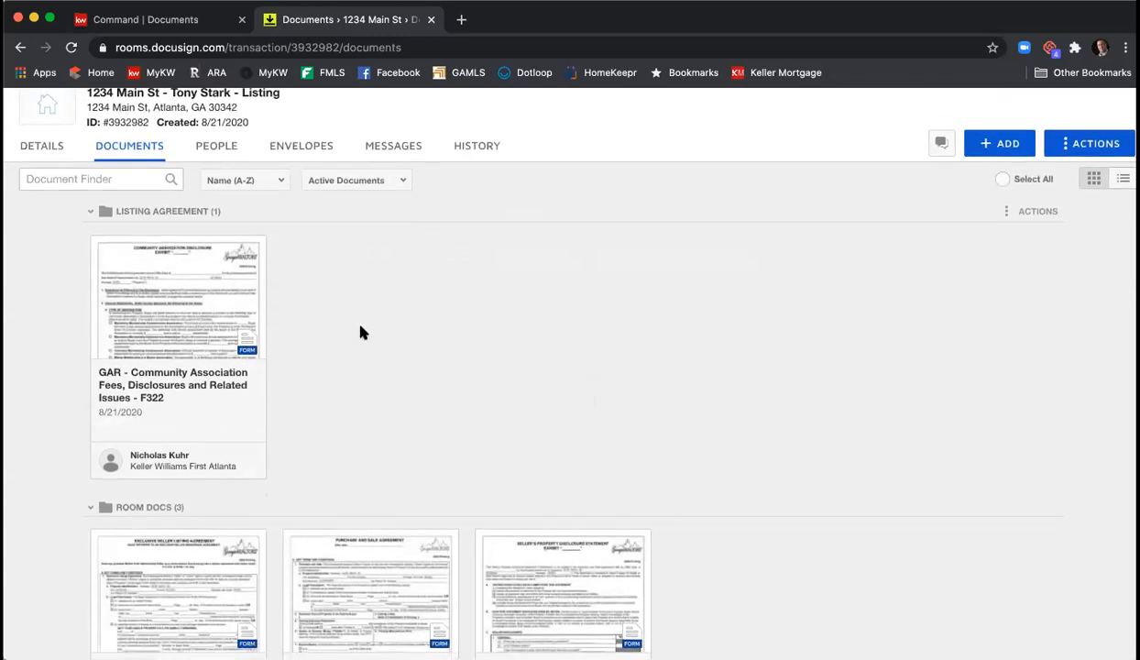
pyautogui.scroll(-2, 386, 307)
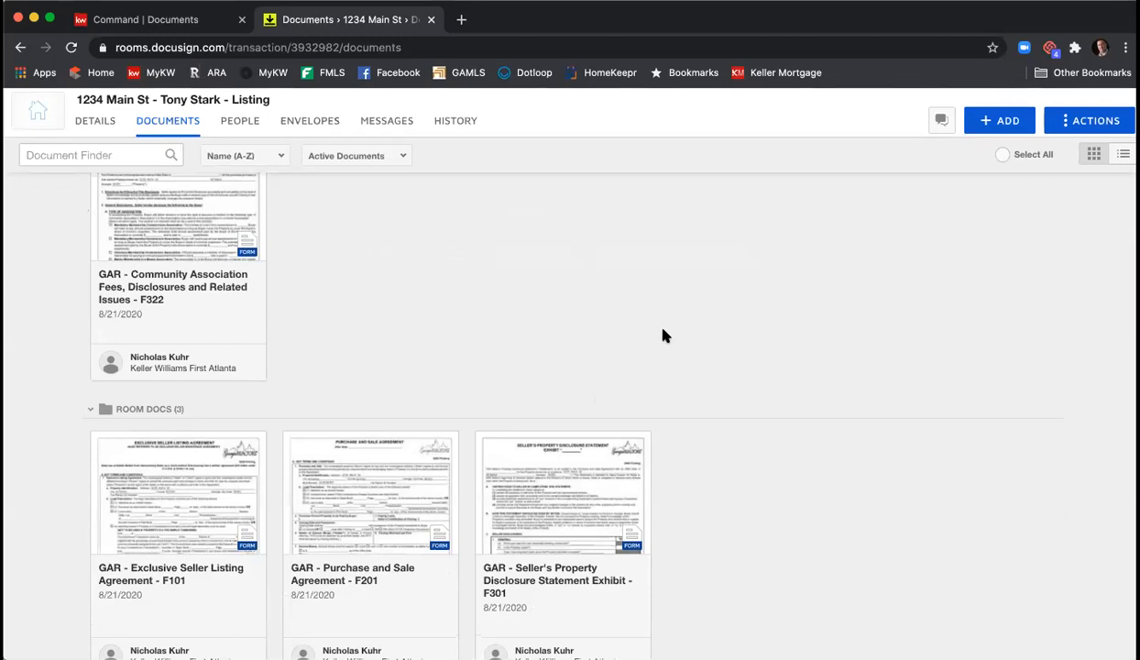
pyautogui.scroll(2, 661, 333)
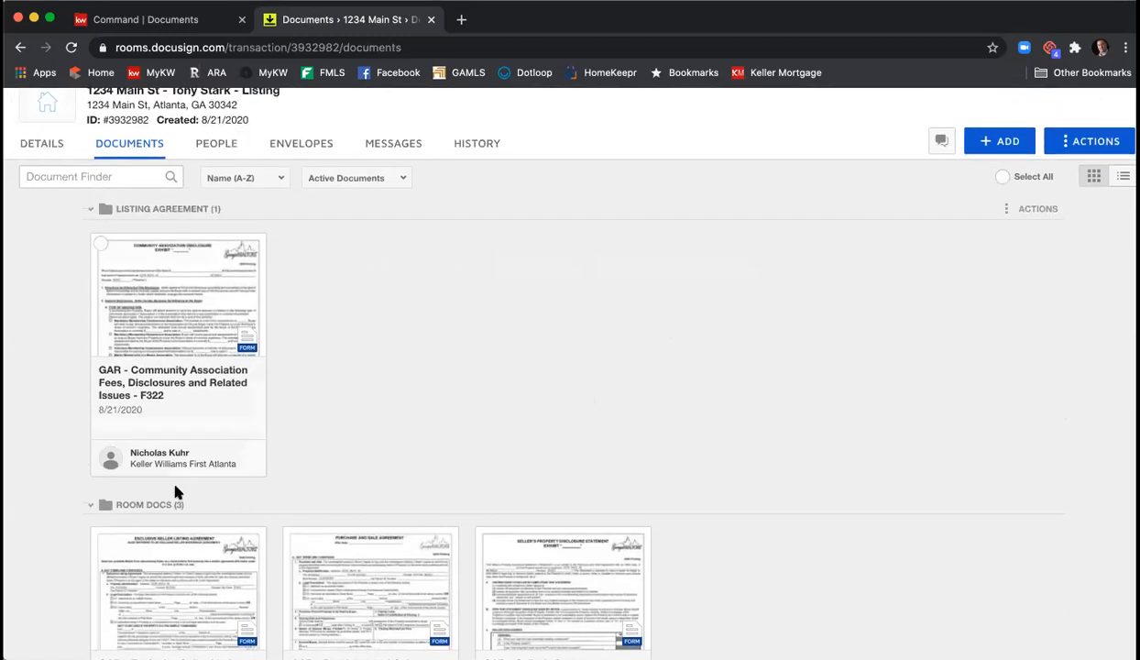
pyautogui.moveTo(176, 580); pyautogui.dragTo(373, 376)
pyautogui.moveTo(344, 318); pyautogui.dragTo(344, 315)
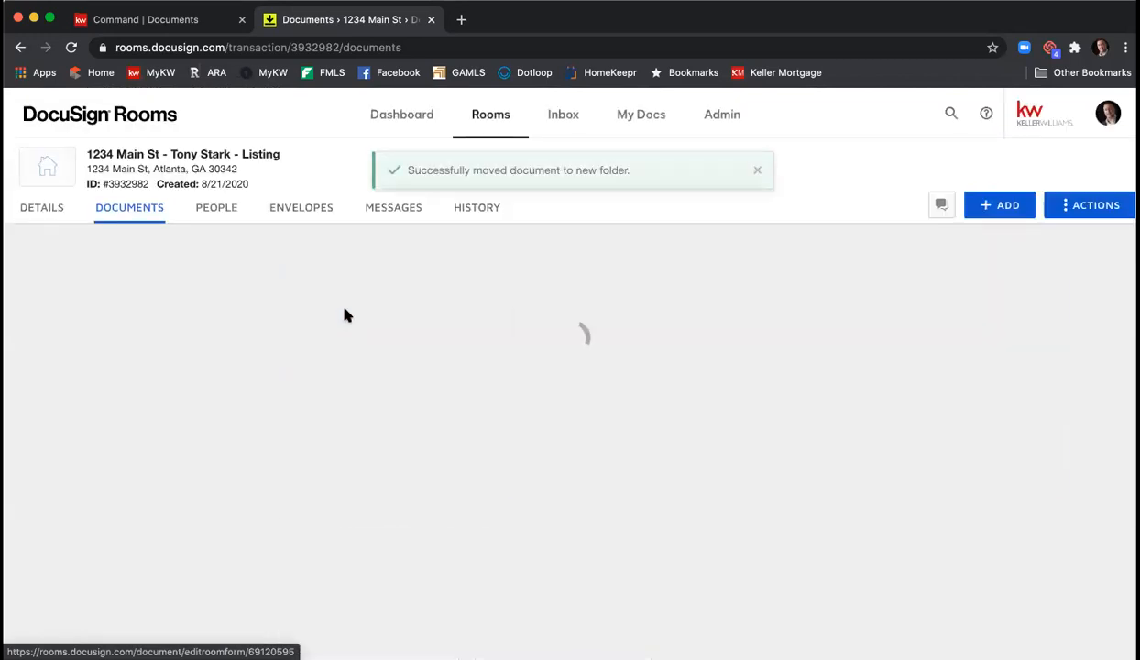
pyautogui.scroll(-2, 603, 397)
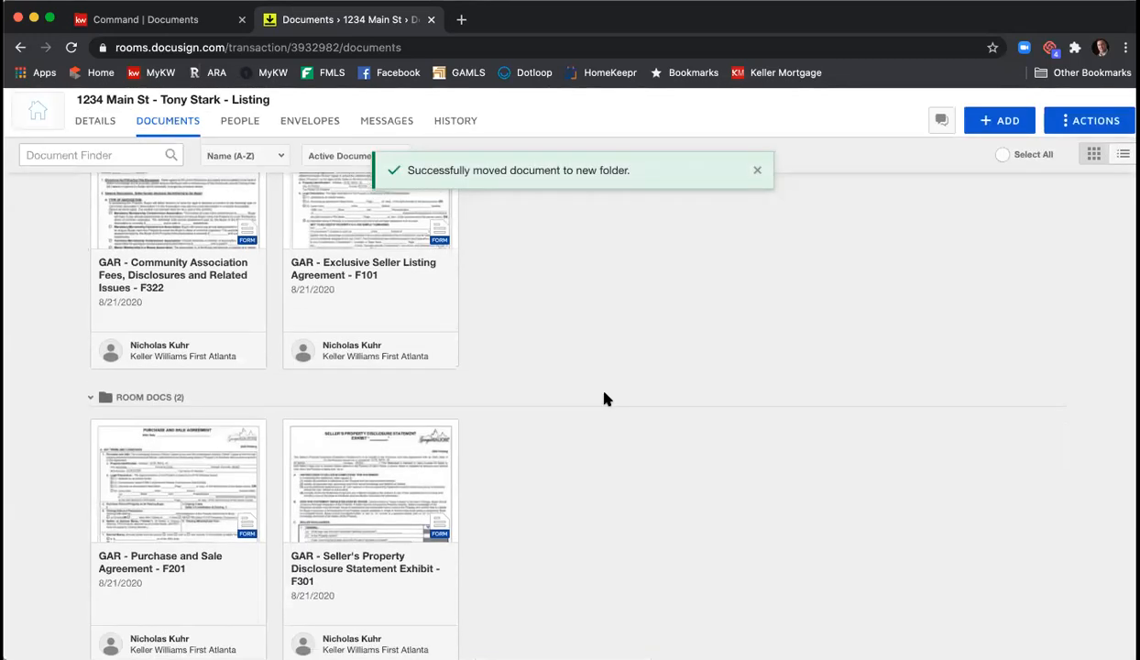
pyautogui.moveTo(351, 508); pyautogui.dragTo(547, 243)
pyautogui.scroll(3, 623, 481)
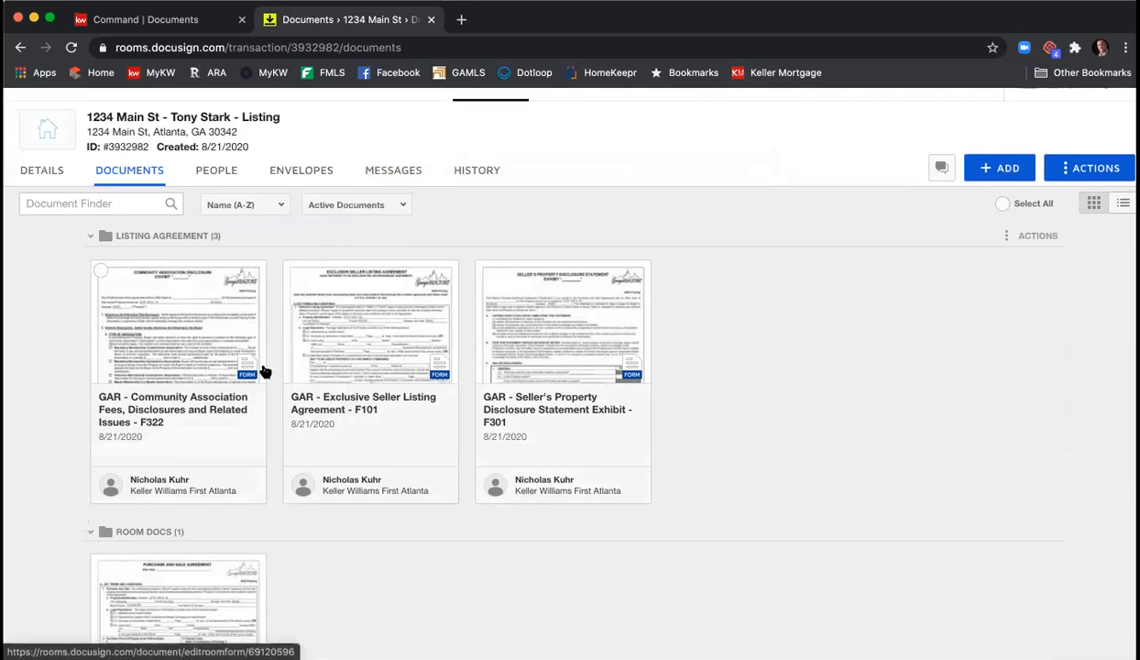
pyautogui.scroll(-3, 257, 367)
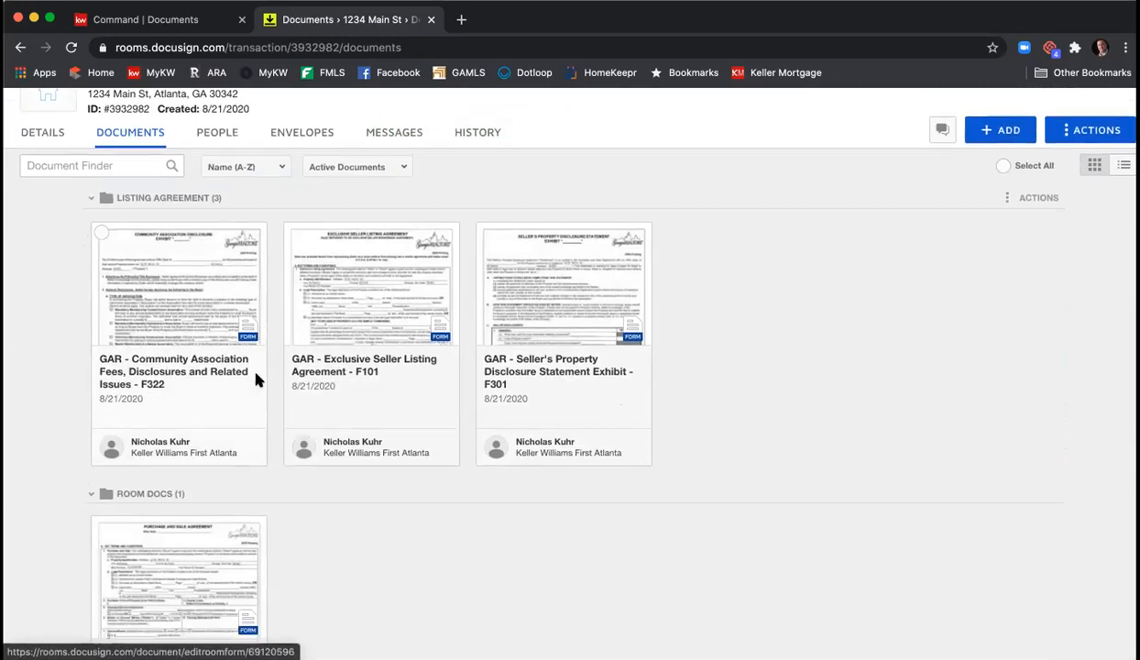
pyautogui.scroll(3, 498, 504)
pyautogui.scroll(2, 503, 522)
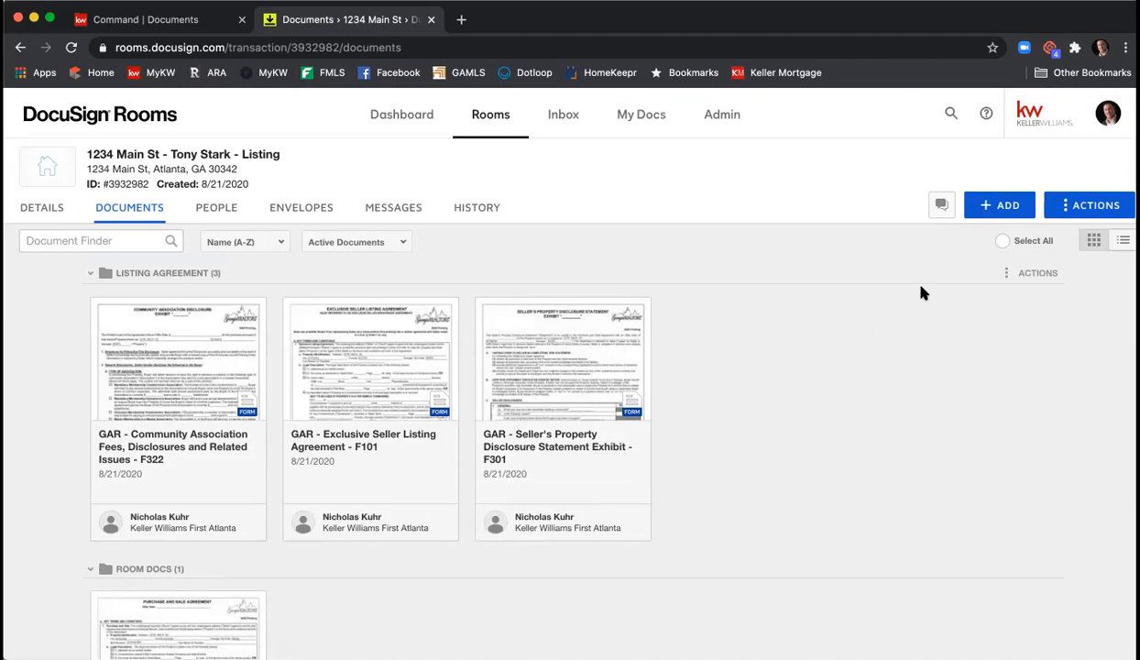
pyautogui.click(989, 209)
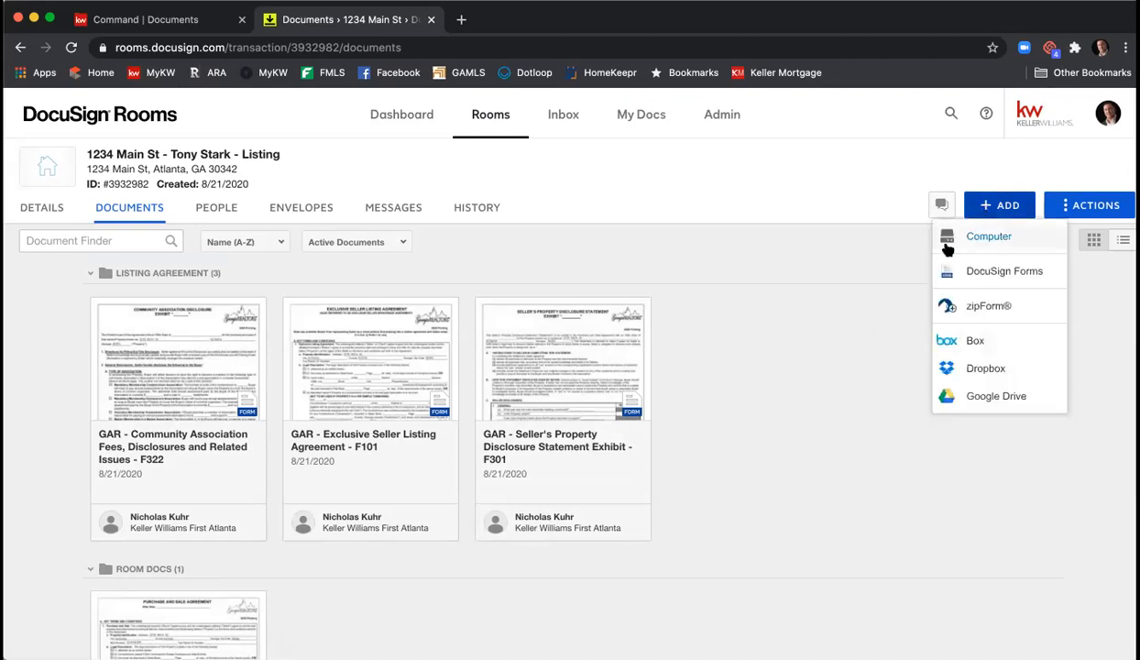
pyautogui.click(975, 266)
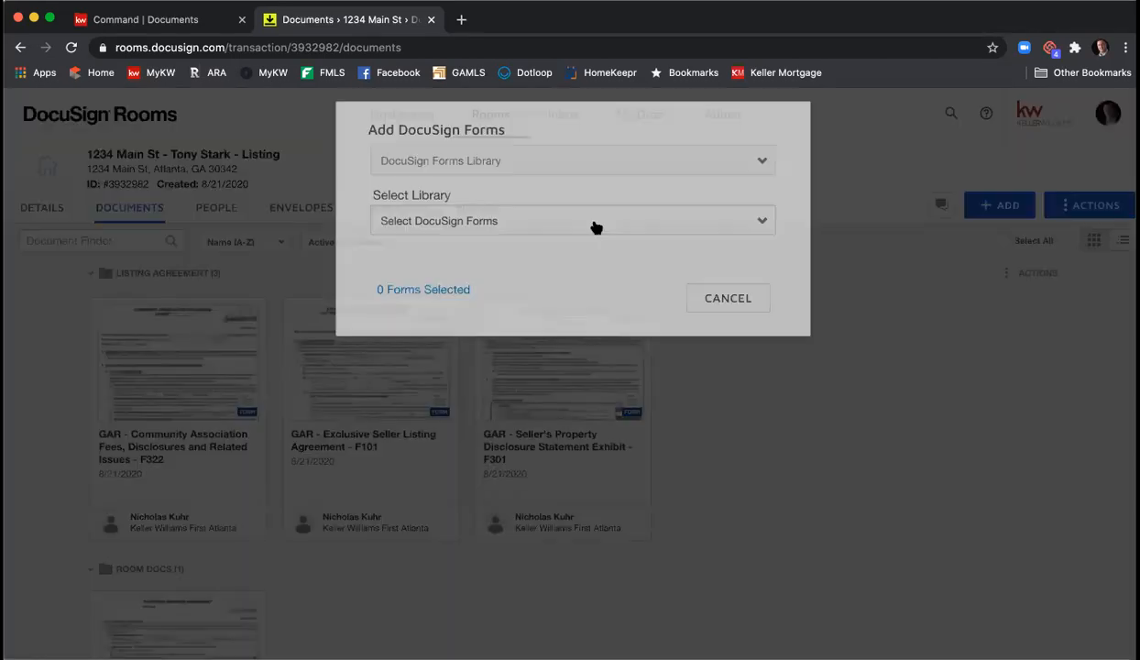
pyautogui.click(586, 170)
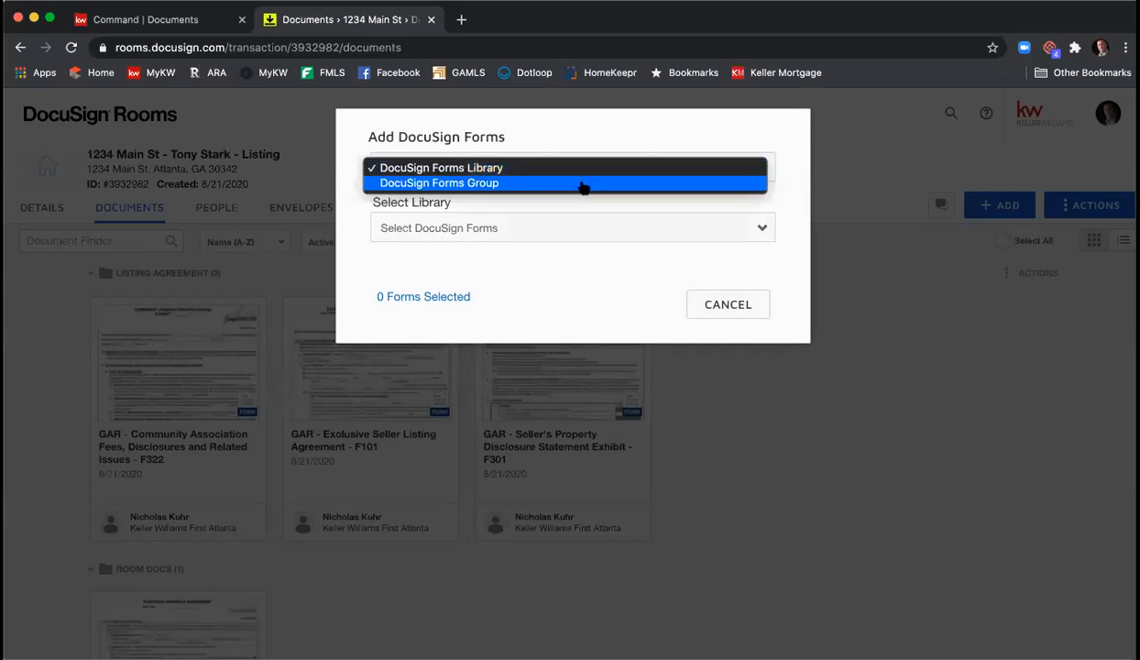
pyautogui.click(584, 184)
pyautogui.click(564, 229)
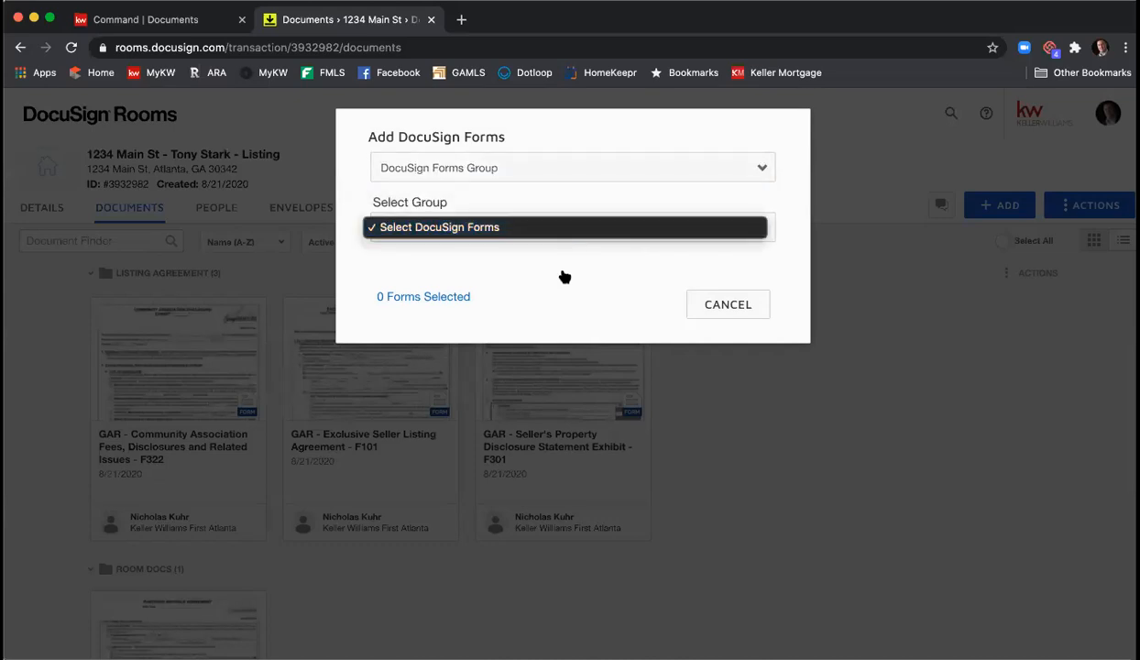
pyautogui.click(708, 298)
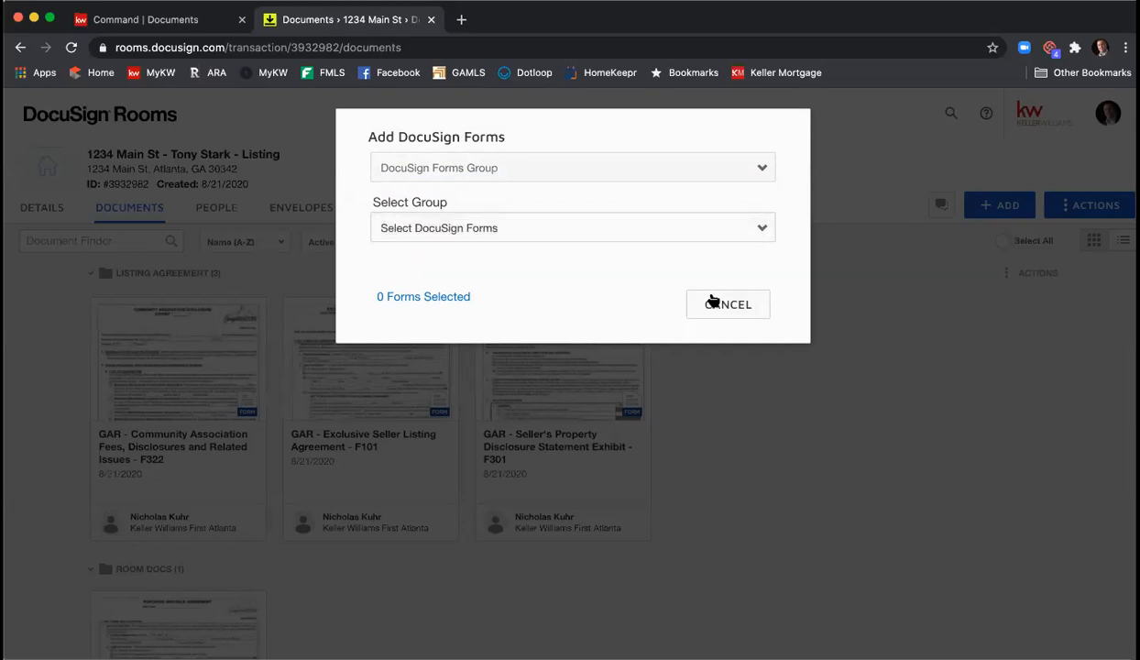
pyautogui.click(730, 310)
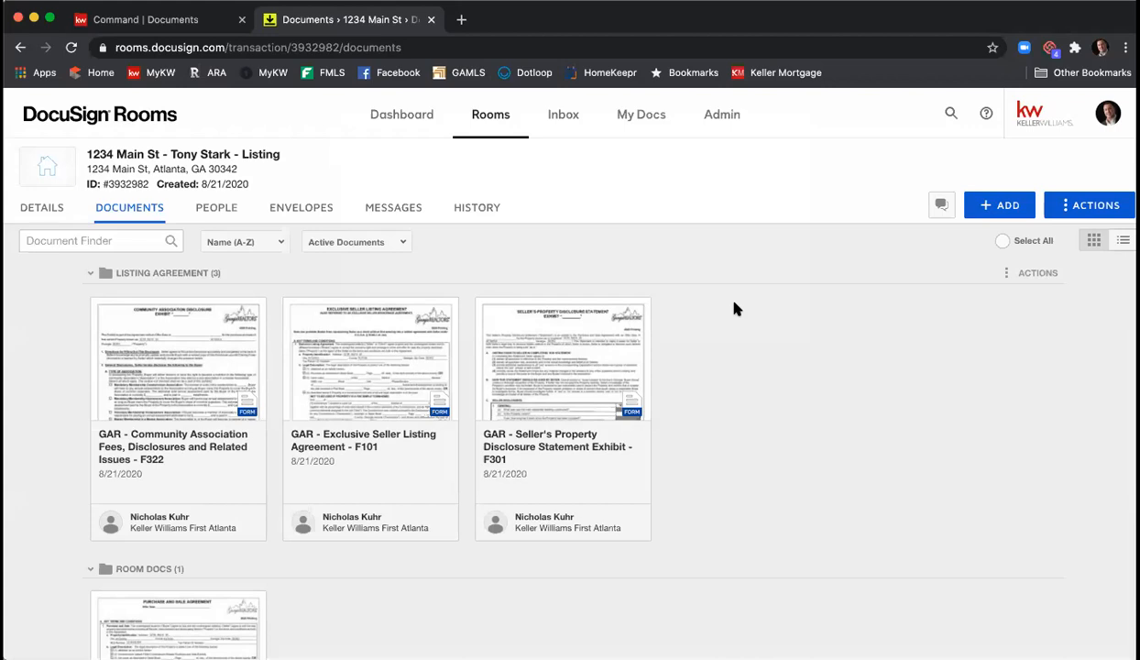
pyautogui.click(387, 367)
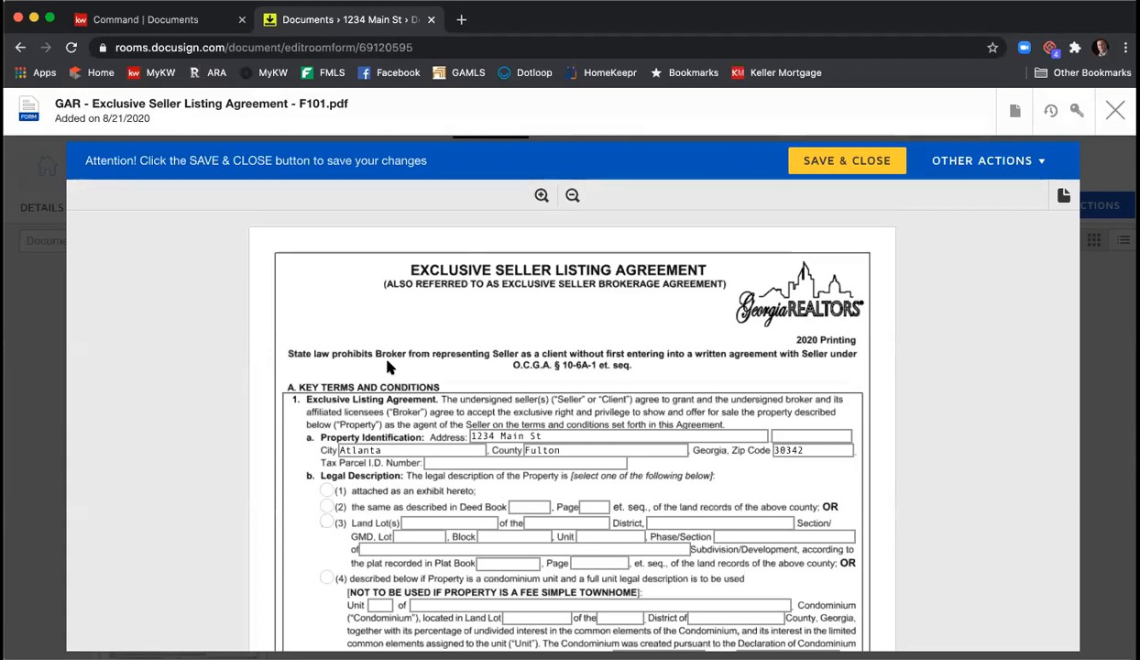
pyautogui.scroll(-3, 404, 351)
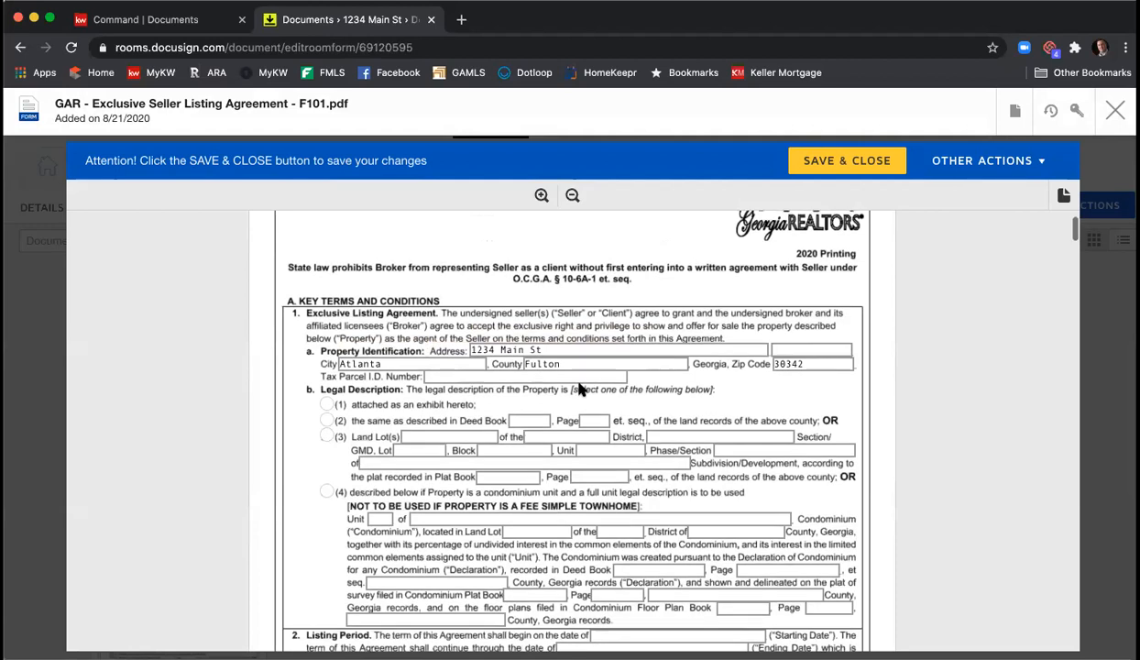
pyautogui.scroll(-1, 408, 396)
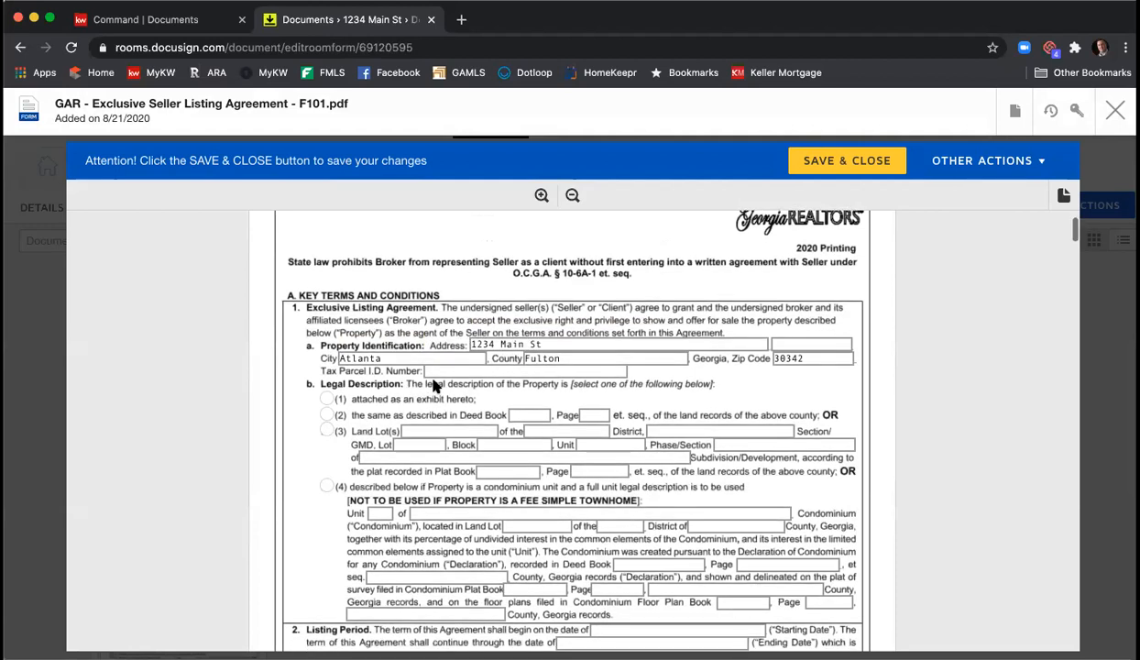
pyautogui.click(449, 370)
pyautogui.write('123')
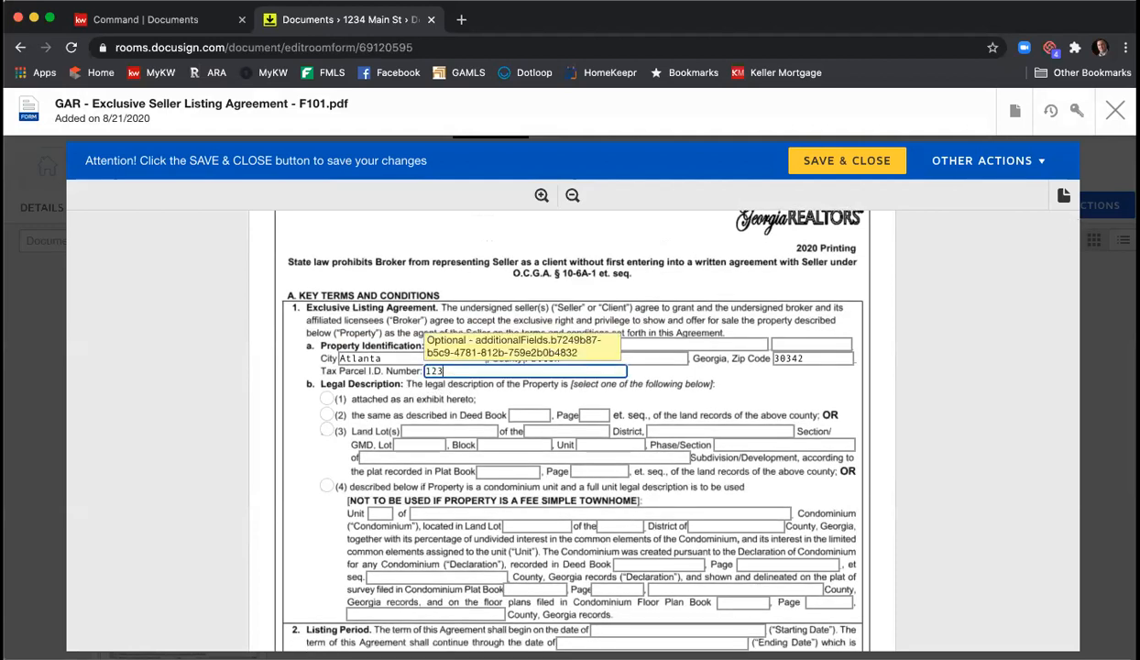
pyautogui.write('-456-7890')
pyautogui.click(327, 399)
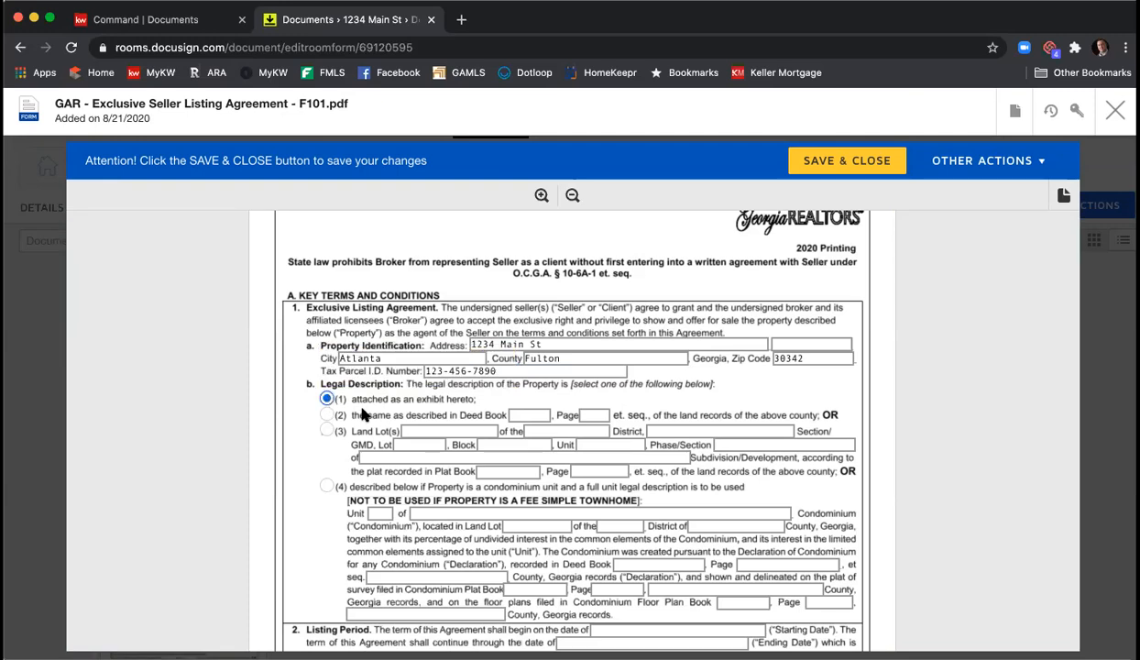
# - Set the listing period from 8/21/2020 to 10/21/2020
pyautogui.scroll(-3, 716, 365)
pyautogui.scroll(-1, 743, 387)
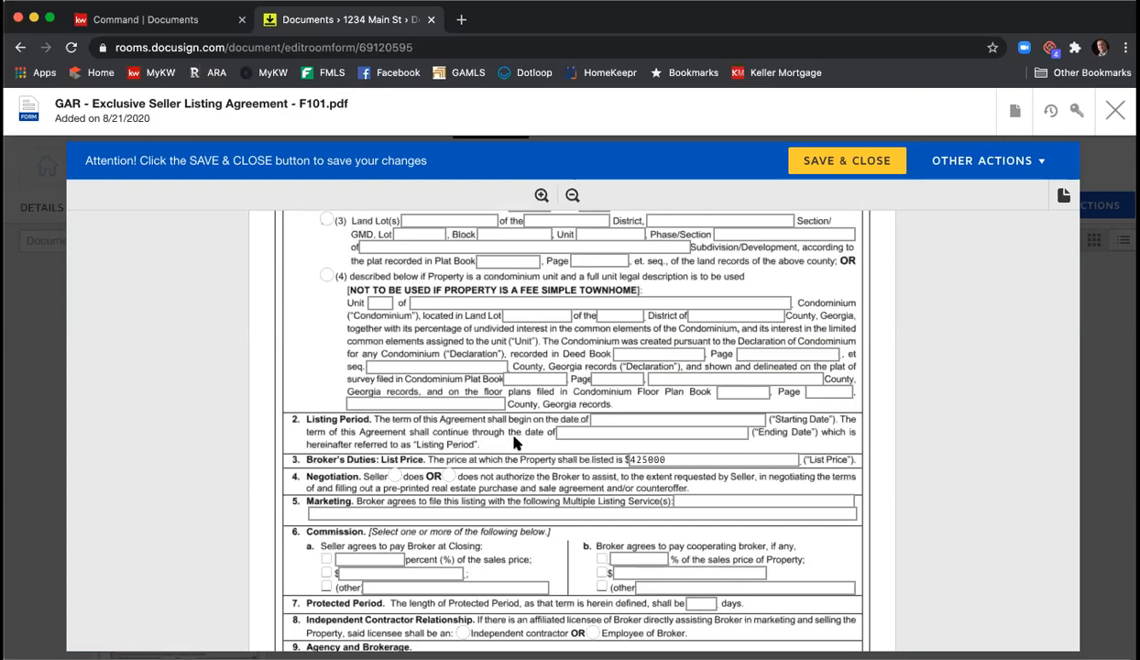
pyautogui.click(703, 422)
pyautogui.write('8/21/2020')
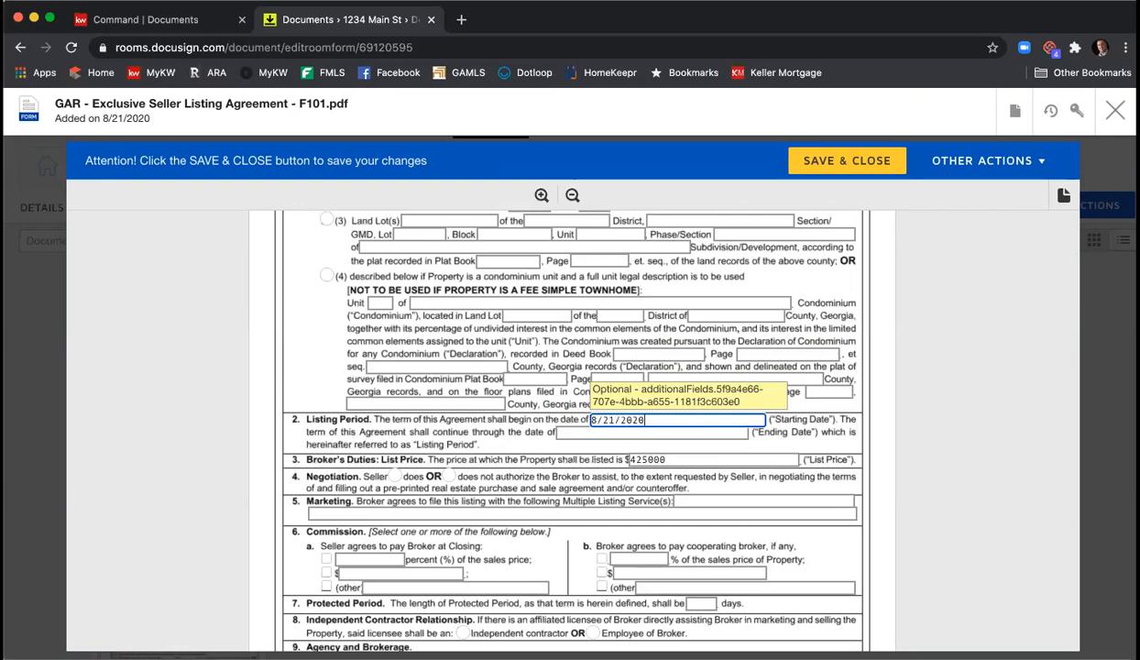
pyautogui.press('Tab')
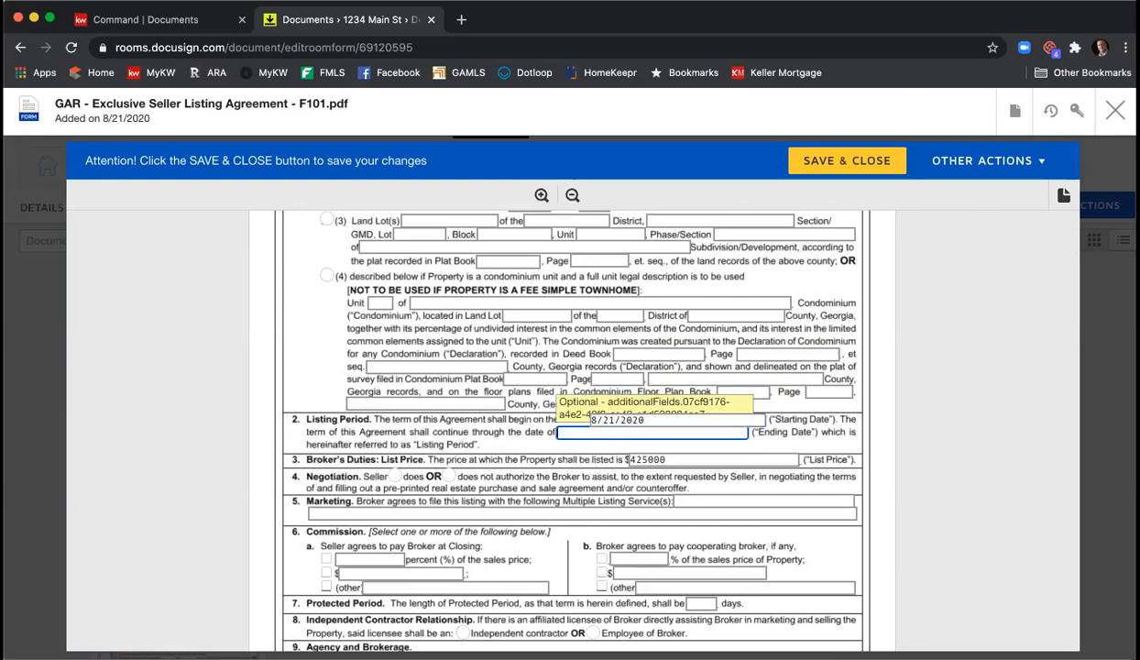
pyautogui.write('10/21/2020')
pyautogui.click(862, 424)
# - Mark that the seller does authorize negotiation and enter 'FMLS, GAMLS, & KWLS' as Multiple Listing Services
pyautogui.scroll(-2, 857, 413)
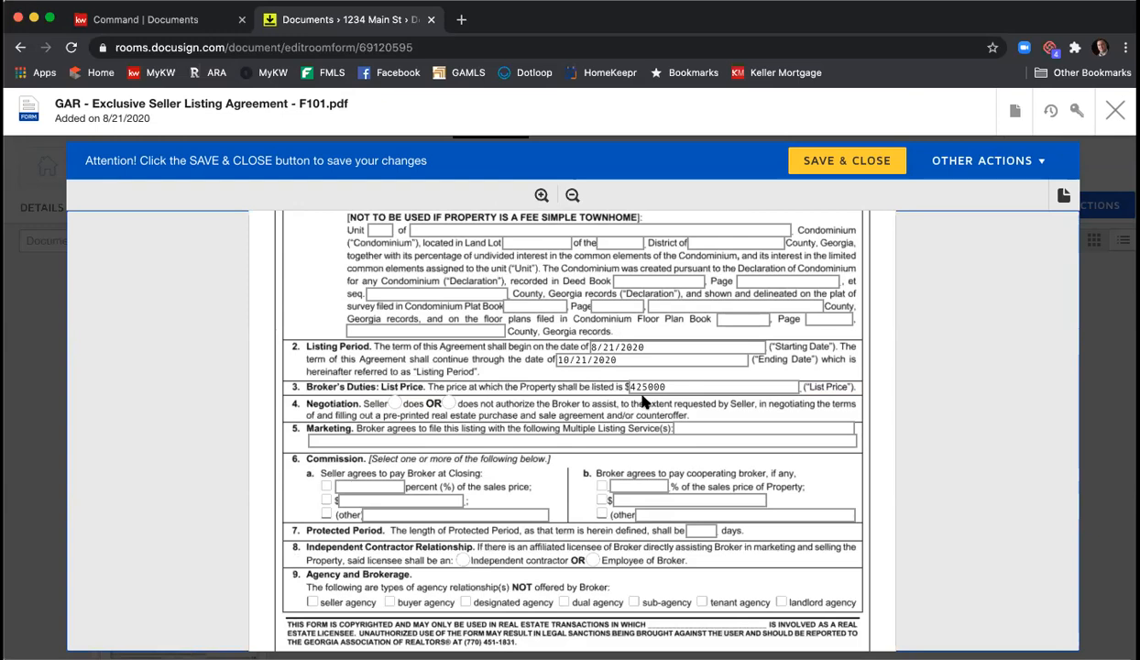
pyautogui.click(392, 405)
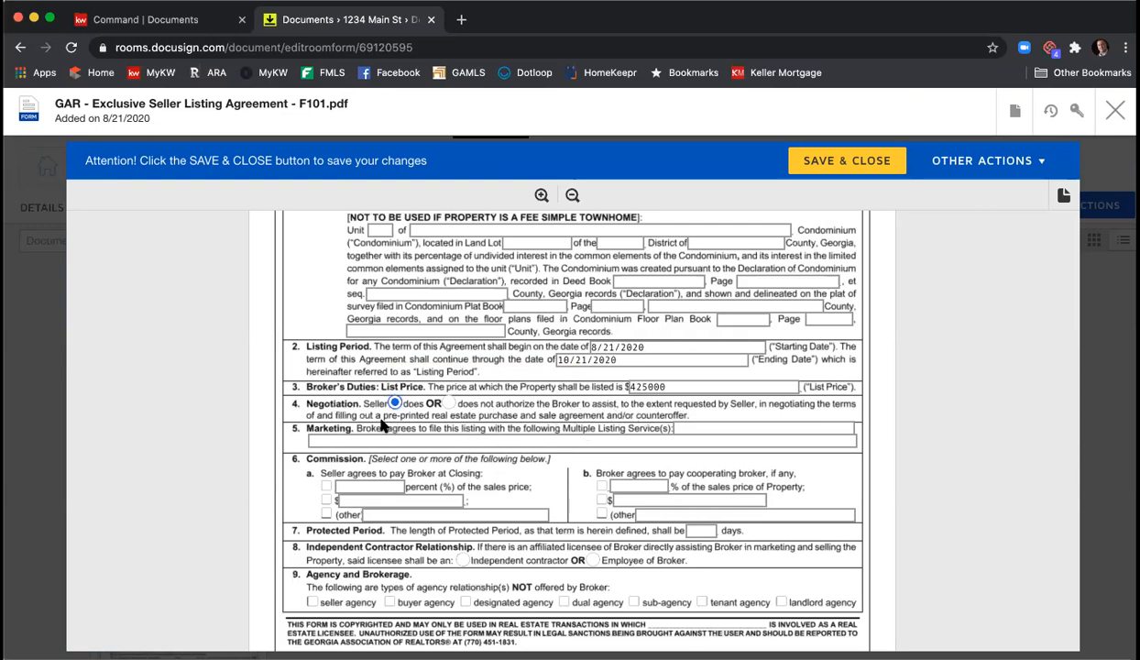
pyautogui.click(736, 432)
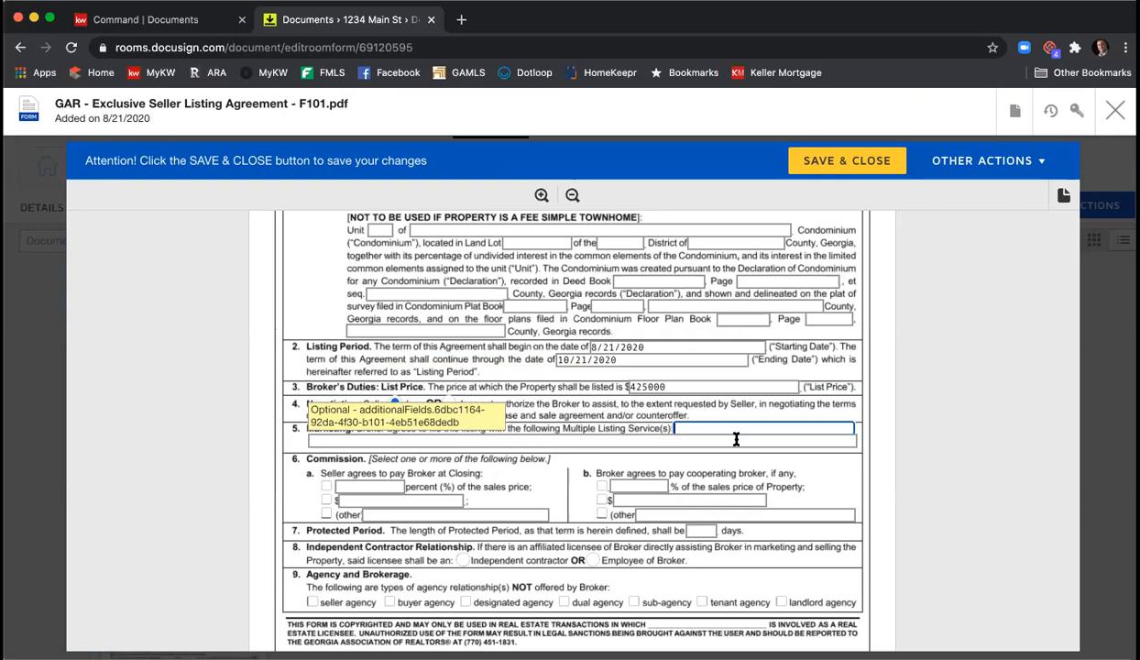
pyautogui.write('FMLS, GAMLS, & KWLS')
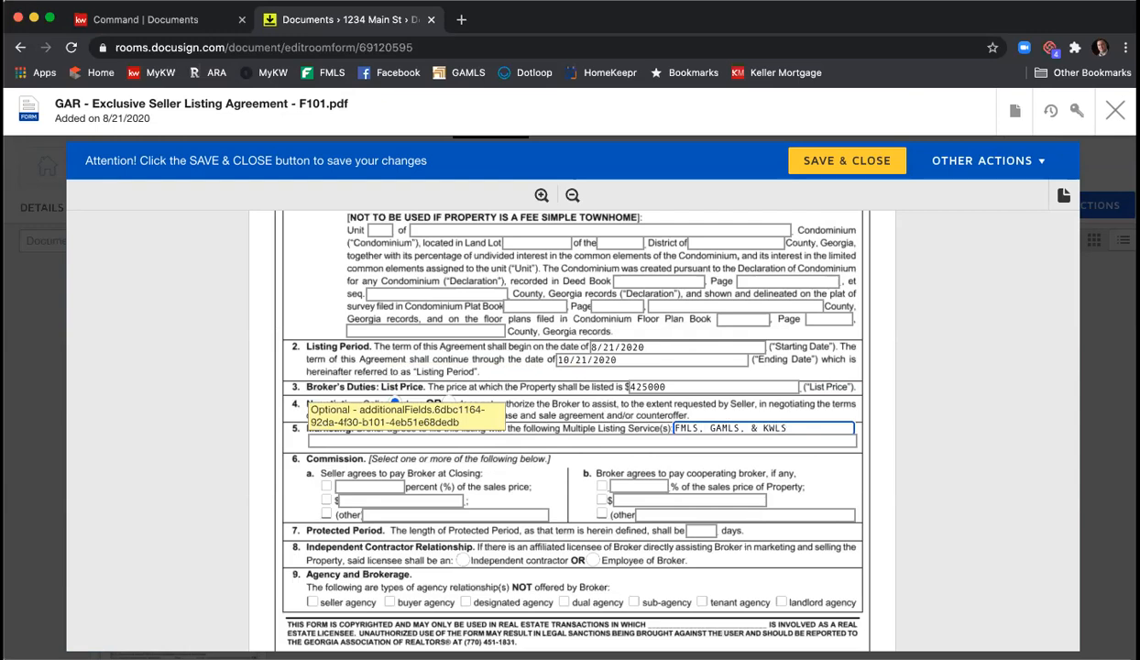
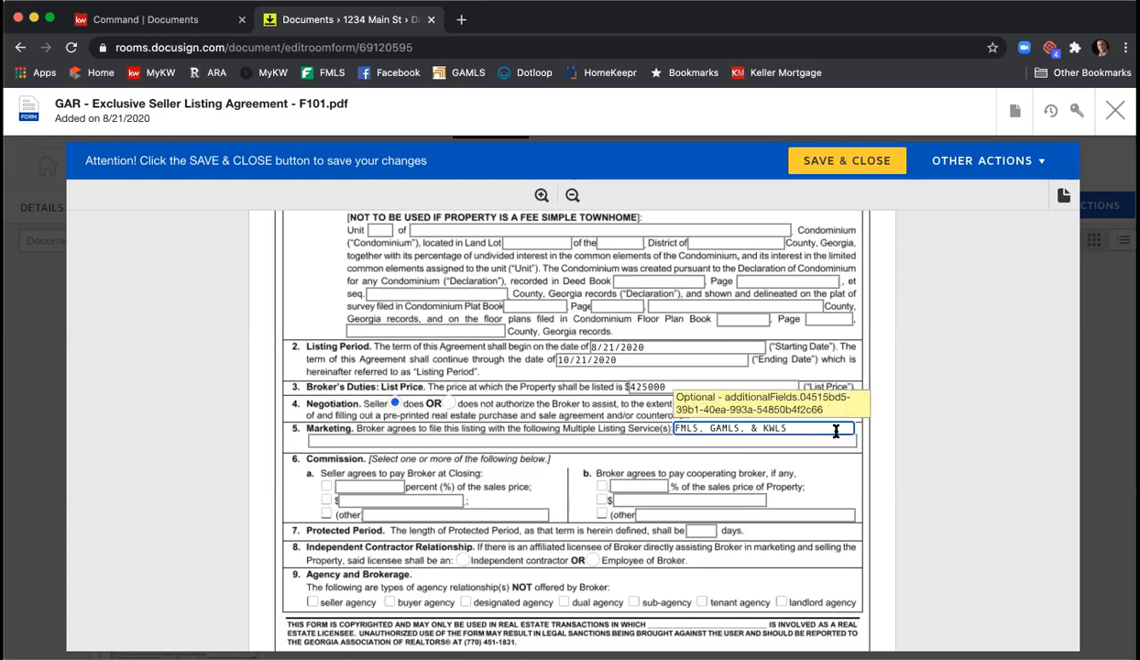
# - Set the commission to 6%, 3% to the cooperating broker, with a 90-day protected period
pyautogui.scroll(-2, 891, 433)
pyautogui.scroll(-1, 895, 434)
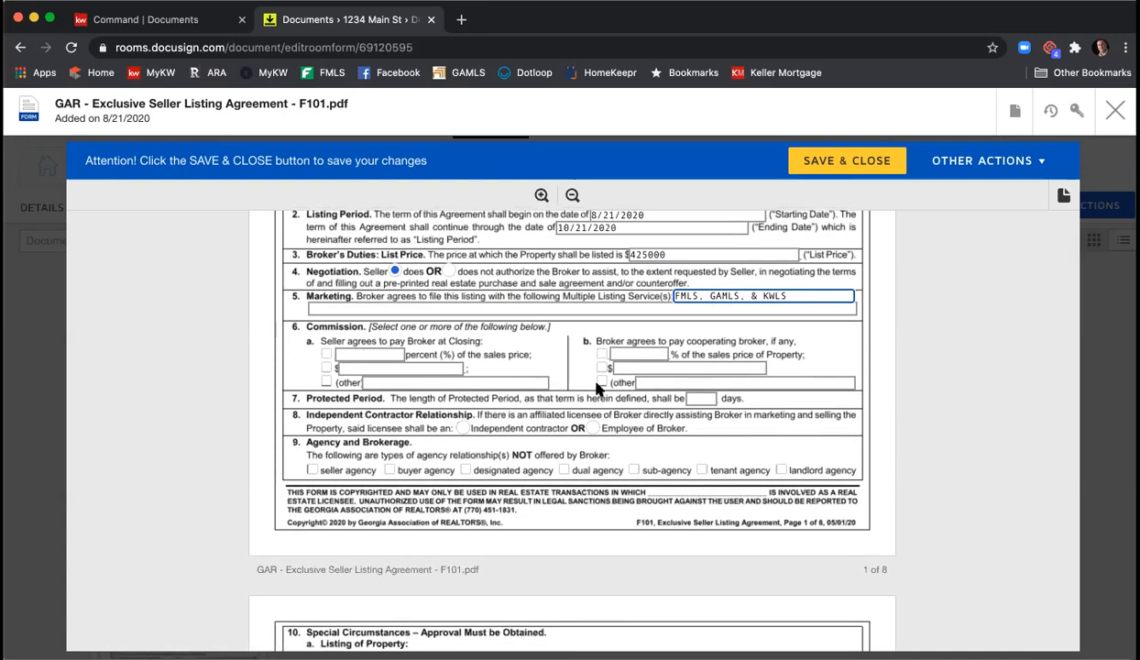
pyautogui.click(344, 356)
pyautogui.write('6')
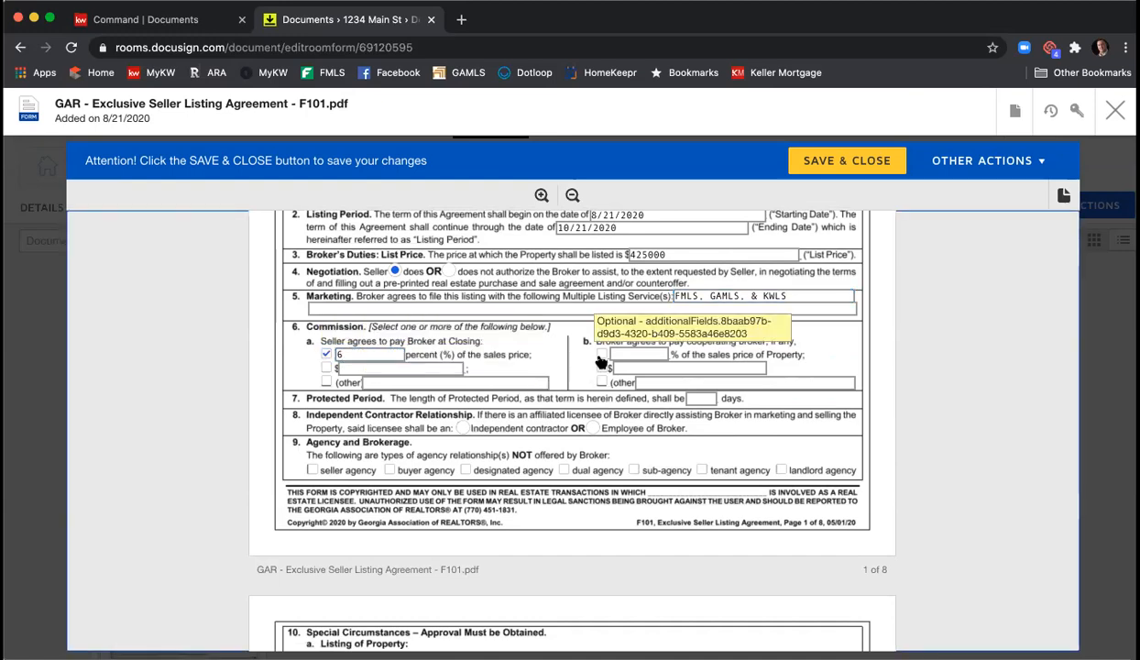
pyautogui.click(632, 354)
pyautogui.write('3')
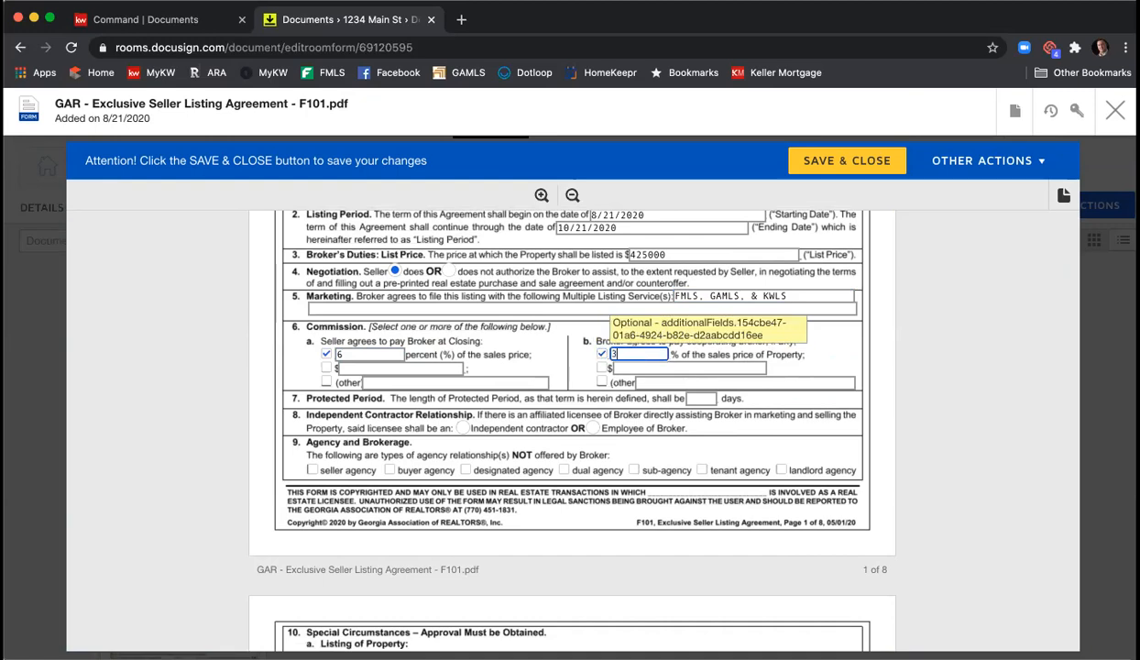
pyautogui.click(695, 399)
pyautogui.write('90')
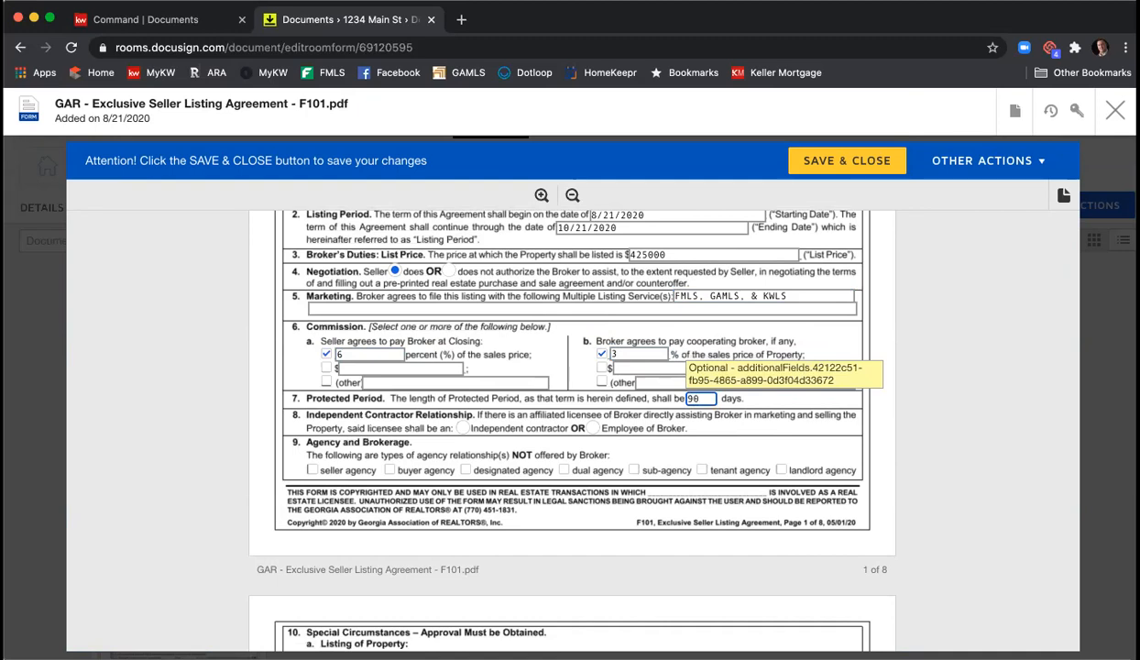
# - Mark the licensee as independent contractor and check dual agency and sub-agency as not offered
pyautogui.click(464, 428)
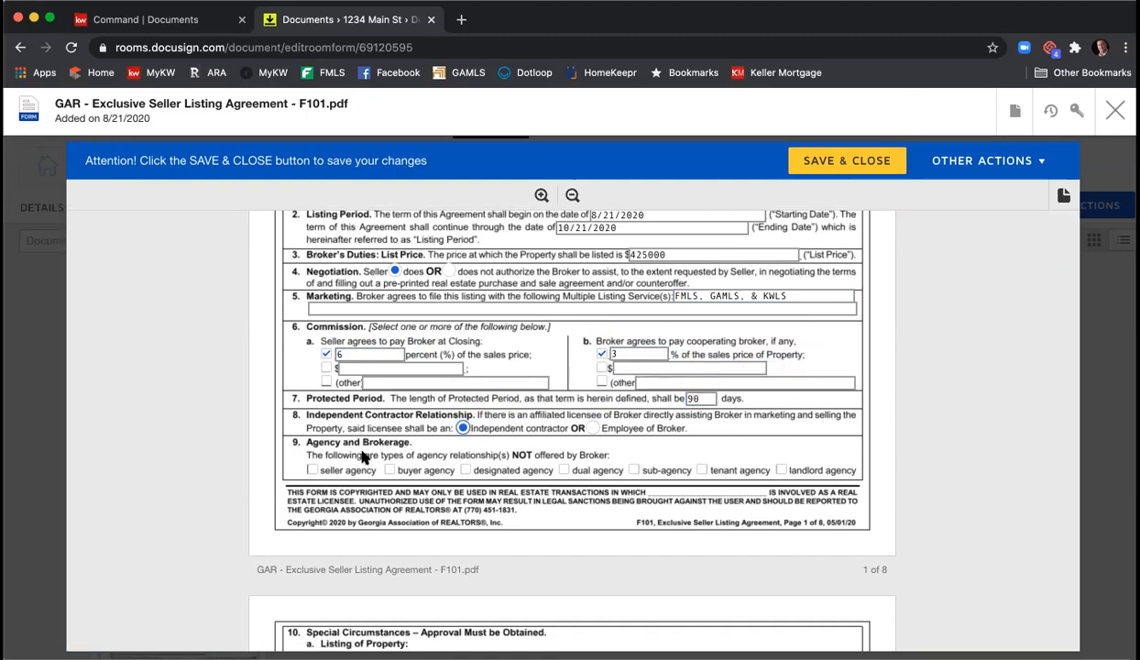
pyautogui.click(564, 469)
pyautogui.click(633, 469)
# - In section 9 Brochures, tick GAR CB01, CB07, CB08 and CB10 as received
pyautogui.scroll(-5, 808, 358)
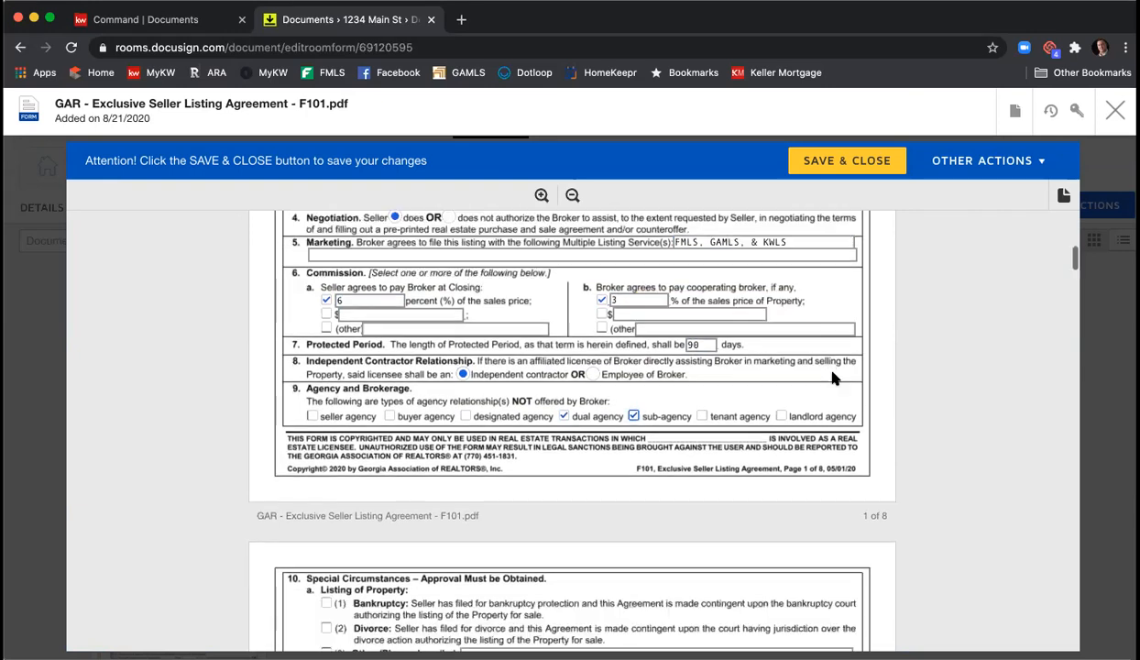
pyautogui.scroll(-15, 927, 411)
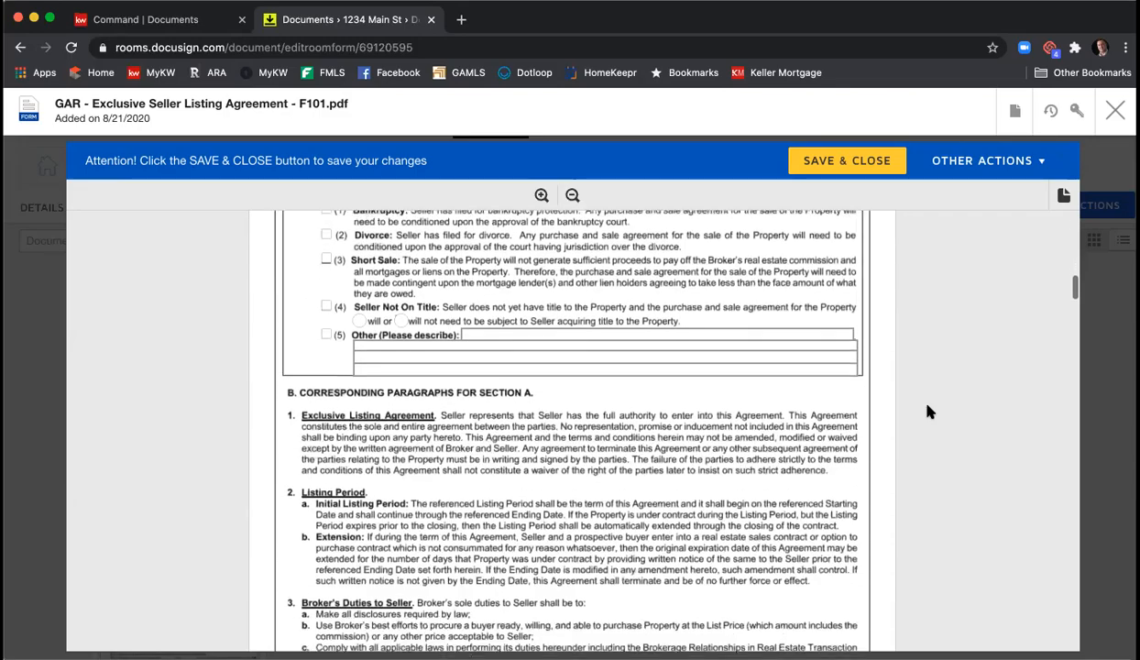
pyautogui.scroll(-15, 928, 413)
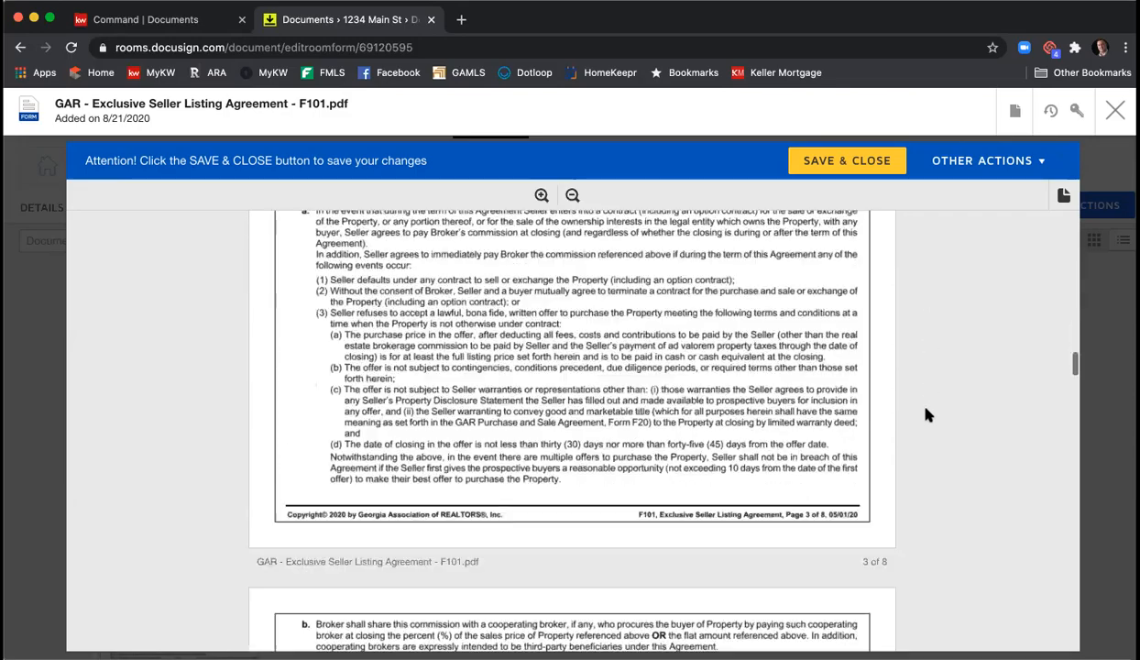
pyautogui.scroll(-20, 928, 417)
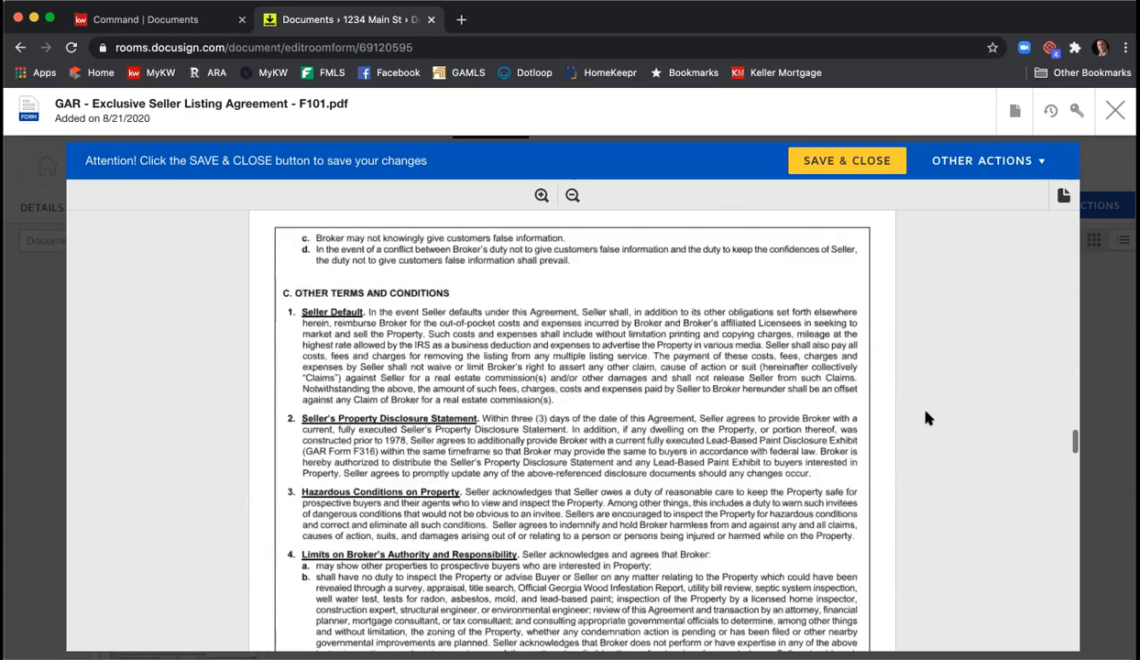
pyautogui.scroll(-20, 927, 417)
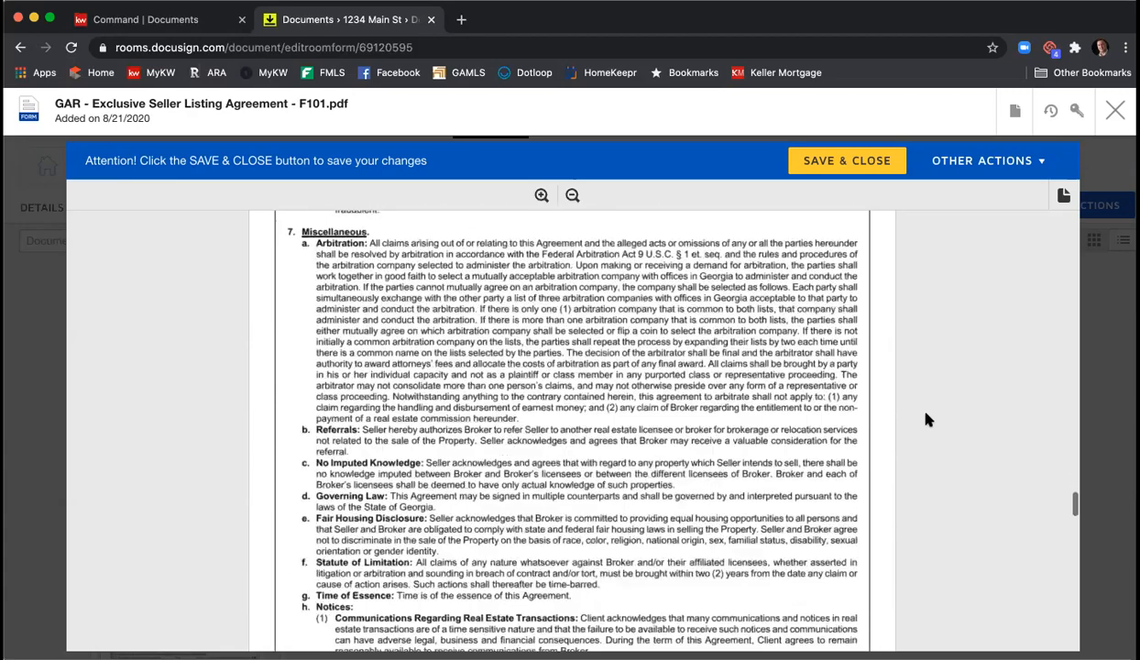
pyautogui.scroll(-3, 926, 419)
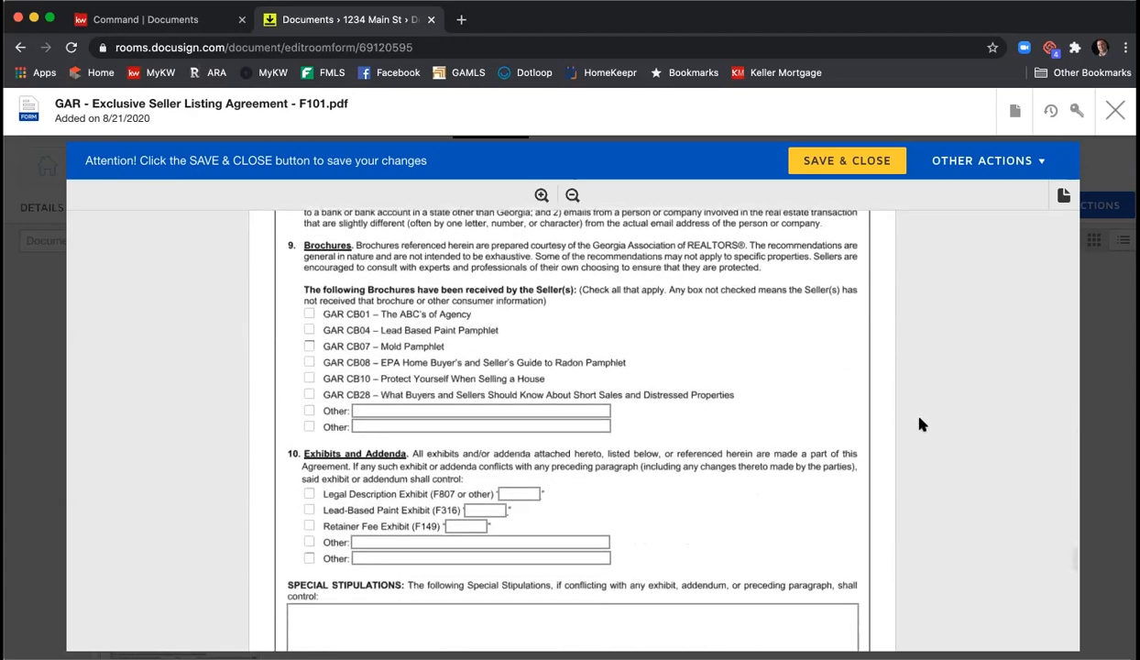
pyautogui.click(310, 315)
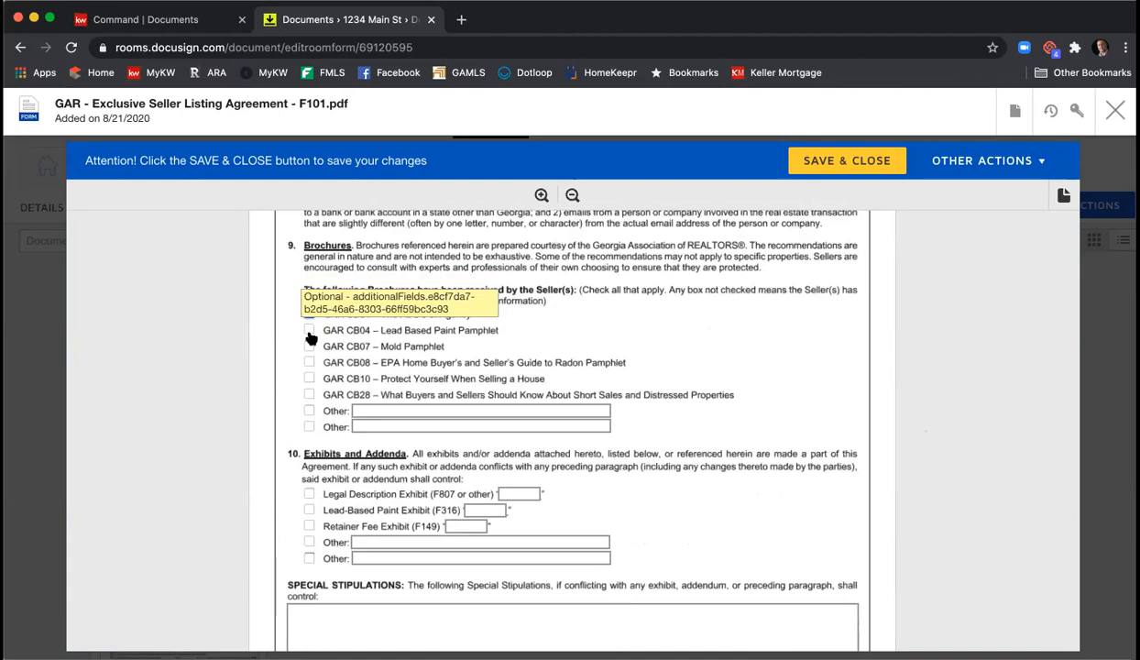
pyautogui.click(310, 332)
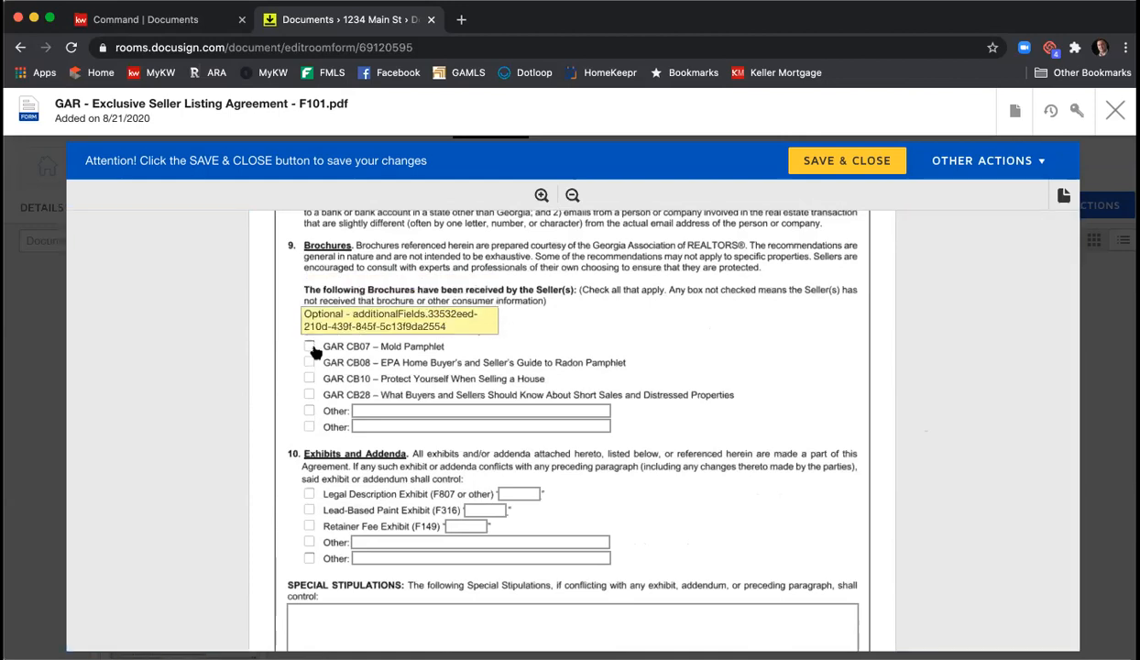
pyautogui.click(311, 348)
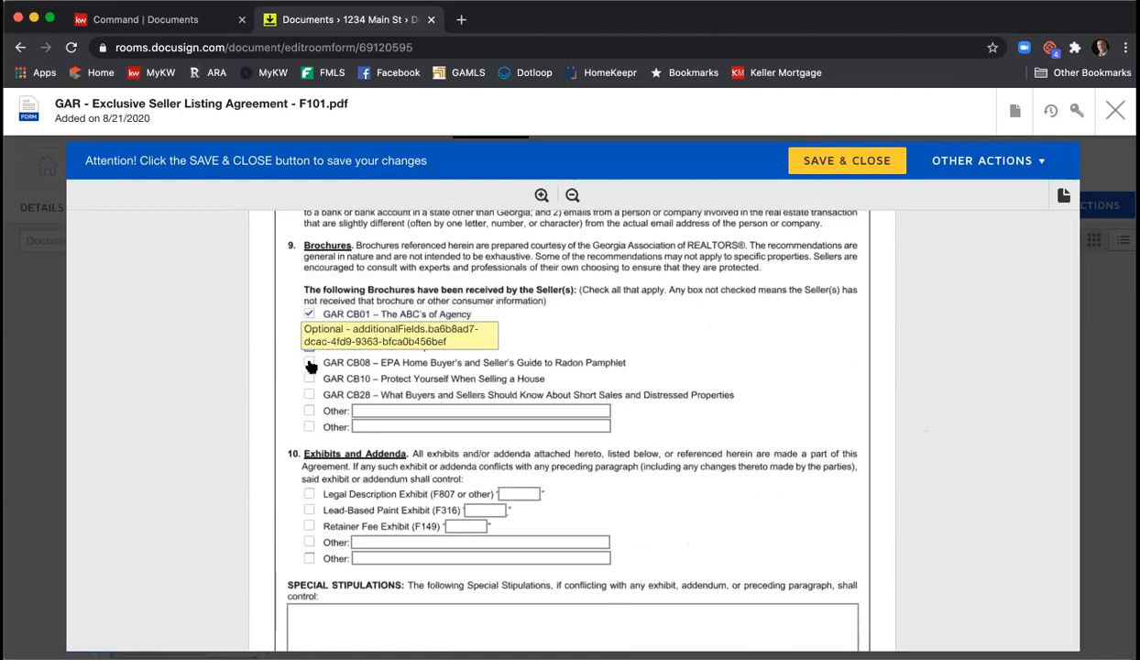
pyautogui.click(309, 365)
pyautogui.click(310, 378)
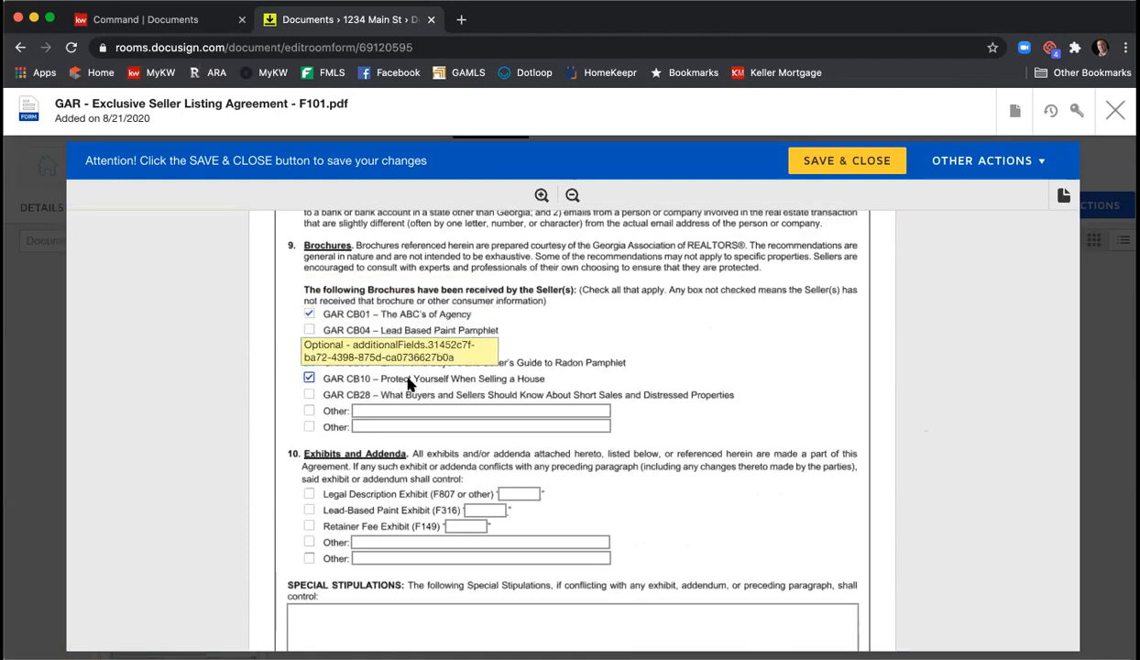
pyautogui.scroll(-1, 701, 403)
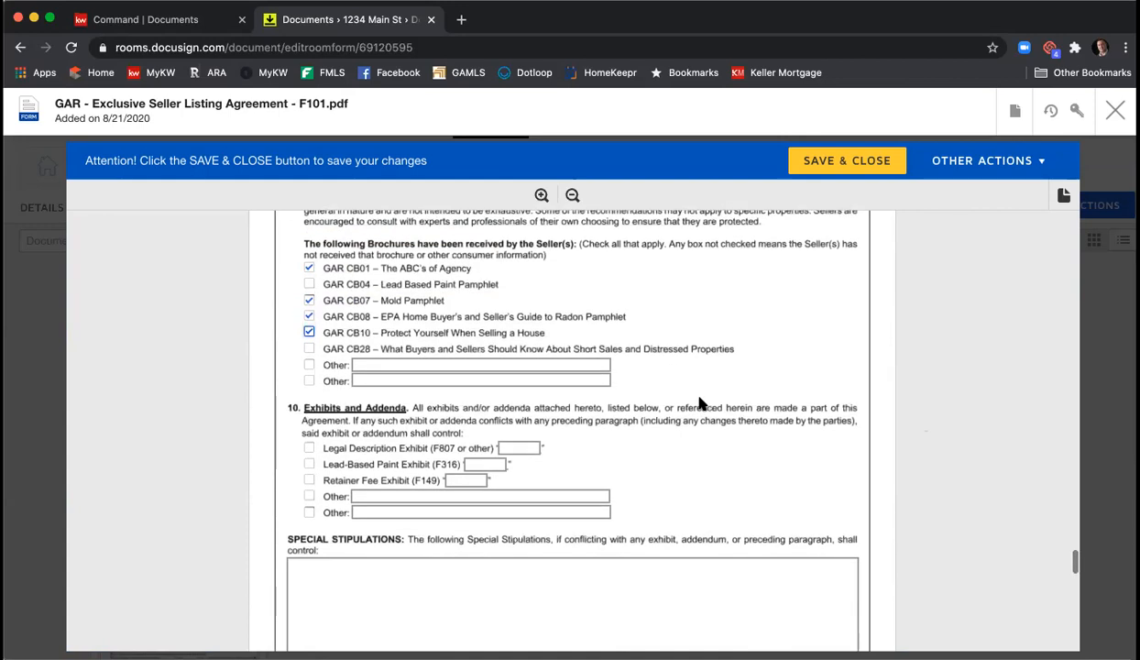
# - Include the Legal Description Exhibit, lettered A
pyautogui.click(308, 447)
pyautogui.click(519, 448)
pyautogui.write('A')
# - Enter 'Type those special stips here.' in the Special Stipulations box
pyautogui.scroll(-3, 542, 443)
pyautogui.scroll(-1, 541, 443)
pyautogui.click(554, 440)
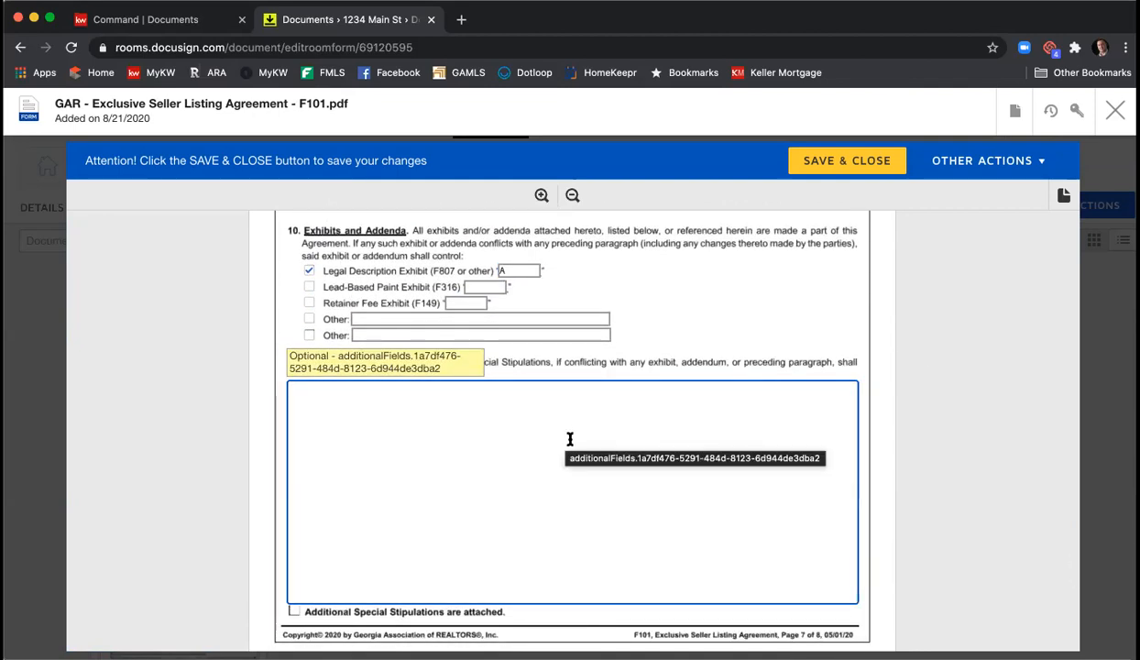
pyautogui.scroll(5, 568, 440)
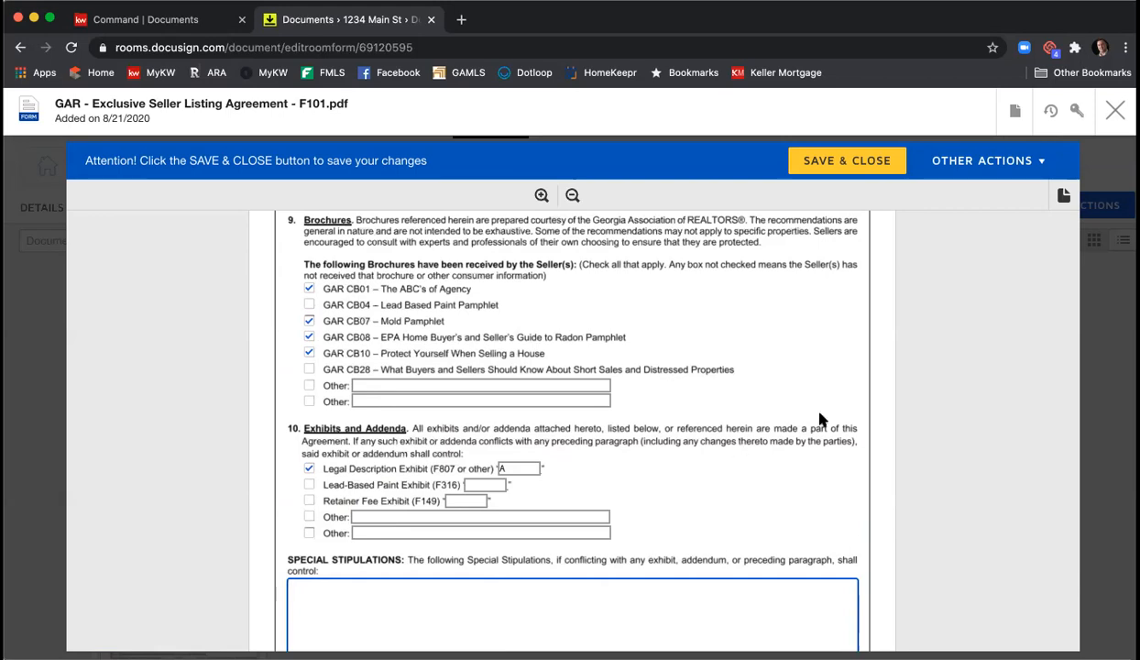
pyautogui.scroll(-2, 799, 428)
pyautogui.scroll(-3, 660, 430)
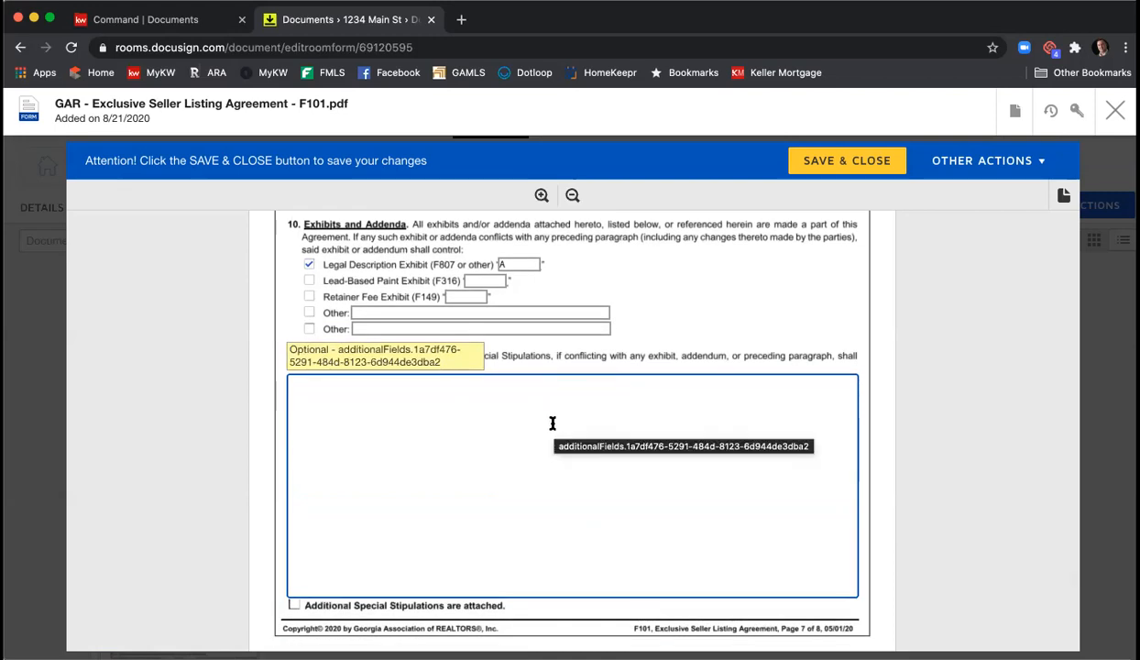
pyautogui.write('TYpe')
pyautogui.press('BackSpace')
pyautogui.press('BackSpace')
pyautogui.press('BackSpace')
pyautogui.write('the')
pyautogui.press('BackSpace')
pyautogui.press('BackSpace')
pyautogui.press('BackSpace')
pyautogui.press('BackSpace')
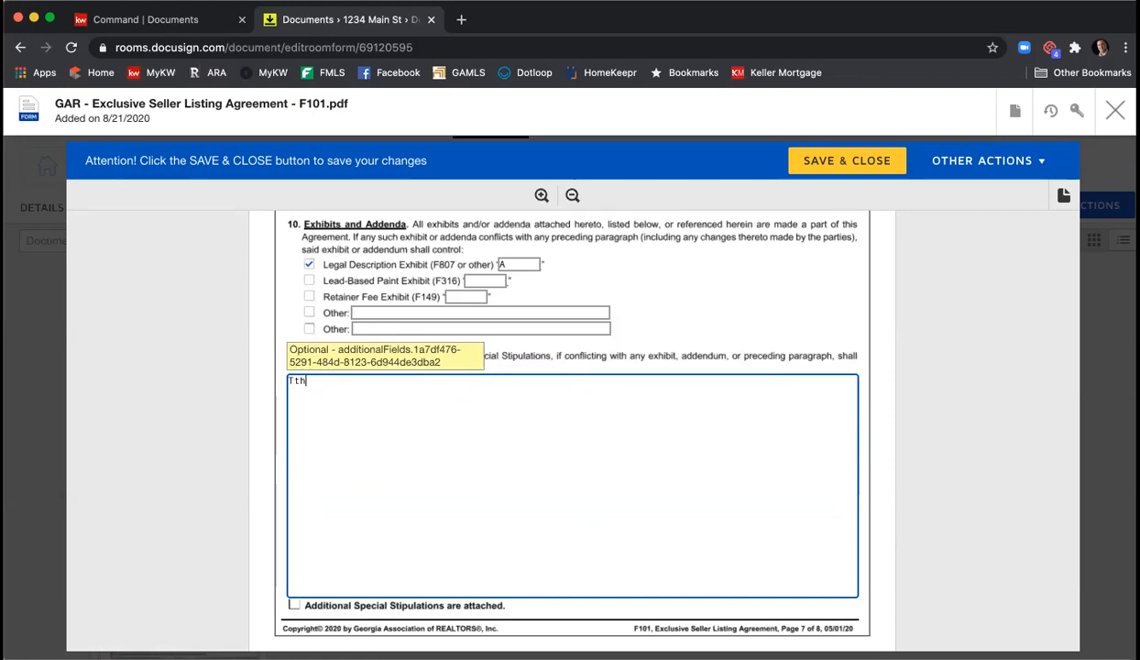
pyautogui.write('Type thos')
pyautogui.write('e special s')
pyautogui.write('tup')
pyautogui.press('BackSpace')
pyautogui.press('BackSpace')
pyautogui.write('ips here.')
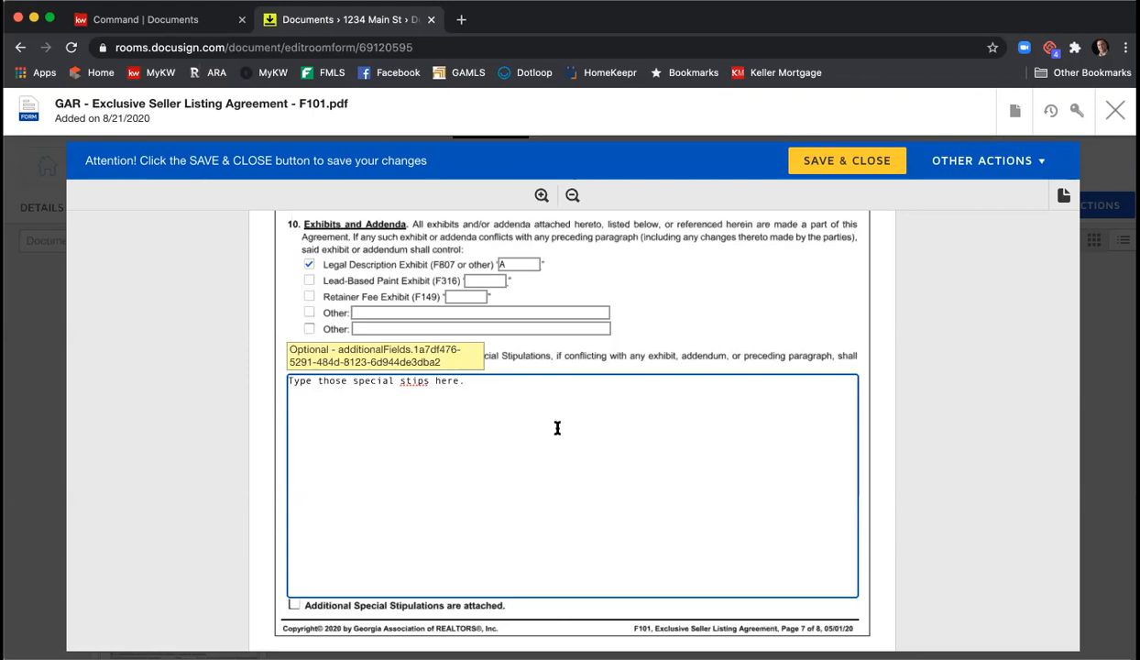
pyautogui.scroll(-2, 927, 400)
# - Enter the licensee's phone and fax numbers
pyautogui.scroll(-8, 929, 402)
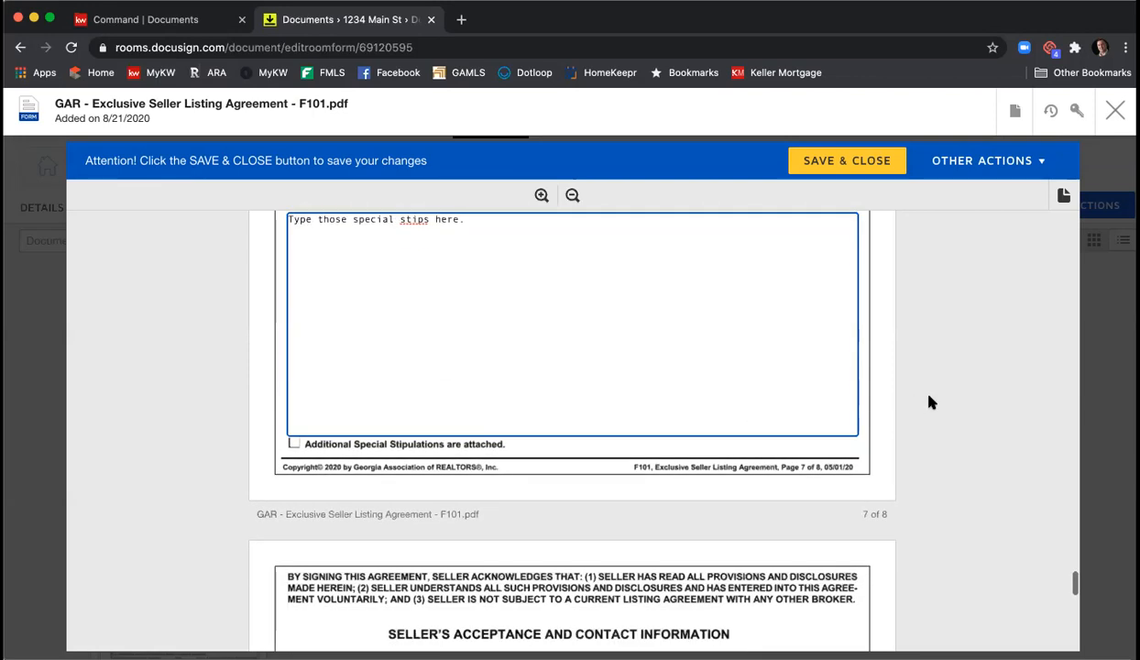
pyautogui.scroll(3, 928, 401)
pyautogui.scroll(-3, 928, 404)
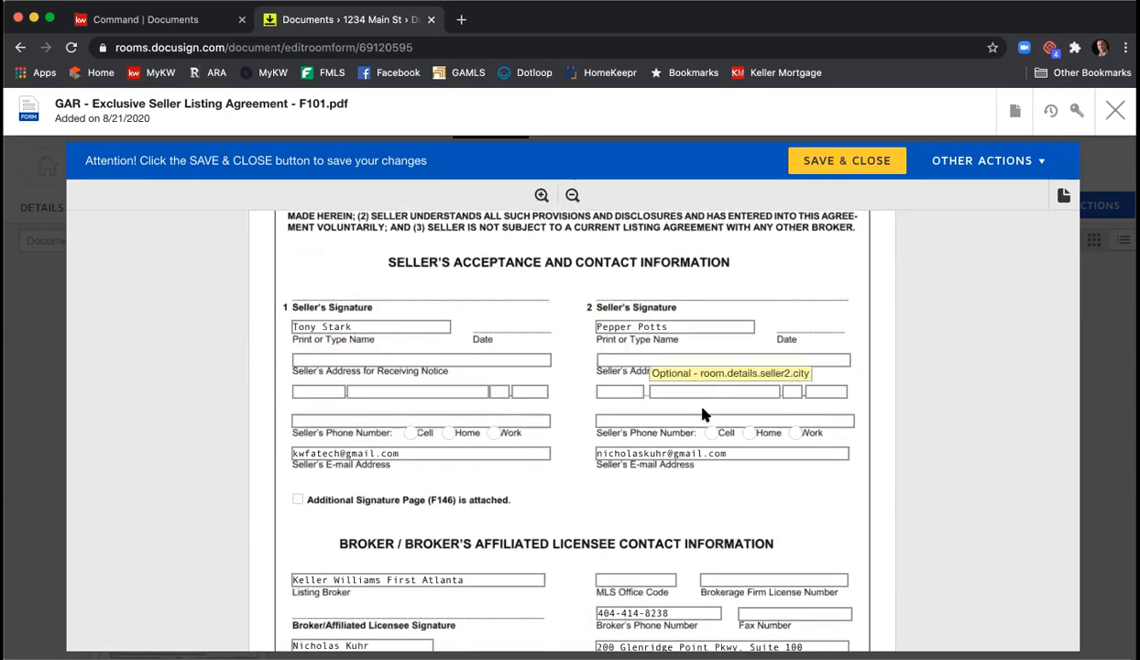
pyautogui.scroll(-4, 865, 382)
pyautogui.scroll(-2, 867, 383)
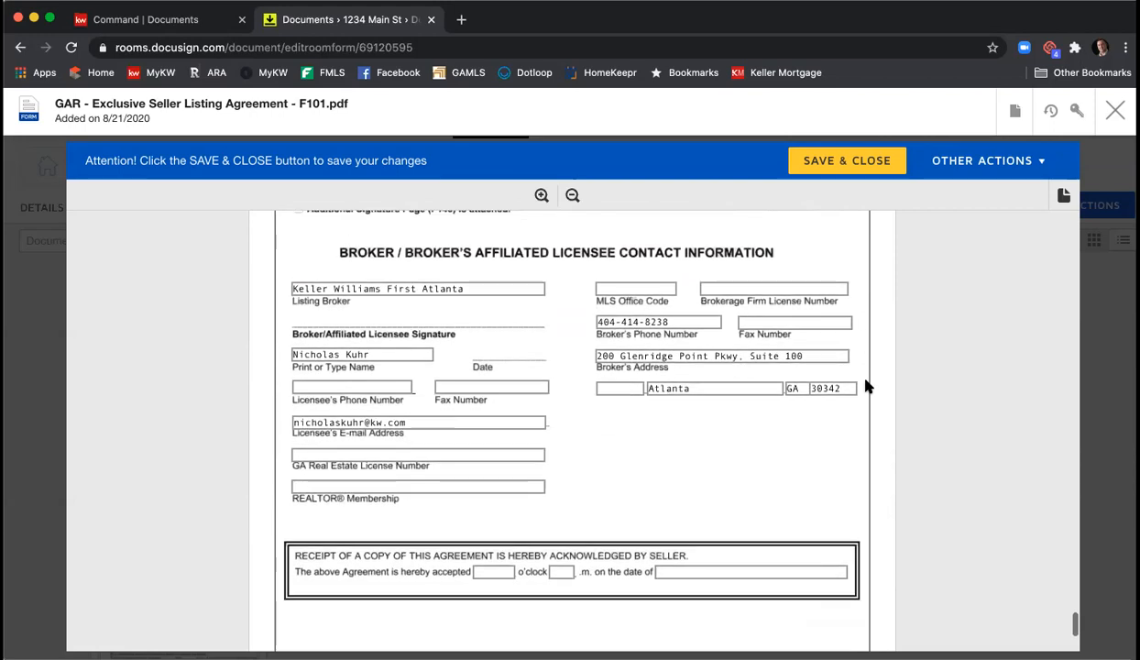
pyautogui.scroll(1, 864, 388)
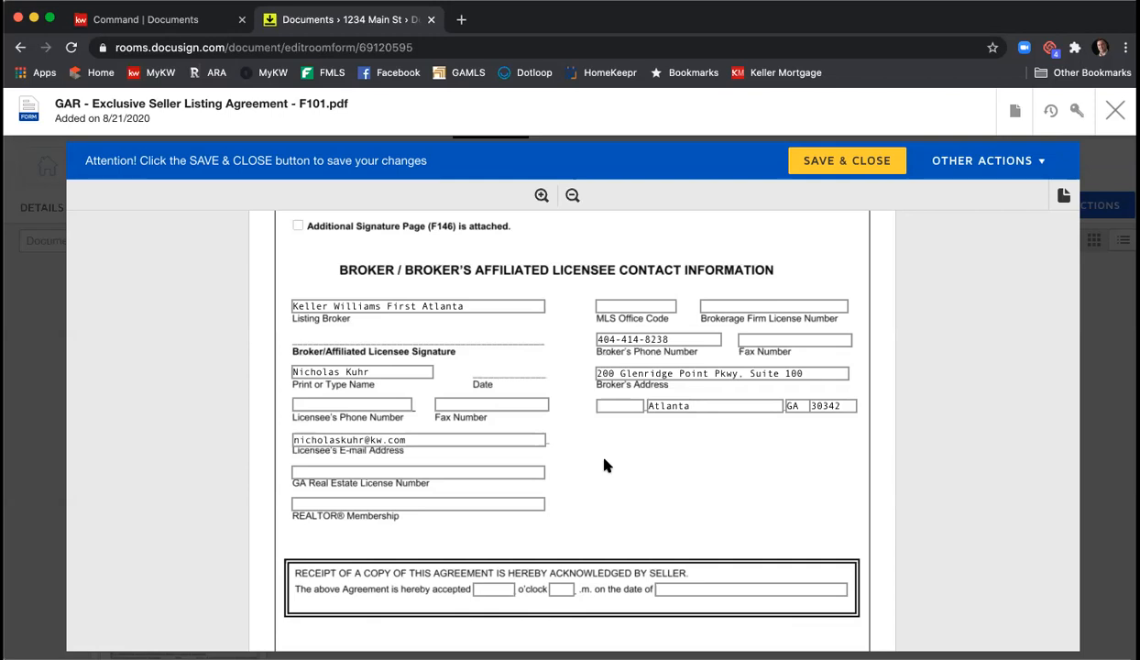
pyautogui.click(347, 403)
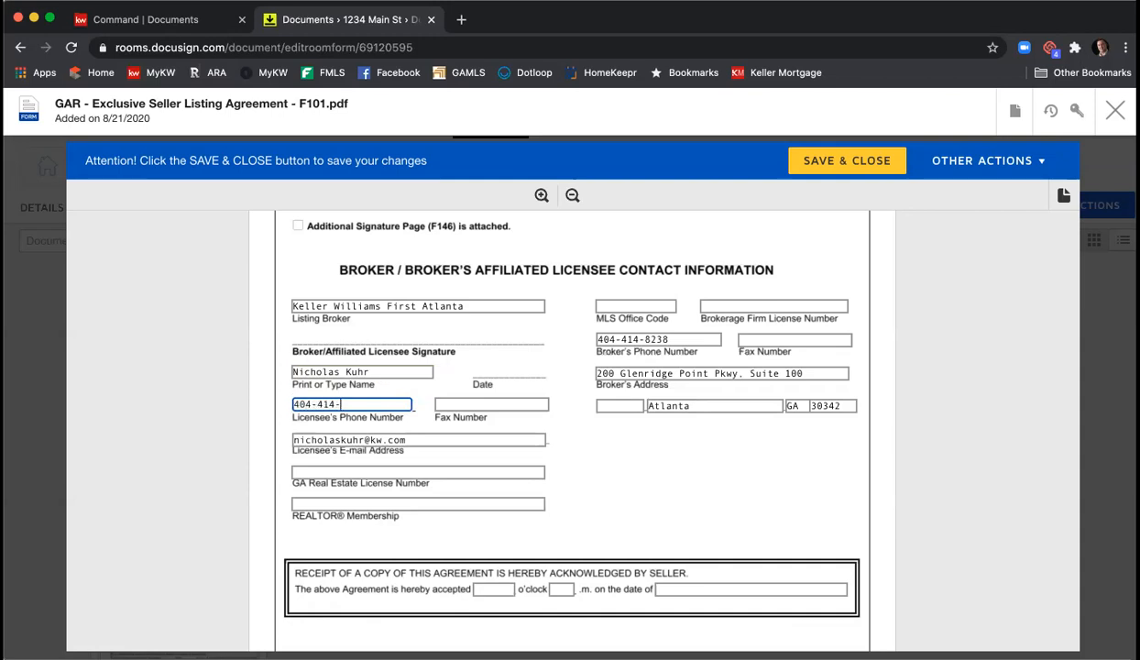
pyautogui.press('Tab')
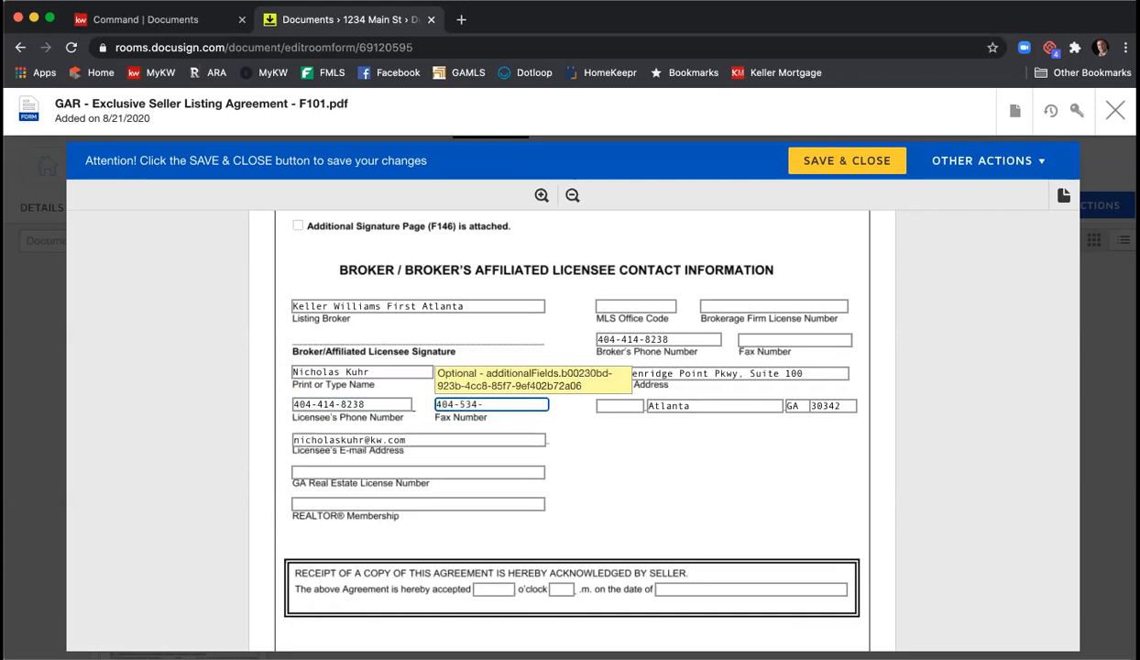
# - Enter the GA Real Estate License Number and REALTOR Membership 'Atlanta'
pyautogui.click(490, 470)
pyautogui.write('379849')
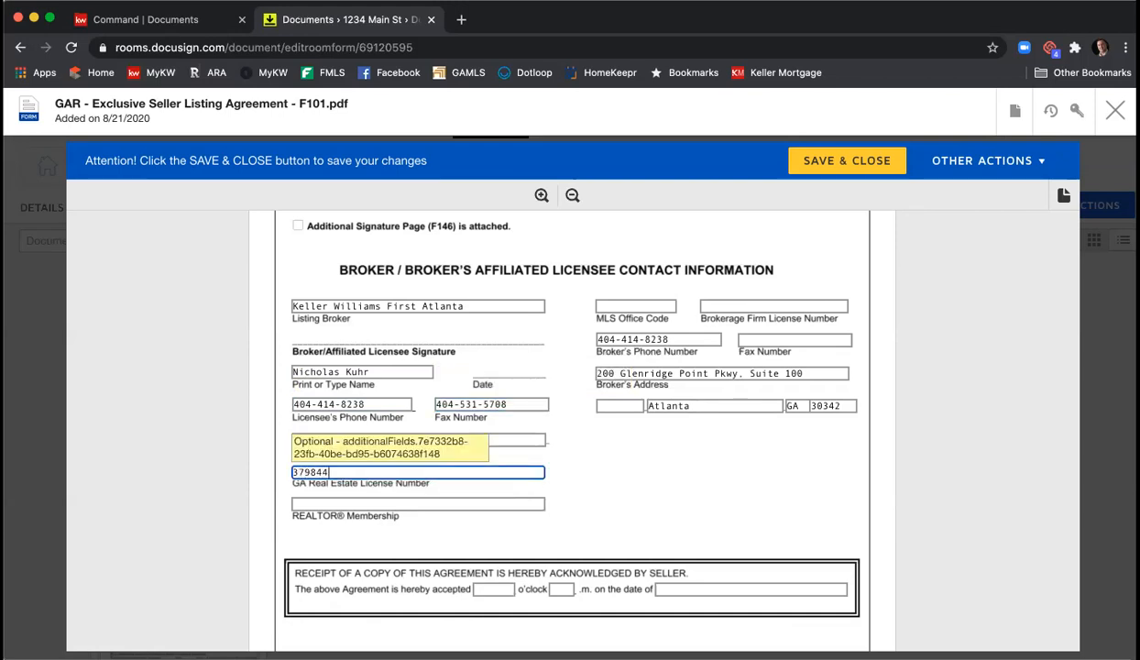
pyautogui.click(483, 502)
pyautogui.write('Atlanta')
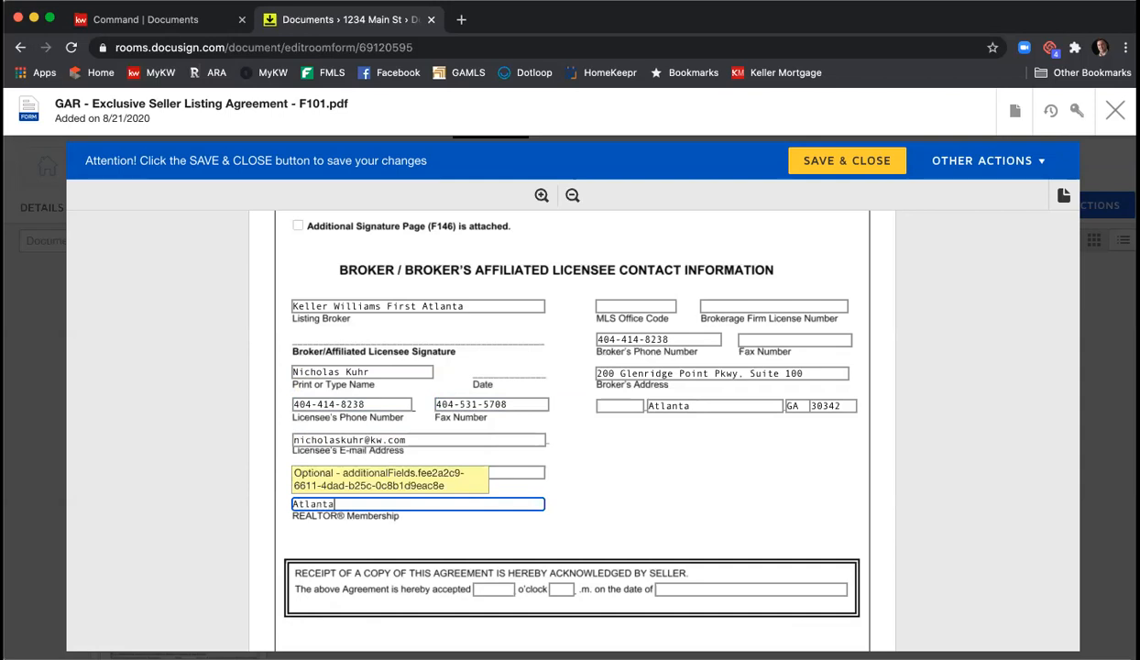
# - Enter MLS Office Code WKFA01, the Brokerage Firm License Number and the broker's fax
pyautogui.click(622, 307)
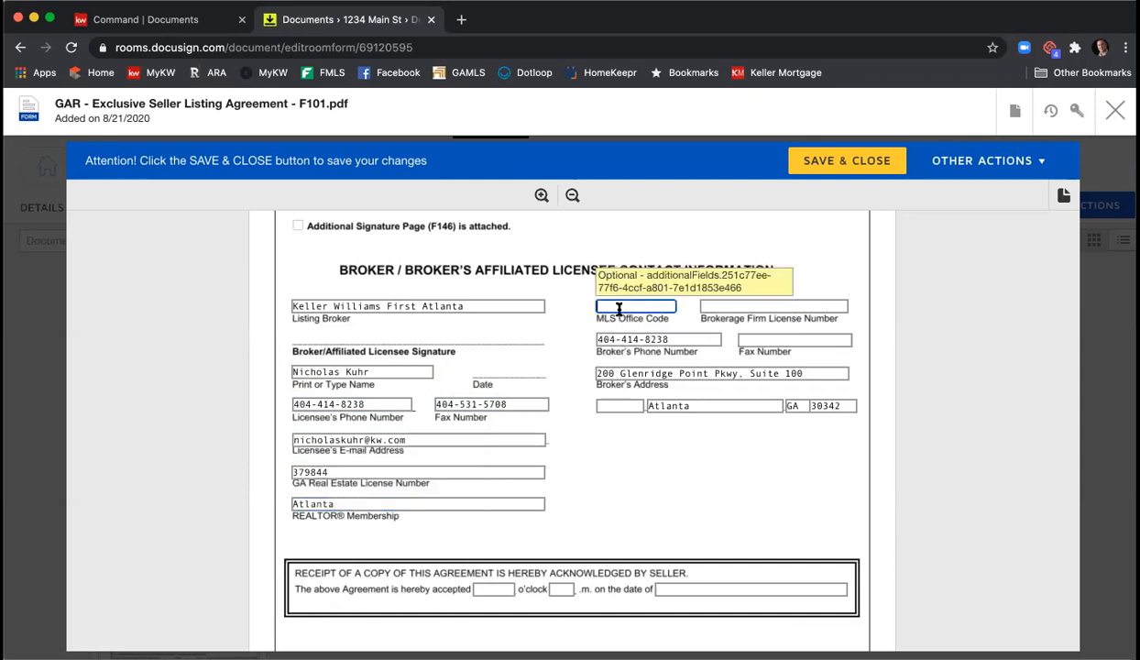
pyautogui.write('WKF')
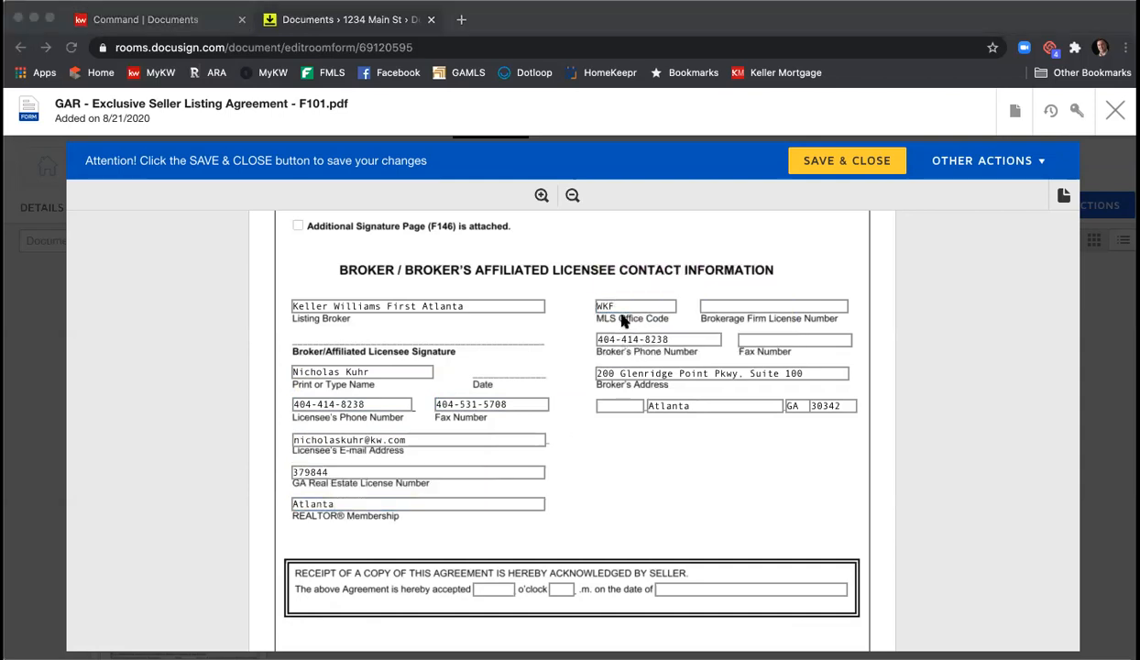
pyautogui.click(616, 306)
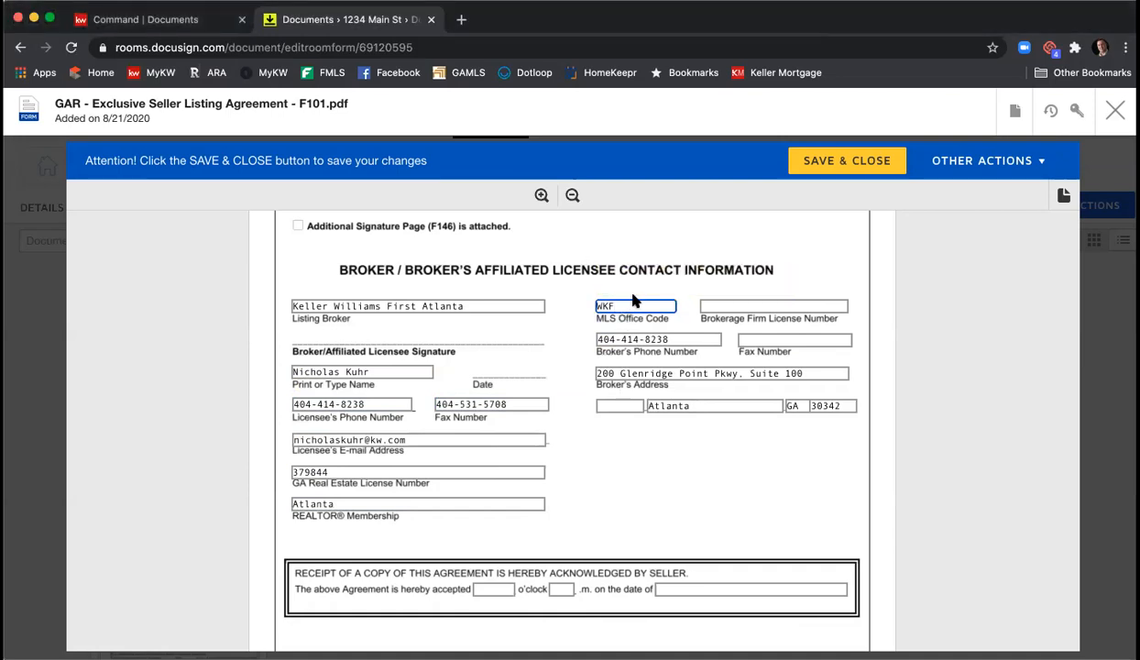
pyautogui.write('A01')
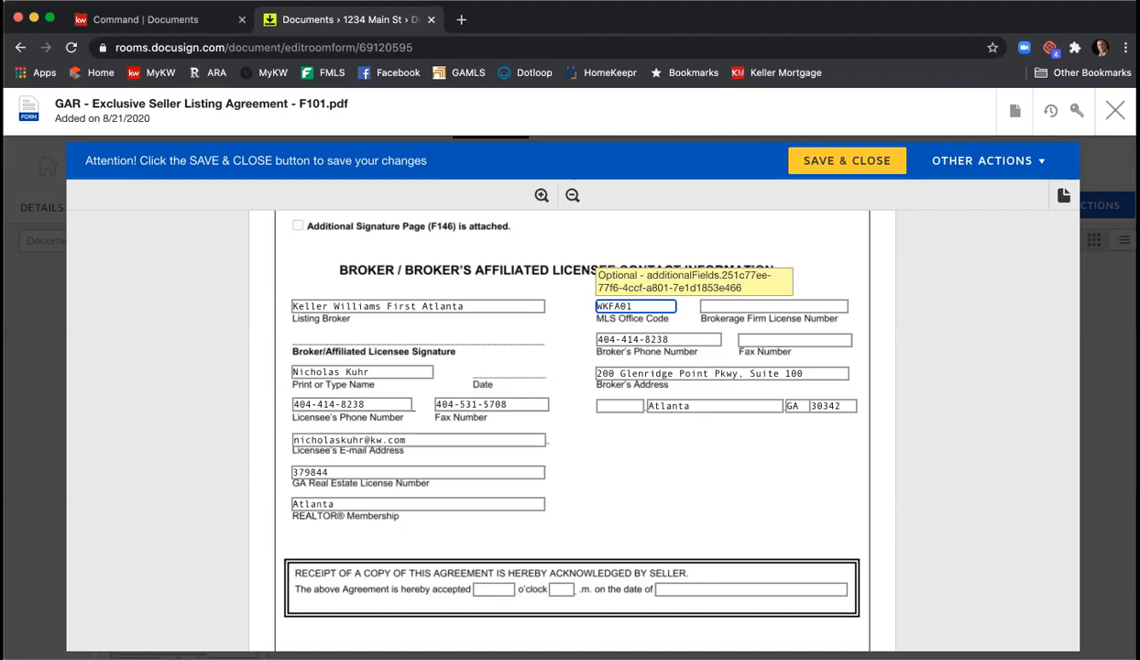
pyautogui.press('Tab')
pyautogui.write('H')
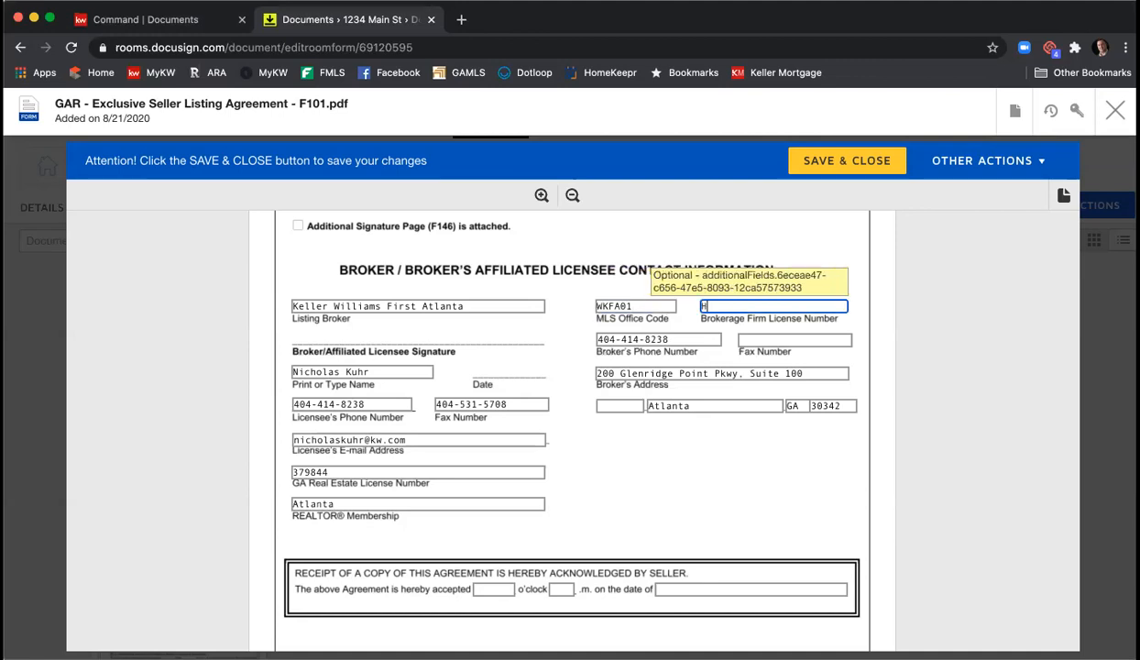
pyautogui.write('-33313')
pyautogui.click(766, 340)
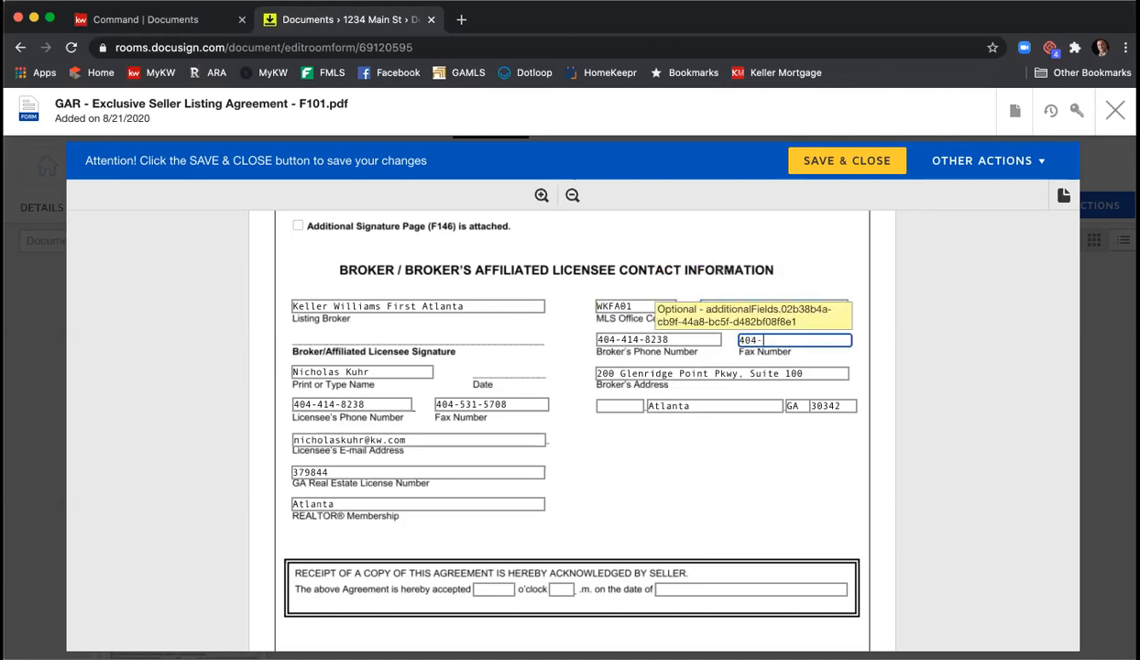
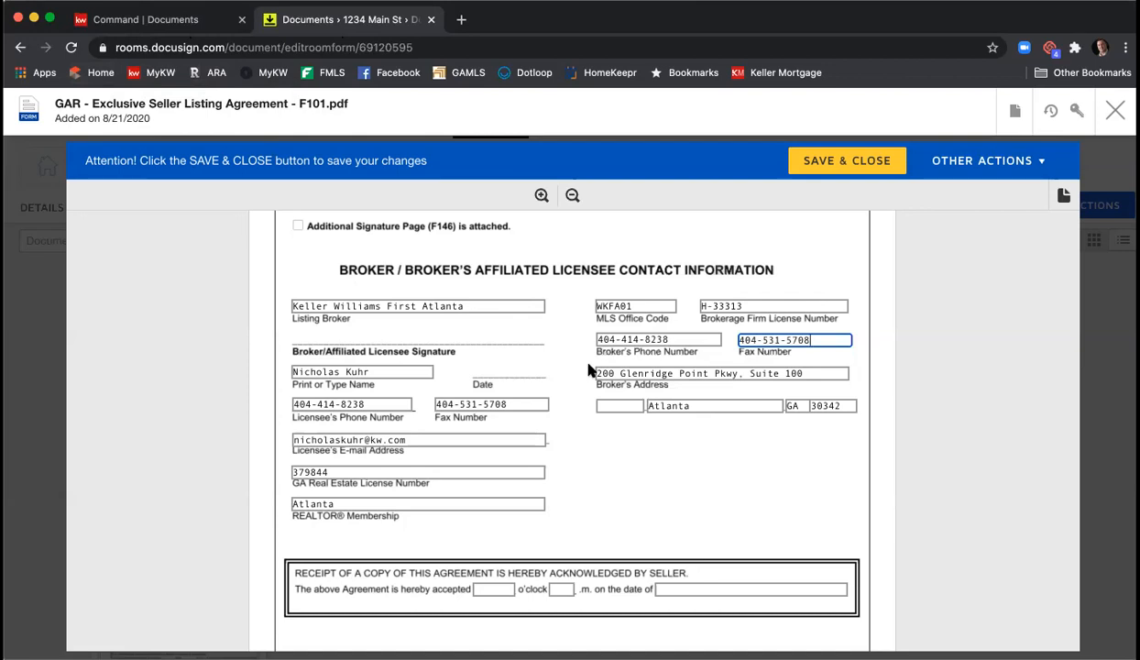
pyautogui.scroll(-2, 589, 371)
pyautogui.scroll(-3, 589, 371)
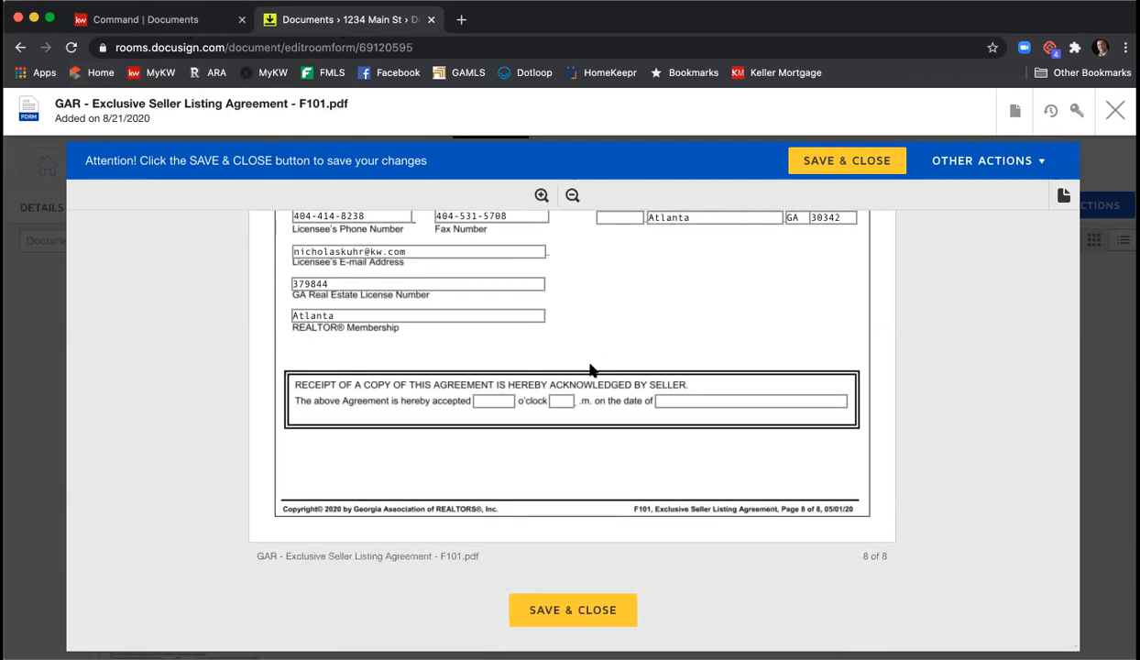
# - Save and close the Exclusive Seller Listing Agreement F101
pyautogui.click(565, 609)
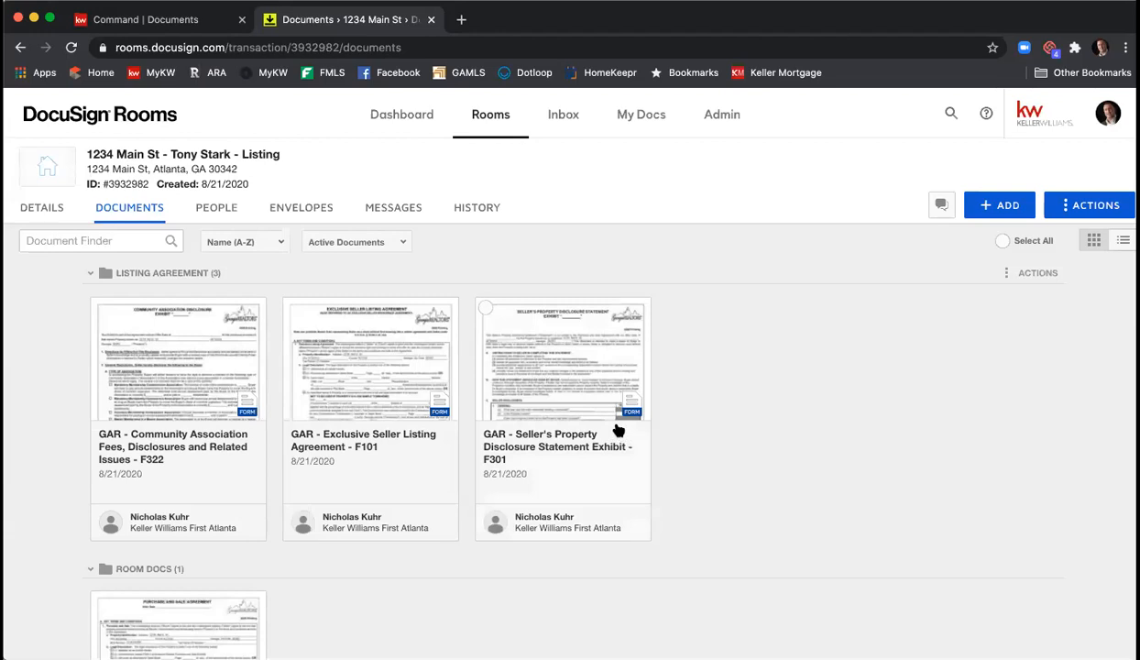
# - Open the Seller's Property Disclosure Statement Exhibit F301 and scroll through to its last page
pyautogui.click(592, 386)
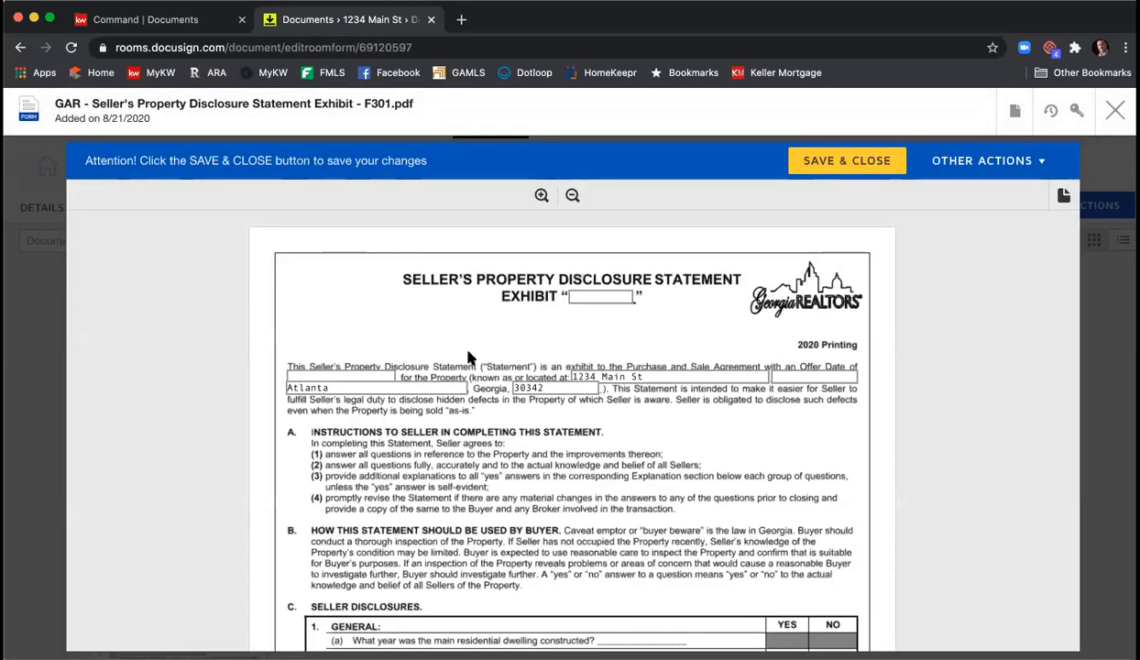
pyautogui.scroll(-2, 573, 374)
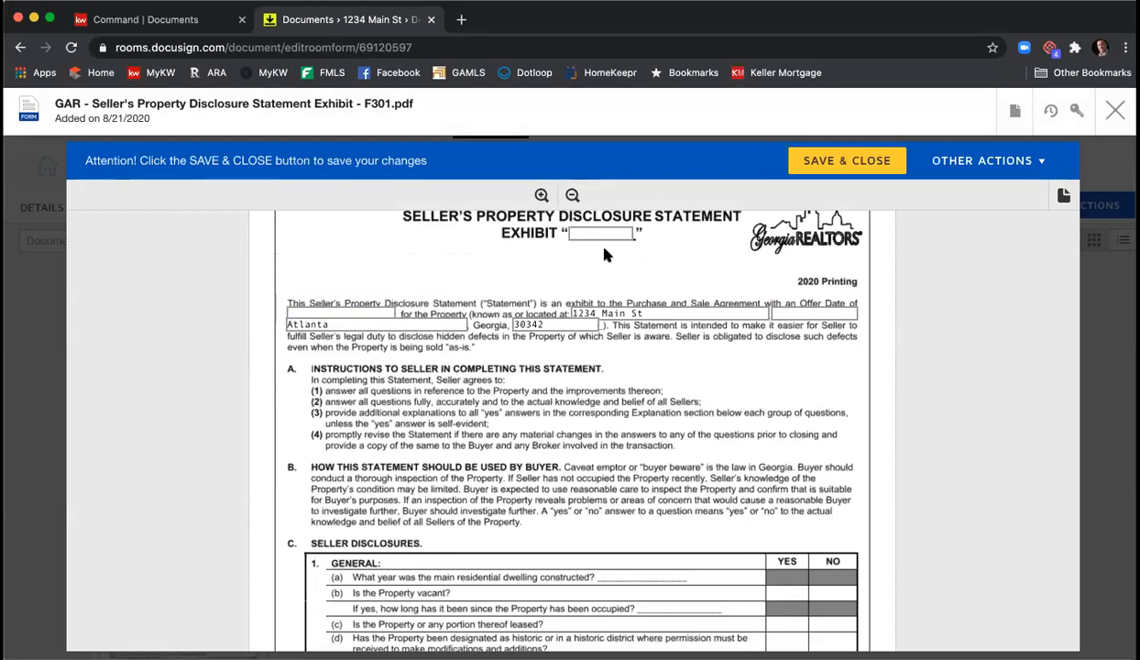
pyautogui.scroll(1, 586, 236)
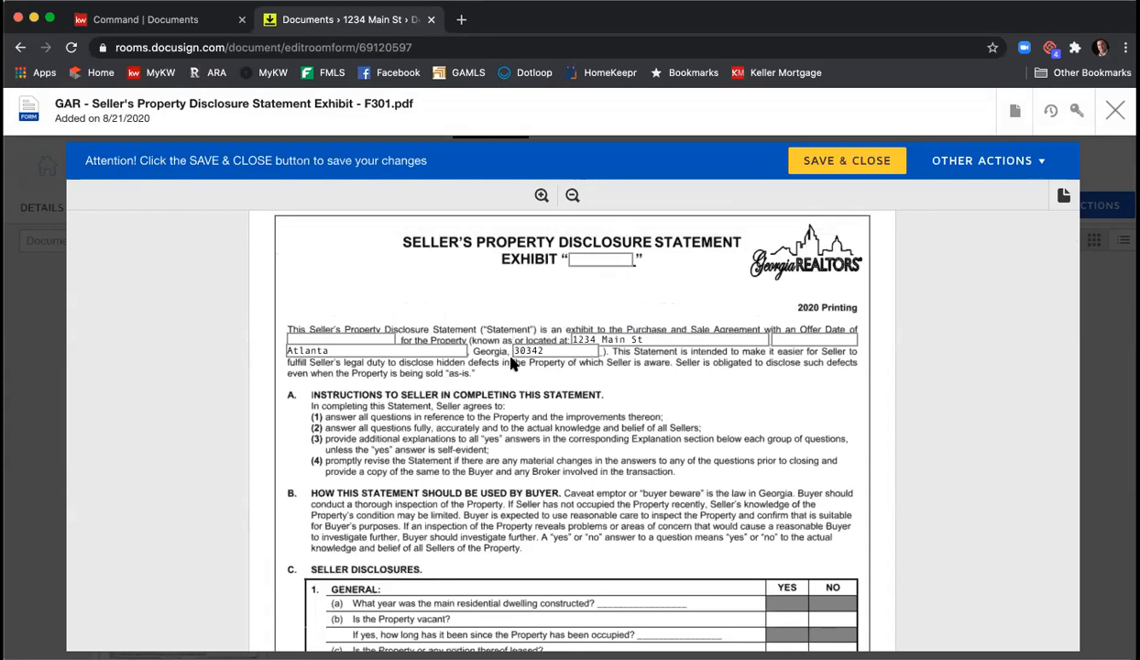
pyautogui.scroll(-3, 509, 363)
pyautogui.scroll(-2, 435, 417)
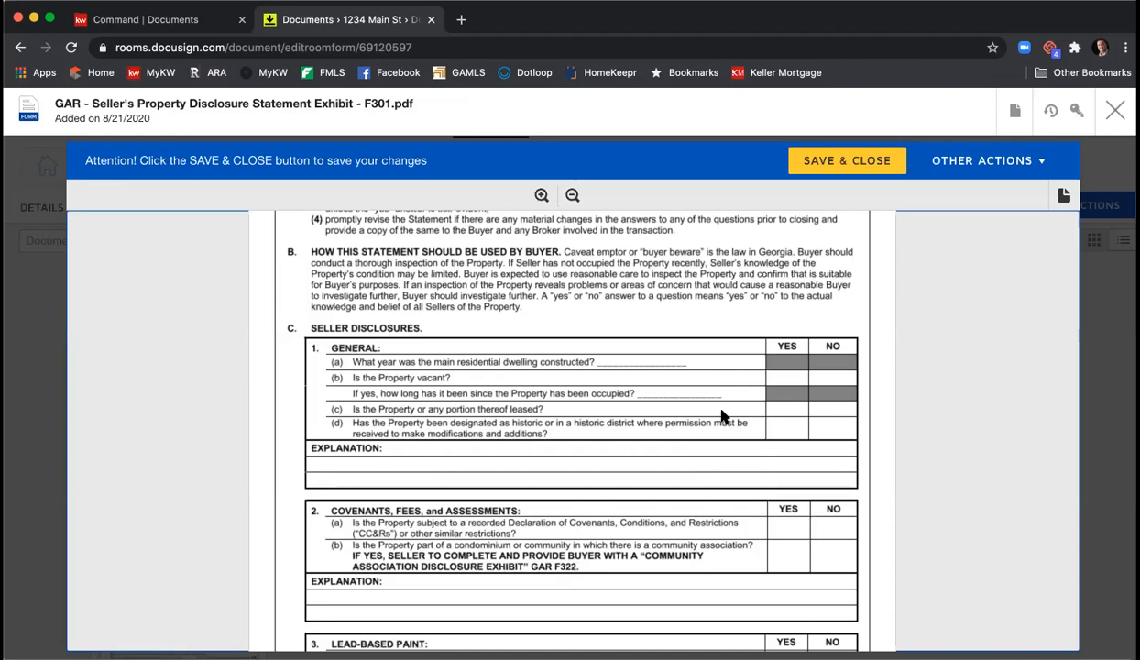
pyautogui.scroll(1, 586, 376)
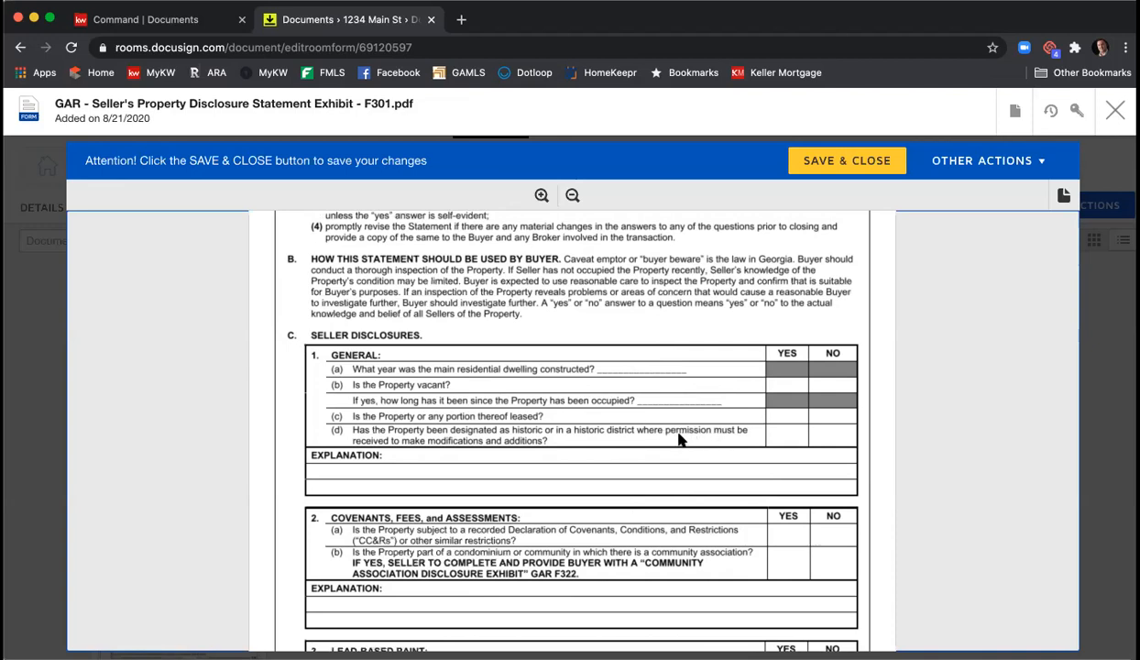
pyautogui.scroll(3, 619, 371)
pyautogui.scroll(-6, 619, 371)
pyautogui.scroll(-8, 619, 370)
pyautogui.scroll(1, 617, 372)
pyautogui.scroll(-15, 616, 372)
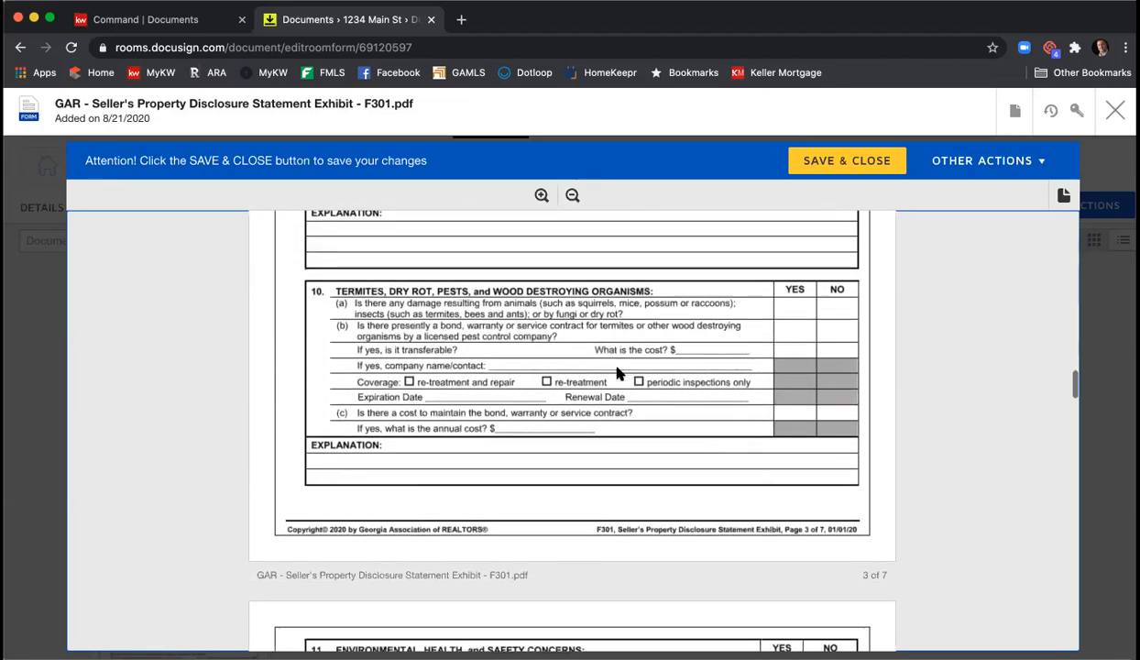
pyautogui.scroll(-15, 619, 374)
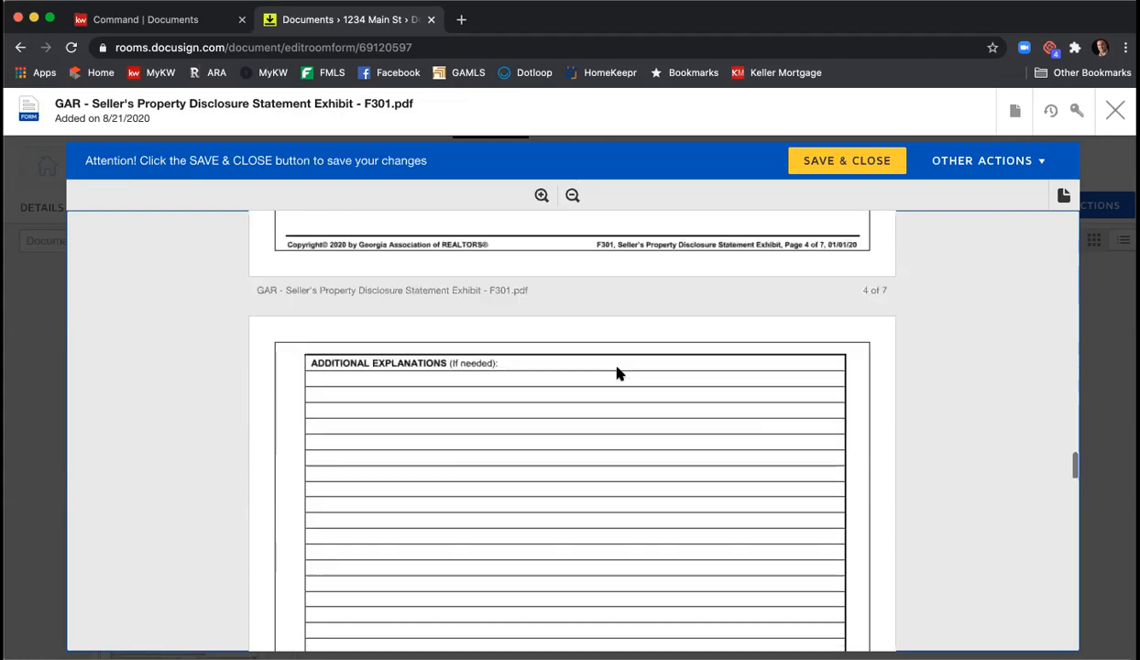
pyautogui.scroll(-20, 619, 374)
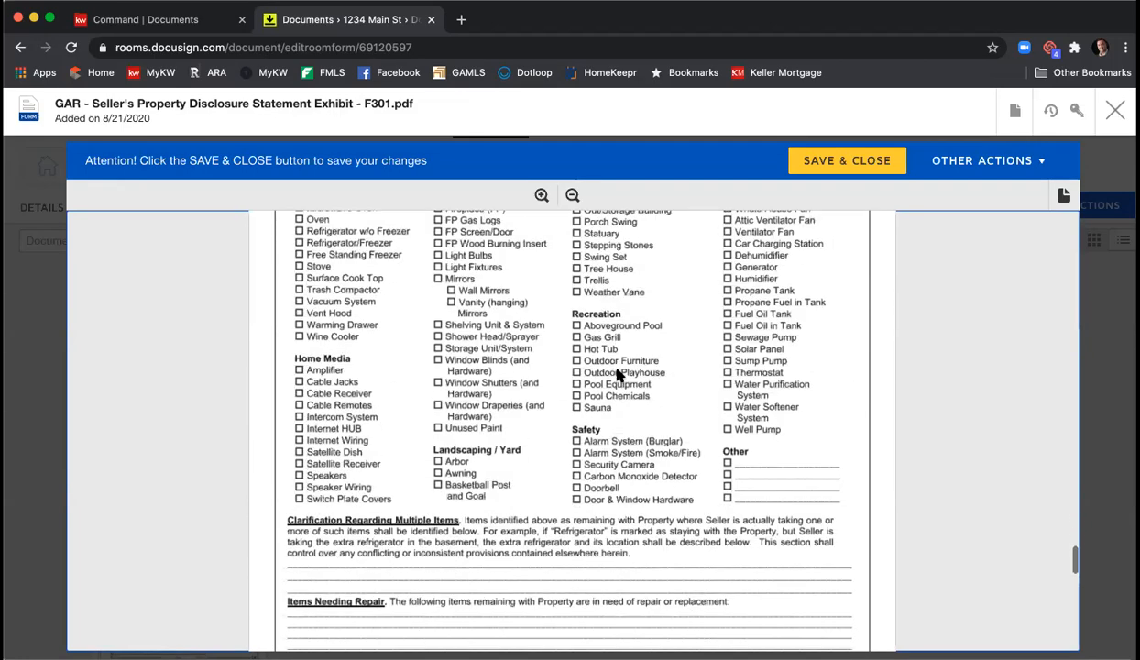
pyautogui.scroll(-5, 617, 374)
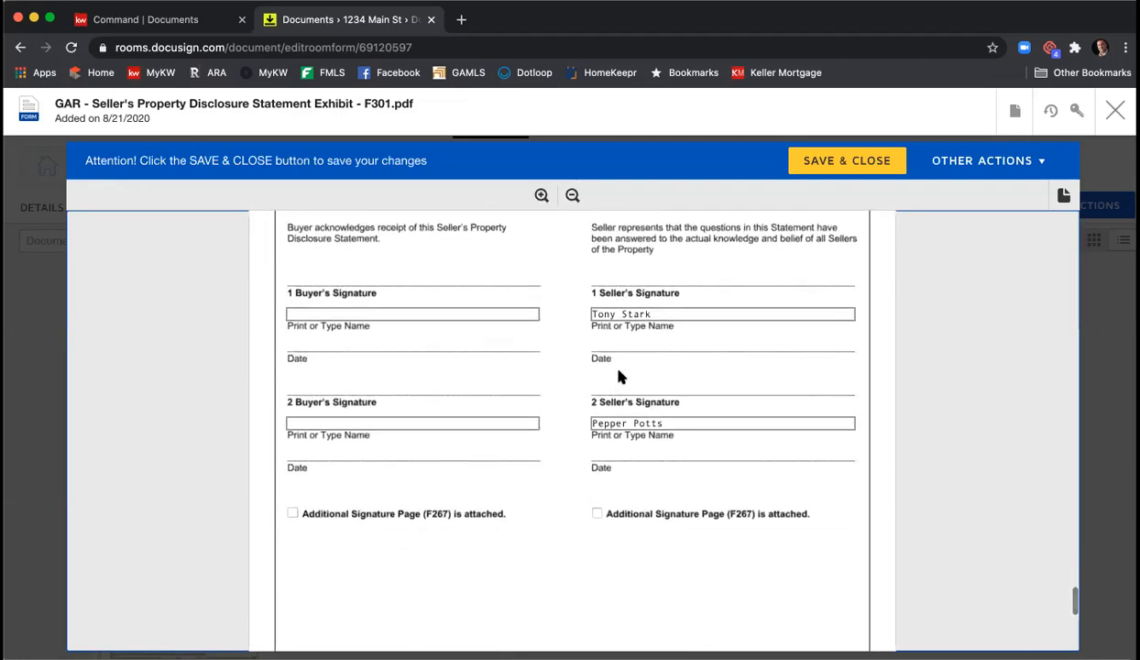
pyautogui.scroll(2, 619, 368)
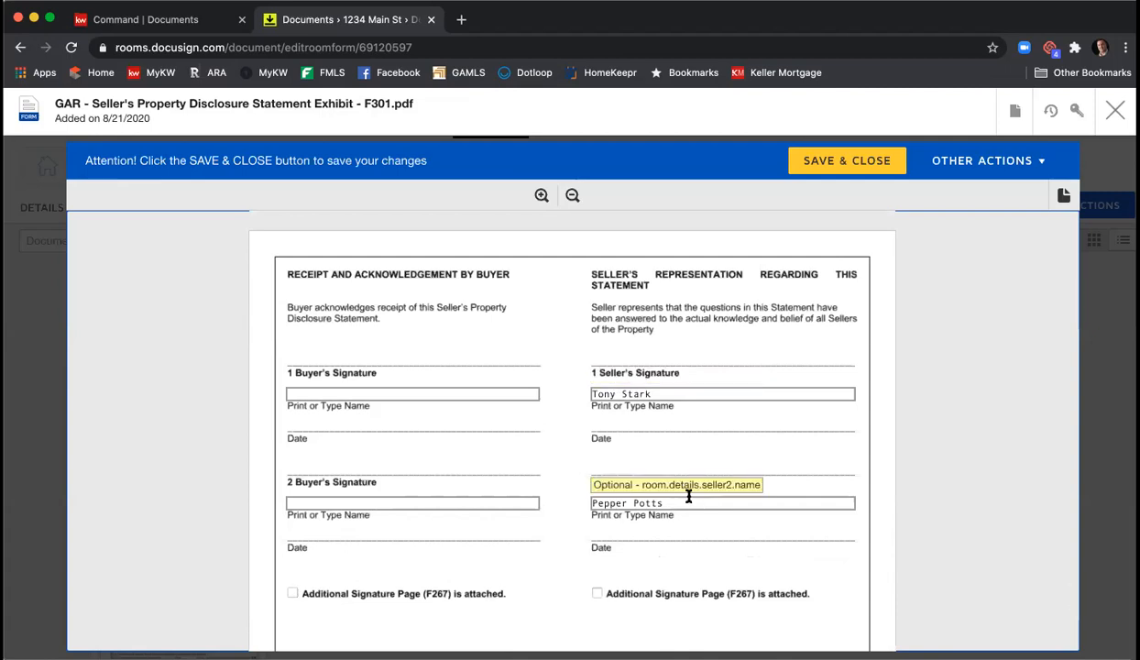
pyautogui.scroll(-8, 716, 483)
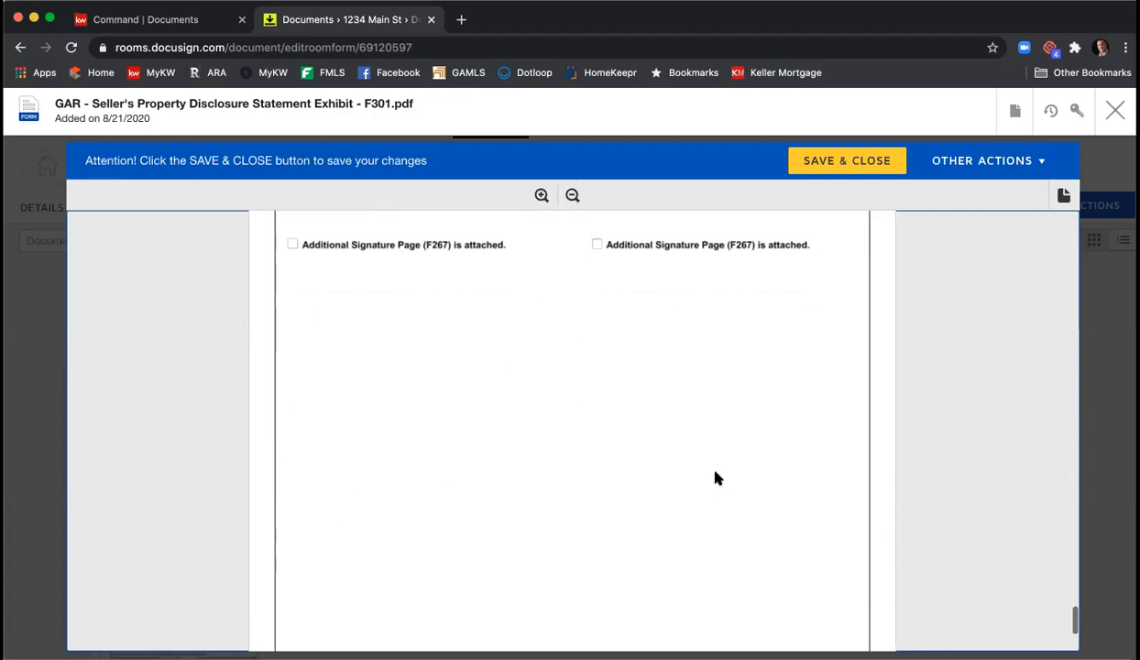
# - Save and close the F301 disclosure statement form
pyautogui.click(594, 568)
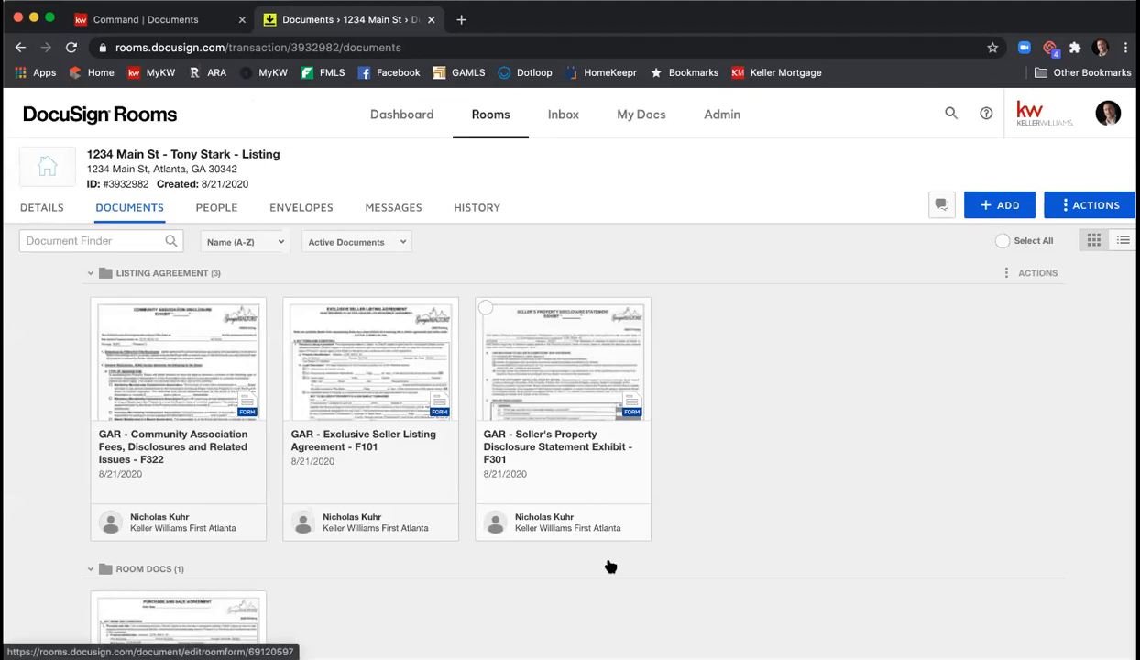
# - Open the Community Association Fees F322 form and scroll to the bottom of page 3
pyautogui.click(173, 352)
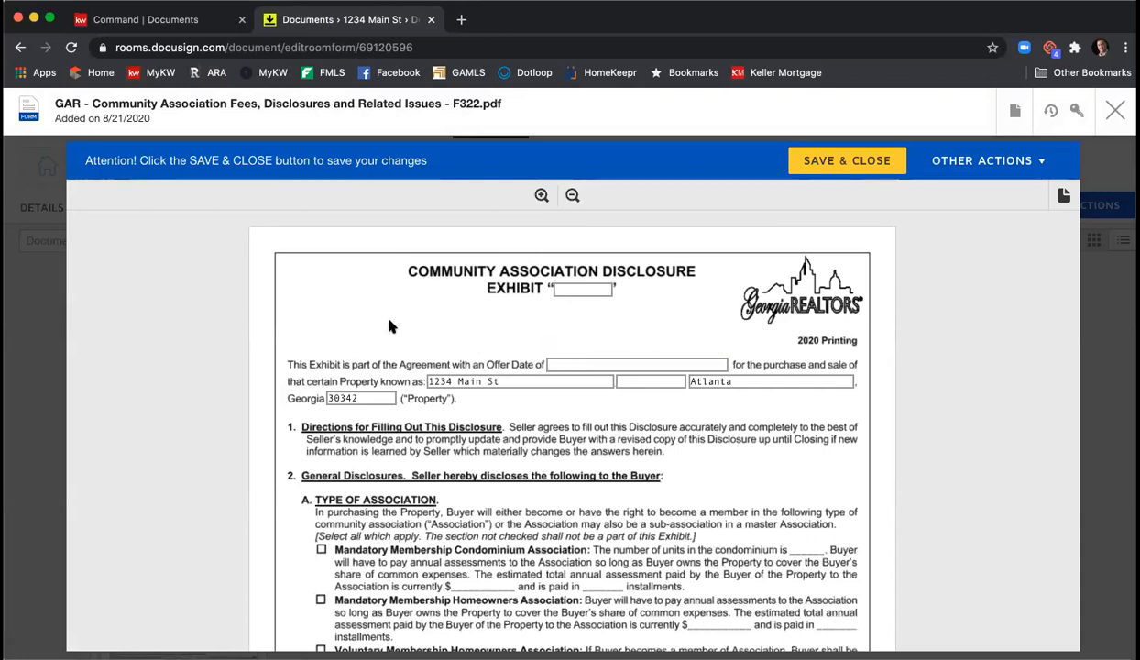
pyautogui.scroll(-4, 389, 326)
pyautogui.scroll(-2, 292, 337)
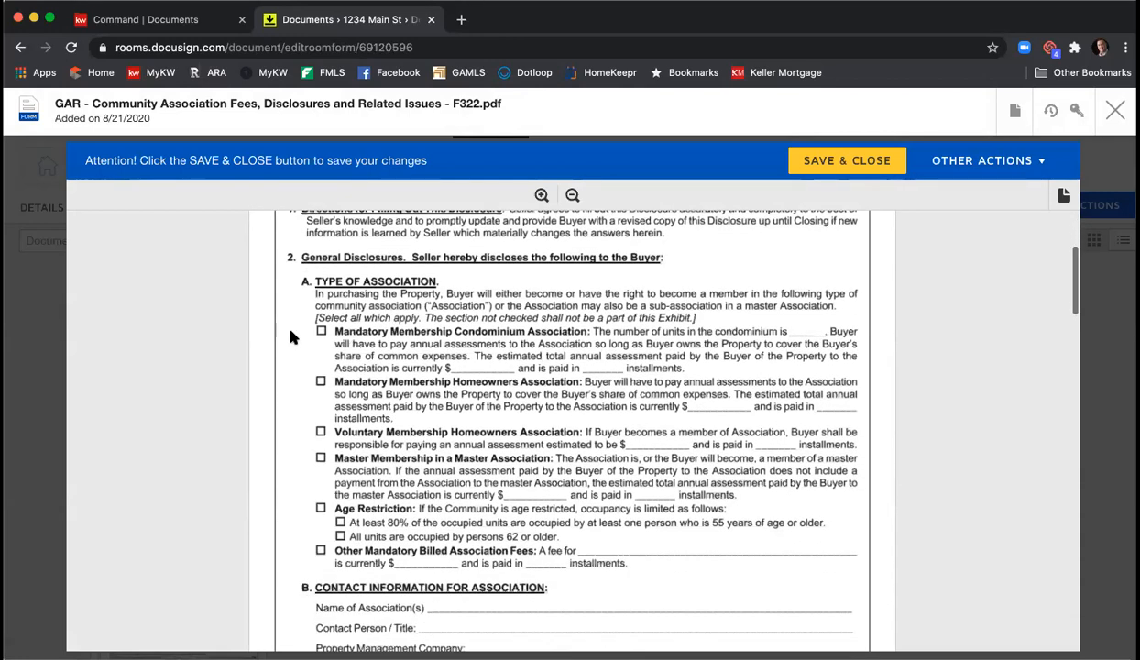
pyautogui.scroll(-2, 401, 415)
pyautogui.scroll(-6, 401, 415)
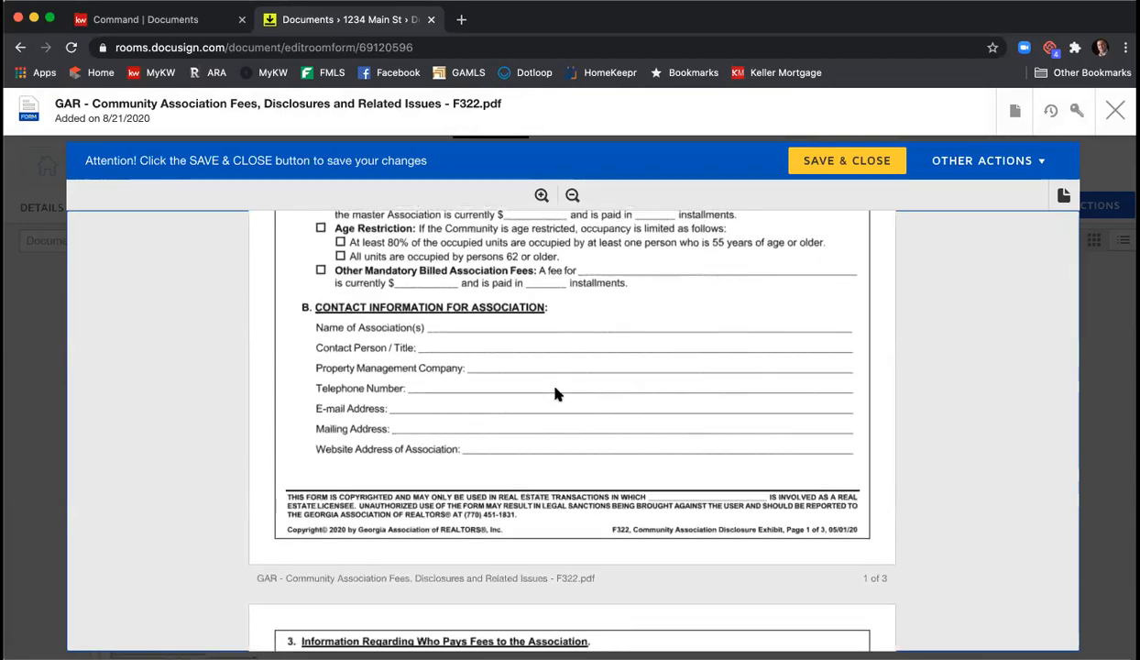
pyautogui.scroll(-15, 555, 392)
pyautogui.scroll(7, 556, 394)
pyautogui.scroll(-2, 554, 398)
pyautogui.scroll(-10, 555, 399)
pyautogui.scroll(2, 555, 399)
pyautogui.scroll(-5, 555, 399)
pyautogui.scroll(-18, 554, 401)
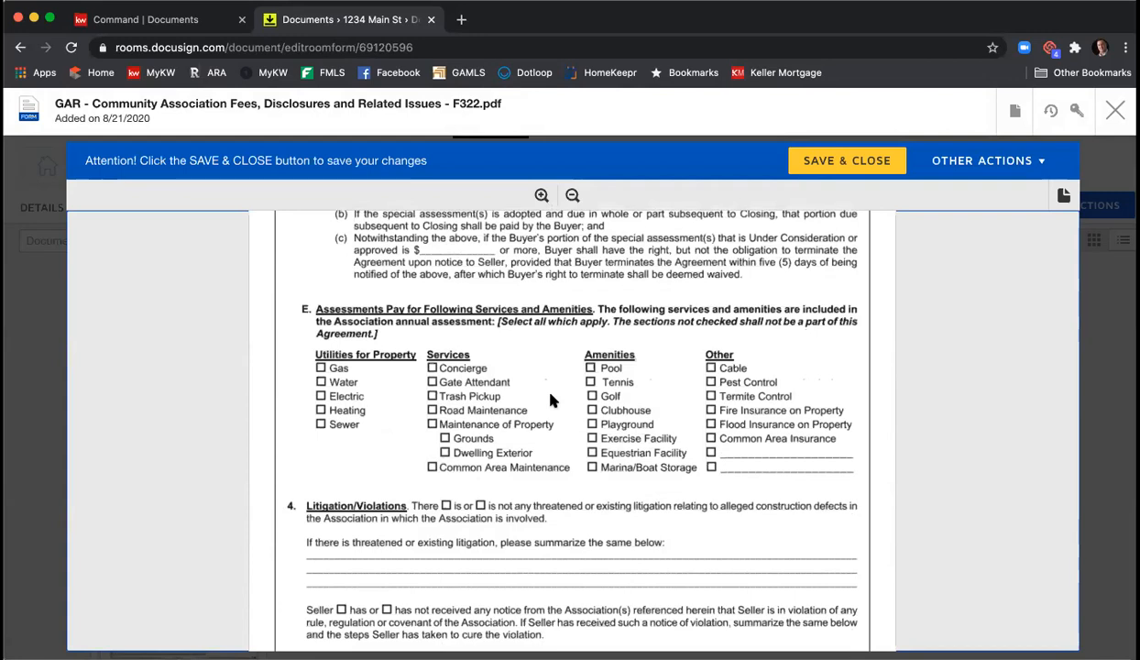
pyautogui.scroll(-11, 550, 399)
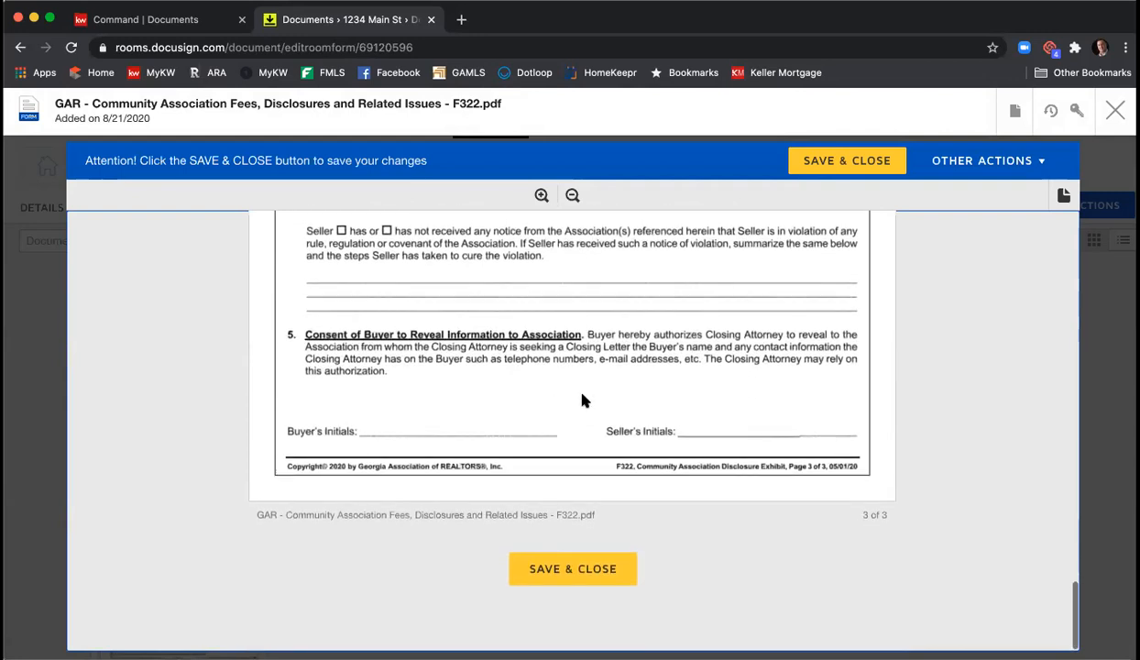
# - Save and close the F322 form and scroll the Documents list down to Room Docs
pyautogui.click(606, 570)
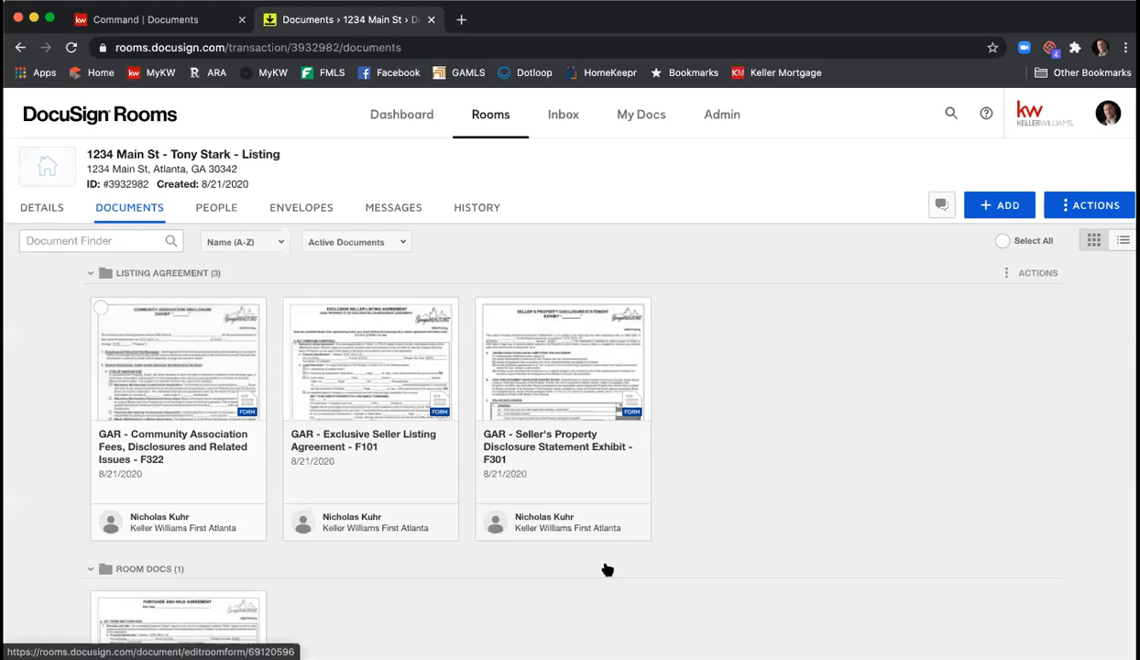
pyautogui.scroll(-4, 793, 455)
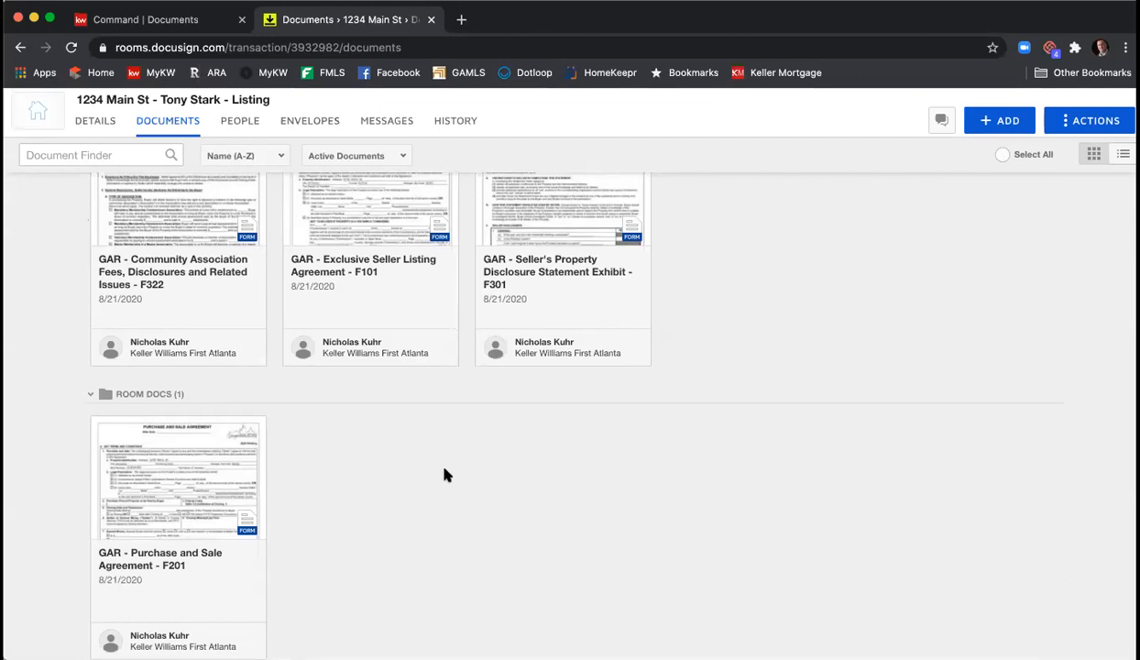
pyautogui.click(231, 477)
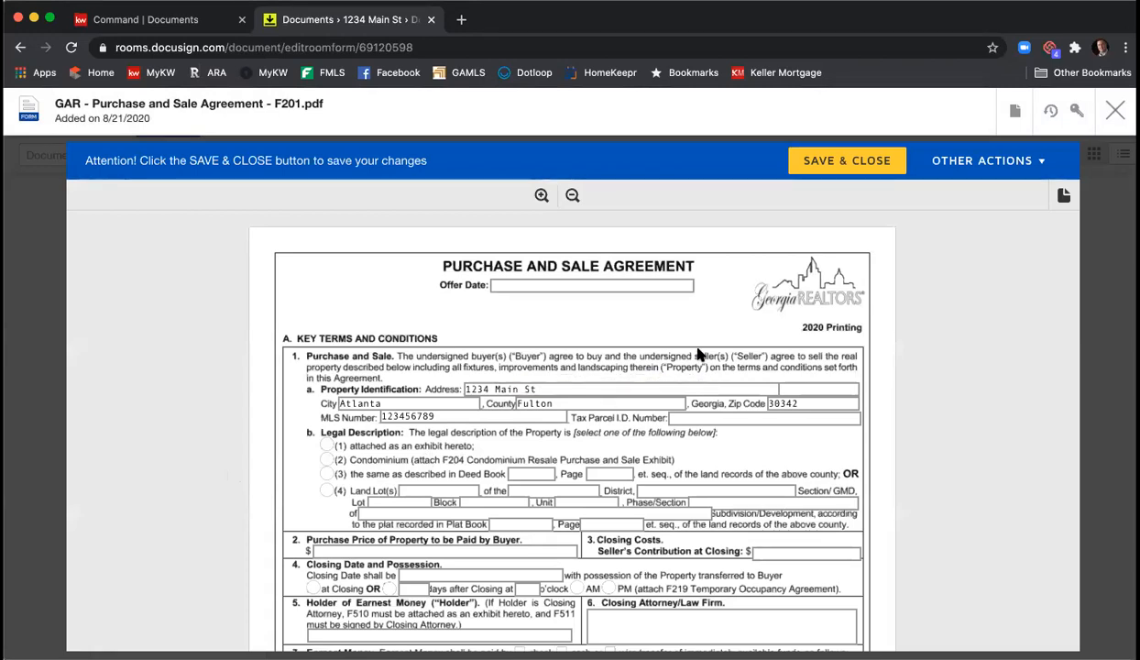
pyautogui.click(603, 282)
pyautogui.write('8/')
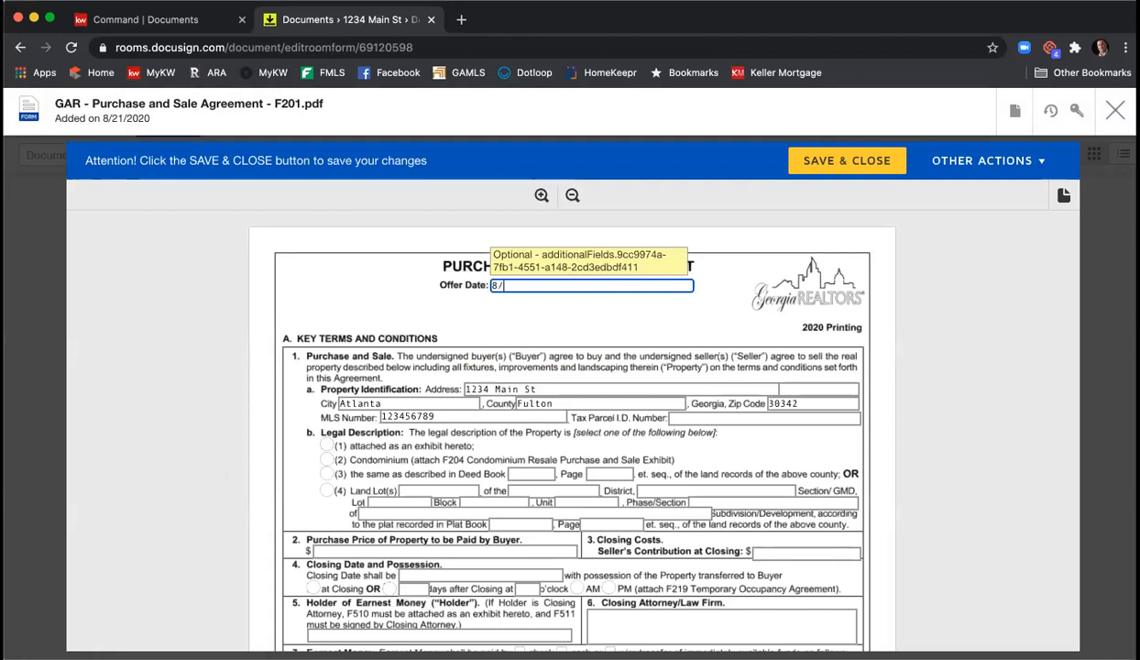
pyautogui.write('21/2020')
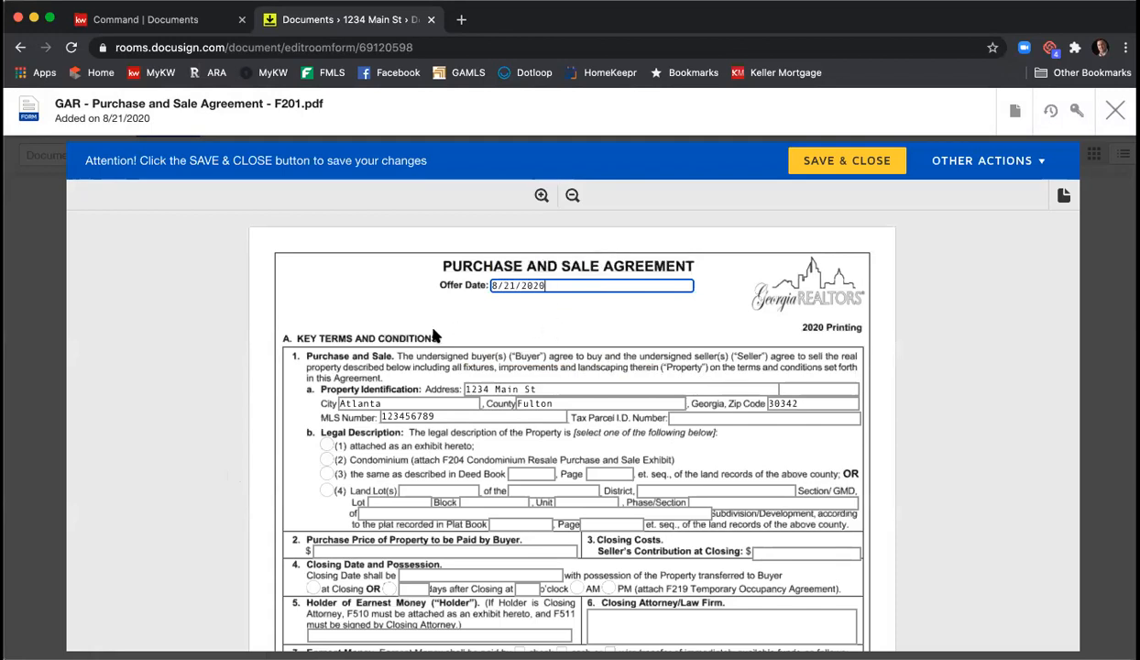
pyautogui.scroll(-1, 421, 326)
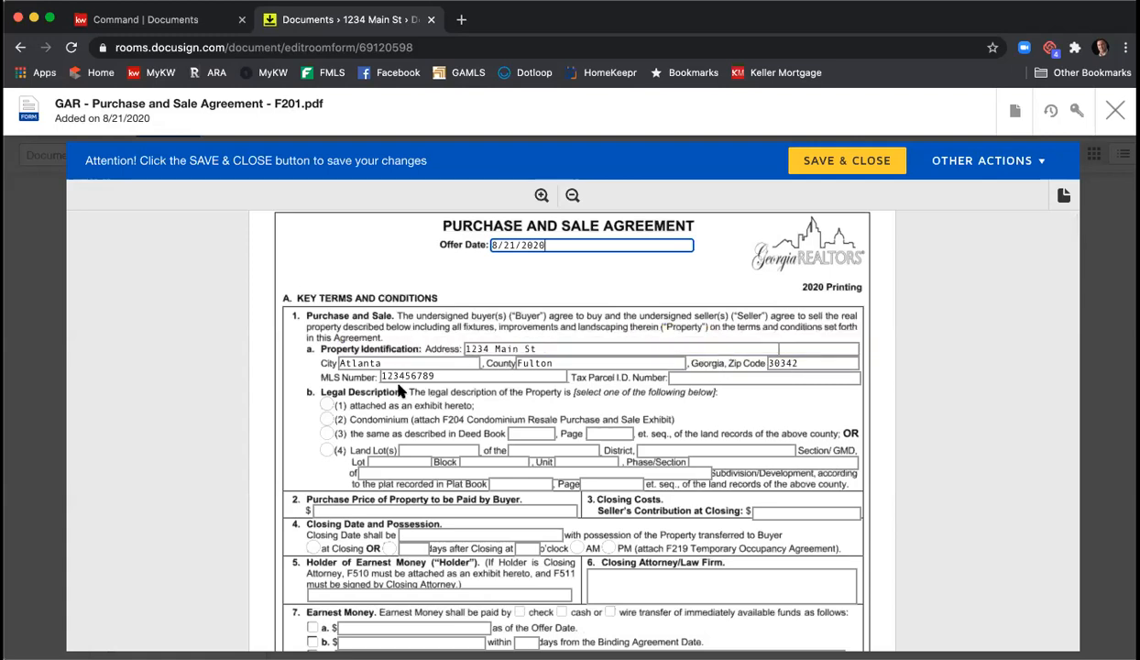
pyautogui.click(686, 376)
pyautogui.write('123-456-789')
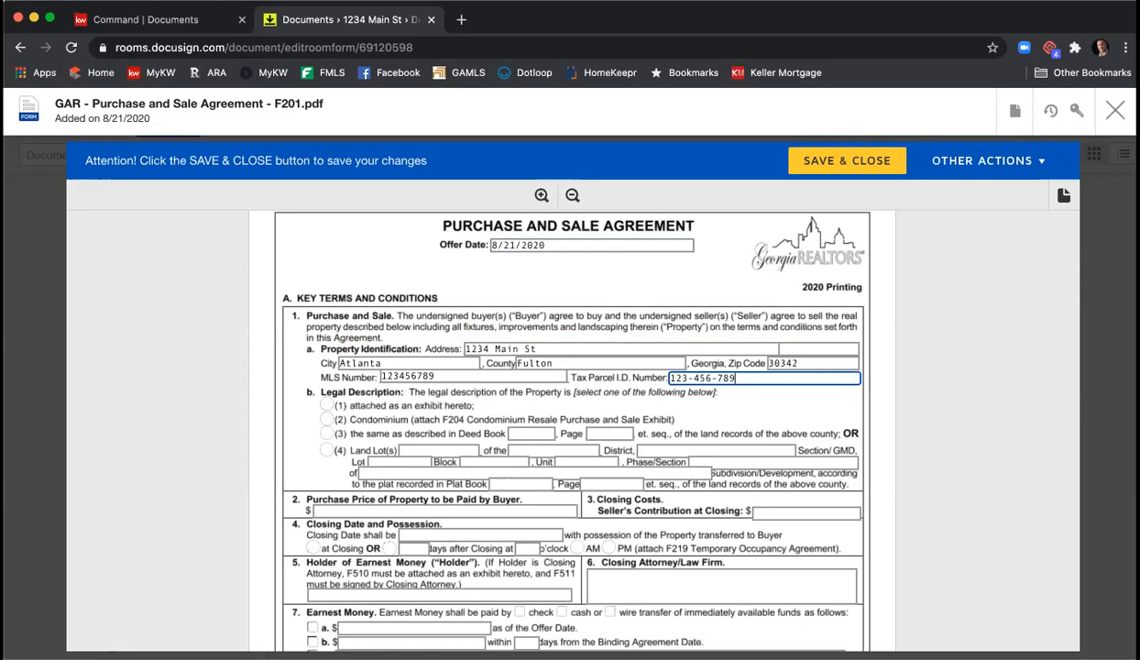
pyautogui.write('0')
pyautogui.click(328, 407)
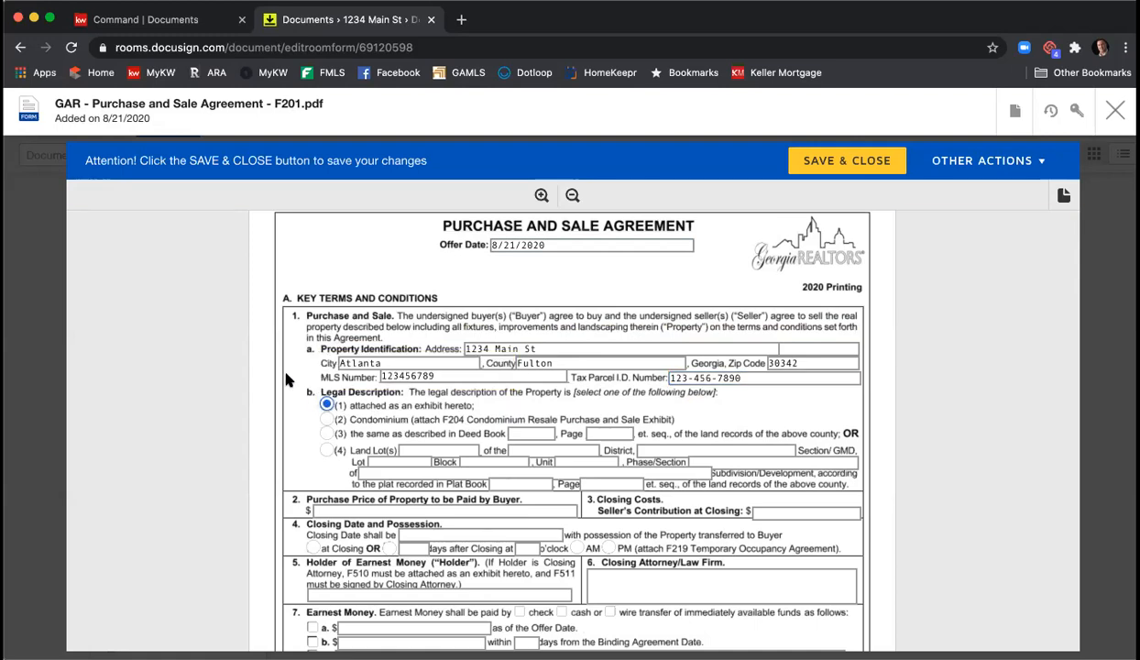
pyautogui.scroll(-3, 311, 385)
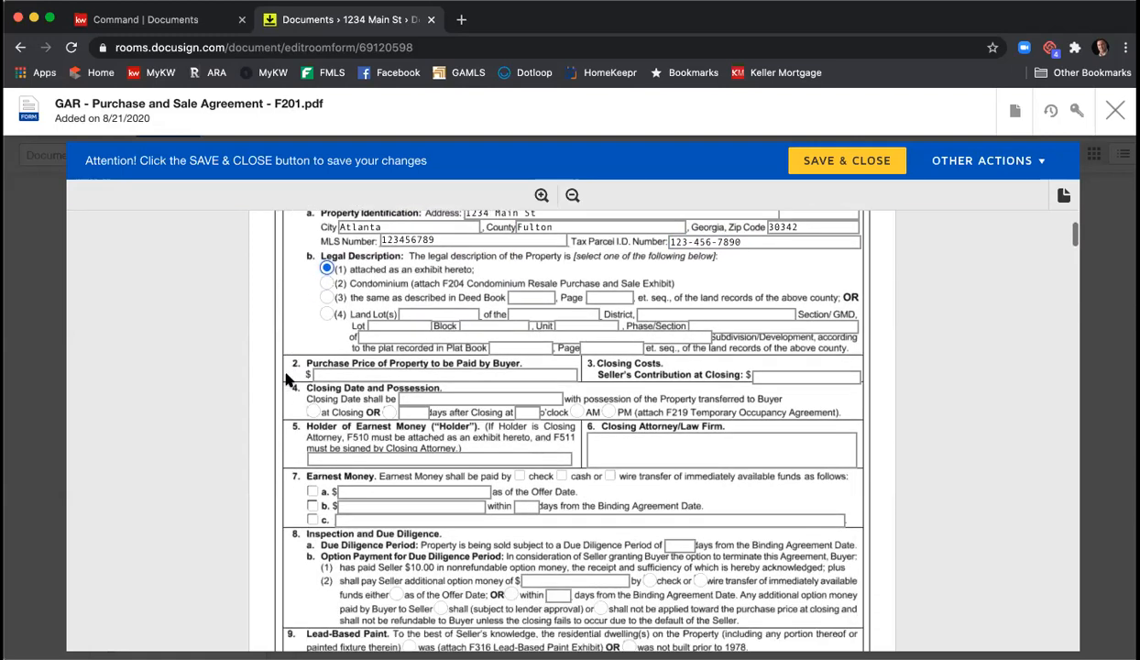
# - Set the purchase price to $425,000 and seller's contribution at closing to $5,000
pyautogui.click(369, 374)
pyautogui.write('40')
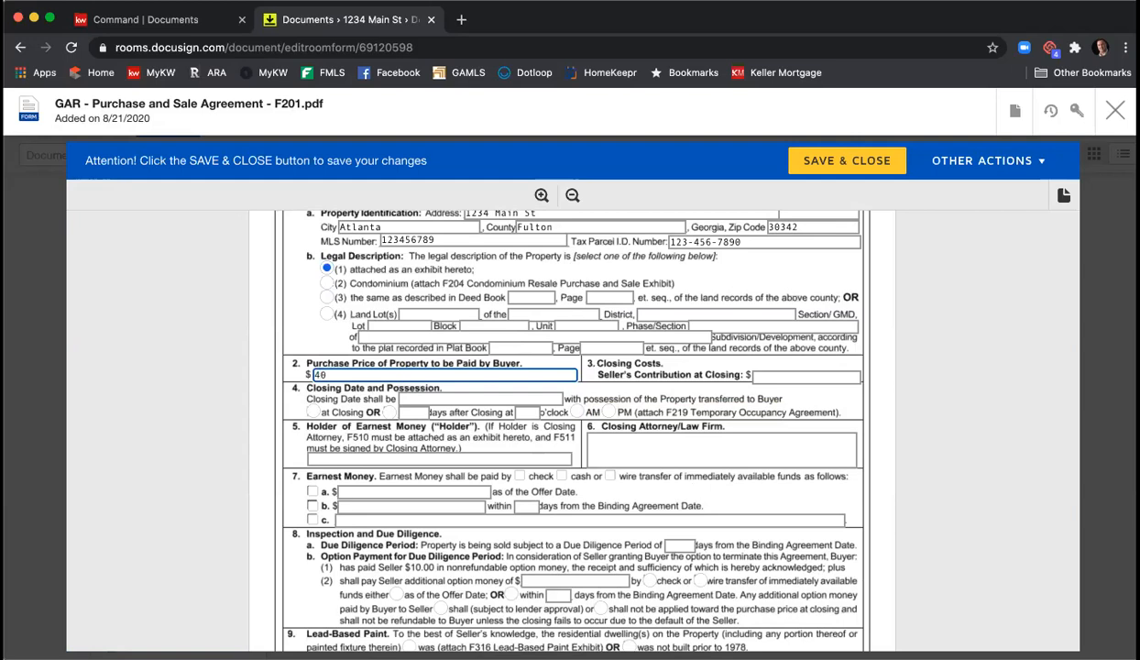
pyautogui.press('BackSpace')
pyautogui.write('25,000')
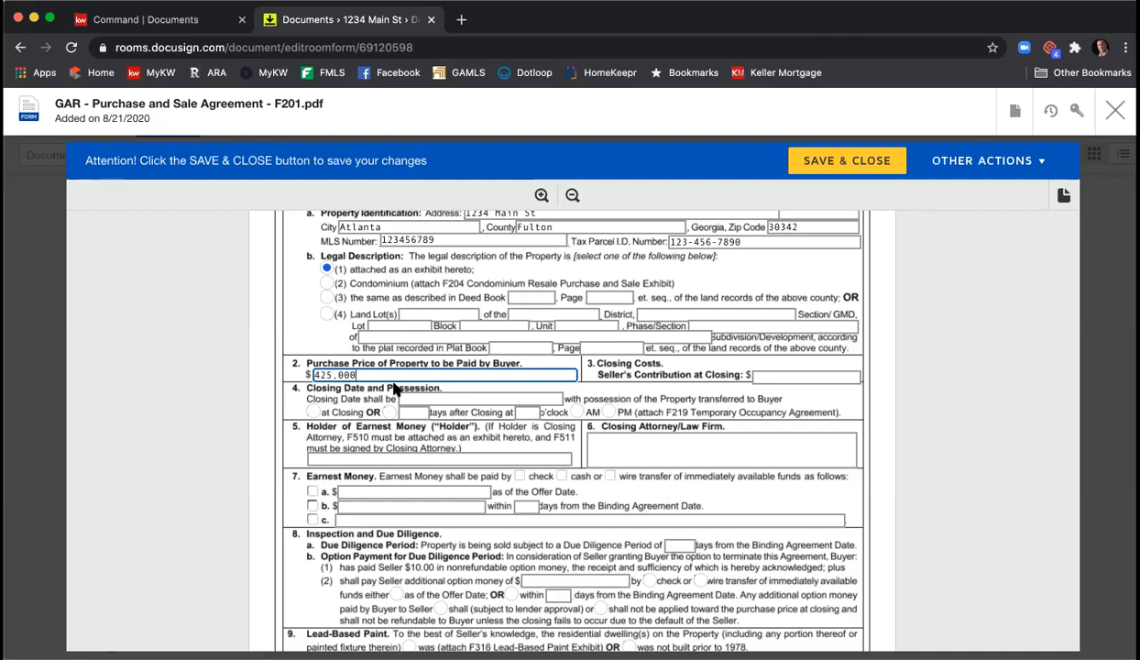
pyautogui.click(771, 376)
pyautogui.write('5,000')
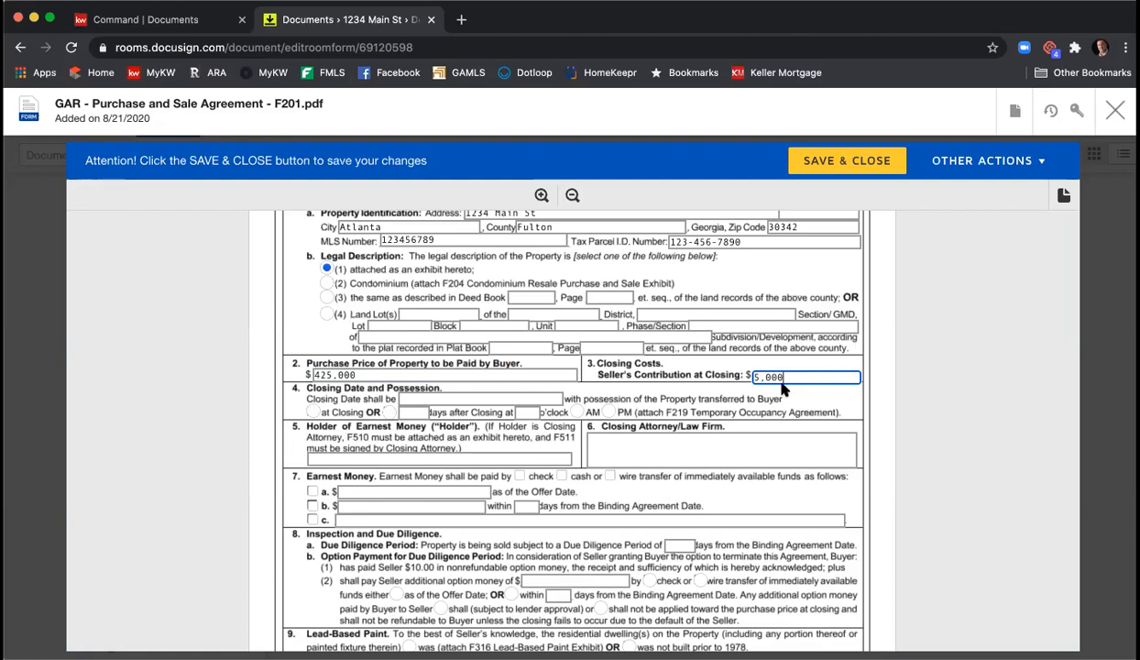
# - Enter closing date 9/21/2020, possession at closing, holder KWFA and closing attorney C&B
pyautogui.click(419, 399)
pyautogui.write('9')
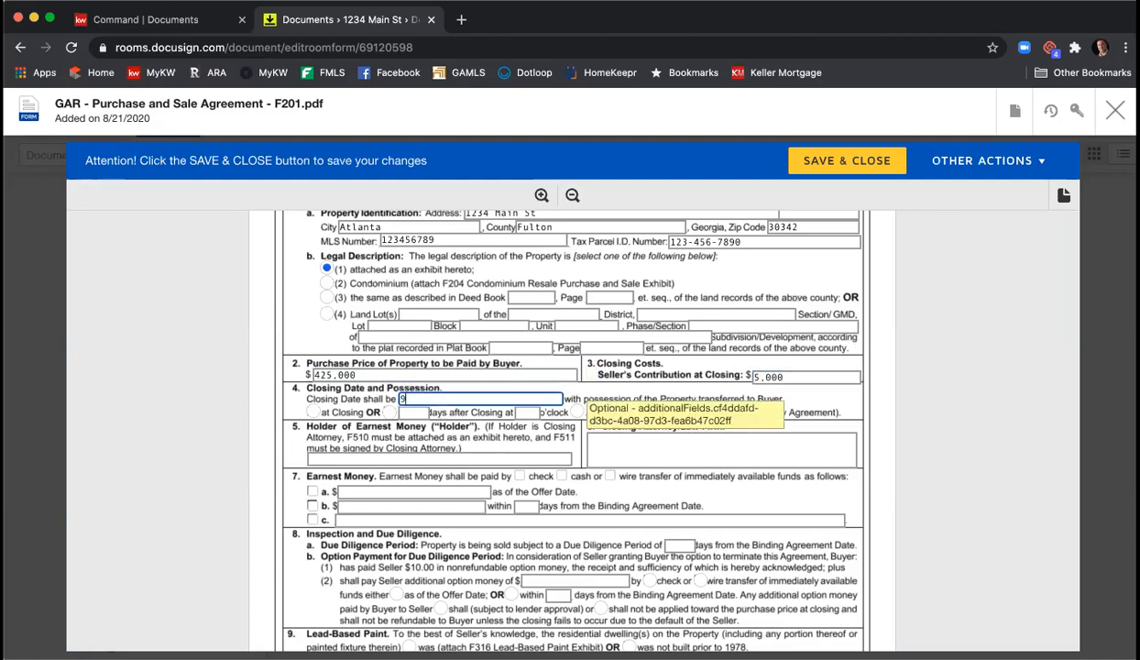
pyautogui.write('/21/3')
pyautogui.write('2020')
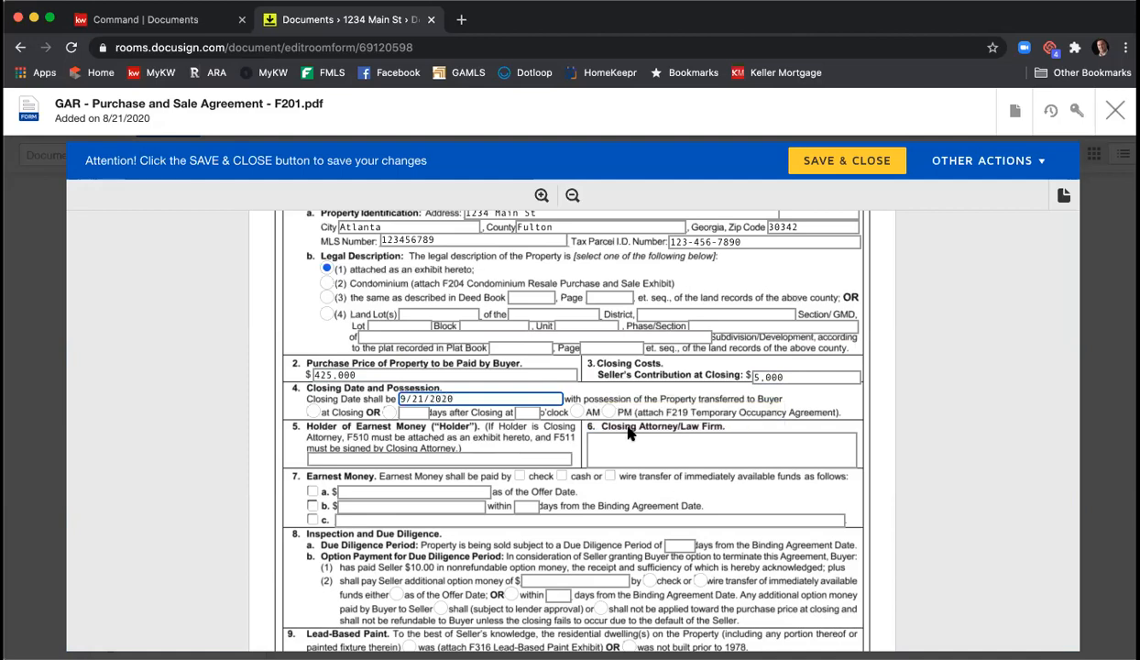
pyautogui.click(313, 410)
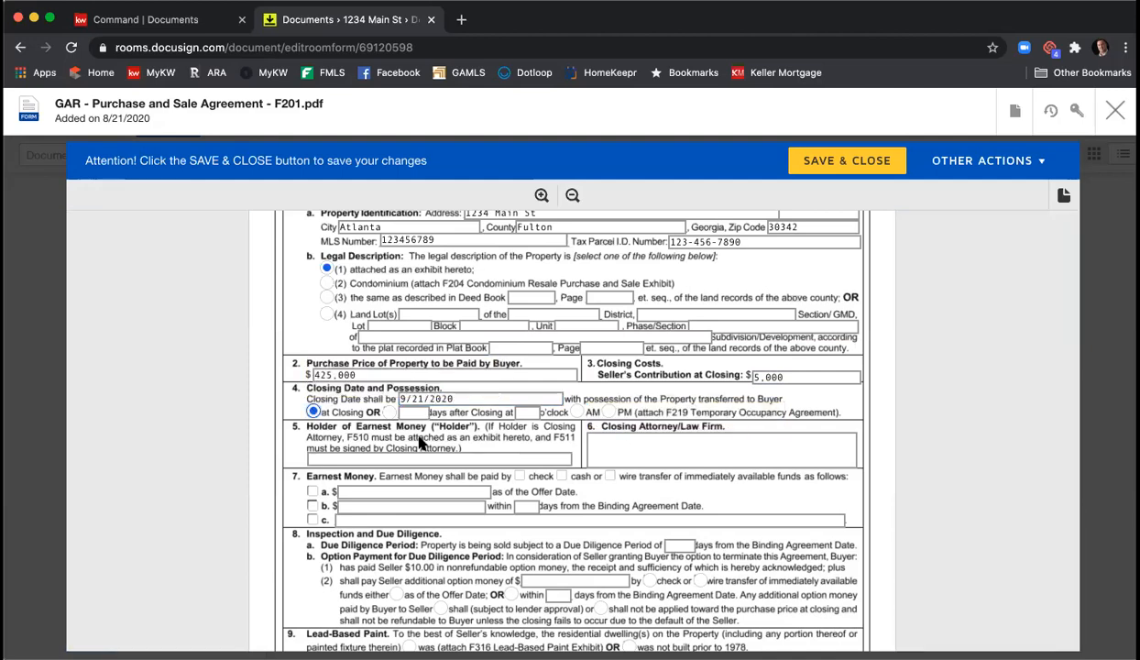
pyautogui.click(502, 459)
pyautogui.write('KWFA')
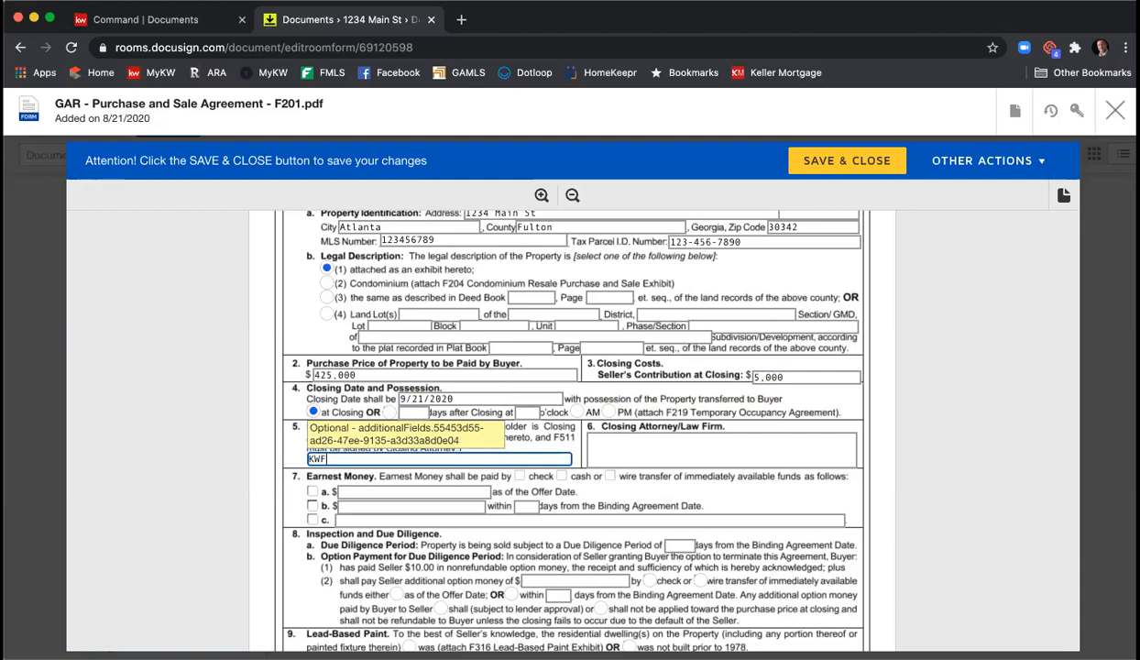
pyautogui.press('Tab')
pyautogui.write('C&B')
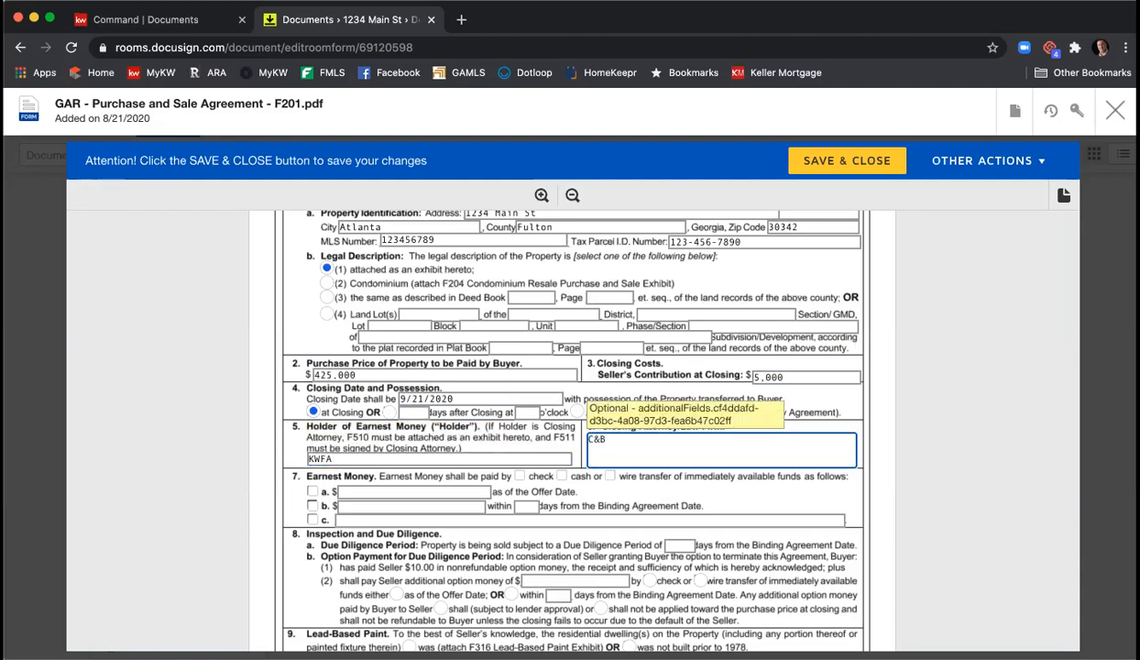
pyautogui.scroll(-3, 488, 468)
# - Choose earnest money option b: $4250 paid within 3 days
pyautogui.click(313, 410)
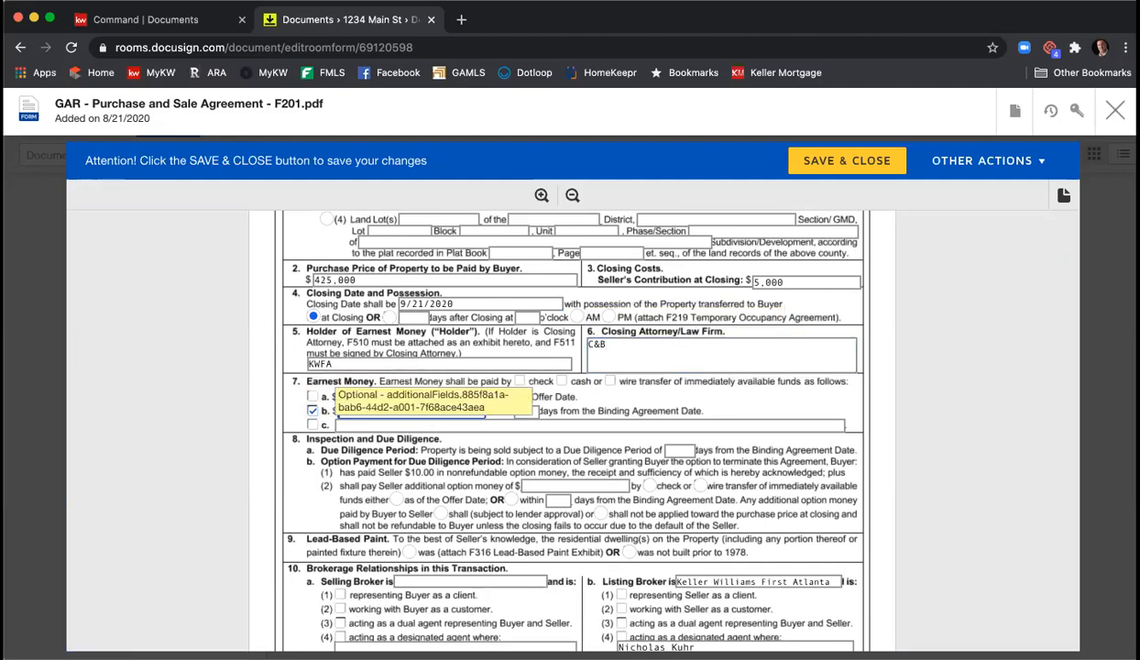
pyautogui.write('4250')
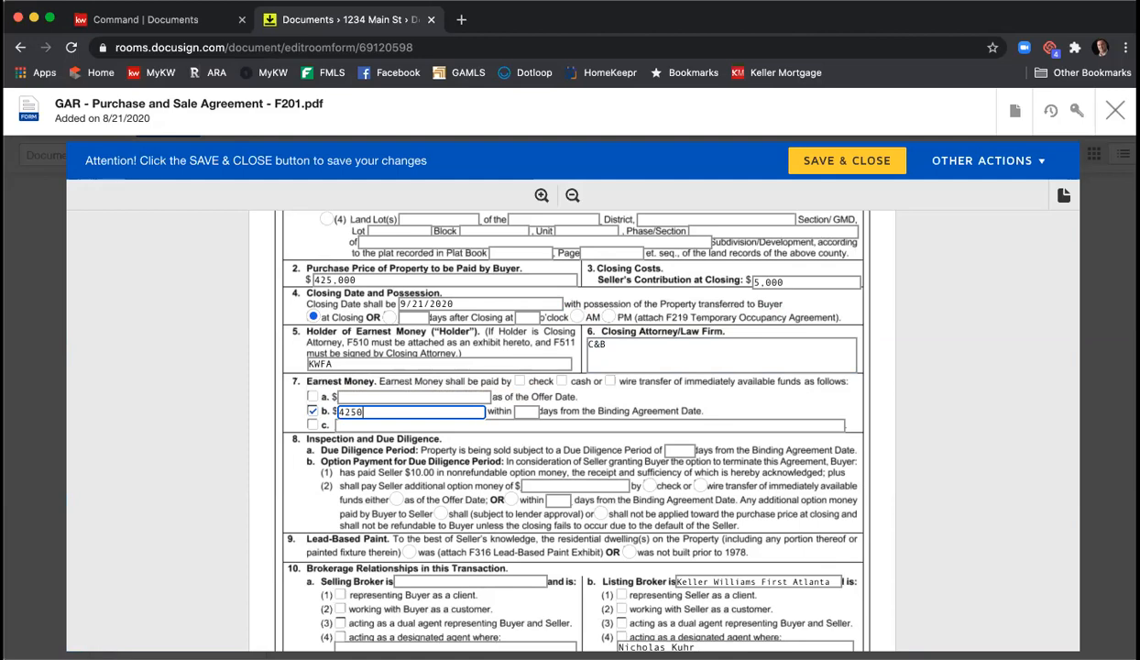
pyautogui.press('Tab')
pyautogui.write('3')
# - Set a 10-day due diligence period and mark the property as not built prior to 1978
pyautogui.scroll(-1, 982, 421)
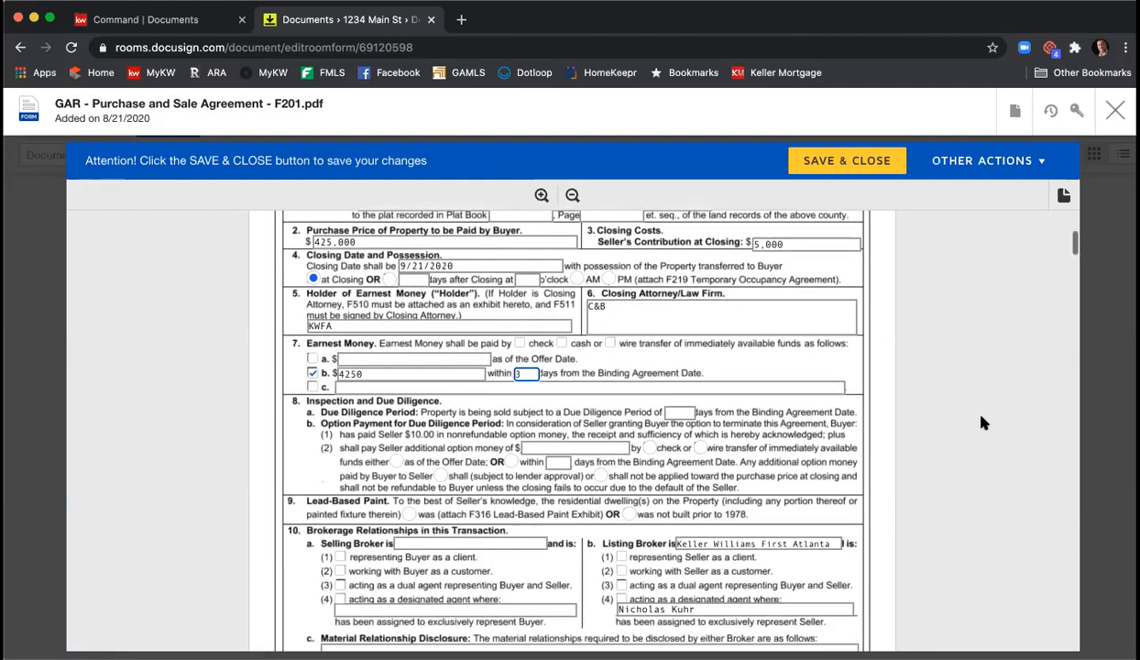
pyautogui.scroll(-1, 982, 421)
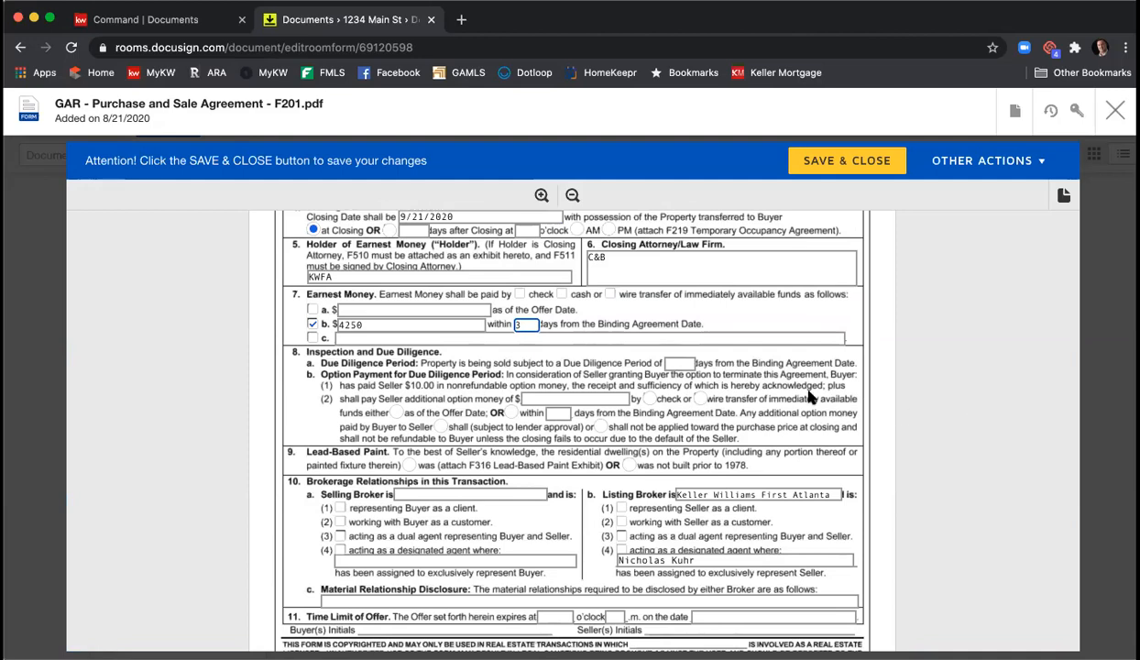
pyautogui.click(693, 366)
pyautogui.write('10')
pyautogui.scroll(-2, 816, 415)
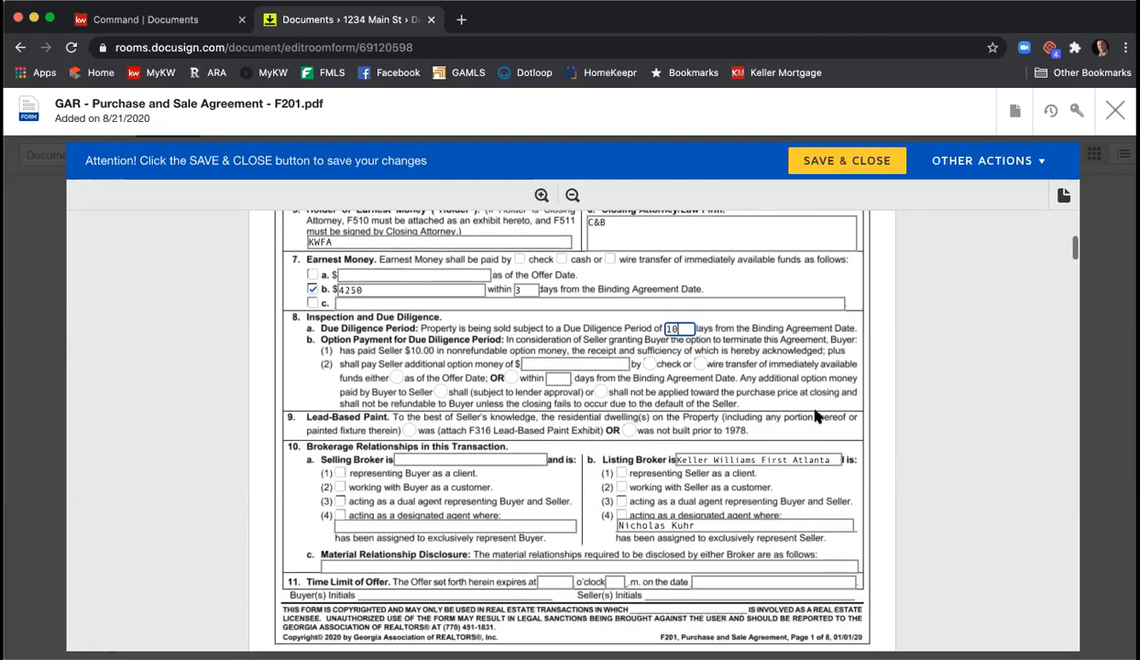
pyautogui.click(627, 430)
pyautogui.scroll(-3, 592, 400)
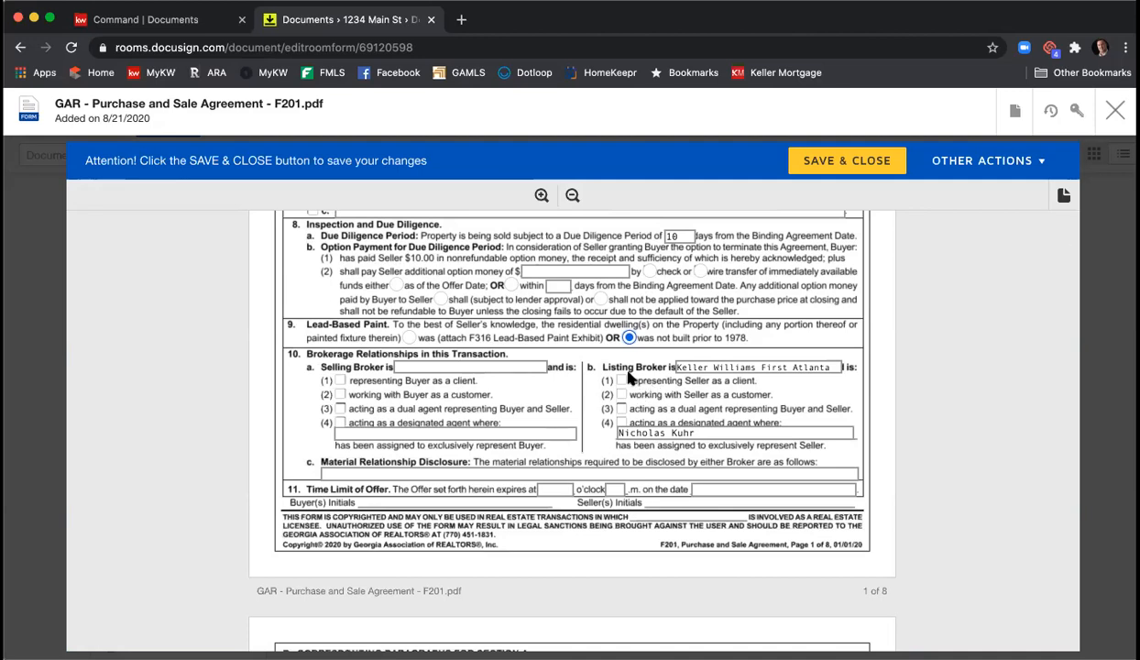
# - Mark the listing broker as representing the seller and enter the selling broker, representing the buyer
pyautogui.click(621, 380)
pyautogui.click(414, 366)
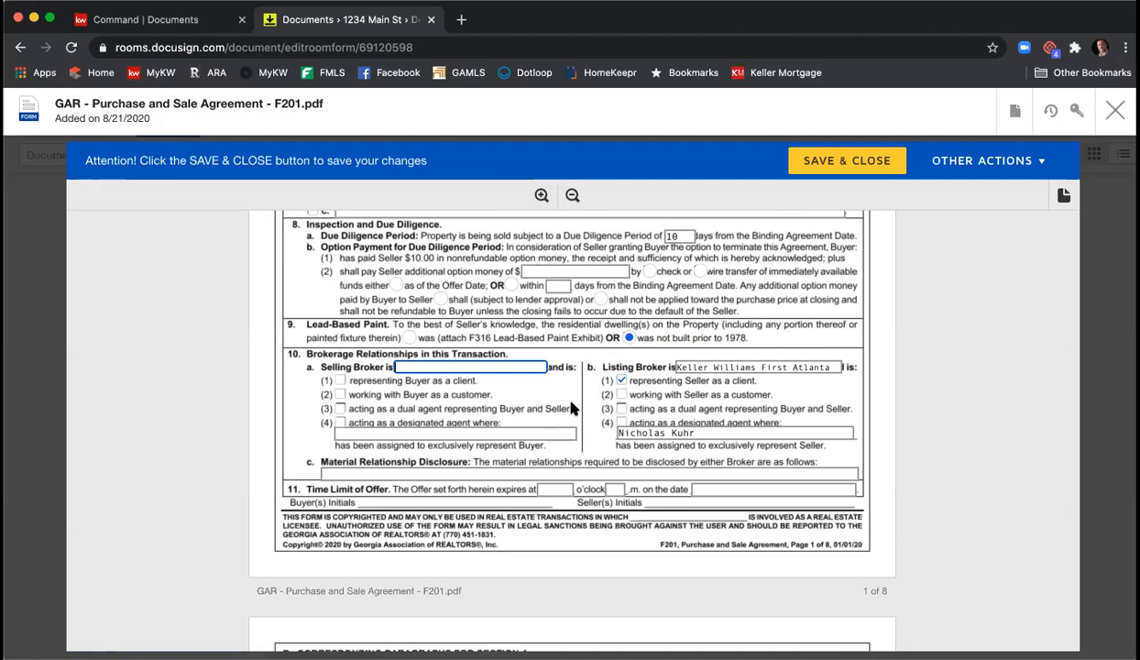
pyautogui.write('Harry Norman')
pyautogui.click(340, 379)
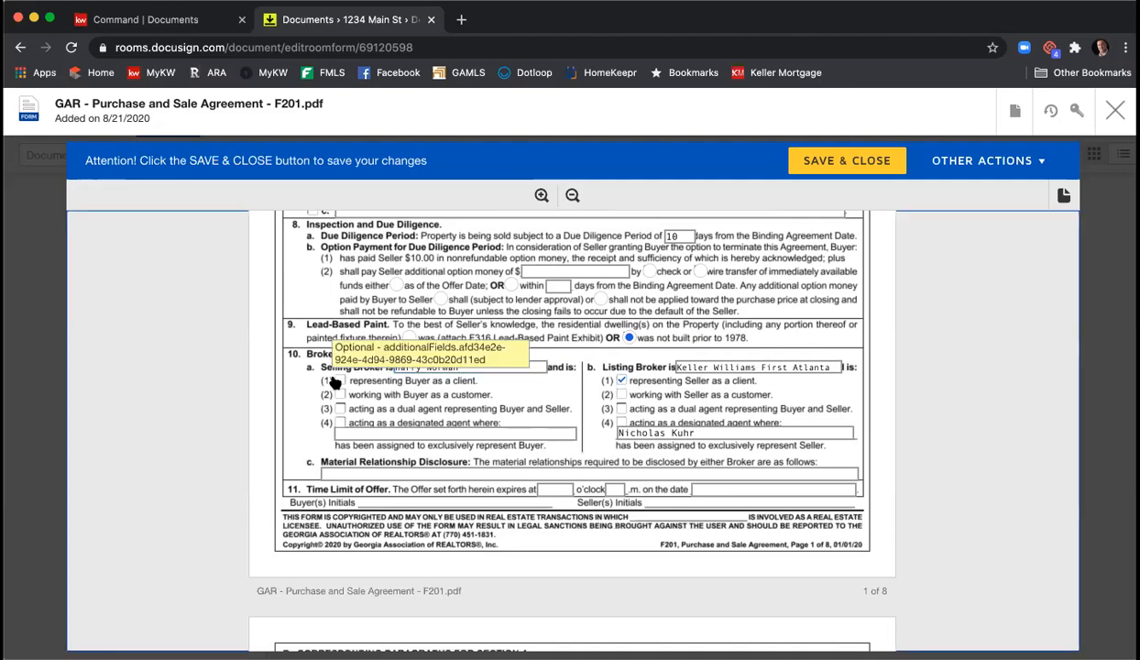
# - Enter N/A for material relationships and set the offer to expire 12, 9 on 8/22/2020
pyautogui.click(363, 472)
pyautogui.write('N/A')
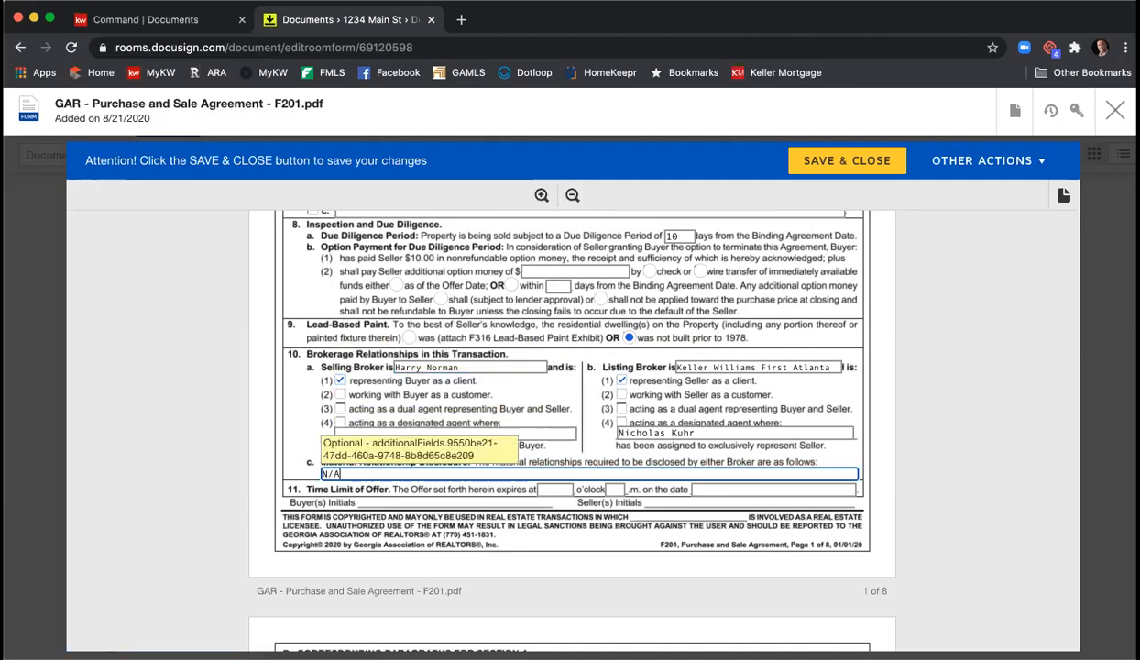
pyautogui.click(559, 489)
pyautogui.write('12')
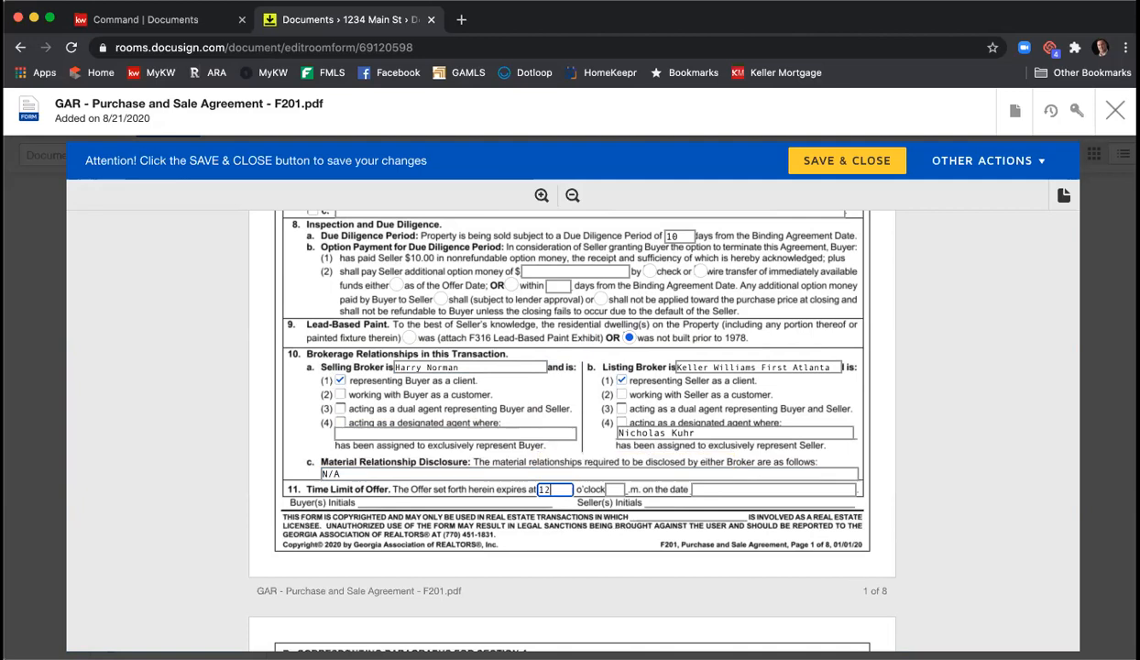
pyautogui.press('Tab')
pyautogui.write('9')
pyautogui.press('Tab')
pyautogui.write('8/22/2020')
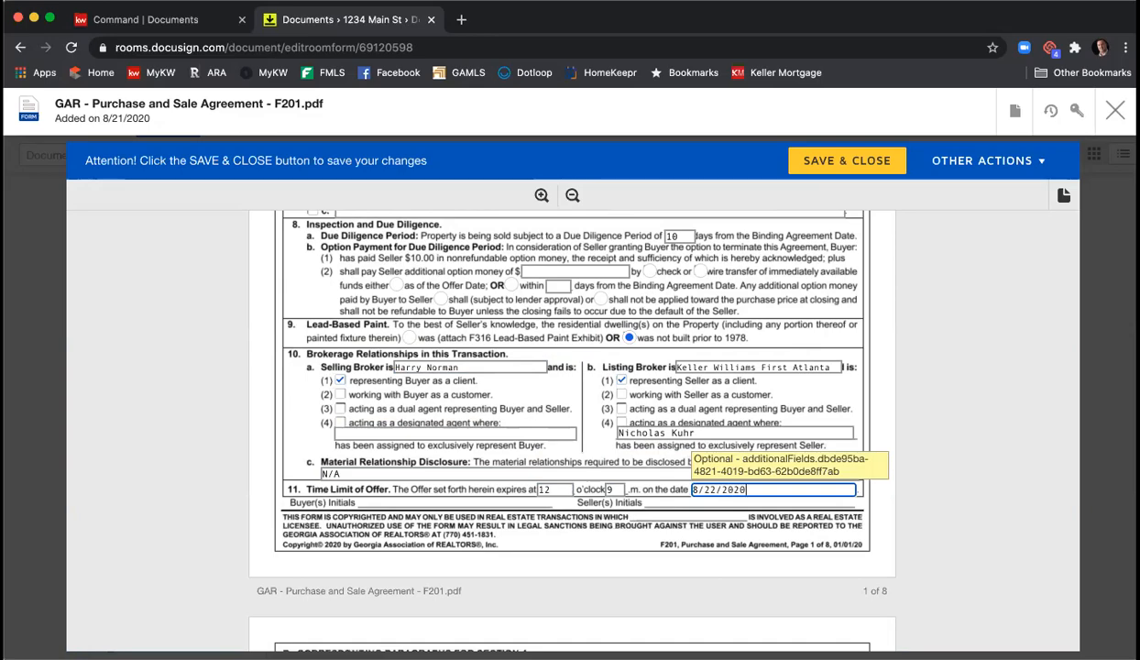
# - Scroll down the agreement to the Exhibits and Addenda section on page 6
pyautogui.scroll(-5, 957, 366)
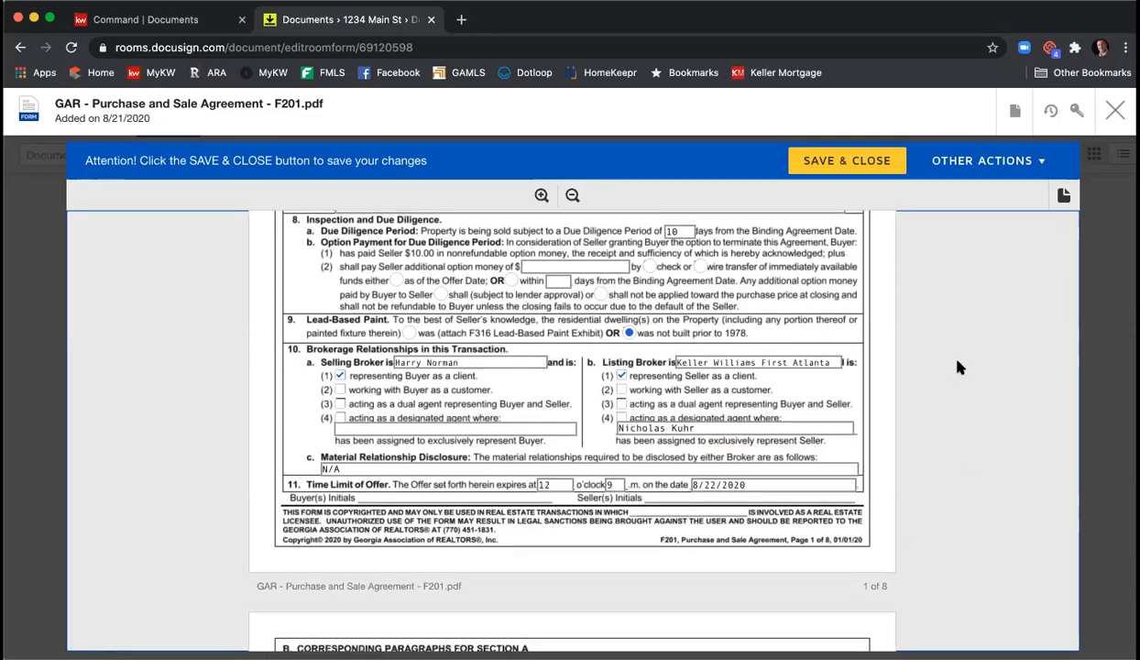
pyautogui.scroll(-15, 957, 367)
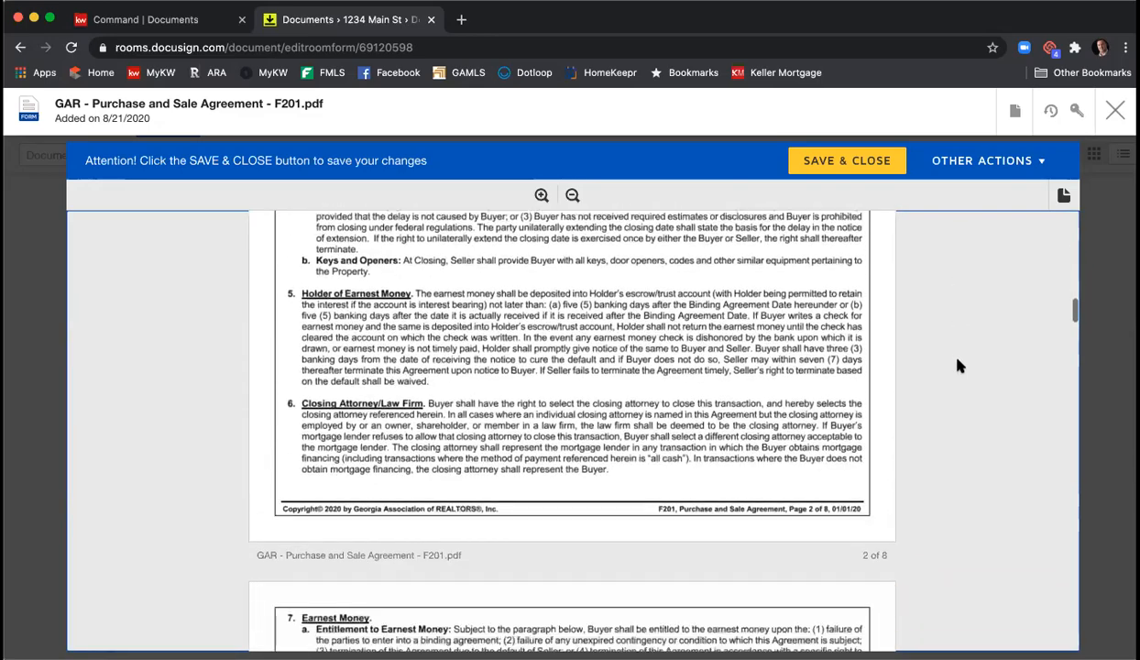
pyautogui.scroll(-15, 958, 366)
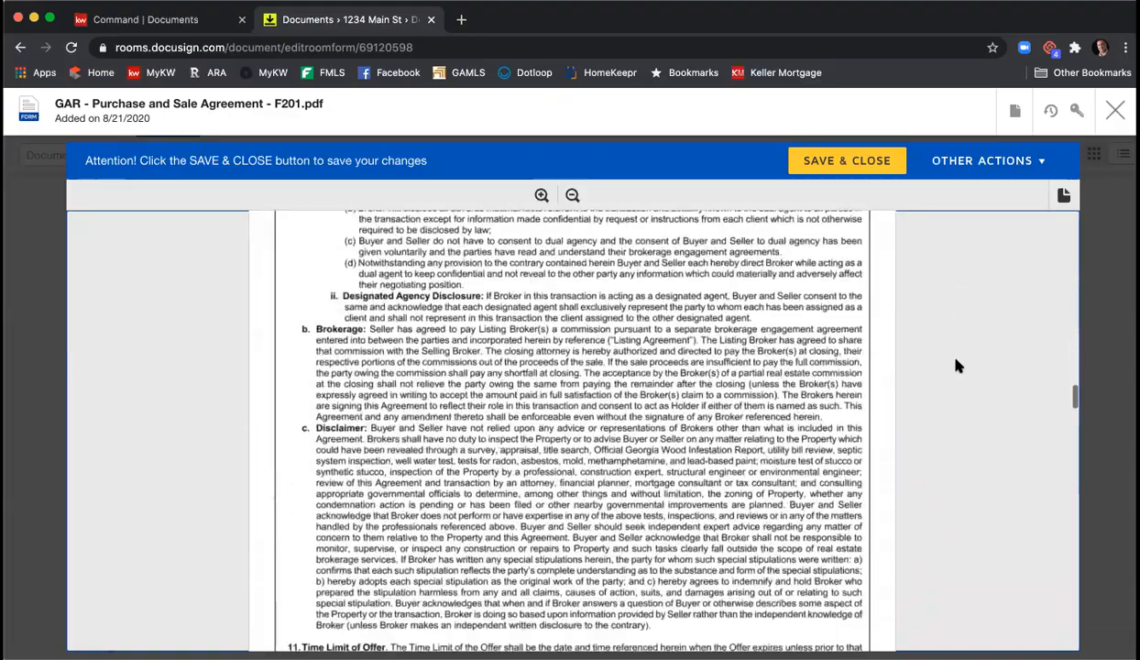
pyautogui.scroll(-15, 958, 367)
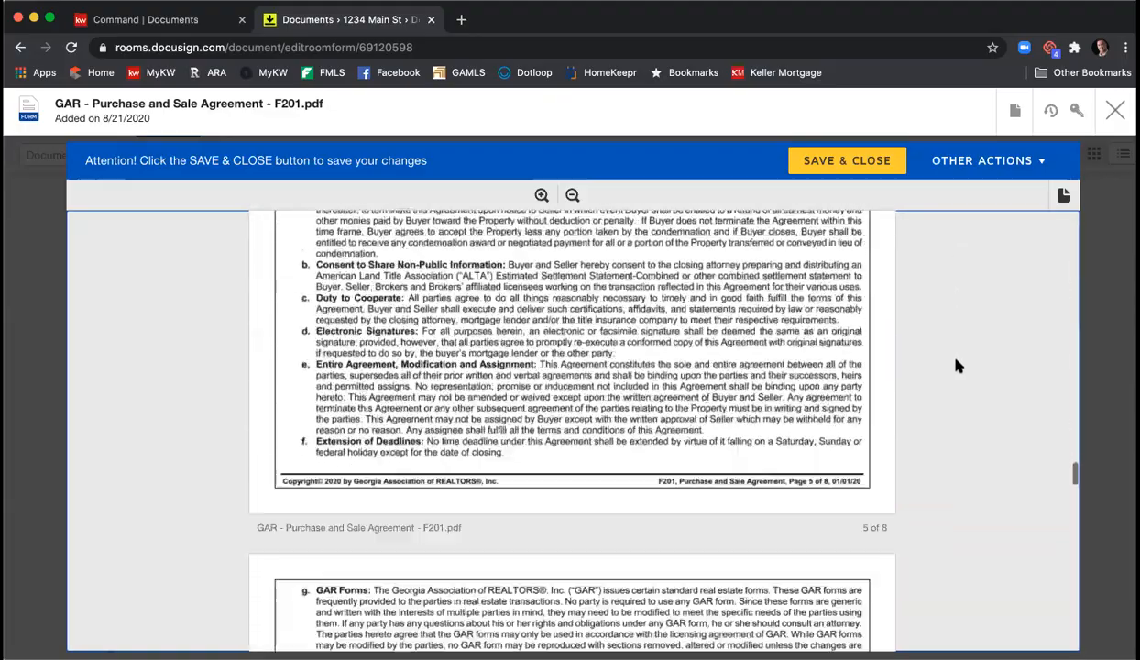
pyautogui.scroll(-15, 956, 366)
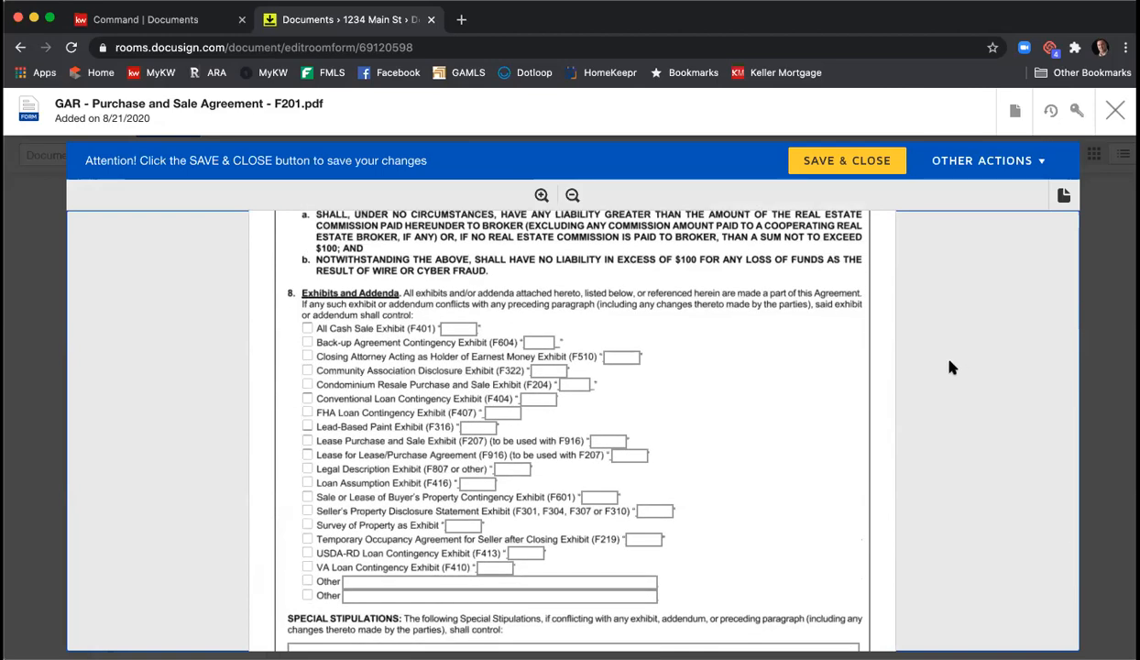
# - Include the Seller's Property Disclosure, Community Association Disclosure and Legal Description exhibits as A, B and C
pyautogui.click(308, 511)
pyautogui.click(654, 509)
pyautogui.write('A')
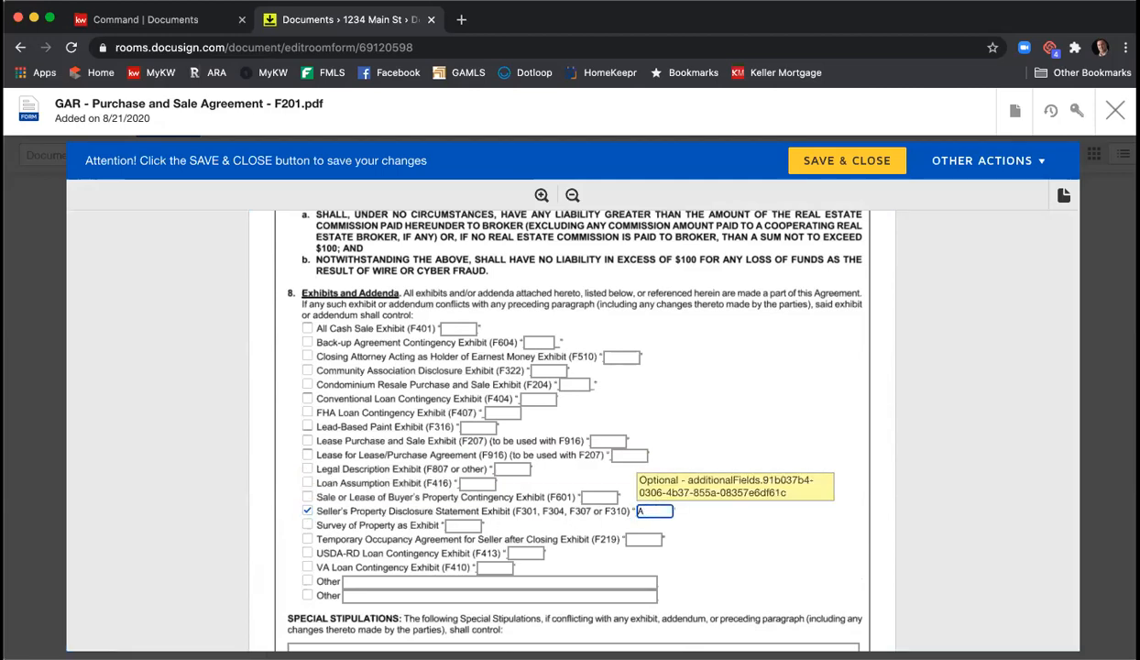
pyautogui.click(308, 371)
pyautogui.click(550, 371)
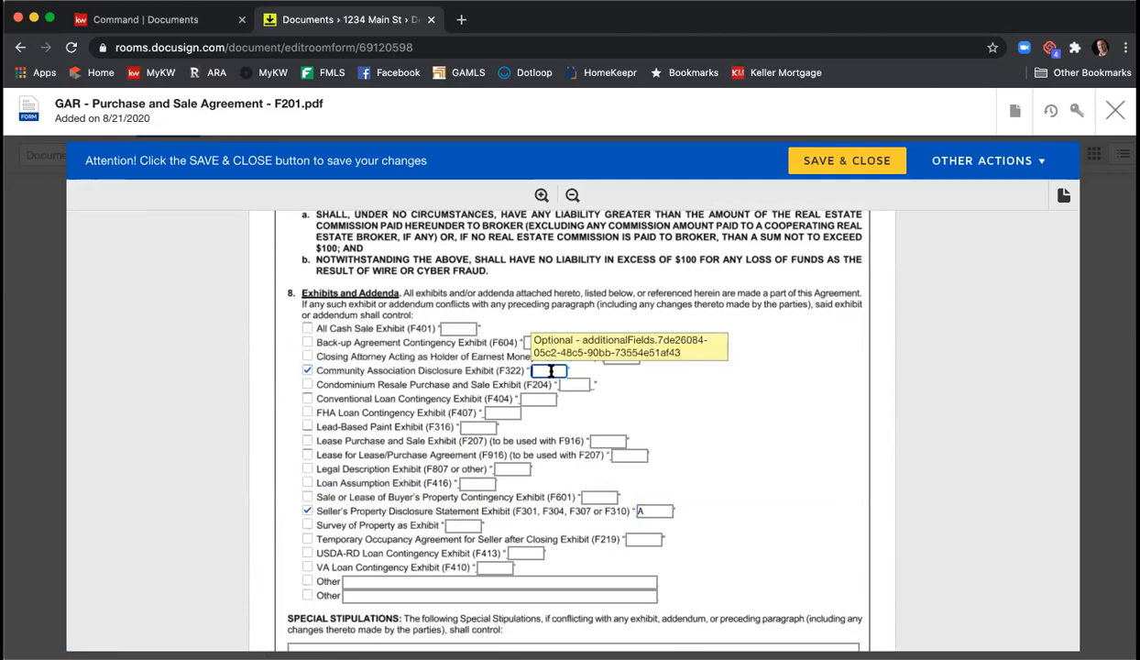
pyautogui.write('B')
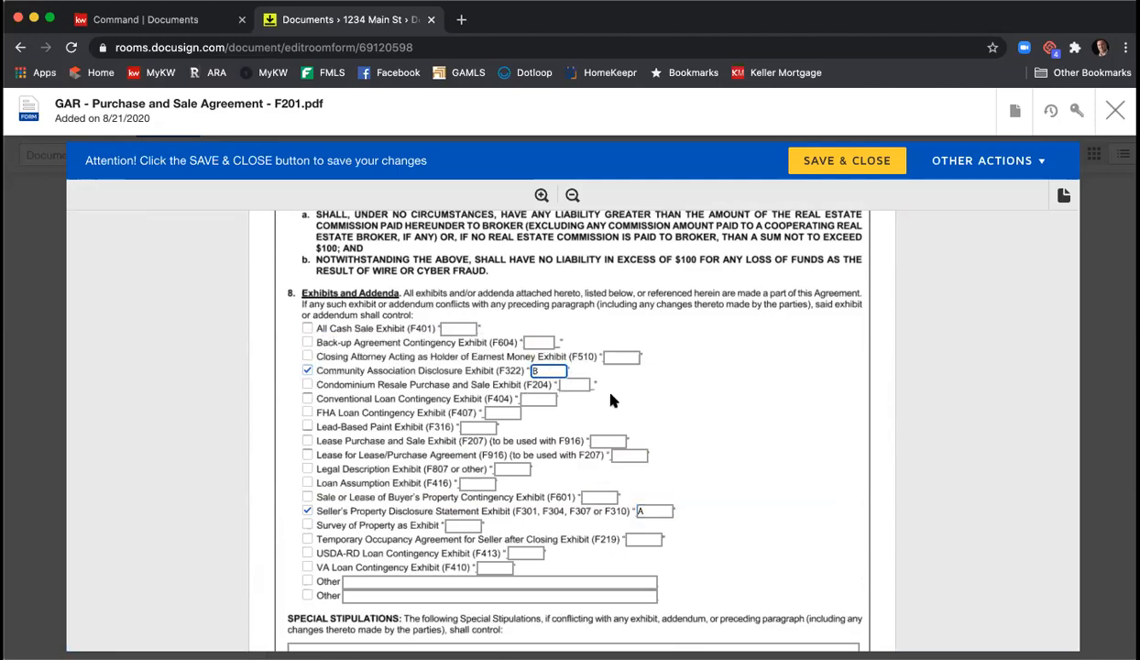
pyautogui.click(308, 468)
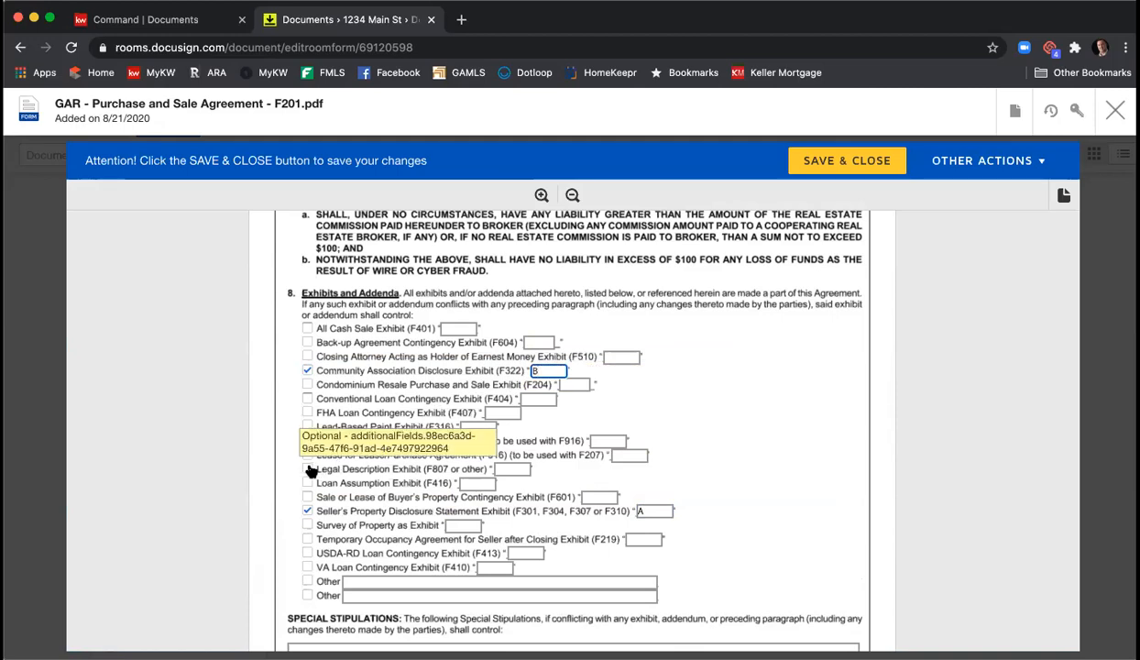
pyautogui.click(512, 468)
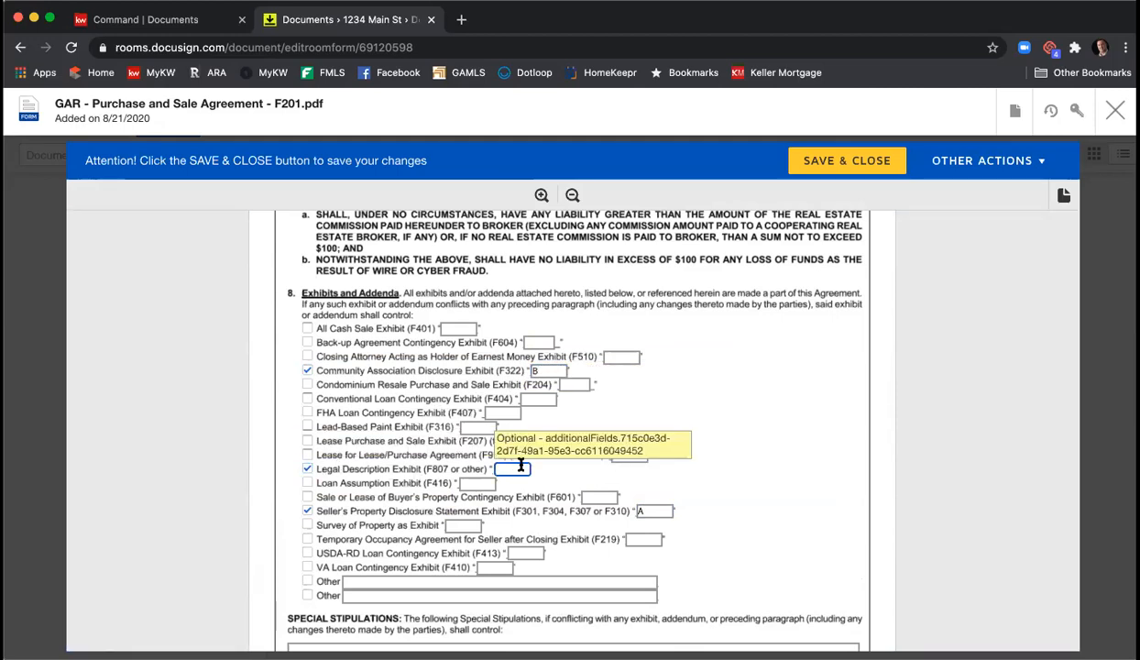
pyautogui.write('C')
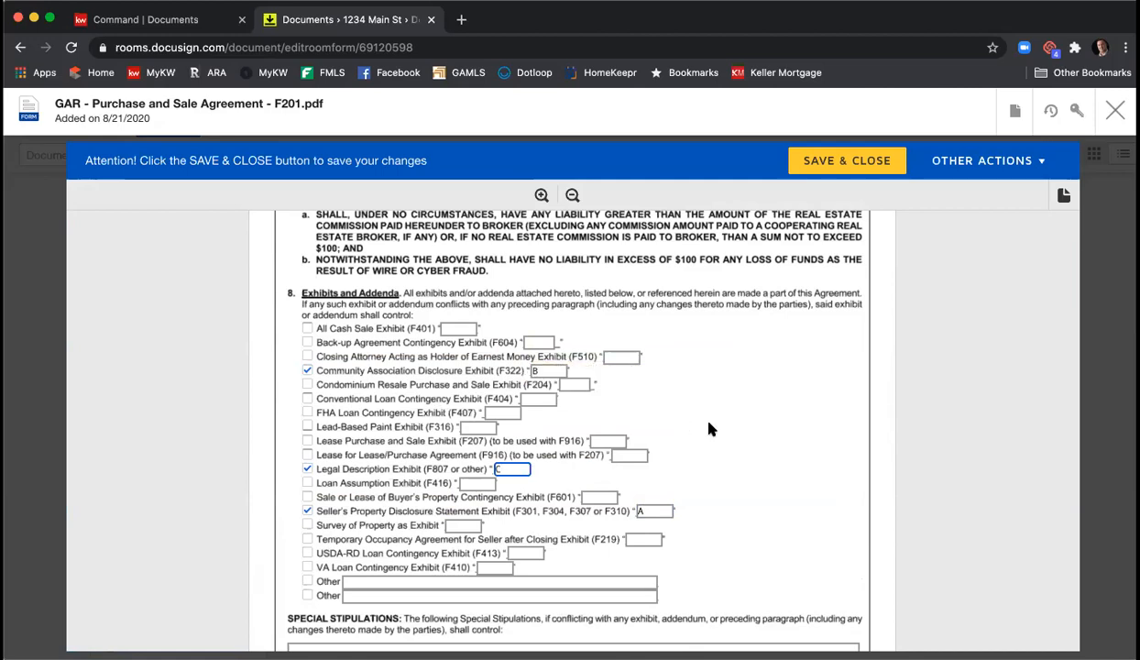
# - Scroll down to the Special Stipulations box and place the cursor in it
pyautogui.scroll(-5, 753, 449)
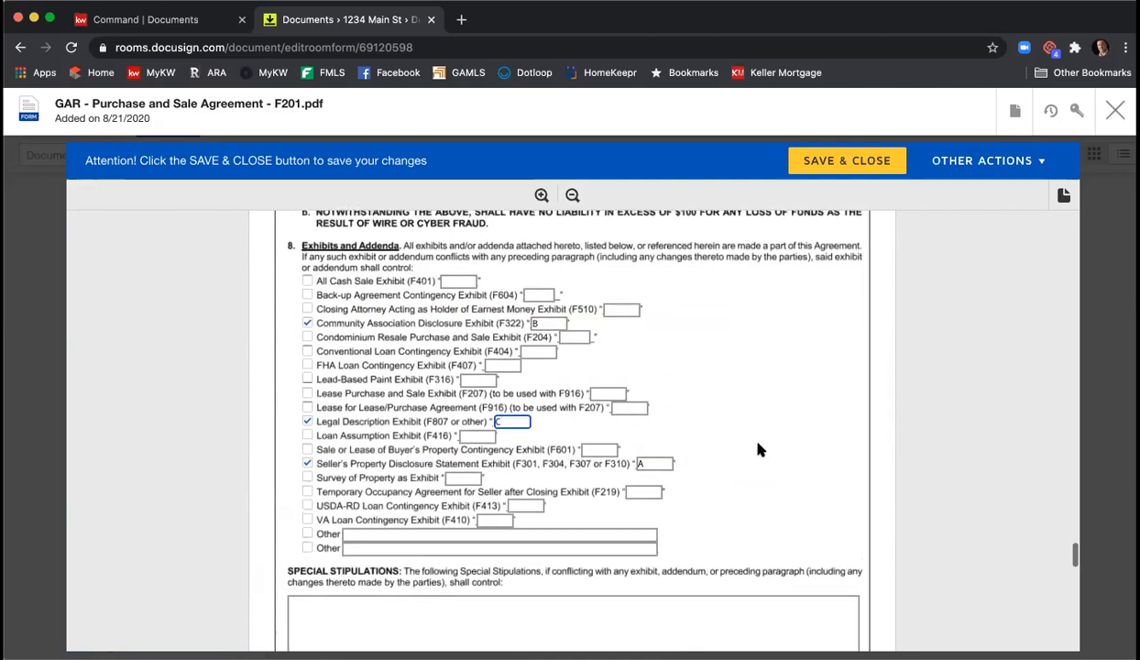
pyautogui.scroll(-2, 753, 445)
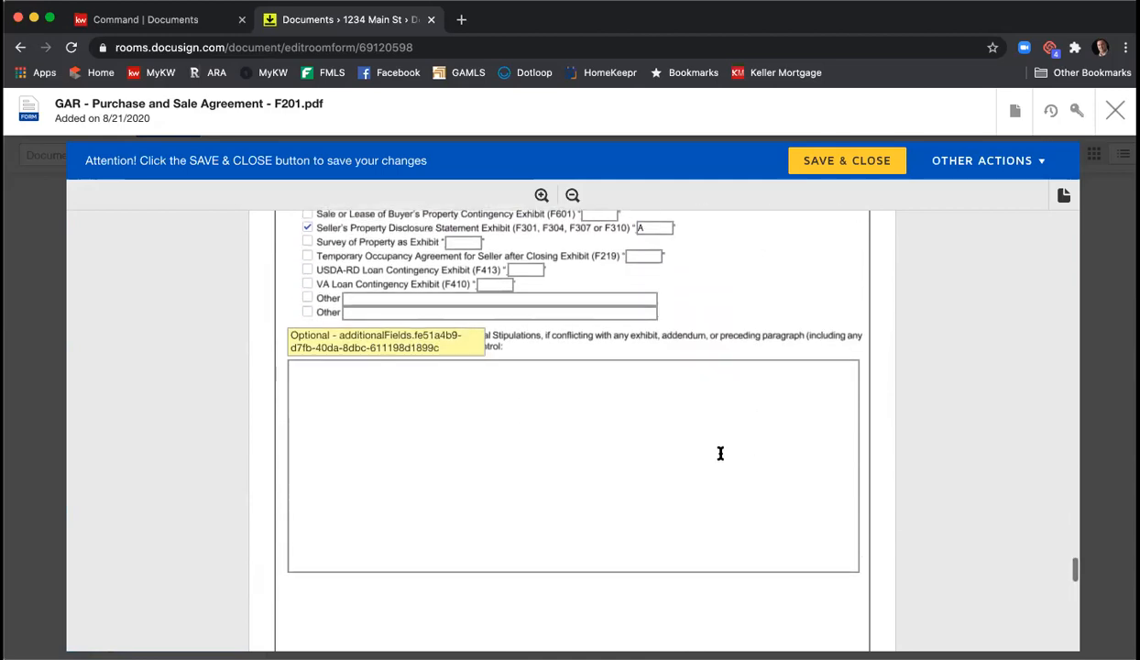
pyautogui.click(649, 461)
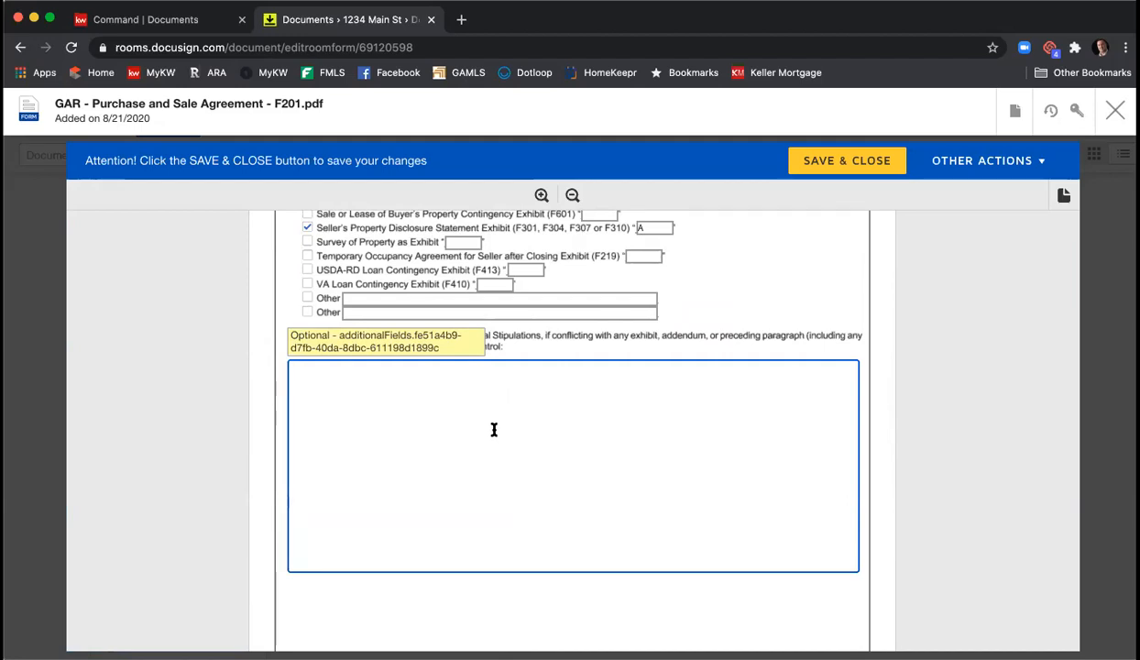
# - Write the stipulation lines 'Stips', 'Stips', 'Stip' and 'More Stips', leaving the attachments box unchecked
pyautogui.scroll(-2, 492, 429)
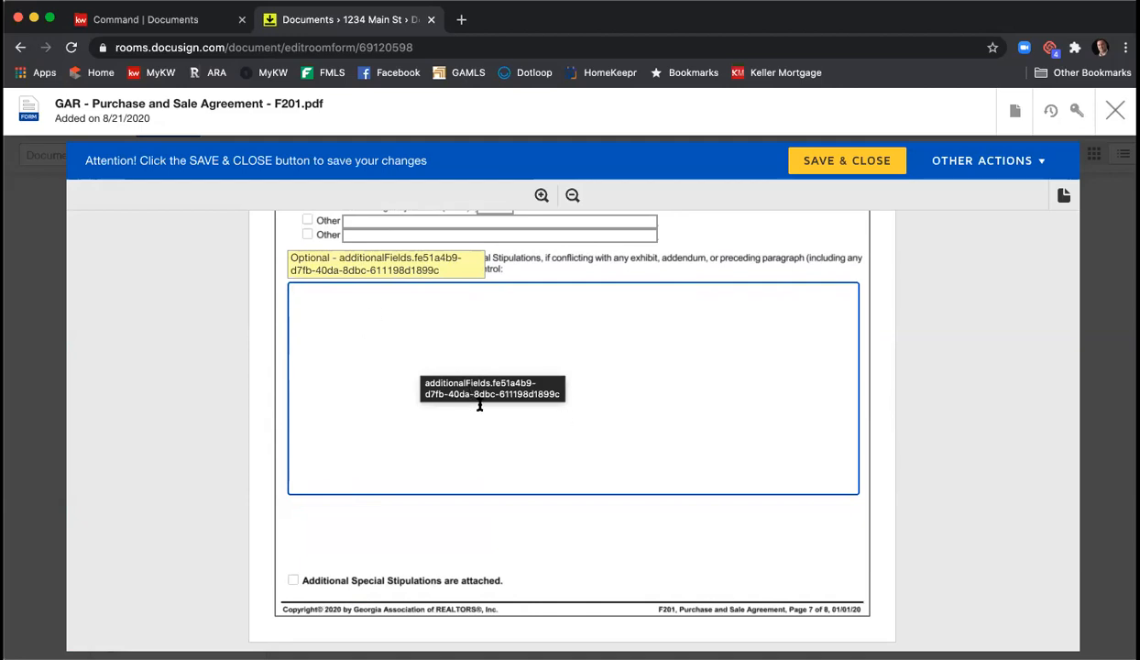
pyautogui.click(291, 583)
pyautogui.click(293, 583)
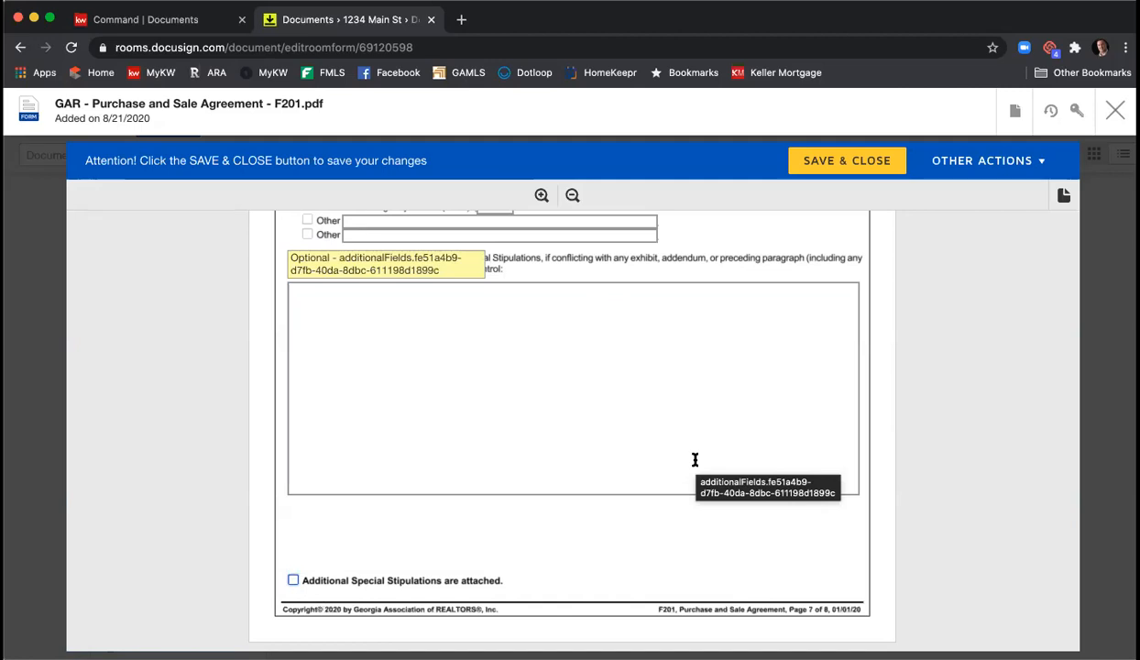
pyautogui.click(408, 332)
pyautogui.write('Stips')
pyautogui.press('Return')
pyautogui.press('Return')
pyautogui.write('Stips')
pyautogui.press('Return')
pyautogui.press('Return')
pyautogui.write('St')
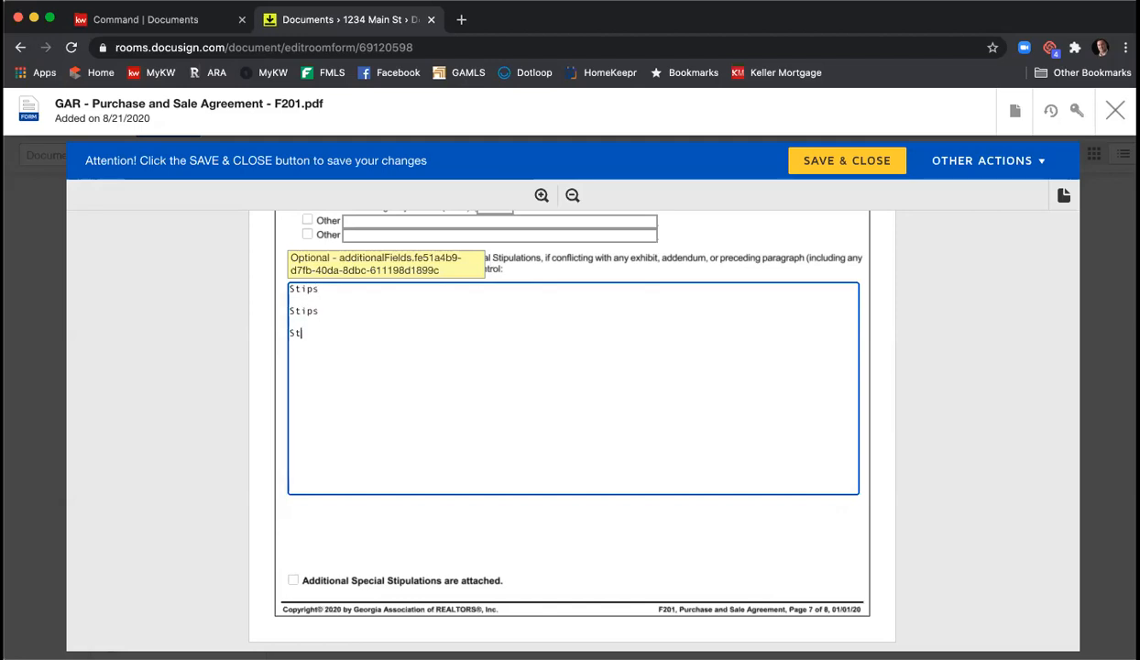
pyautogui.write('ip')
pyautogui.press('Return')
pyautogui.press('Return')
pyautogui.write('More Stips')
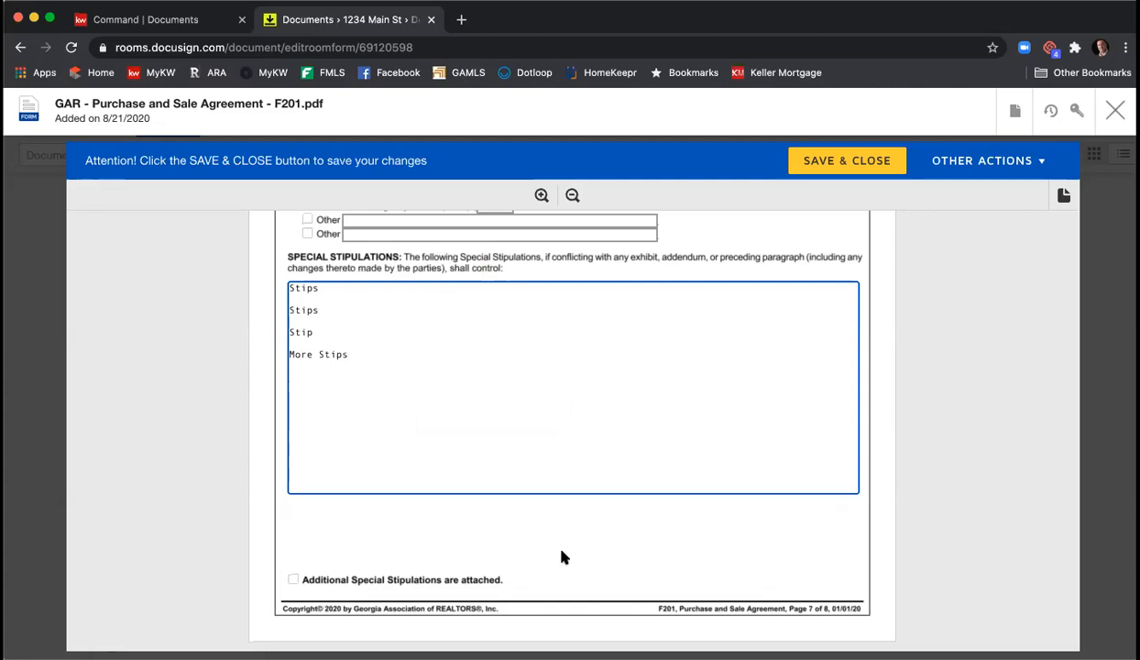
# - Scroll down to the acceptance and broker contact section on page 8
pyautogui.scroll(-5, 649, 465)
pyautogui.scroll(-5, 614, 441)
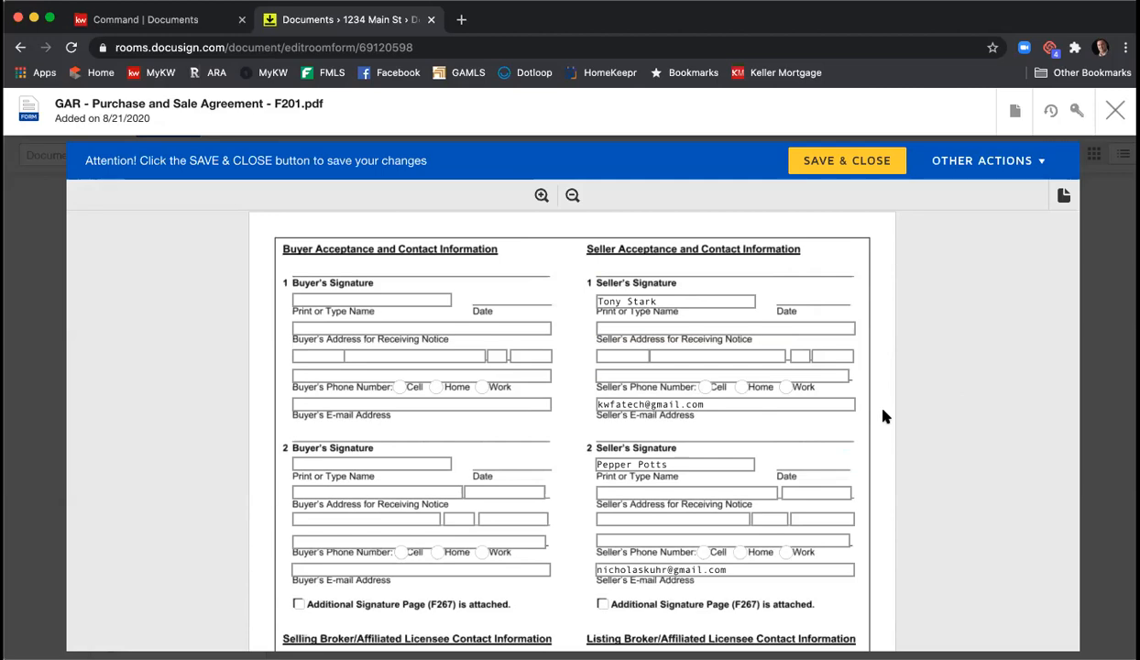
pyautogui.scroll(-1, 883, 417)
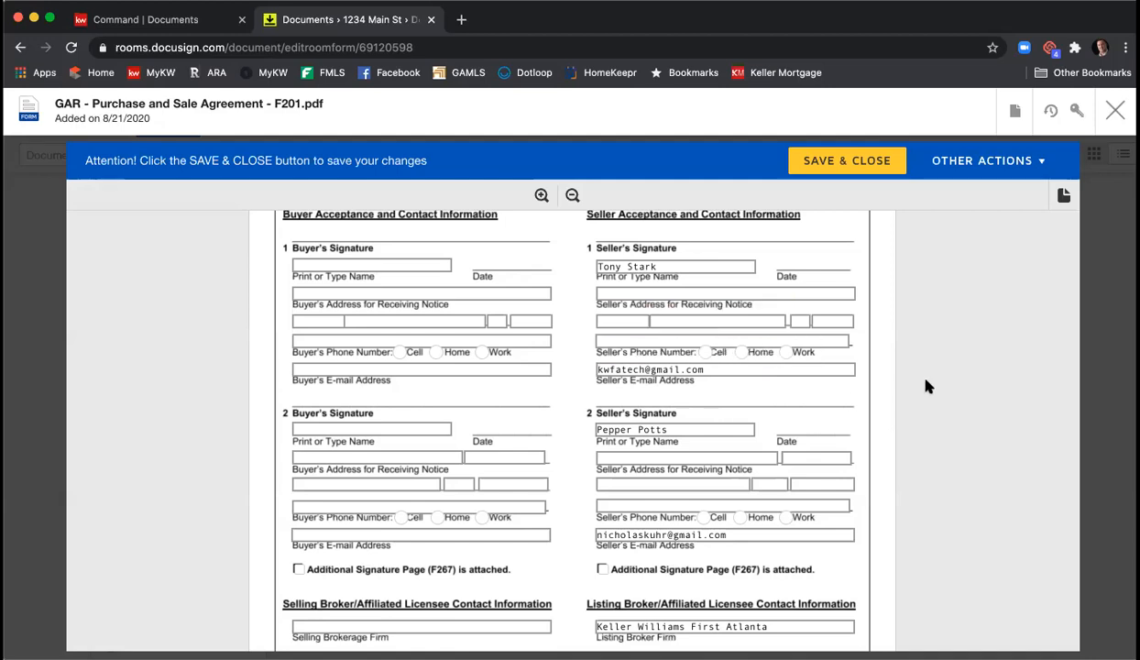
pyautogui.scroll(-5, 941, 379)
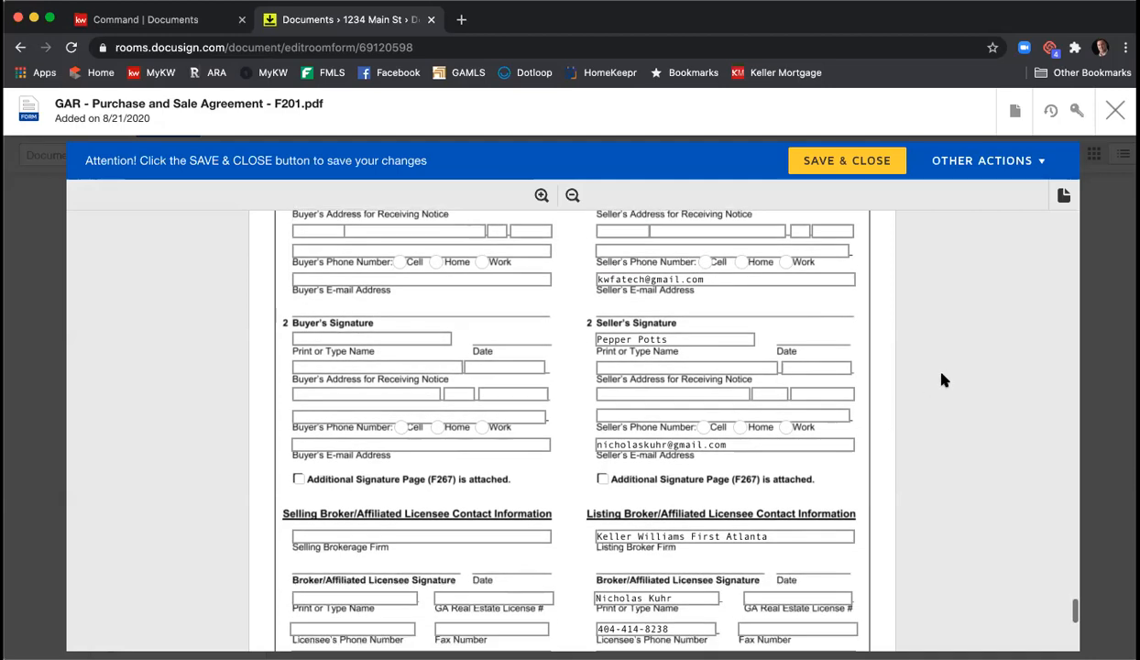
# - Enter the listing licensee's license number and fax number
pyautogui.scroll(-2, 942, 376)
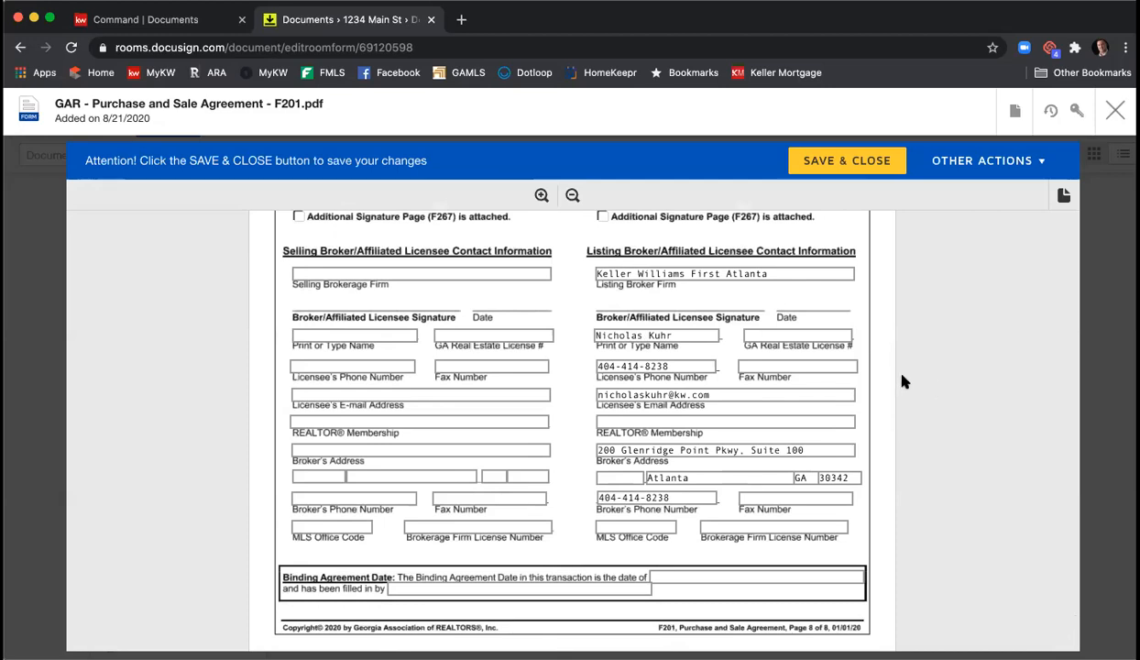
pyautogui.click(810, 335)
pyautogui.write('379844')
pyautogui.click(826, 362)
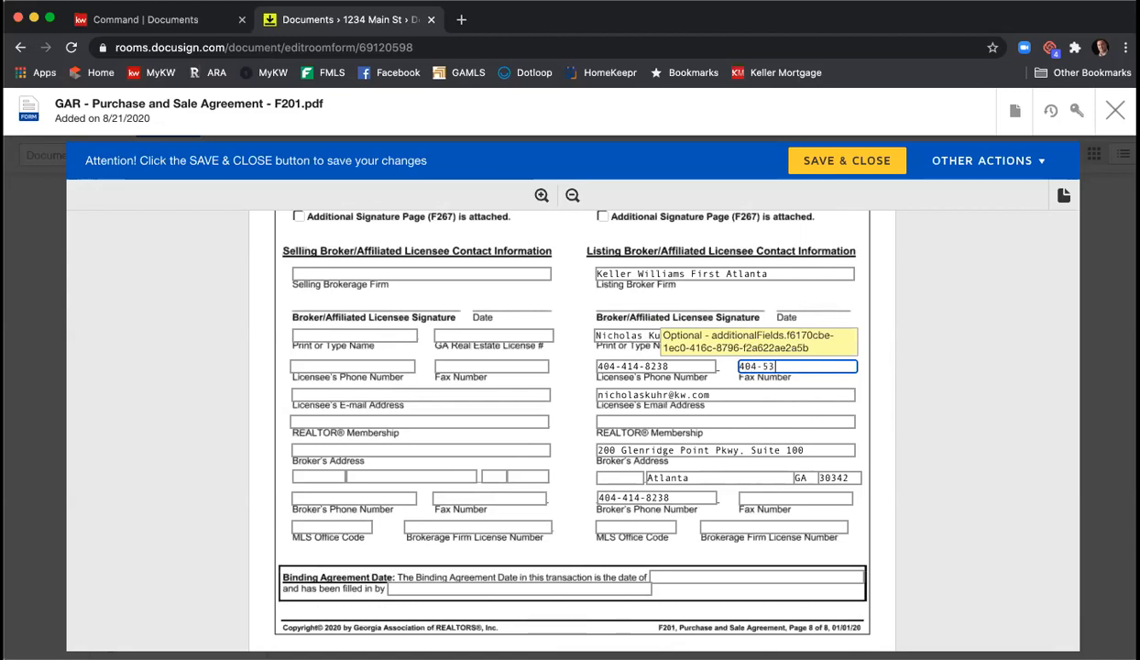
# - Set REALTOR membership to Atlanta and enter the broker's fax, MLS office code KWFA01 and firm license H-33133
pyautogui.click(760, 415)
pyautogui.write('Stlant')
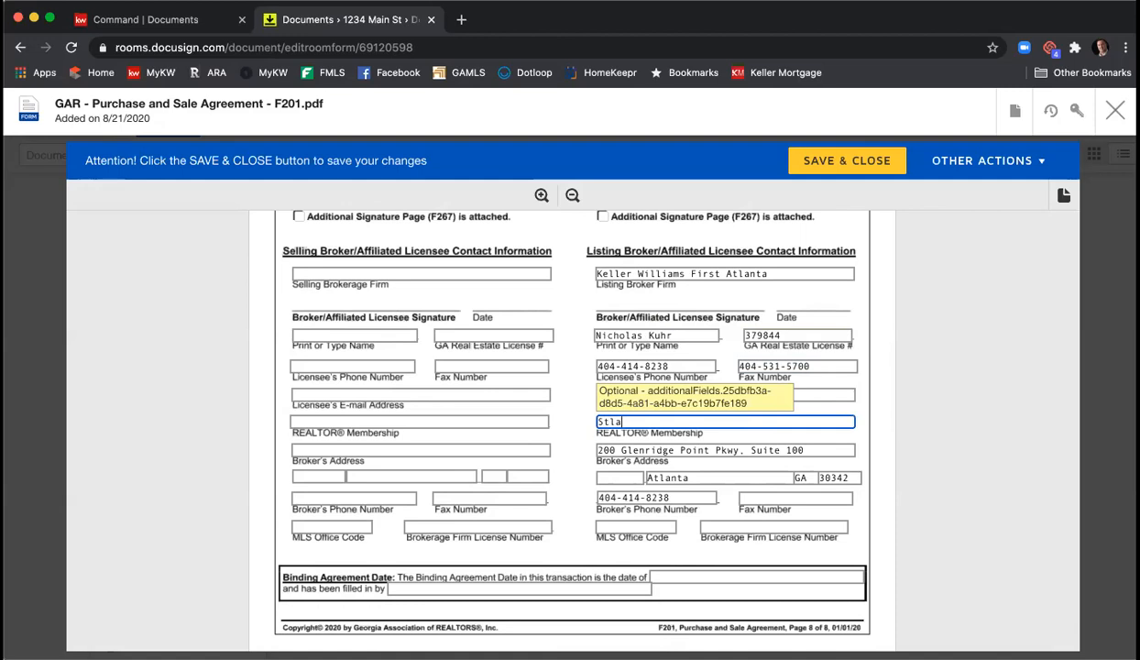
pyautogui.press('BackSpace')
pyautogui.press('BackSpace')
pyautogui.press('BackSpace')
pyautogui.press('BackSpace')
pyautogui.press('BackSpace')
pyautogui.press('BackSpace')
pyautogui.write('Atlanta')
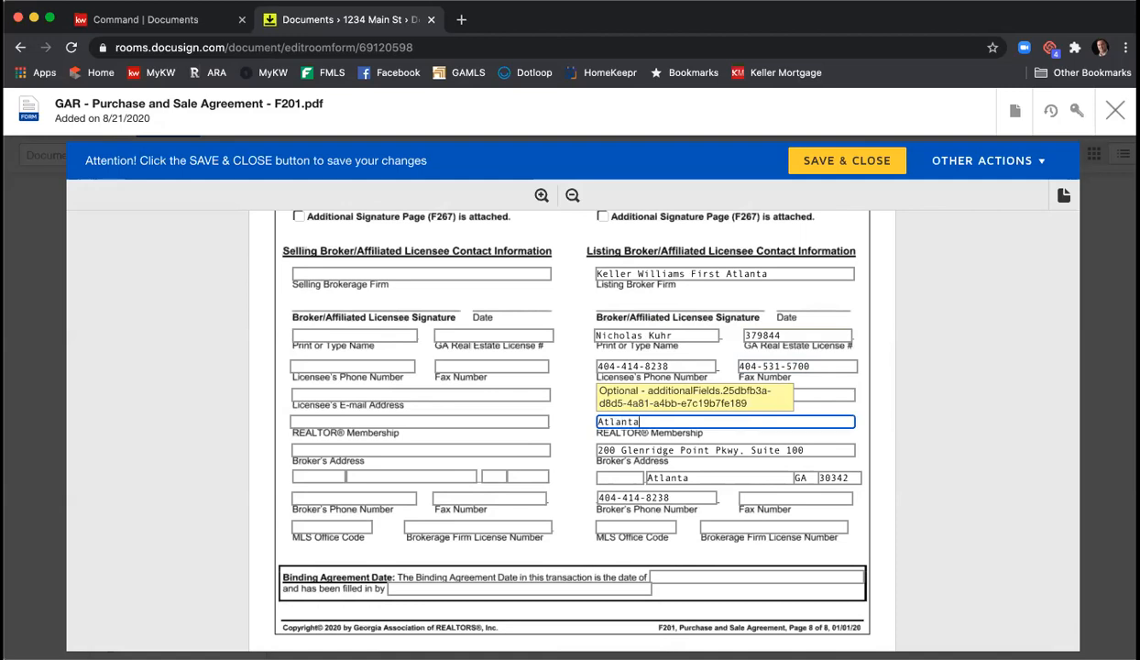
pyautogui.click(761, 494)
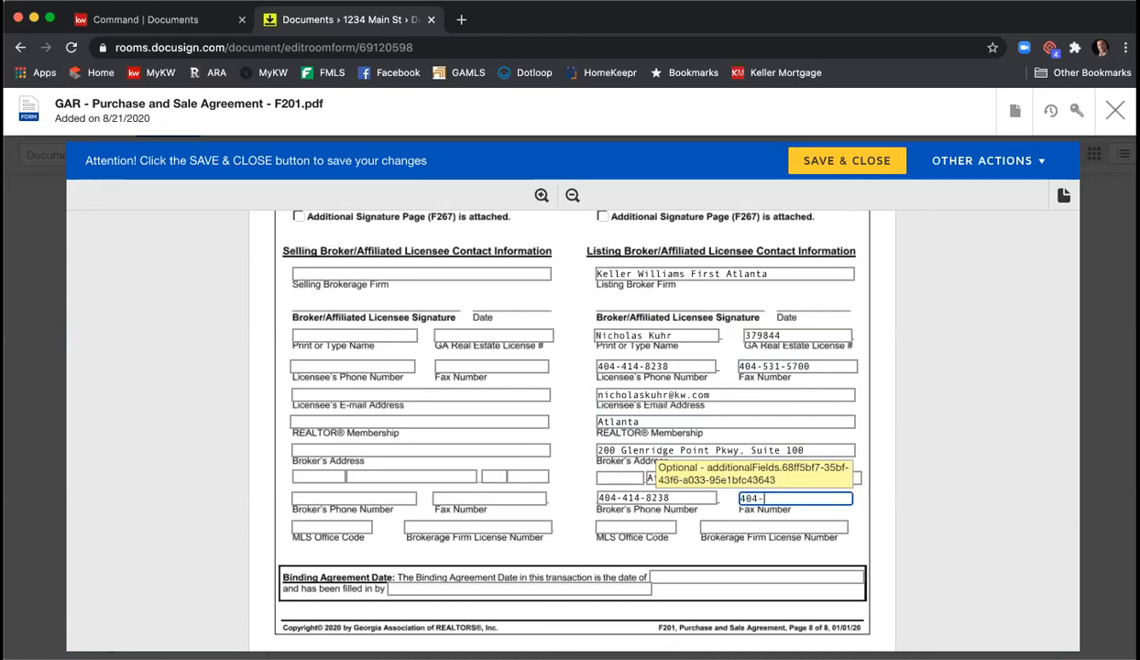
pyautogui.click(657, 527)
pyautogui.write('KWFA0')
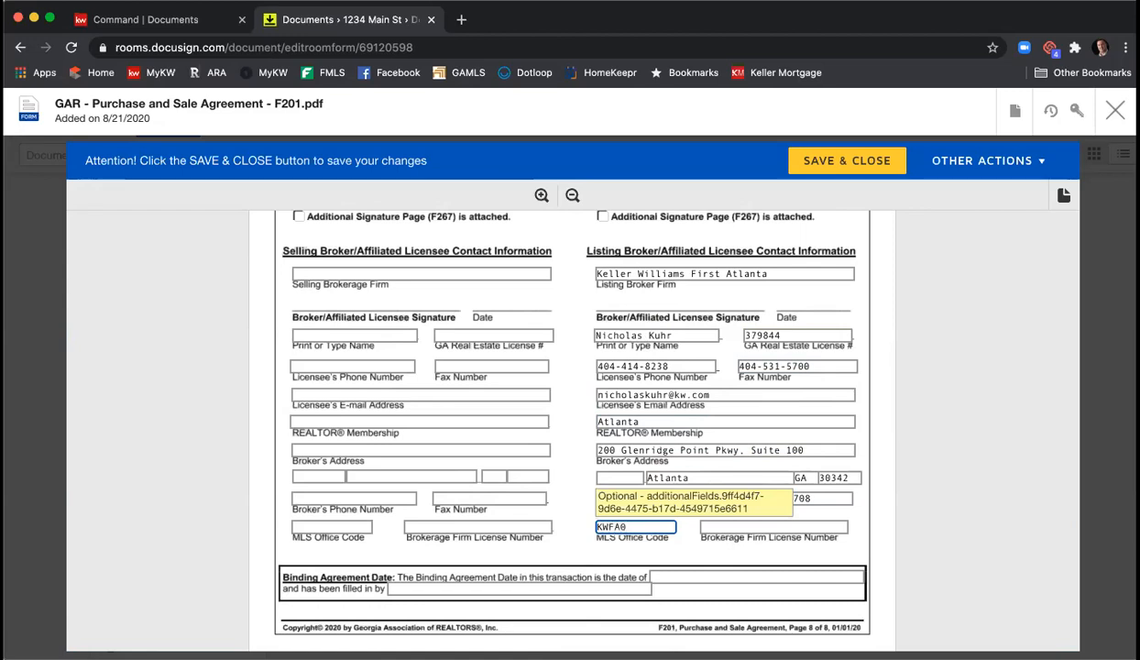
pyautogui.write('1')
pyautogui.press('Tab')
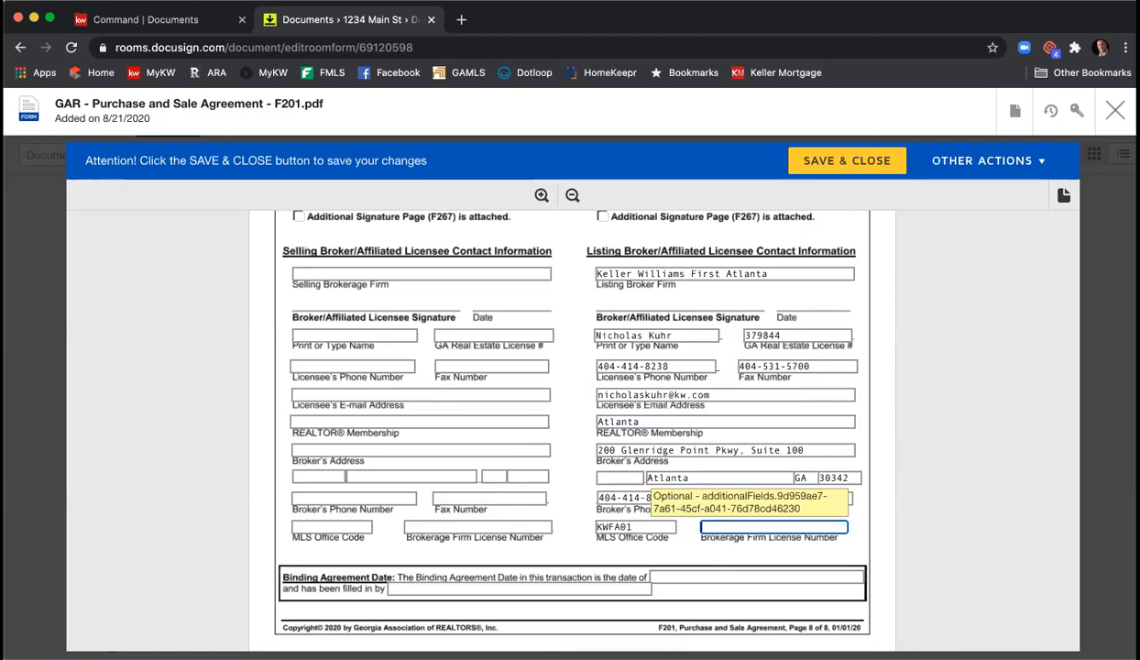
pyautogui.write('H-3313')
pyautogui.write('3')
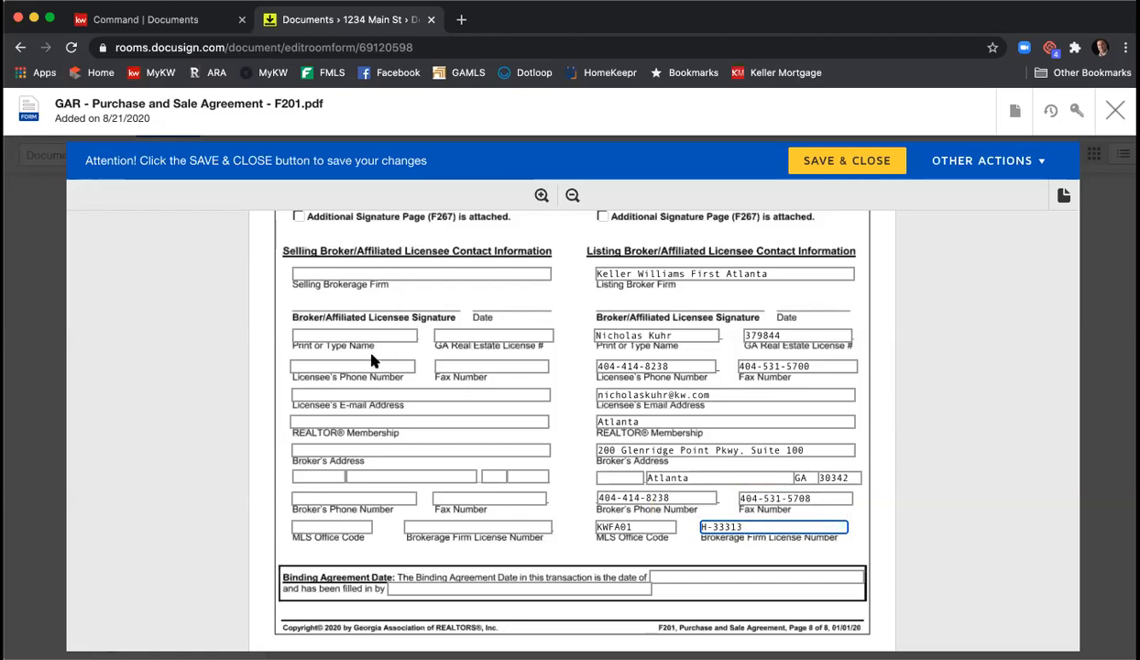
pyautogui.click(381, 273)
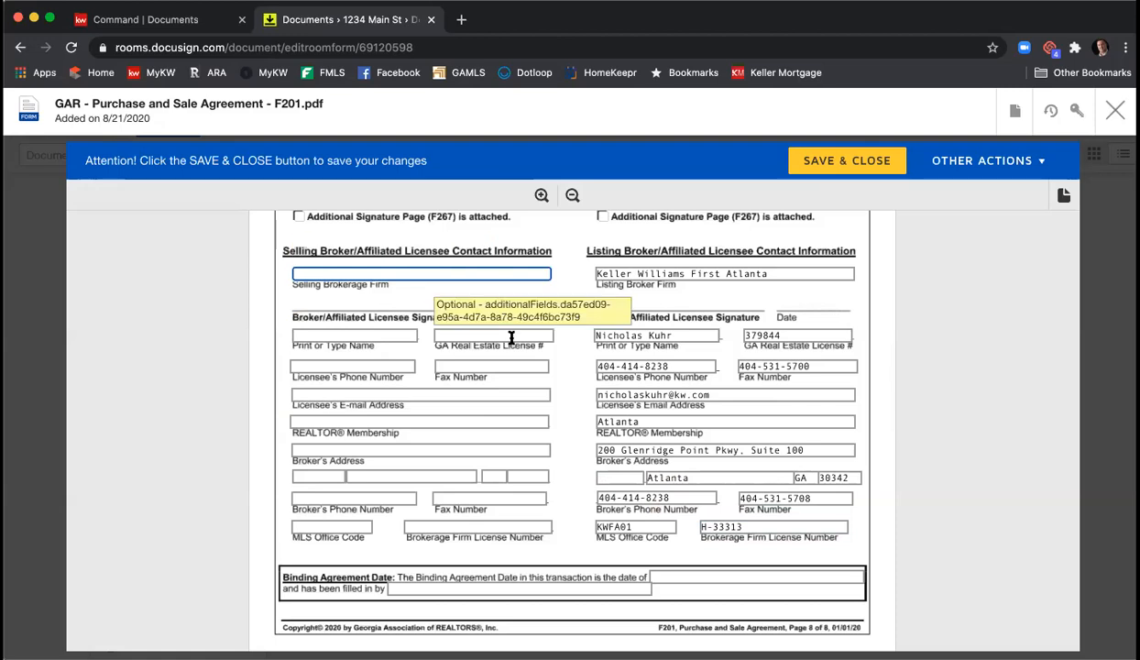
# - Enter the selling brokerage firm, agent's name, agent's license number and REALTOR membership Atlanta
pyautogui.scroll(2, 494, 360)
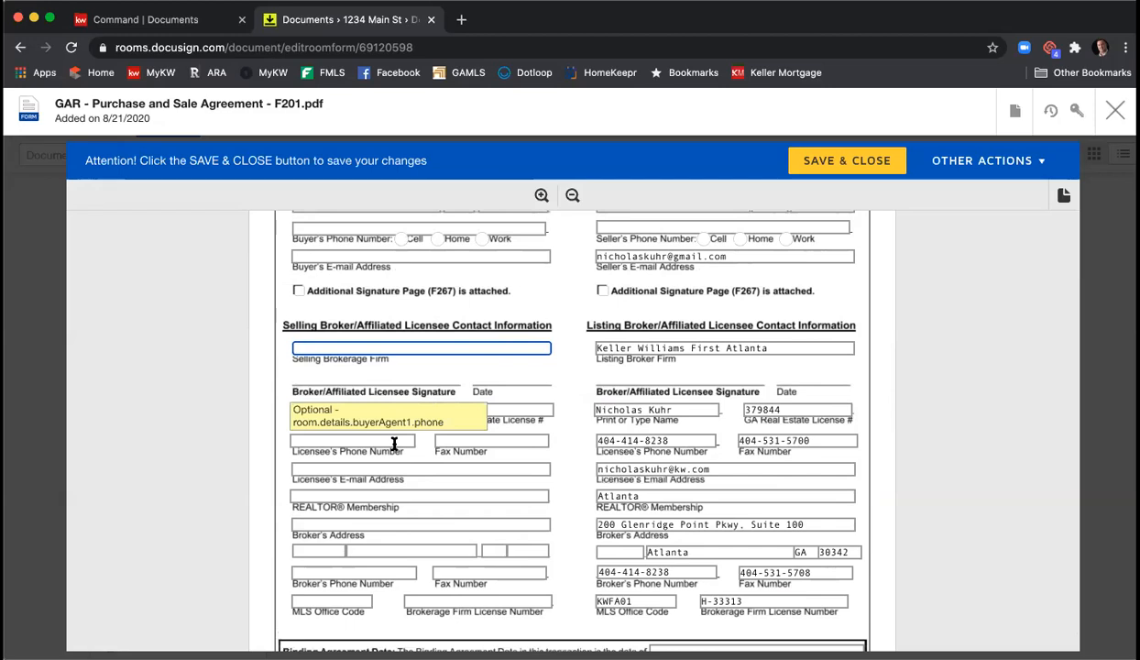
pyautogui.write('H')
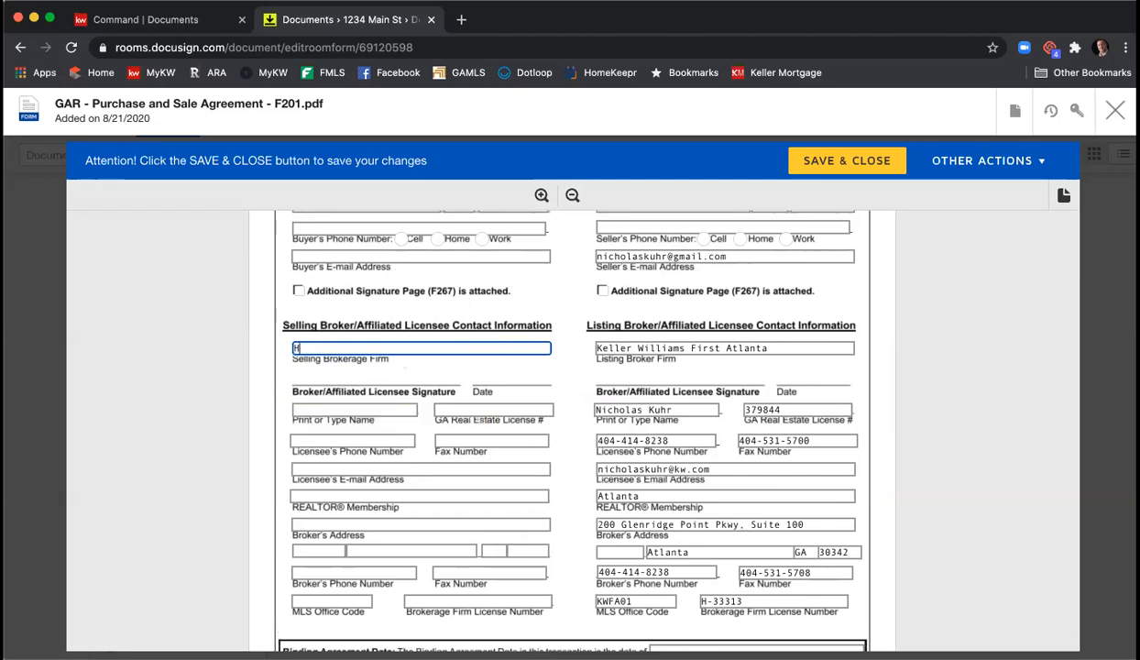
pyautogui.write('arry Norman')
pyautogui.click(363, 409)
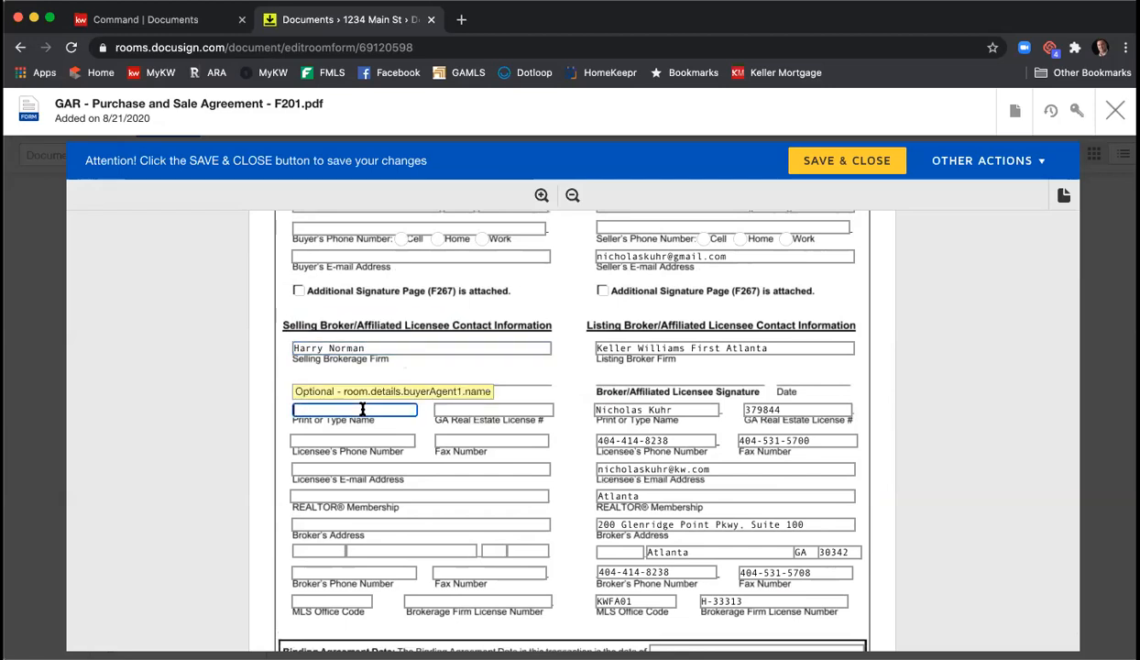
pyautogui.write('Susie McAgent')
pyautogui.press('Tab')
pyautogui.write('123456')
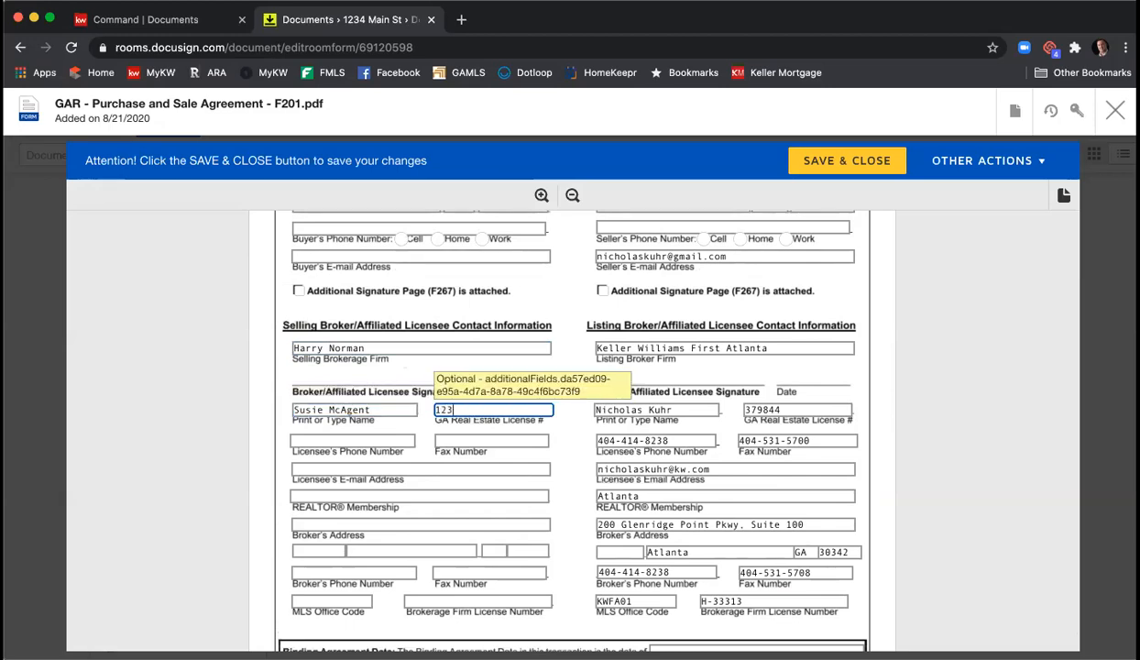
pyautogui.click(372, 496)
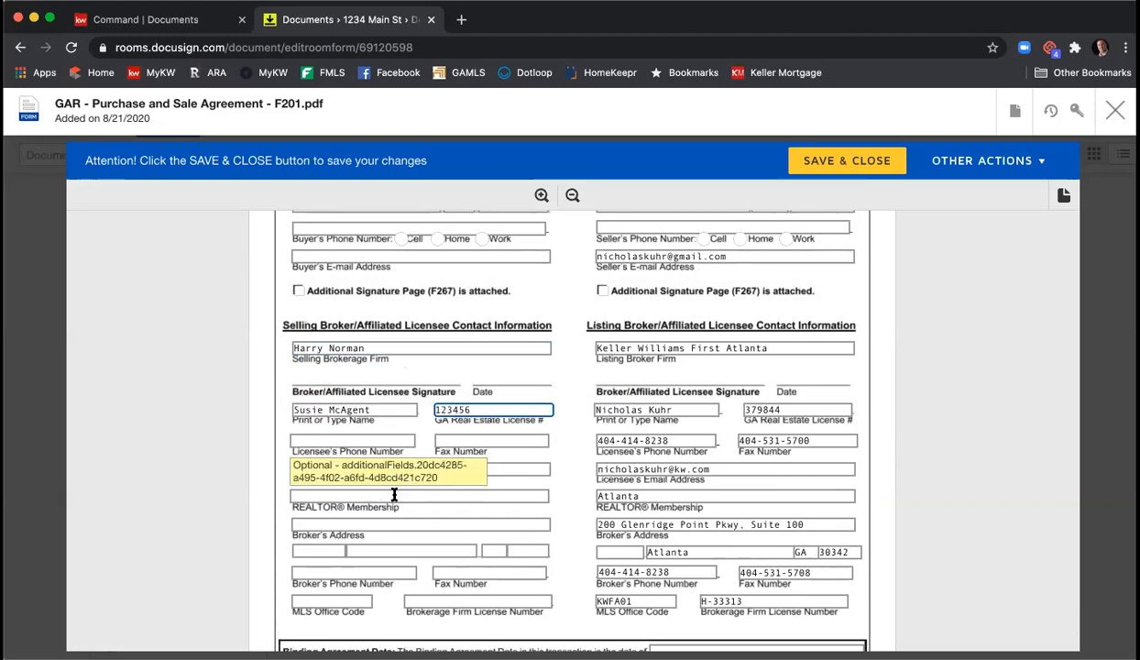
pyautogui.write('Stlan')
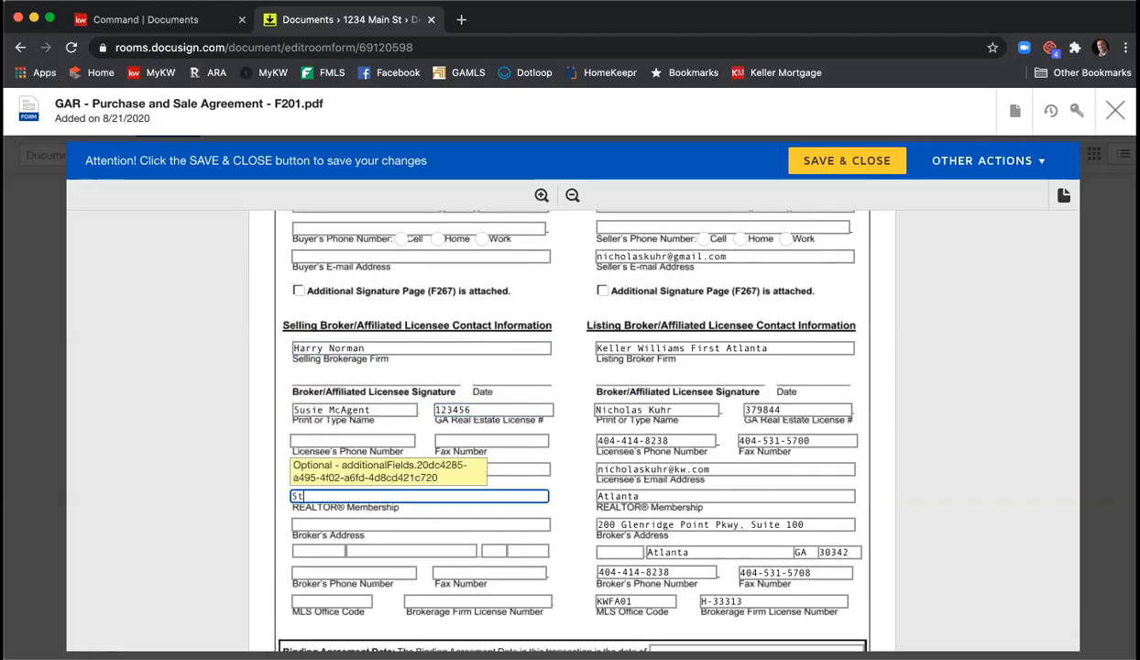
pyautogui.press('BackSpace')
pyautogui.press('BackSpace')
pyautogui.press('BackSpace')
pyautogui.press('BackSpace')
pyautogui.press('BackSpace')
pyautogui.write('Atlanta')
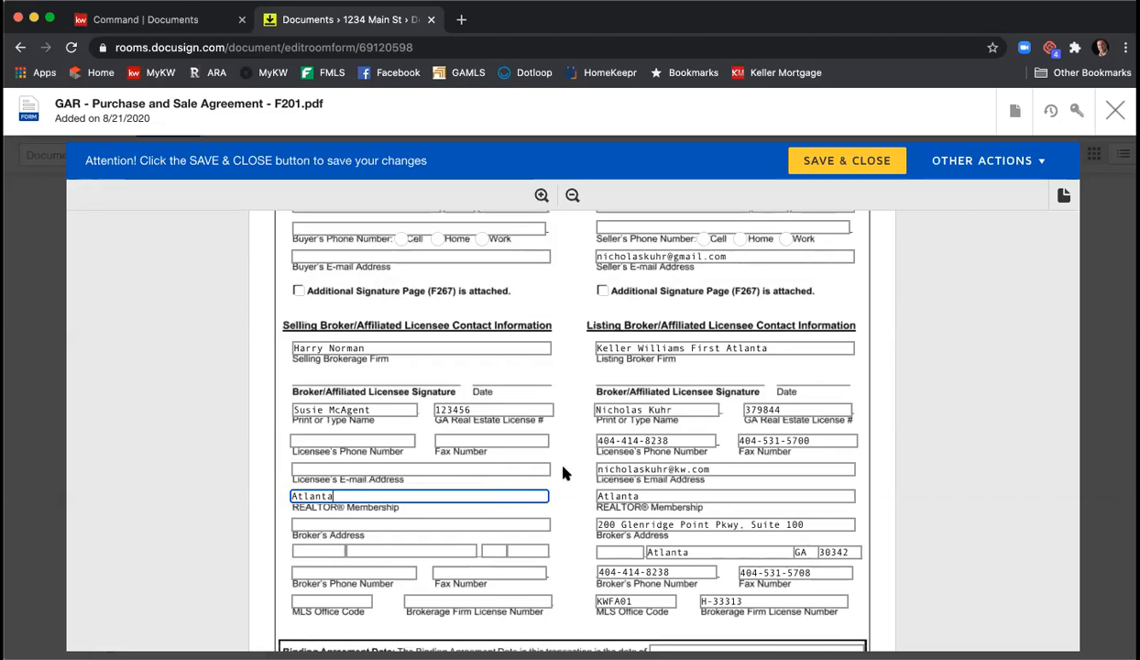
pyautogui.scroll(-3, 564, 471)
# - Save and close the filled-in Purchase and Sale Agreement F201
pyautogui.scroll(-3, 563, 469)
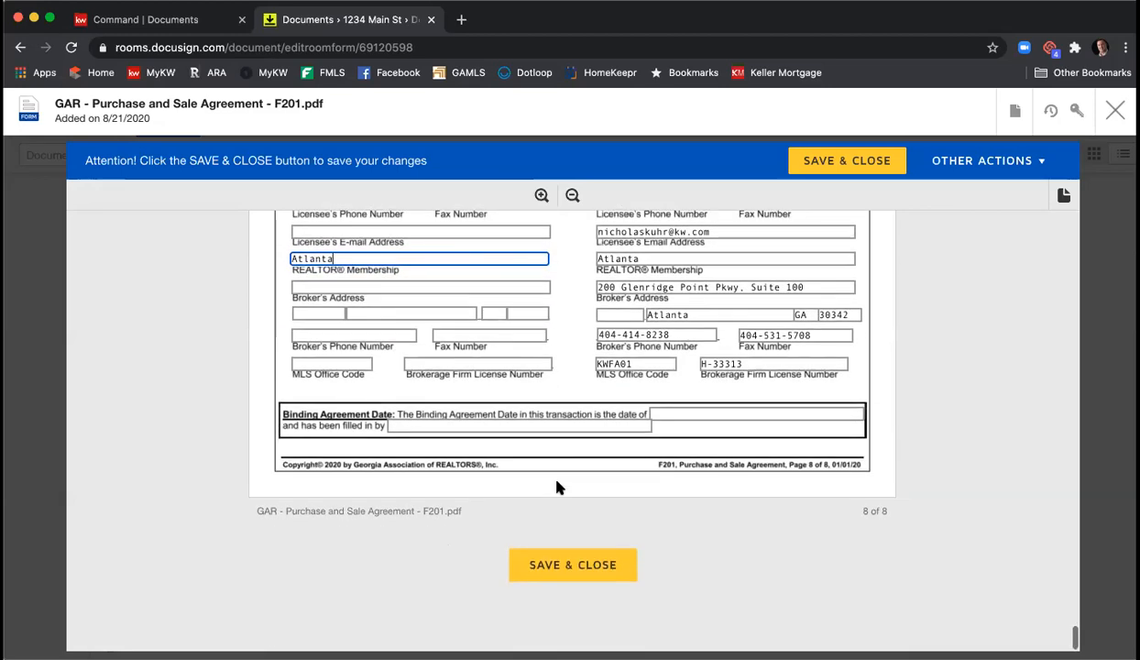
pyautogui.click(567, 566)
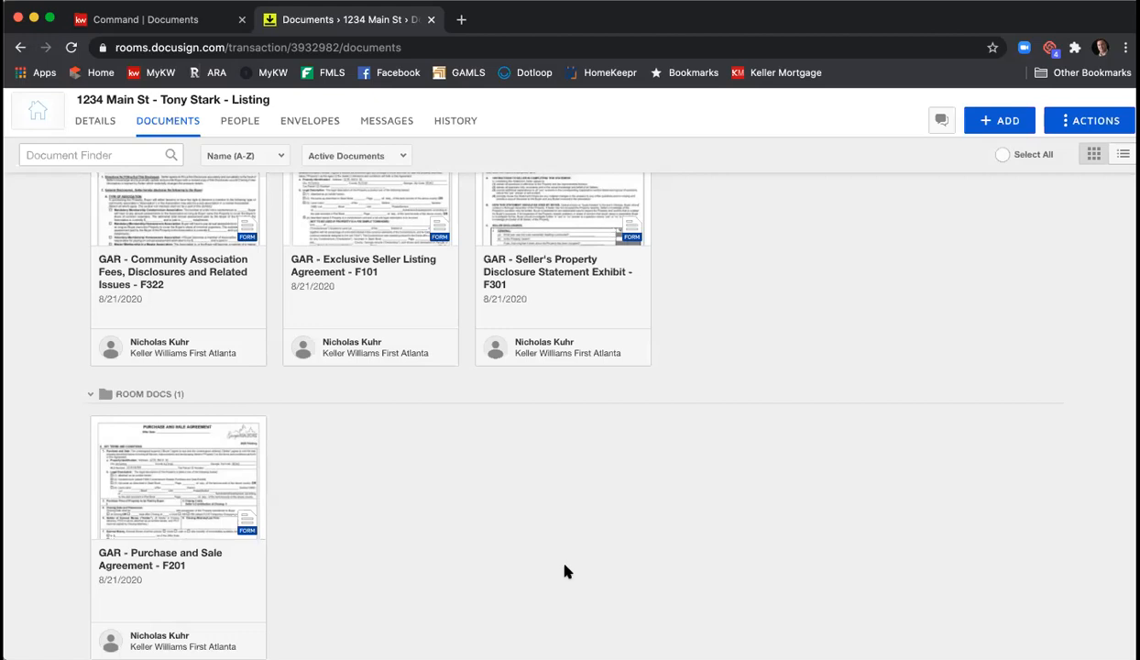
# - Select the F322 and F101 document cards, then go to the room's Envelopes page
pyautogui.scroll(2, 626, 549)
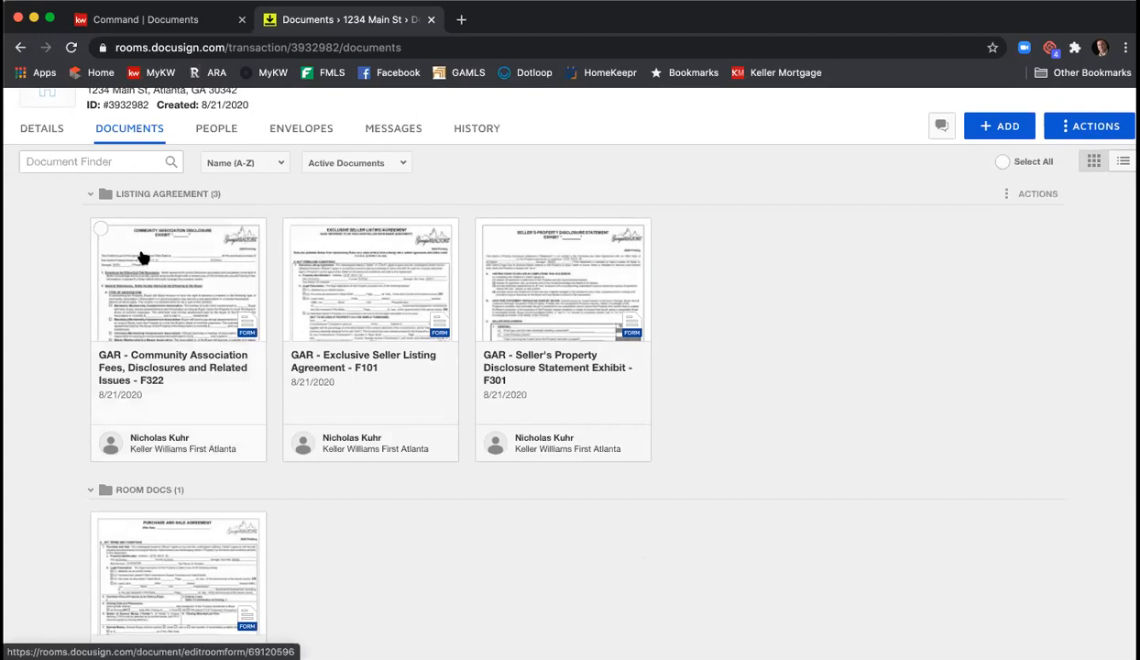
pyautogui.click(101, 229)
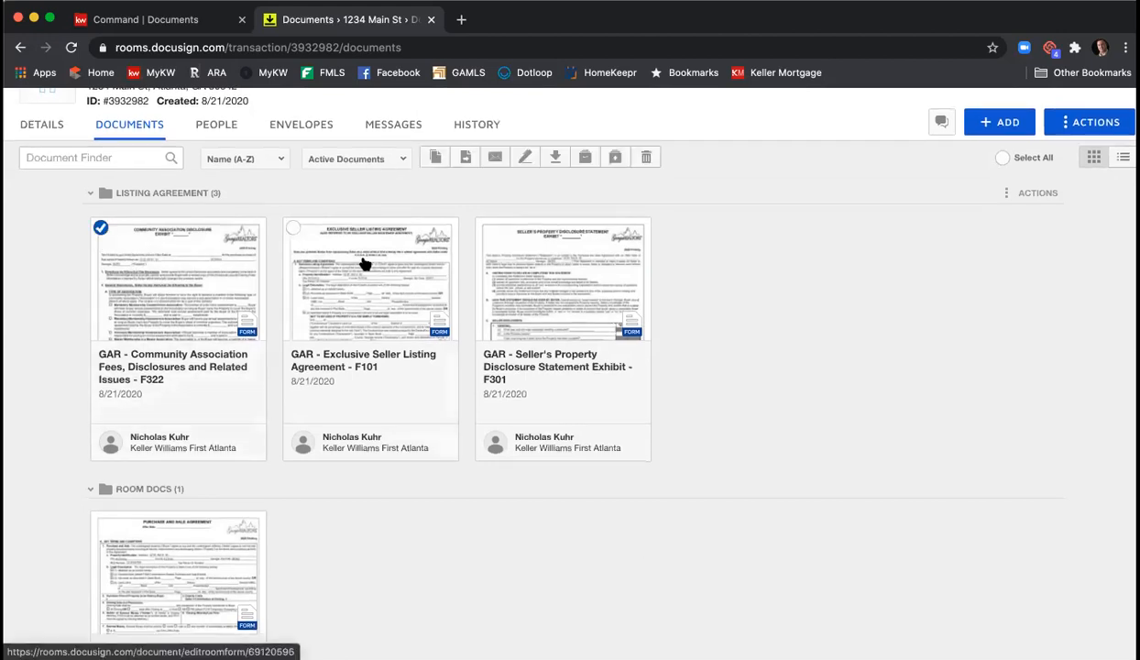
pyautogui.click(292, 229)
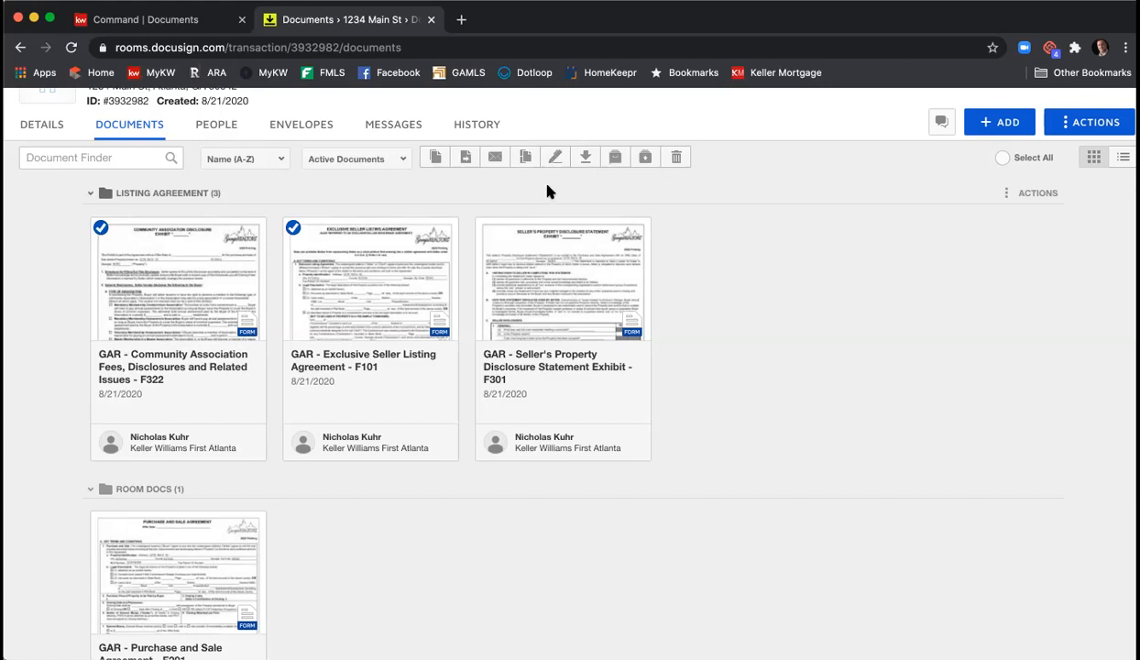
pyautogui.click(300, 127)
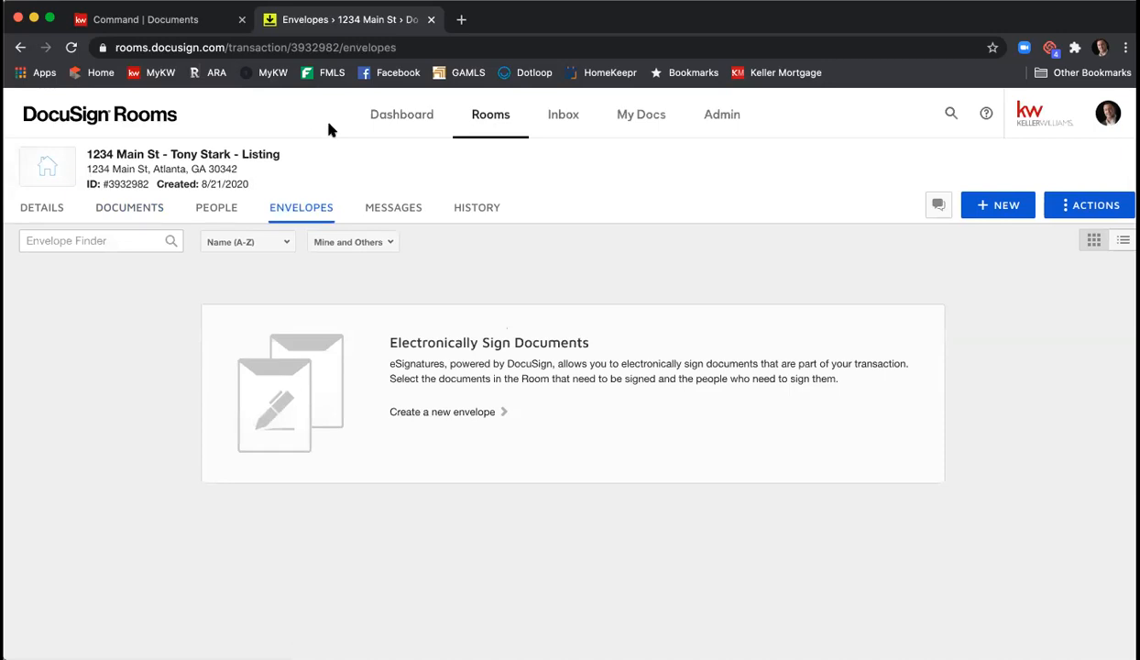
# - Create a new envelope in the 1234 Main St room and select its default 'Please DocuSign' name
pyautogui.click(996, 209)
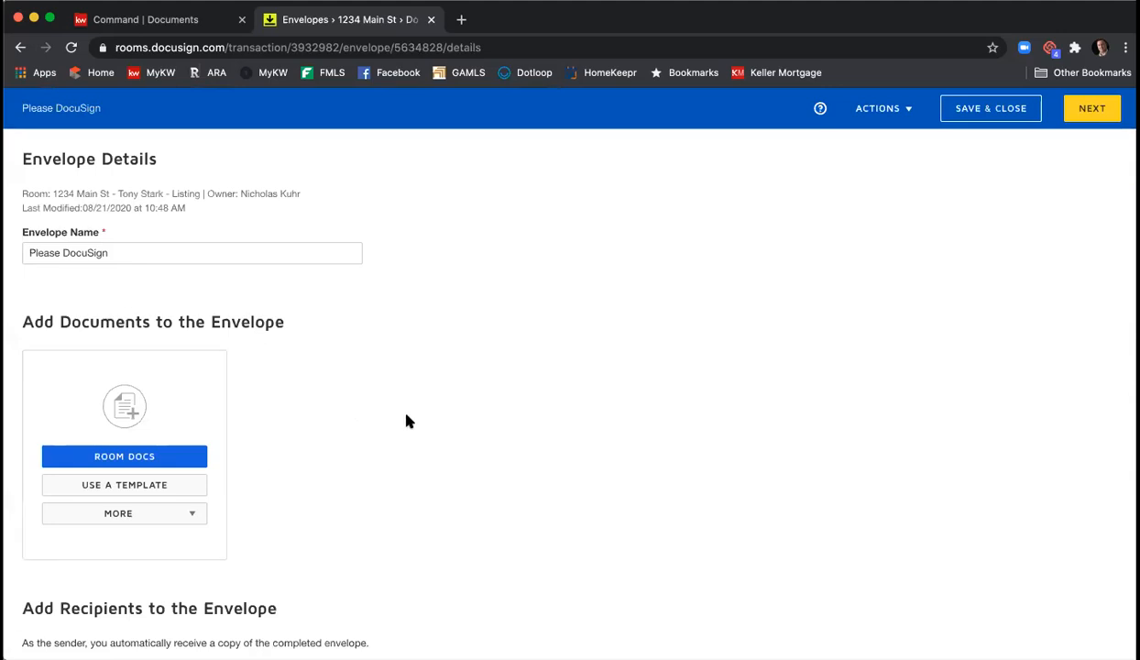
pyautogui.scroll(-1, 260, 254)
pyautogui.click(248, 249)
pyautogui.hotkey('alt', 'shift', 'Left')
pyautogui.hotkey('alt', 'shift', 'Left')
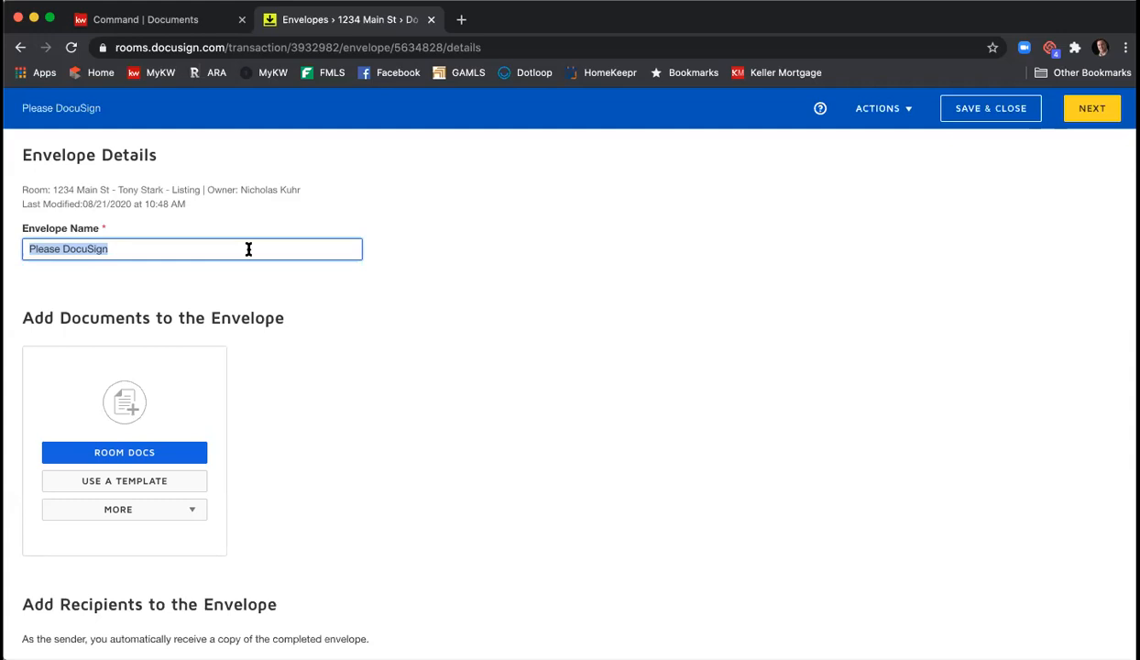
# - Change the envelope name to '1234 Main St ELA & PSA', fixing typos along the way
pyautogui.write('12346')
pyautogui.press('BackSpace')
pyautogui.write('Main St ')
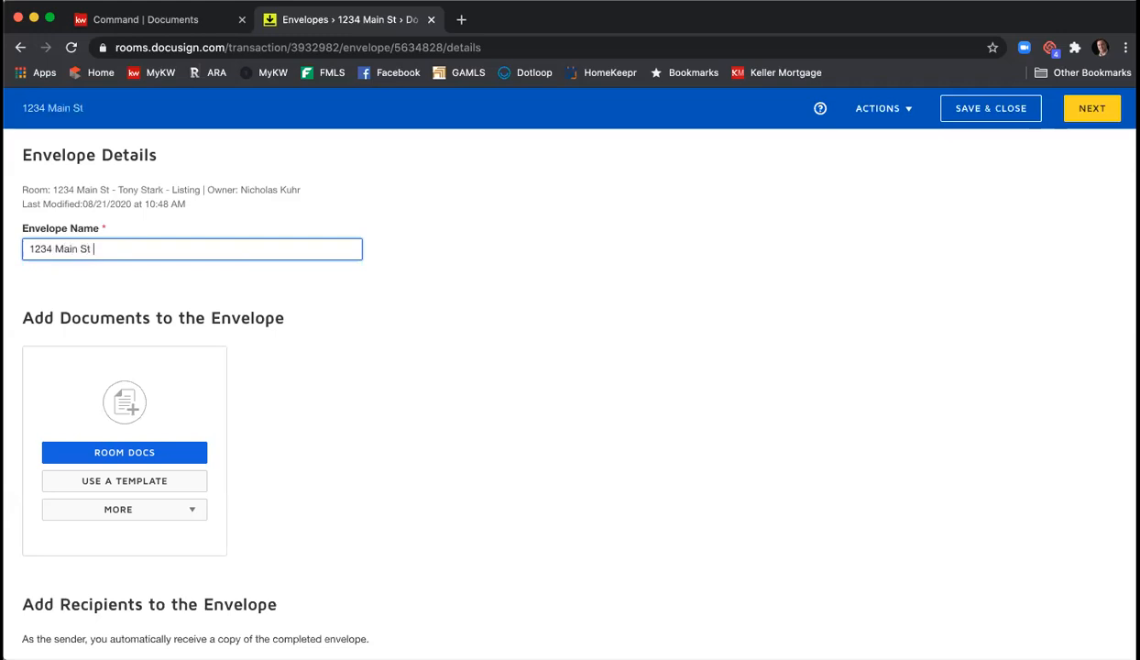
pyautogui.write("ELA &'")
pyautogui.press('BackSpace')
pyautogui.write('PSA')
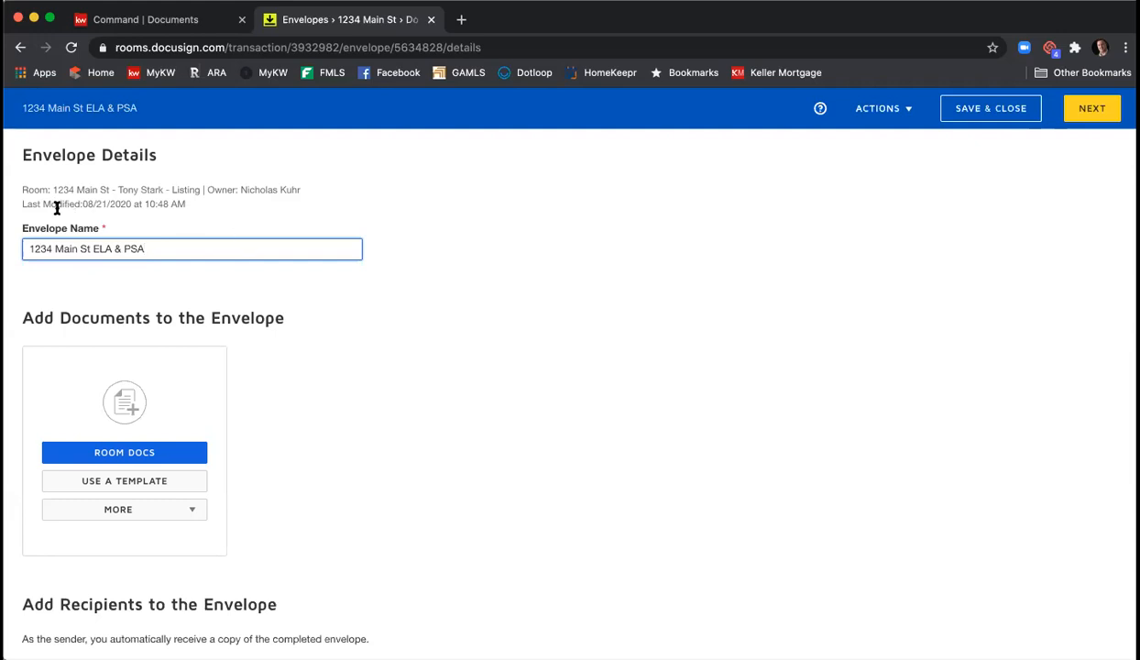
pyautogui.scroll(-2, 371, 335)
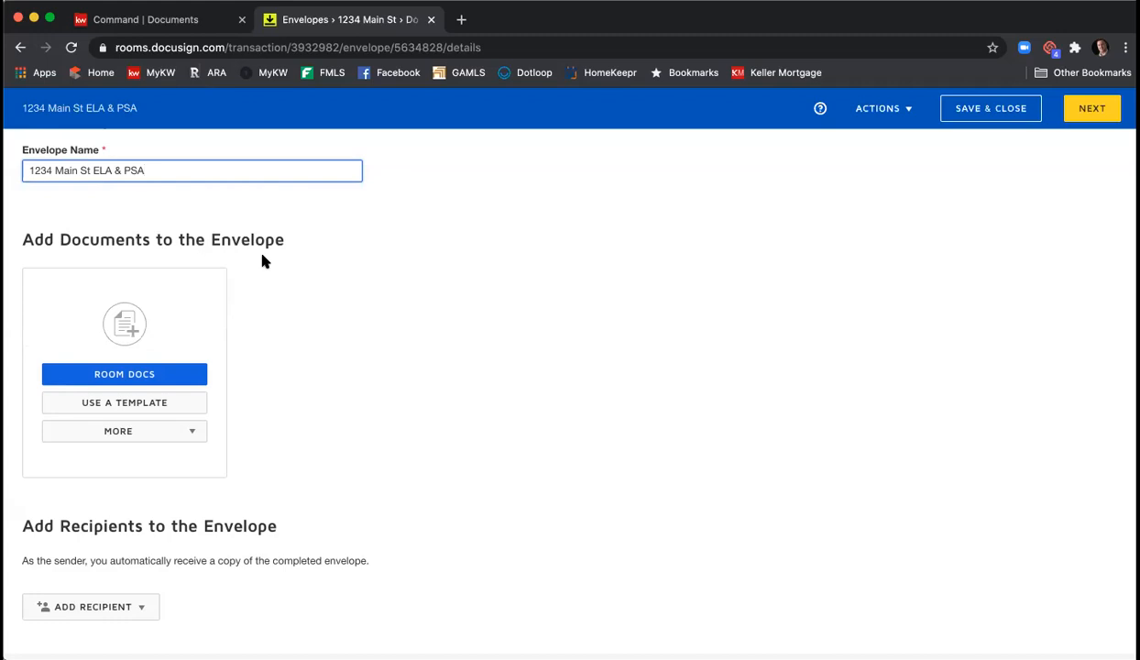
# - Add Community Association Fees, Exclusive Seller Listing, Purchase and Sale, and Seller's Property Disclosure from the room
pyautogui.click(163, 379)
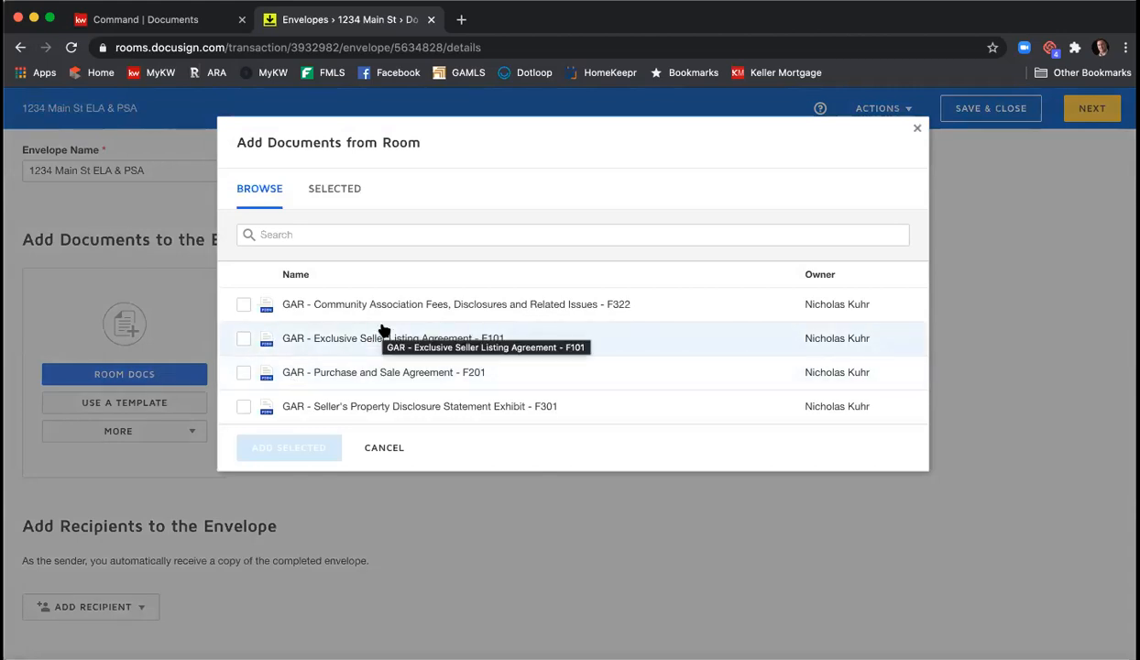
pyautogui.click(243, 305)
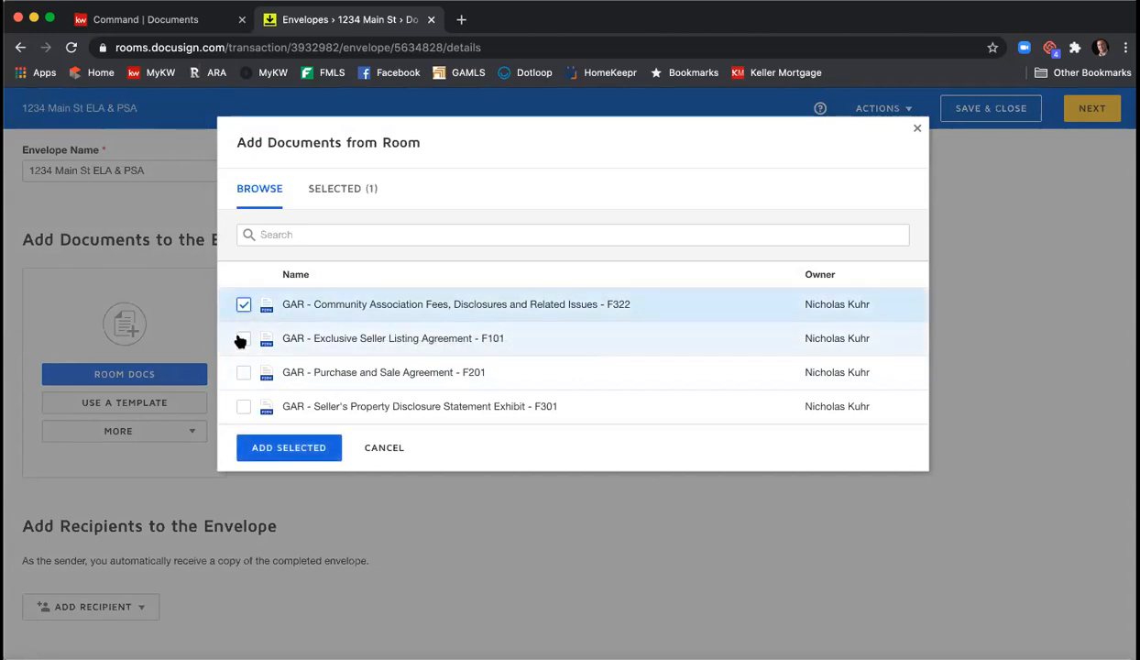
pyautogui.click(243, 338)
pyautogui.click(243, 372)
pyautogui.click(243, 407)
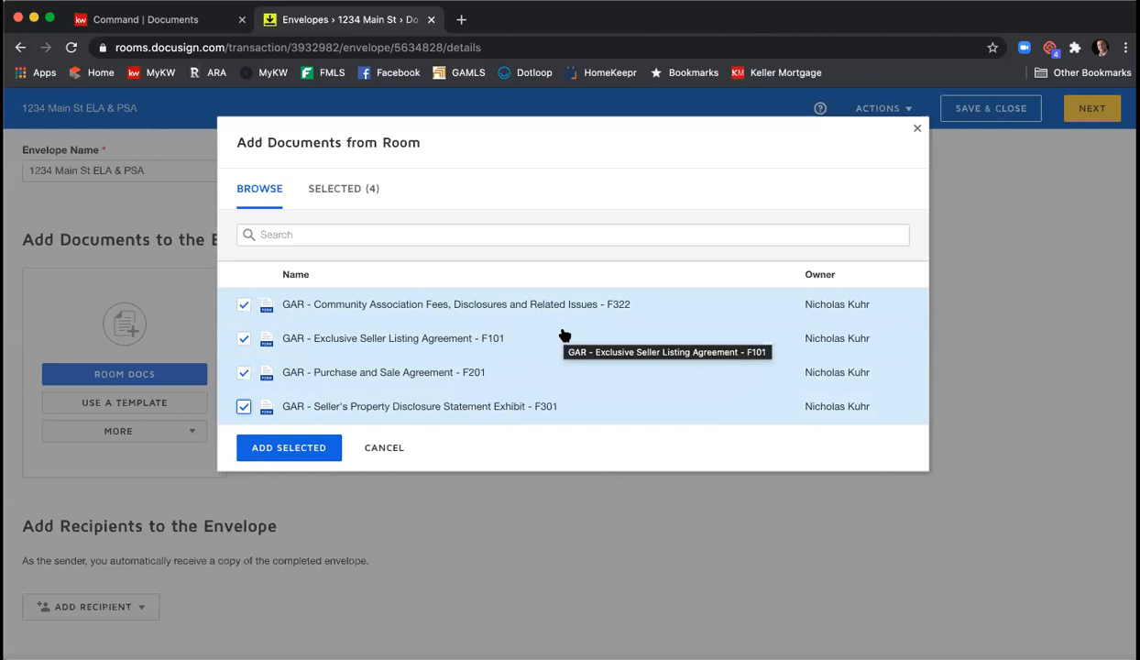
pyautogui.click(278, 451)
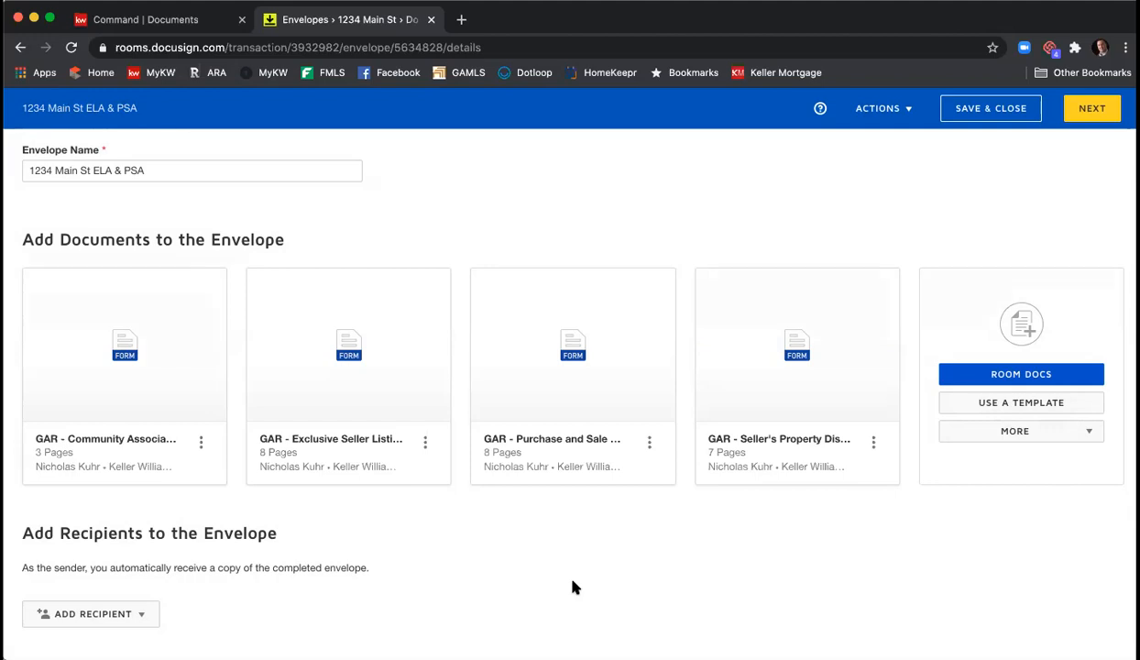
# - Add the shared Seller - Wire Fraud Disclosure and Seller - Affiliated Marketing Disclosure templates
pyautogui.click(1012, 406)
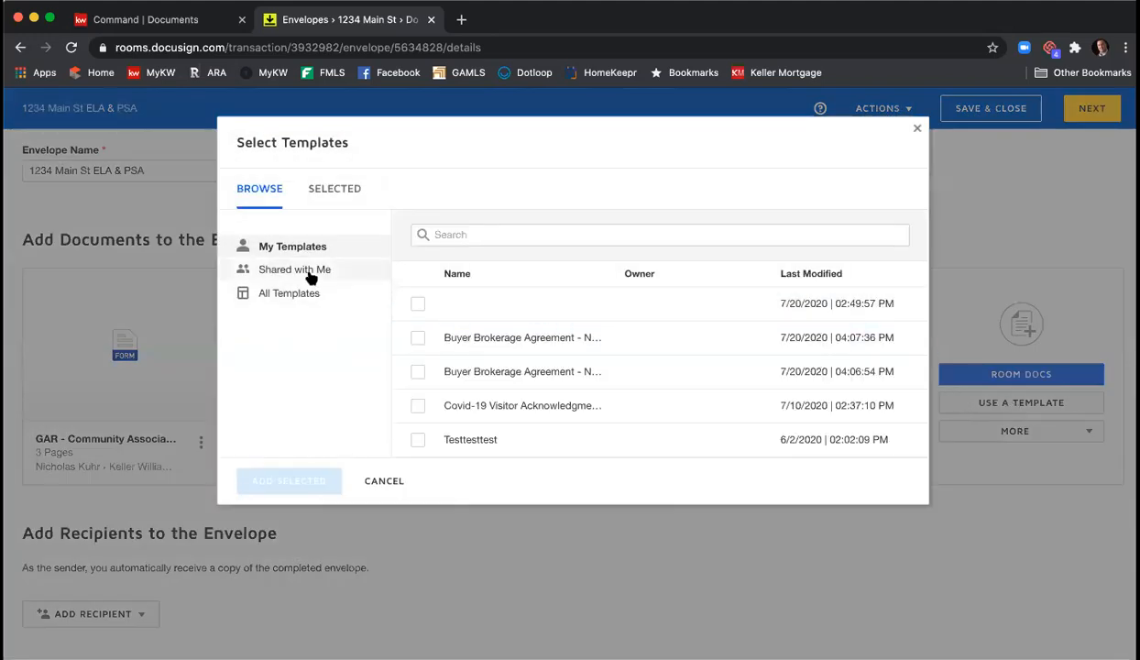
pyautogui.click(313, 275)
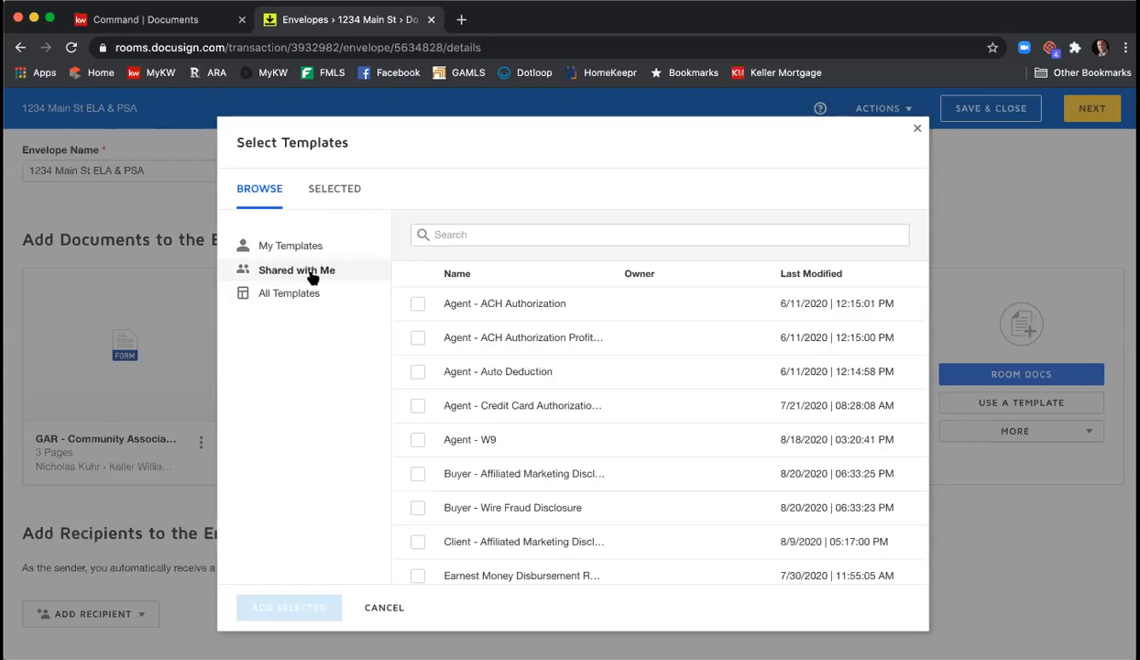
pyautogui.scroll(-3, 573, 311)
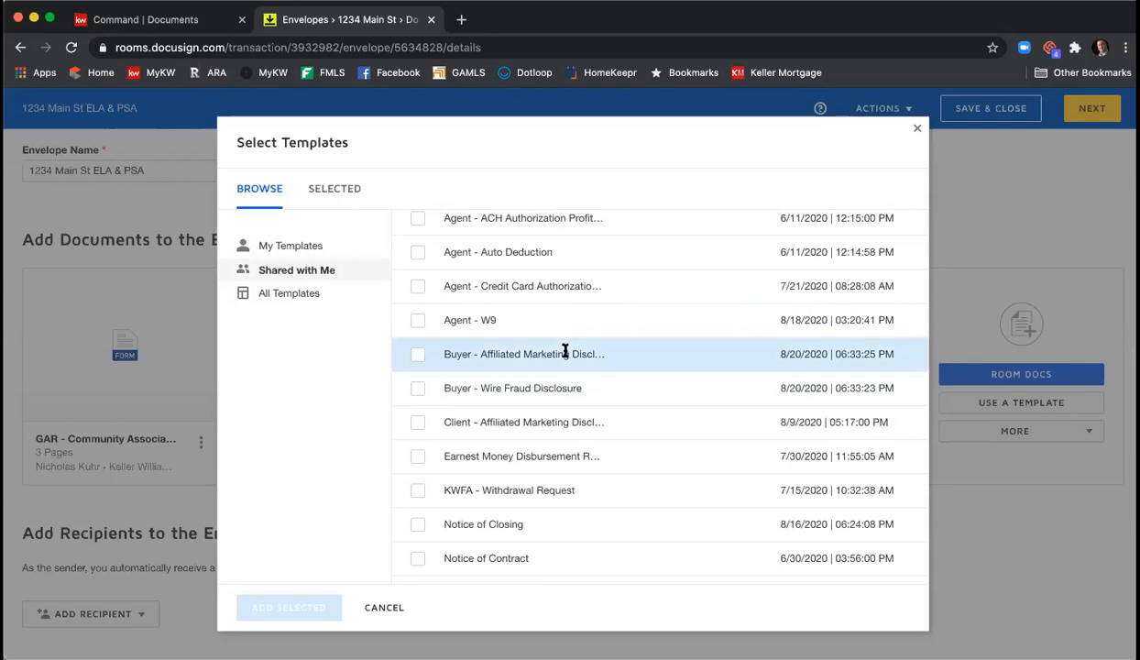
pyautogui.scroll(-5, 568, 350)
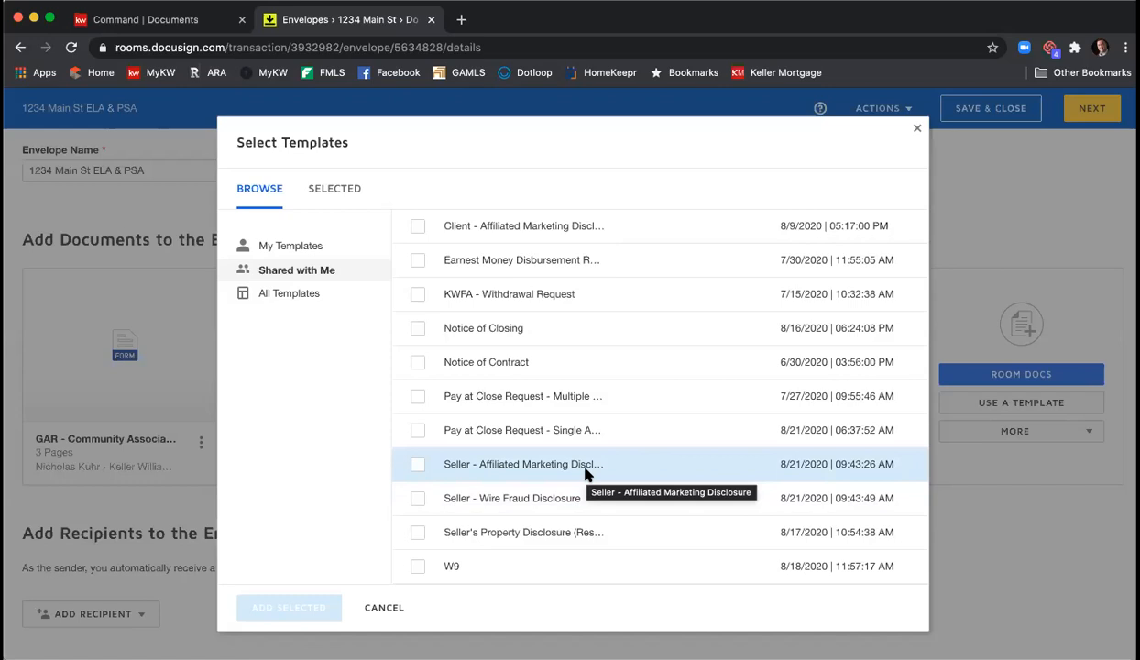
pyautogui.click(417, 498)
pyautogui.click(417, 470)
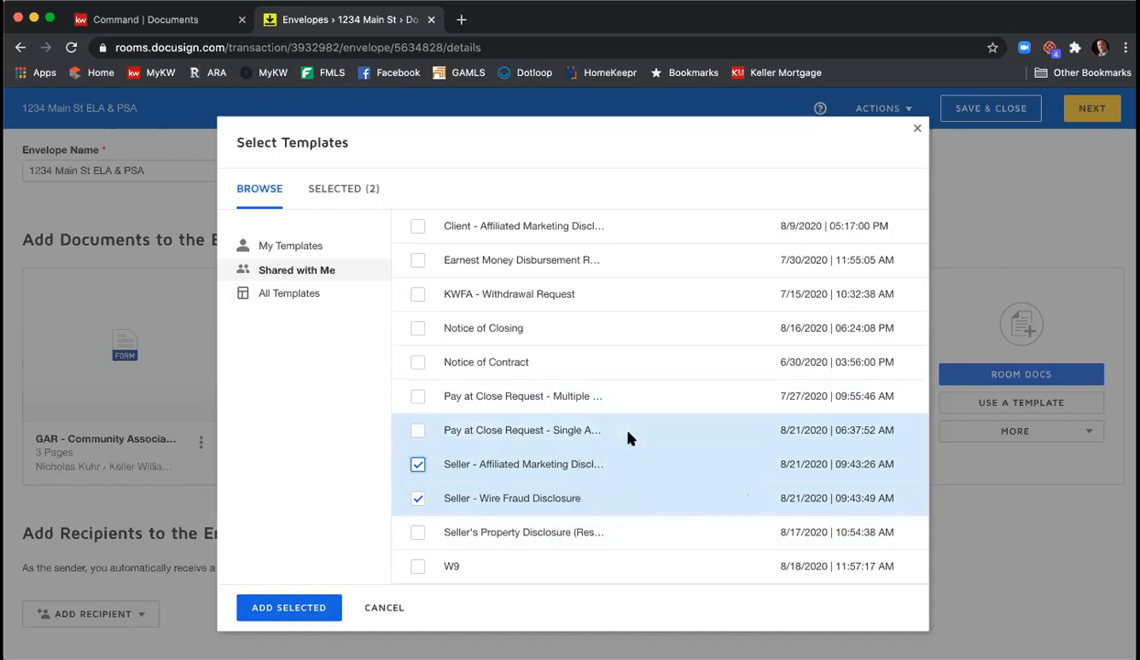
pyautogui.click(293, 609)
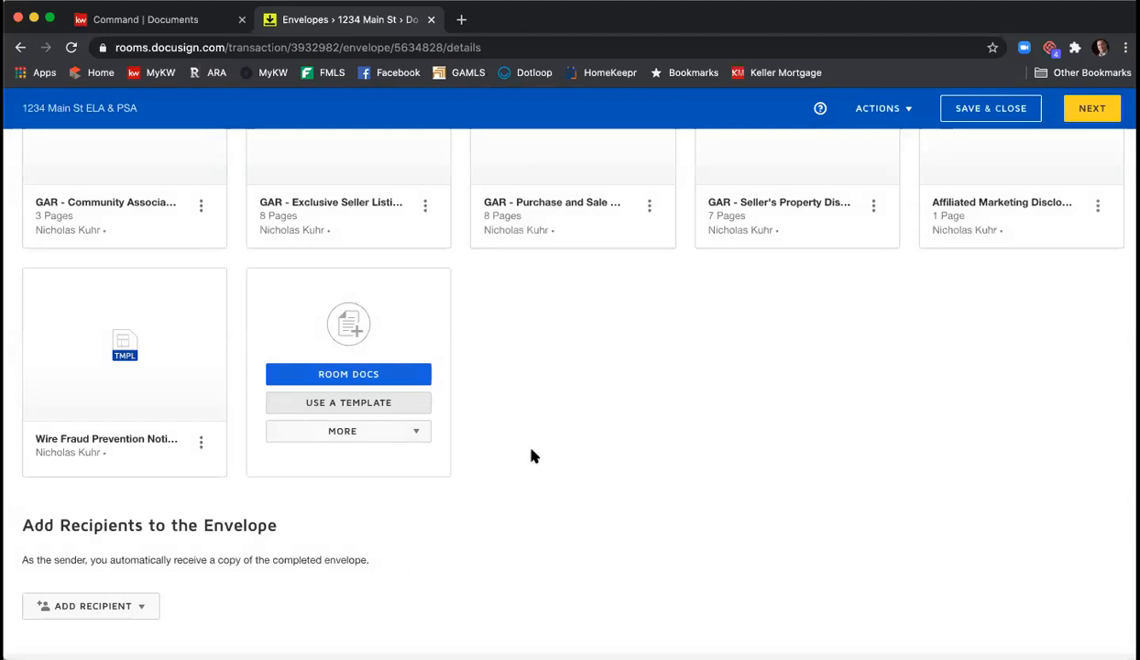
# - Order documents: listing agreement, property disclosure, community association, both disclosures, Purchase and Sale last
pyautogui.scroll(3, 614, 367)
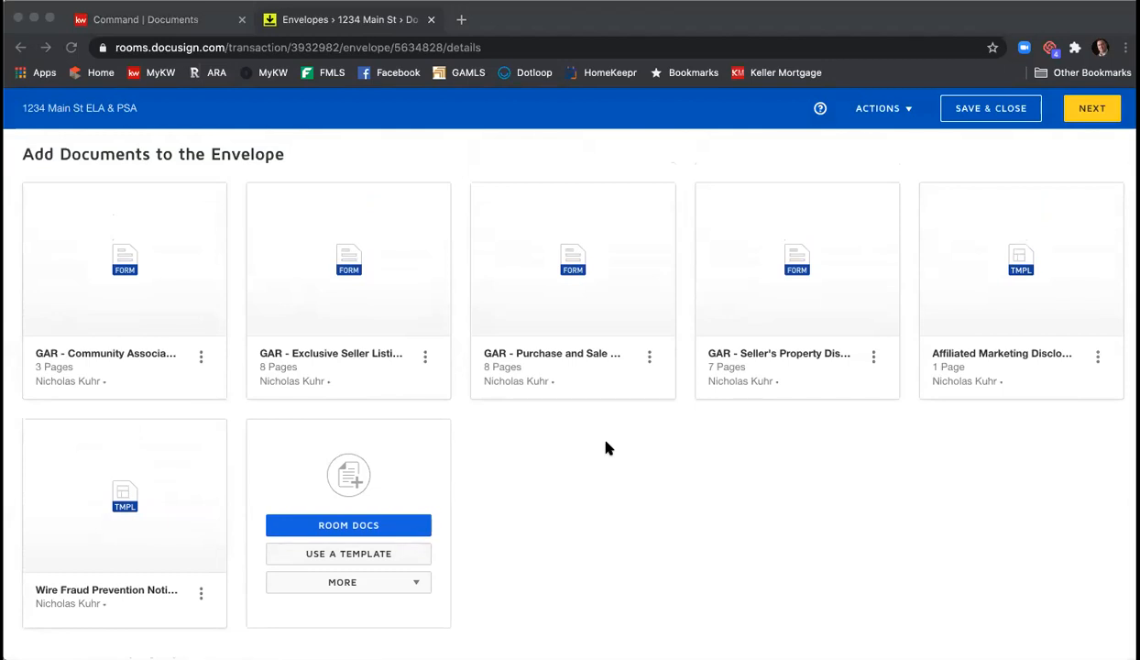
pyautogui.click(377, 357)
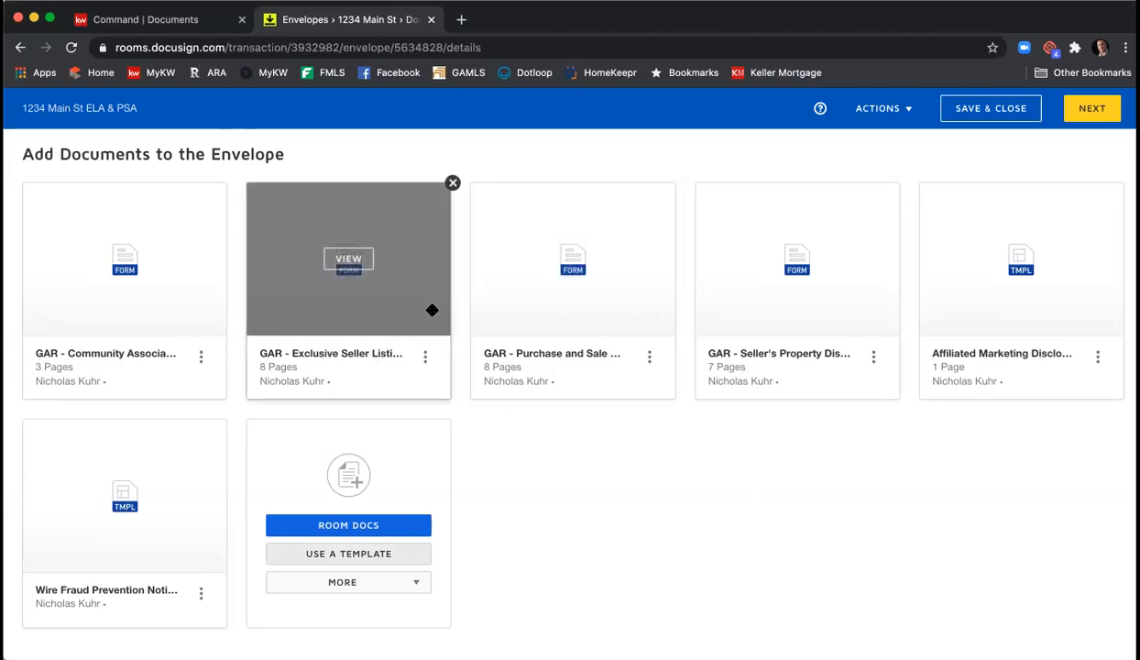
pyautogui.moveTo(412, 305); pyautogui.dragTo(149, 305)
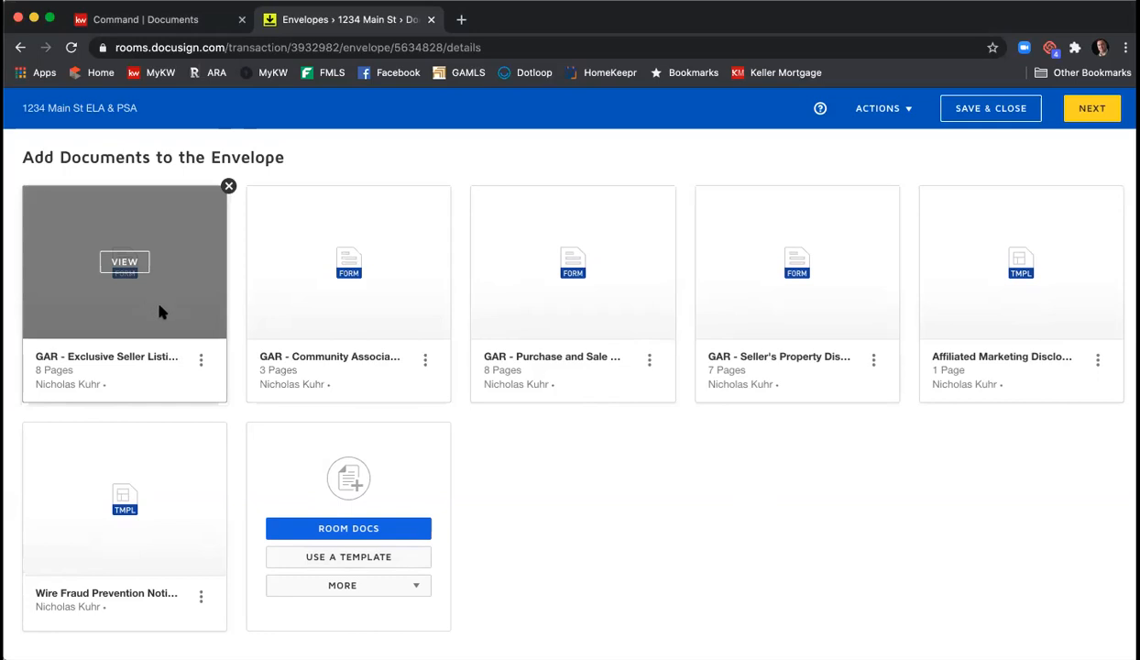
pyautogui.moveTo(832, 325); pyautogui.dragTo(351, 323)
pyautogui.moveTo(586, 316); pyautogui.dragTo(353, 313)
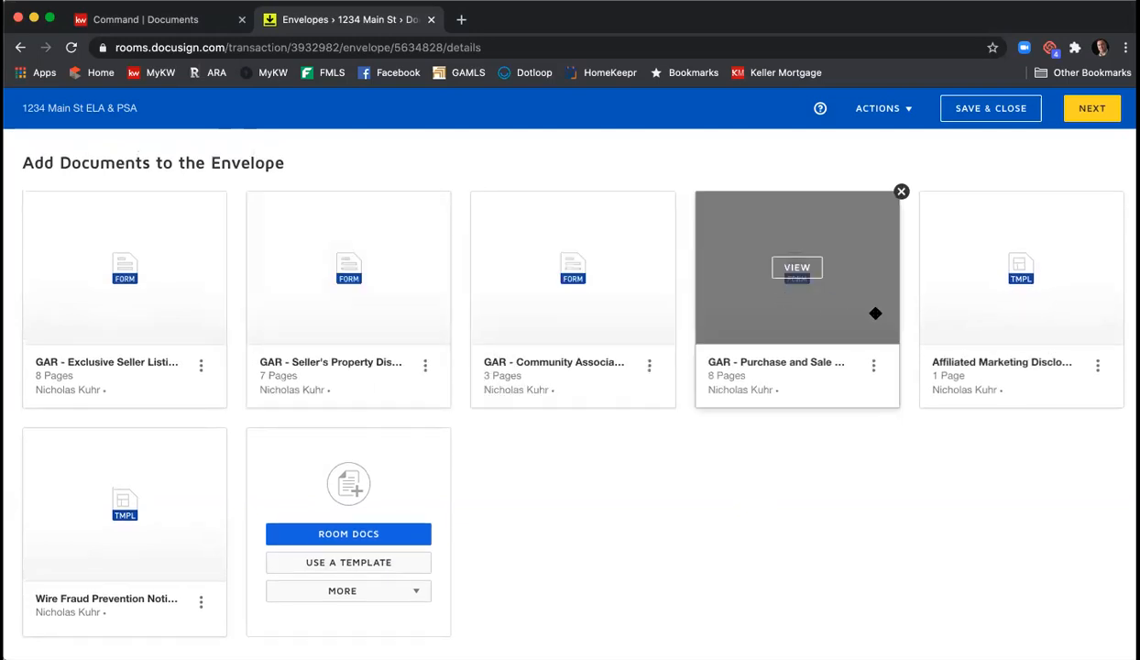
pyautogui.moveTo(939, 312); pyautogui.dragTo(741, 321)
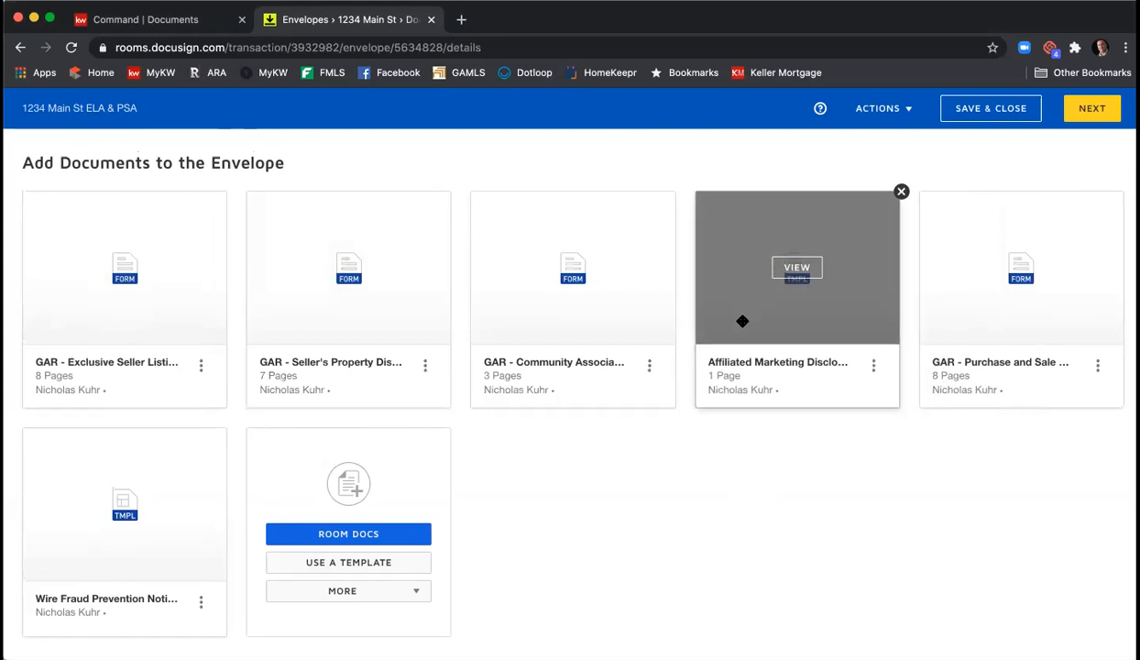
pyautogui.moveTo(153, 532); pyautogui.dragTo(1028, 333)
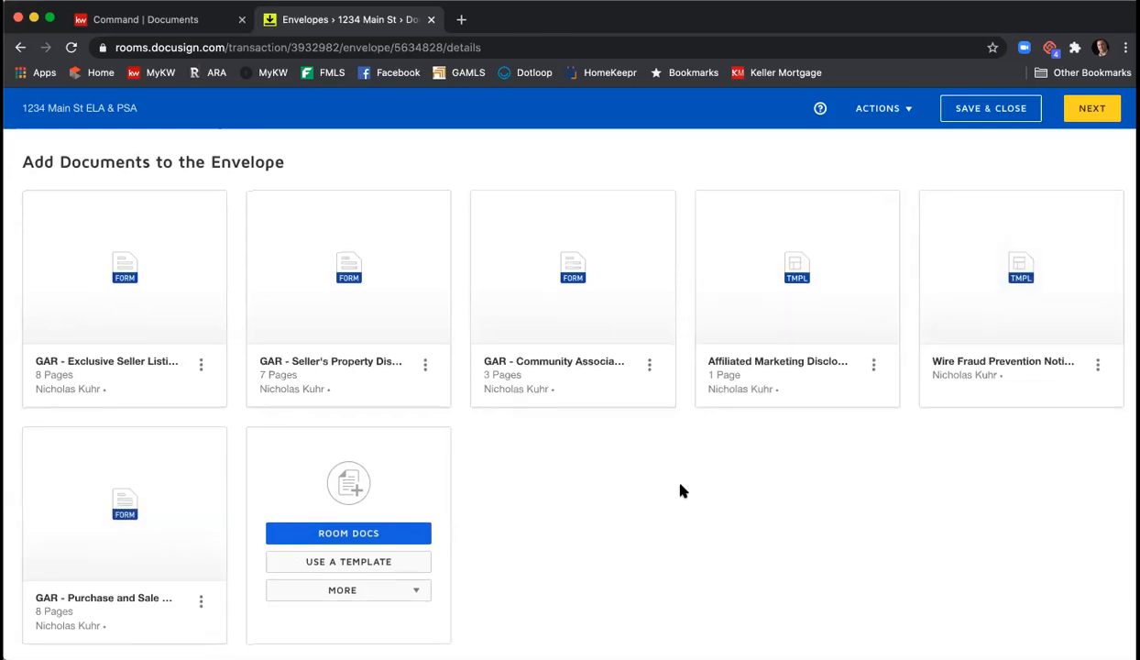
pyautogui.scroll(-1, 673, 484)
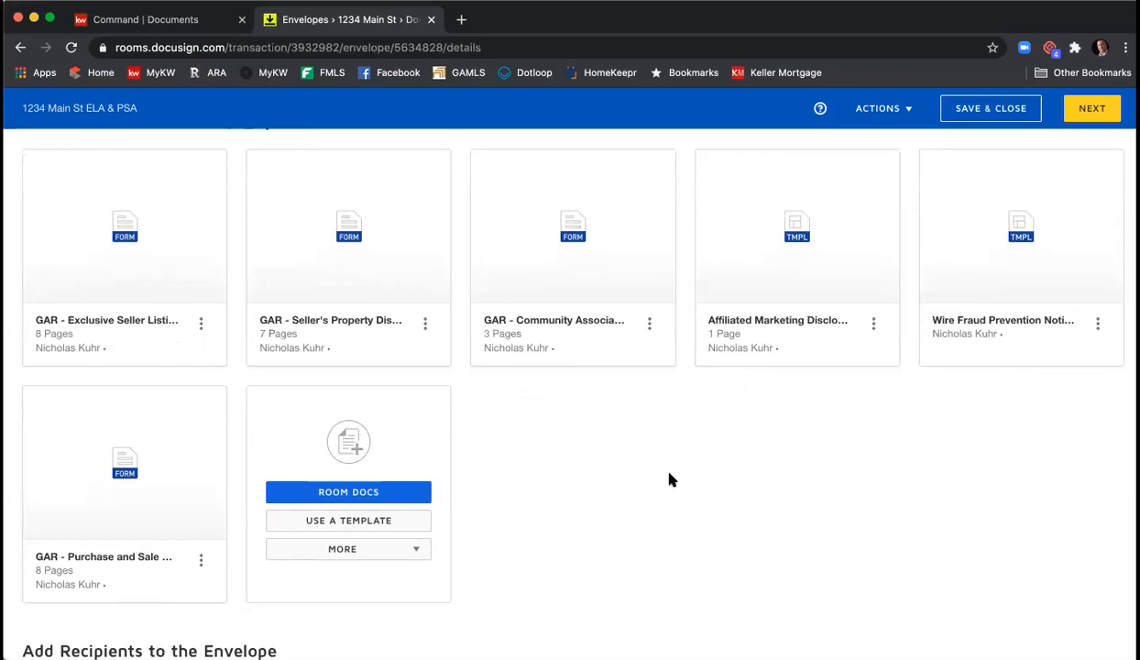
pyautogui.scroll(-1, 678, 473)
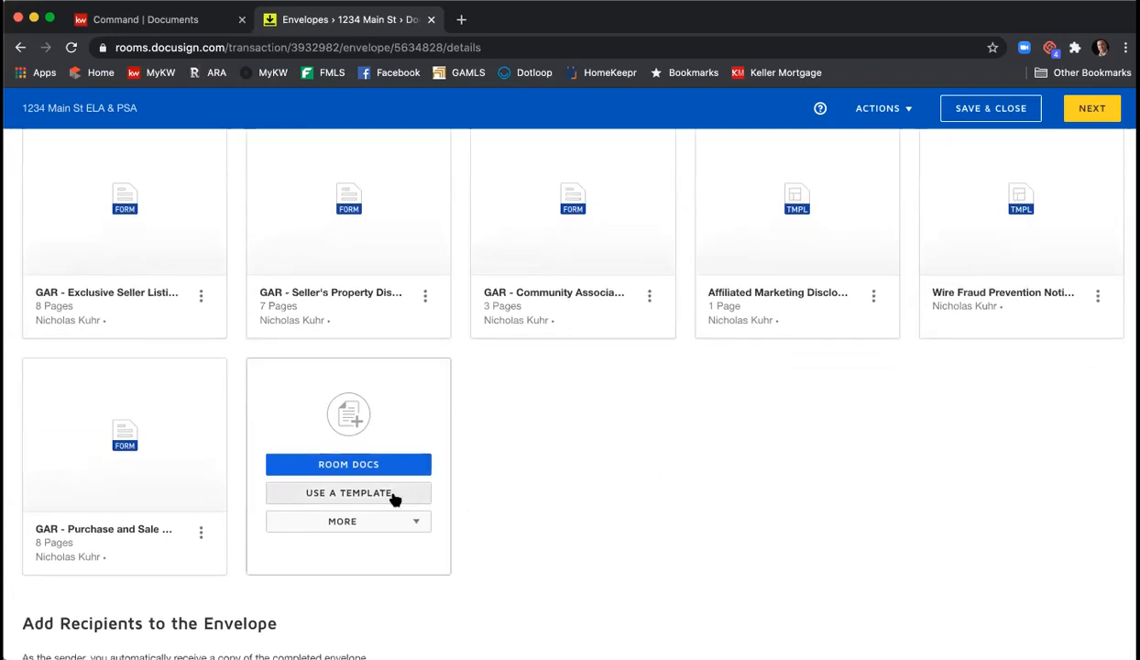
pyautogui.scroll(1, 389, 530)
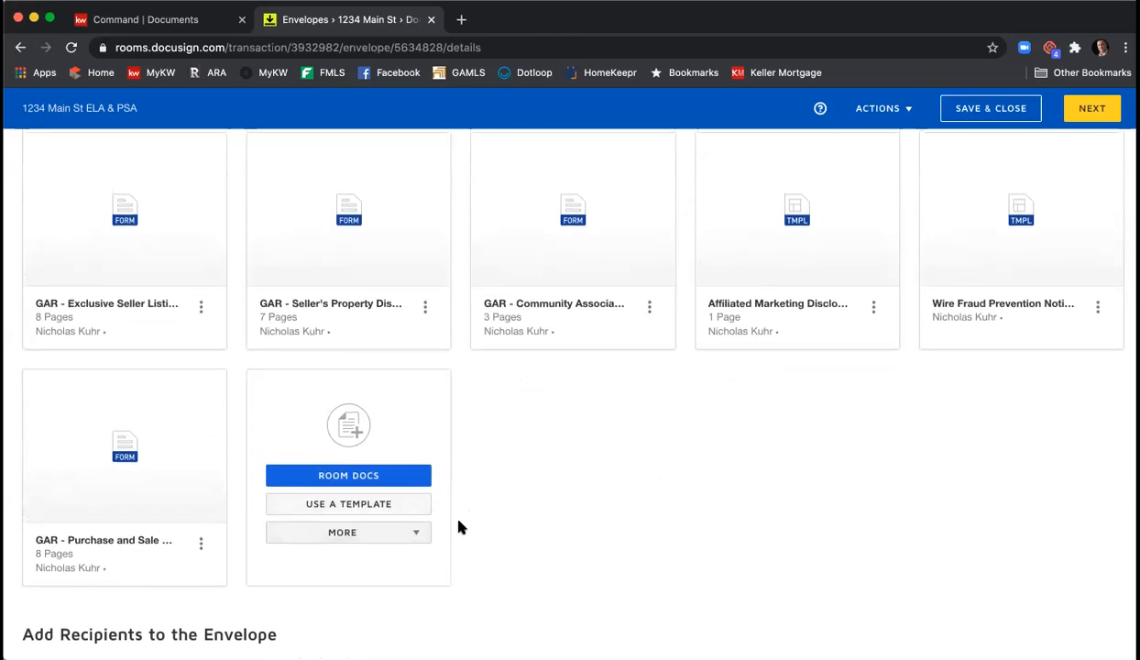
pyautogui.scroll(-1, 459, 527)
pyautogui.click(390, 507)
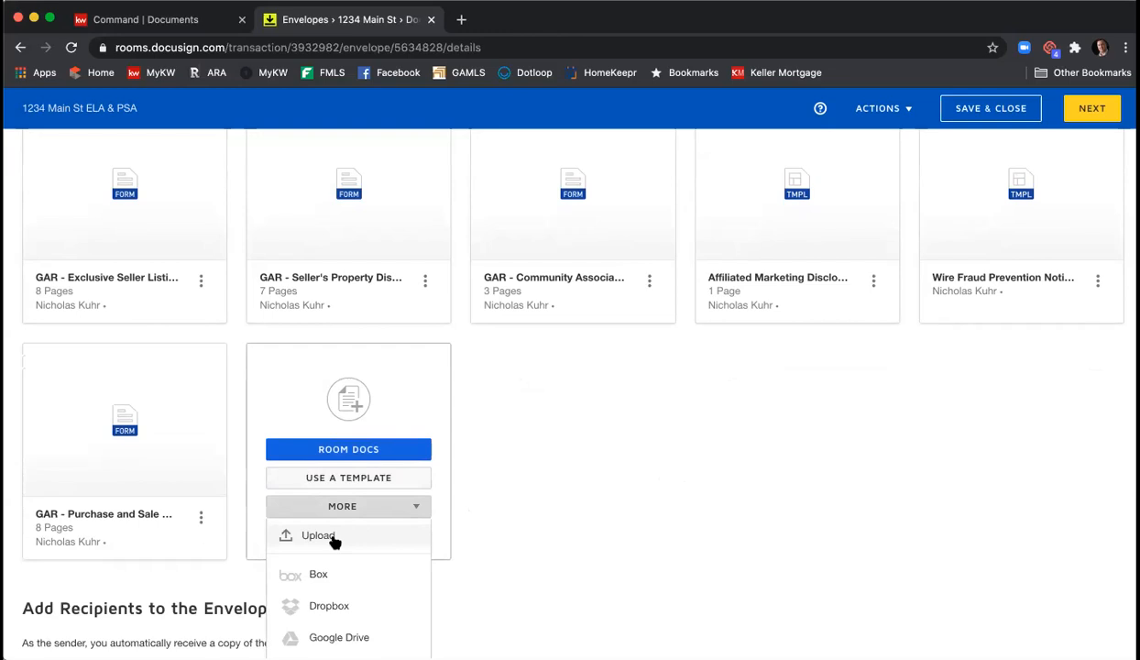
pyautogui.click(580, 463)
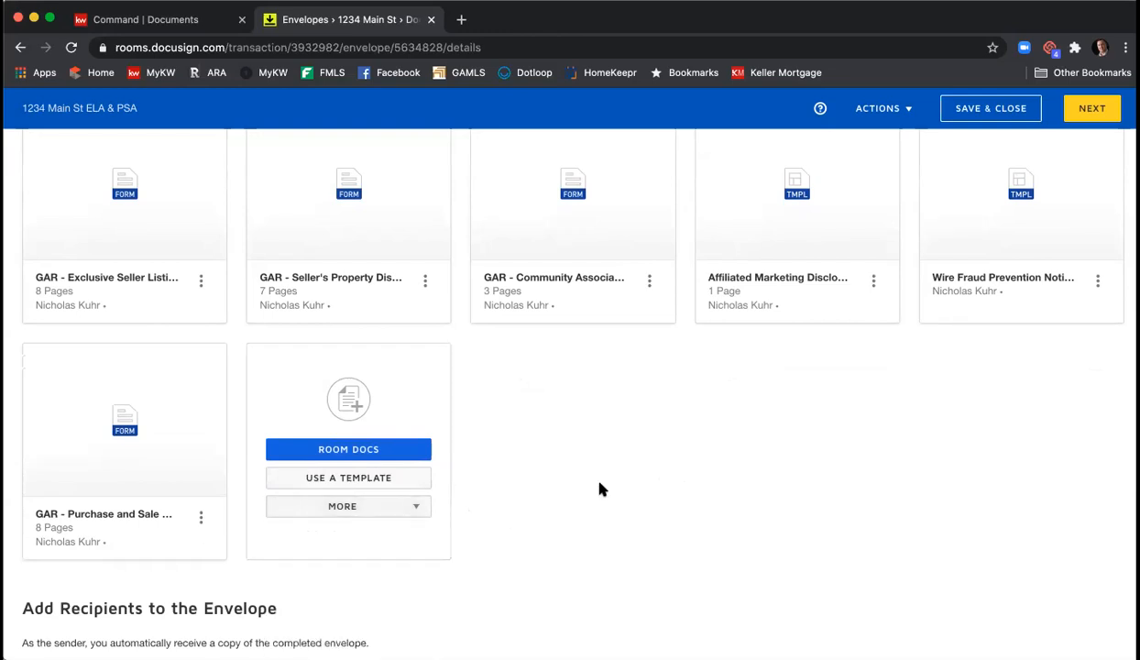
pyautogui.scroll(-3, 605, 440)
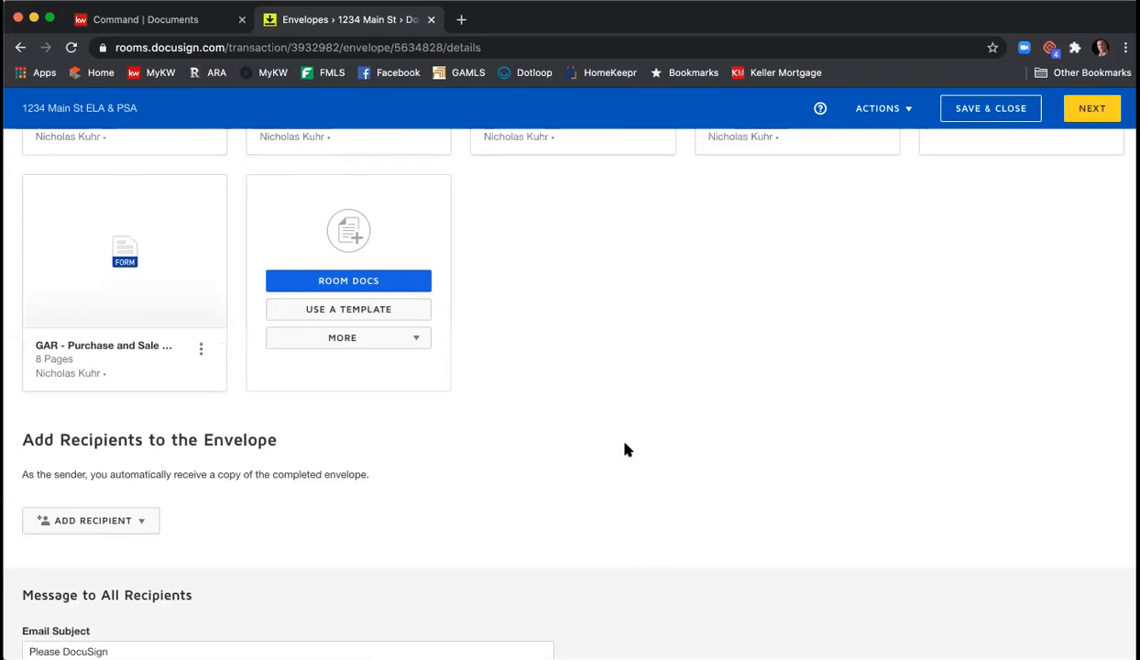
pyautogui.scroll(-3, 626, 449)
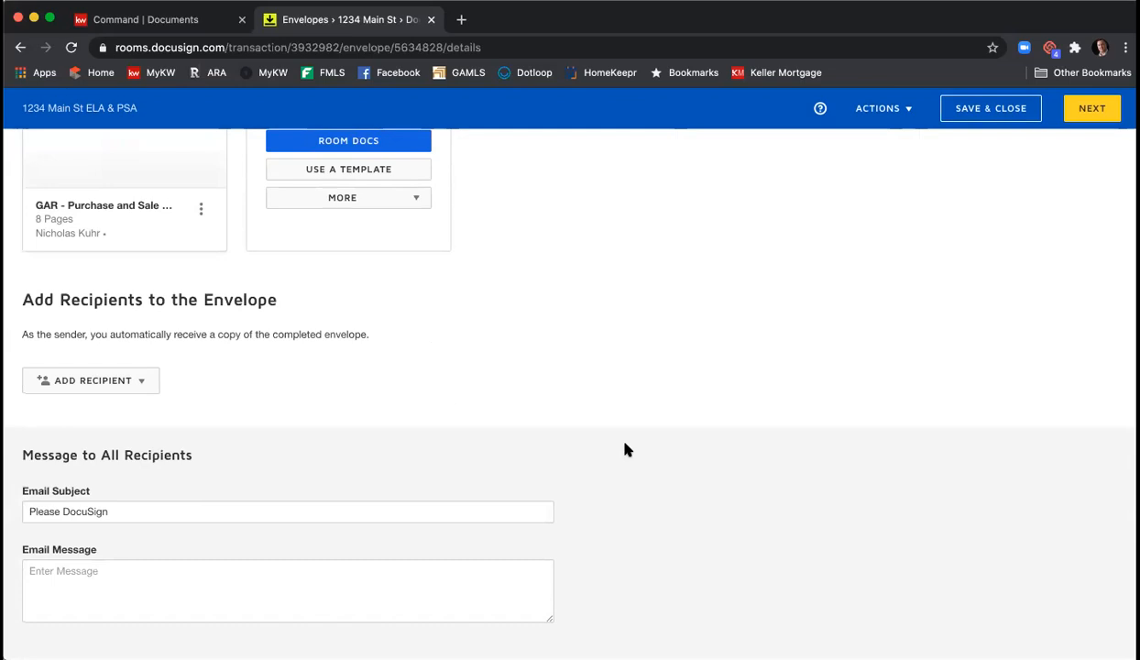
pyautogui.scroll(6, 626, 449)
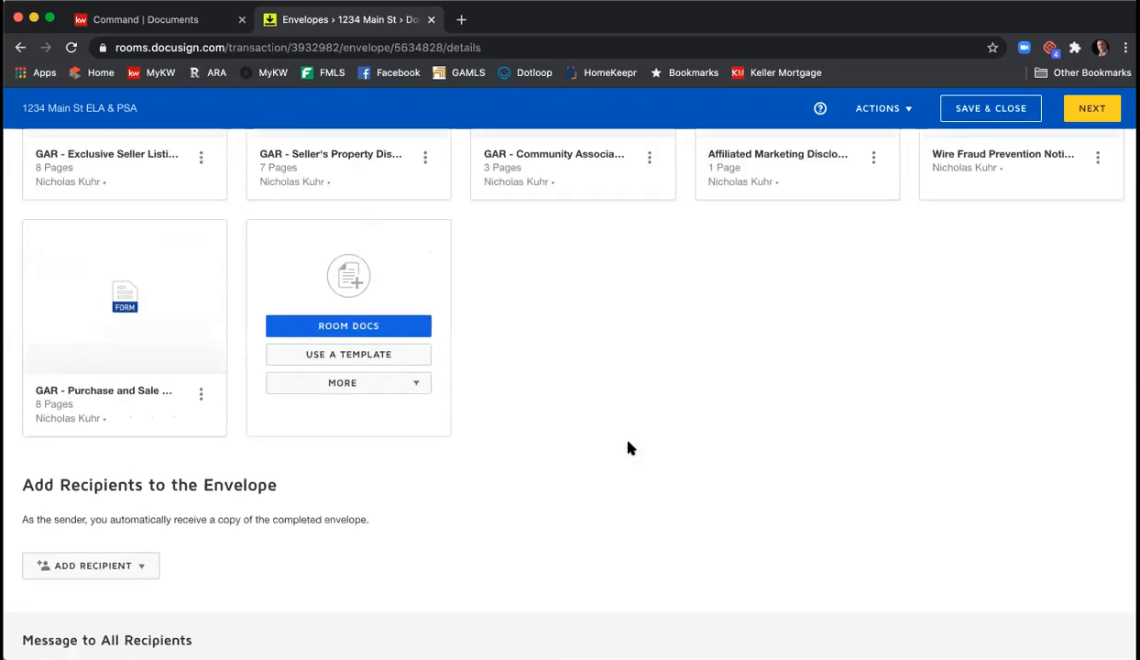
pyautogui.scroll(1, 627, 447)
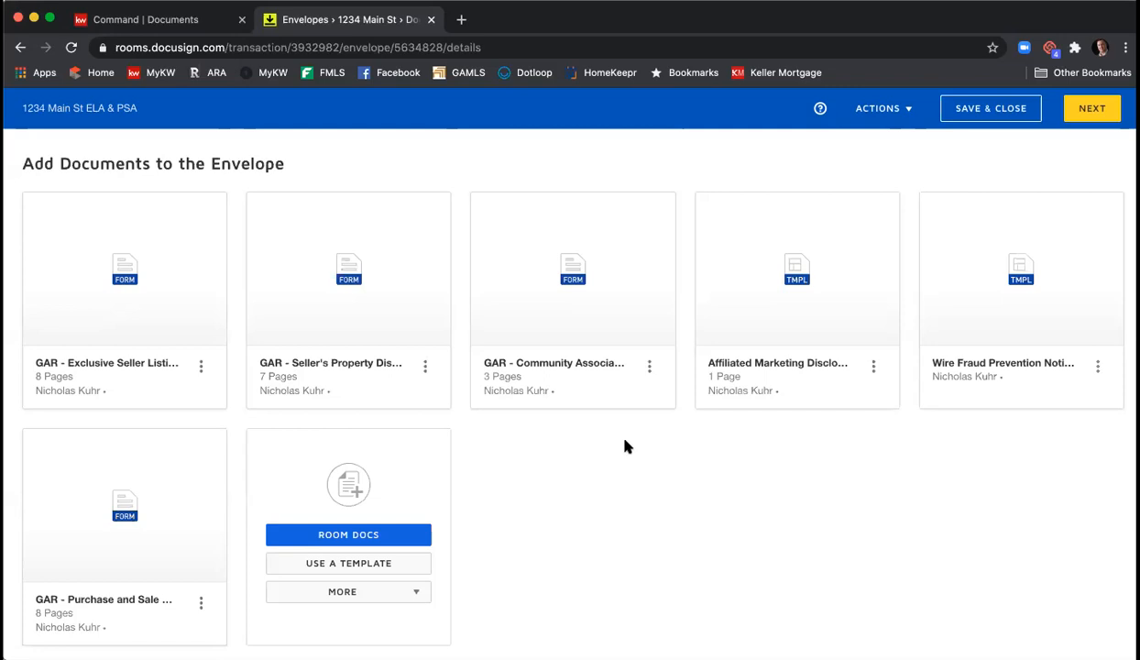
pyautogui.scroll(-5, 626, 446)
# - Open the ADD RECIPIENT dropdown under Add Recipients to the Envelope
pyautogui.scroll(-1, 625, 433)
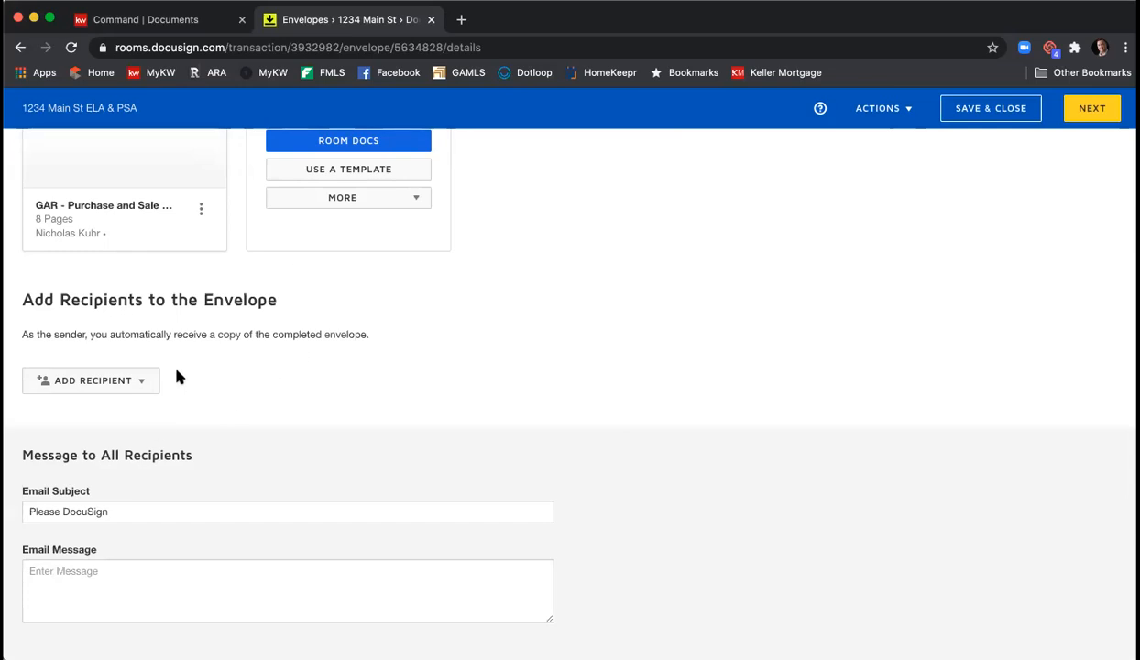
pyautogui.click(151, 384)
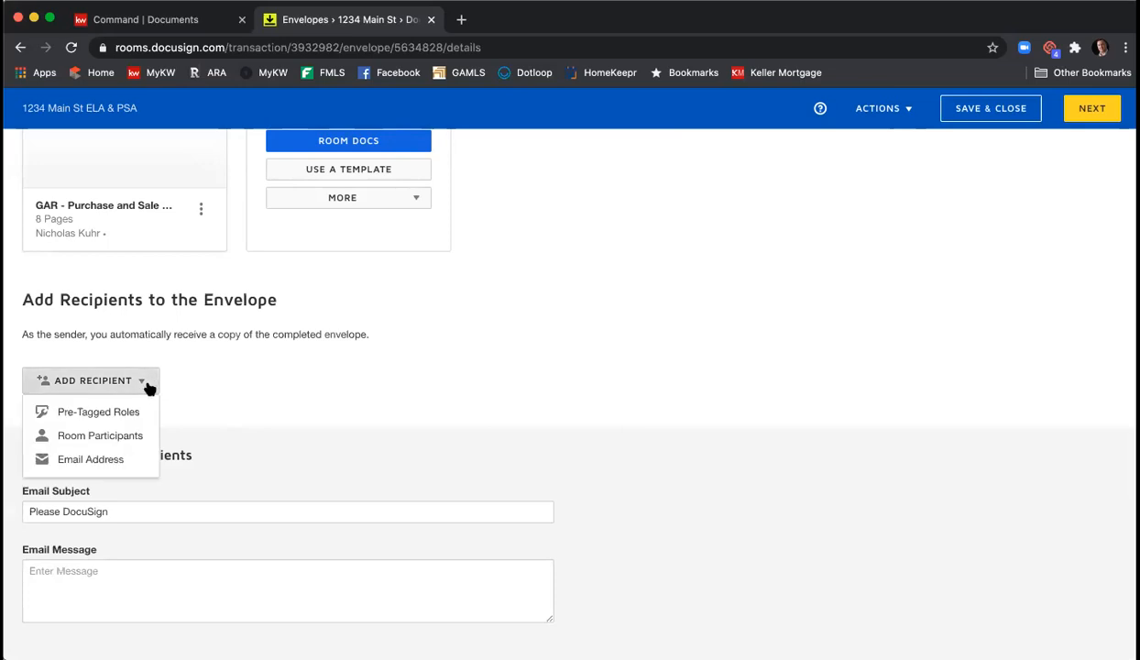
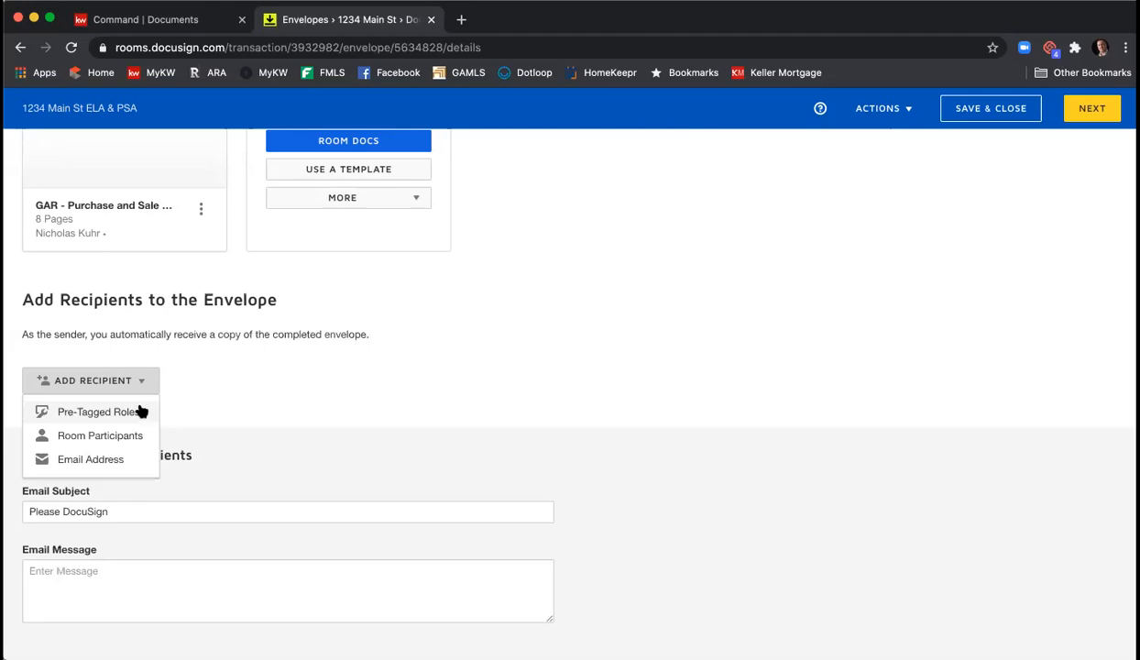
# - Choose Pre-Tagged Roles from the ADD RECIPIENT dropdown to list the buyer, seller and agent roles
pyautogui.click(138, 411)
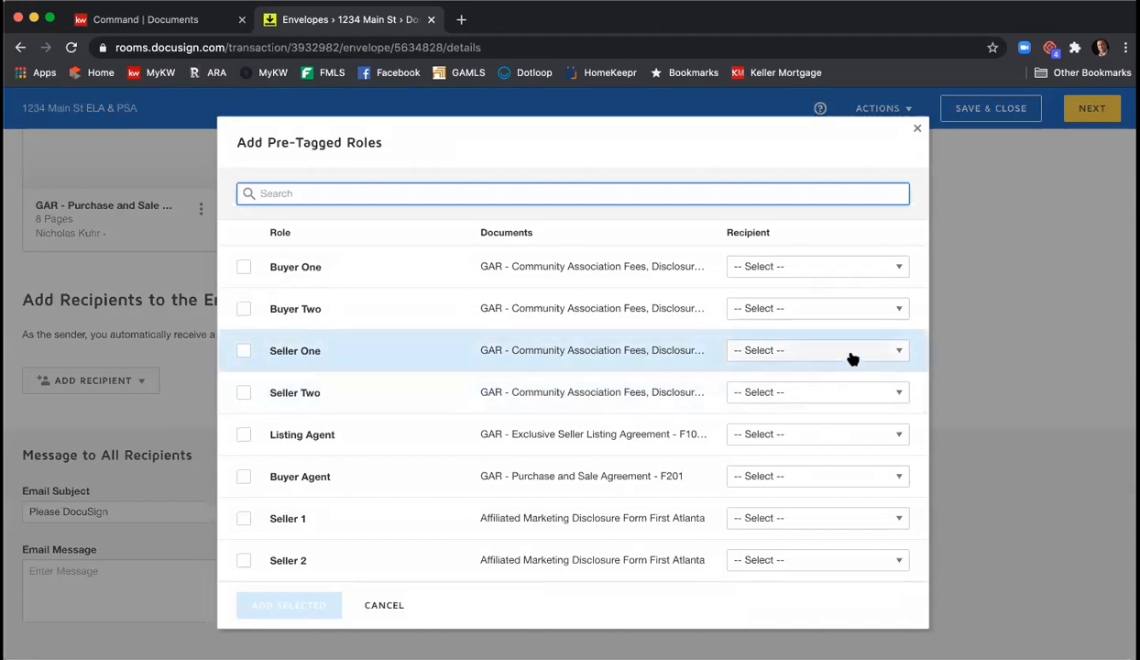
# - Assign the two seller contacts and the agent's own contact to Seller One, Seller Two and Listing Agent, then add them
pyautogui.click(851, 354)
pyautogui.scroll(-2, 859, 410)
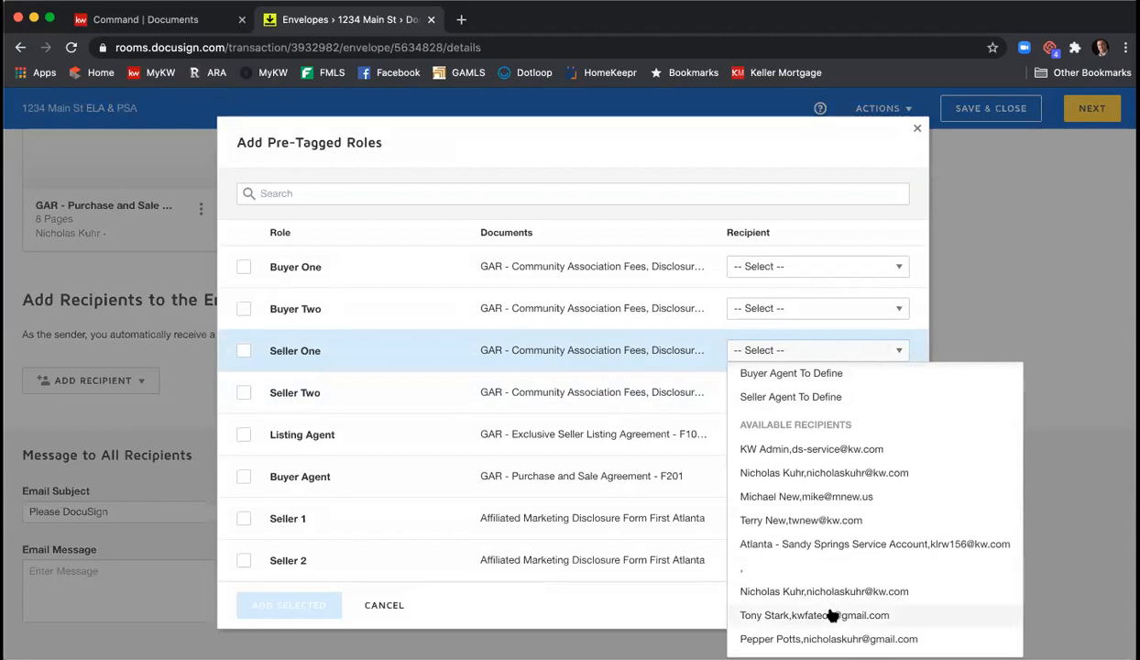
pyautogui.click(830, 614)
pyautogui.click(765, 393)
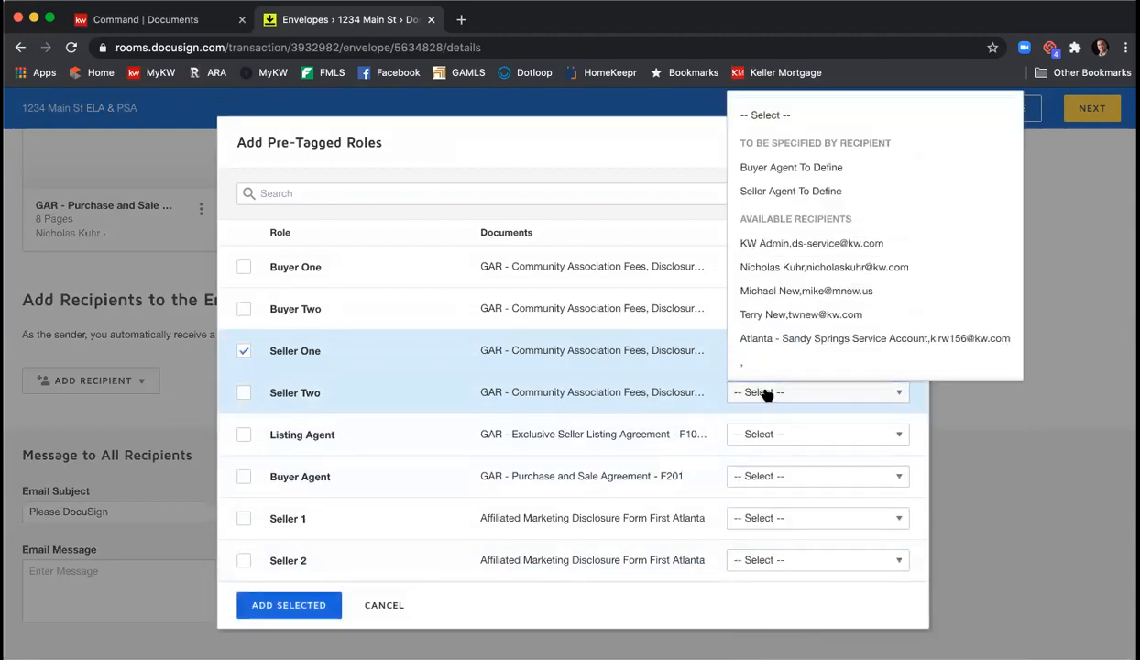
pyautogui.scroll(-2, 822, 282)
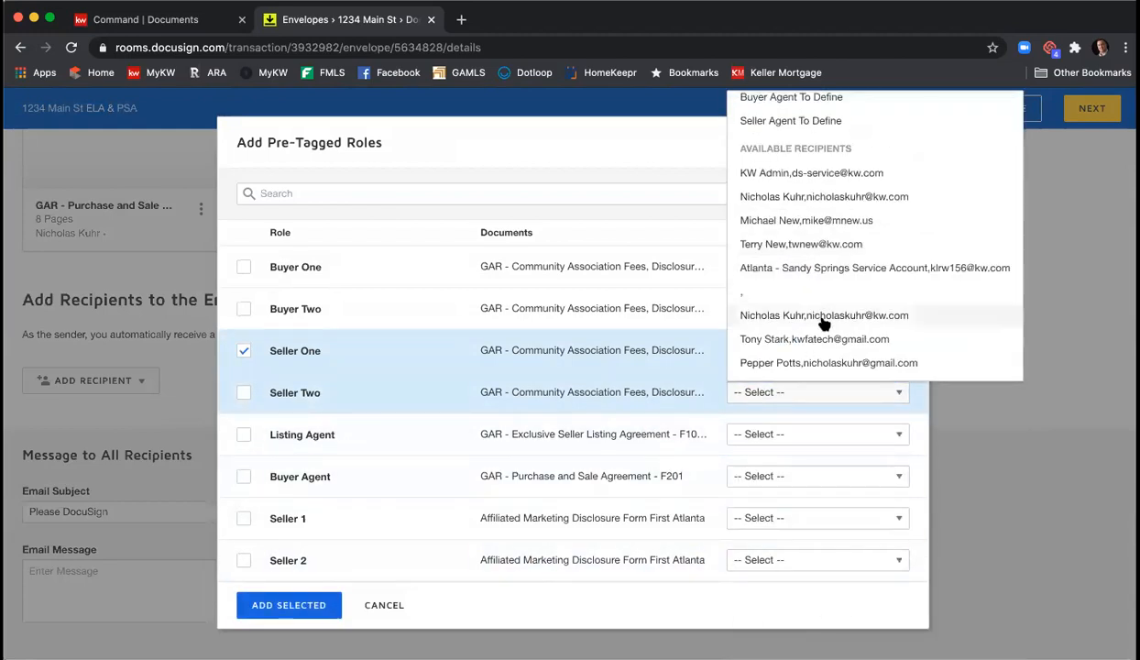
pyautogui.click(819, 363)
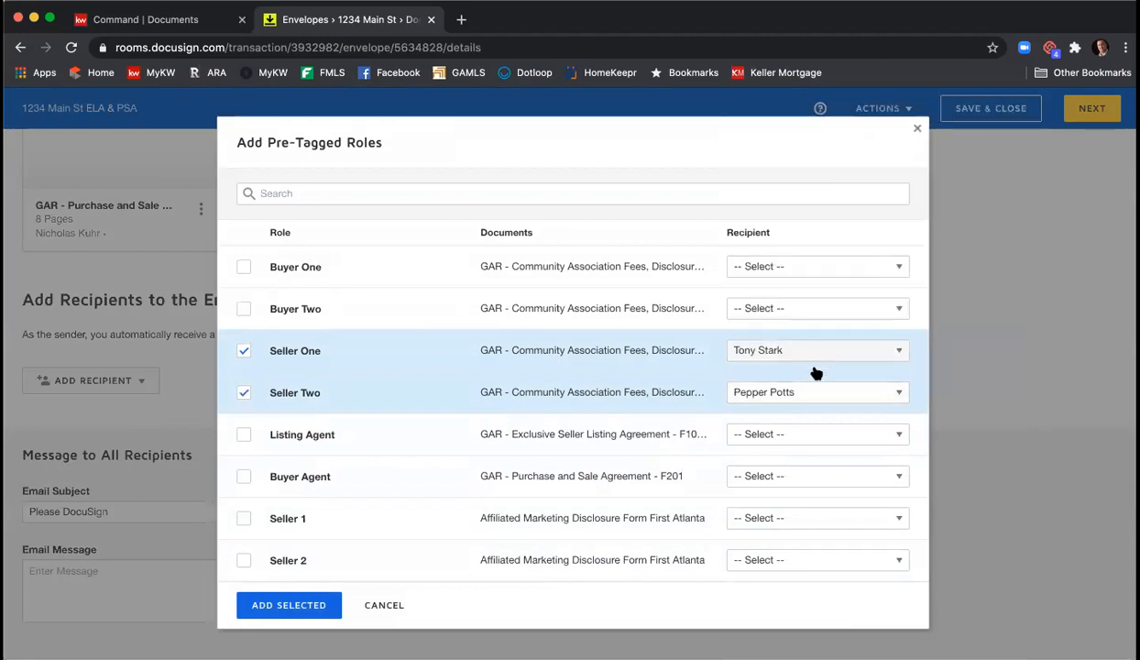
pyautogui.click(779, 433)
pyautogui.scroll(-1, 809, 338)
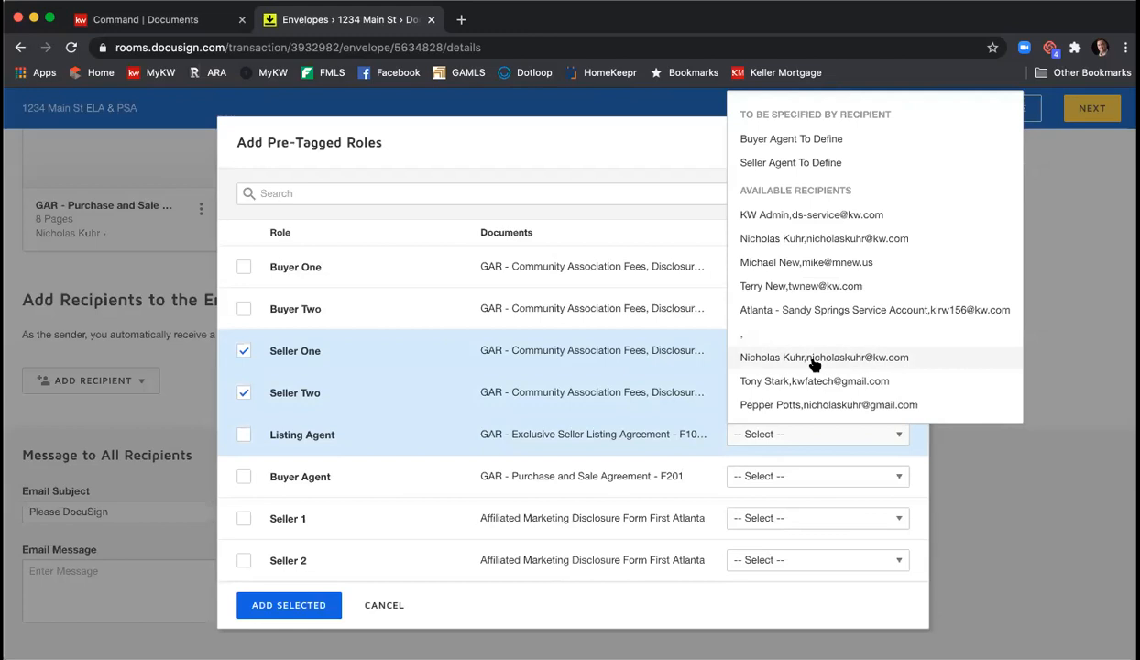
pyautogui.click(869, 359)
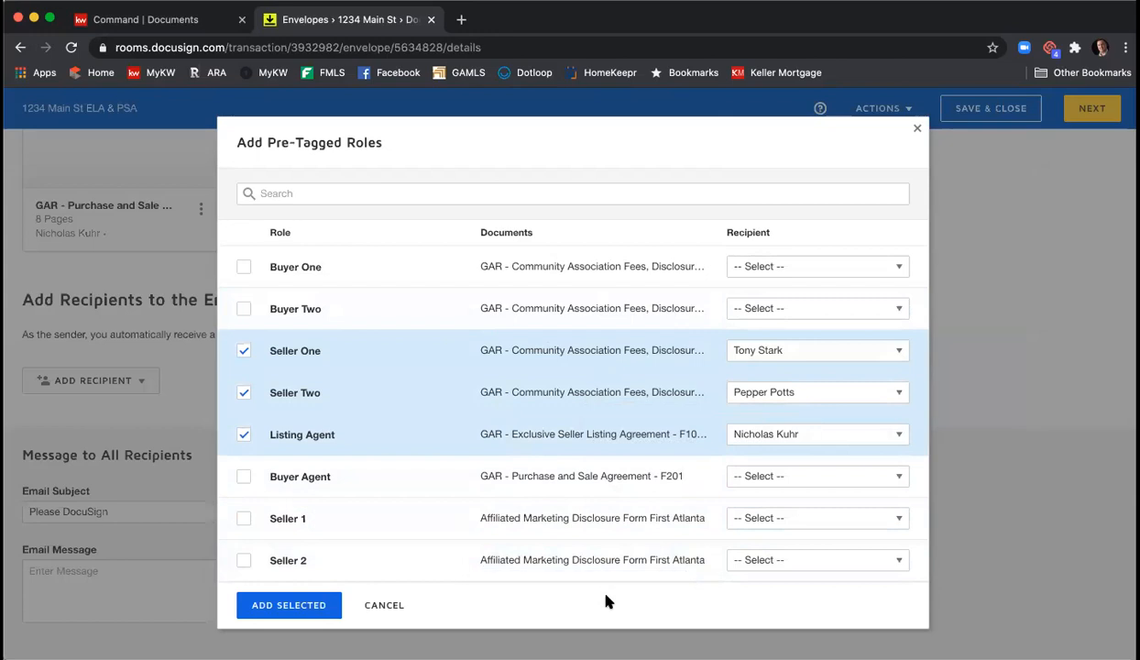
pyautogui.click(292, 605)
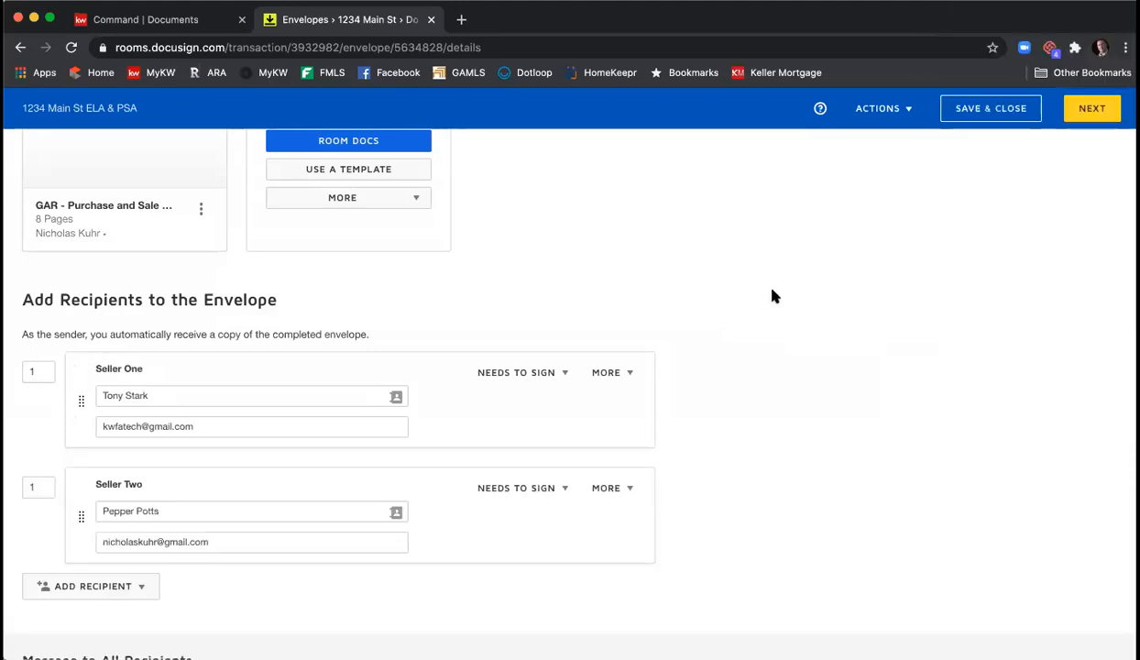
pyautogui.scroll(-2, 773, 296)
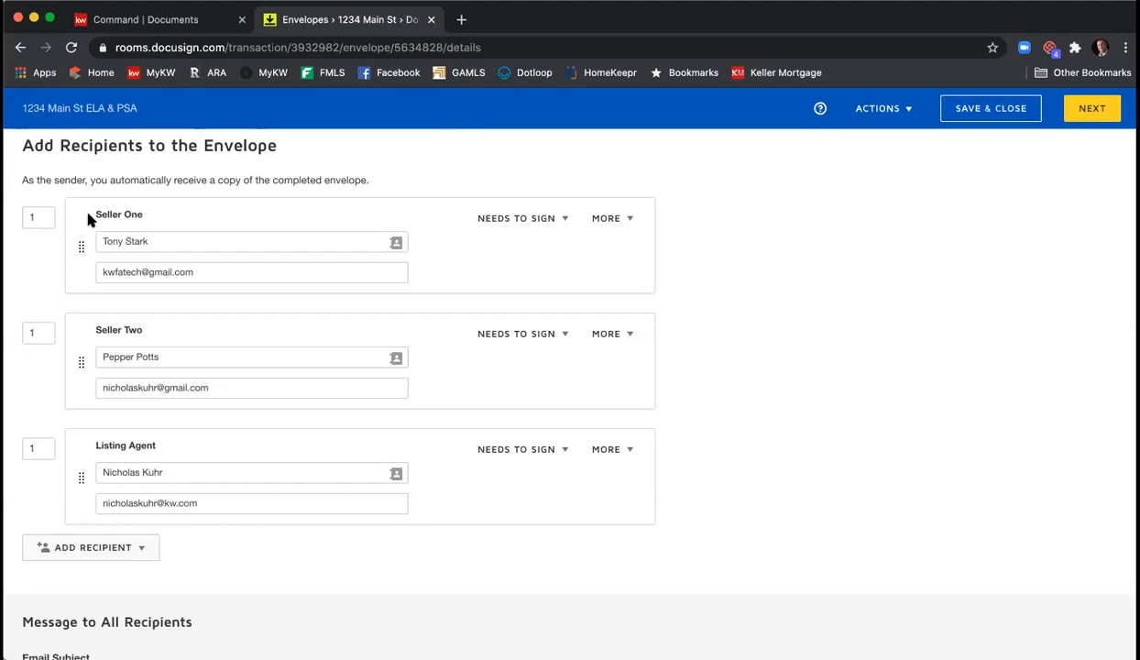
# - Set routing order 2 for Seller Two and 3 for the Listing Agent
pyautogui.click(37, 332)
pyautogui.write('2')
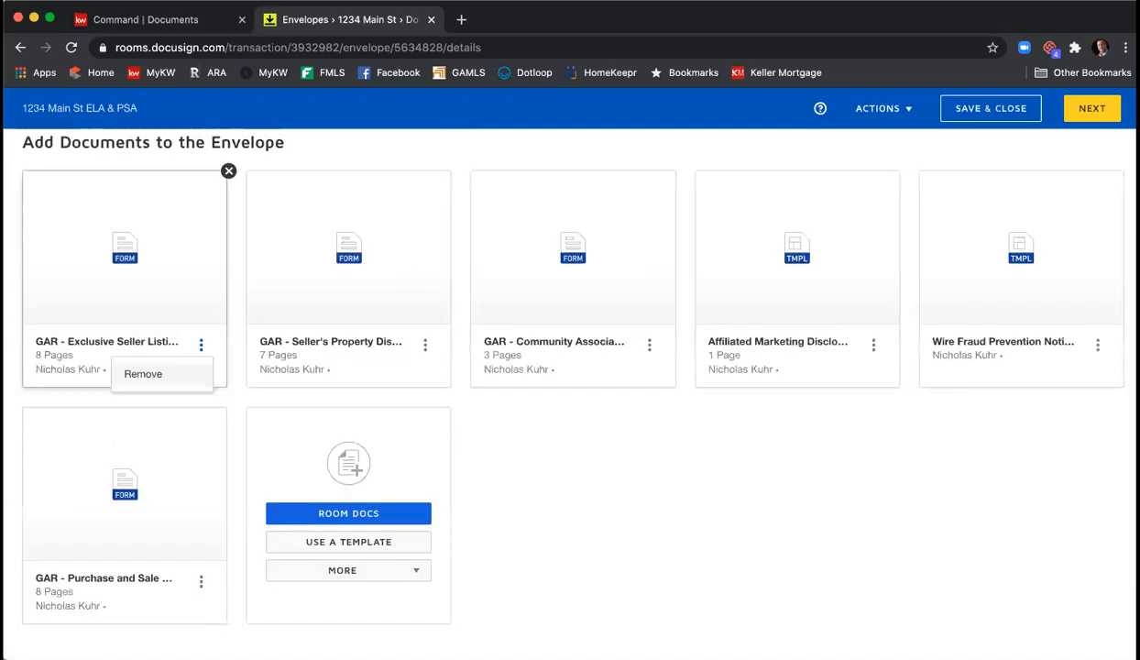
pyautogui.scroll(-5, 222, 367)
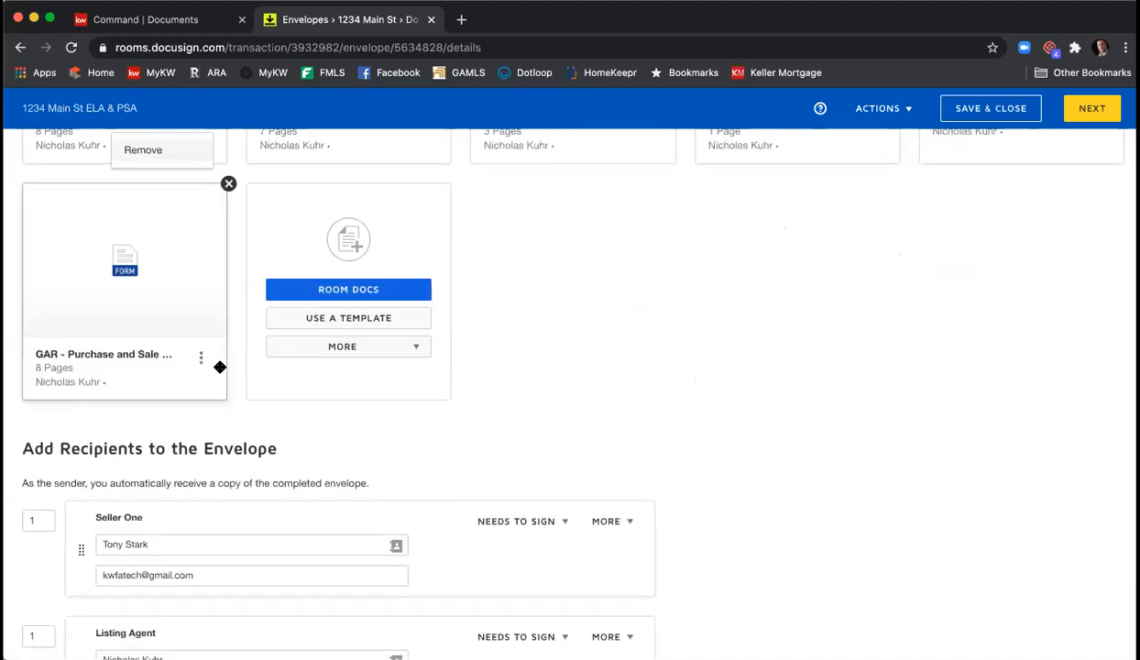
pyautogui.scroll(-2, 82, 419)
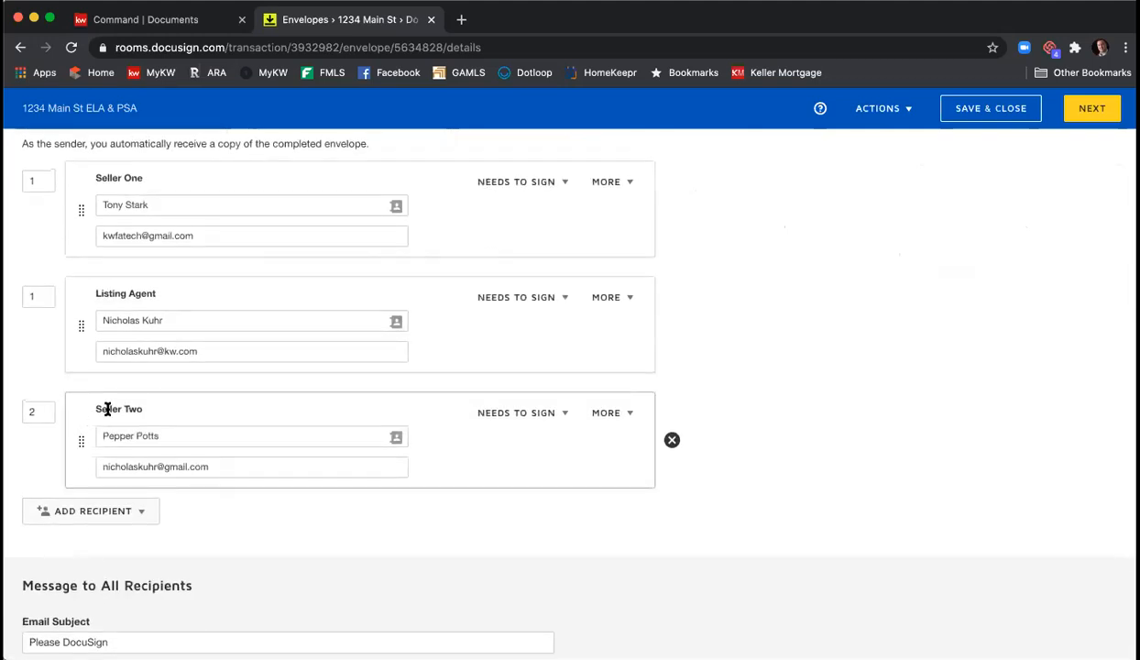
pyautogui.moveTo(48, 296); pyautogui.dragTo(6, 295)
pyautogui.write('3')
pyautogui.click(42, 311)
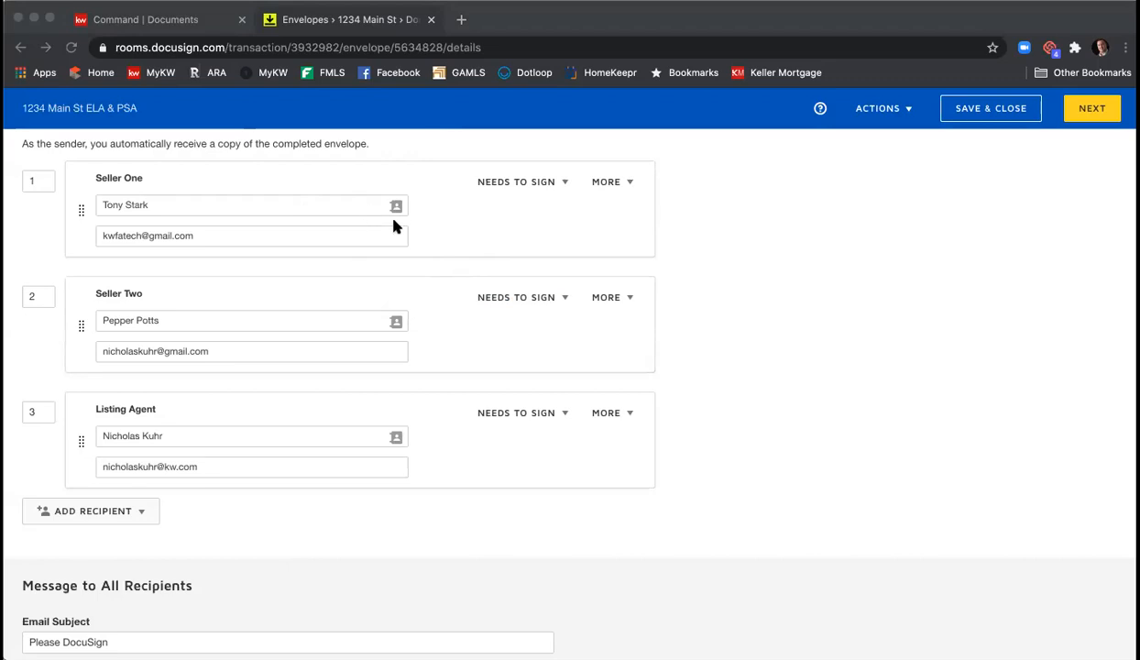
# - Leave Seller One's role at Needs to Sign and show Seller One's MORE options
pyautogui.click(495, 233)
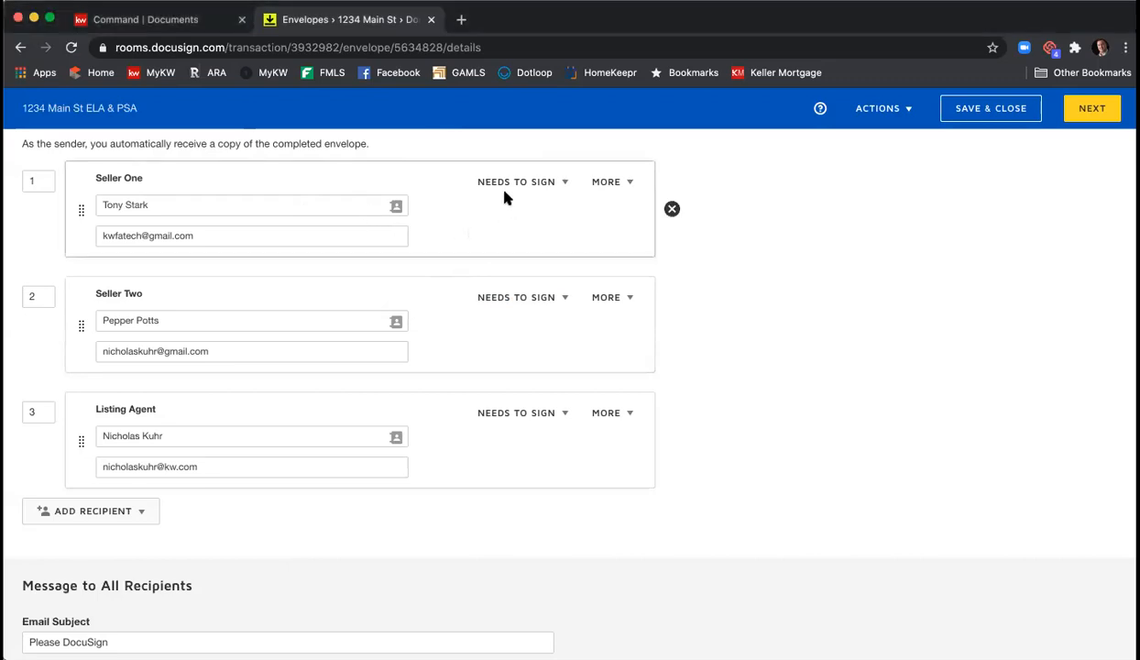
pyautogui.click(564, 184)
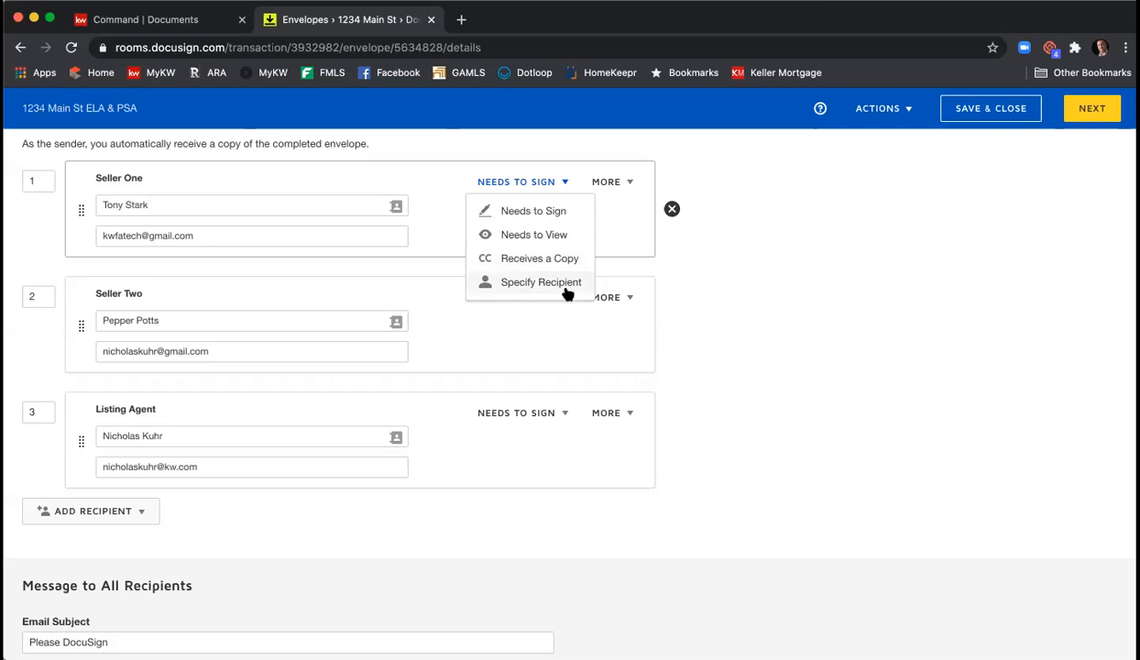
pyautogui.click(630, 247)
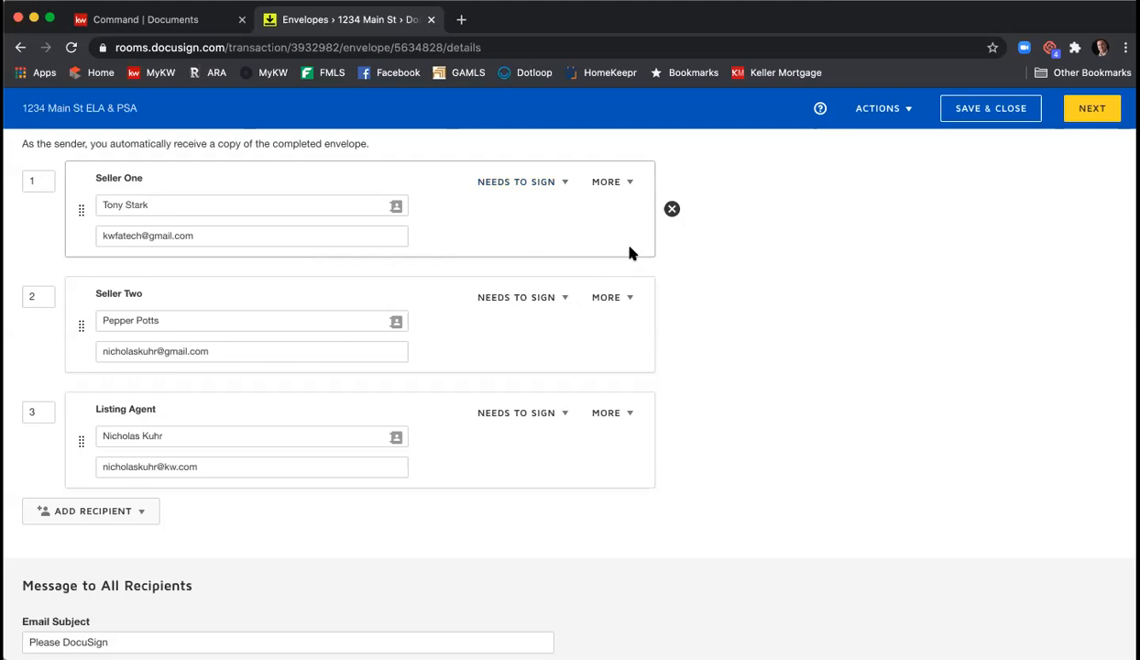
pyautogui.click(629, 184)
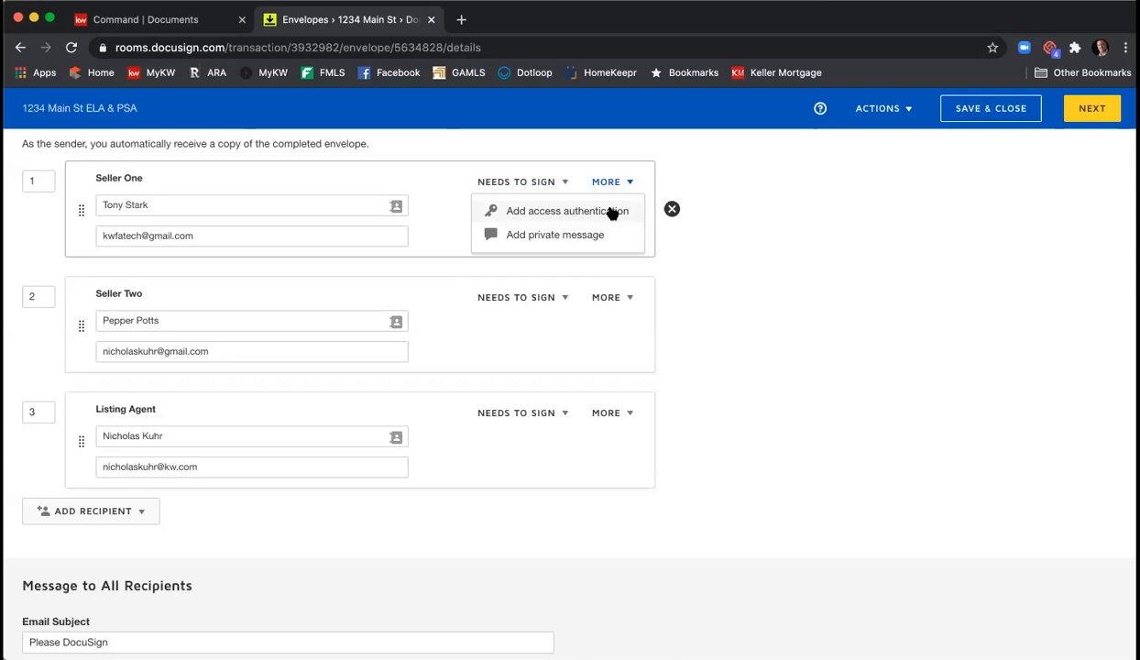
# - Enter an access code for Seller One, then discard it and dismiss the error message
pyautogui.click(613, 211)
pyautogui.click(231, 295)
pyautogui.write('12345')
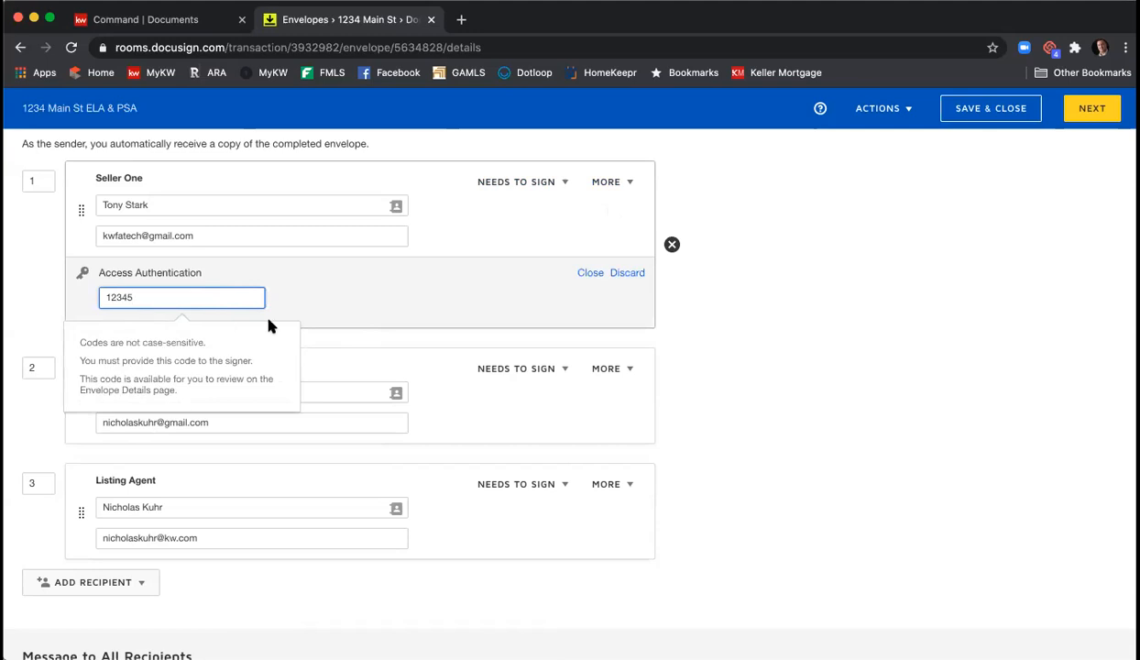
pyautogui.click(636, 276)
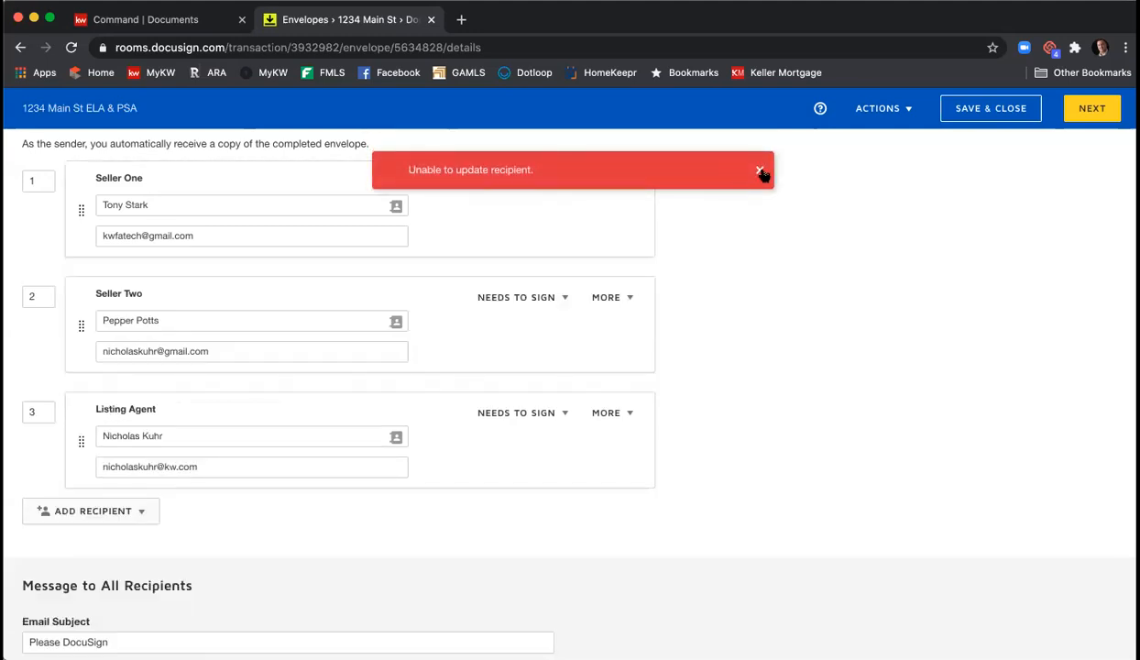
pyautogui.click(760, 172)
pyautogui.click(625, 184)
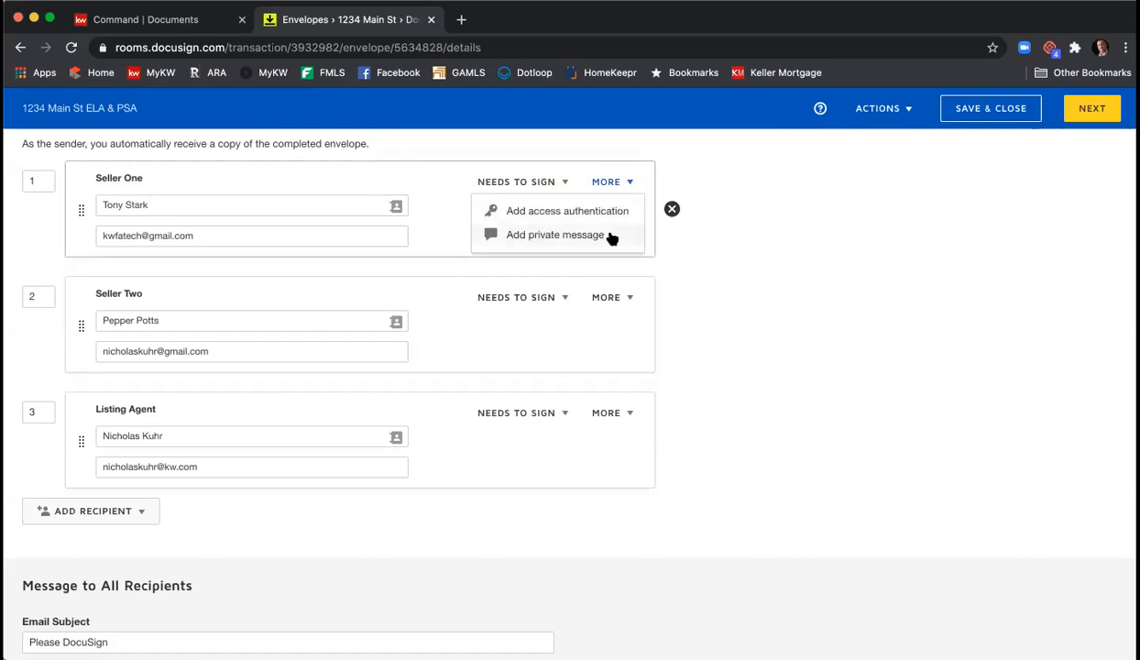
# - Write Seller One a greeting, a request to fill in all disclosure fields before clicking Finish, and a sign-off
pyautogui.click(609, 236)
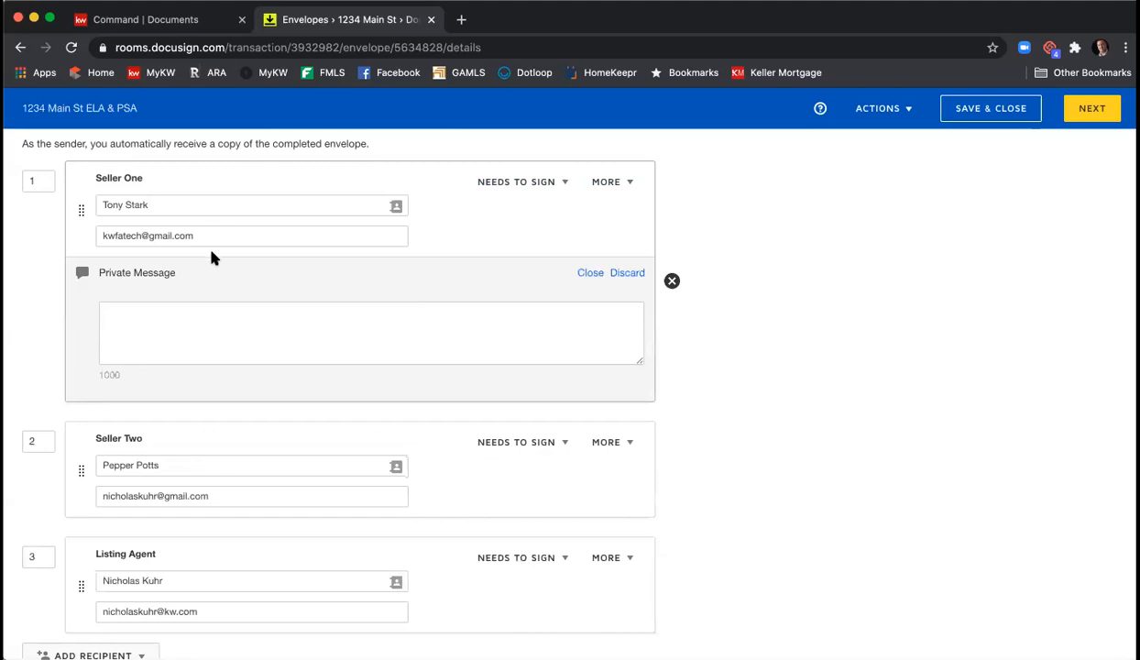
pyautogui.click(247, 309)
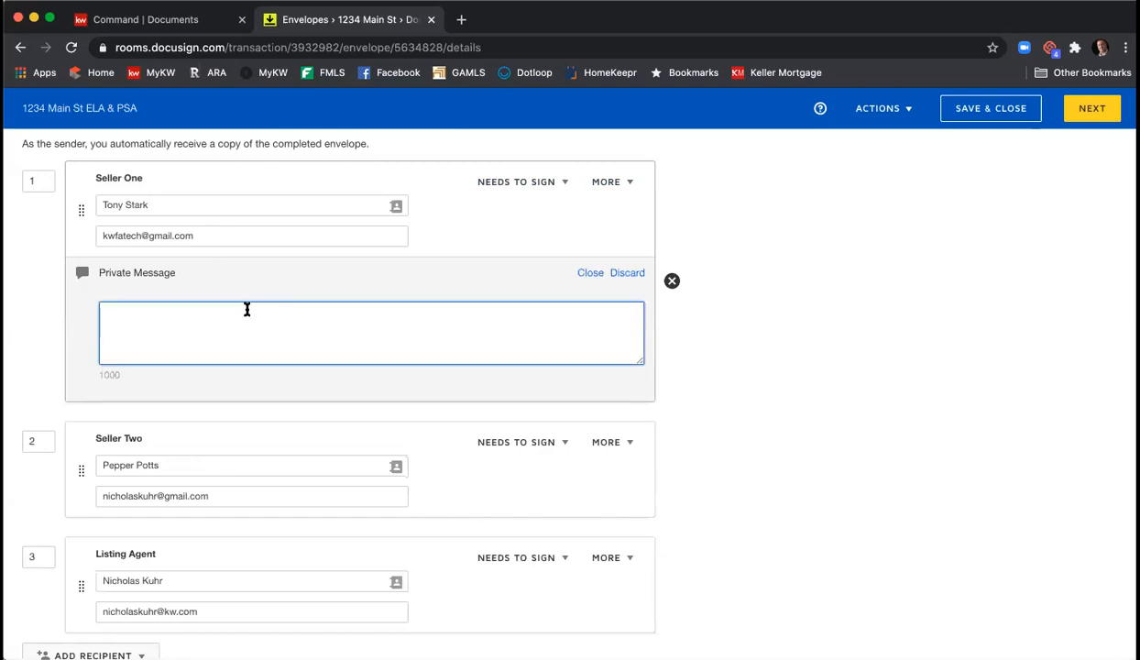
pyautogui.write('Hi Tony,')
pyautogui.press('Return')
pyautogui.write('Pkease k')
pyautogui.press('BackSpace')
pyautogui.press('BackSpace')
pyautogui.press('BackSpace')
pyautogui.press('BackSpace')
pyautogui.press('BackSpace')
pyautogui.press('BackSpace')
pyautogui.press('BackSpace')
pyautogui.write('lease be sure to fill in all of t')
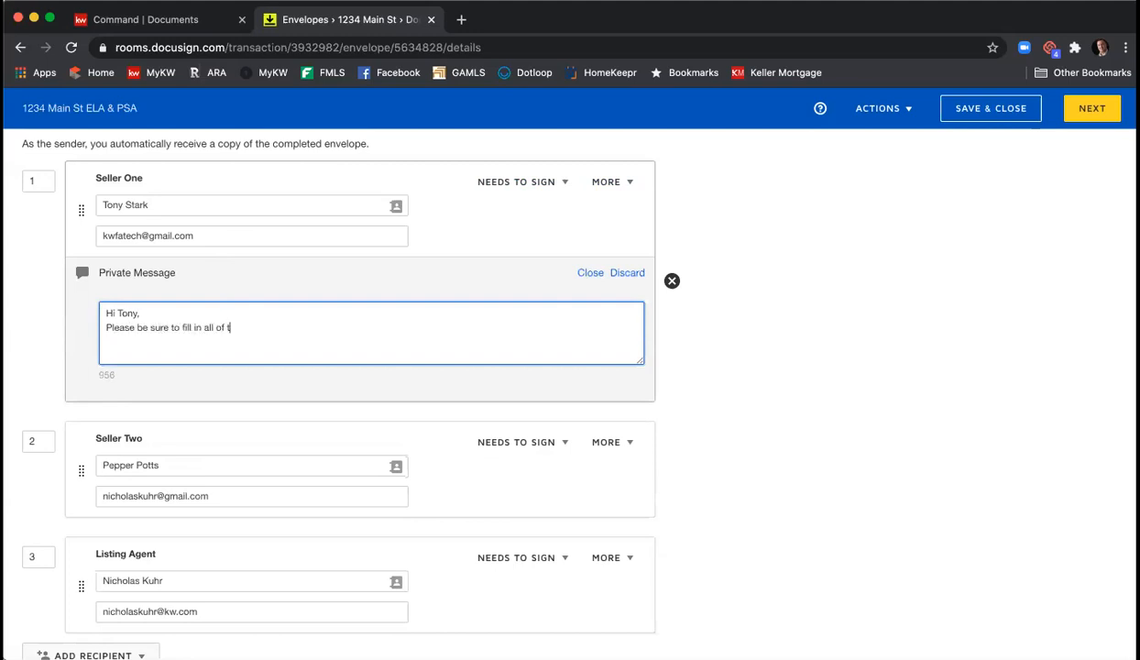
pyautogui.write('he fields on the disclosures befor')
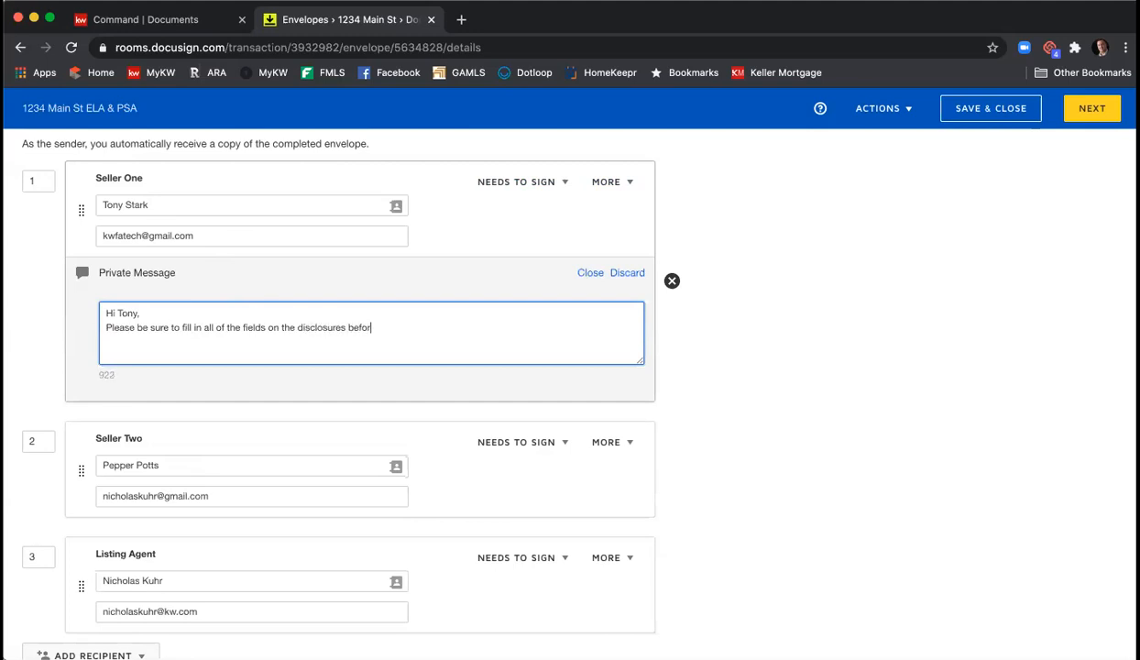
pyautogui.write('e clicking Finish.  Thank you')
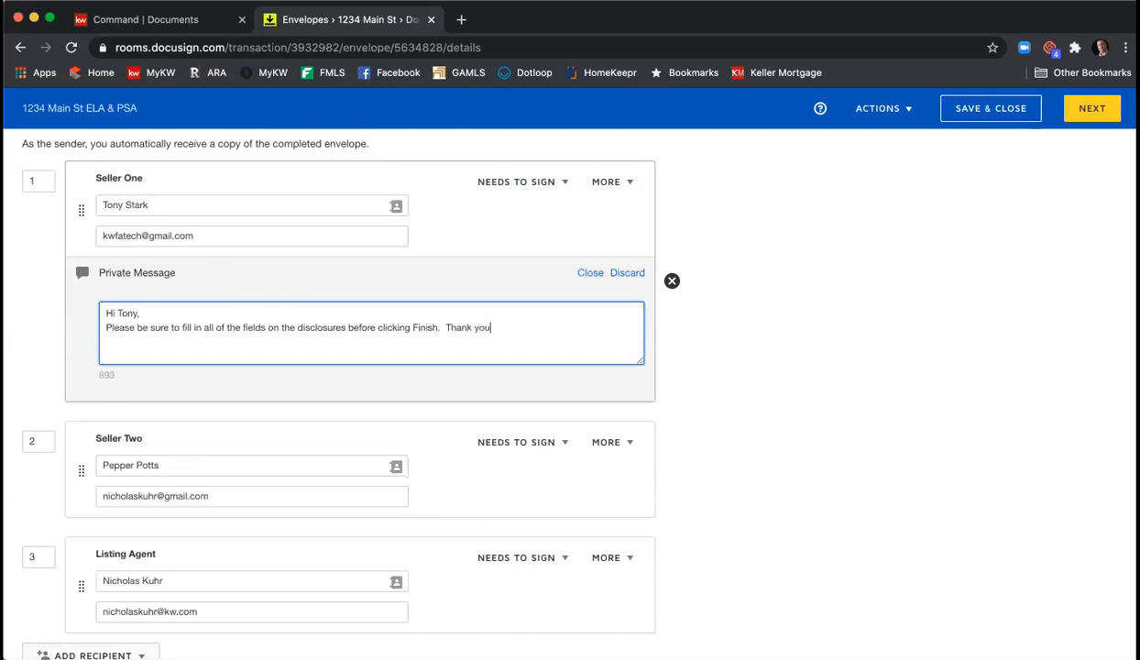
pyautogui.write(', Nick')
pyautogui.press('BackSpace')
pyautogui.press('BackSpace')
pyautogui.press('BackSpace')
pyautogui.press('BackSpace')
pyautogui.write('Nick')
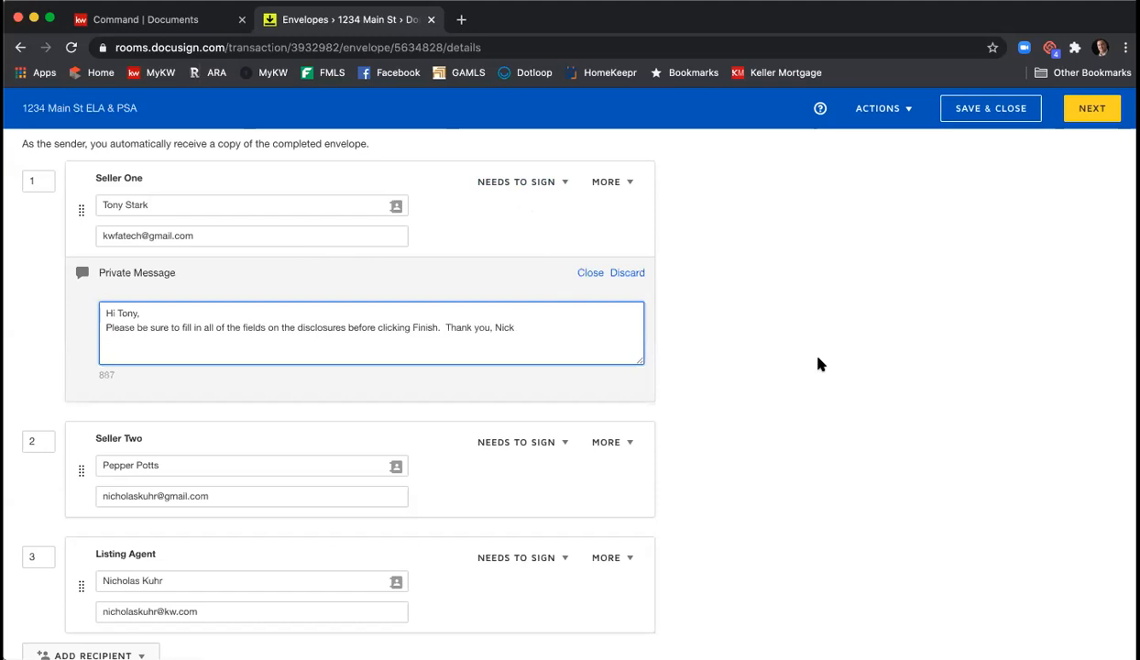
pyautogui.scroll(-5, 825, 359)
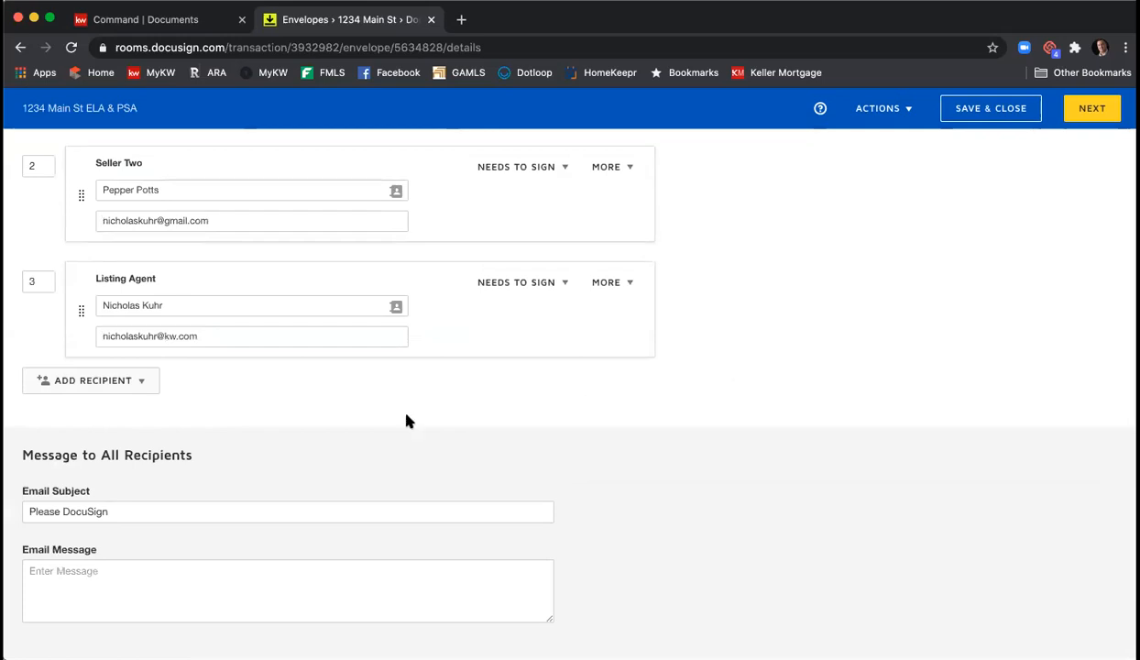
# - Append the property address and 'Listing Agreement & Offer Form' to the email subject
pyautogui.scroll(1, 152, 513)
pyautogui.click(157, 517)
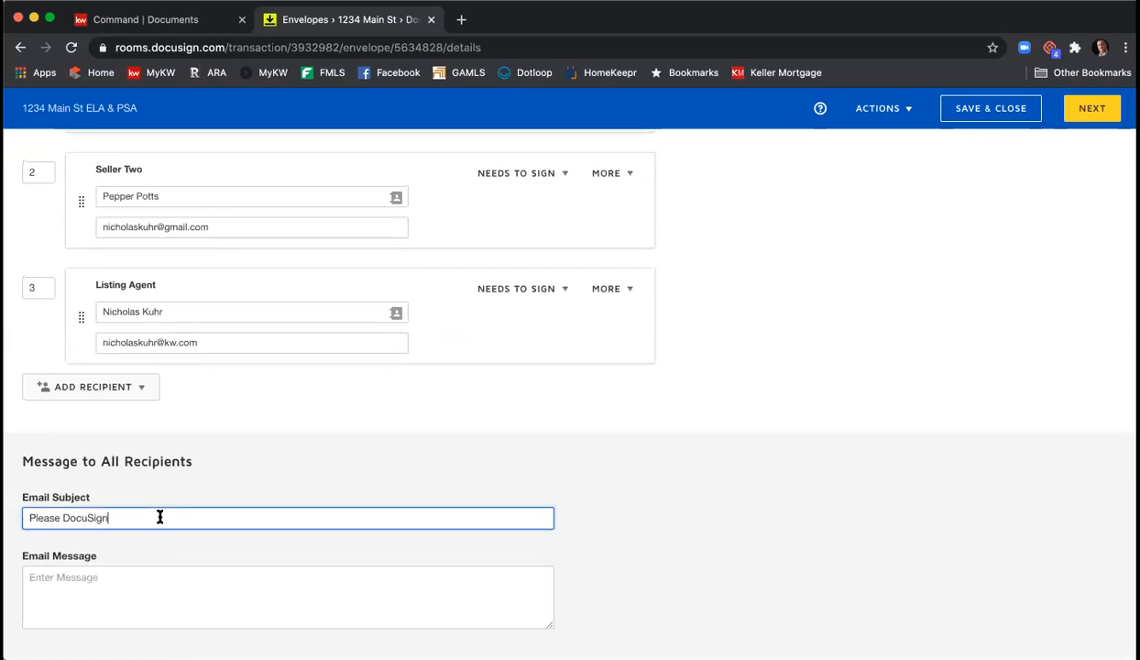
pyautogui.write('- ')
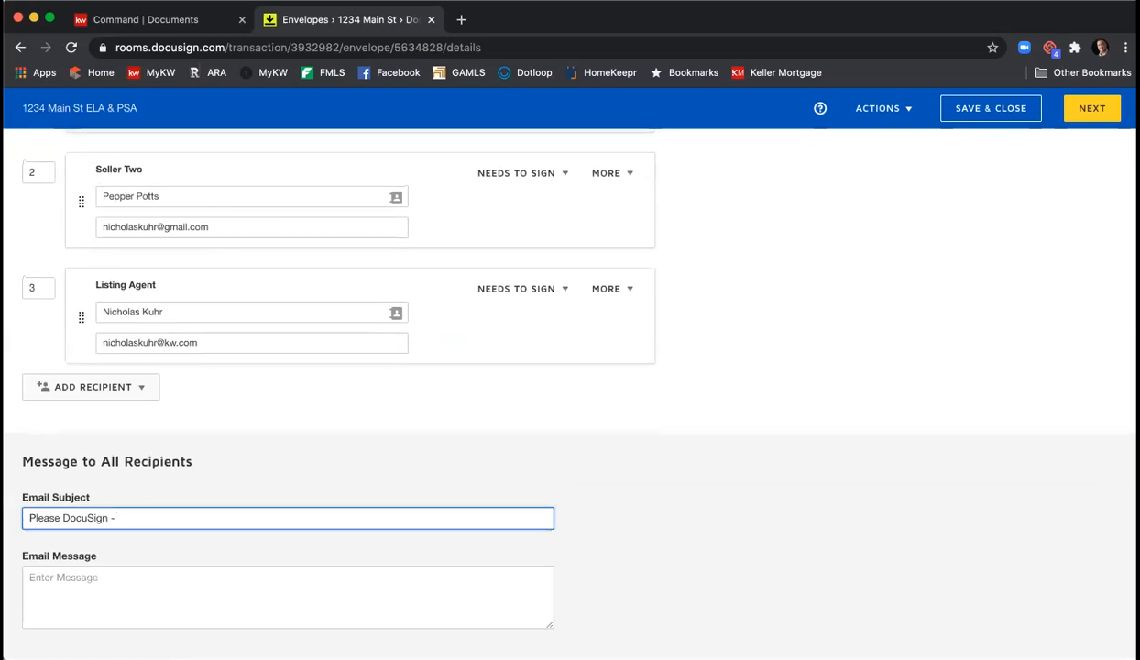
pyautogui.write('1234 Main St Listing Agreement & PurOffer Forms')
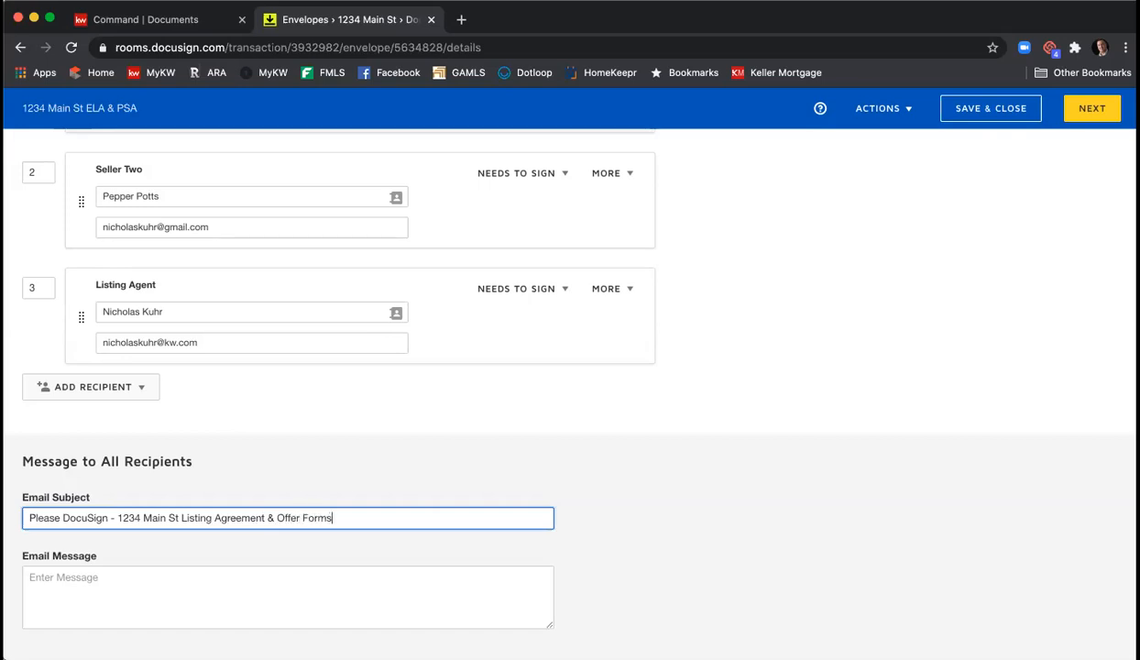
pyautogui.press('BackSpace')
# - Write an email message greeting both sellers: 'Please review and e-sign the forms for your listing.', then sign off
pyautogui.click(480, 586)
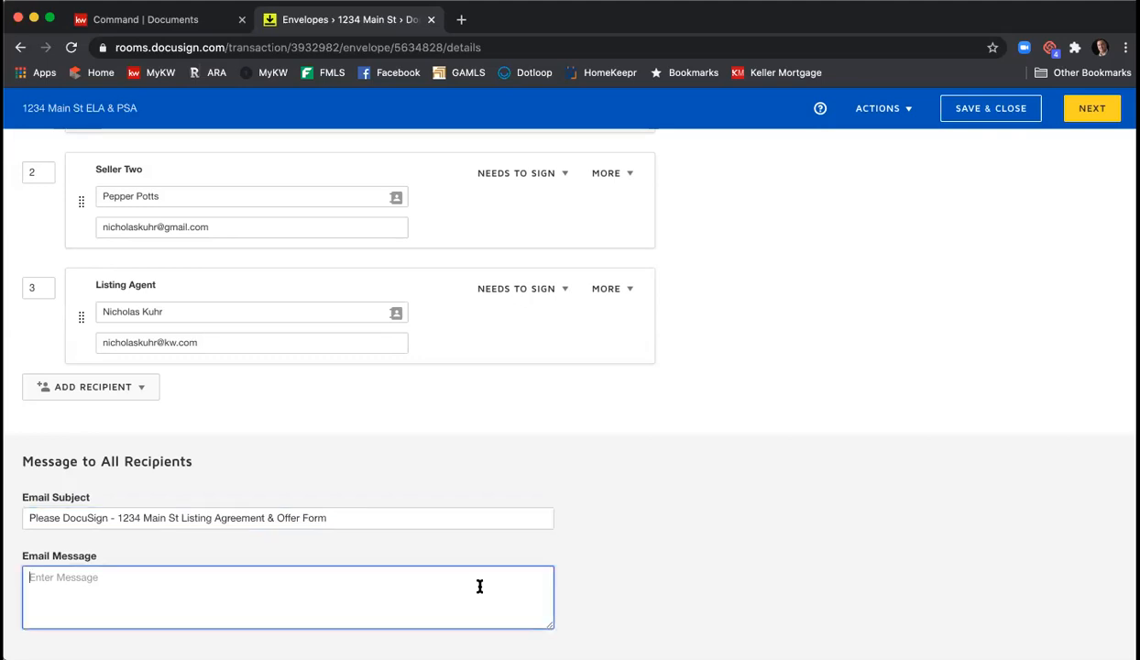
pyautogui.write('Hi Tony & Pepper,')
pyautogui.press('Return')
pyautogui.write('Pleas')
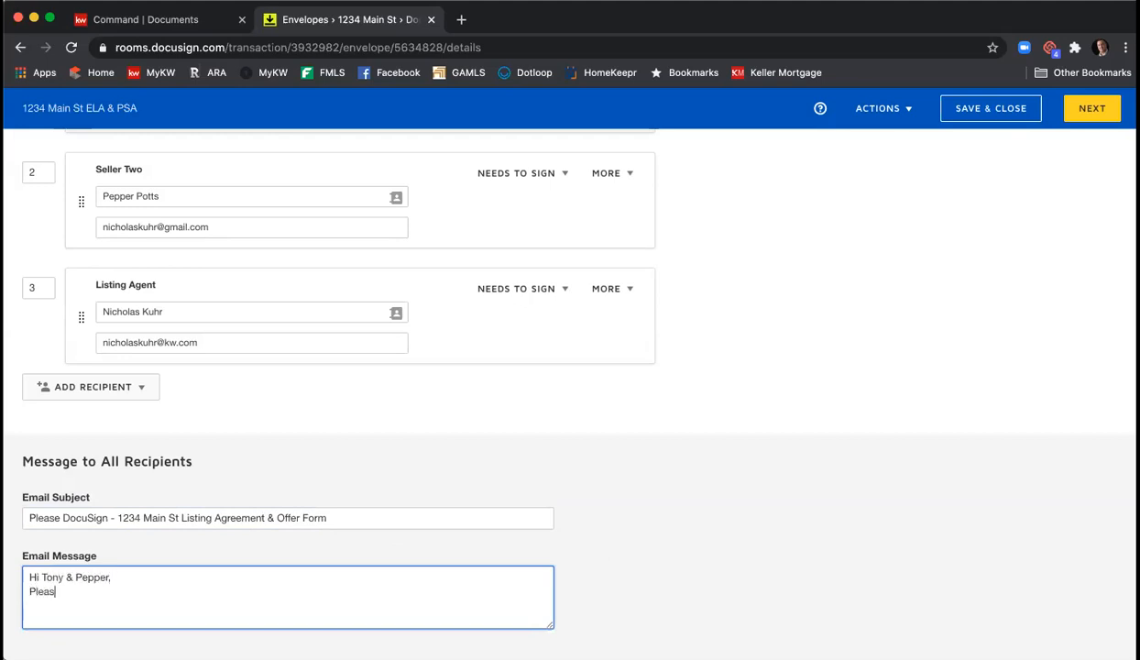
pyautogui.write('e review and e-sign the form')
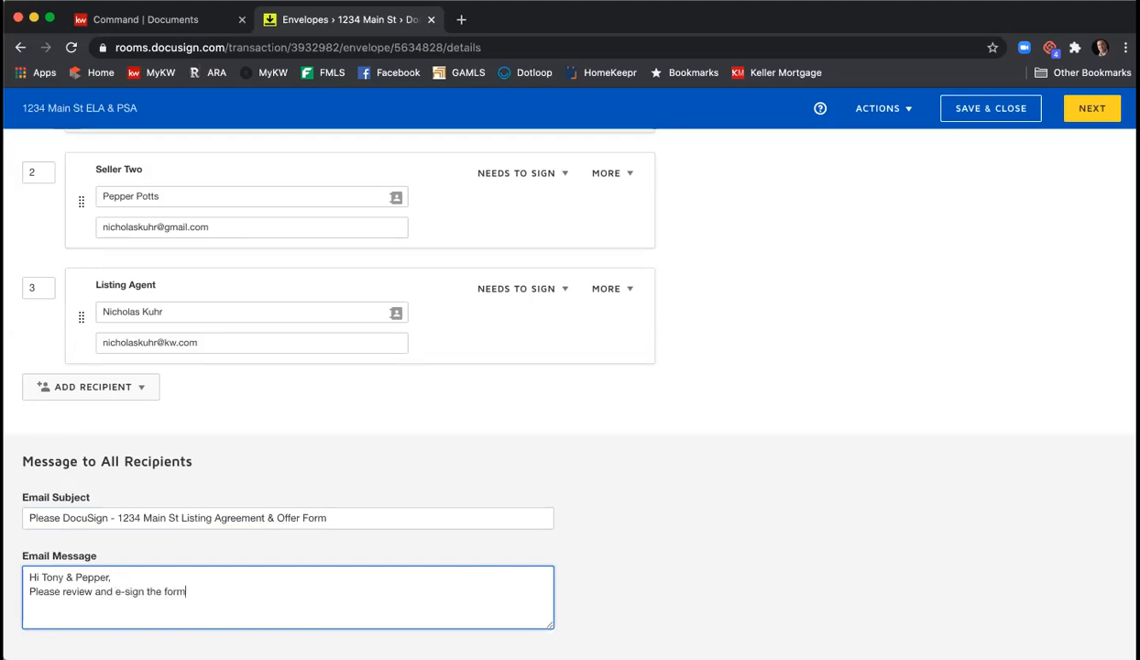
pyautogui.write('s for your listing.')
pyautogui.press('Return')
pyautogui.write('Thank you,')
pyautogui.press('Return')
pyautogui.write('Nick')
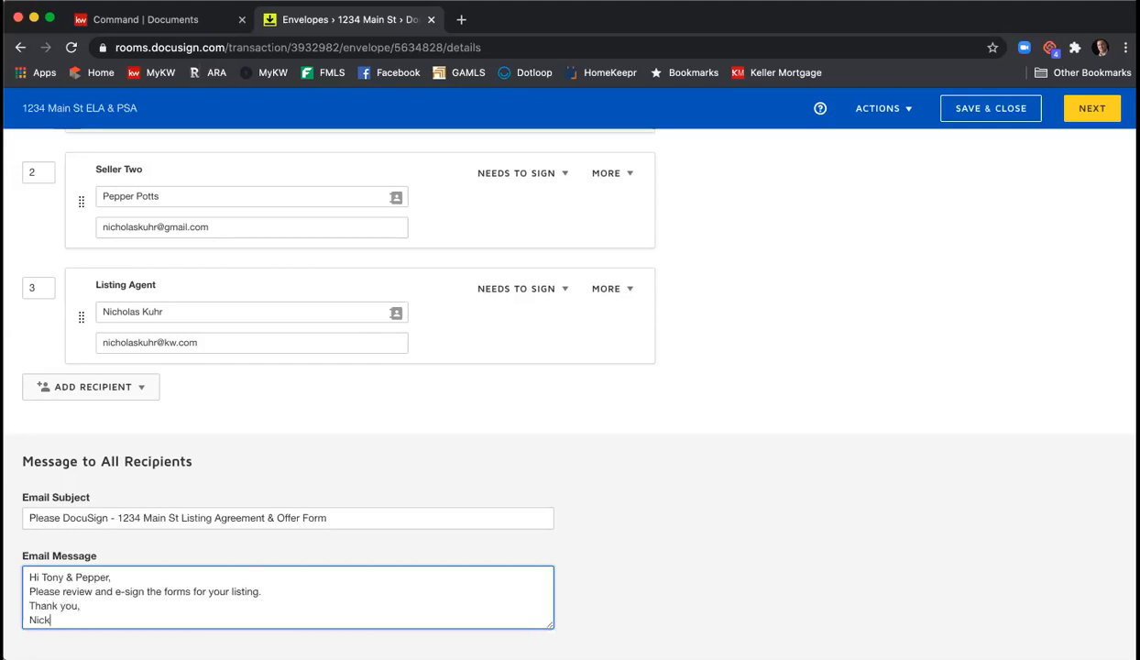
pyautogui.scroll(-1, 751, 441)
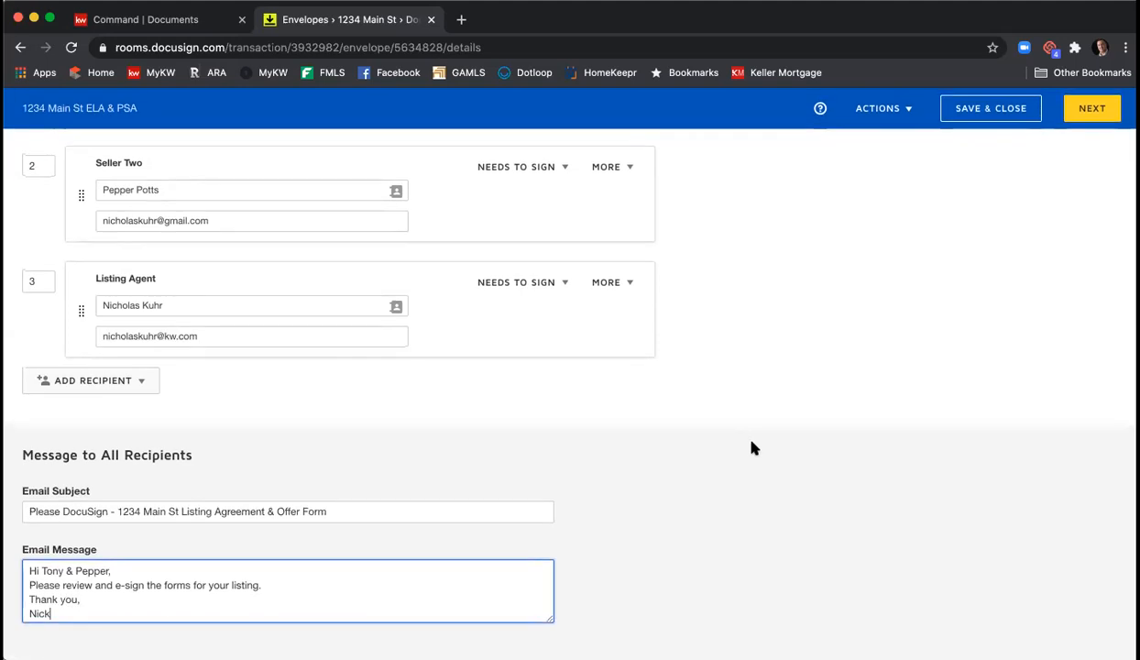
pyautogui.scroll(10, 751, 445)
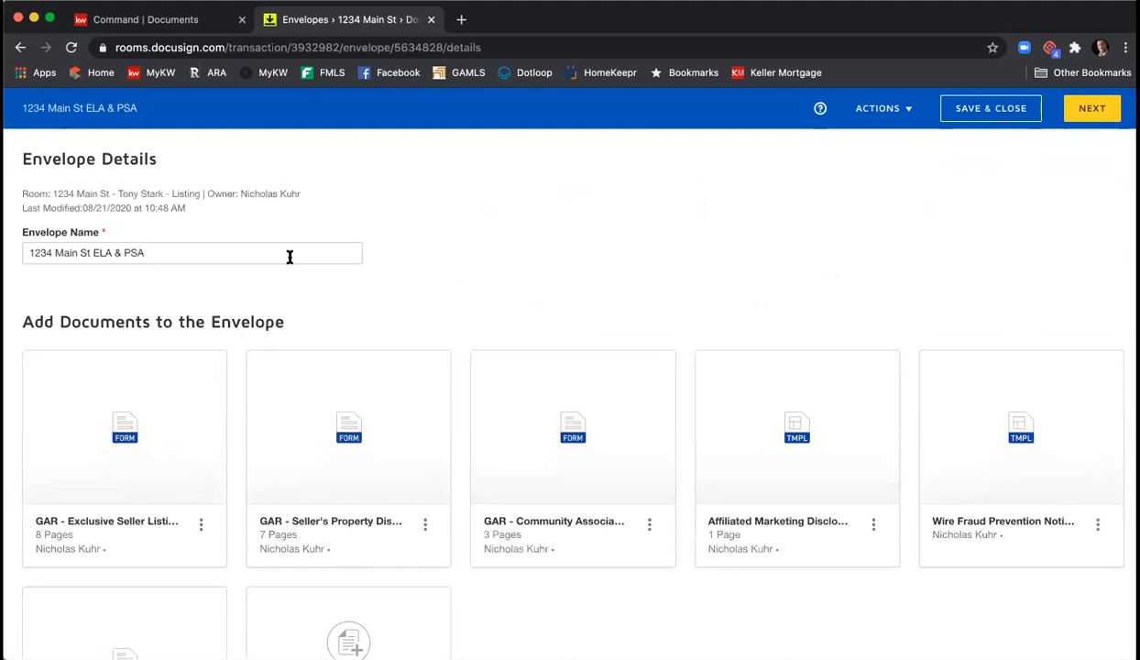
pyautogui.scroll(-3, 348, 253)
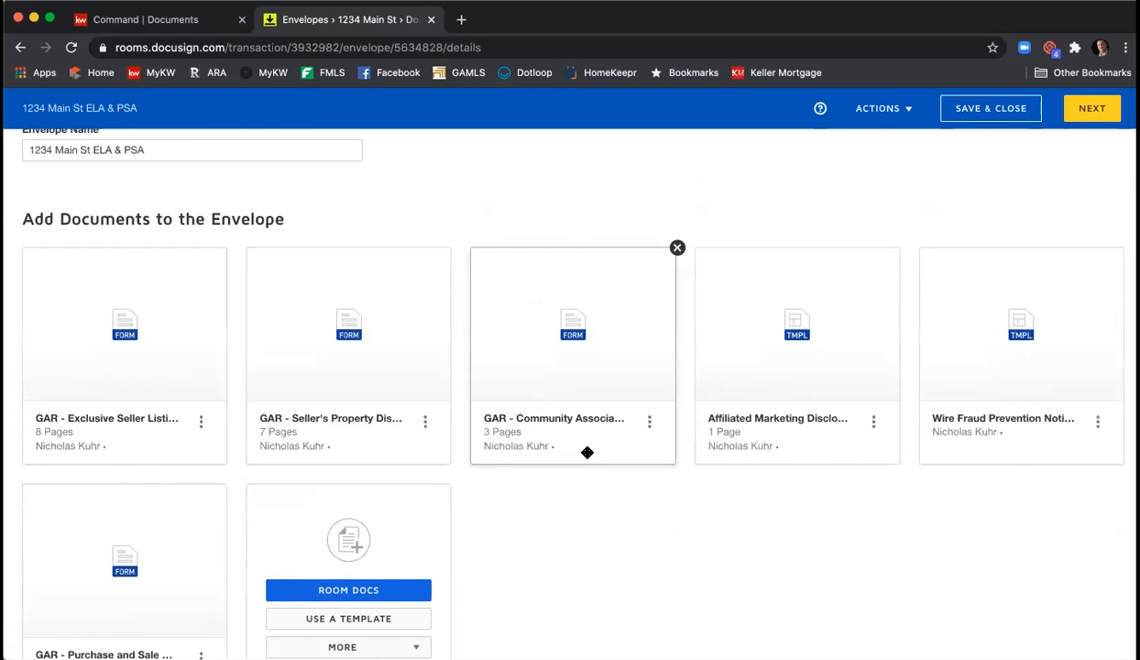
pyautogui.scroll(-5, 588, 453)
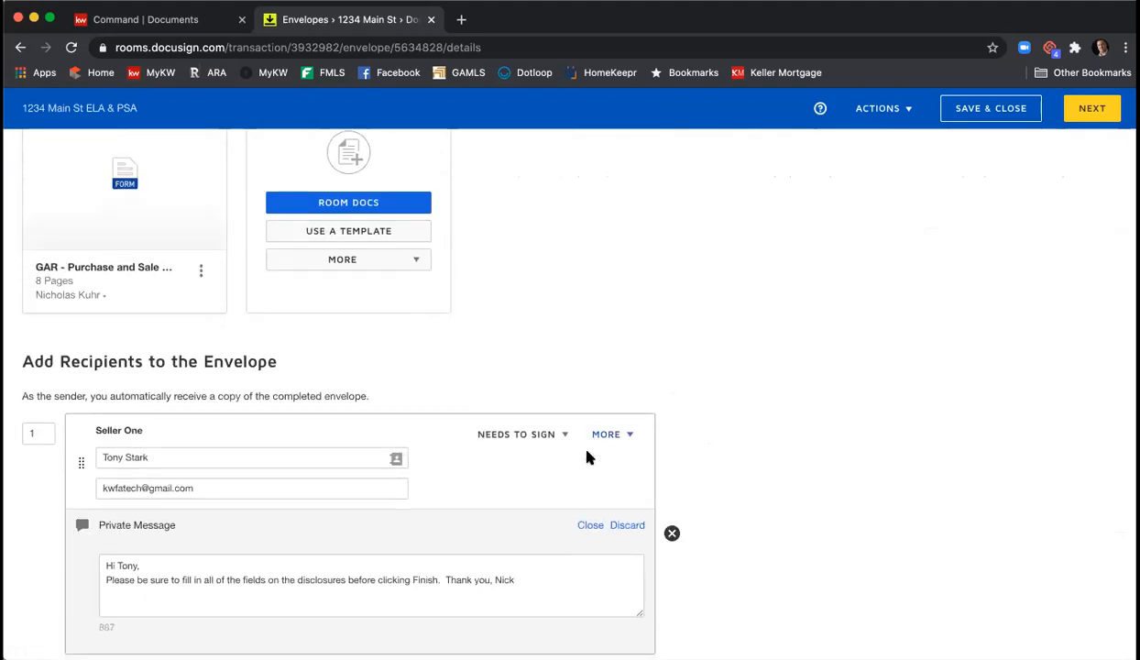
pyautogui.scroll(-3, 591, 457)
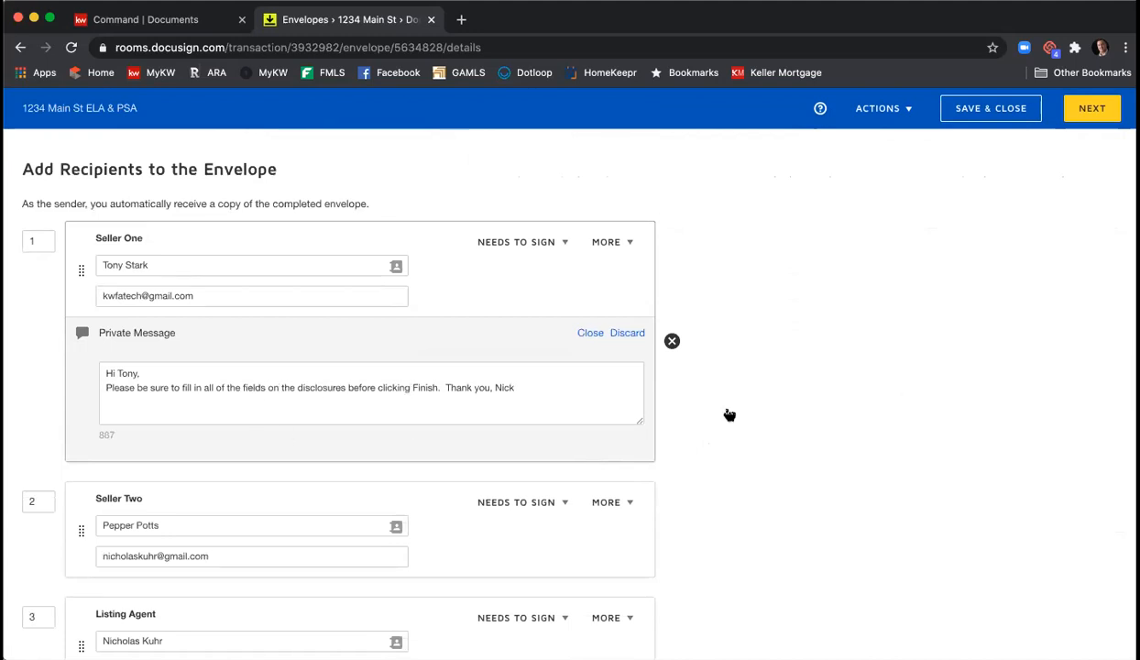
pyautogui.scroll(-4, 796, 411)
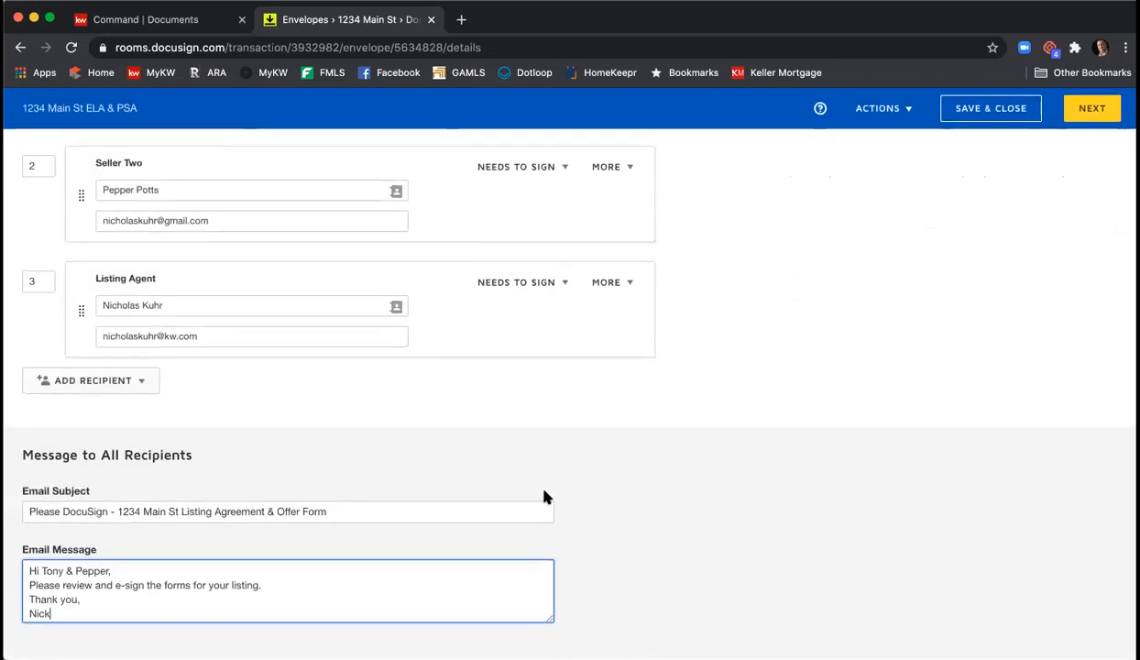
pyautogui.scroll(2, 529, 492)
pyautogui.scroll(-2, 557, 509)
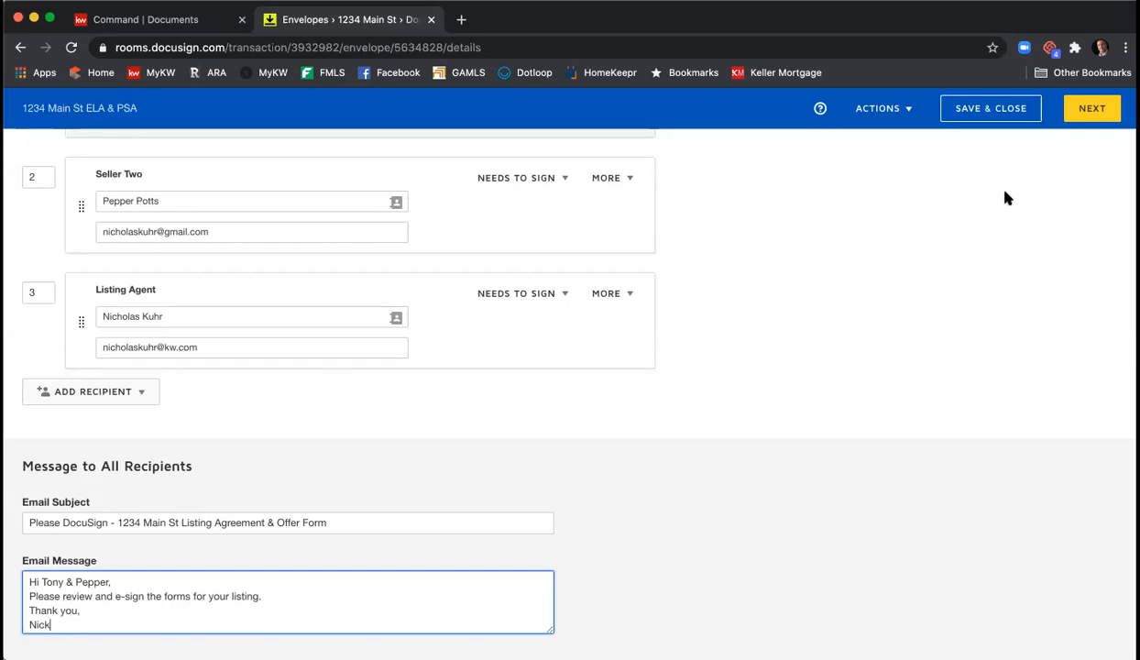
# - Move to the field-placement page, list all six documents, and open the recipient selector
pyautogui.click(1089, 110)
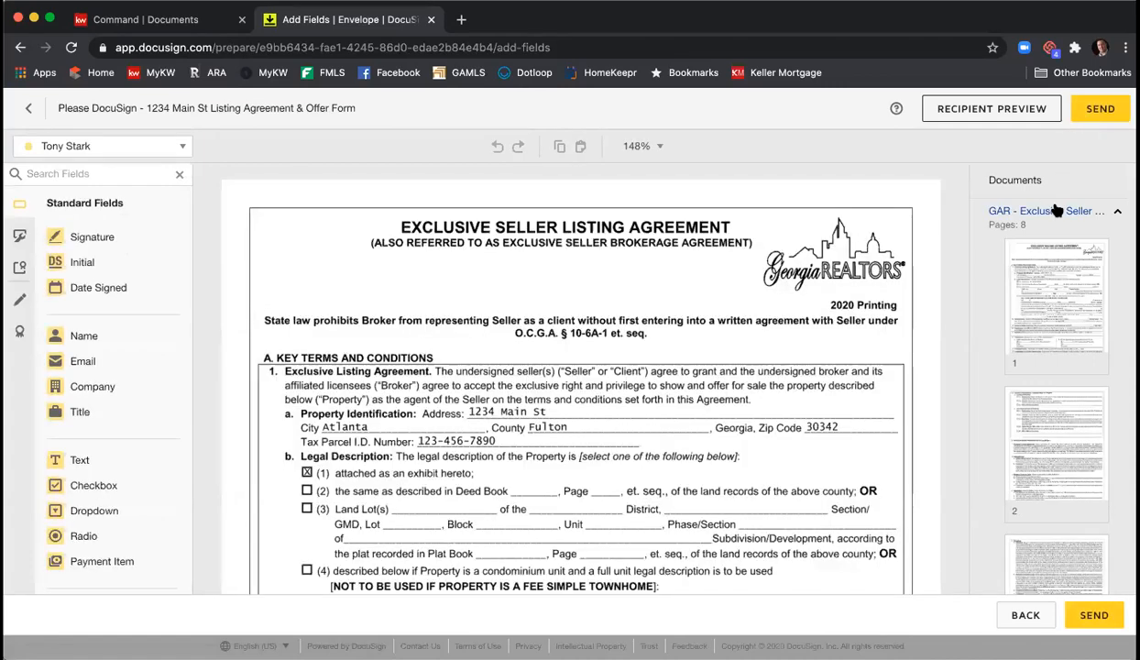
pyautogui.click(1057, 211)
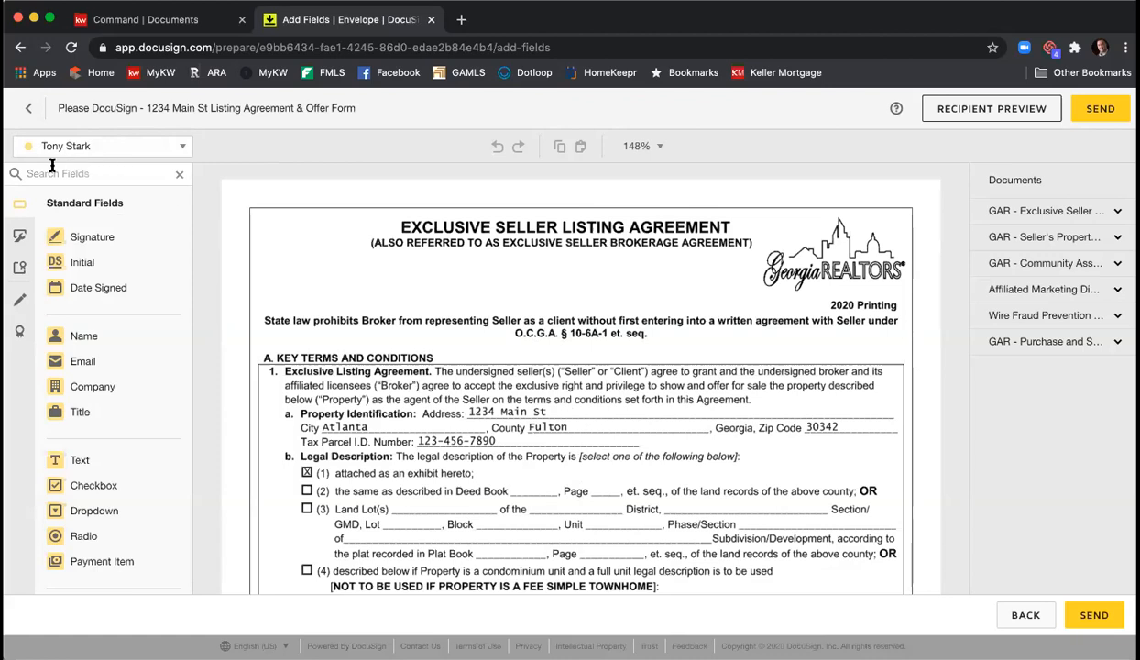
pyautogui.click(185, 148)
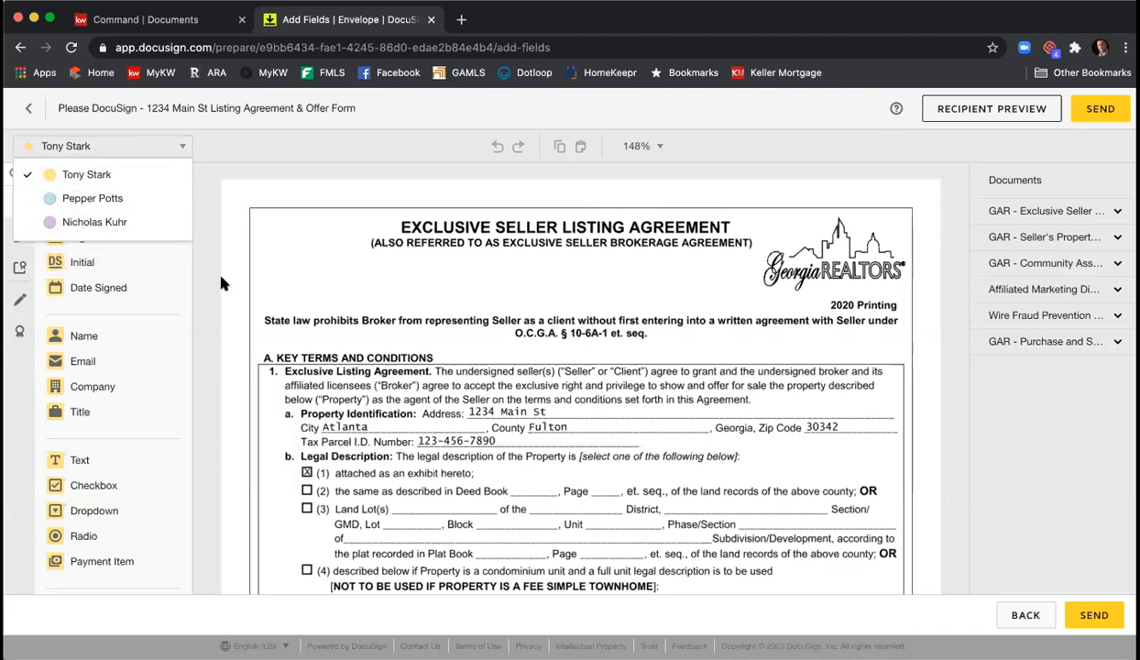
pyautogui.click(222, 228)
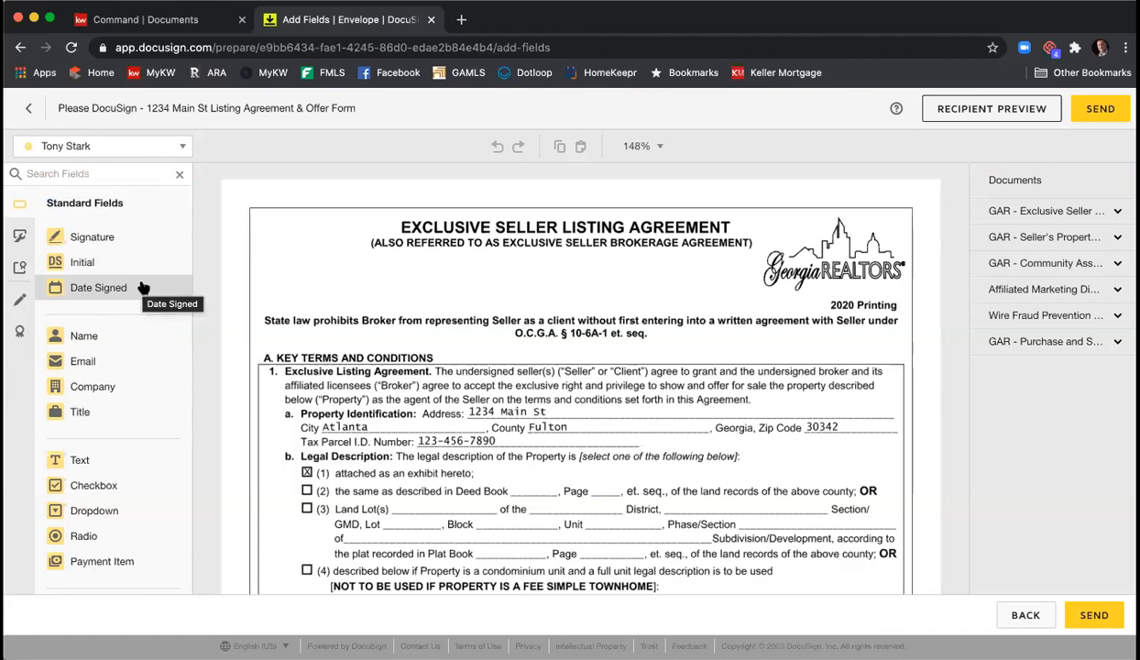
pyautogui.click(147, 146)
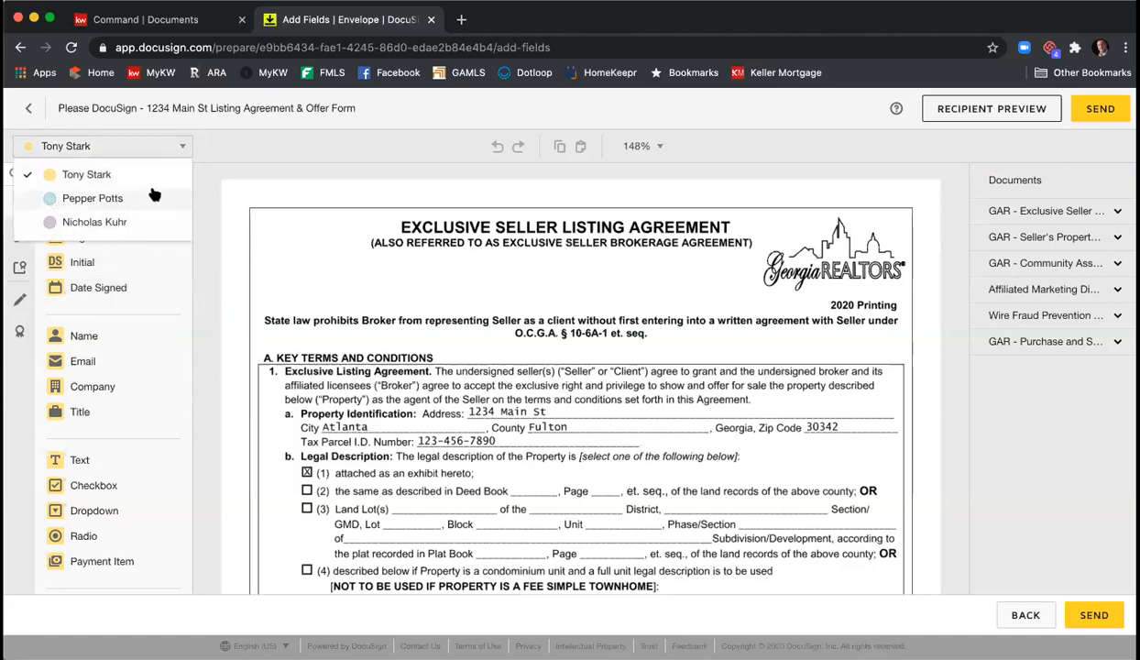
pyautogui.click(145, 198)
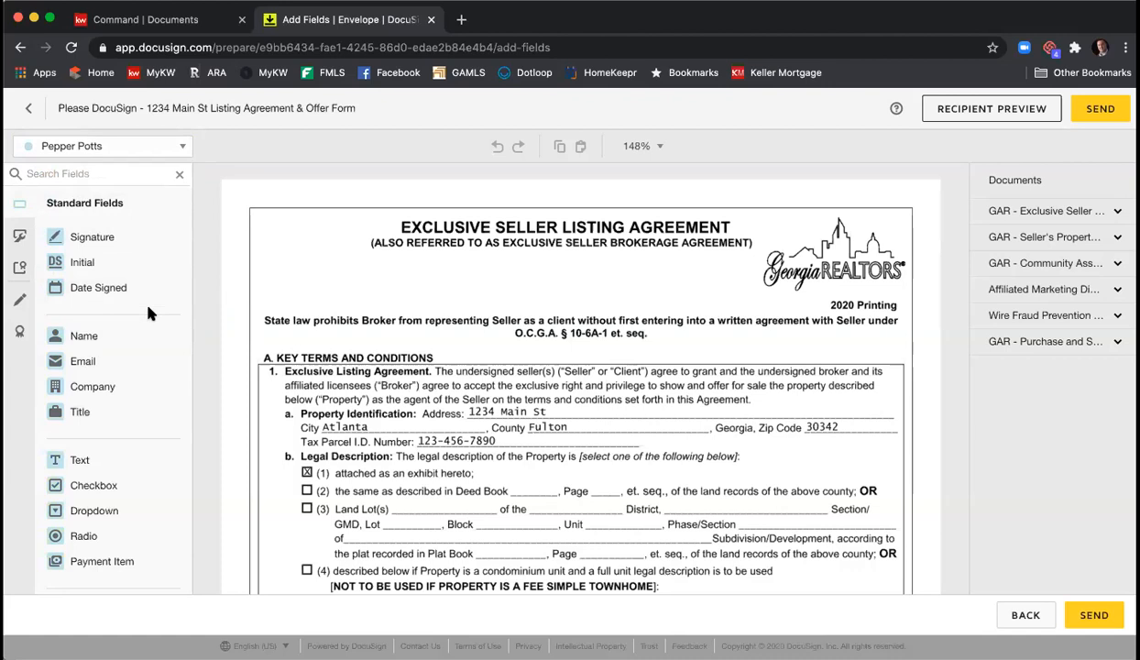
pyautogui.click(174, 147)
pyautogui.click(110, 221)
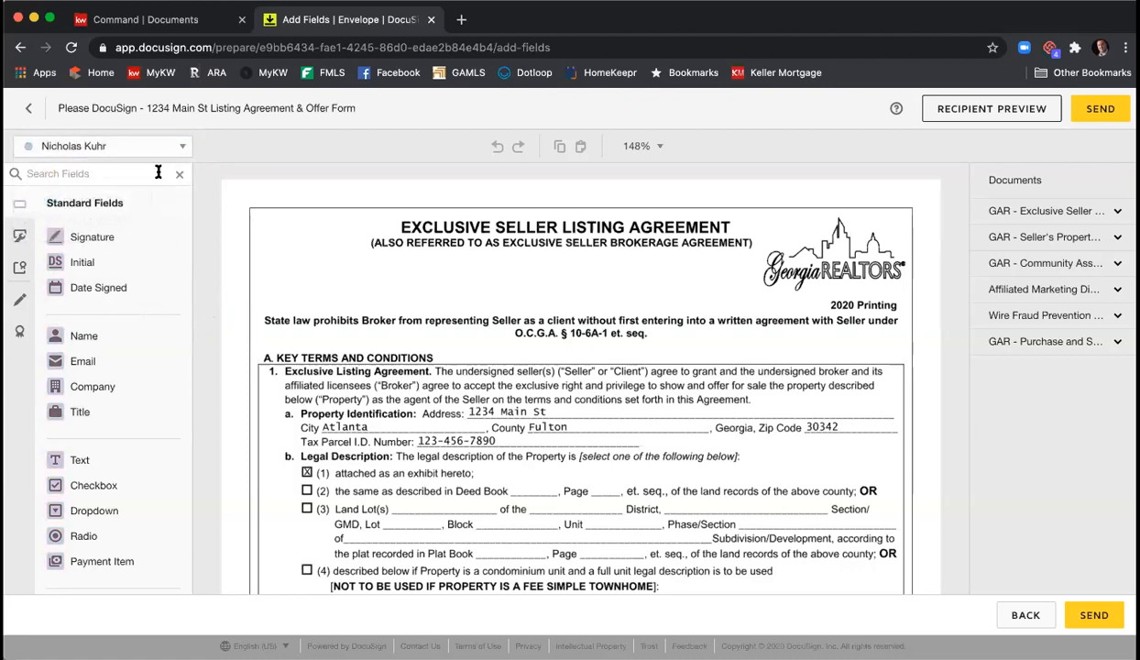
pyautogui.click(176, 147)
pyautogui.click(119, 174)
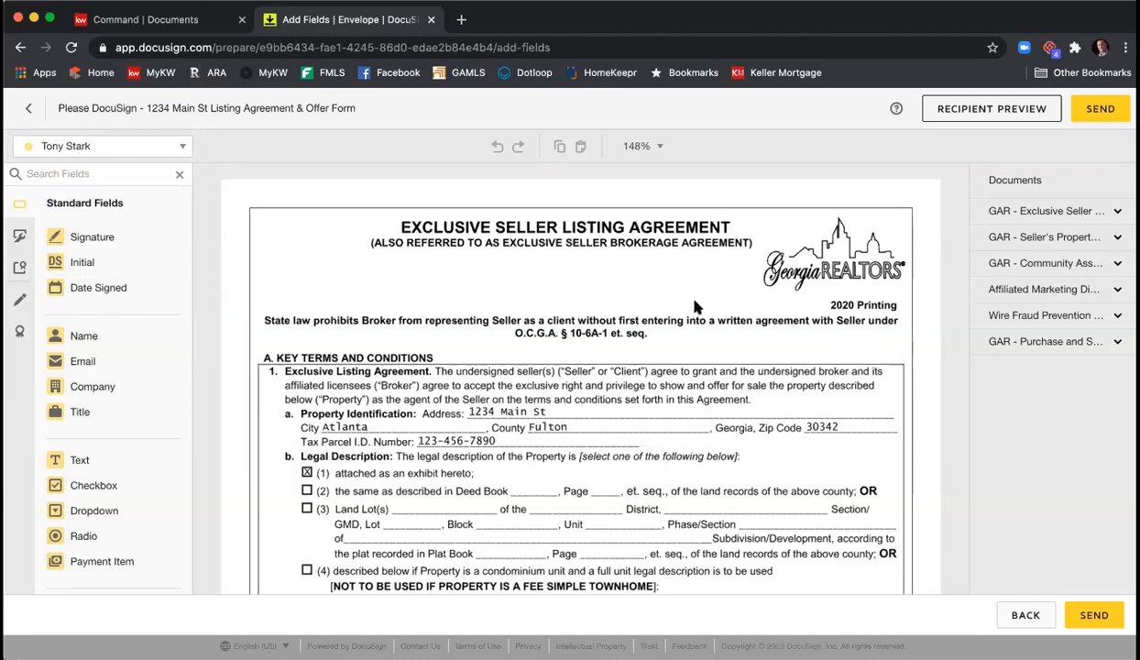
pyautogui.scroll(-15, 694, 307)
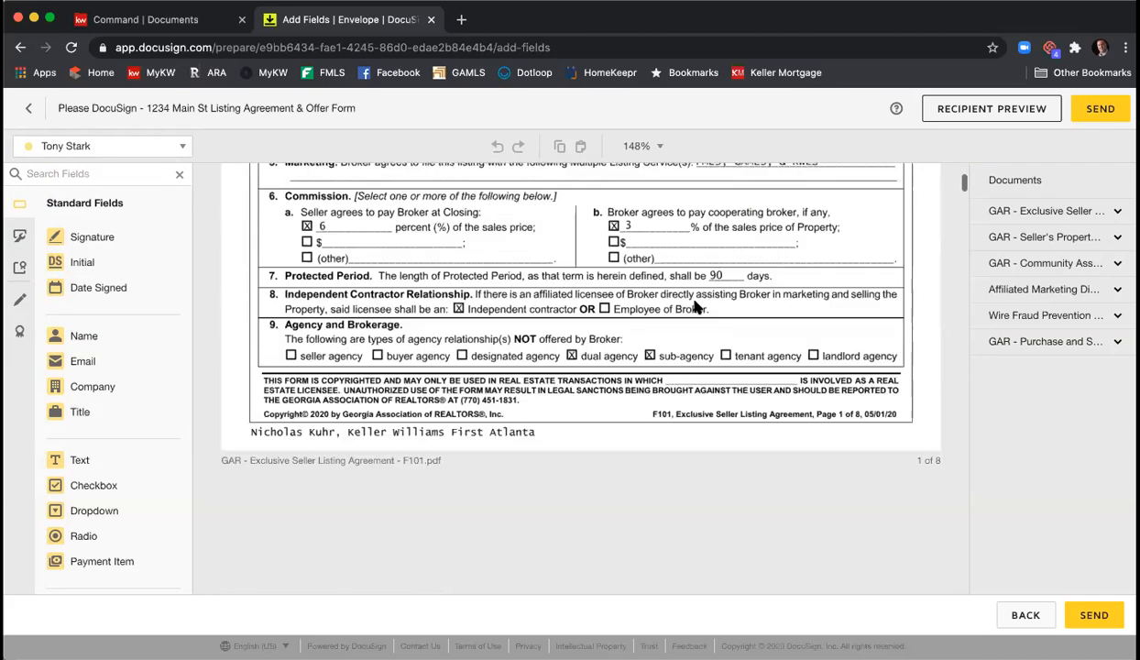
pyautogui.scroll(15, 697, 307)
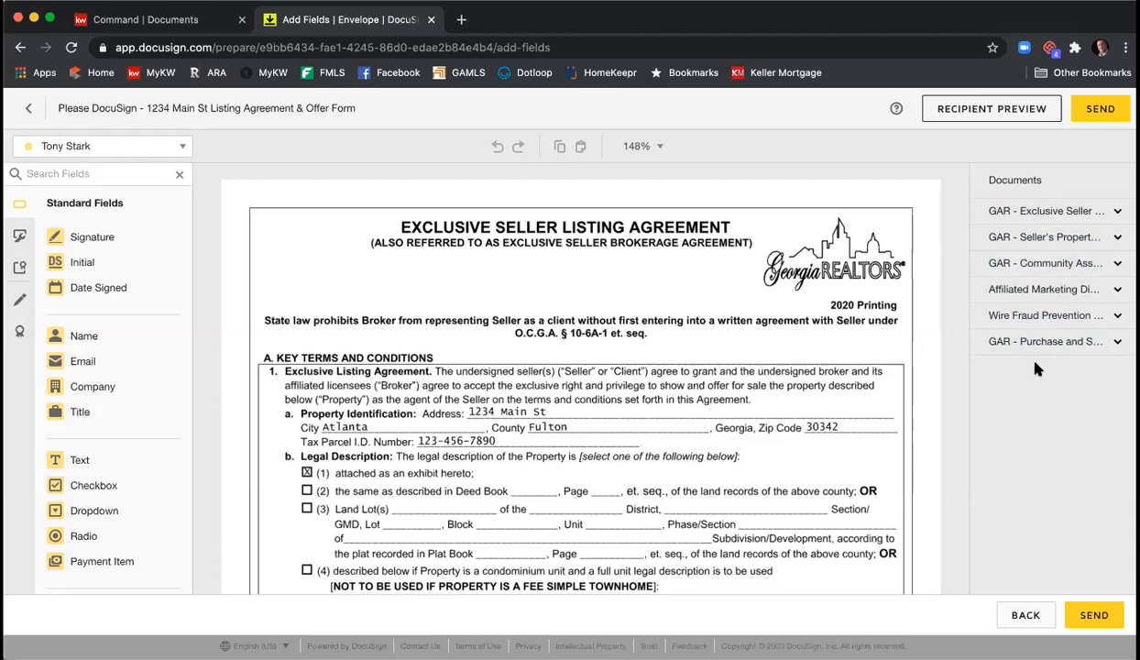
# - Review the listing agreement's pages 2, 4 and 8, checking the signature and date fields
pyautogui.click(1067, 212)
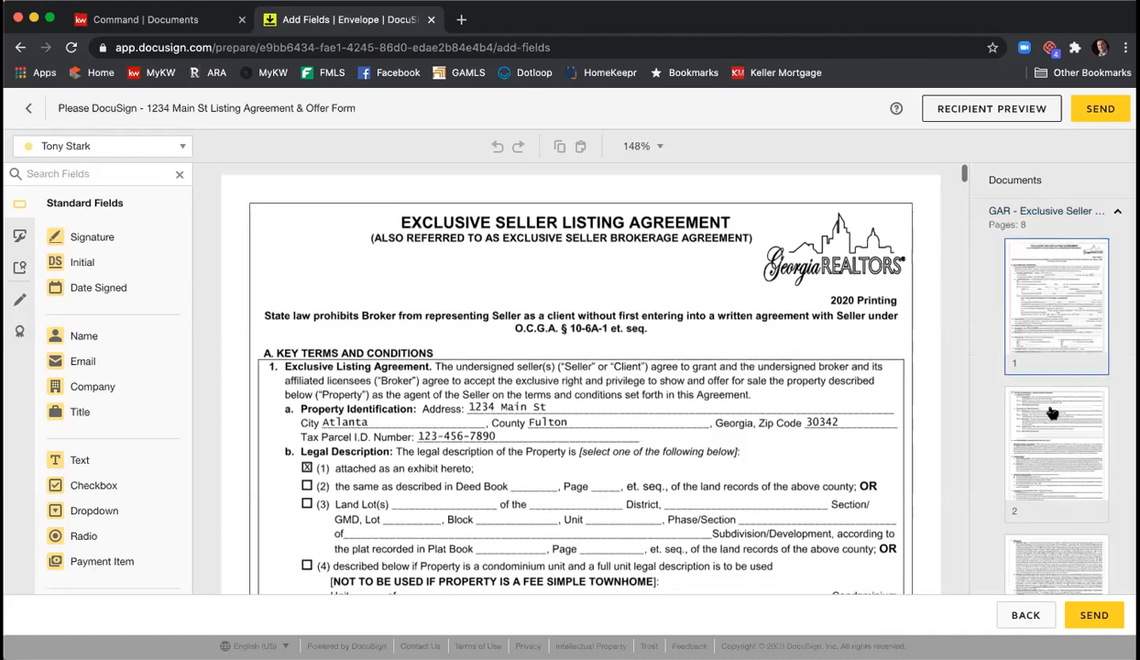
pyautogui.click(1058, 428)
pyautogui.scroll(-3, 1065, 380)
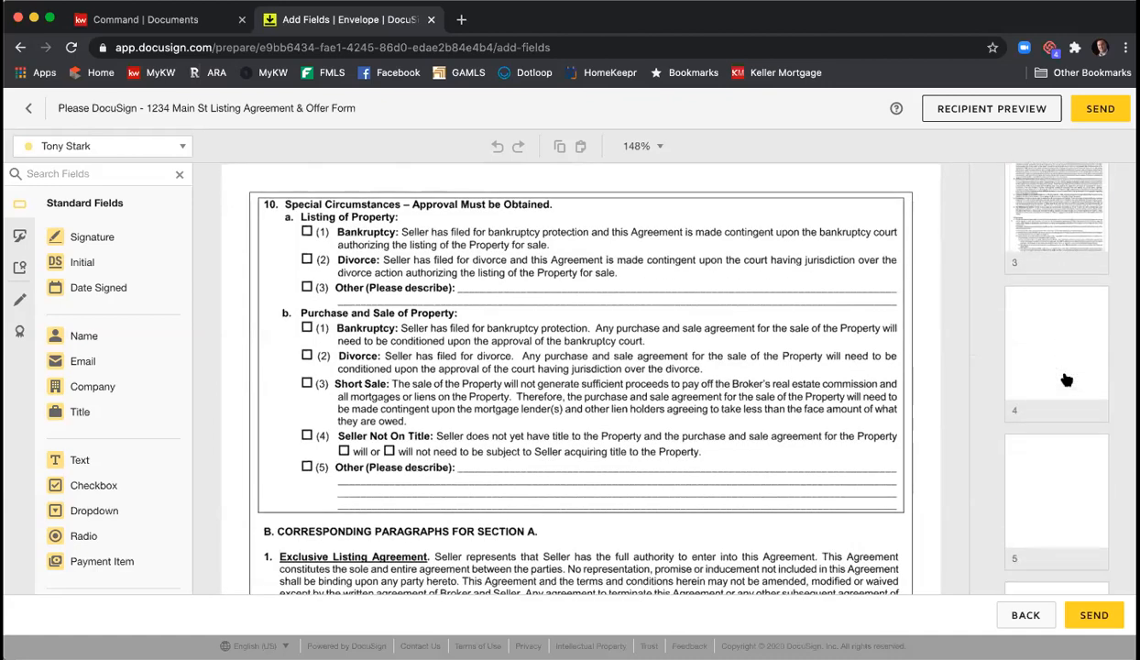
pyautogui.click(1058, 390)
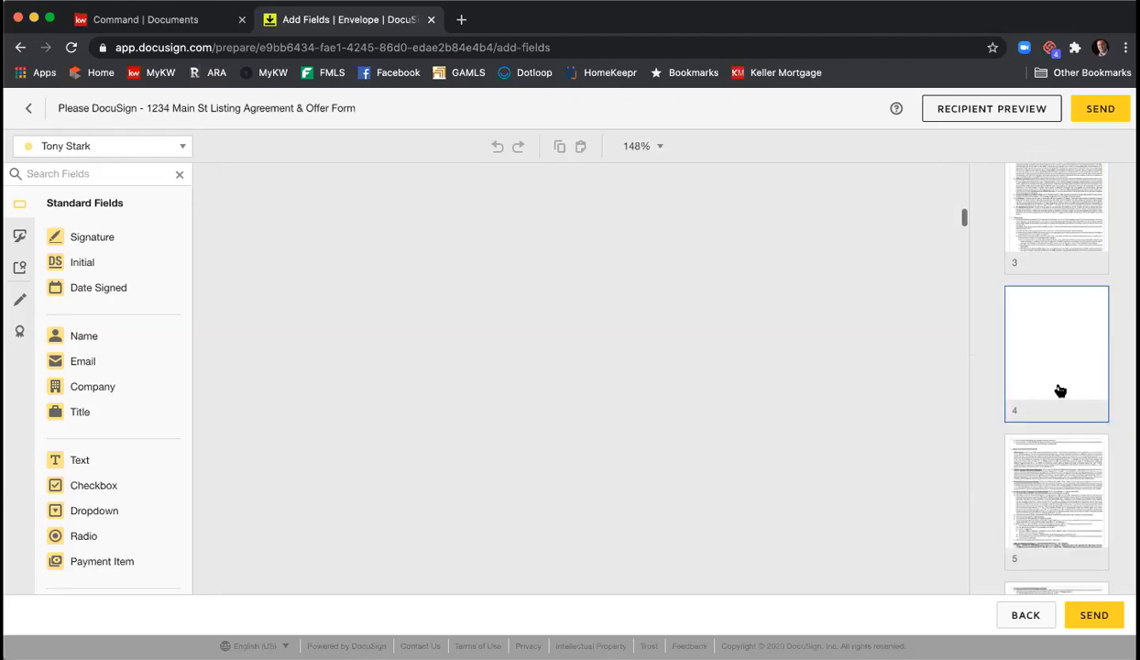
pyautogui.scroll(-5, 1062, 387)
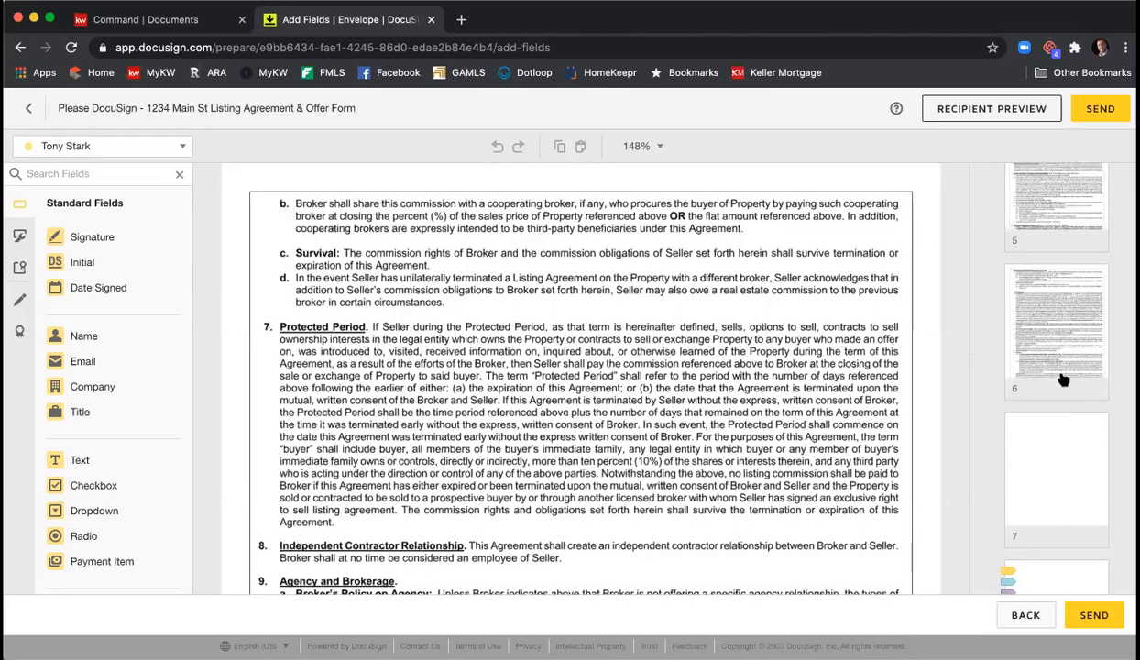
pyautogui.scroll(-1, 1063, 379)
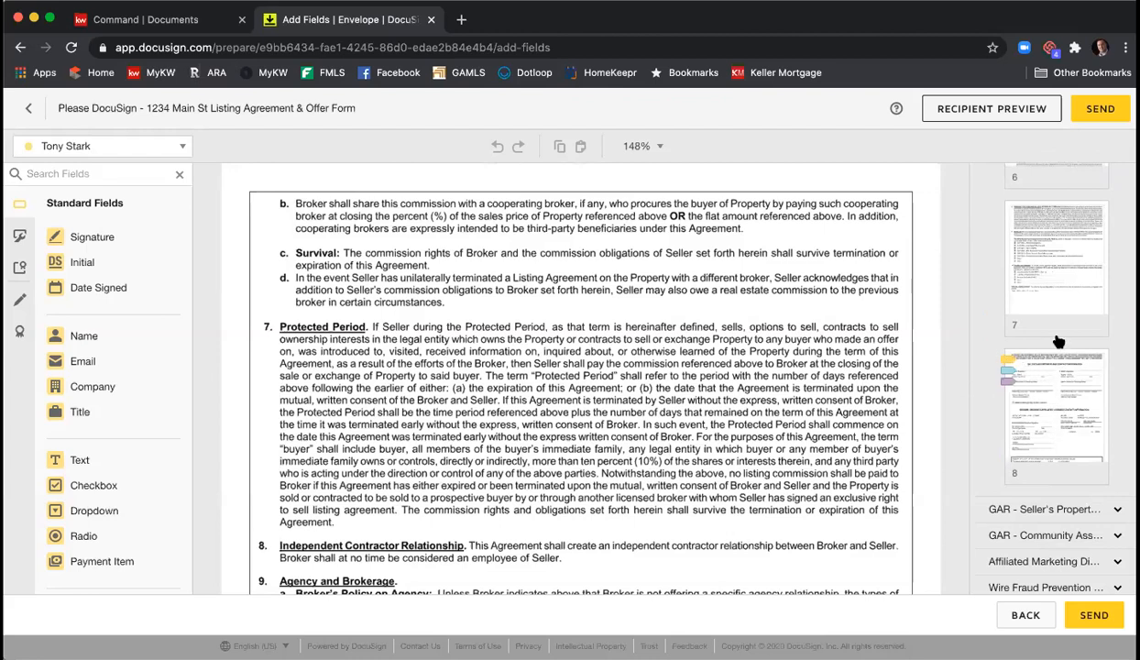
pyautogui.click(1042, 402)
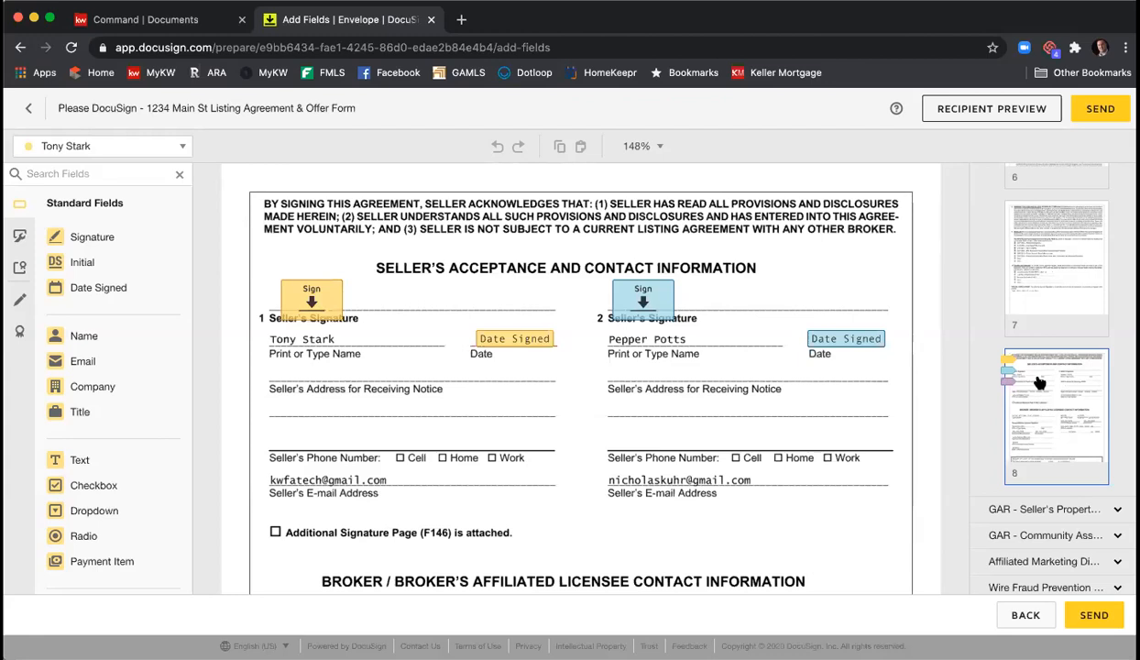
pyautogui.scroll(-3, 745, 400)
pyautogui.scroll(2, 721, 376)
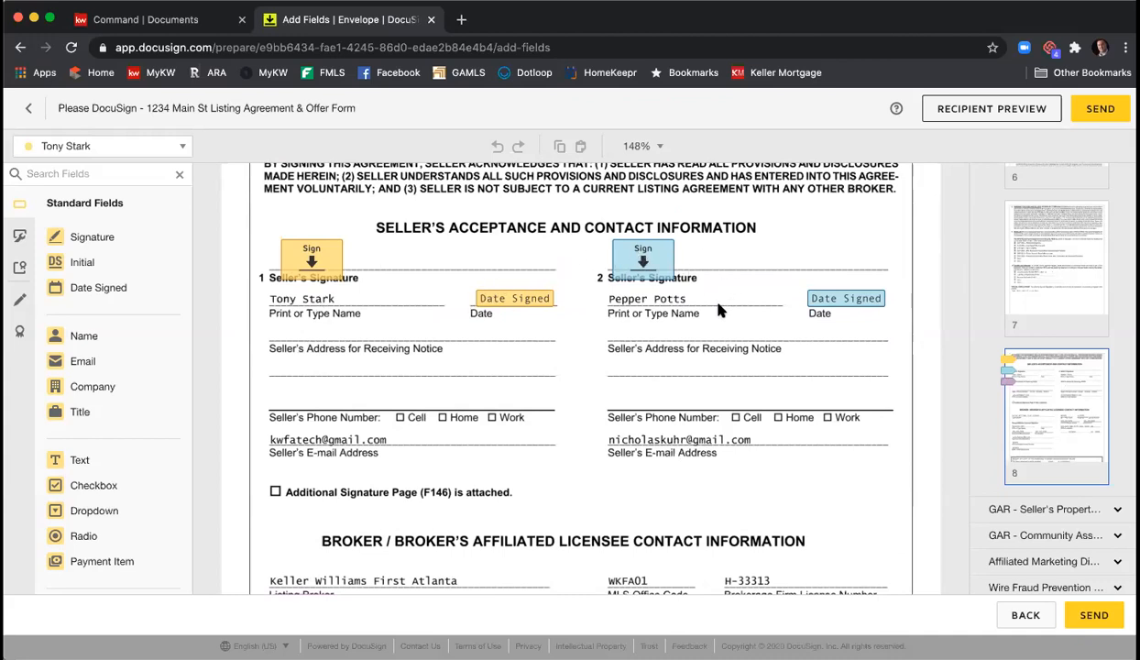
pyautogui.scroll(-2, 461, 419)
pyautogui.scroll(-2, 544, 438)
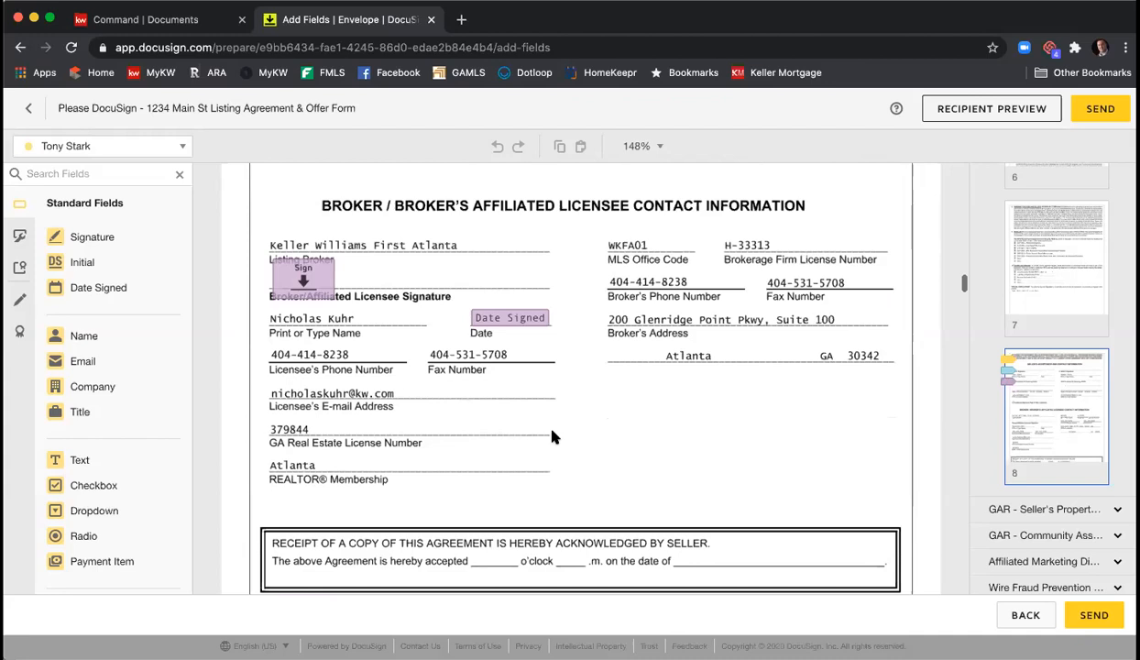
pyautogui.scroll(1, 551, 437)
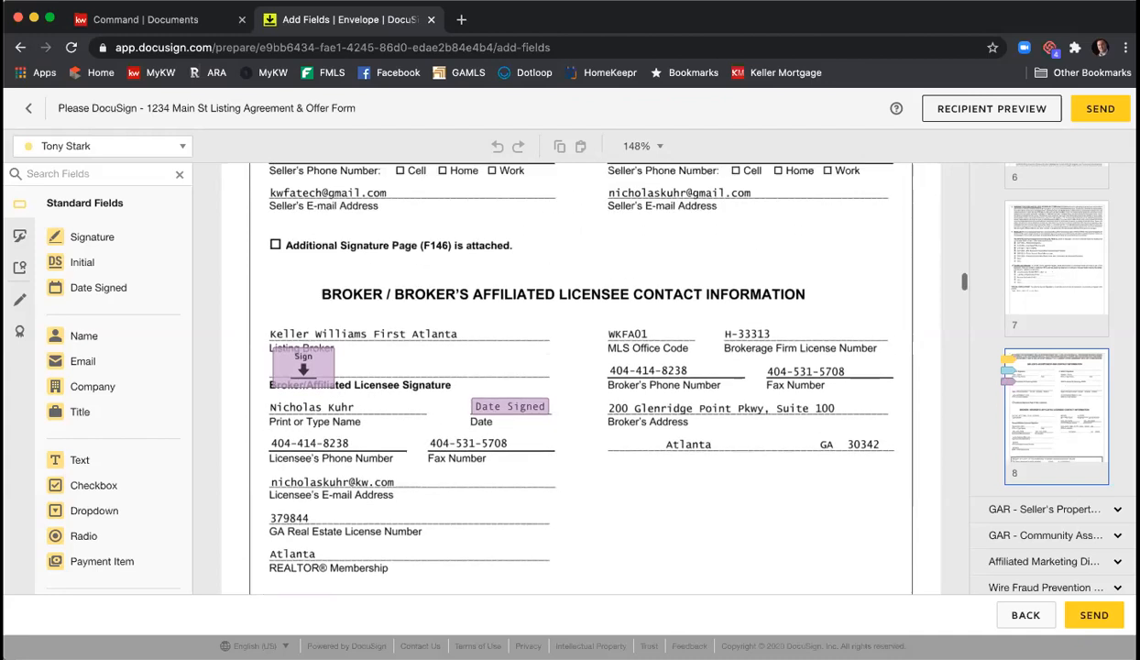
# - Expand the seller's property disclosure pages and return to the agreement's page 1
pyautogui.click(1033, 510)
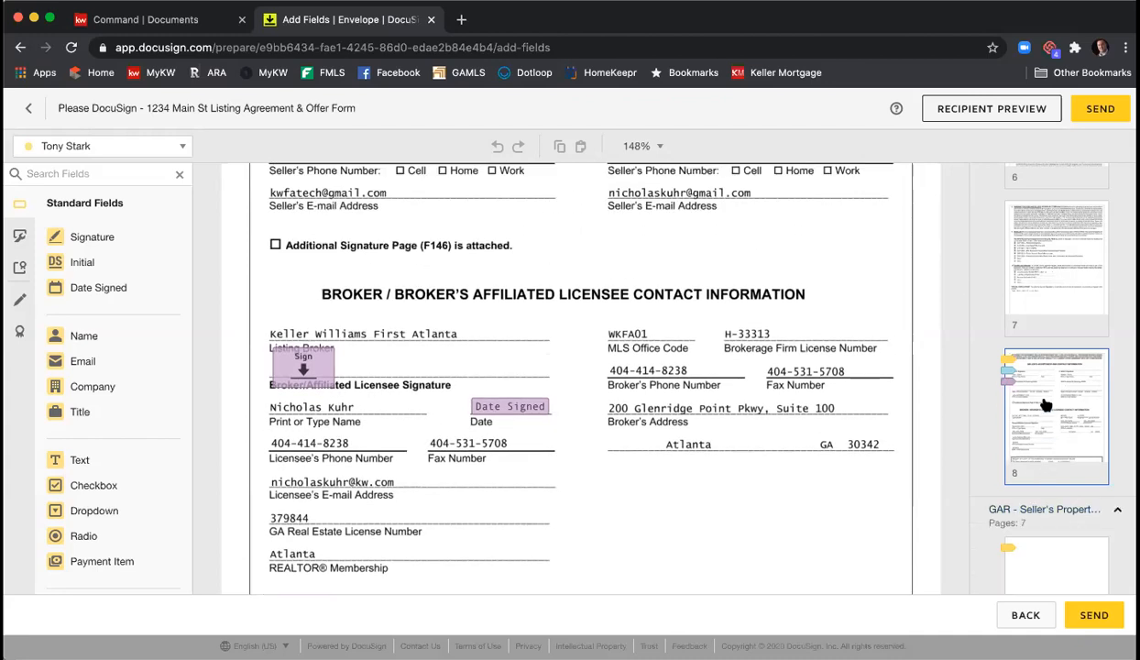
pyautogui.scroll(-3, 1041, 402)
pyautogui.scroll(1, 1049, 385)
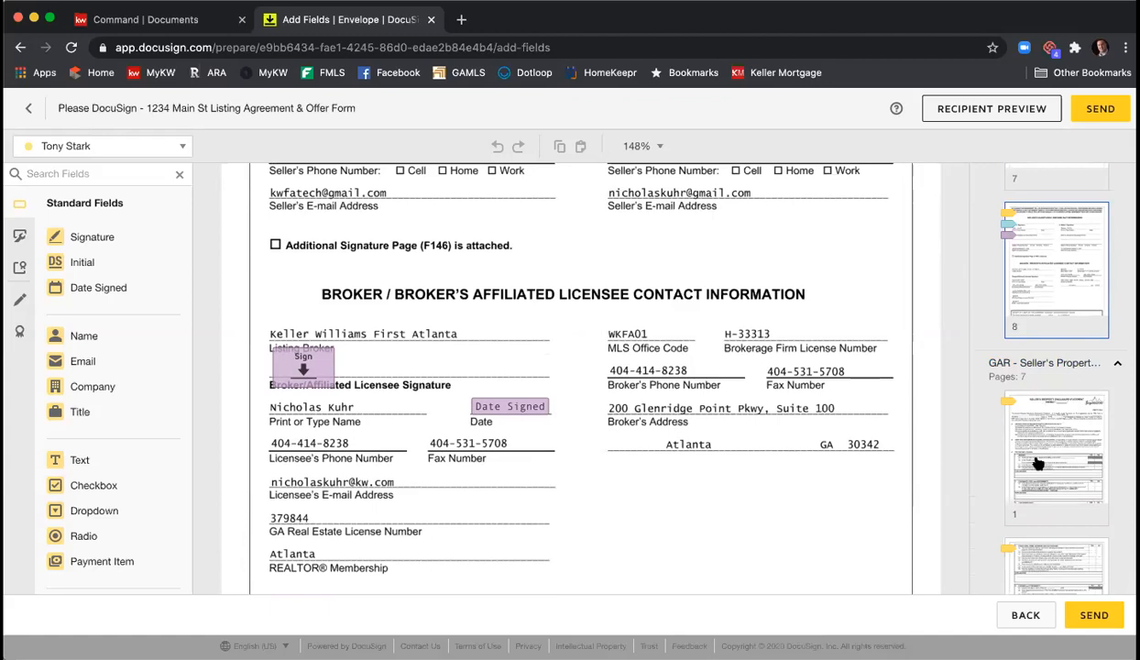
pyautogui.scroll(15, 1036, 454)
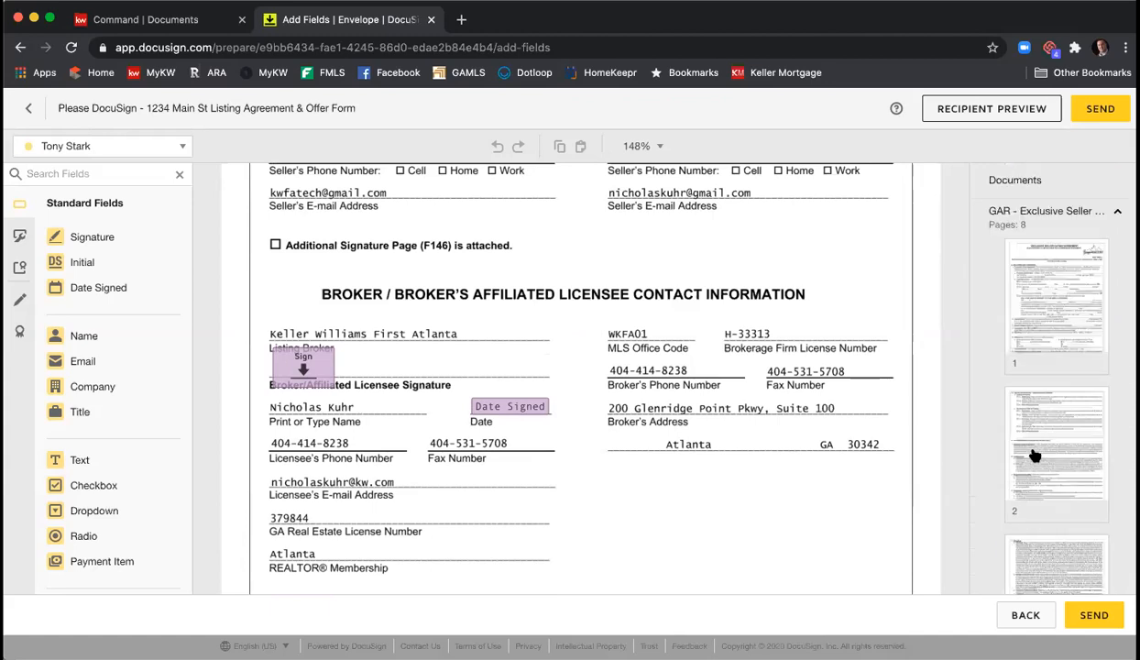
pyautogui.scroll(20, 899, 402)
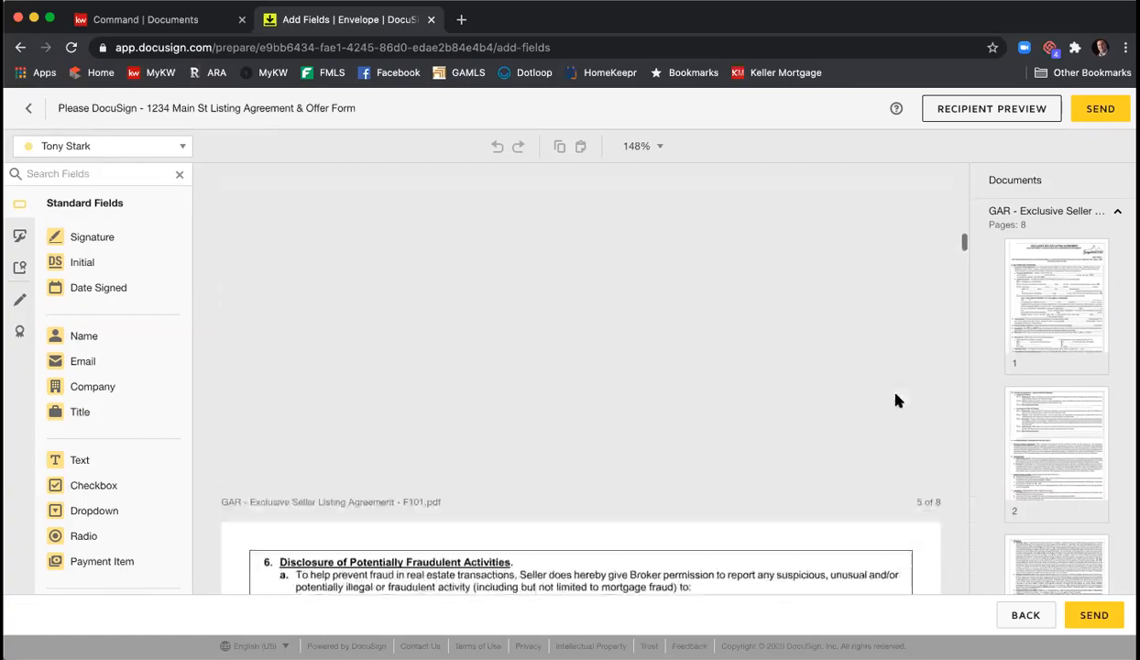
pyautogui.scroll(20, 897, 398)
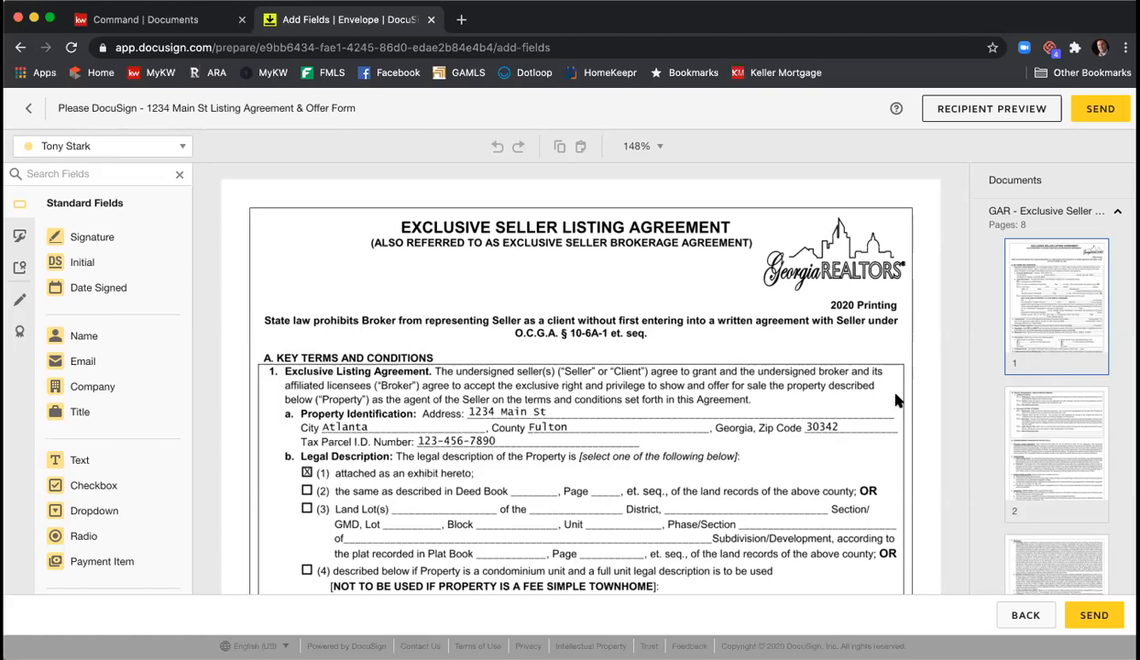
# - Review the listing agreement's placed fields down to page 8's Broker / Broker's Affiliated Licensee Contact Information
pyautogui.scroll(-10, 819, 394)
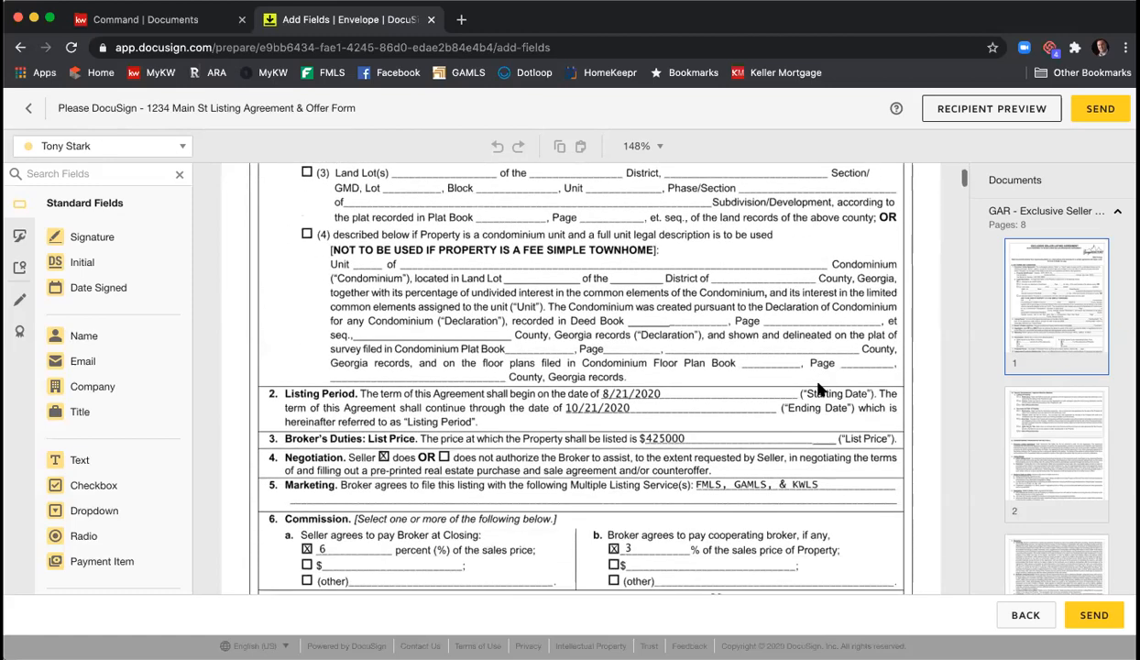
pyautogui.scroll(-2, 819, 389)
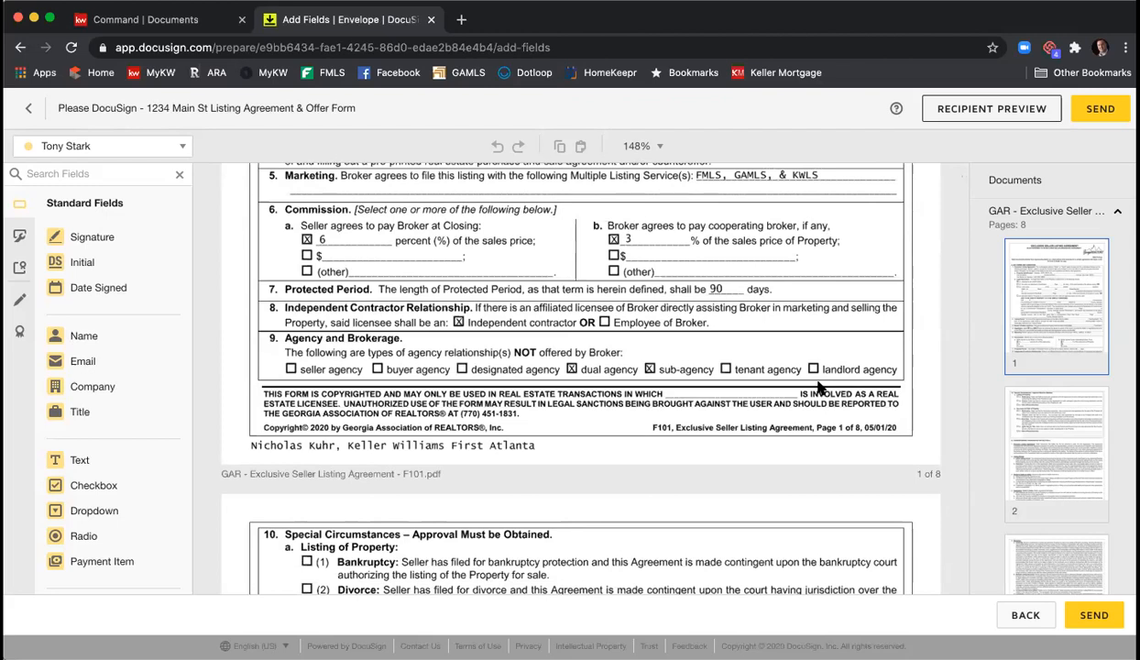
pyautogui.scroll(-1, 819, 389)
pyautogui.scroll(-2, 820, 388)
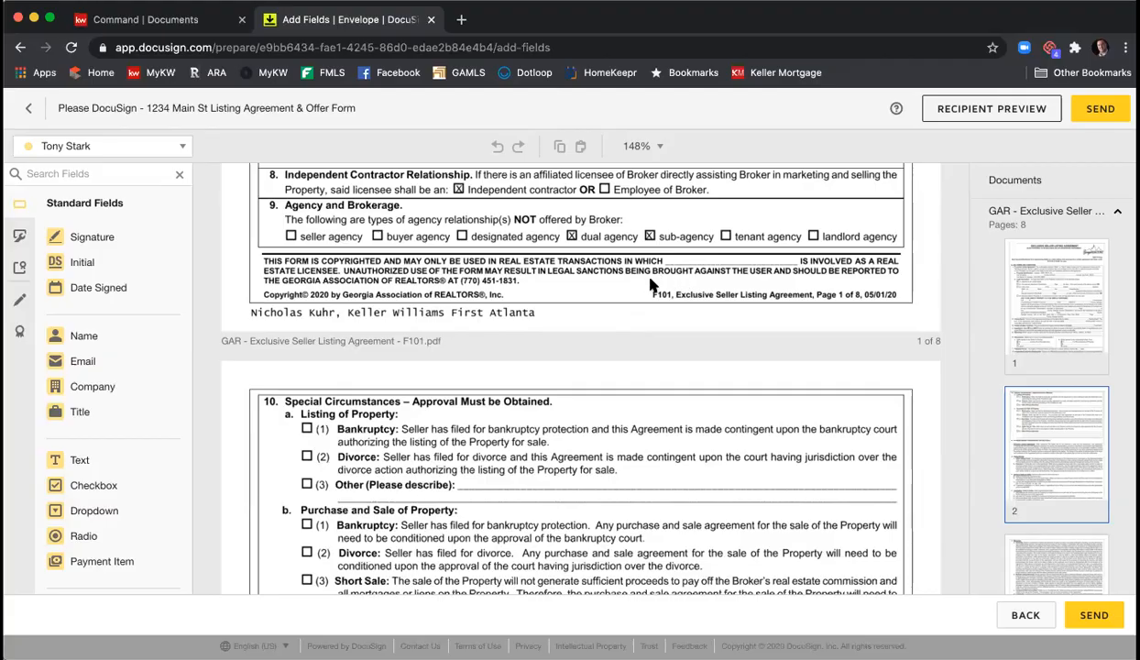
pyautogui.scroll(-5, 650, 287)
pyautogui.scroll(-10, 650, 287)
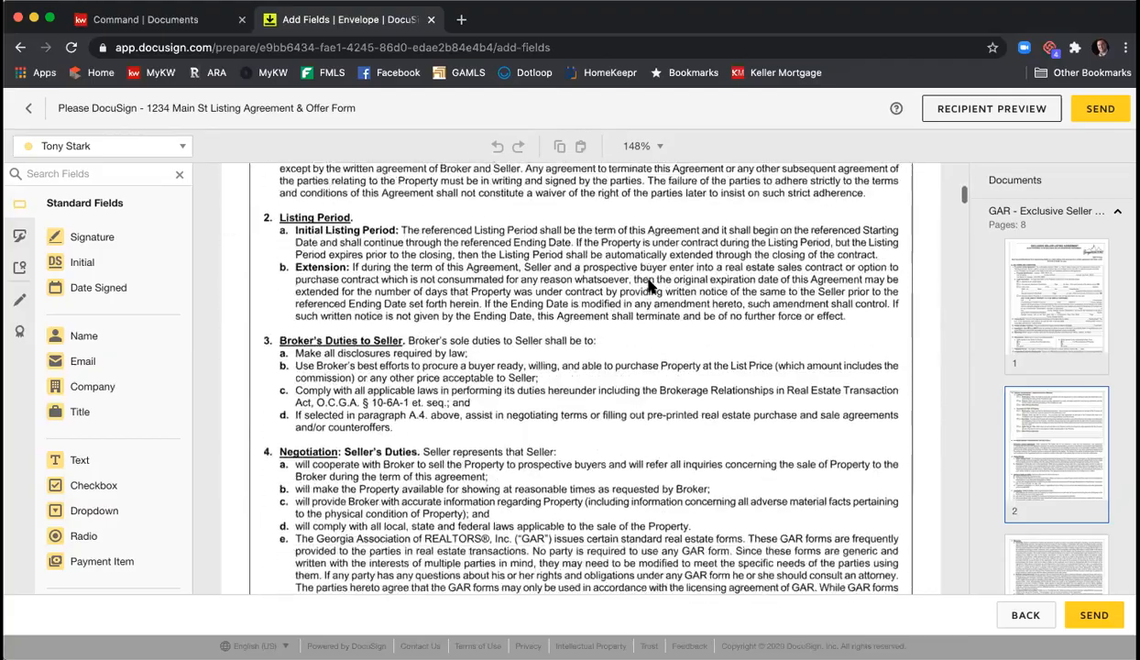
pyautogui.scroll(-10, 650, 287)
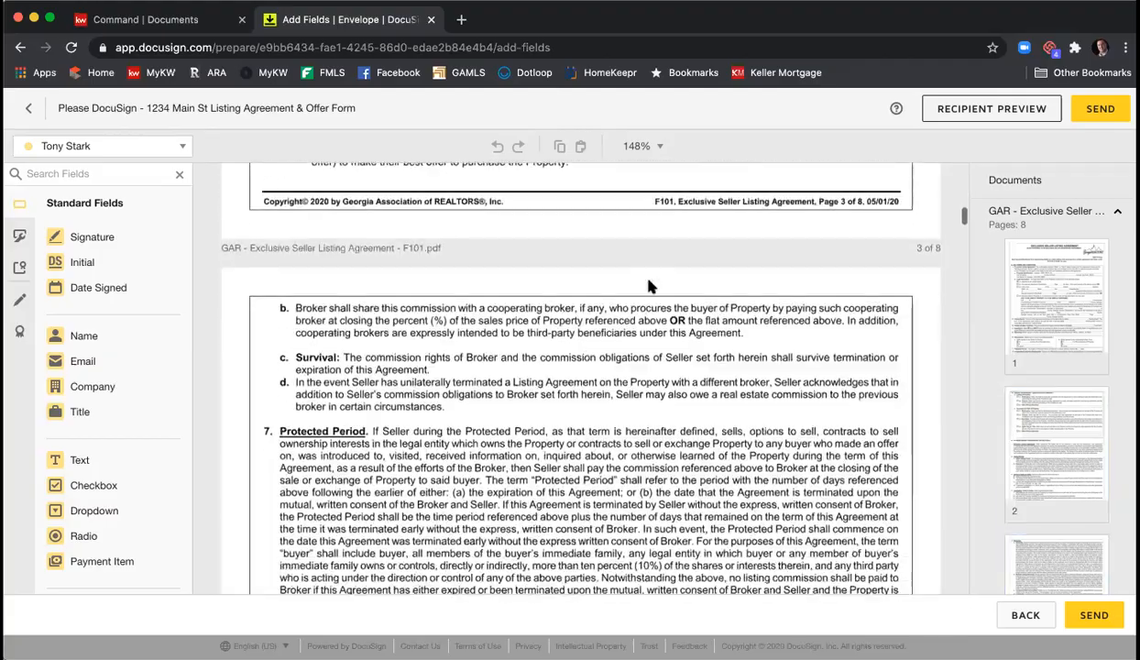
pyautogui.scroll(-15, 650, 287)
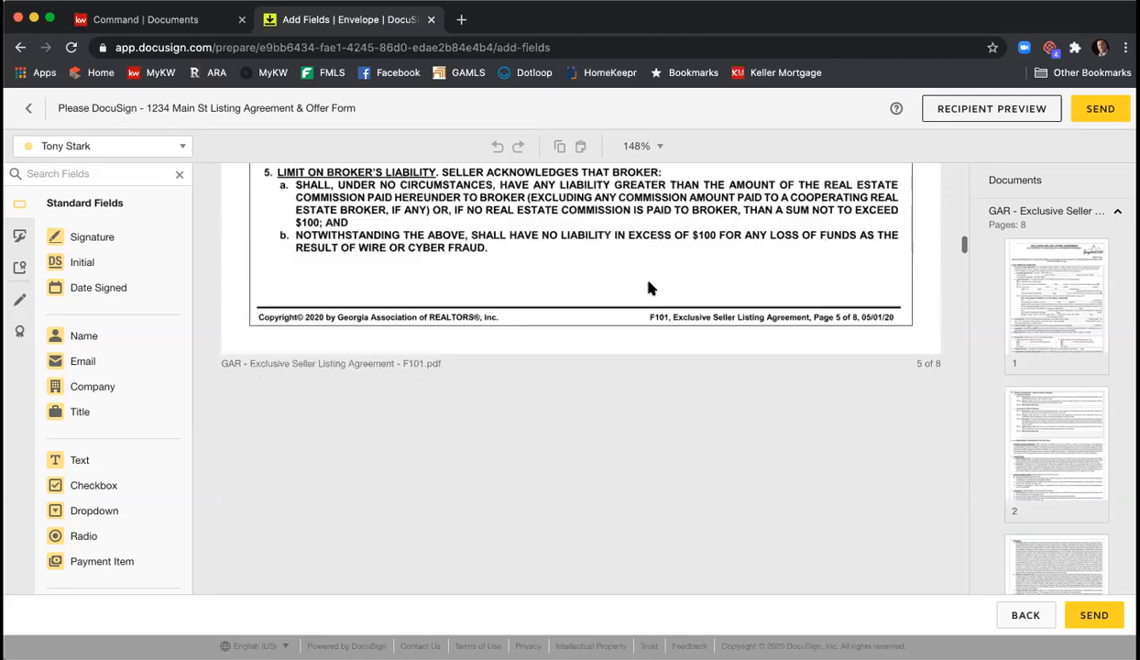
pyautogui.scroll(-10, 628, 269)
pyautogui.scroll(3, 628, 269)
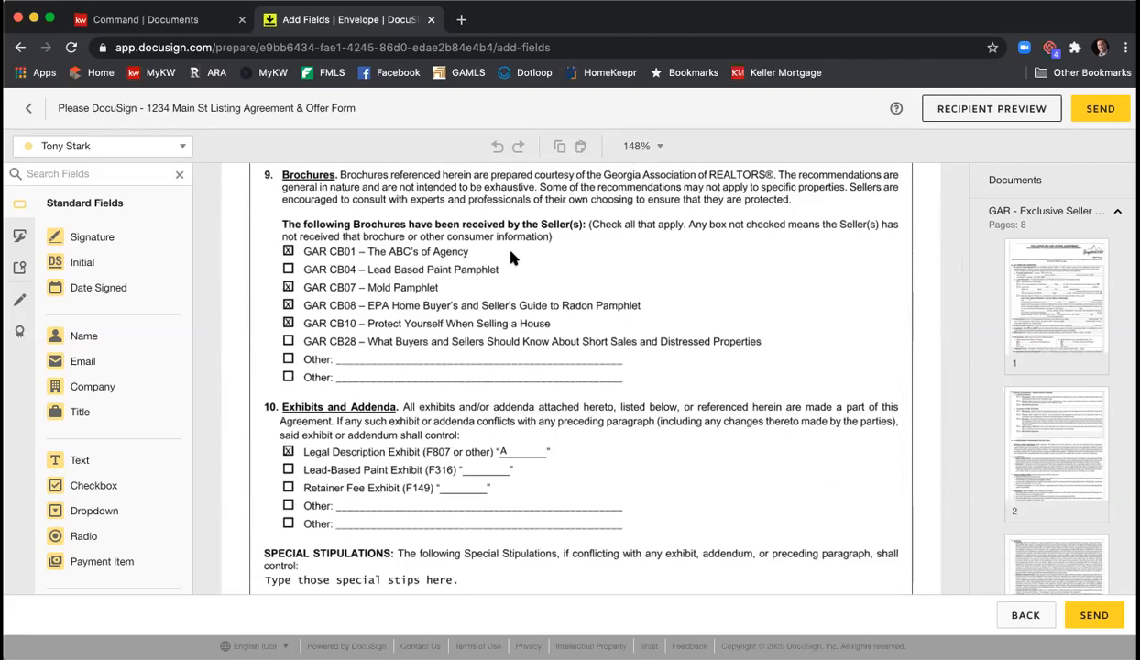
pyautogui.scroll(-3, 591, 257)
pyautogui.scroll(-10, 602, 266)
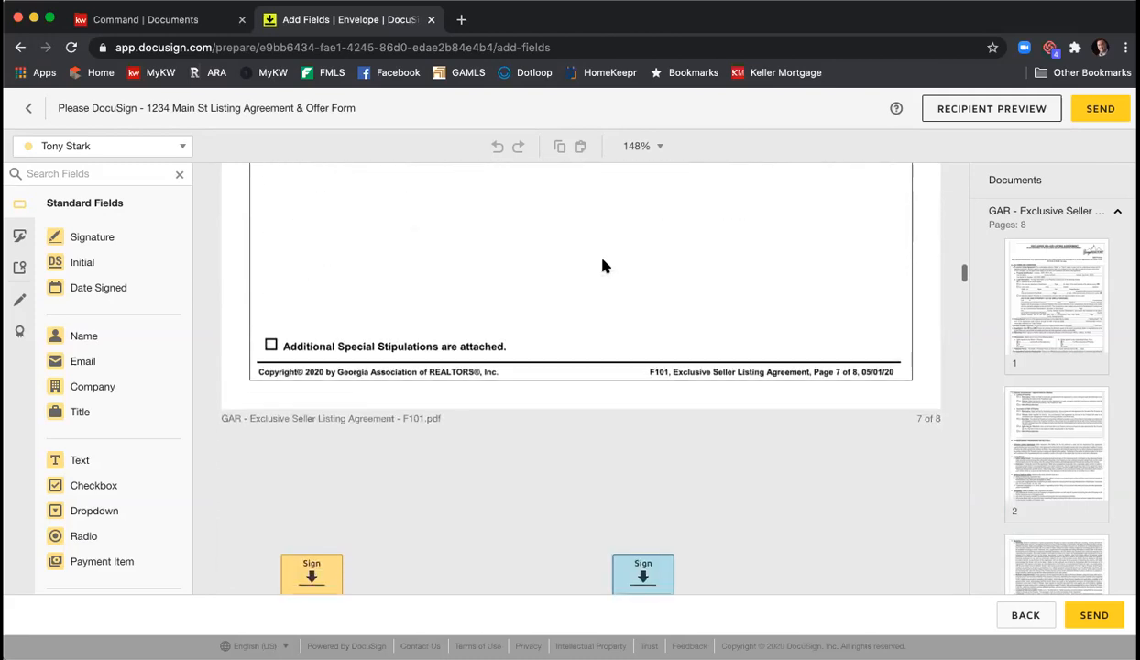
pyautogui.scroll(-1, 602, 265)
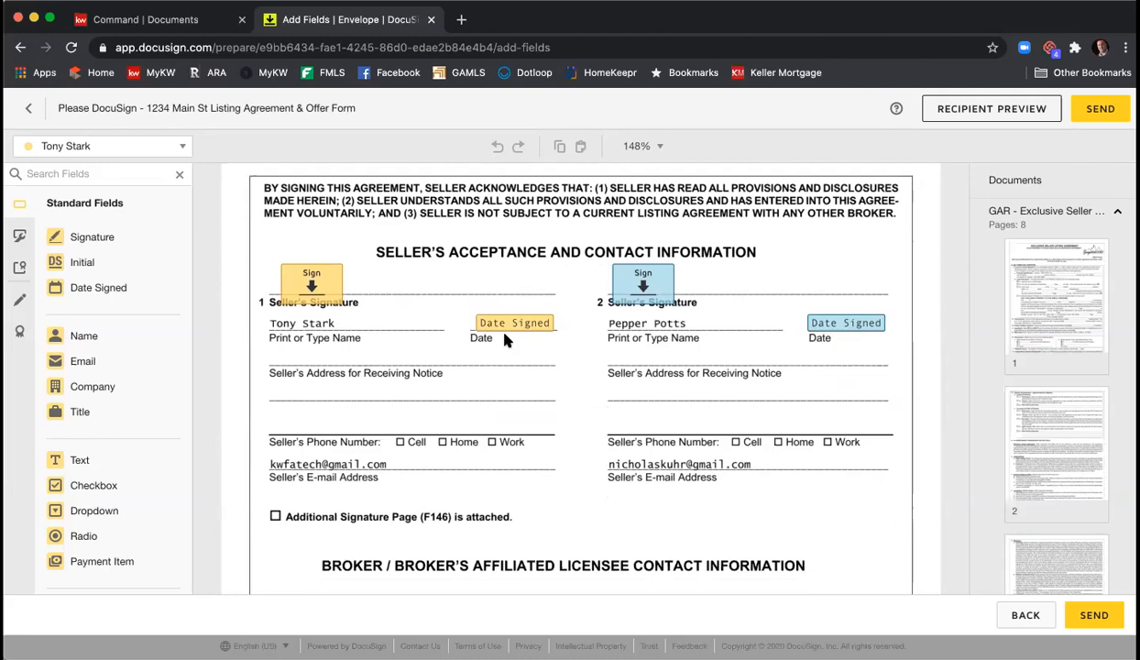
pyautogui.scroll(-3, 550, 354)
pyautogui.scroll(-1, 550, 354)
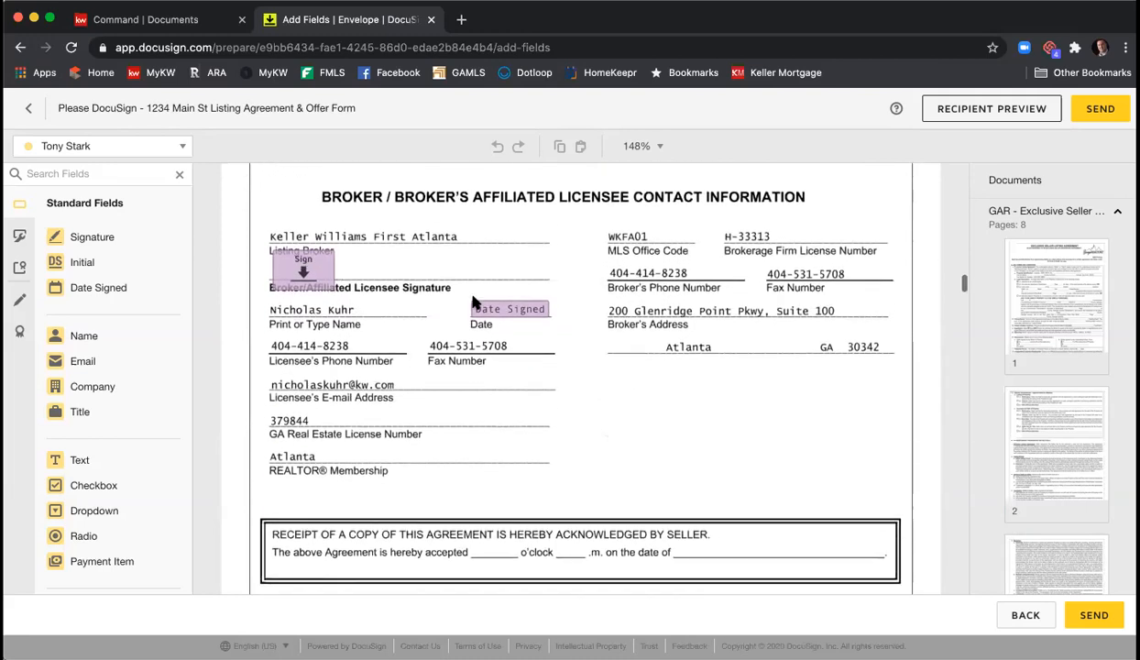
pyautogui.scroll(-1, 644, 323)
pyautogui.scroll(1, 645, 322)
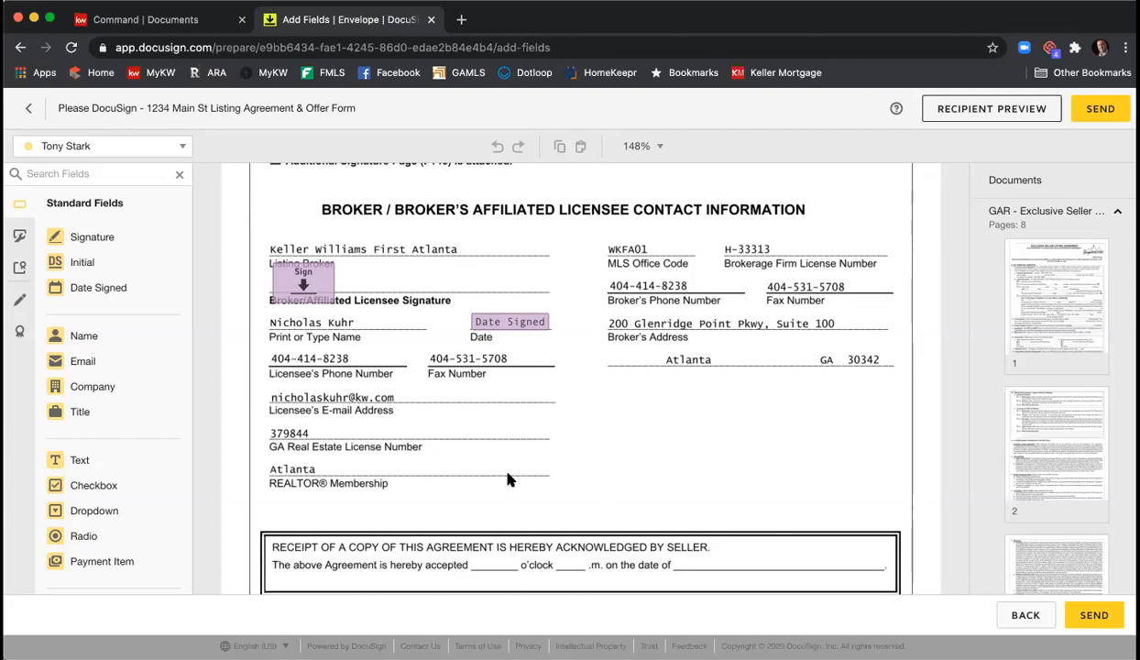
# - Place a broker text field after 'accepted' on the receipt line, sized to end before o'clock
pyautogui.click(180, 147)
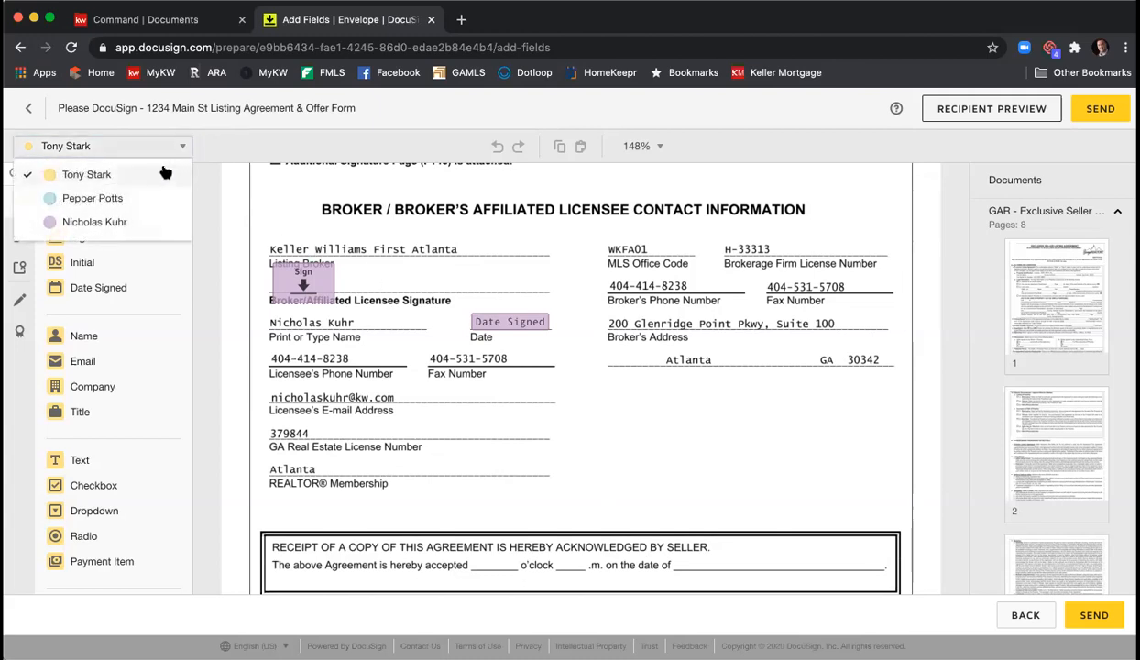
pyautogui.click(133, 223)
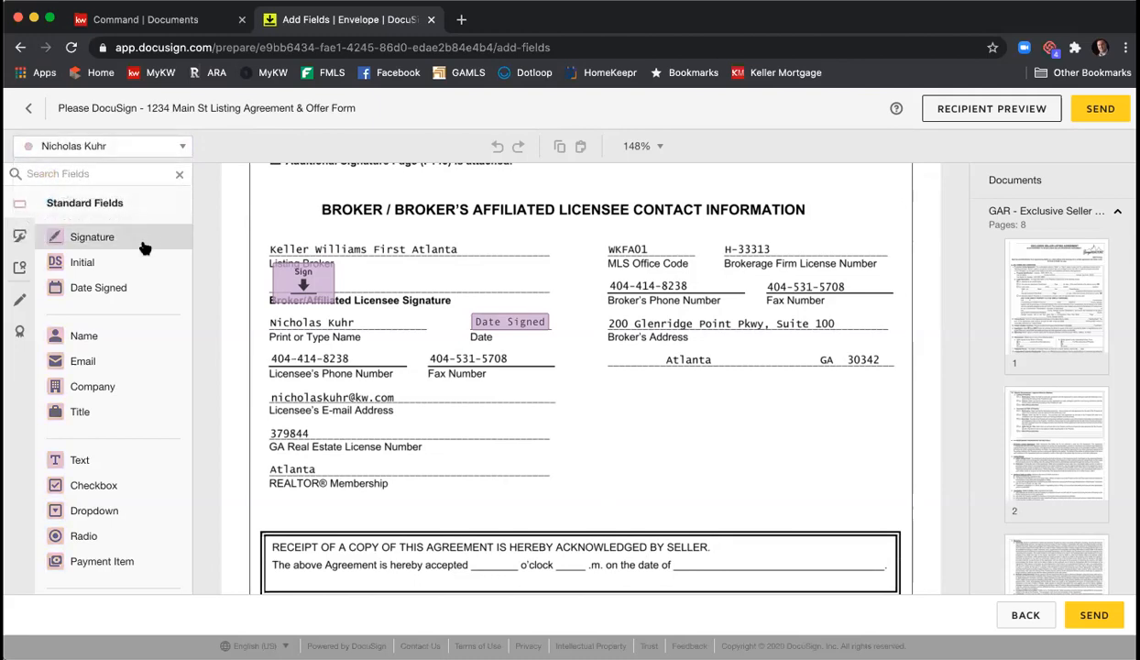
pyautogui.moveTo(121, 464); pyautogui.dragTo(471, 553)
pyautogui.moveTo(557, 550); pyautogui.dragTo(495, 565)
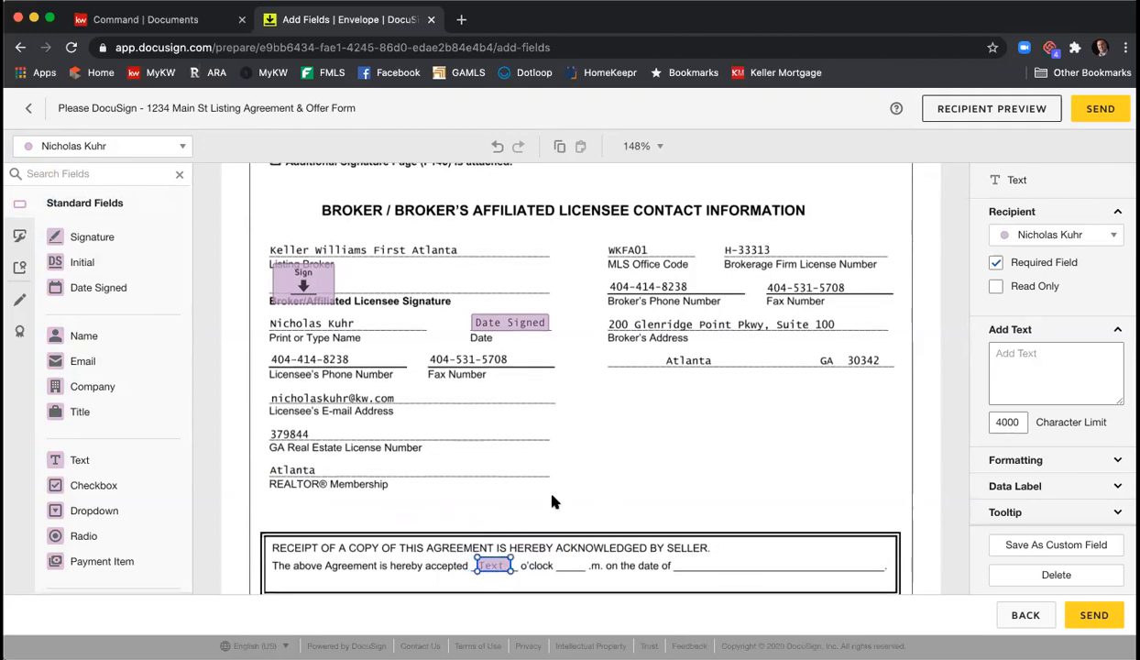
# - Copy that text field beside 'o'clock' and narrow it so '.m.' stays visible
pyautogui.rightClick(495, 566)
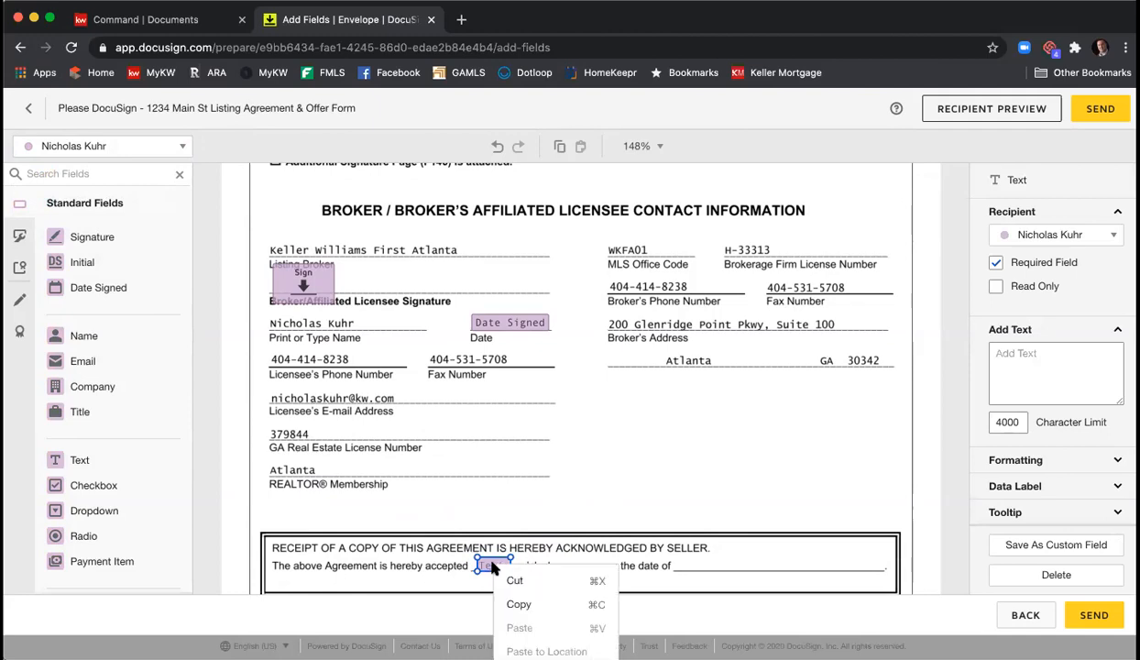
pyautogui.click(509, 602)
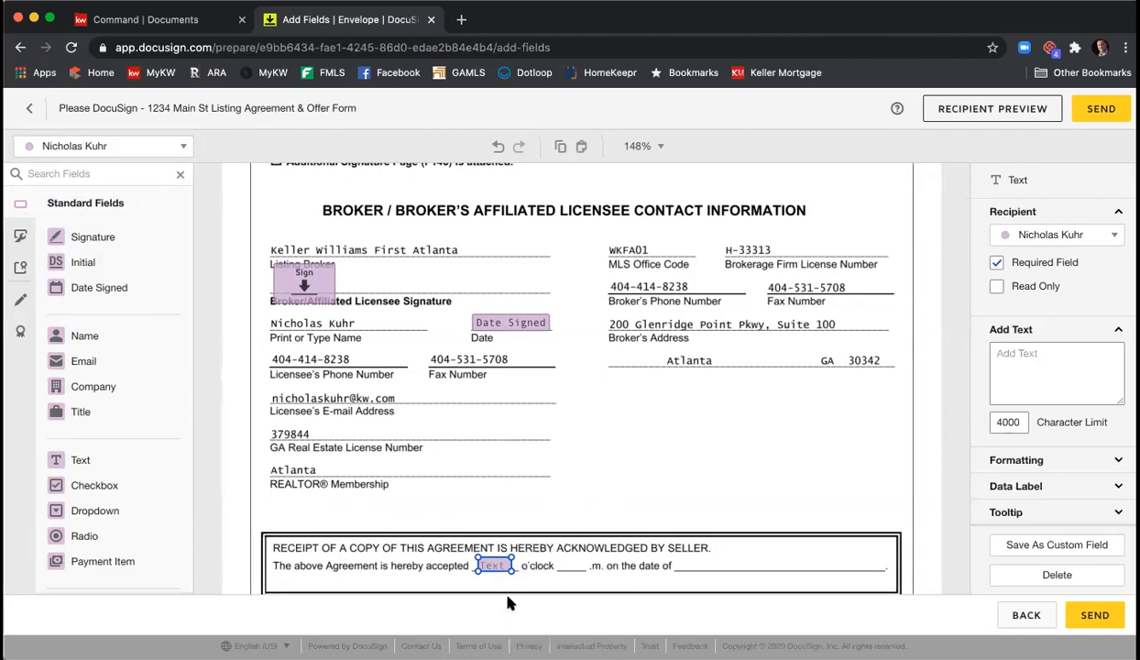
pyautogui.rightClick(539, 554)
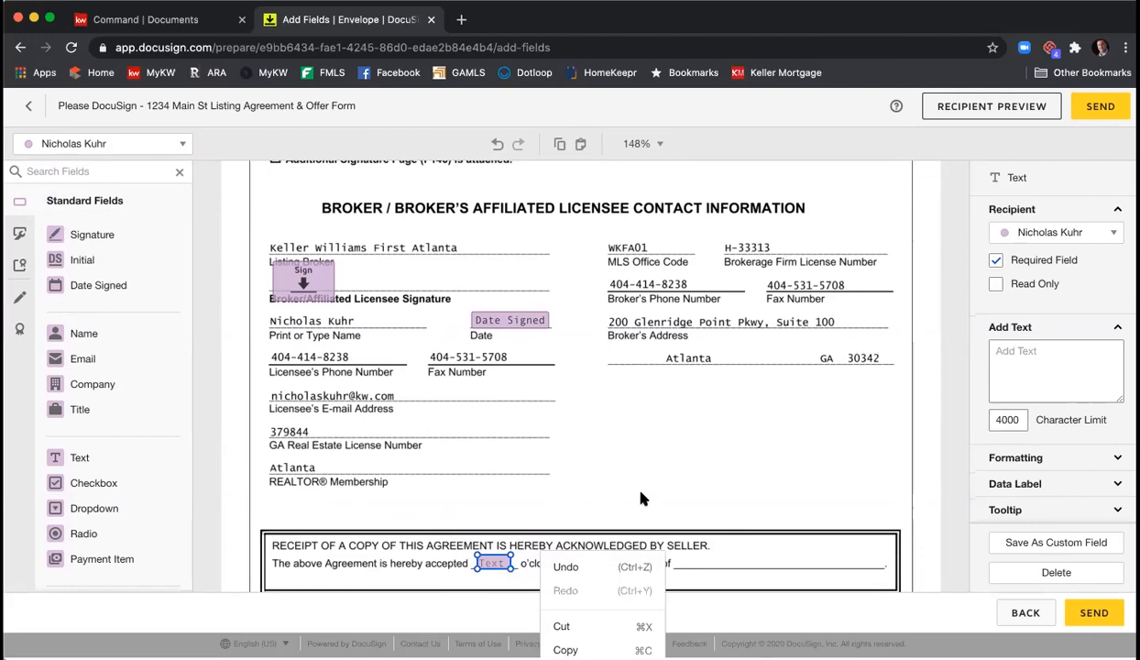
pyautogui.click(640, 493)
pyautogui.rightClick(589, 473)
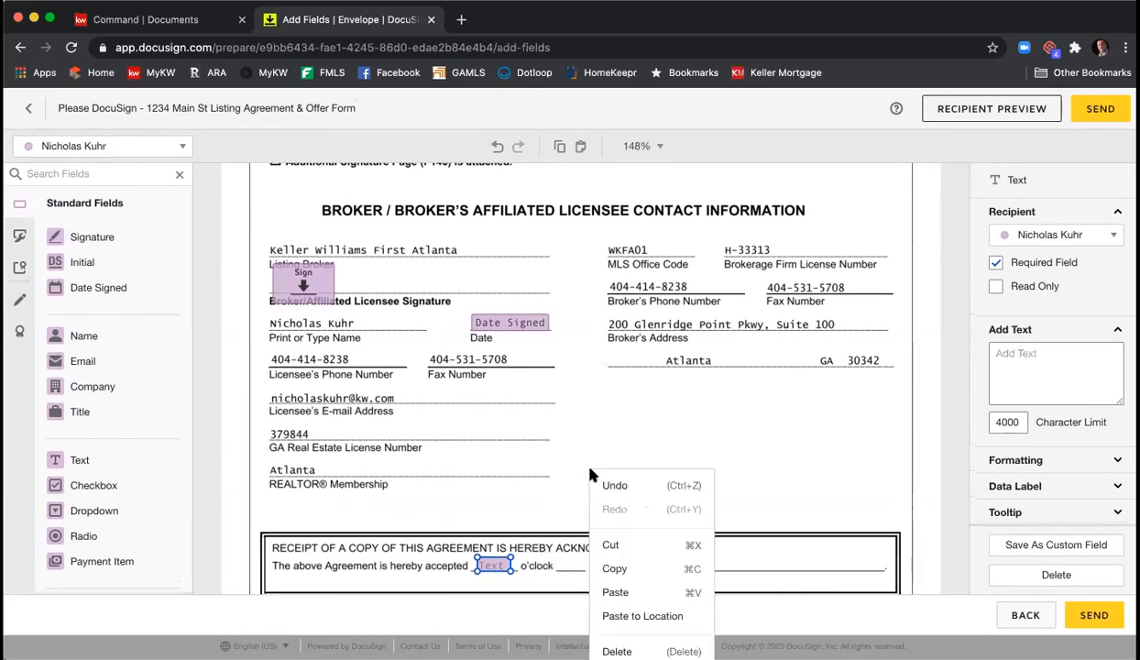
pyautogui.click(614, 593)
pyautogui.click(574, 569)
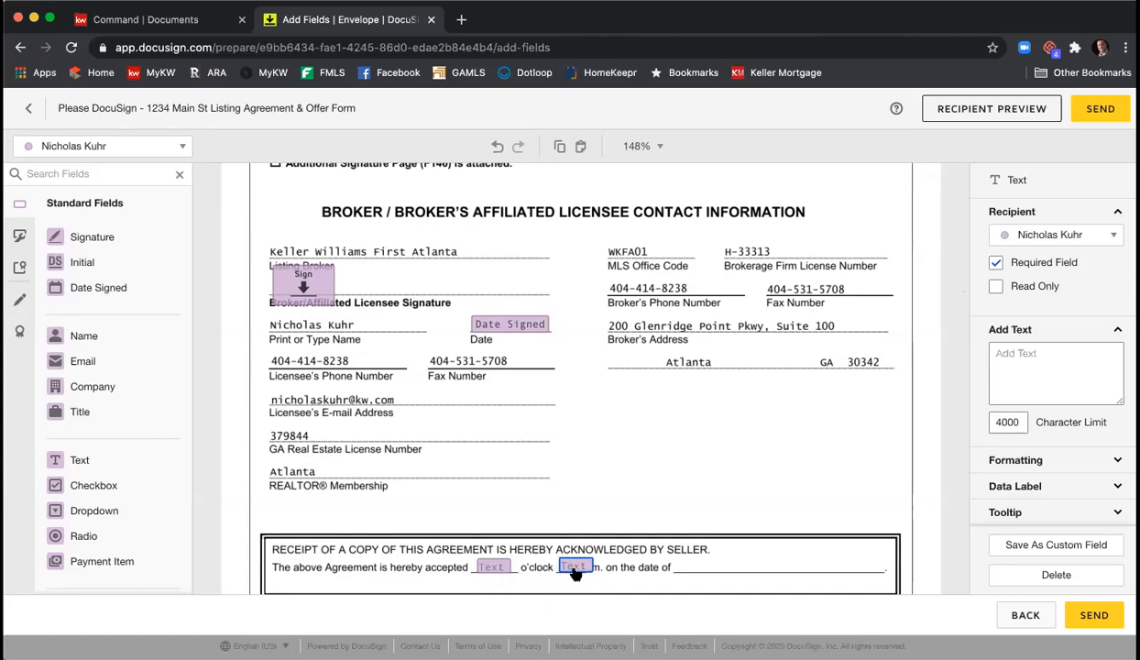
pyautogui.moveTo(593, 558); pyautogui.dragTo(579, 558)
pyautogui.click(563, 511)
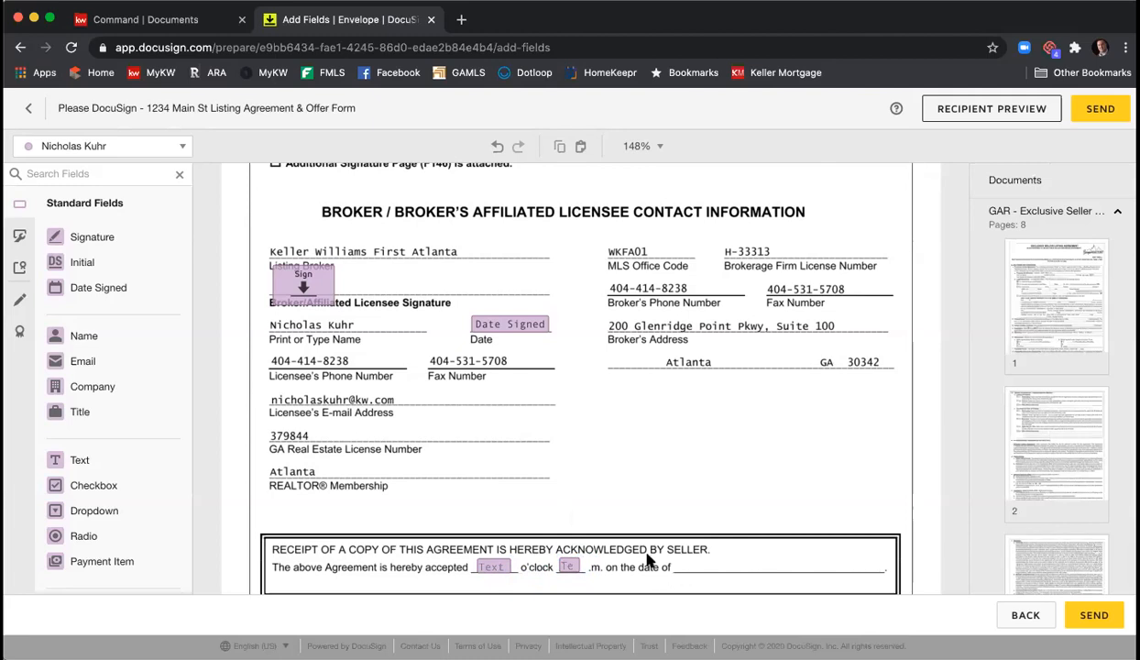
# - Add a Date Signed field after 'on the date of' and review both text fields' settings
pyautogui.moveTo(89, 289); pyautogui.dragTo(690, 563)
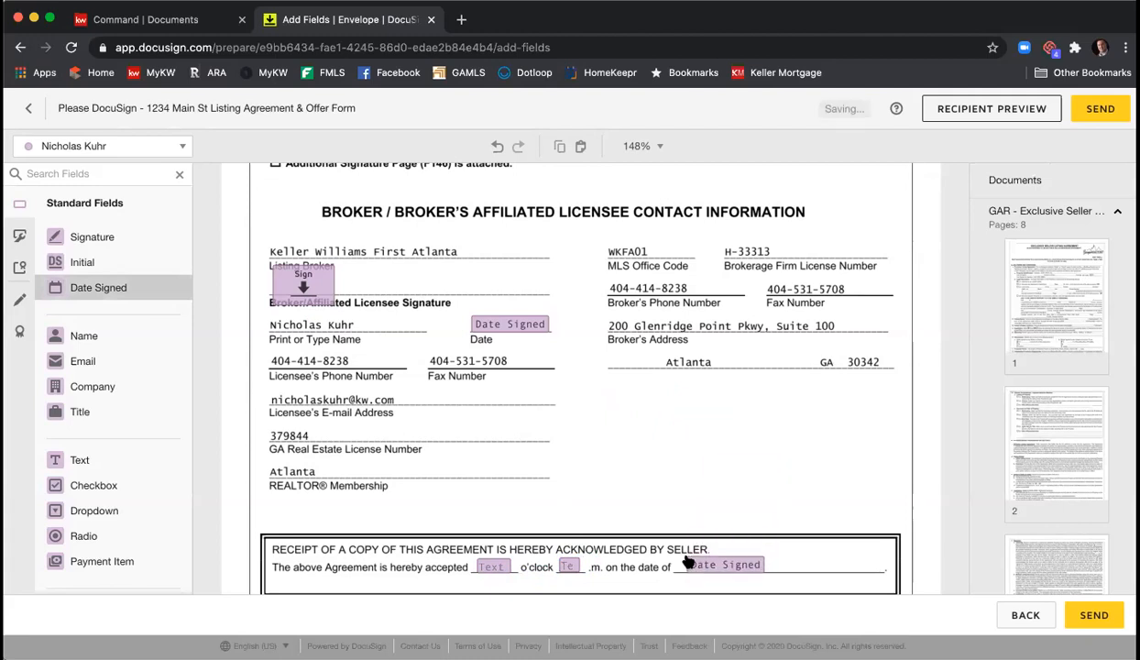
pyautogui.click(683, 484)
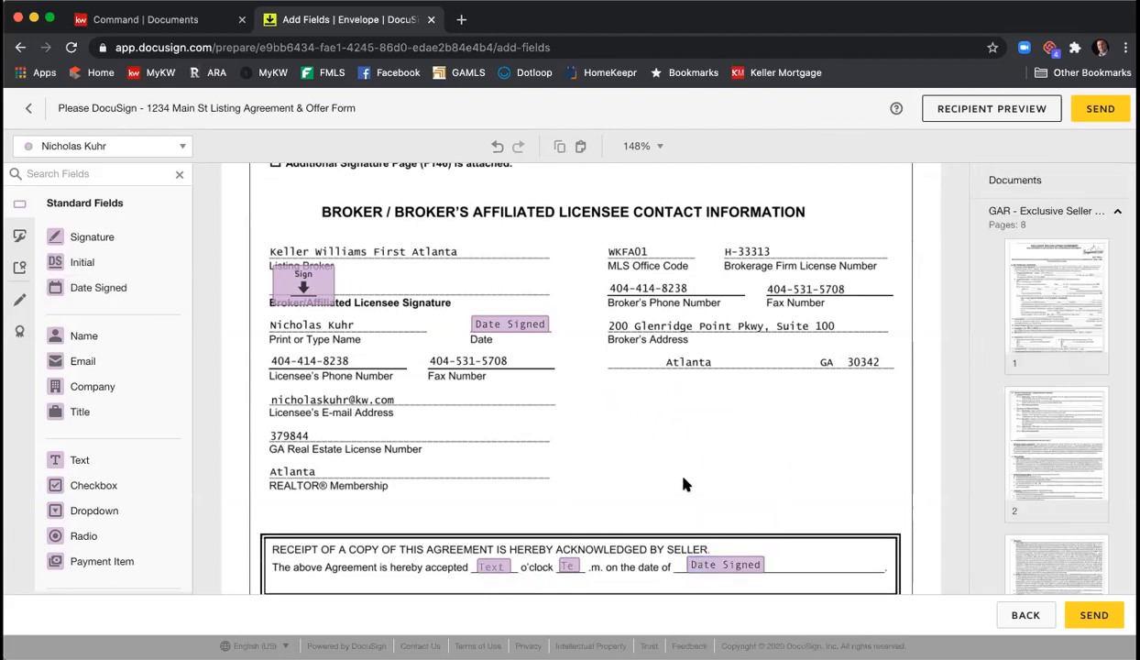
pyautogui.scroll(-1, 679, 451)
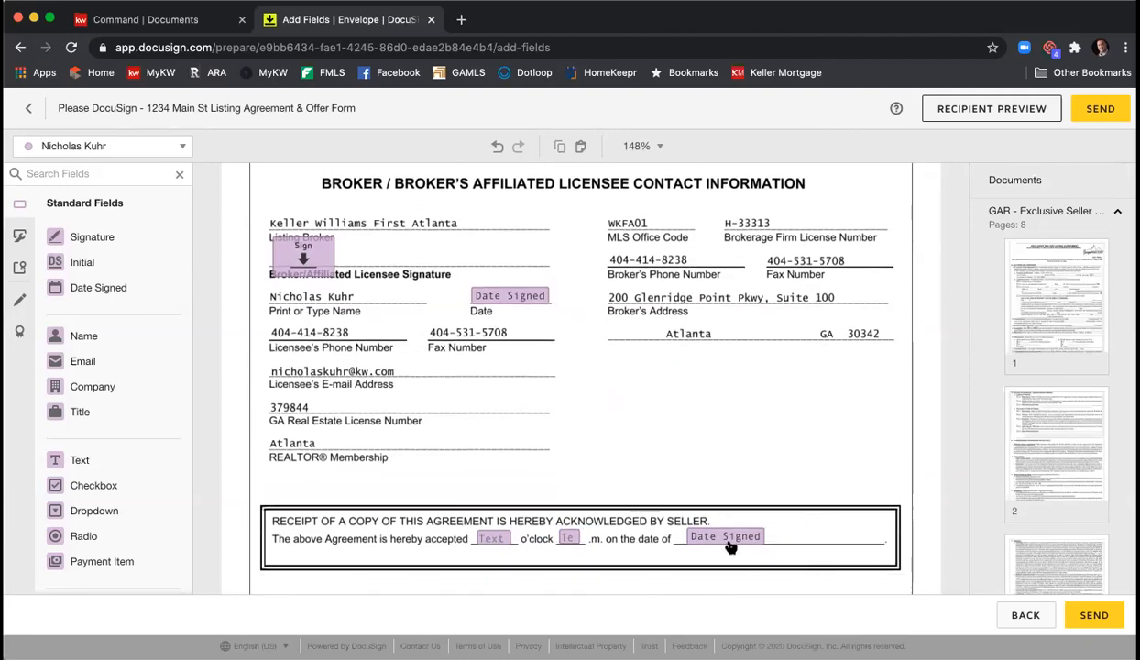
pyautogui.click(494, 542)
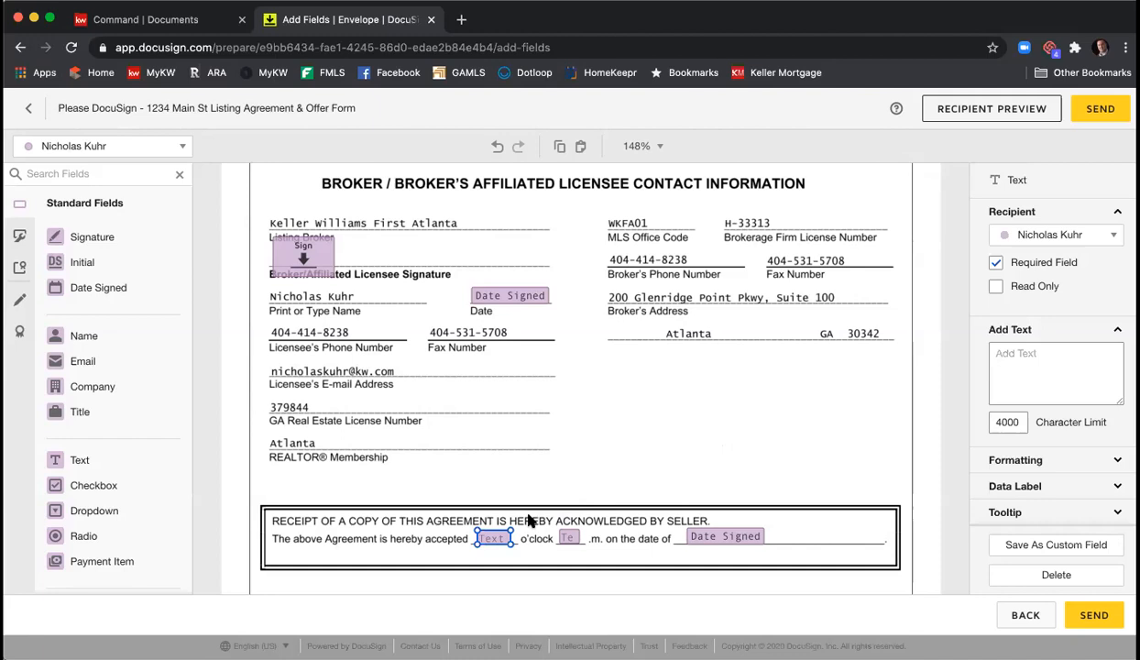
pyautogui.click(570, 537)
pyautogui.click(845, 432)
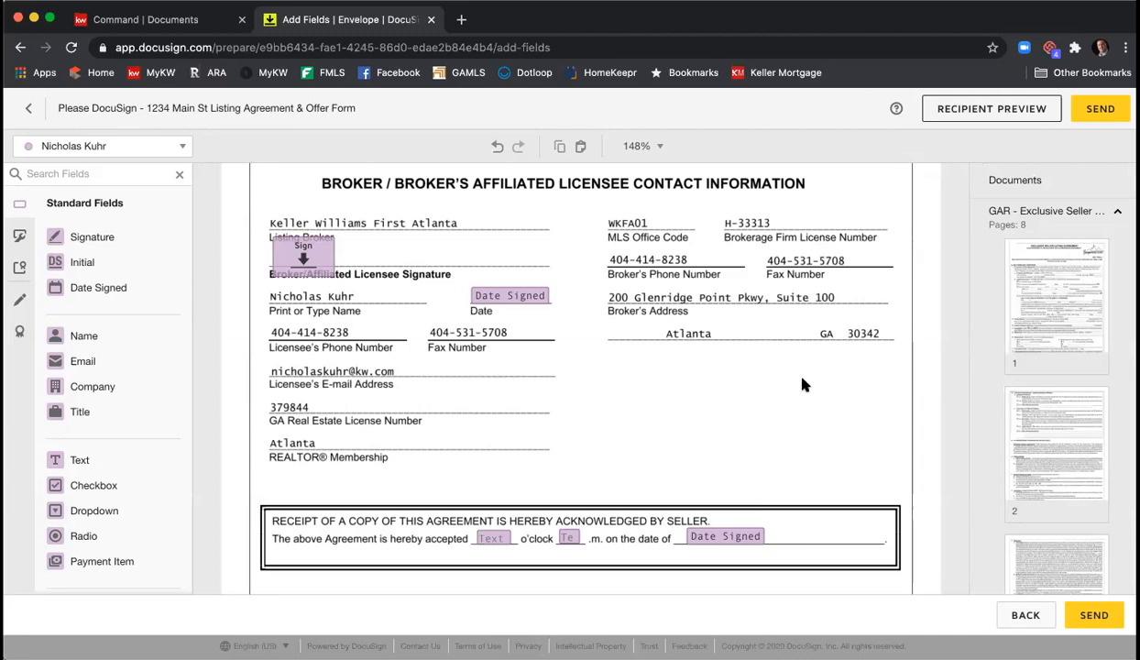
# - Scroll past page 8 to section C, Seller Disclosures, of the Seller's Property Disclosure Statement
pyautogui.scroll(-10, 804, 384)
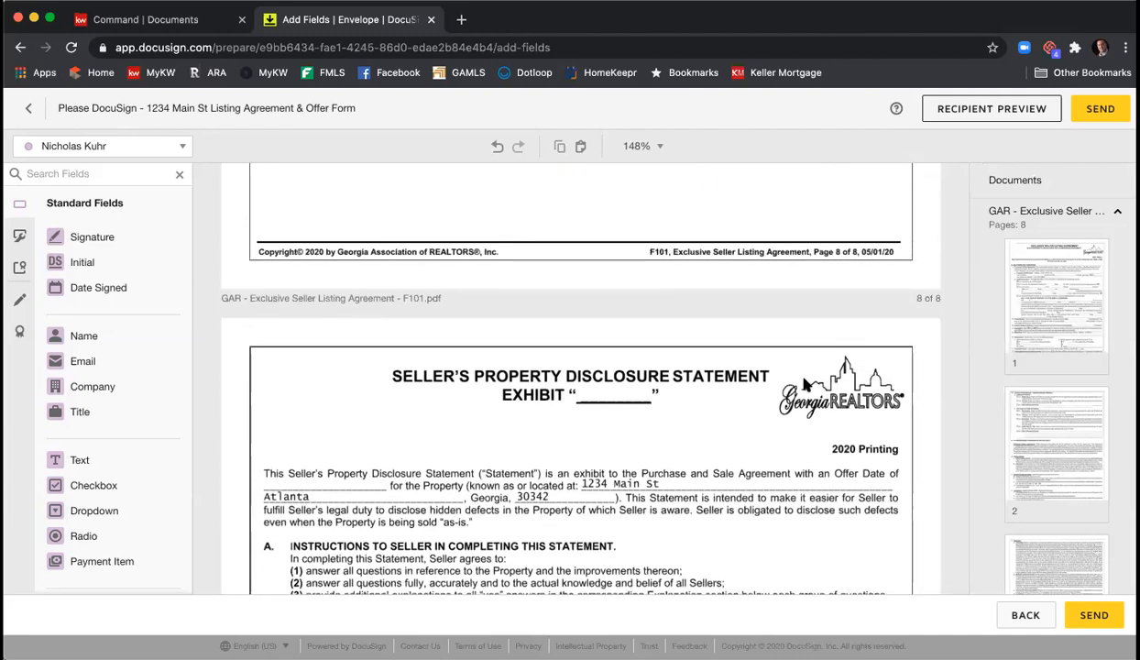
pyautogui.scroll(-5, 804, 384)
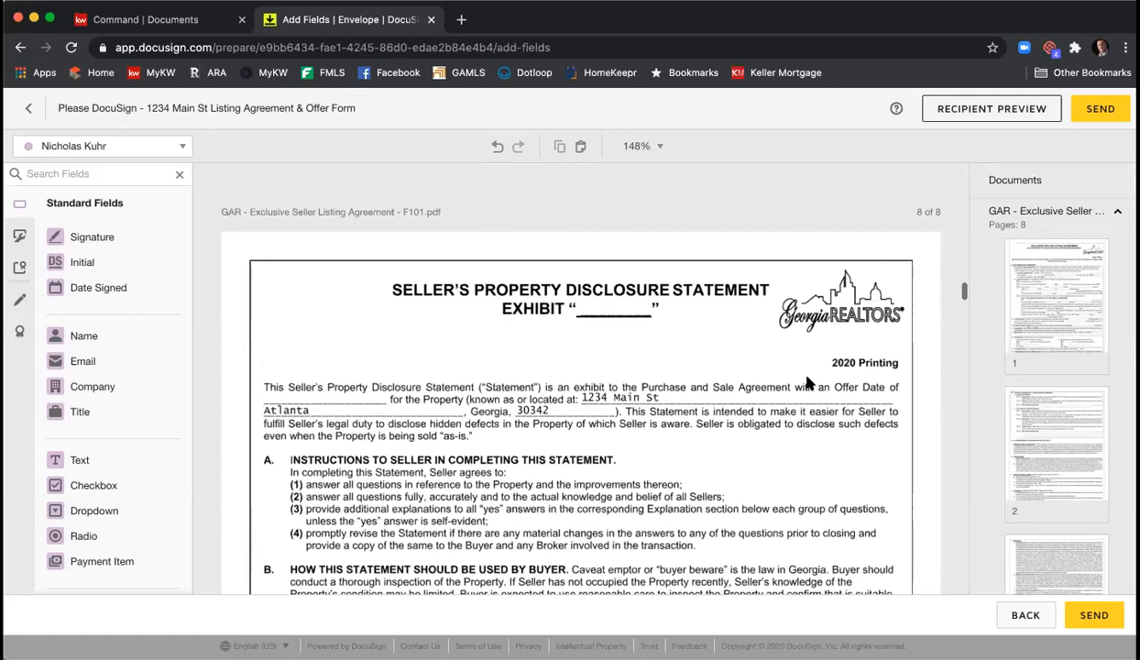
pyautogui.scroll(-4, 810, 380)
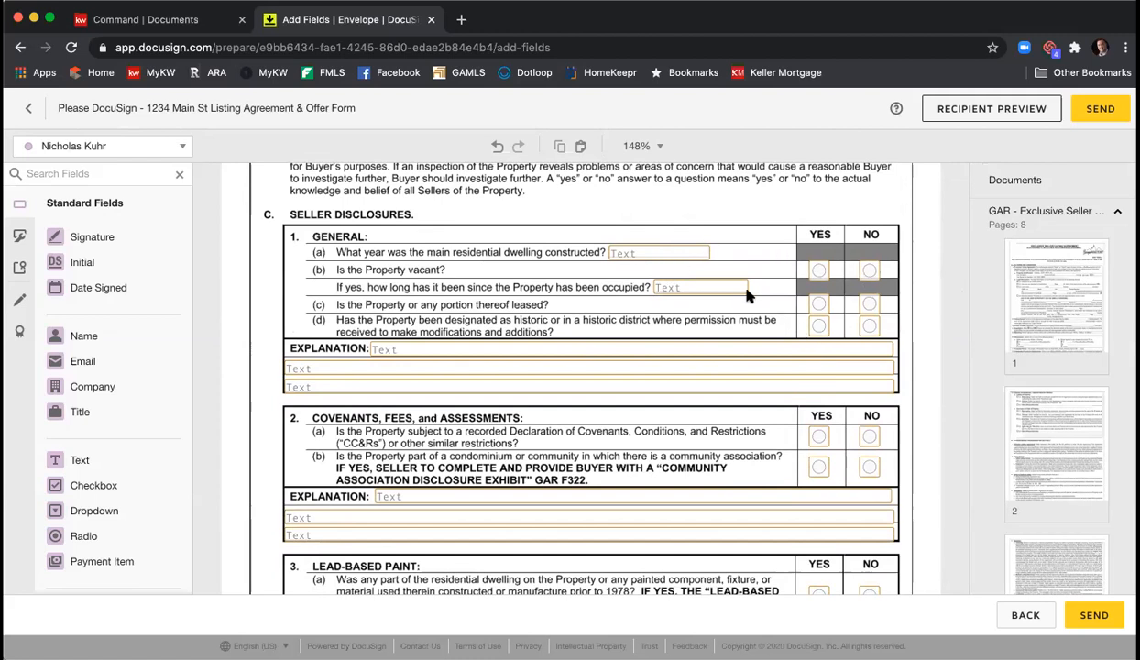
# - Tick Required Field for the year-constructed text field under Seller Disclosures
pyautogui.click(677, 258)
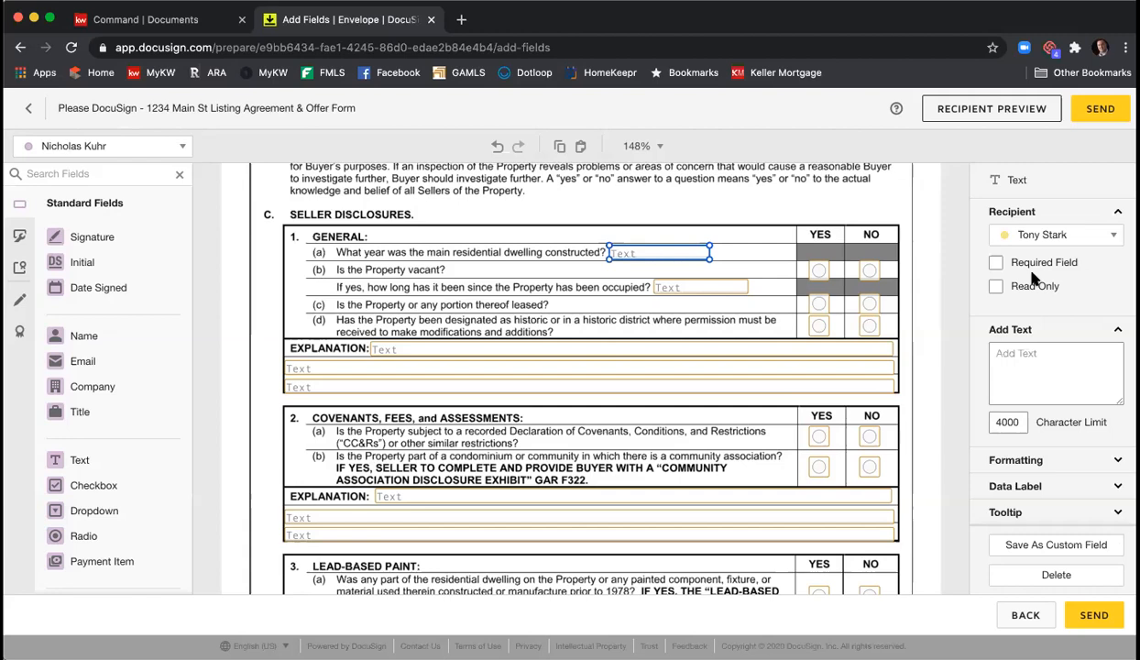
pyautogui.scroll(4, 682, 294)
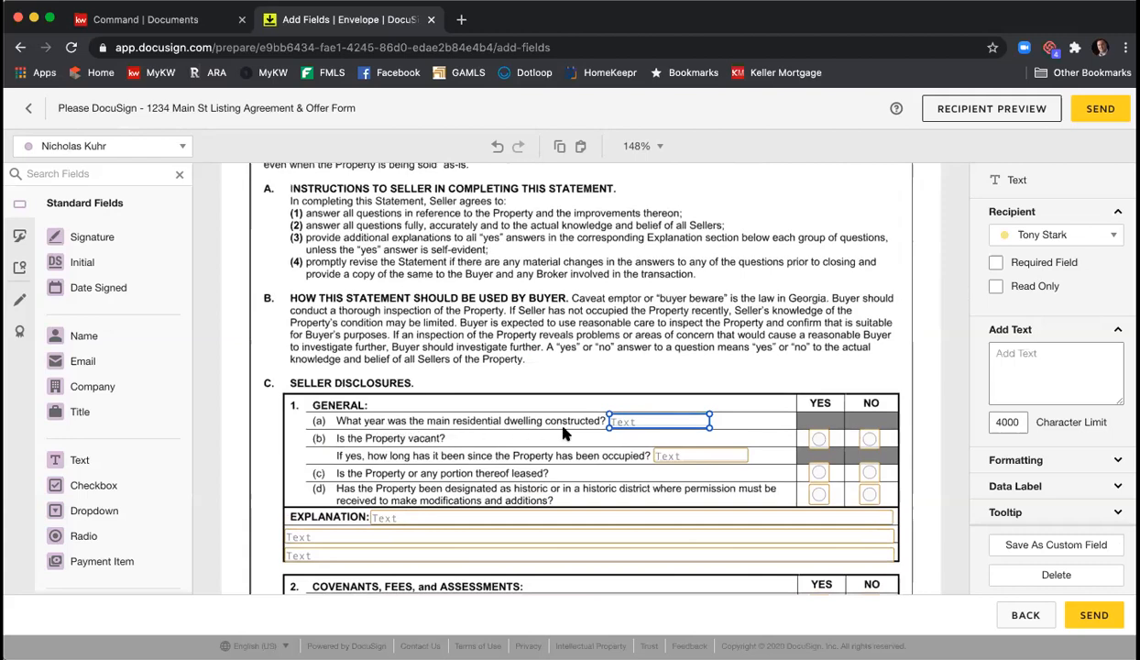
pyautogui.click(996, 263)
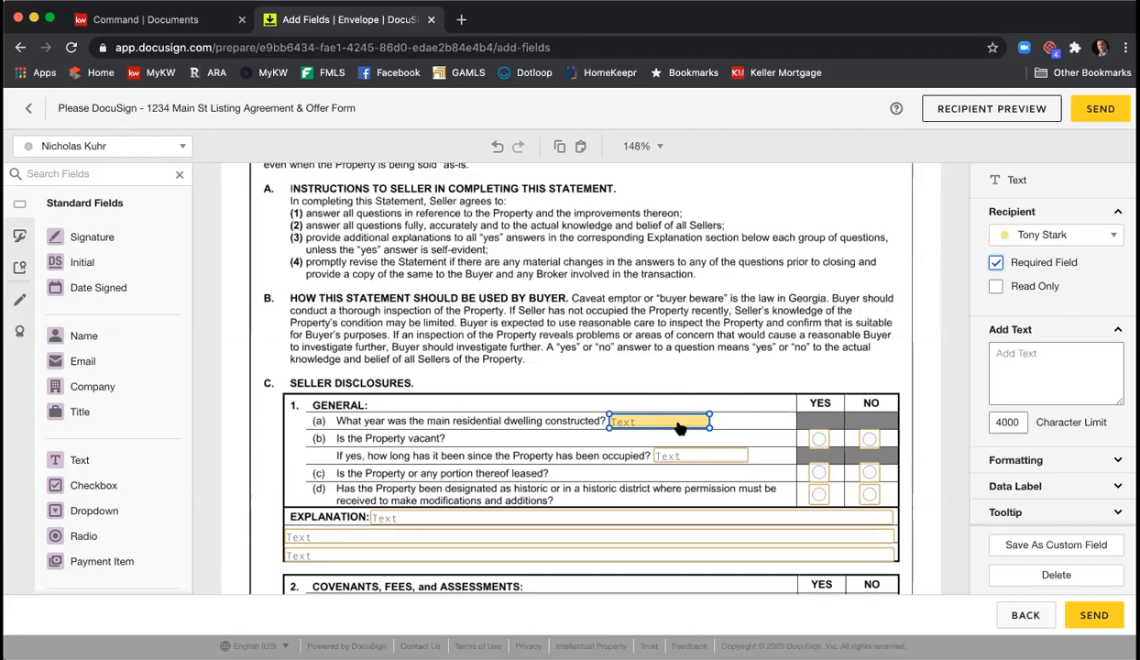
pyautogui.click(708, 302)
# - Scroll through all seven disclosure statement pages to the Community Association Disclosure Exhibit
pyautogui.scroll(-10, 713, 303)
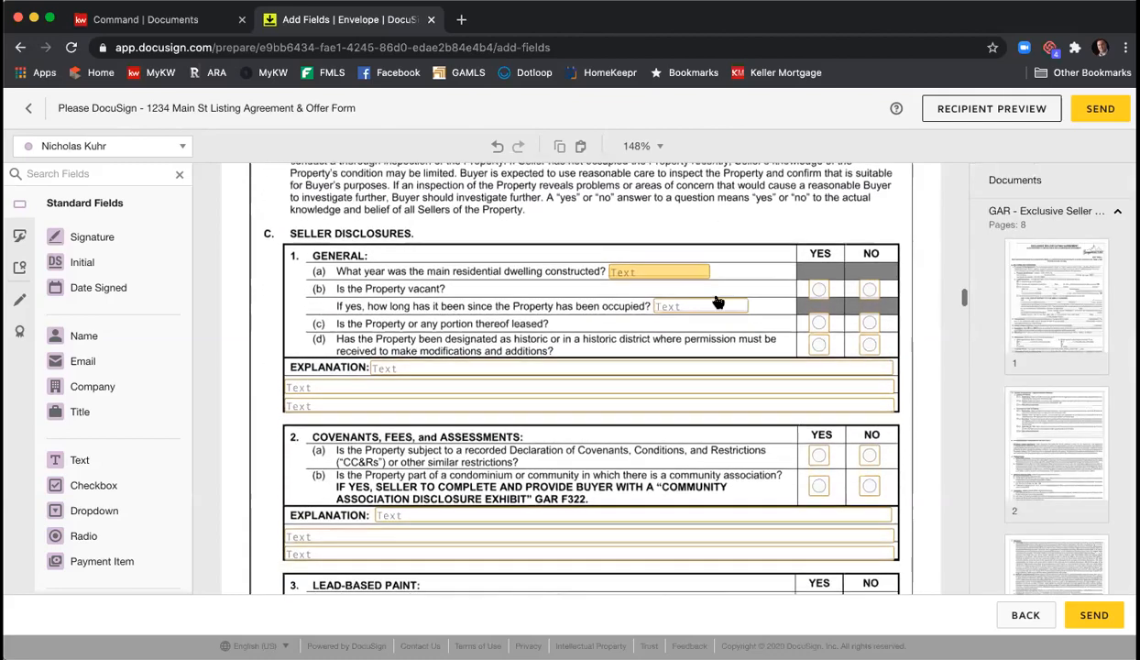
pyautogui.scroll(-12, 720, 302)
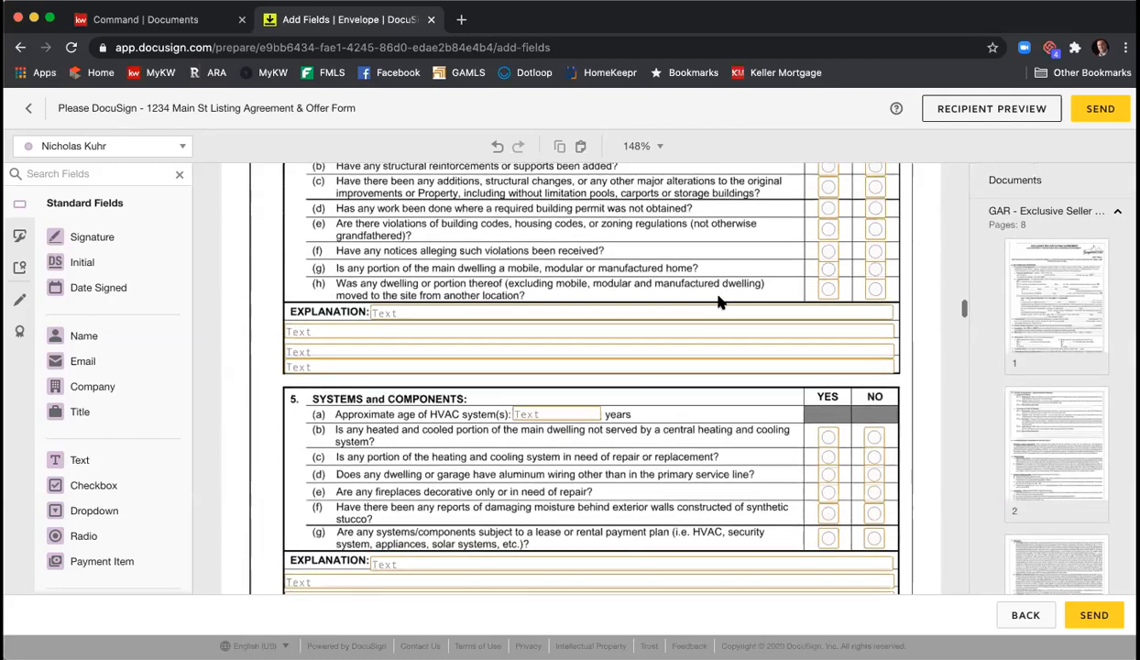
pyautogui.scroll(-10, 720, 303)
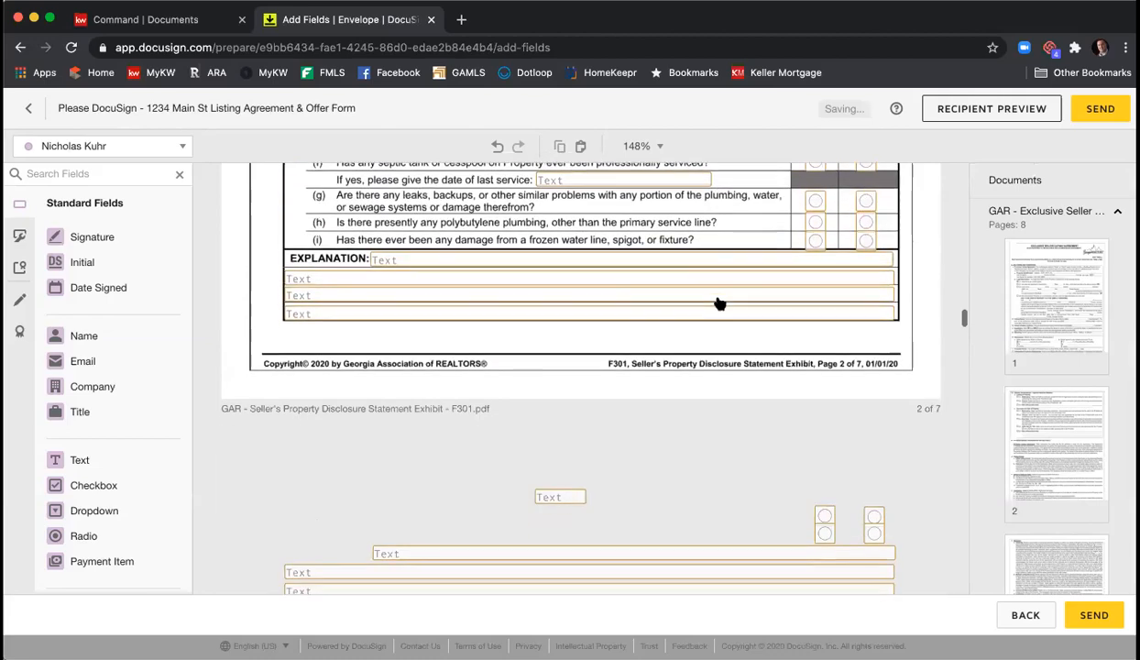
pyautogui.scroll(-10, 720, 306)
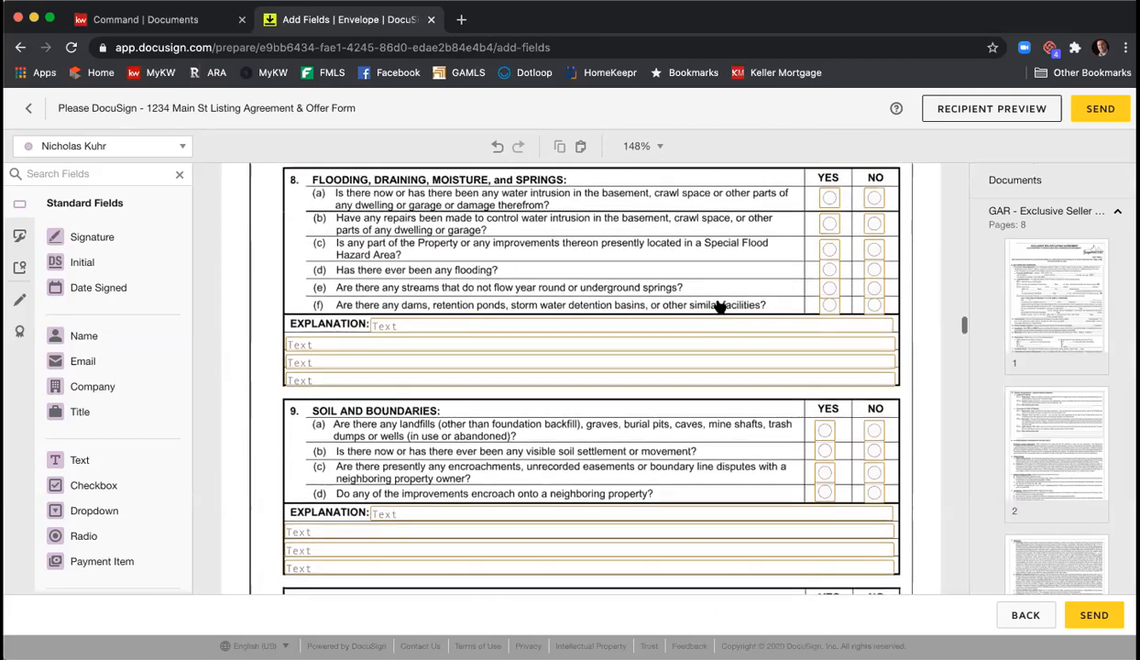
pyautogui.scroll(-10, 719, 305)
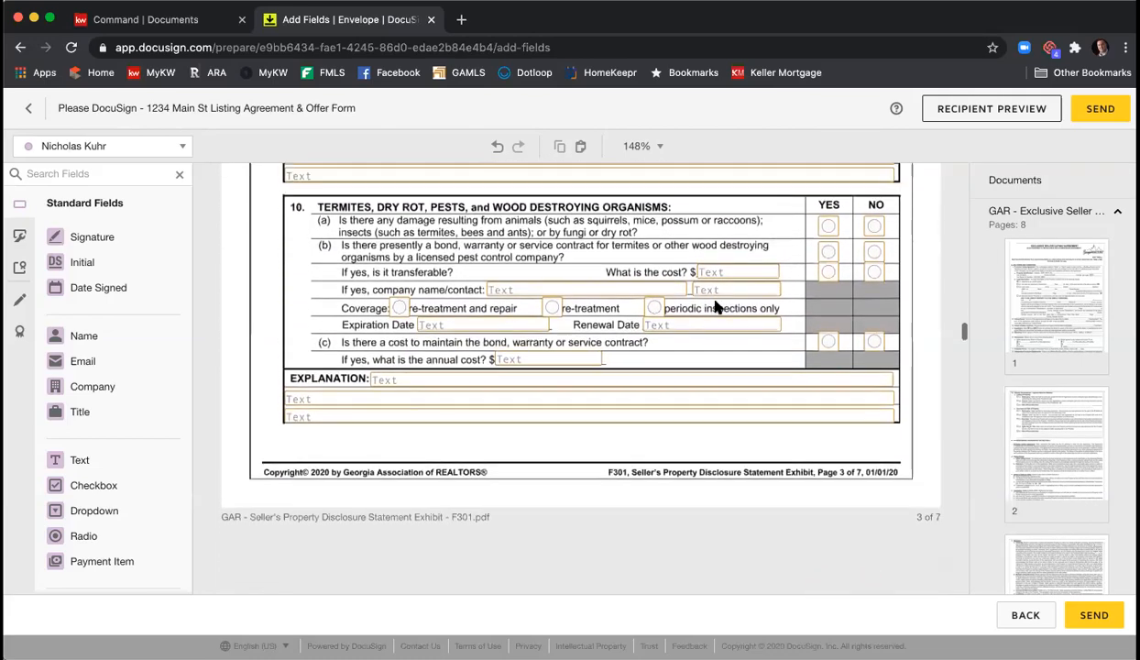
pyautogui.scroll(-10, 718, 307)
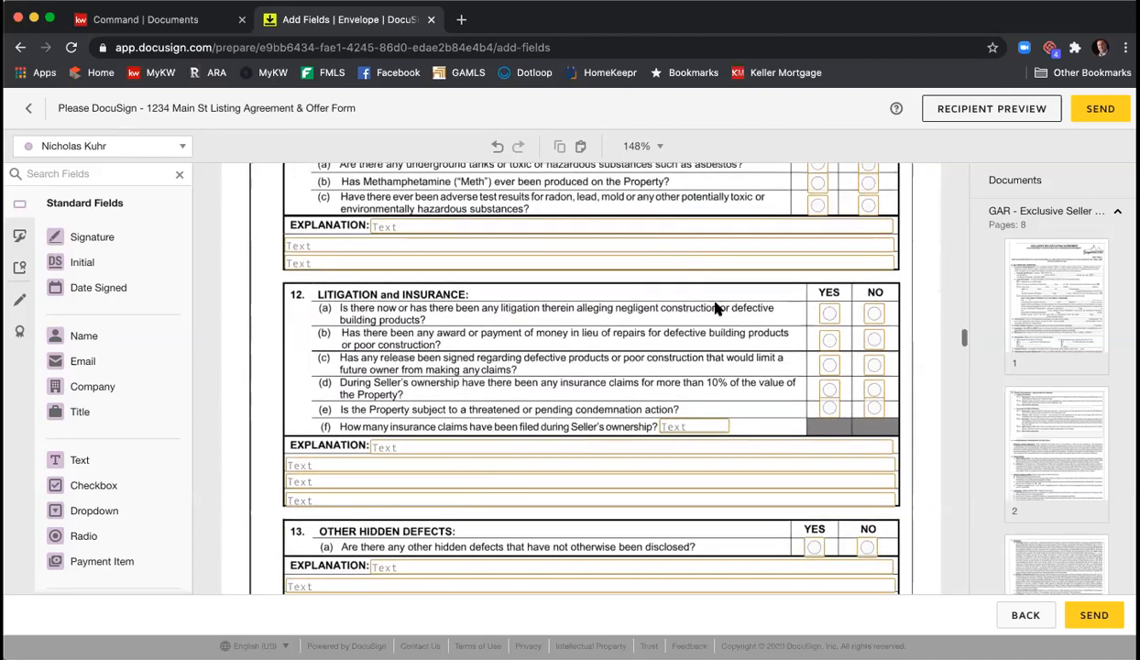
pyautogui.scroll(-10, 715, 308)
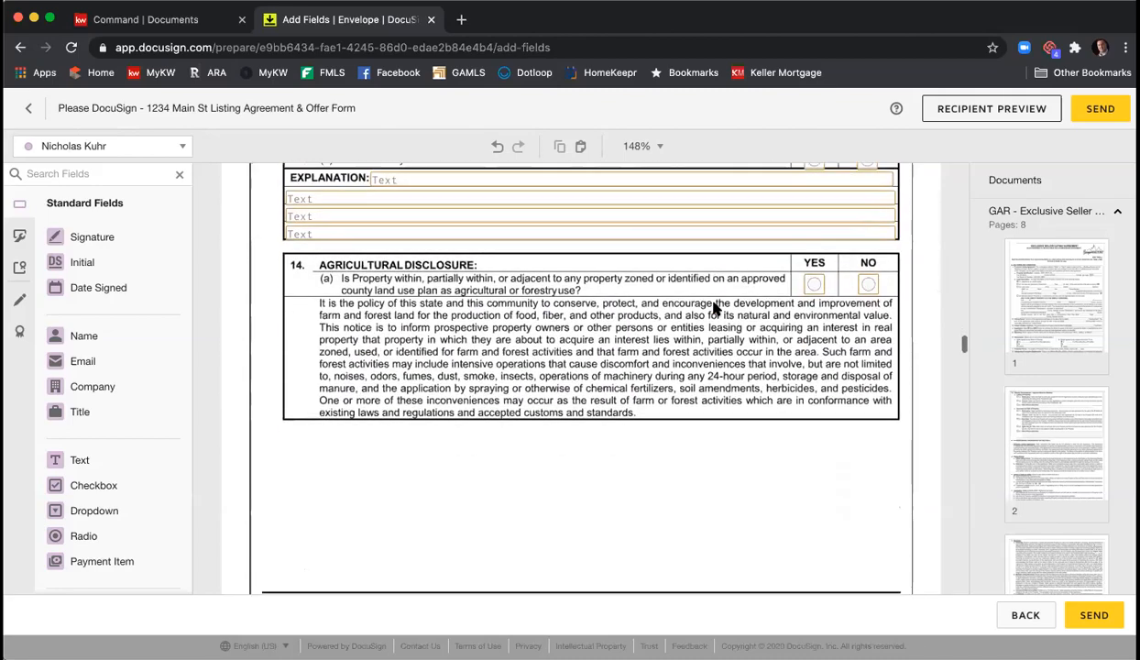
pyautogui.scroll(-10, 724, 304)
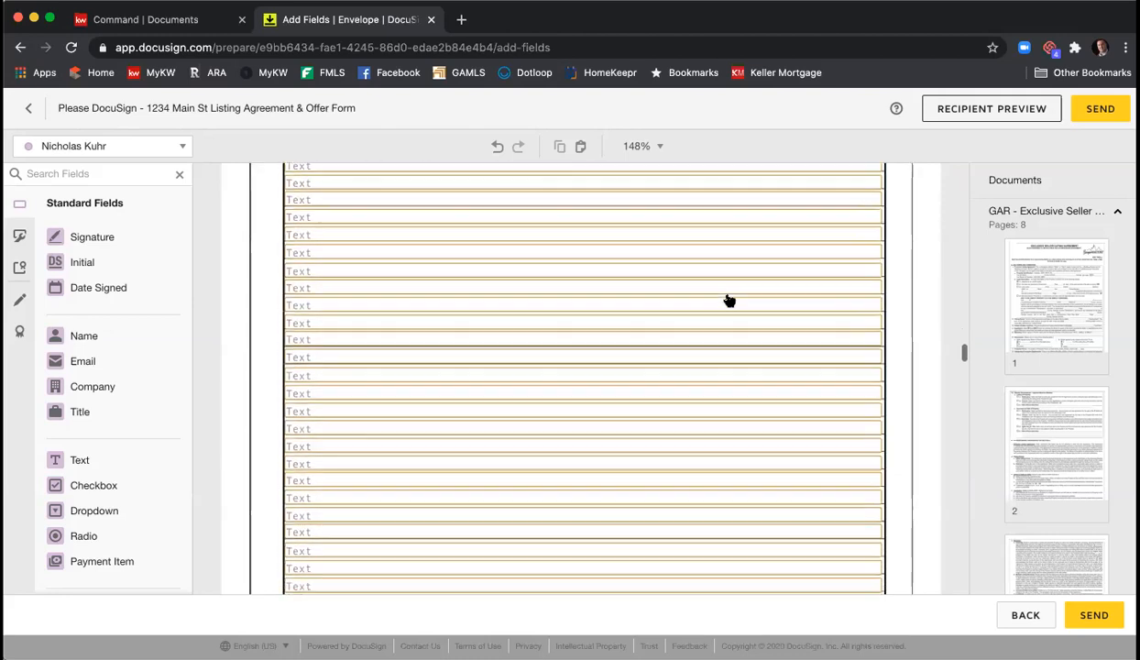
pyautogui.scroll(5, 731, 300)
pyautogui.scroll(-10, 731, 298)
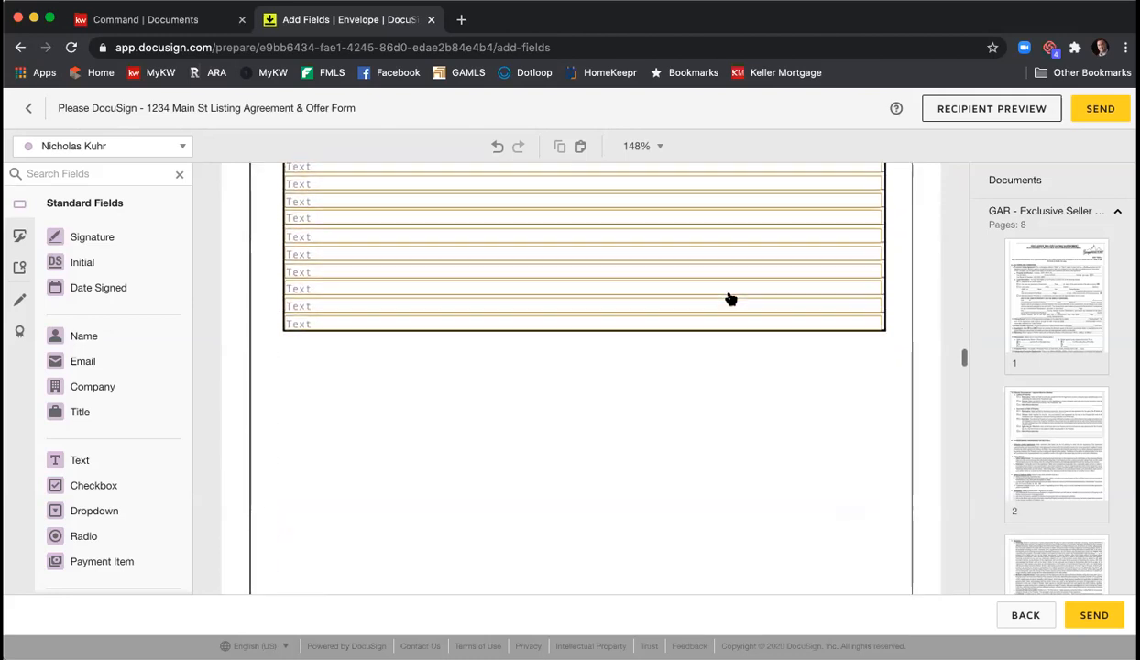
pyautogui.scroll(-10, 724, 296)
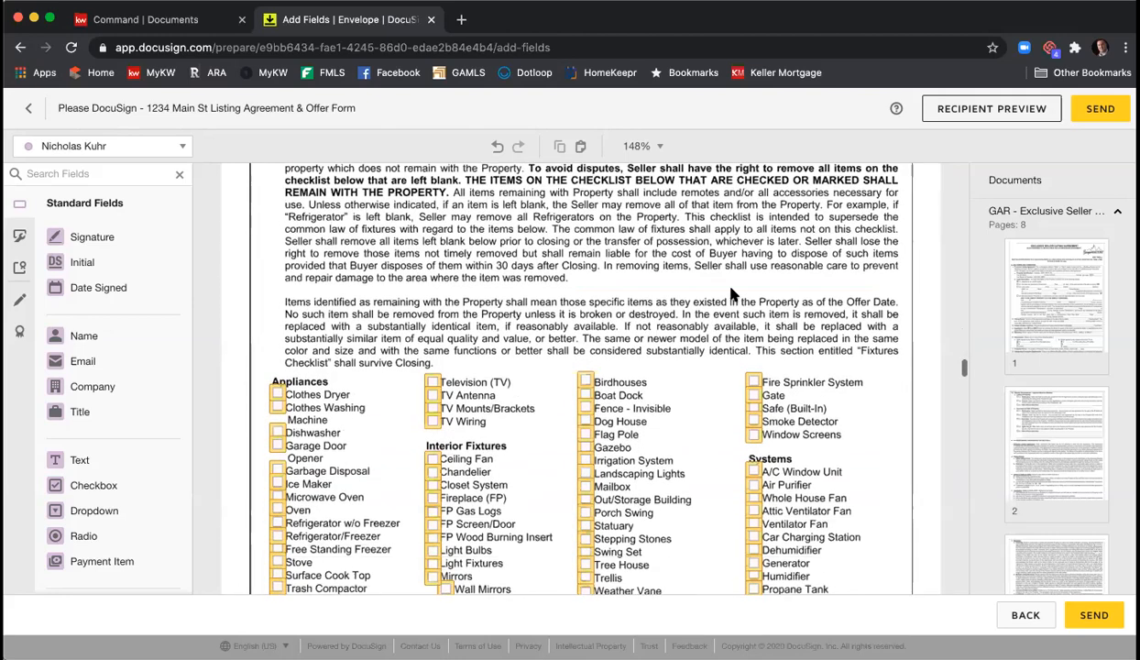
pyautogui.scroll(-5, 669, 298)
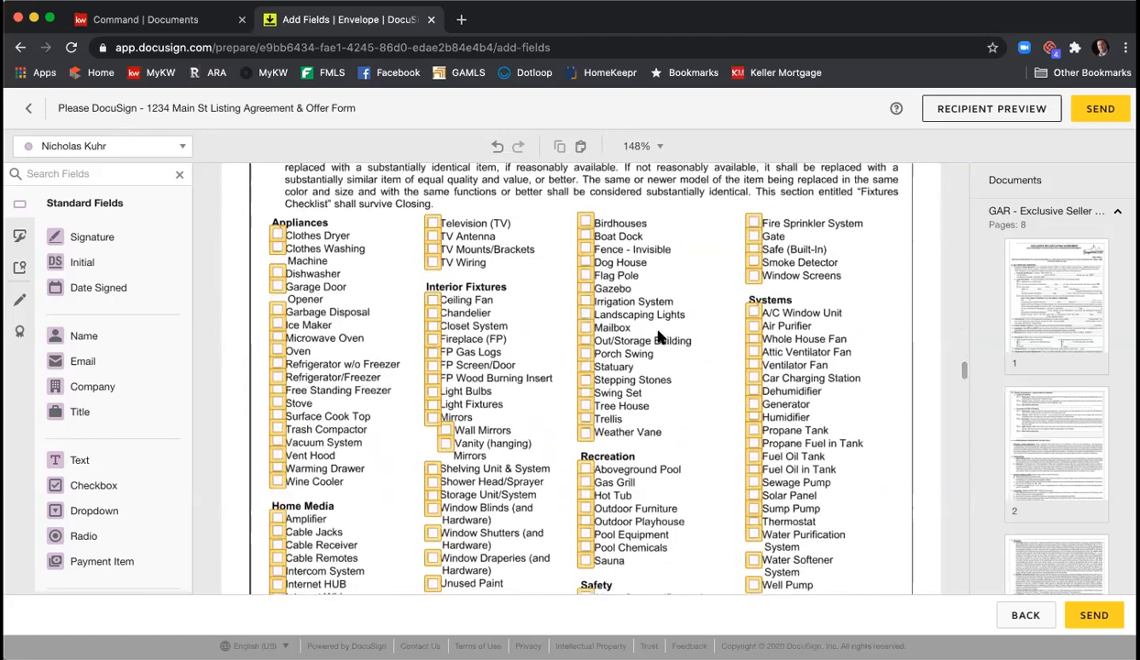
pyautogui.scroll(-5, 667, 332)
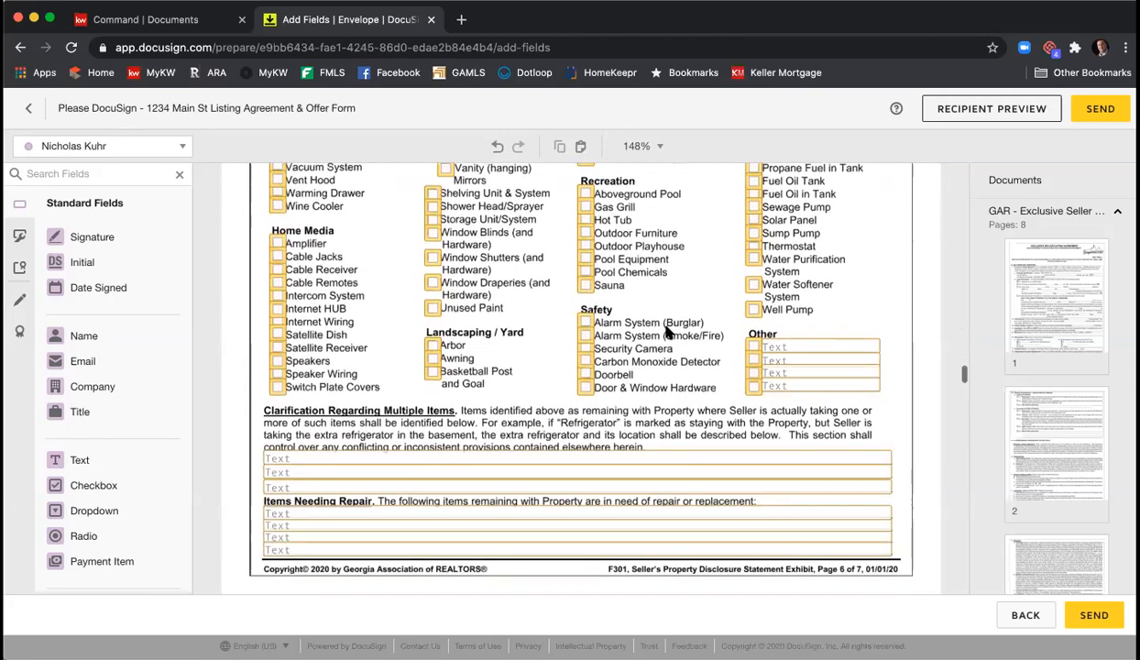
pyautogui.scroll(-5, 668, 330)
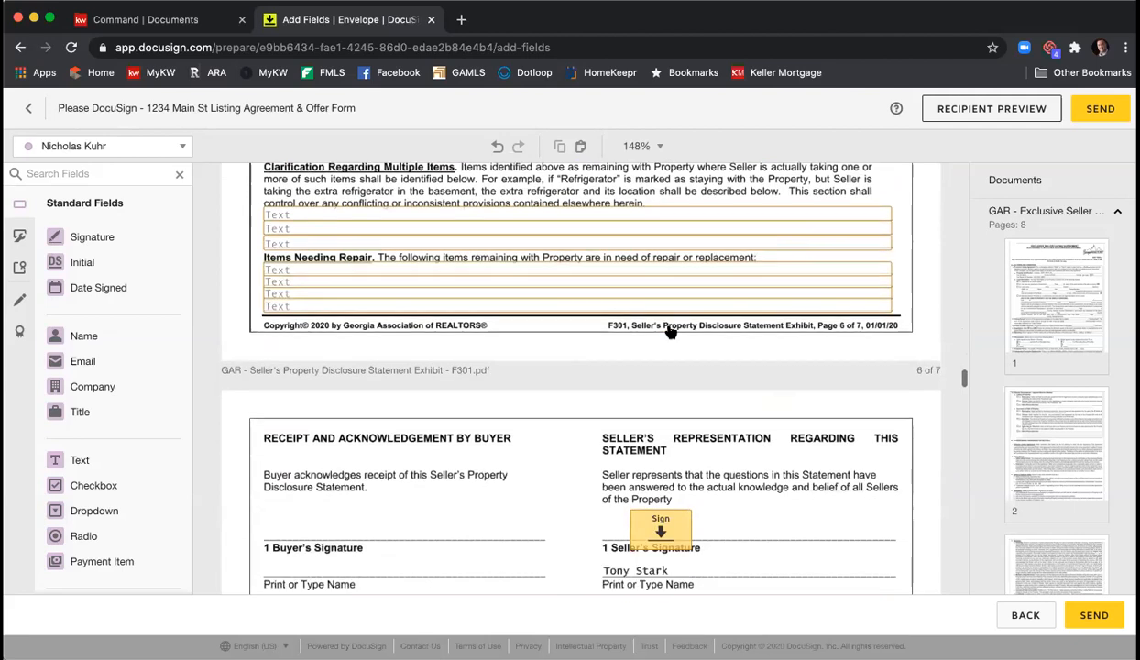
pyautogui.scroll(-3, 596, 318)
pyautogui.scroll(3, 588, 318)
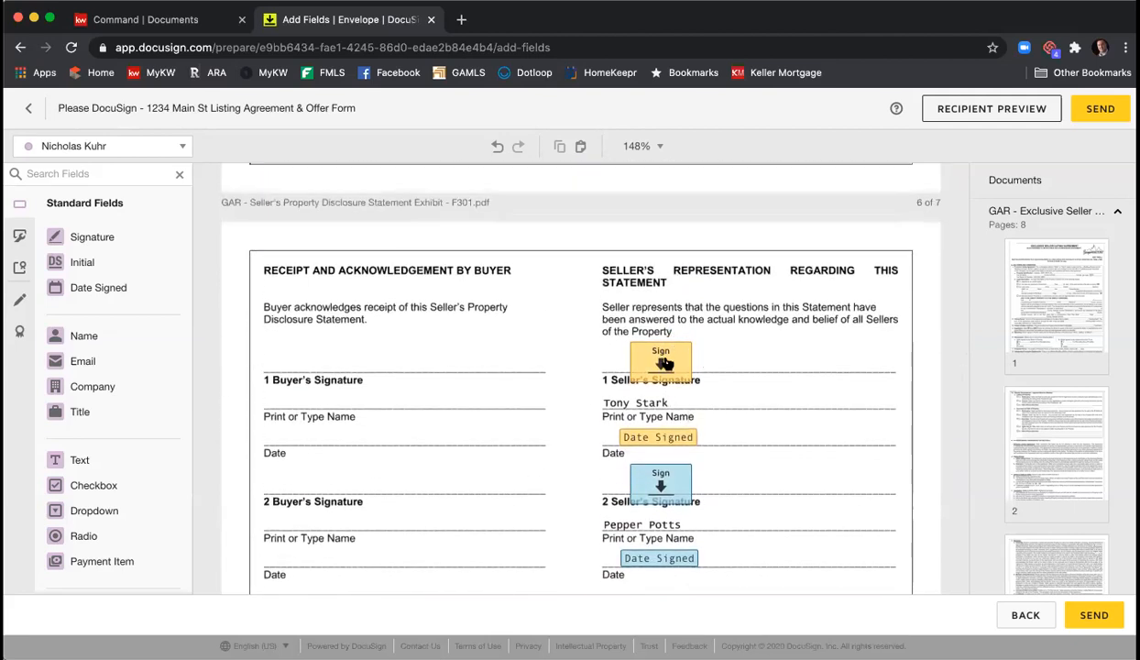
pyautogui.scroll(-1, 727, 388)
pyautogui.scroll(-3, 730, 395)
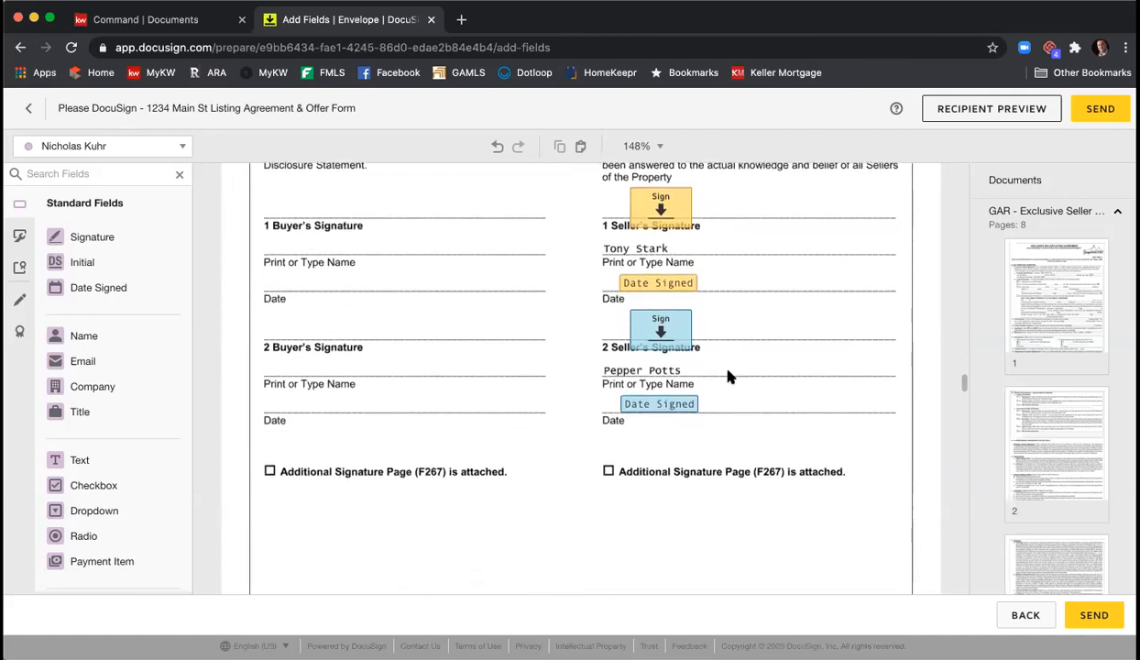
pyautogui.scroll(-15, 731, 364)
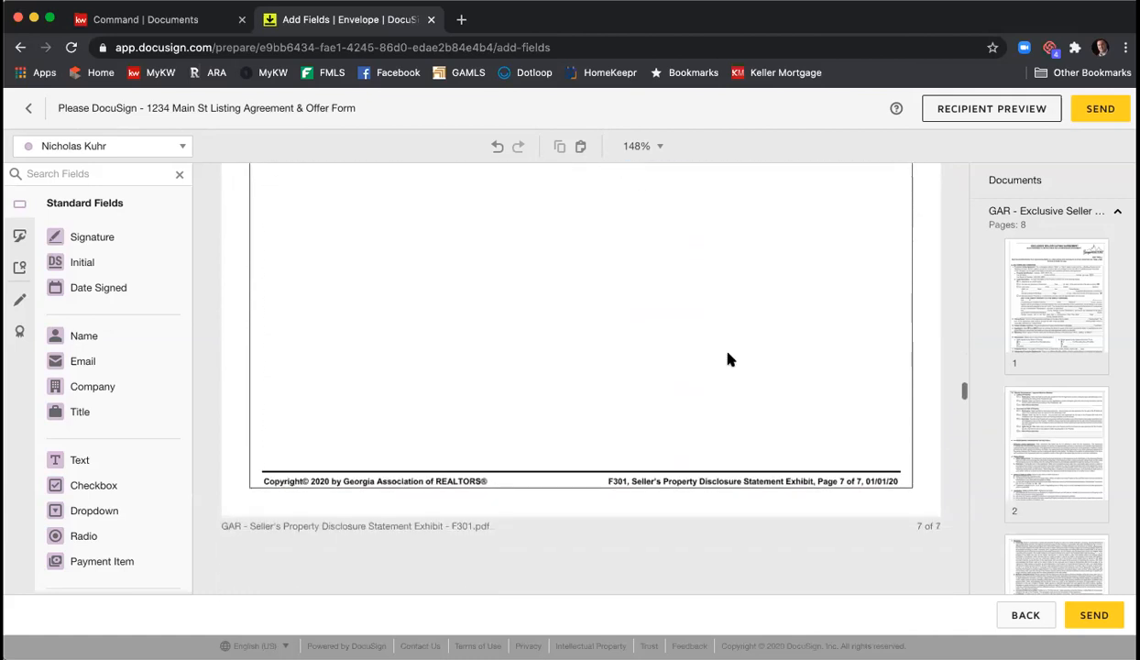
pyautogui.scroll(-8, 730, 361)
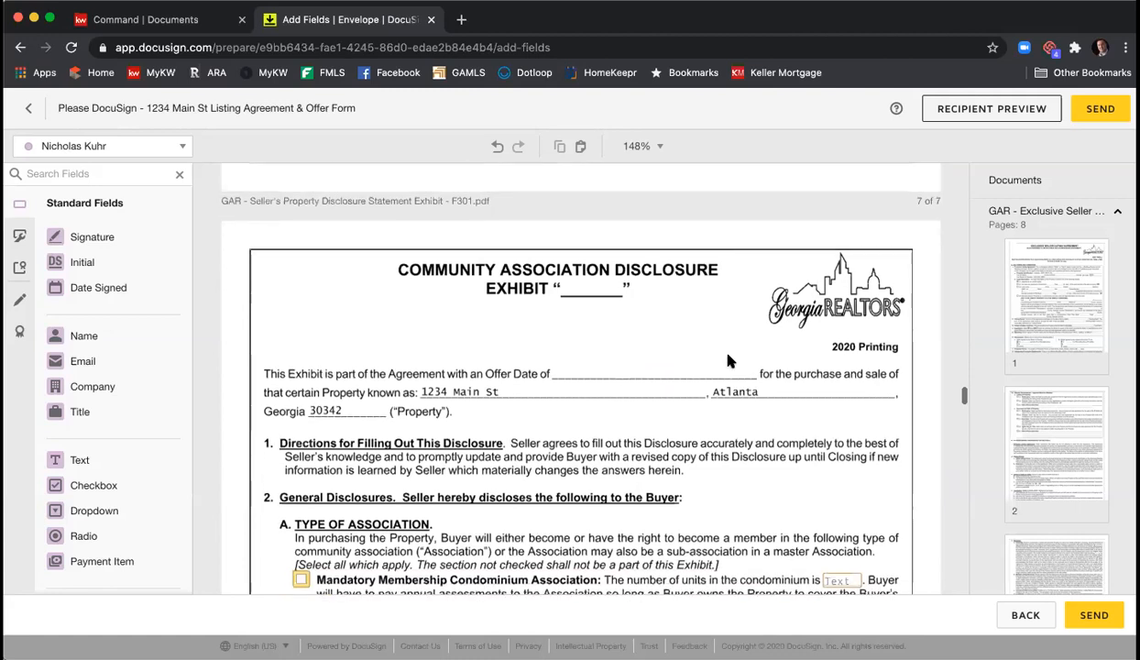
# - Scroll the Community Association Disclosure to section B, Contact Information for Association
pyautogui.scroll(-4, 731, 361)
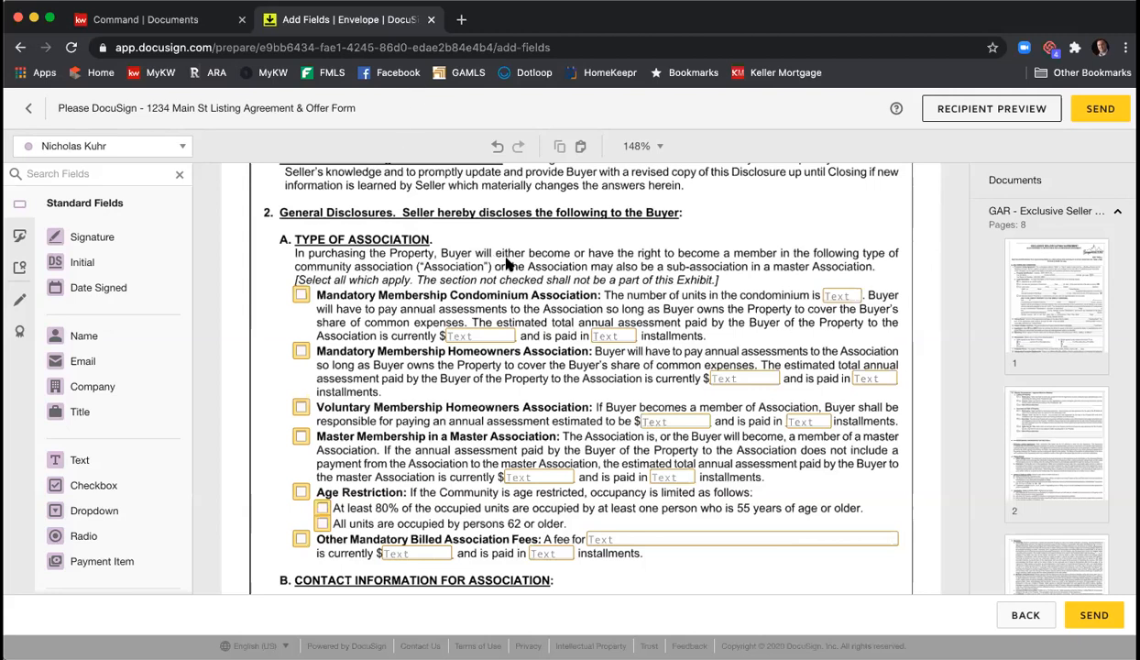
pyautogui.scroll(2, 516, 266)
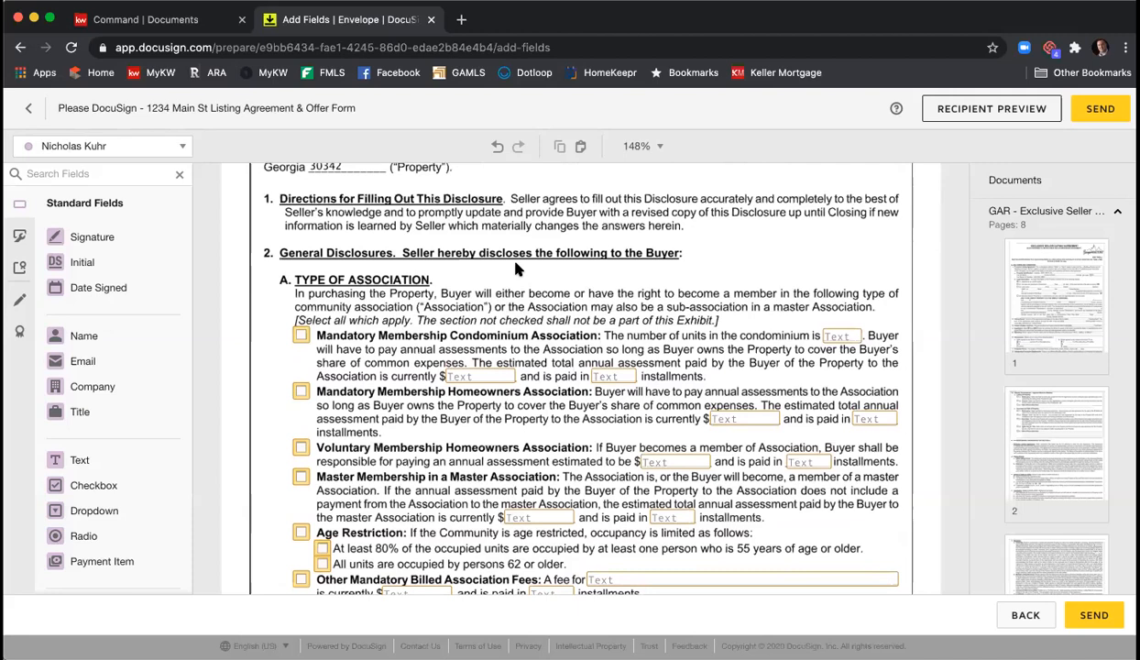
pyautogui.scroll(-2, 515, 263)
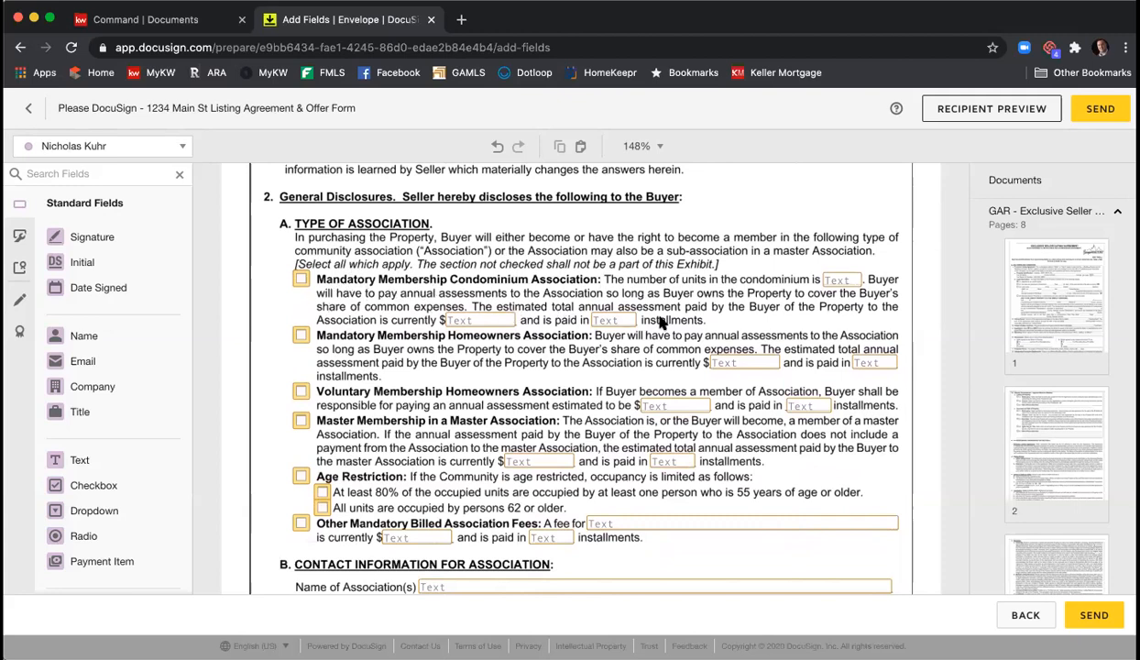
pyautogui.scroll(-4, 486, 285)
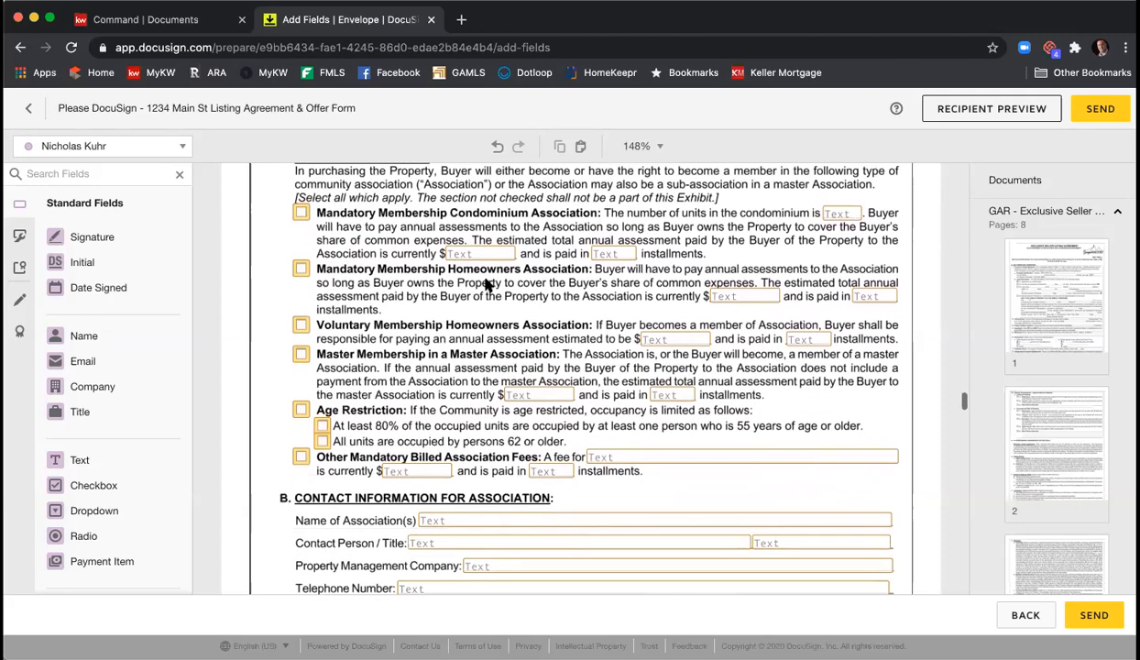
pyautogui.scroll(-2, 489, 285)
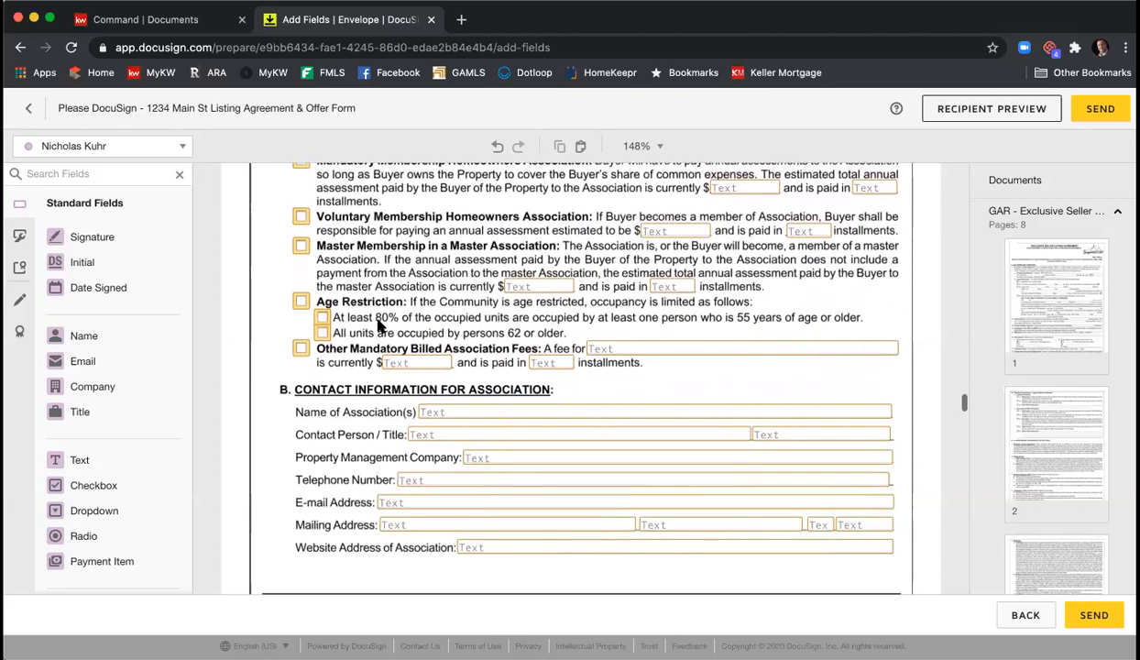
# - Make the Name of Association(s) text field required
pyautogui.click(462, 415)
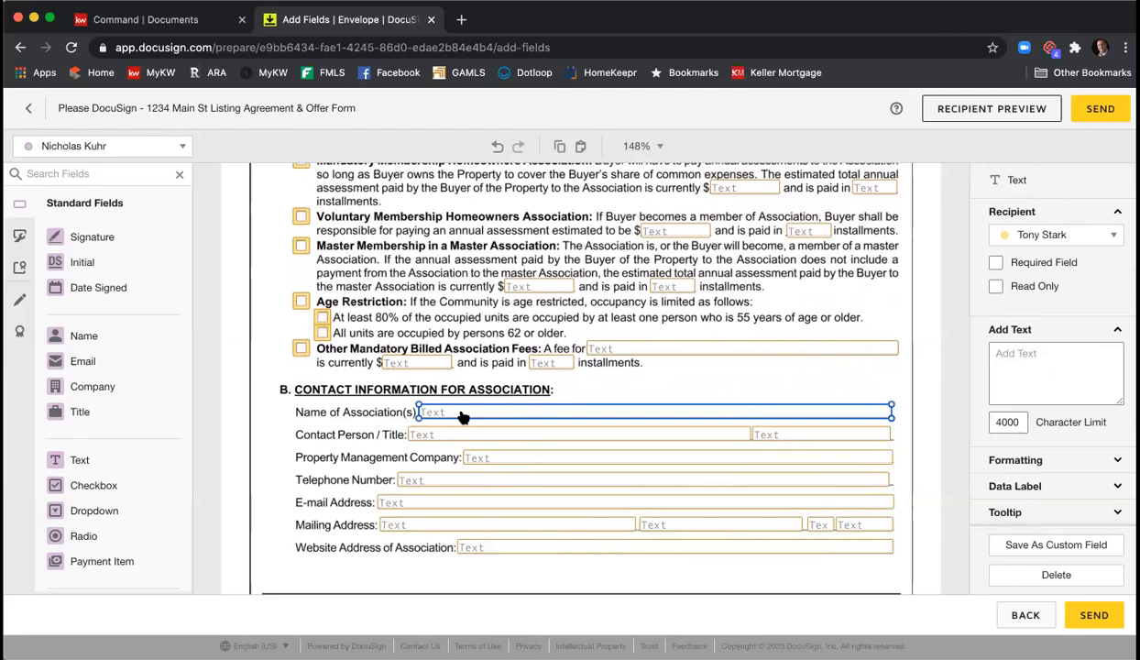
pyautogui.click(994, 262)
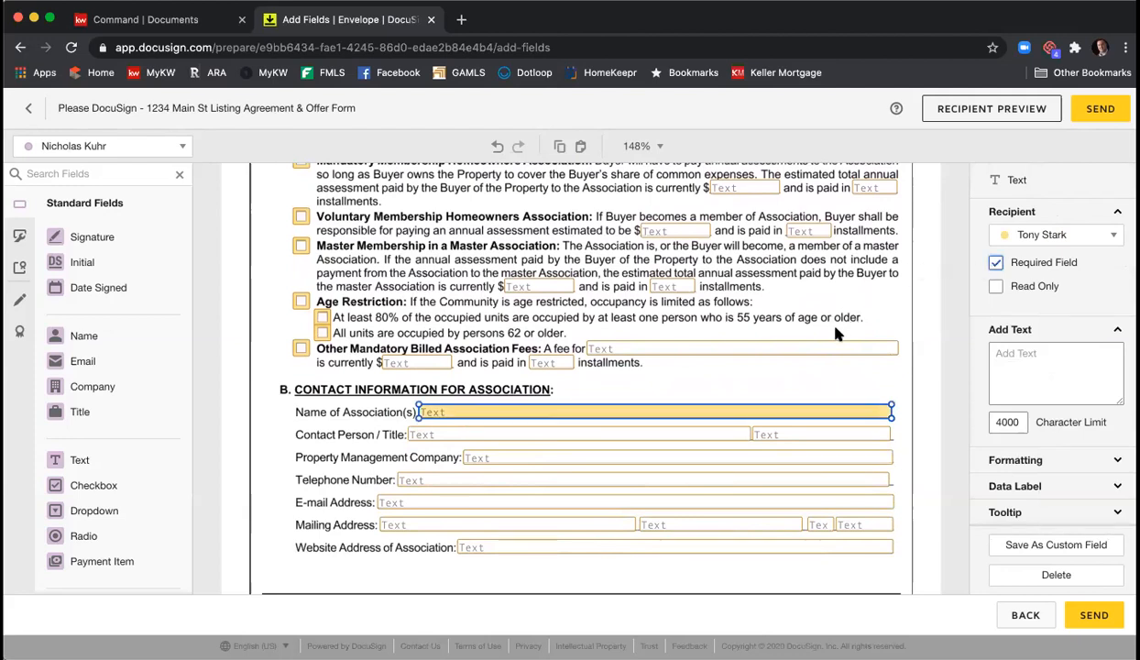
pyautogui.scroll(3, 807, 320)
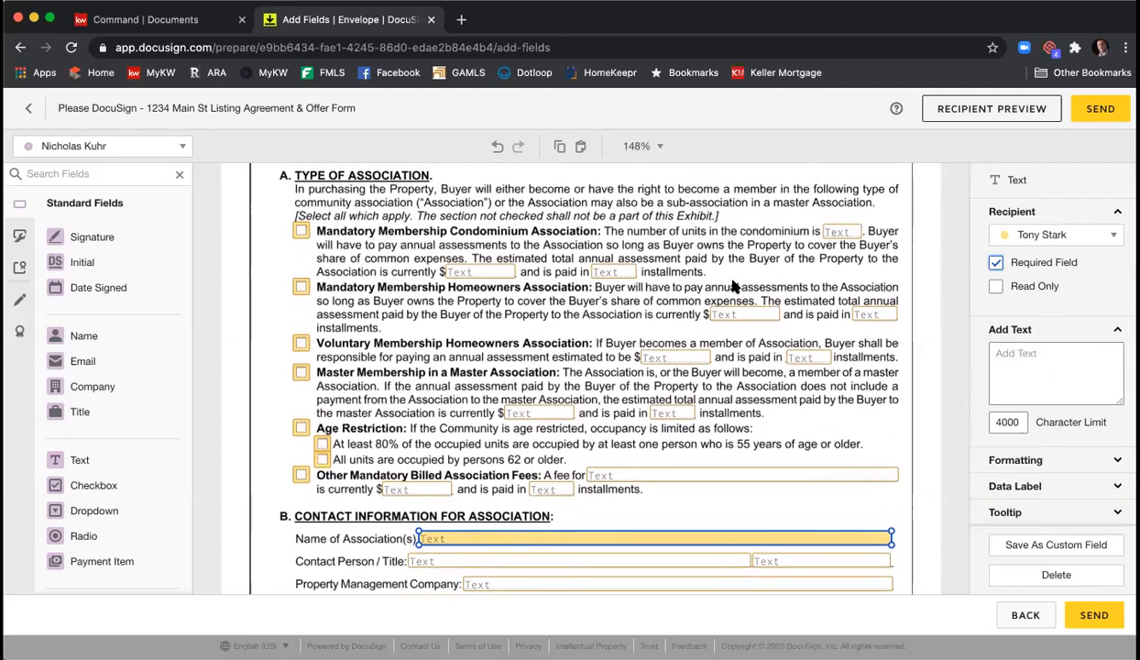
# - Scroll to the Client/Date signature boxes ending the Affiliated Marketing Disclosure Form
pyautogui.scroll(-3, 822, 293)
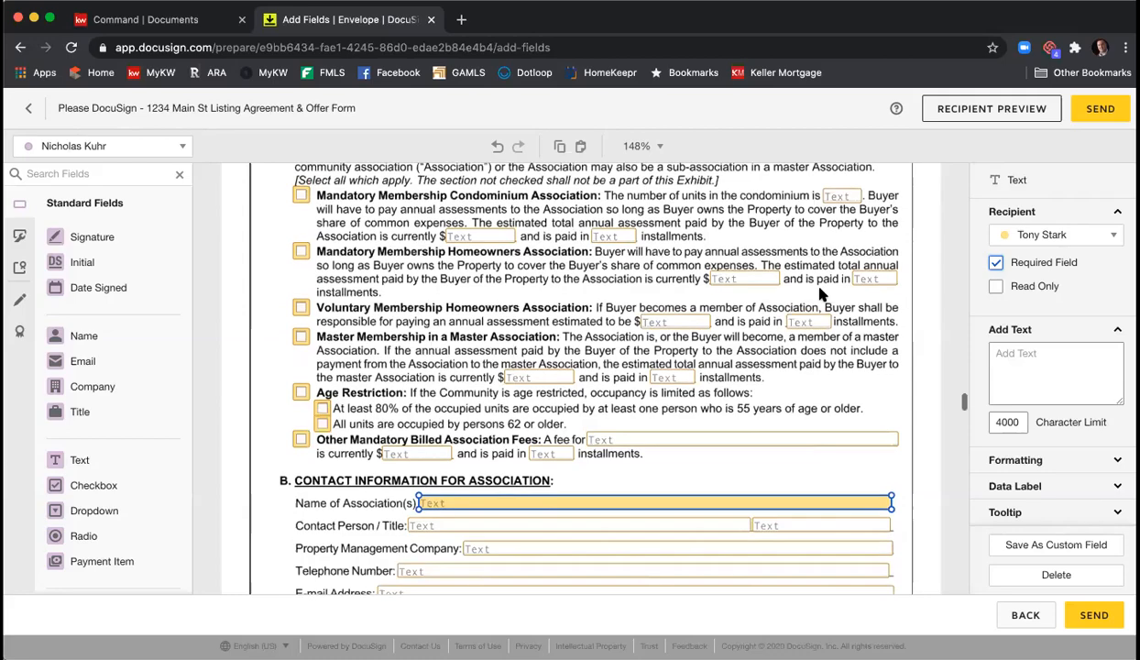
pyautogui.scroll(-6, 822, 293)
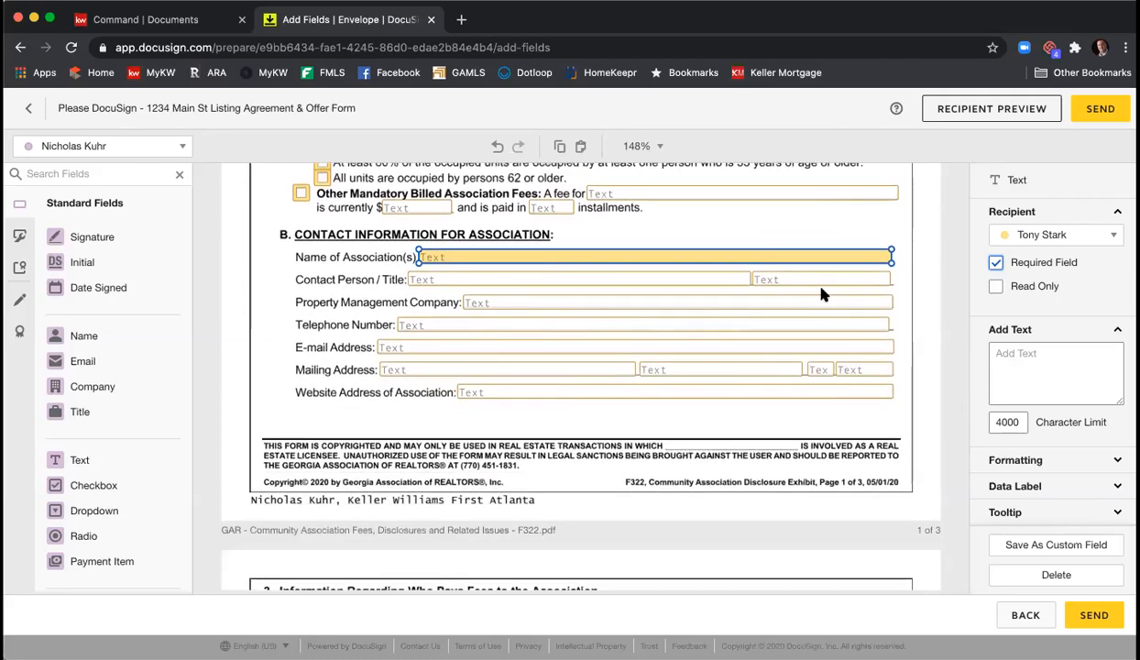
pyautogui.scroll(-18, 822, 293)
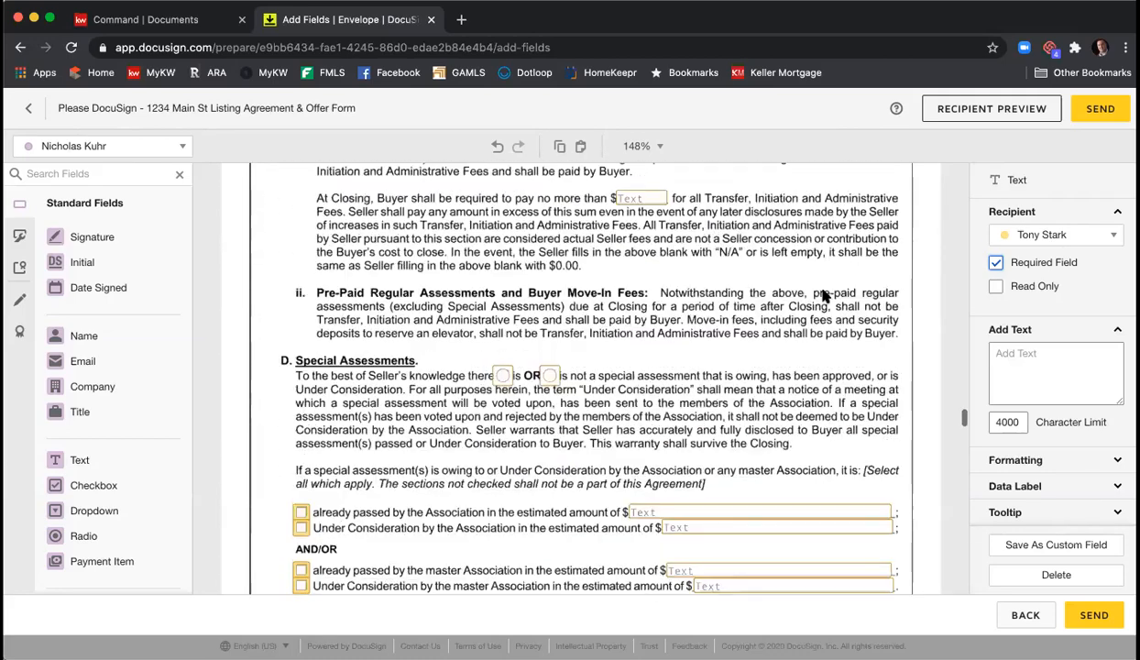
pyautogui.scroll(-10, 822, 293)
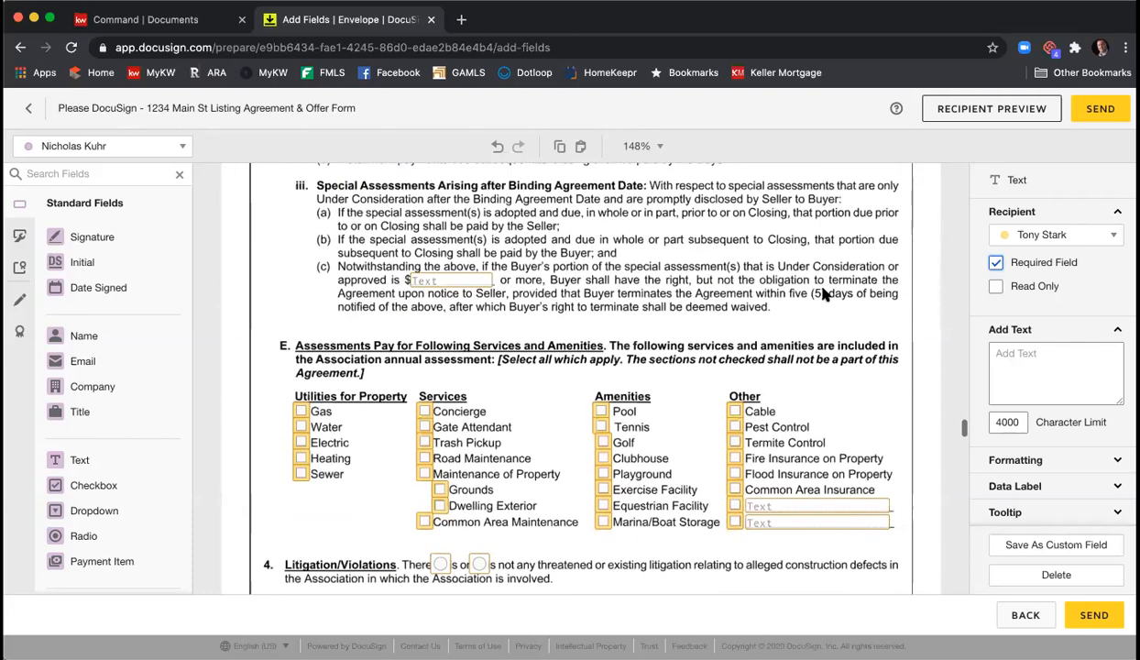
pyautogui.scroll(-6, 825, 292)
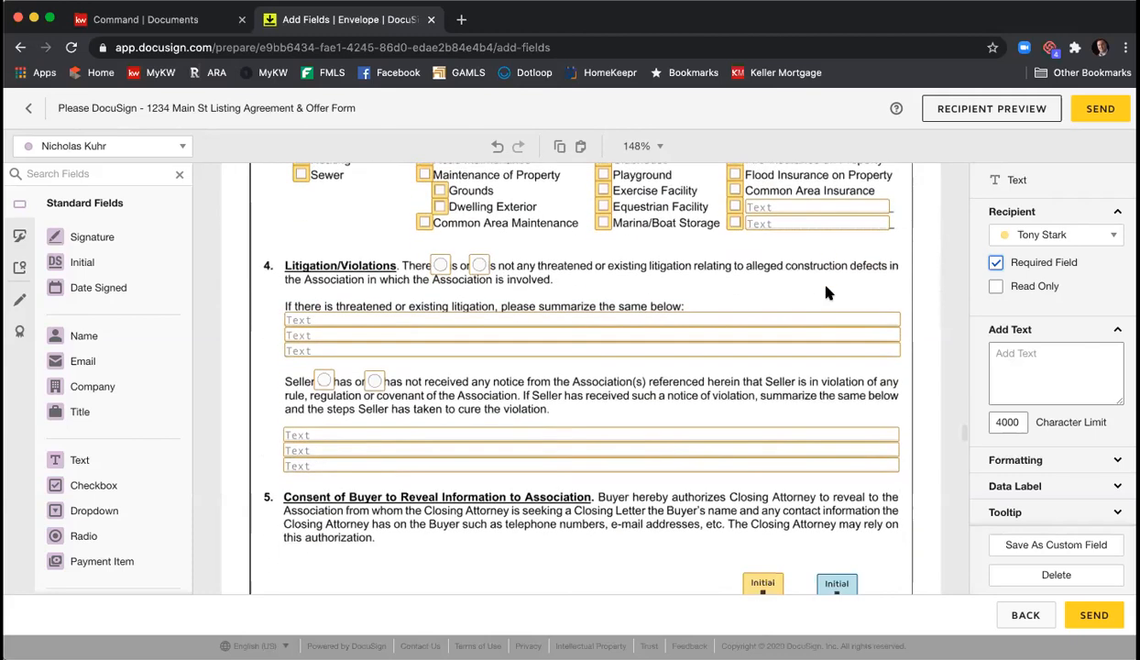
pyautogui.scroll(-1, 827, 293)
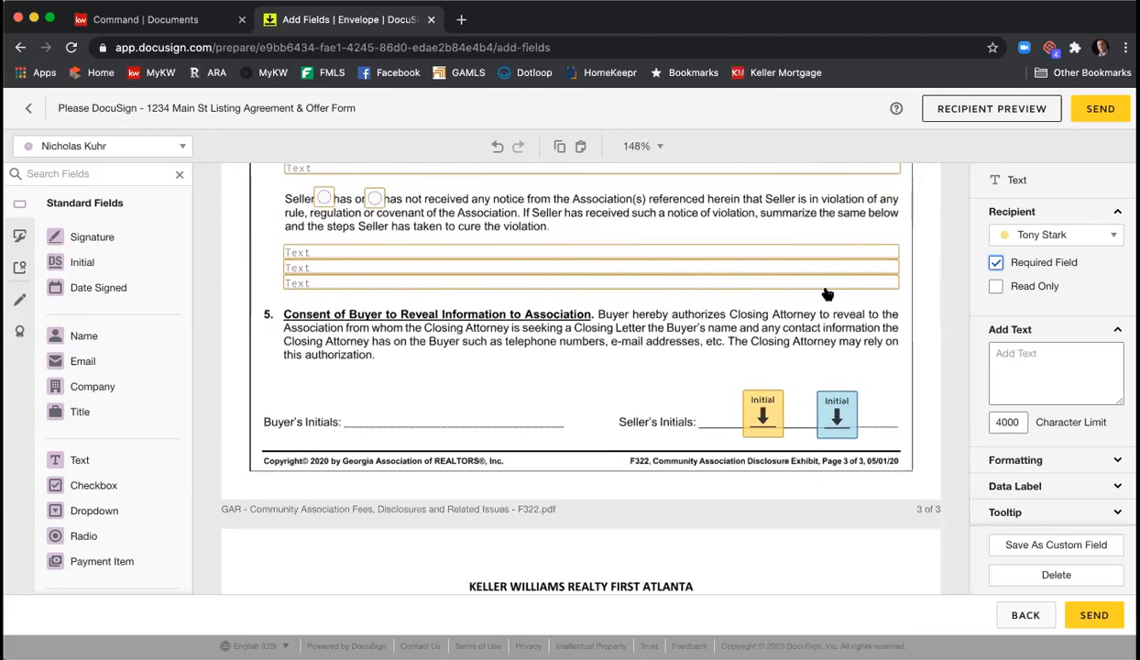
pyautogui.scroll(-5, 678, 366)
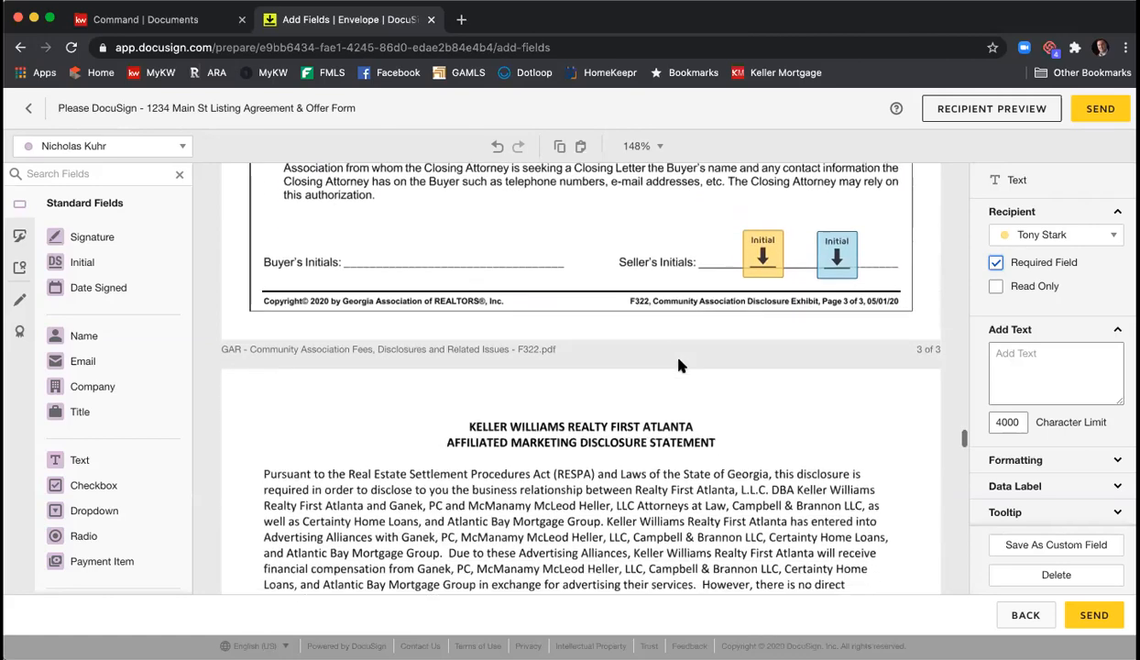
pyautogui.scroll(-12, 681, 364)
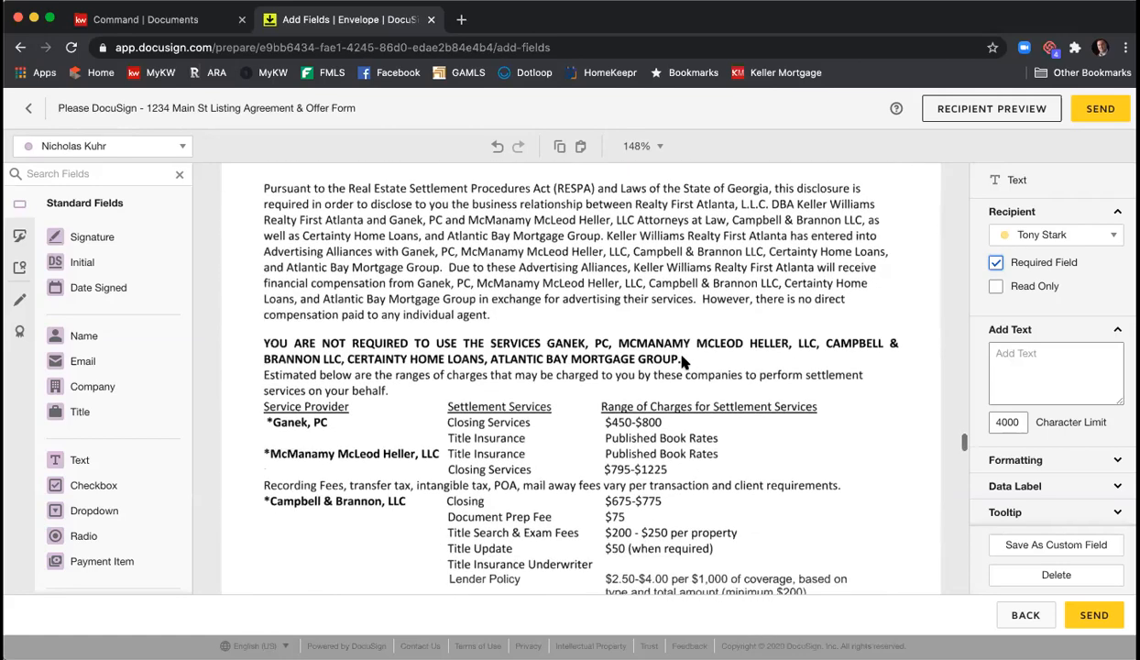
pyautogui.scroll(1, 689, 362)
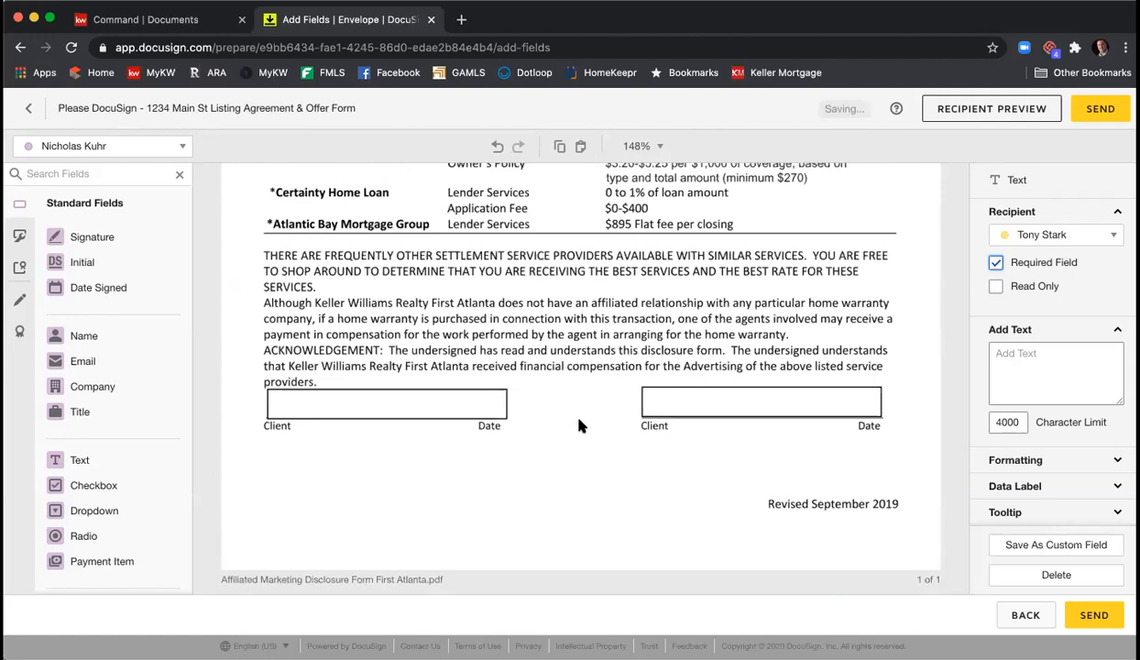
# - Give the first client Signature and Date Signed fields in the left Client box
pyautogui.click(145, 147)
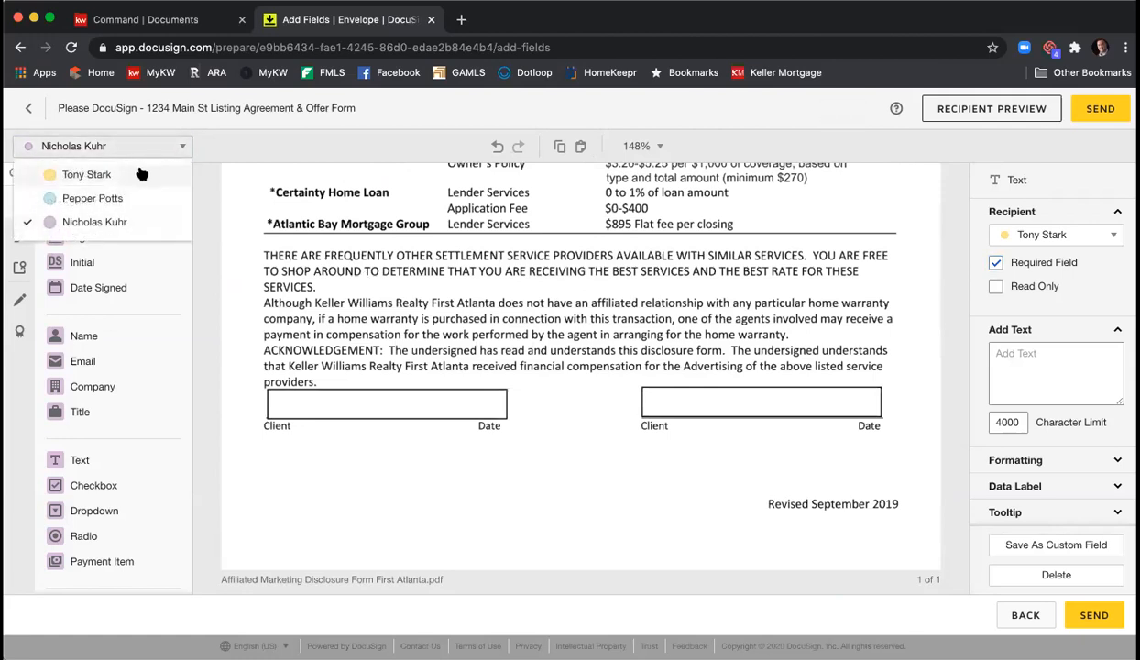
pyautogui.click(143, 174)
pyautogui.moveTo(92, 236)
pyautogui.mouseDown()
pyautogui.moveTo(298, 371)
pyautogui.moveTo(284, 389)
pyautogui.moveTo(269, 384)
pyautogui.mouseUp()
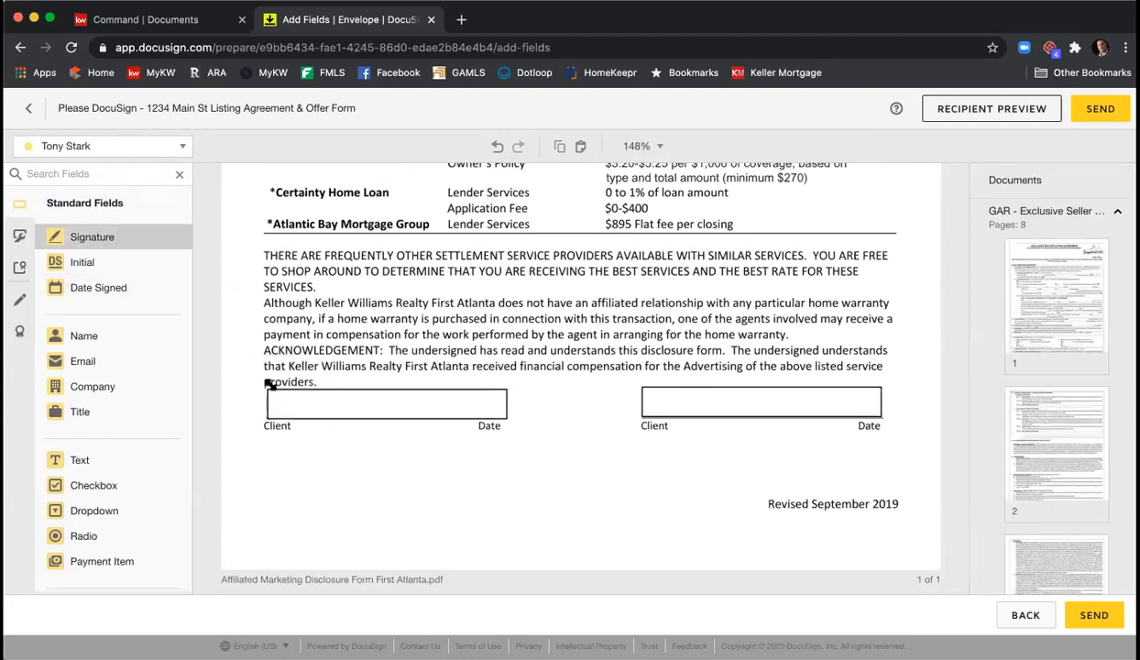
pyautogui.moveTo(110, 288); pyautogui.dragTo(371, 400)
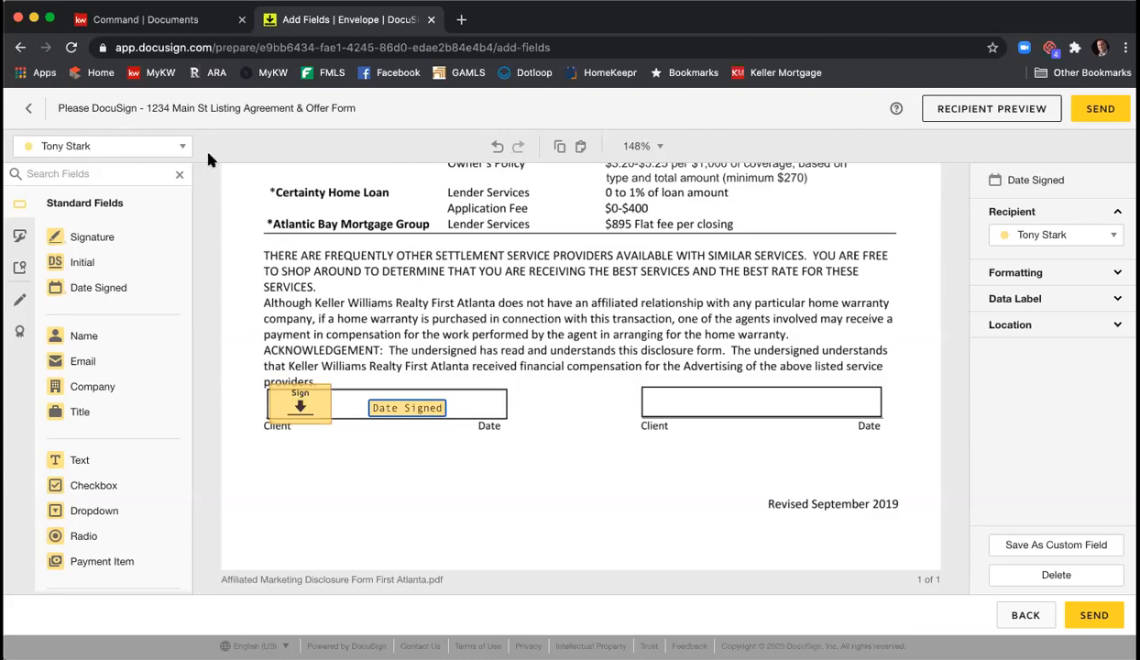
# - Give the second client Signature and Date Signed fields in the right Client and Date boxes
pyautogui.click(165, 147)
pyautogui.click(142, 198)
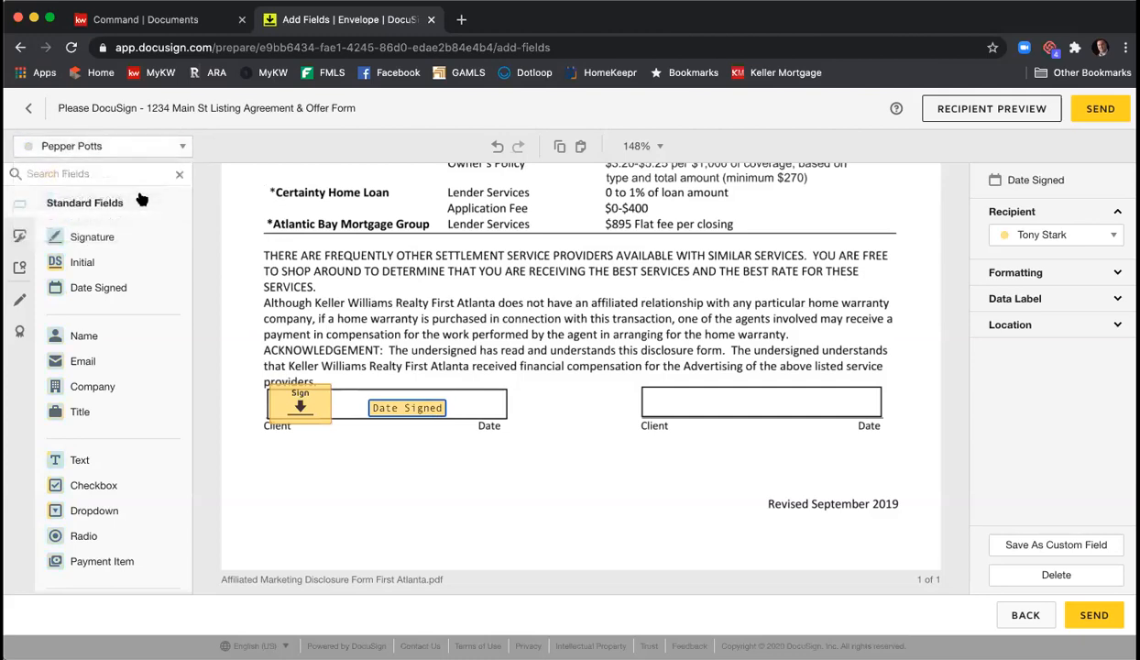
pyautogui.click(100, 236)
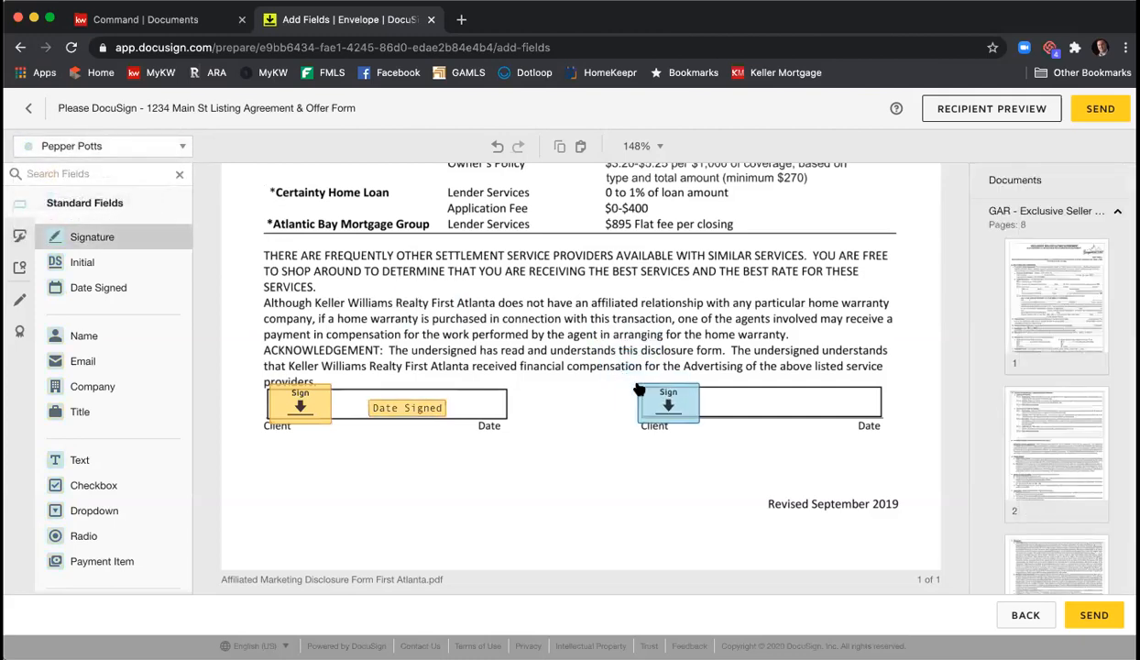
pyautogui.click(645, 386)
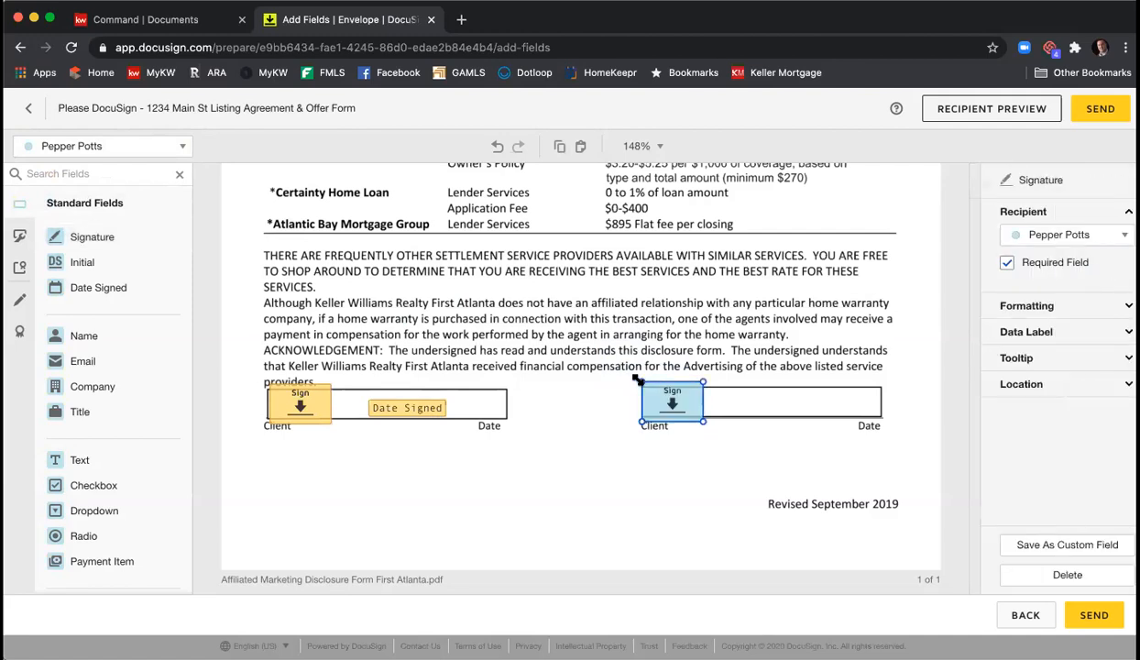
pyautogui.click(155, 288)
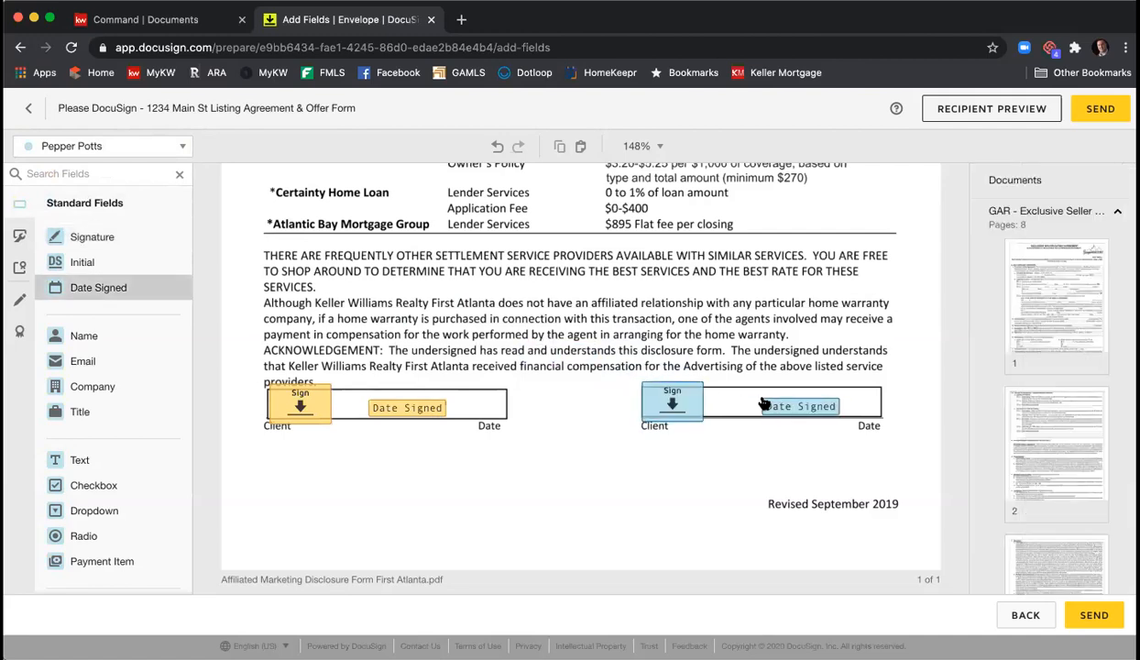
pyautogui.click(760, 404)
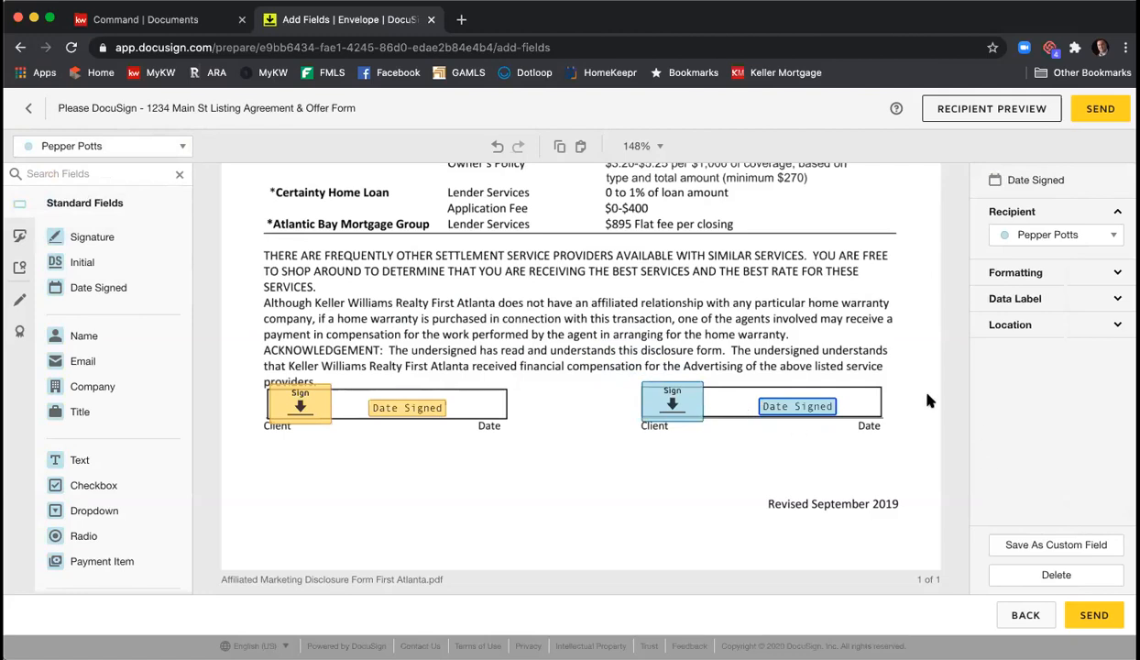
pyautogui.click(619, 304)
# - Move both wire-fraud Acknowledgment signature fields up onto their signature lines
pyautogui.scroll(-2, 608, 314)
pyautogui.scroll(-4, 609, 314)
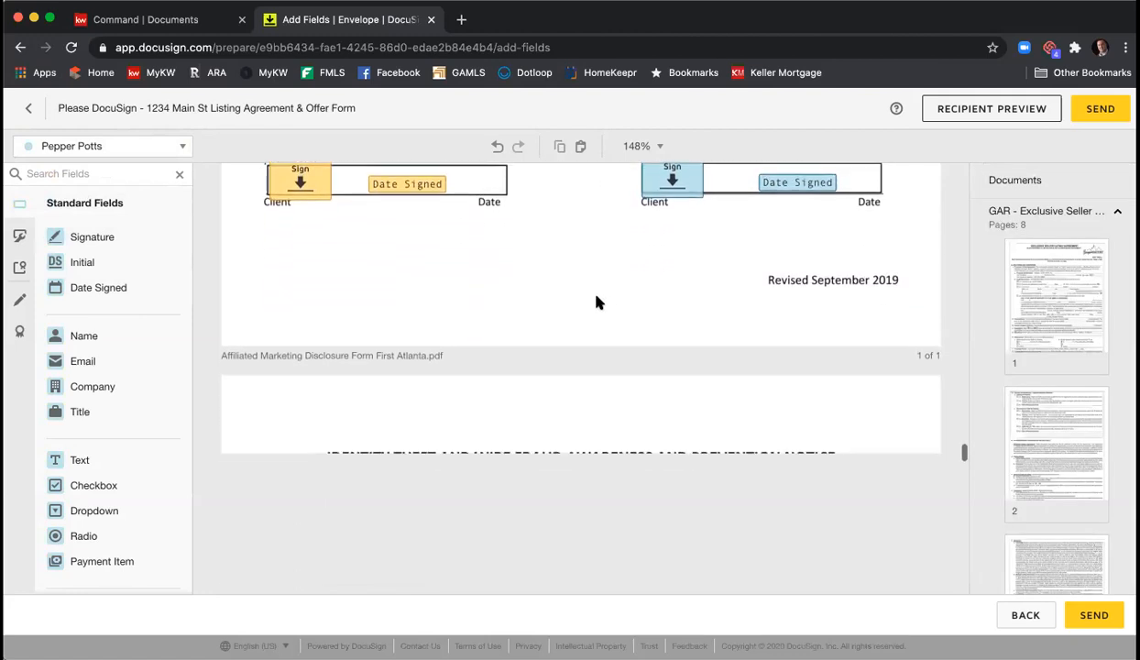
pyautogui.scroll(-7, 596, 302)
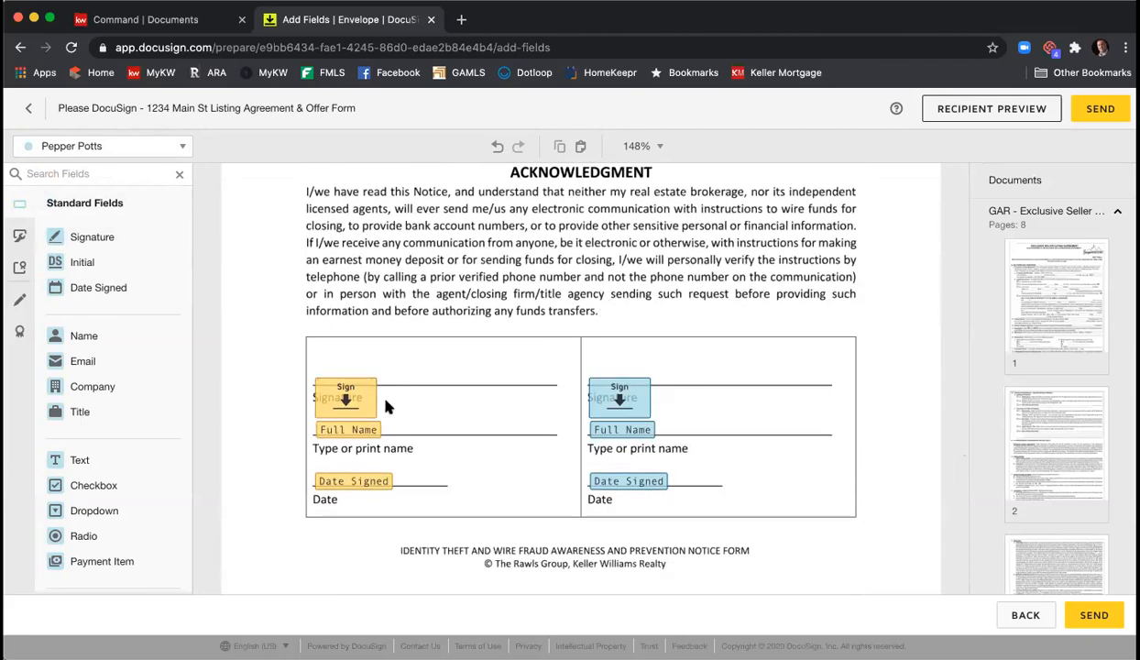
pyautogui.moveTo(344, 399); pyautogui.dragTo(346, 371)
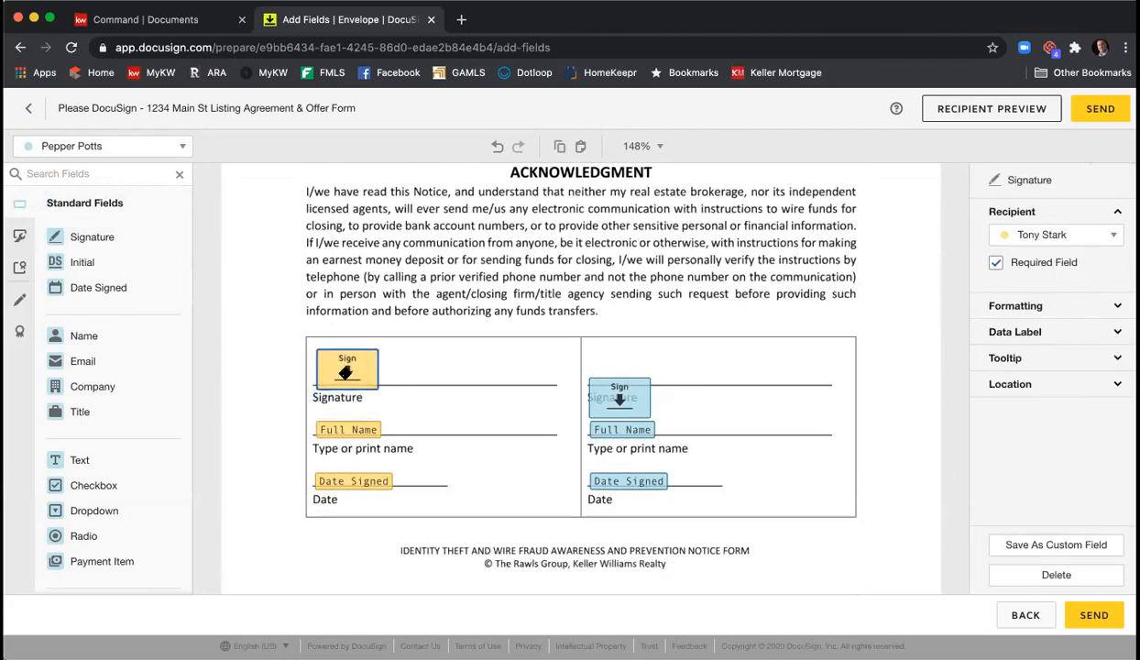
pyautogui.moveTo(614, 409)
pyautogui.mouseDown()
pyautogui.moveTo(609, 365)
pyautogui.moveTo(615, 376)
pyautogui.mouseUp()
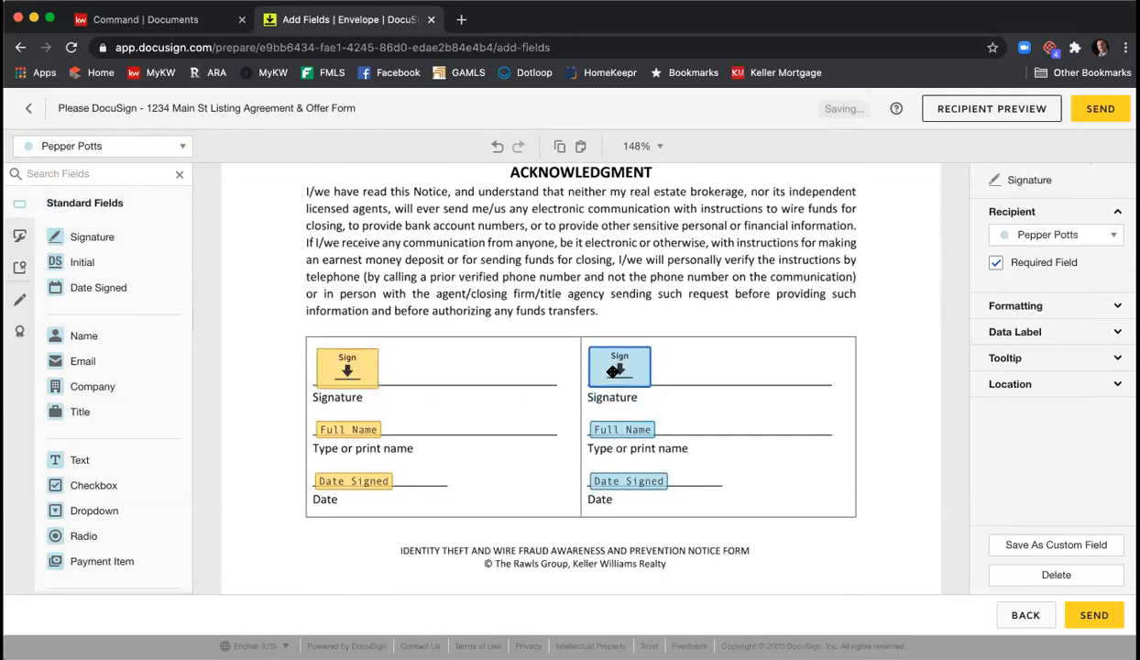
pyautogui.click(529, 292)
pyautogui.scroll(-3, 541, 292)
pyautogui.scroll(-5, 543, 292)
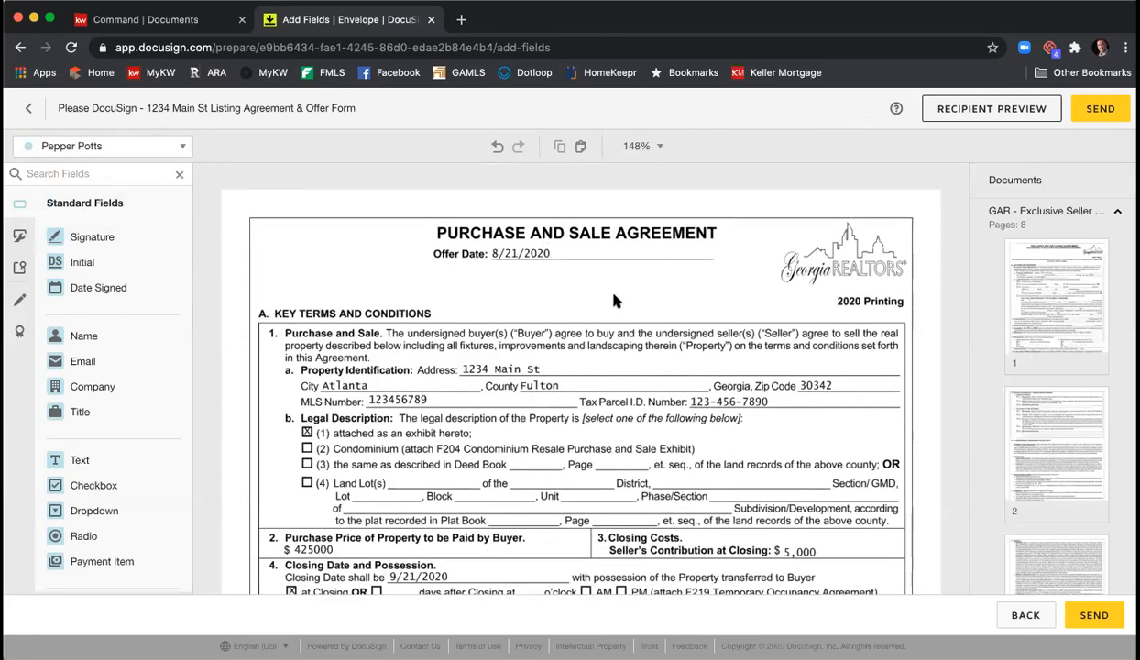
# - Place an agent checkbox on the 'check' option in the Earnest Money section
pyautogui.scroll(-2, 615, 300)
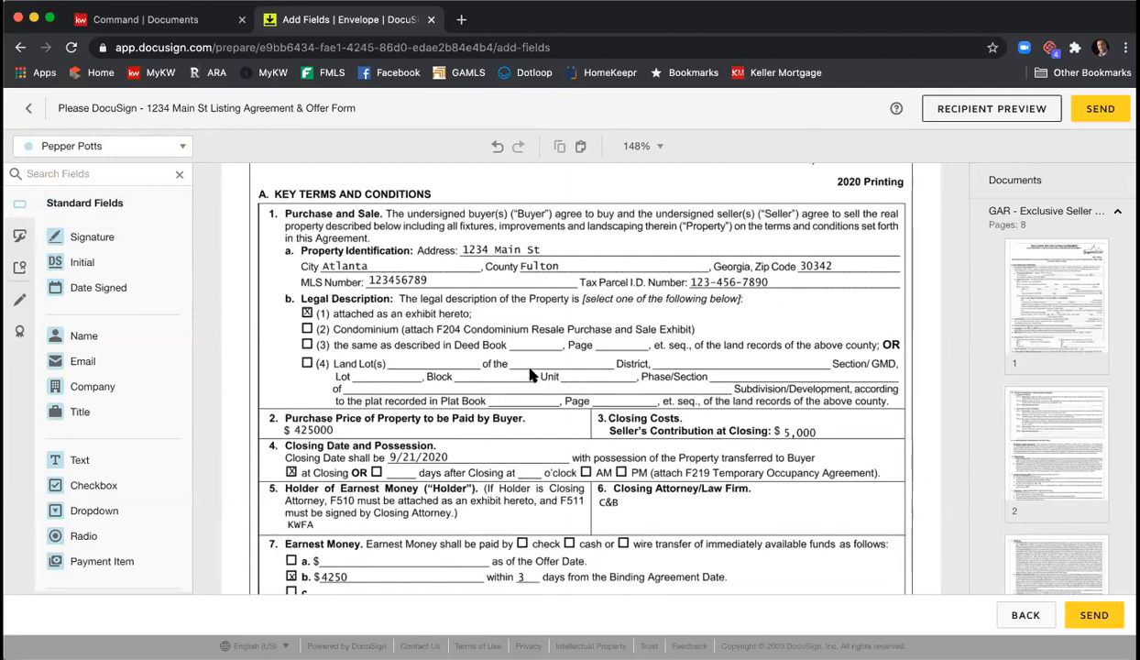
pyautogui.scroll(-2, 523, 378)
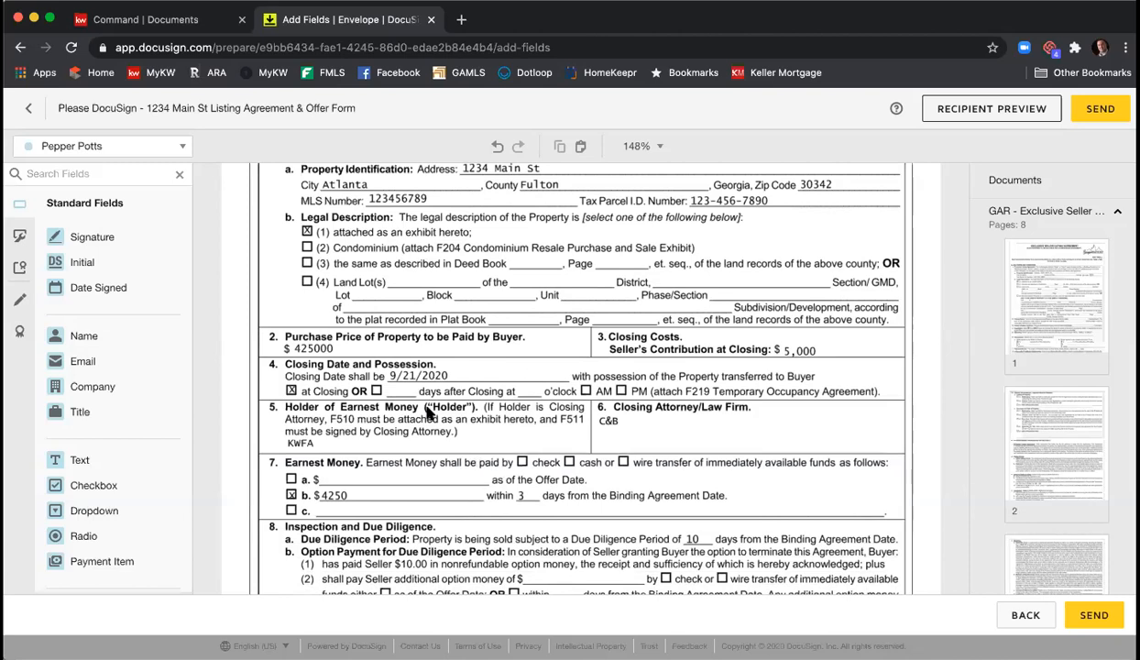
pyautogui.scroll(-2, 421, 380)
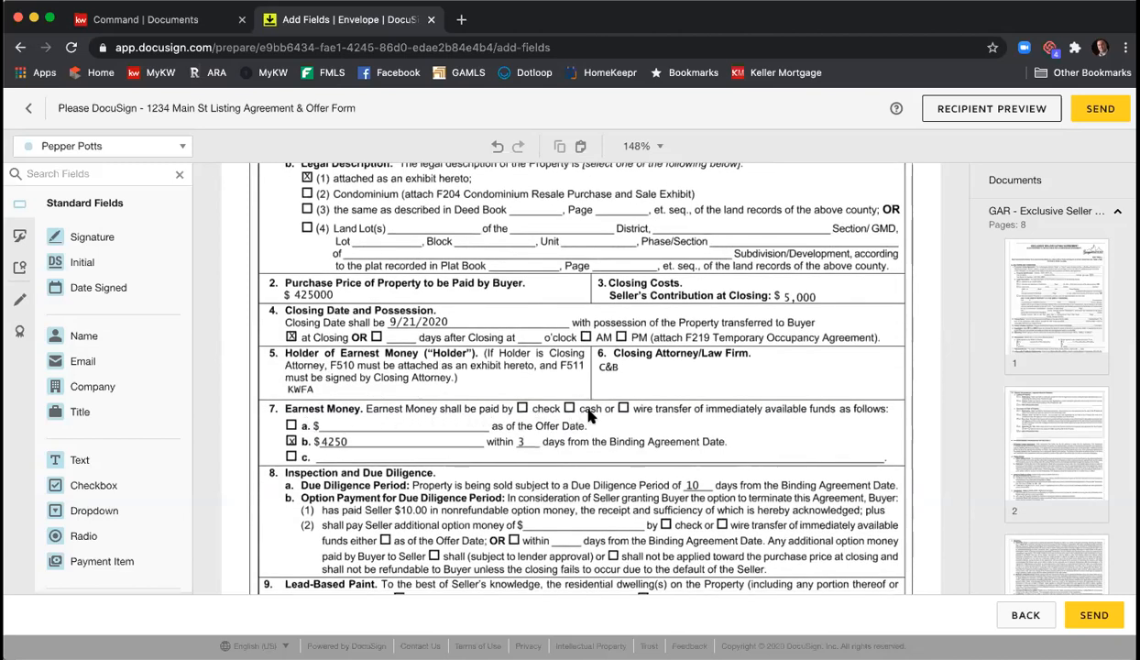
pyautogui.scroll(1, 598, 400)
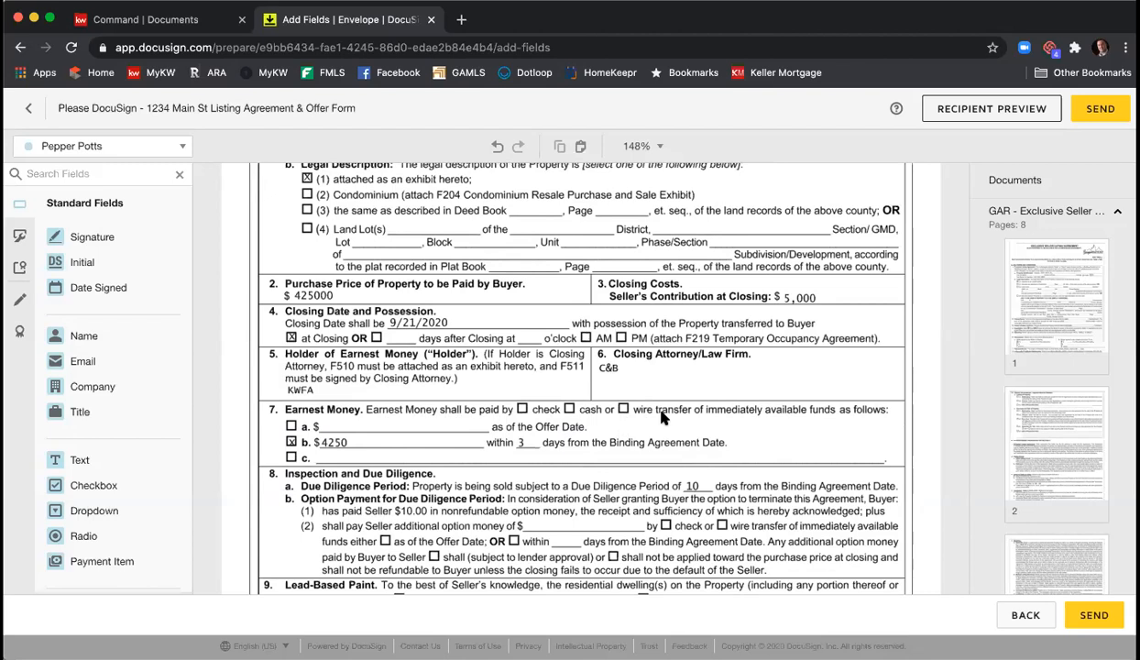
pyautogui.click(127, 147)
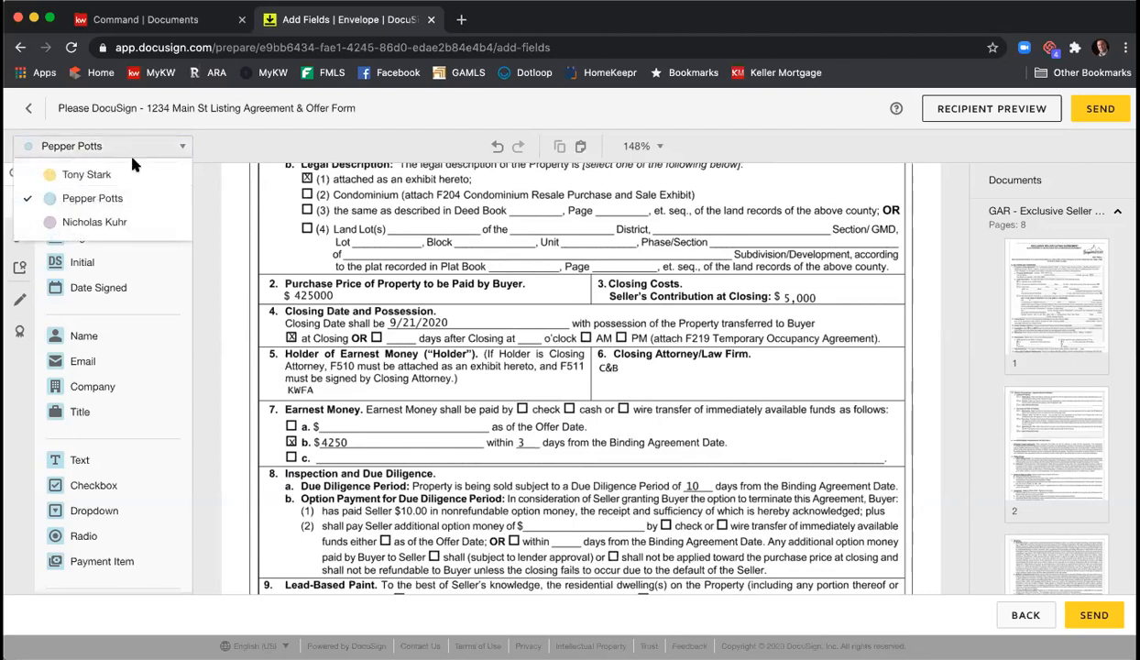
pyautogui.click(129, 221)
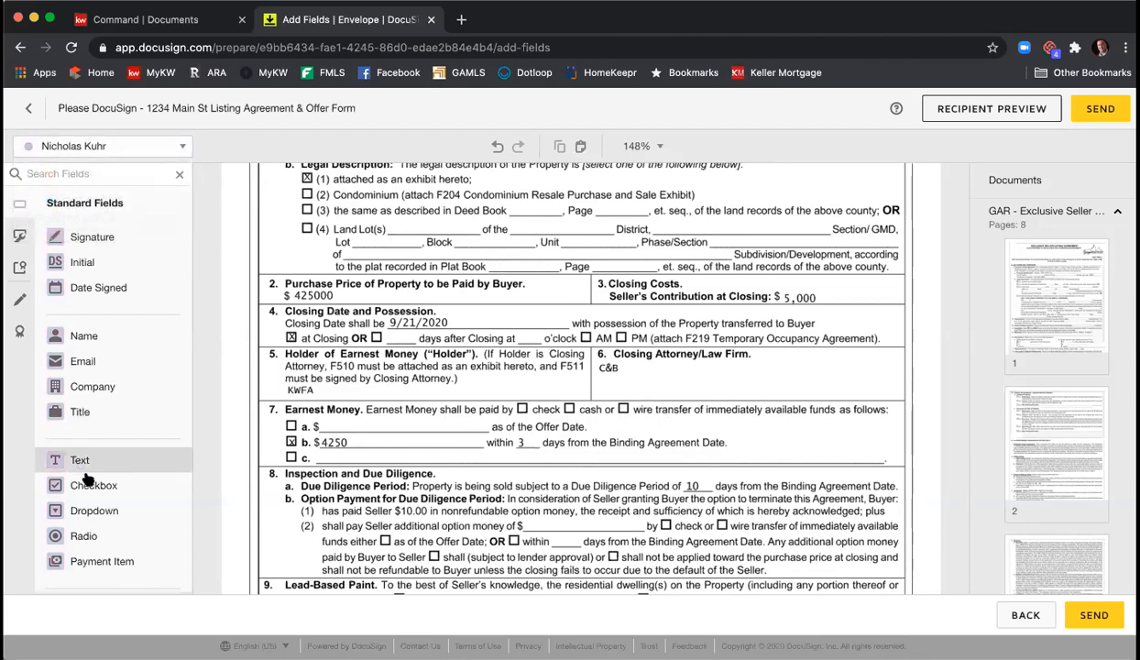
pyautogui.moveTo(101, 485); pyautogui.dragTo(516, 407)
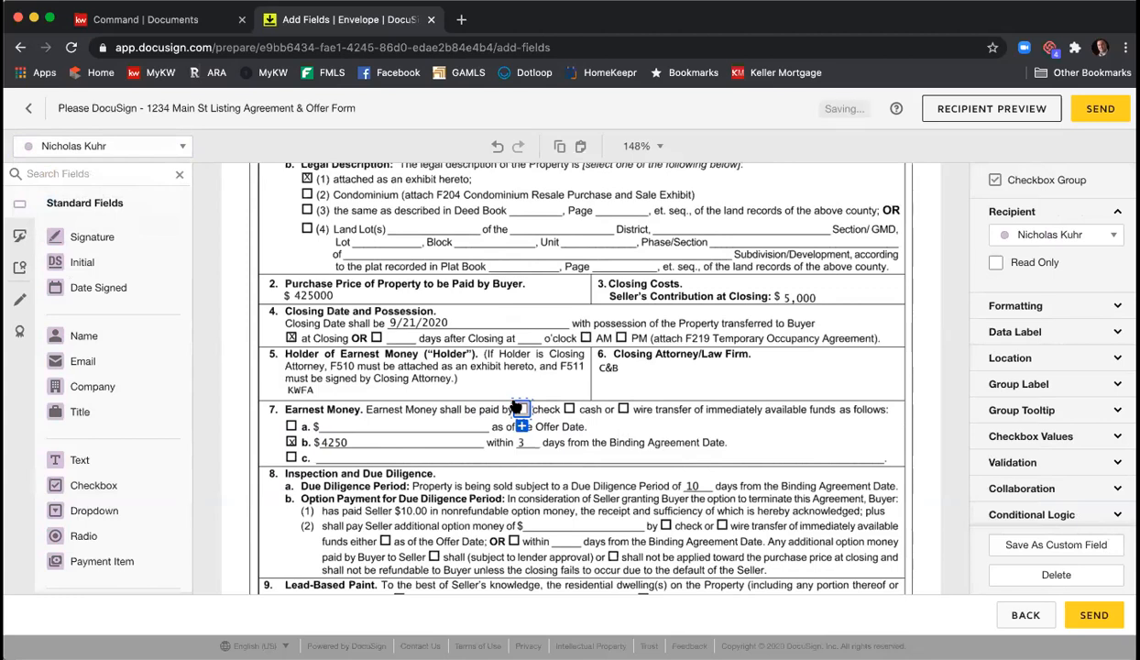
# - Make that checkbox checked by default and Read Only
pyautogui.click(1052, 439)
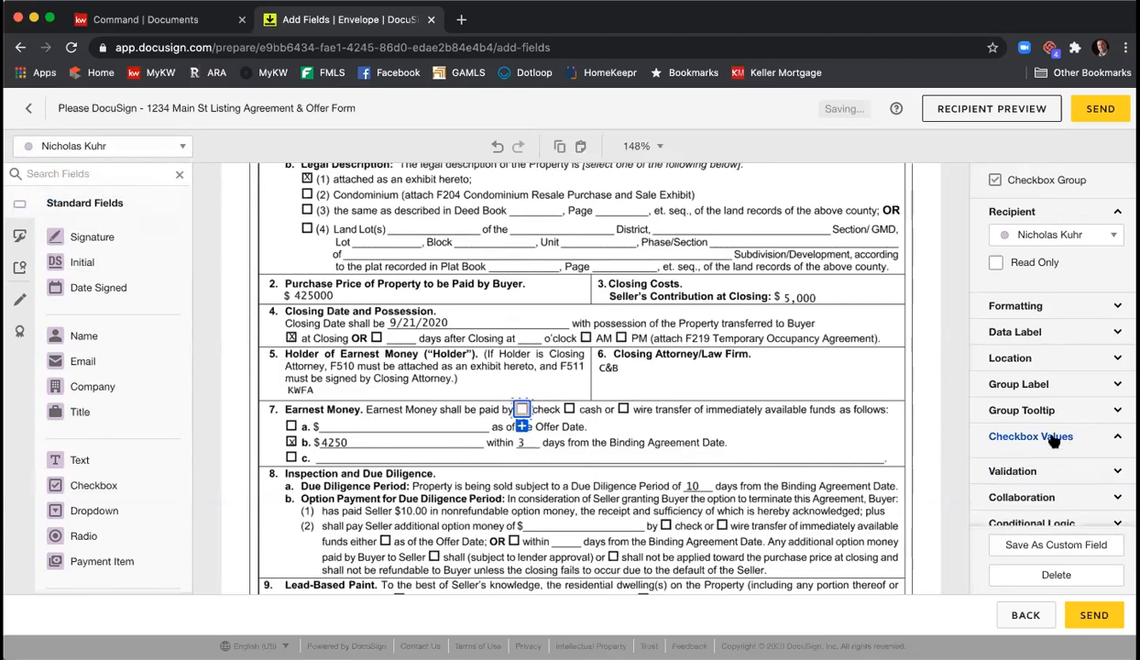
pyautogui.click(995, 457)
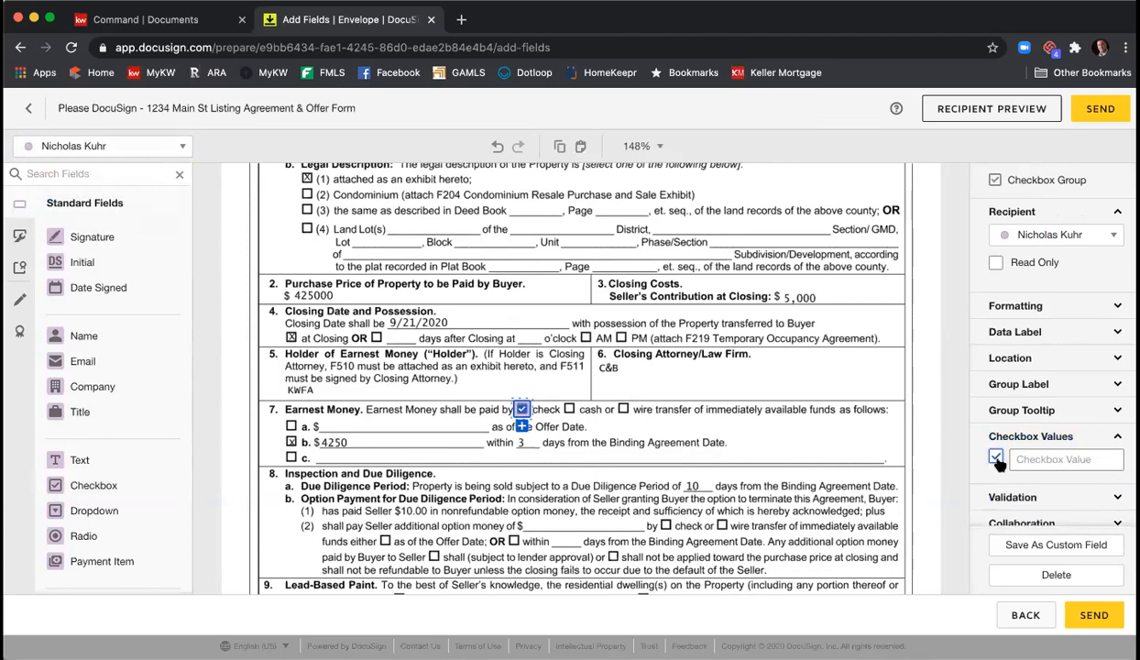
pyautogui.click(996, 263)
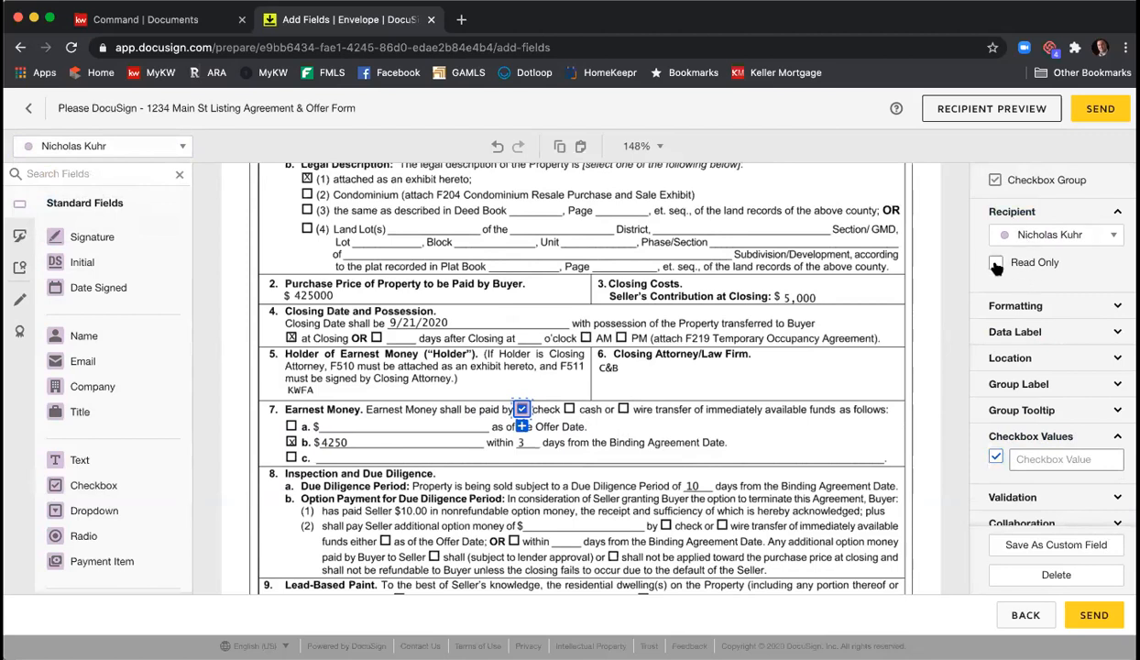
pyautogui.click(852, 369)
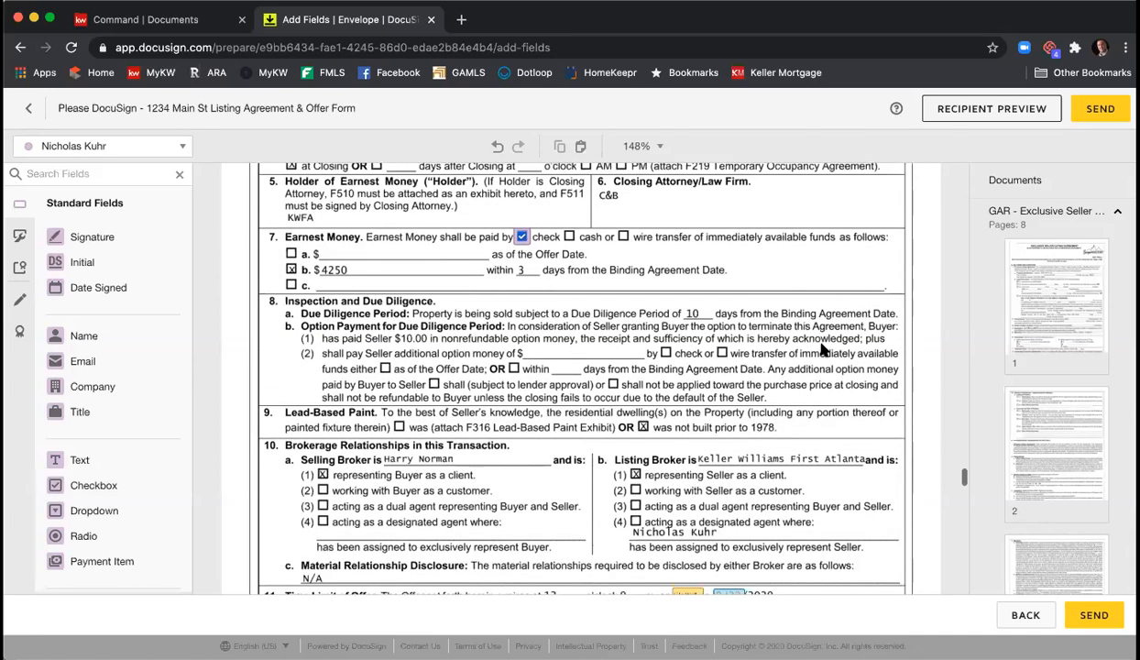
# - Scroll to page 7's special stipulations below the 'More Stips' line
pyautogui.scroll(-5, 822, 349)
pyautogui.scroll(-5, 823, 349)
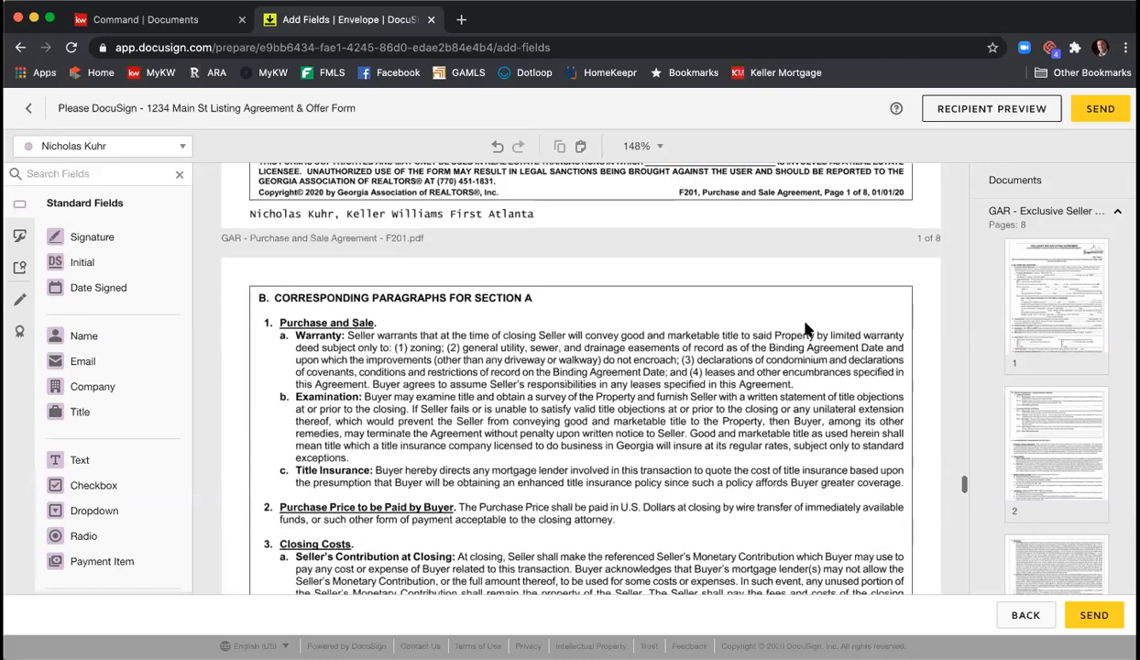
pyautogui.scroll(-20, 806, 330)
pyautogui.scroll(-6, 806, 330)
pyautogui.scroll(-15, 806, 332)
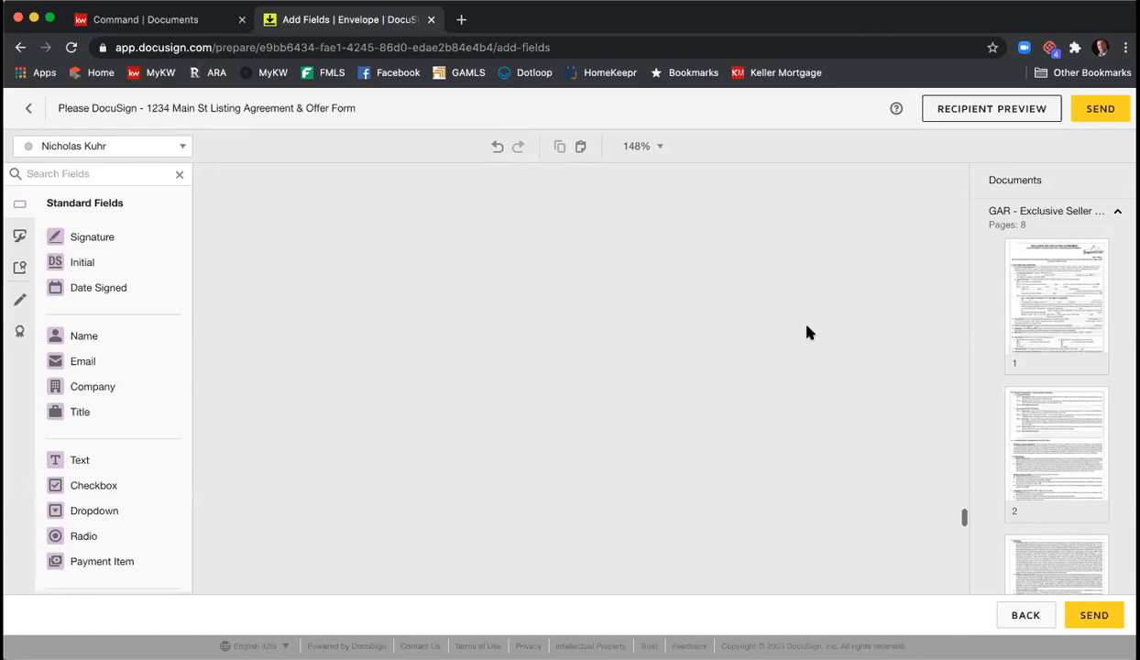
pyautogui.scroll(-15, 807, 332)
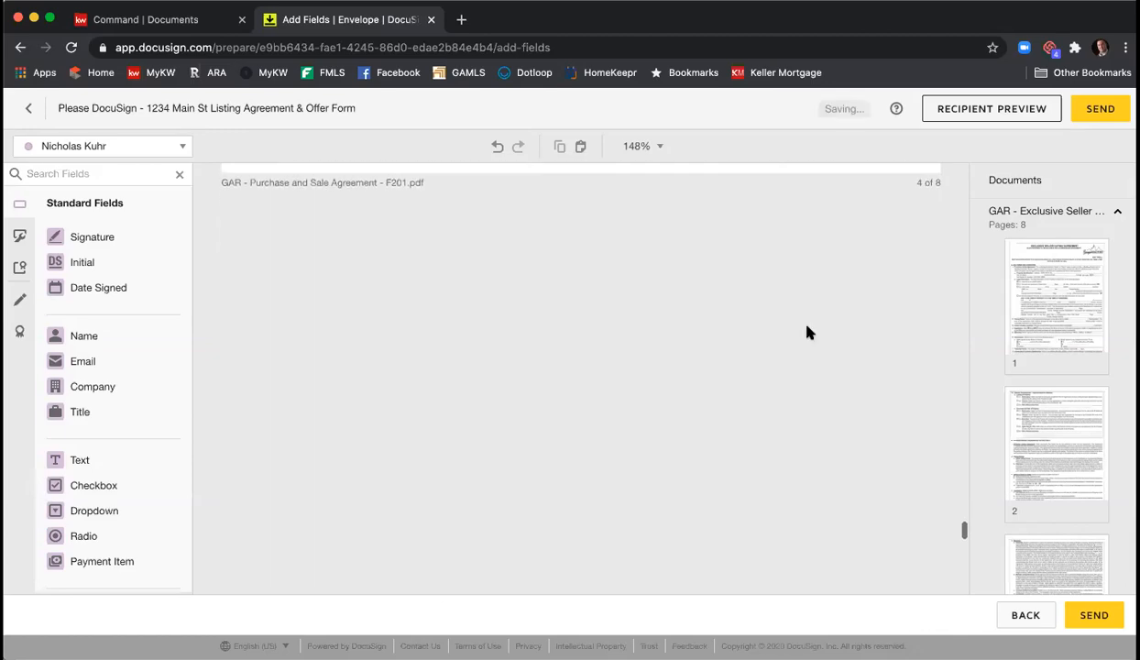
pyautogui.scroll(-9, 806, 331)
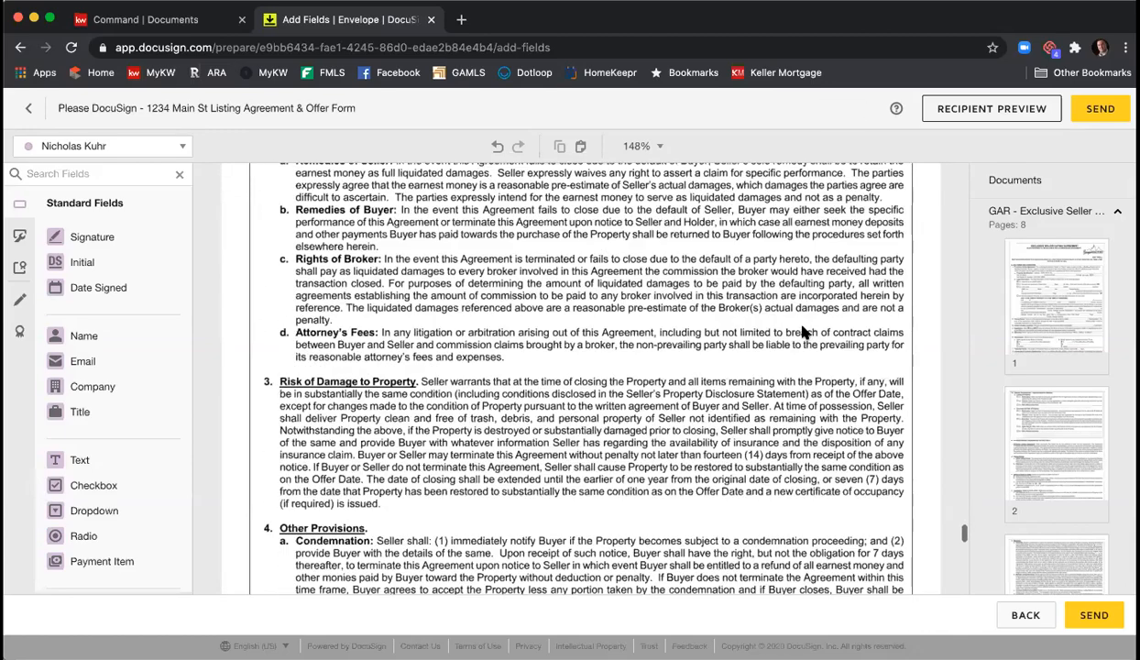
pyautogui.scroll(-15, 802, 332)
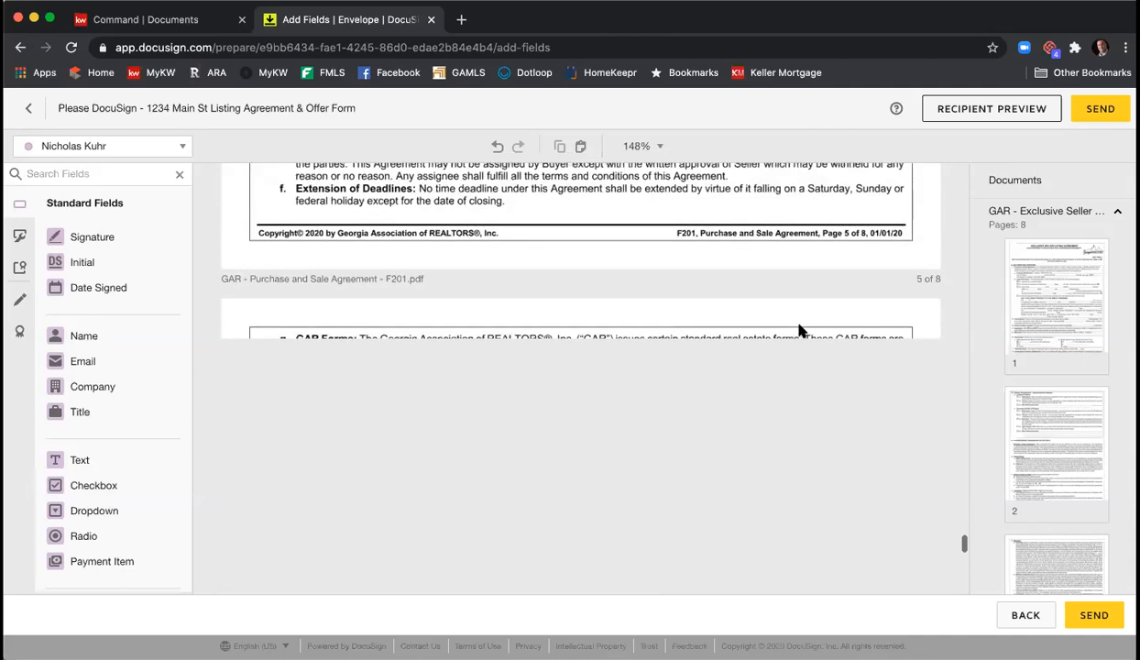
pyautogui.scroll(-10, 797, 332)
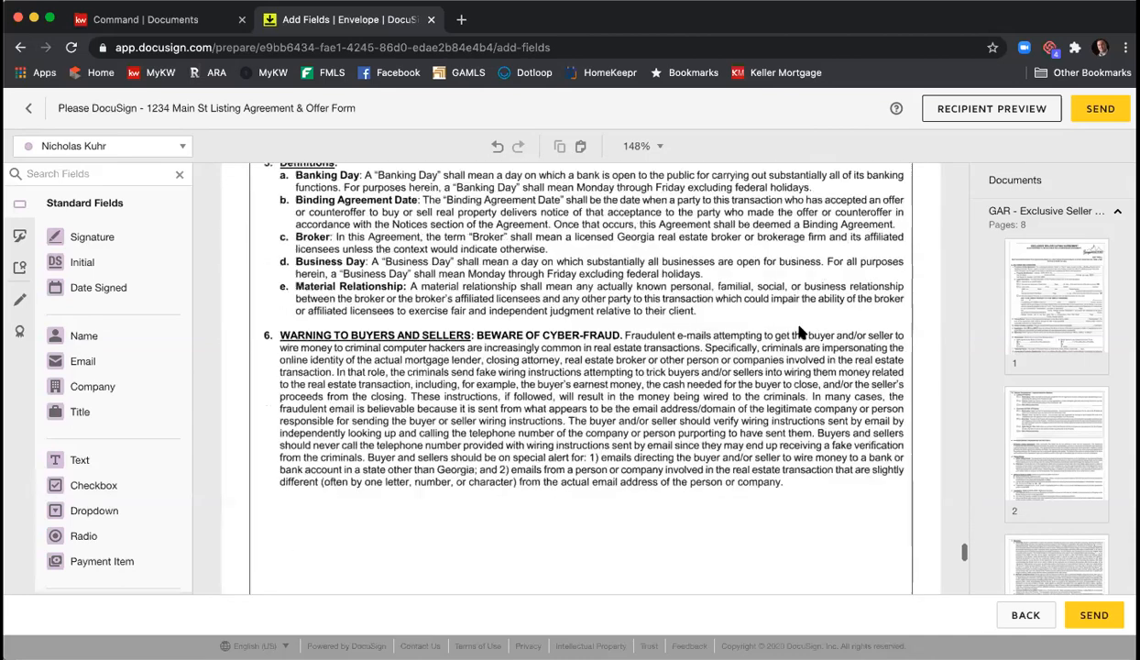
pyautogui.scroll(-10, 785, 331)
pyautogui.scroll(5, 786, 332)
pyautogui.scroll(-5, 788, 335)
pyautogui.scroll(-3, 786, 334)
pyautogui.scroll(3, 786, 334)
pyautogui.scroll(-2, 786, 335)
pyautogui.scroll(1, 785, 335)
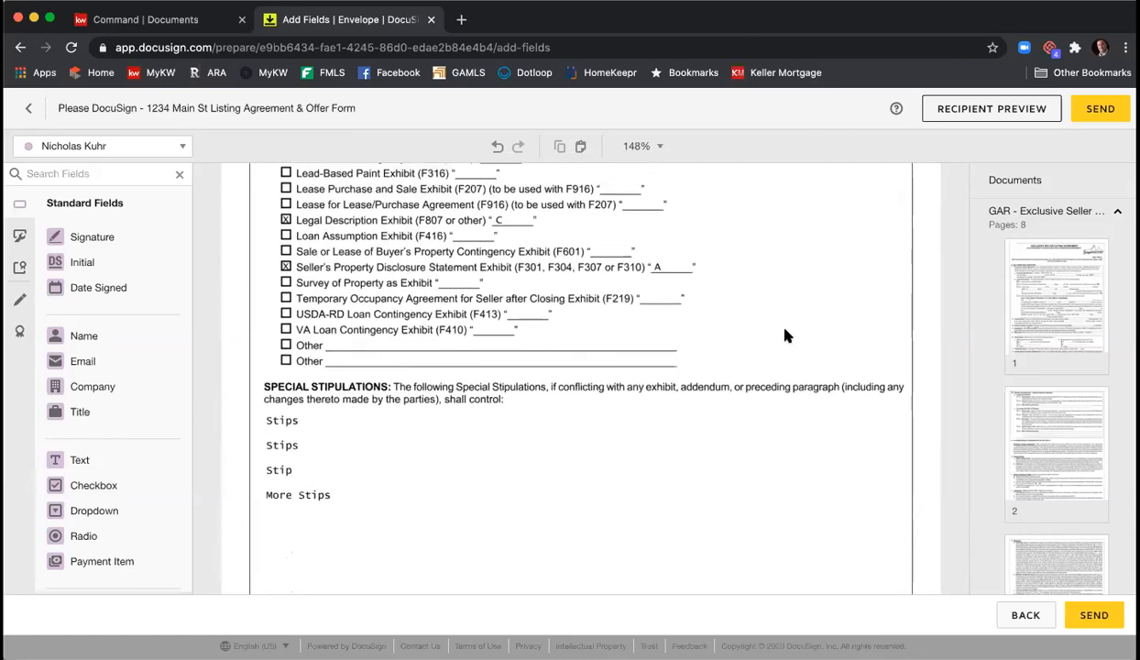
pyautogui.scroll(-3, 785, 334)
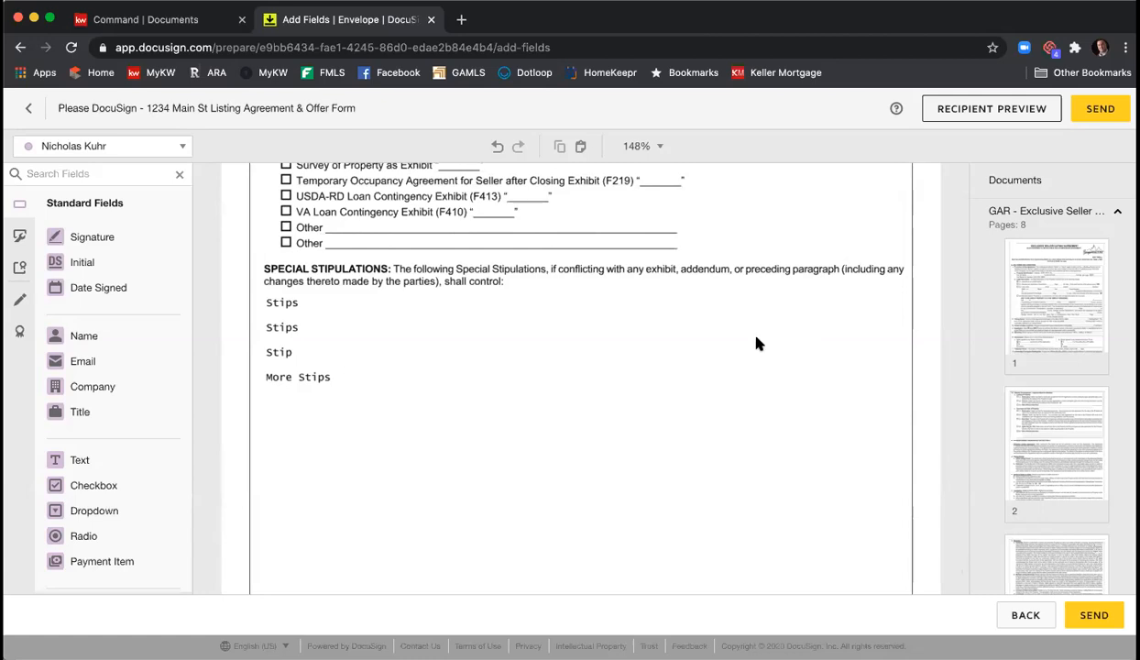
pyautogui.scroll(-3, 761, 339)
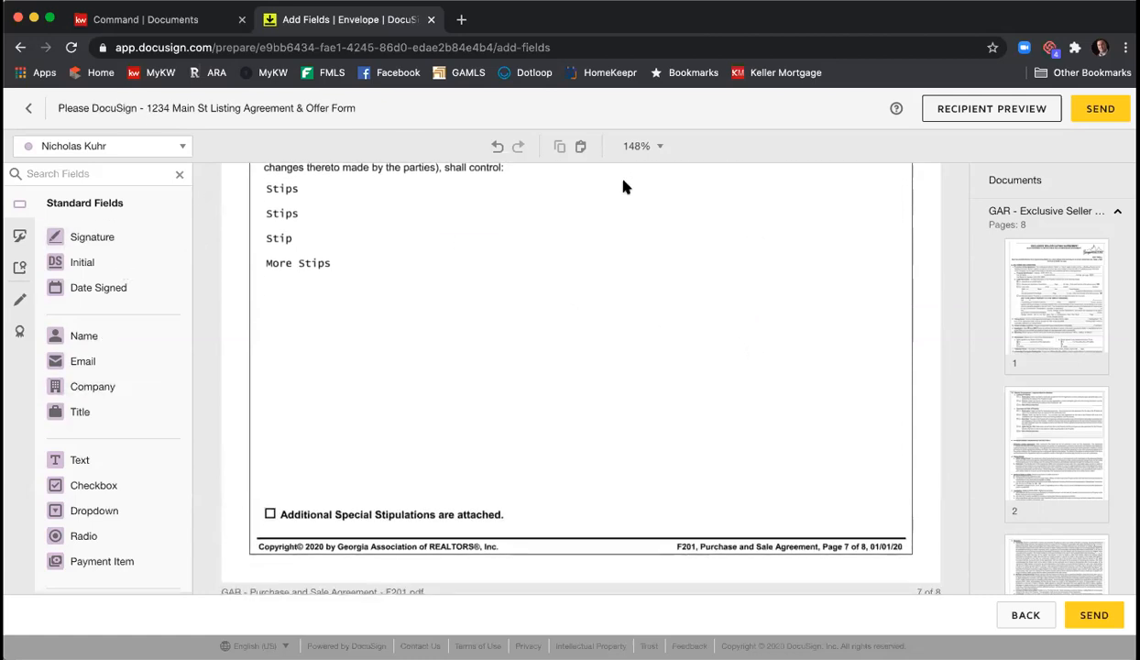
# - Place a text field below More Stips and type 'Start typing in stips' followed by 'stips' lines
pyautogui.moveTo(124, 458); pyautogui.dragTo(906, 505)
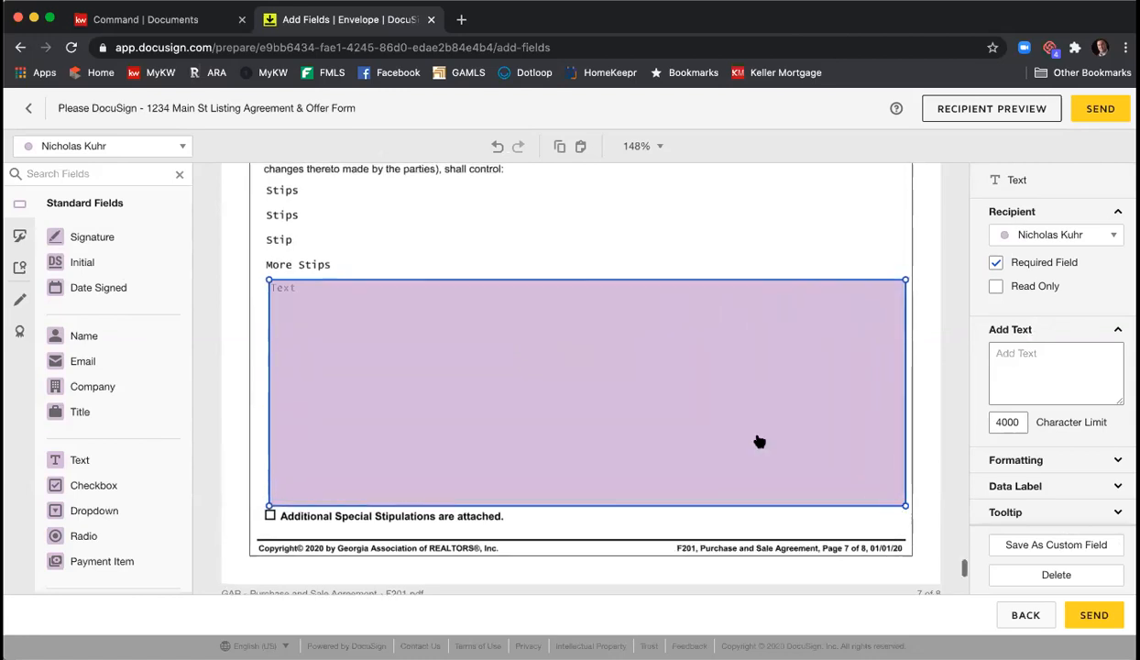
pyautogui.click(456, 302)
pyautogui.write('S')
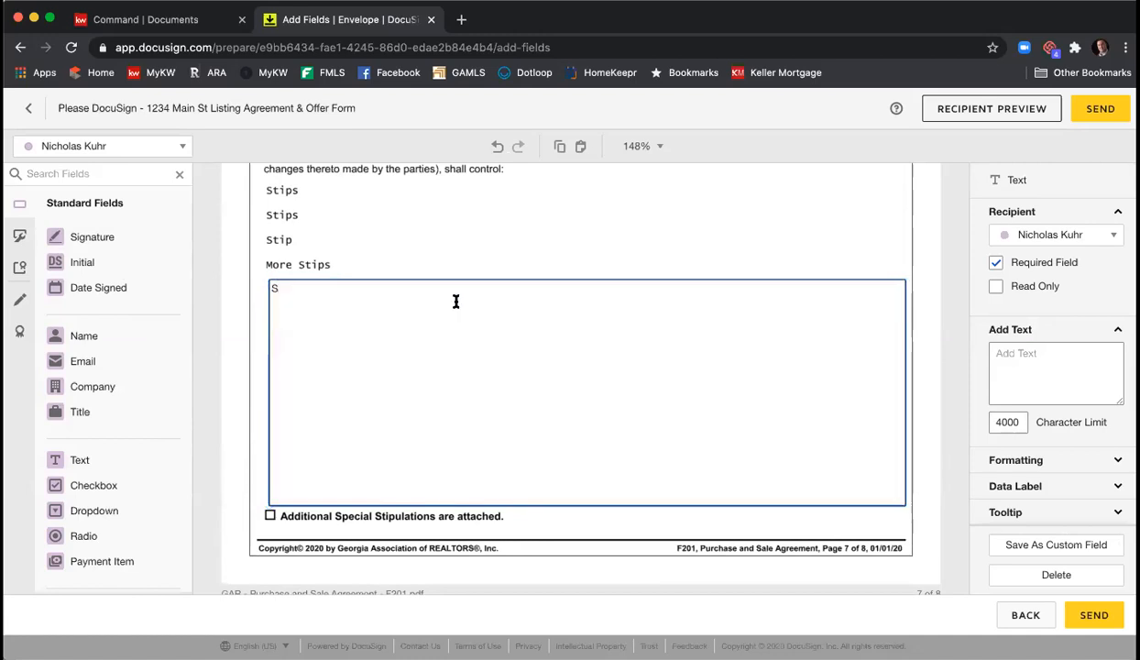
pyautogui.write('tart typing in stu')
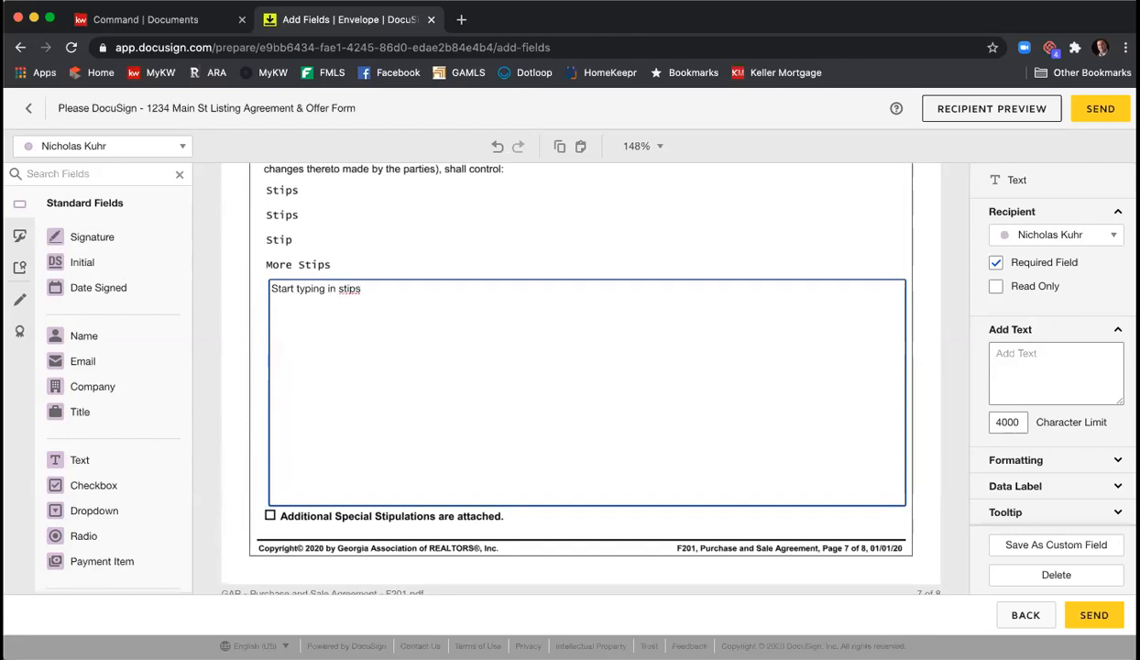
pyautogui.press('BackSpace')
pyautogui.press('BackSpace')
pyautogui.write('ips')
pyautogui.press('Return')
pyautogui.press('Return')
pyautogui.write('stips')
pyautogui.press('Return')
pyautogui.press('Return')
pyautogui.write('stips')
pyautogui.press('Return')
pyautogui.press('Return')
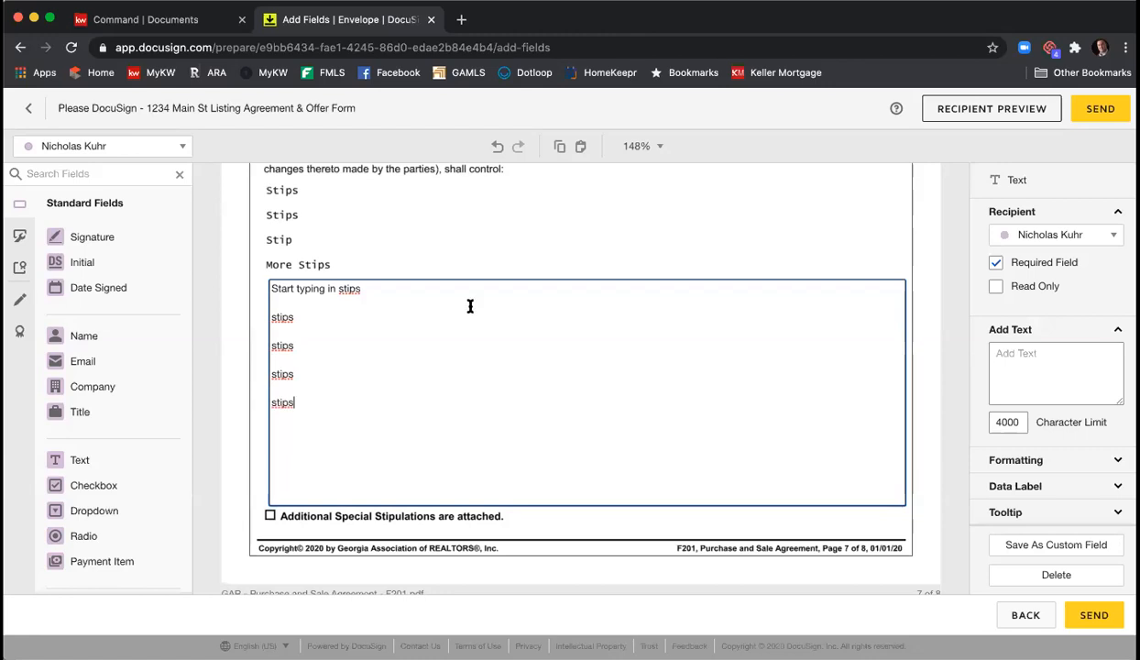
# - Copy the stips lines, paste a second set below them, then select all the field's text
pyautogui.moveTo(316, 407); pyautogui.dragTo(258, 308)
pyautogui.hotkey('ctrl', 'c')
pyautogui.click(313, 407)
pyautogui.press('Return')
pyautogui.press('Return')
pyautogui.hotkey('ctrl', 'v')
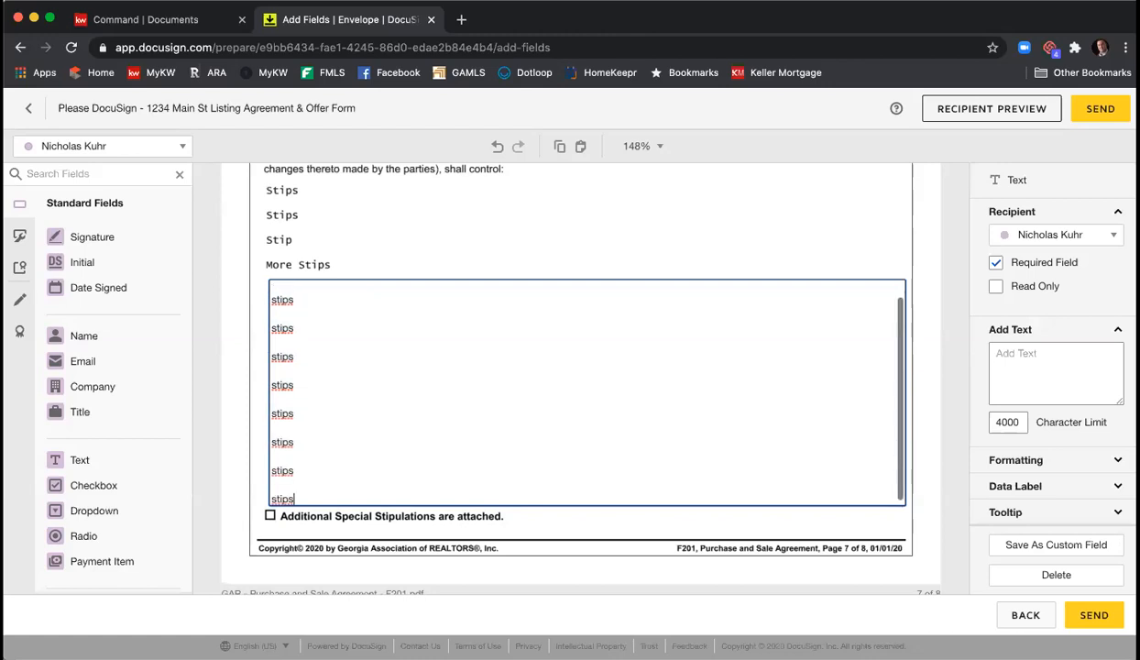
pyautogui.scroll(2, 361, 413)
pyautogui.scroll(-2, 361, 412)
pyautogui.scroll(2, 362, 413)
pyautogui.scroll(-2, 362, 414)
pyautogui.scroll(2, 362, 414)
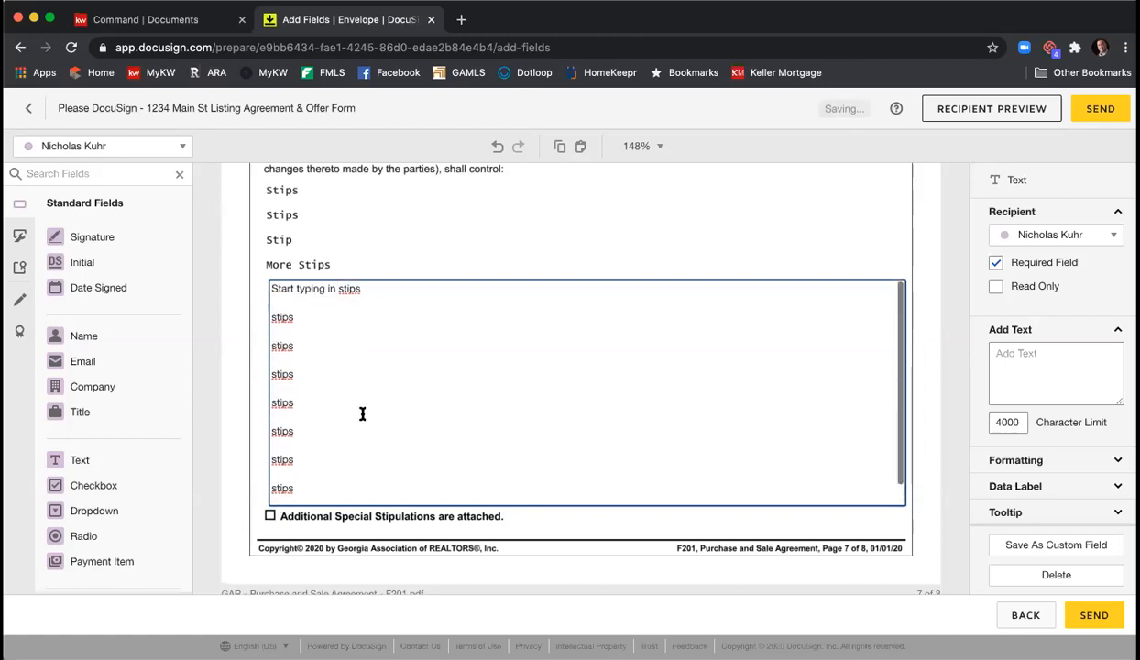
pyautogui.hotkey('ctrl', 'a')
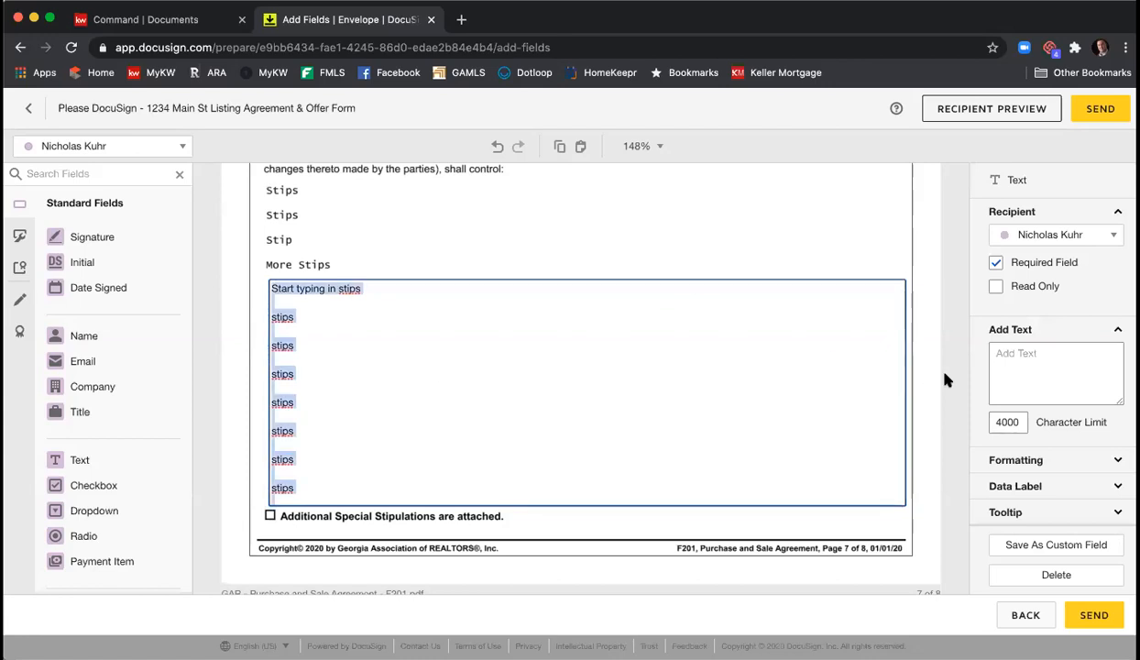
# - Set the stipulations field's font size to 7
pyautogui.scroll(-2, 1075, 392)
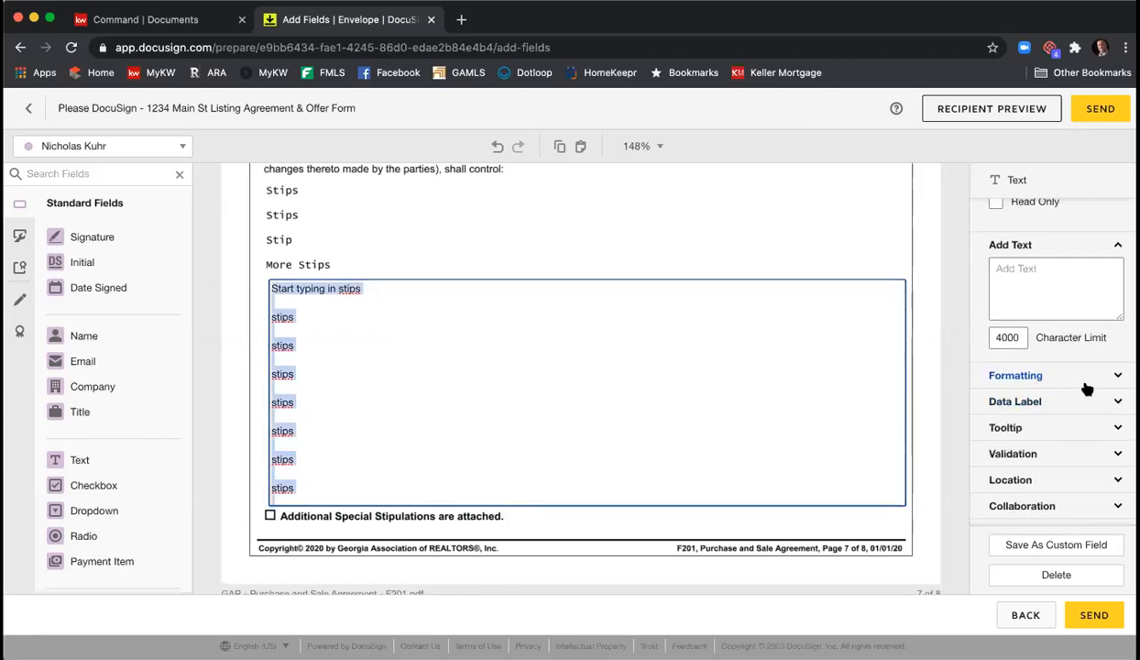
pyautogui.click(1068, 385)
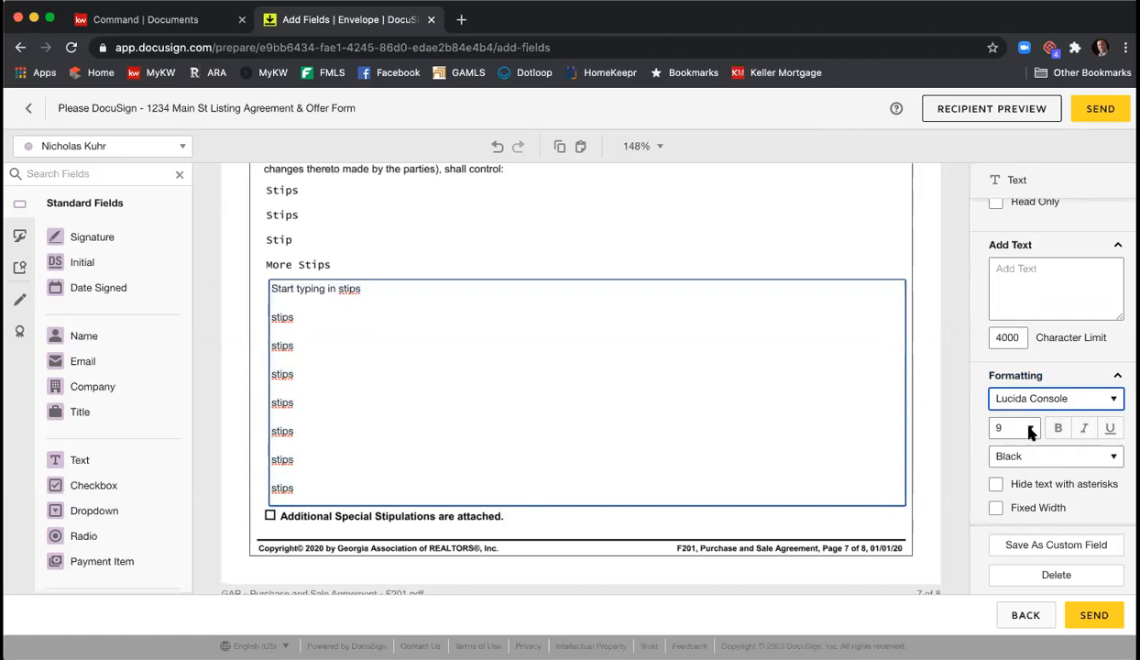
pyautogui.click(1031, 428)
pyautogui.click(1003, 398)
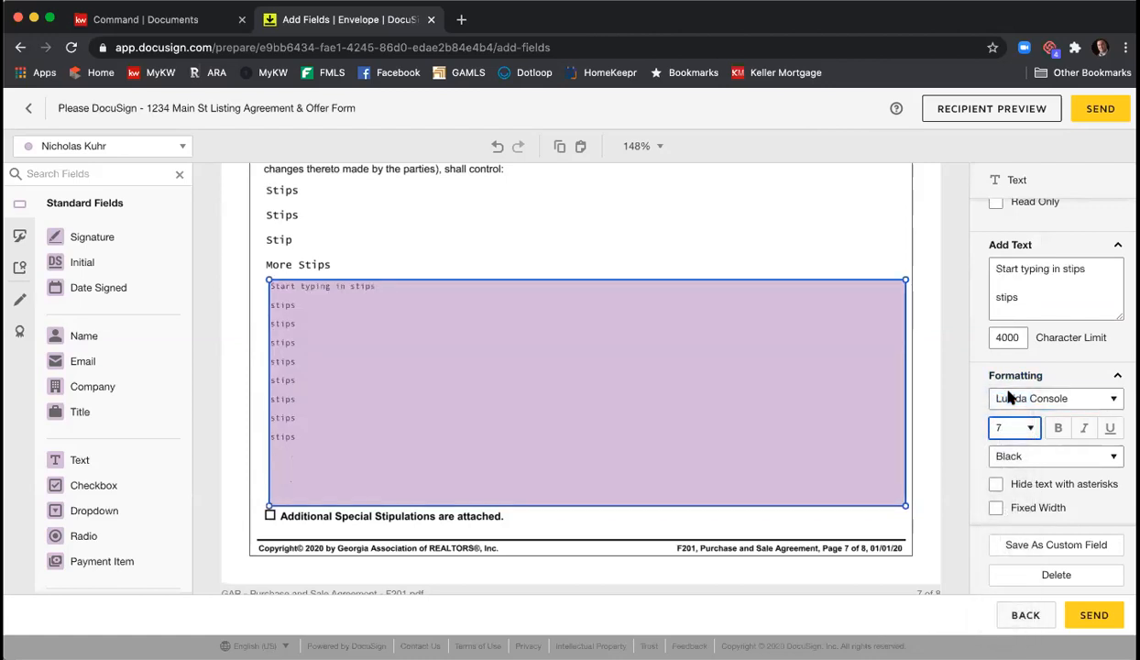
pyautogui.click(822, 213)
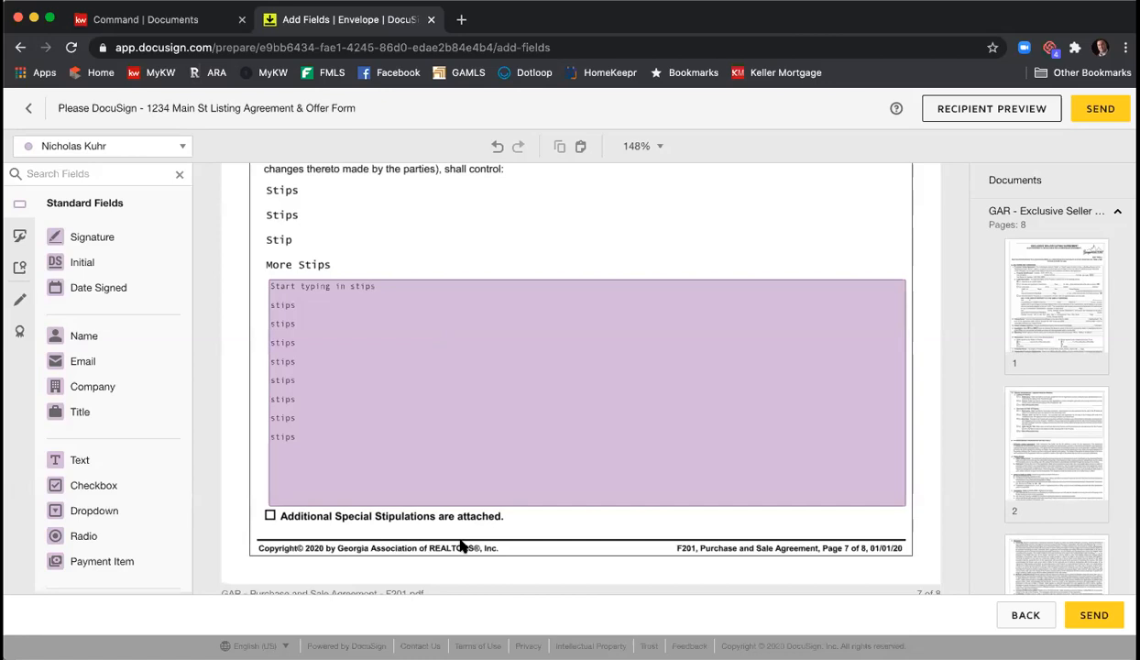
# - Make the stipulations field read-only instead of required
pyautogui.click(523, 385)
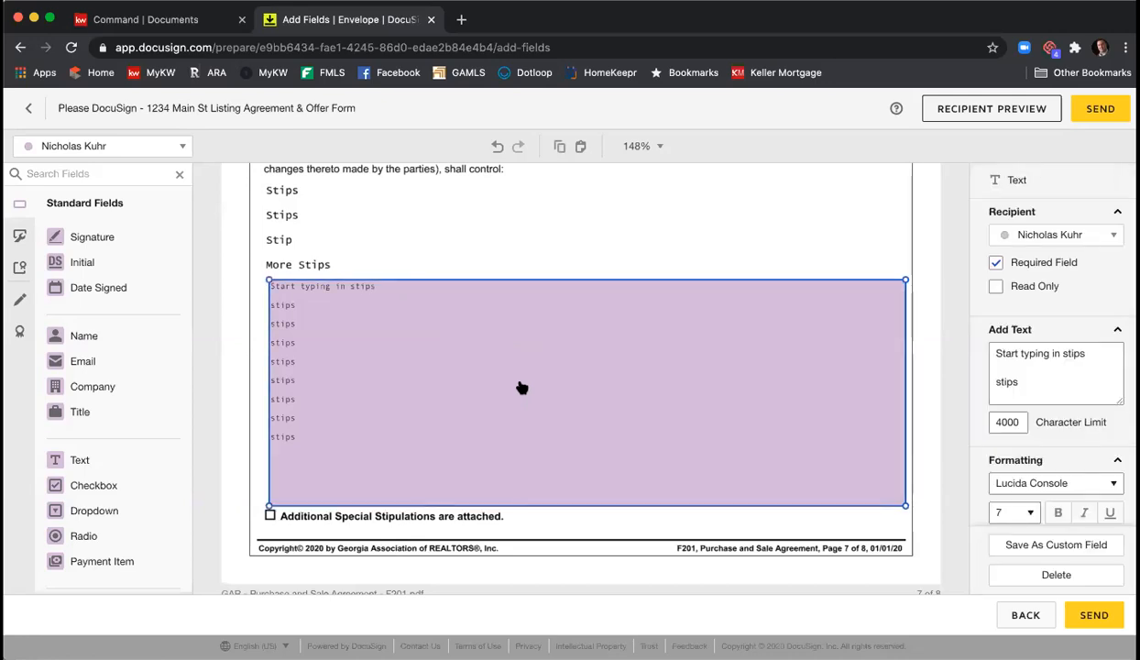
pyautogui.click(995, 263)
pyautogui.click(1007, 294)
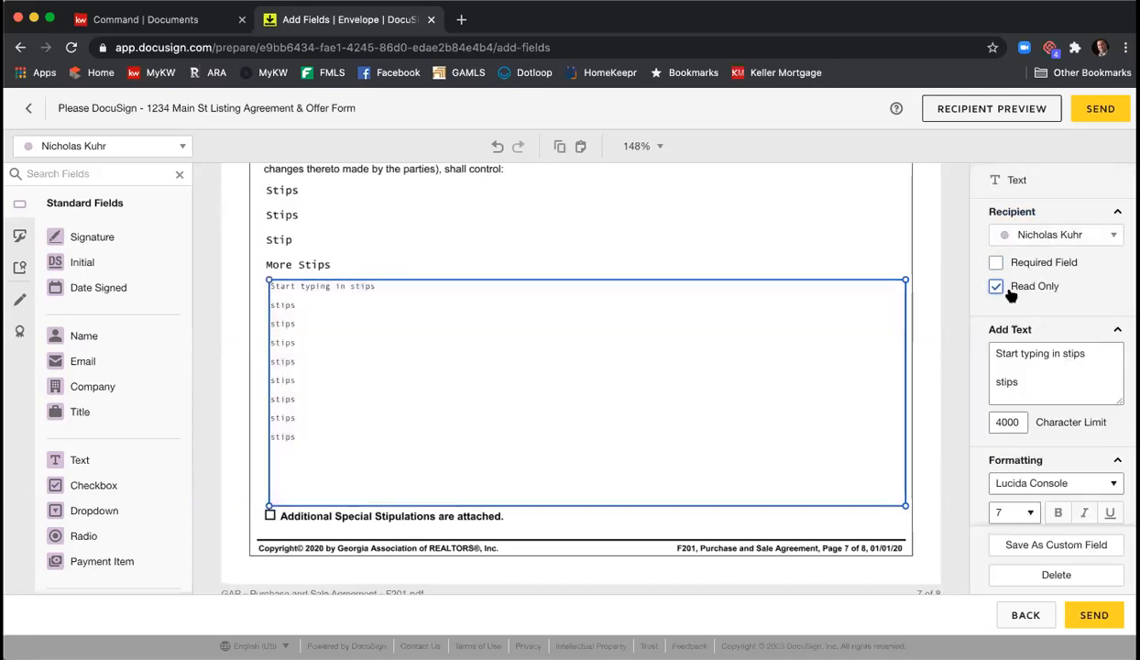
pyautogui.click(859, 239)
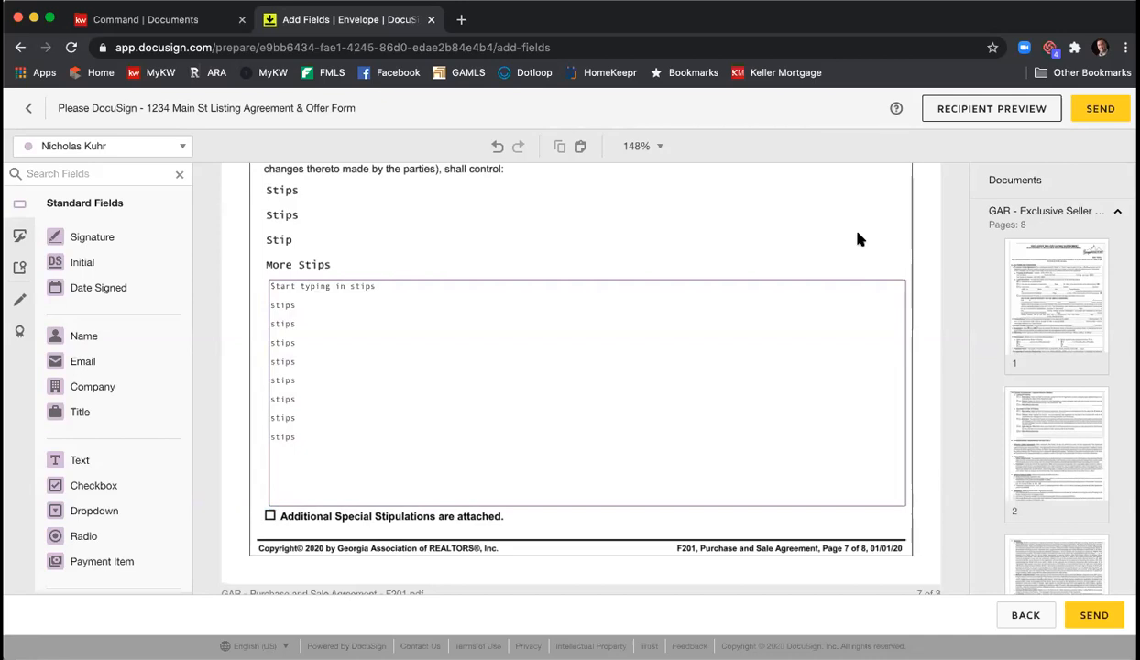
# - Draw a markup line across the first seller's e-mail address
pyautogui.scroll(-1, 867, 223)
pyautogui.scroll(-4, 869, 222)
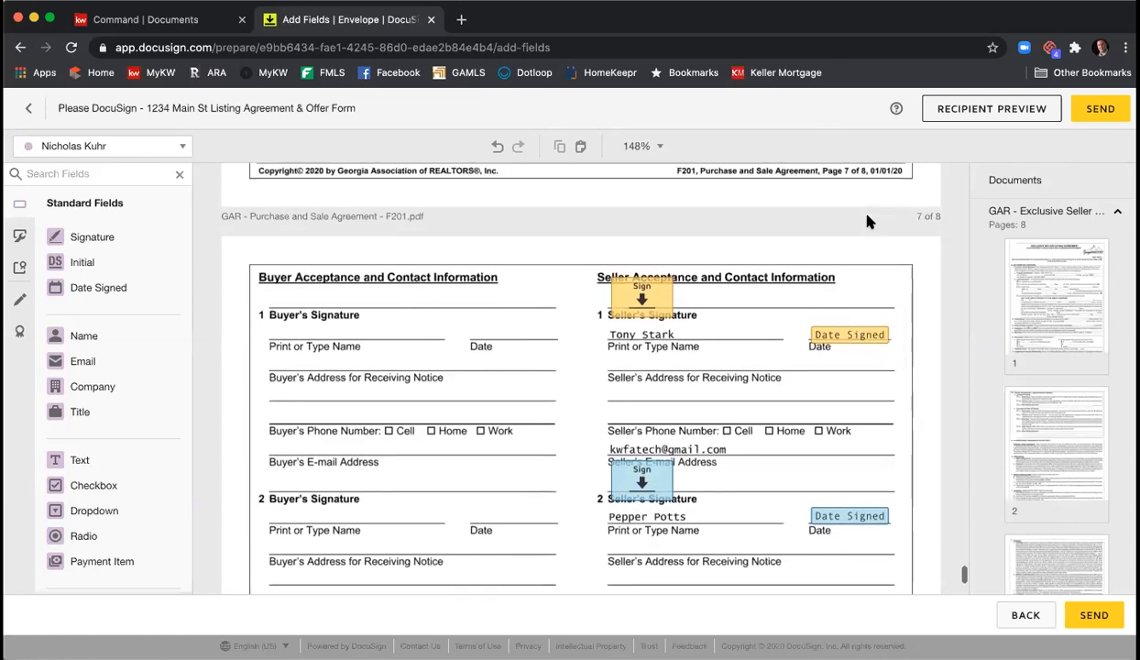
pyautogui.scroll(-1, 868, 222)
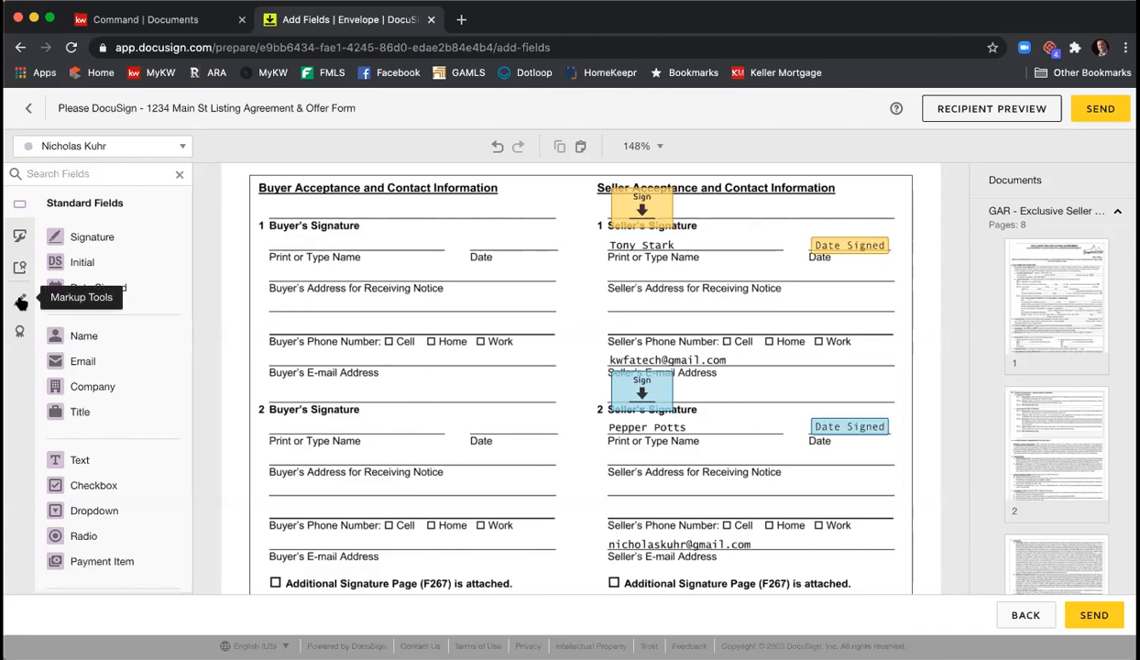
pyautogui.click(20, 302)
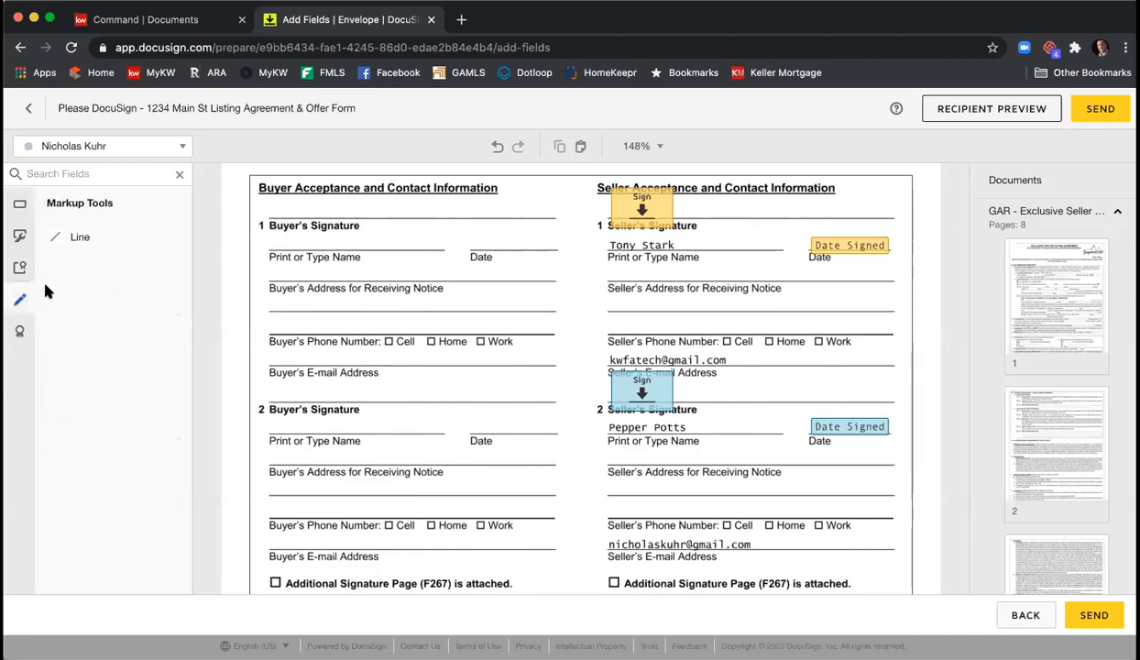
pyautogui.click(81, 240)
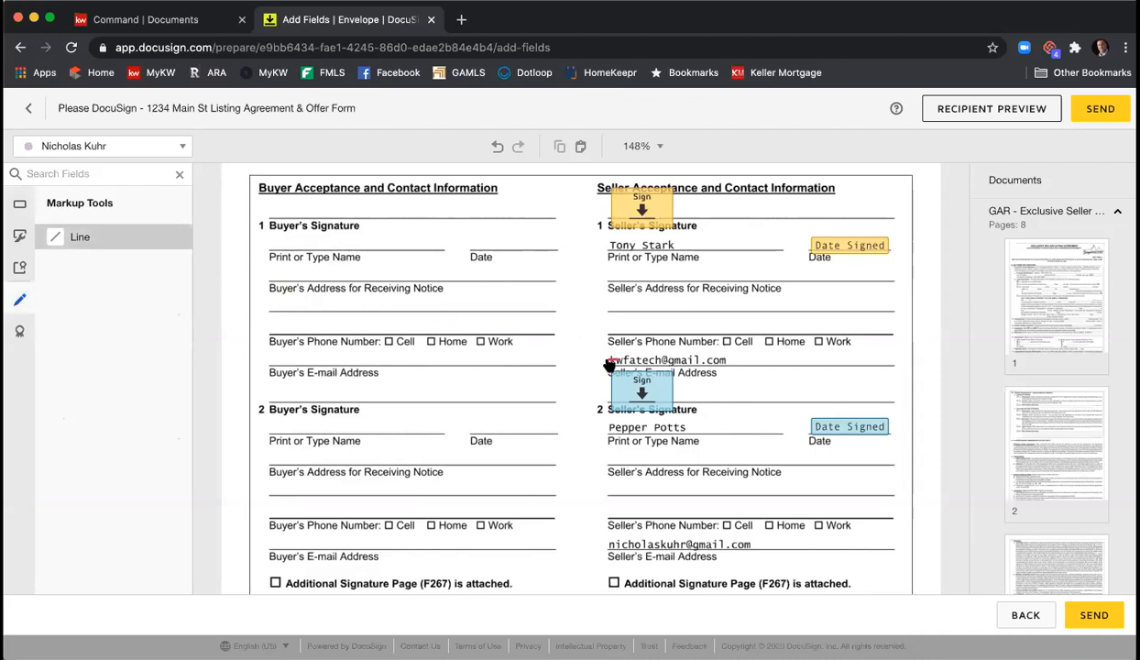
pyautogui.moveTo(609, 360); pyautogui.dragTo(733, 360)
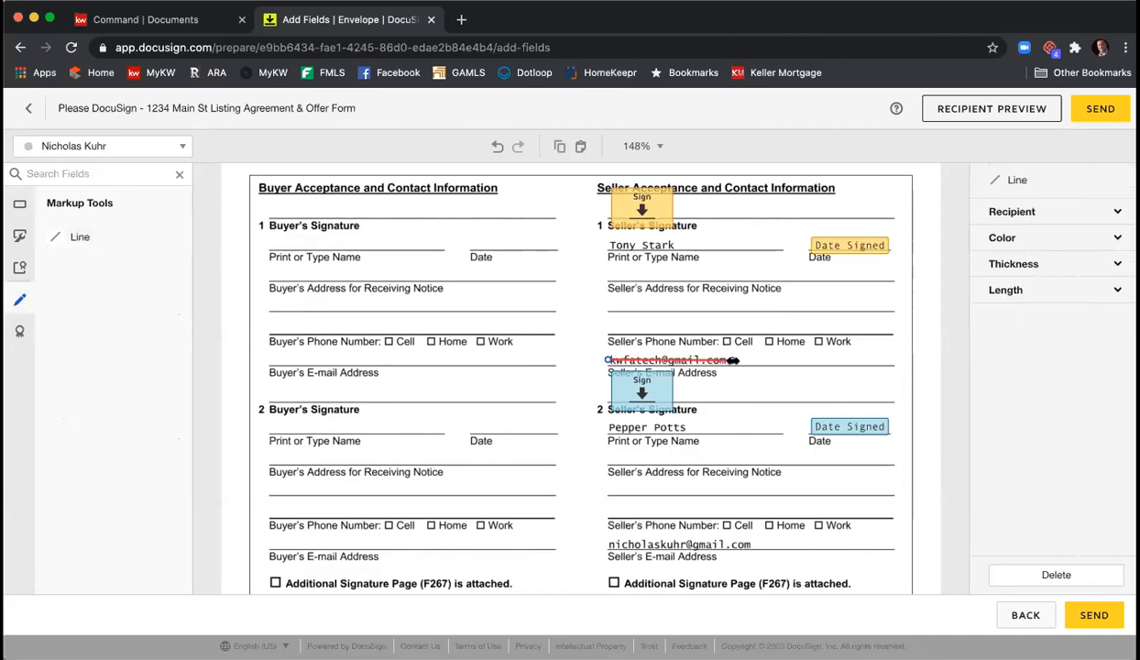
# - Make the markup line black with thickness 9
pyautogui.click(1047, 238)
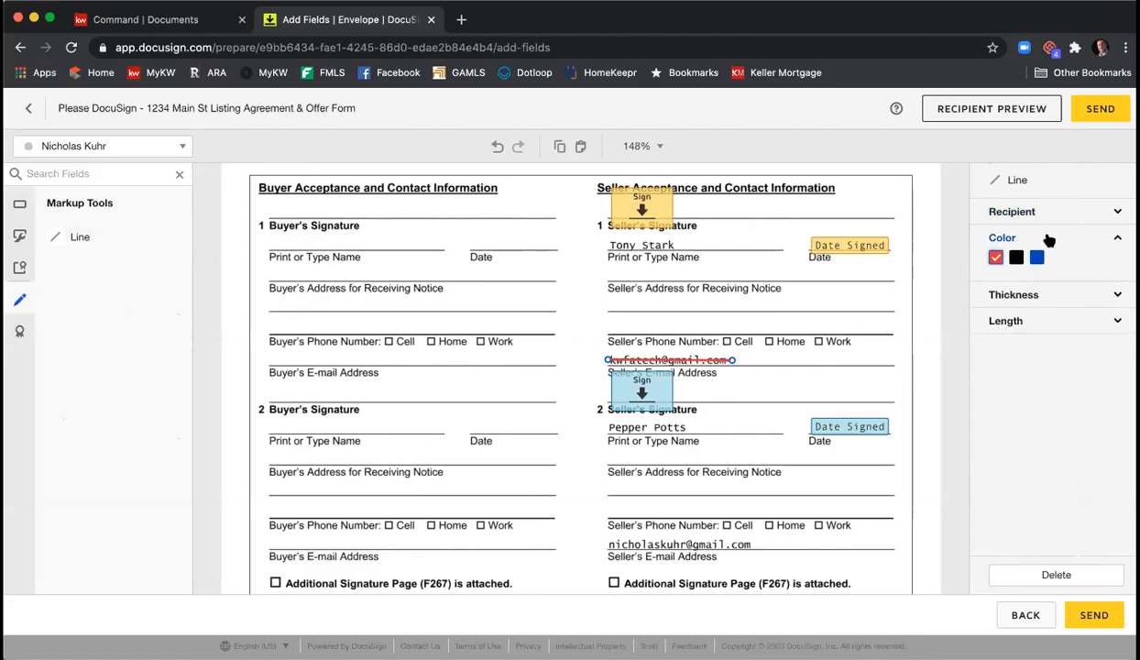
pyautogui.click(1017, 257)
pyautogui.click(1035, 295)
pyautogui.click(1016, 315)
pyautogui.click(1016, 315)
pyautogui.click(1016, 314)
pyautogui.click(1016, 314)
pyautogui.click(1015, 314)
pyautogui.click(1015, 314)
pyautogui.click(1016, 314)
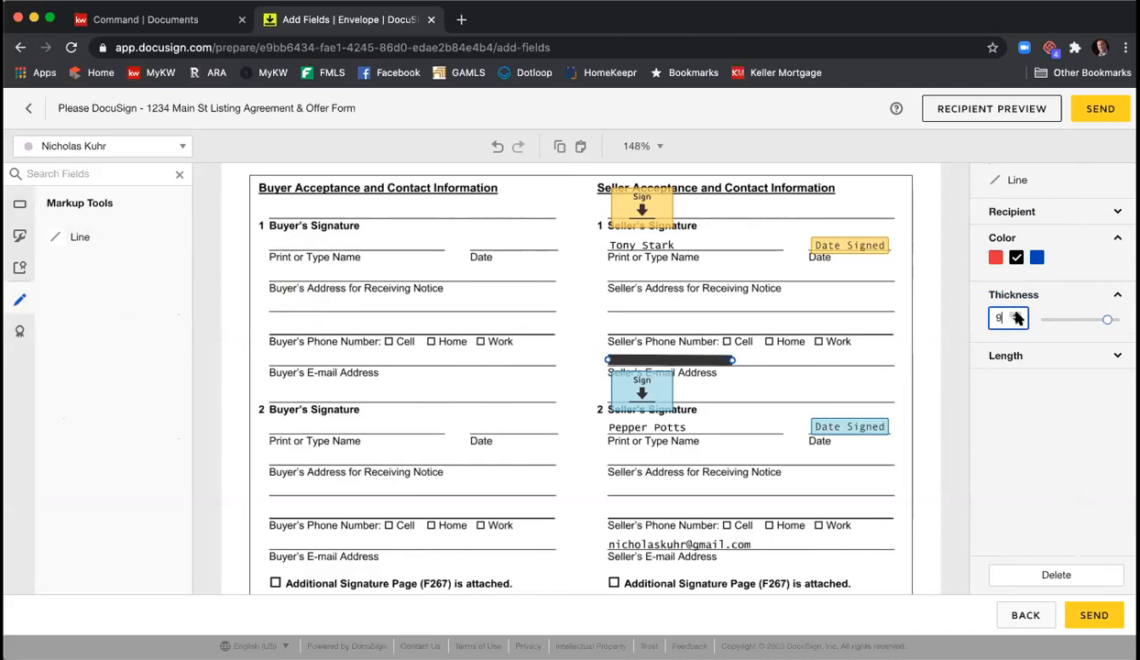
pyautogui.click(861, 351)
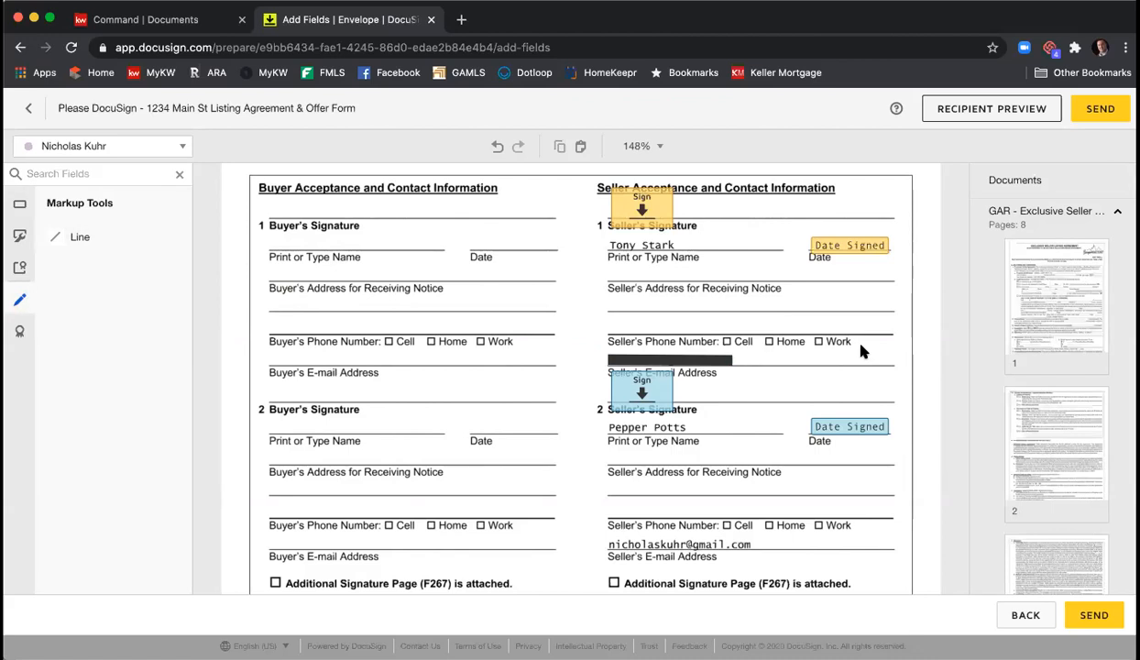
# - Copy the thick line and paste it over the second seller's e-mail address
pyautogui.rightClick(713, 362)
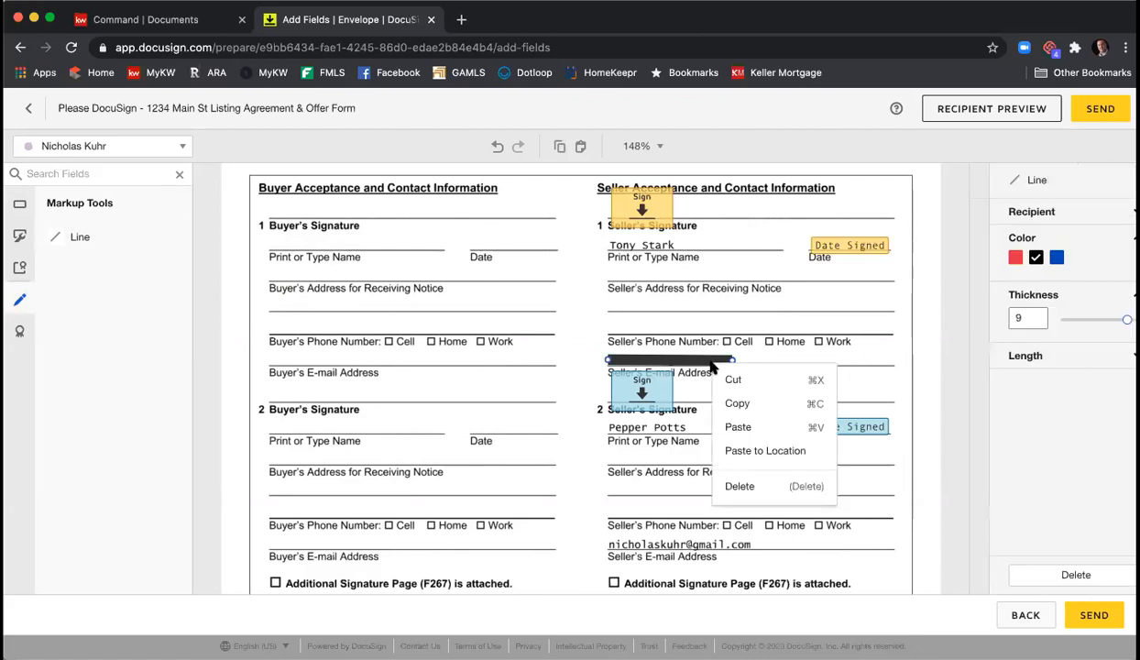
pyautogui.click(730, 403)
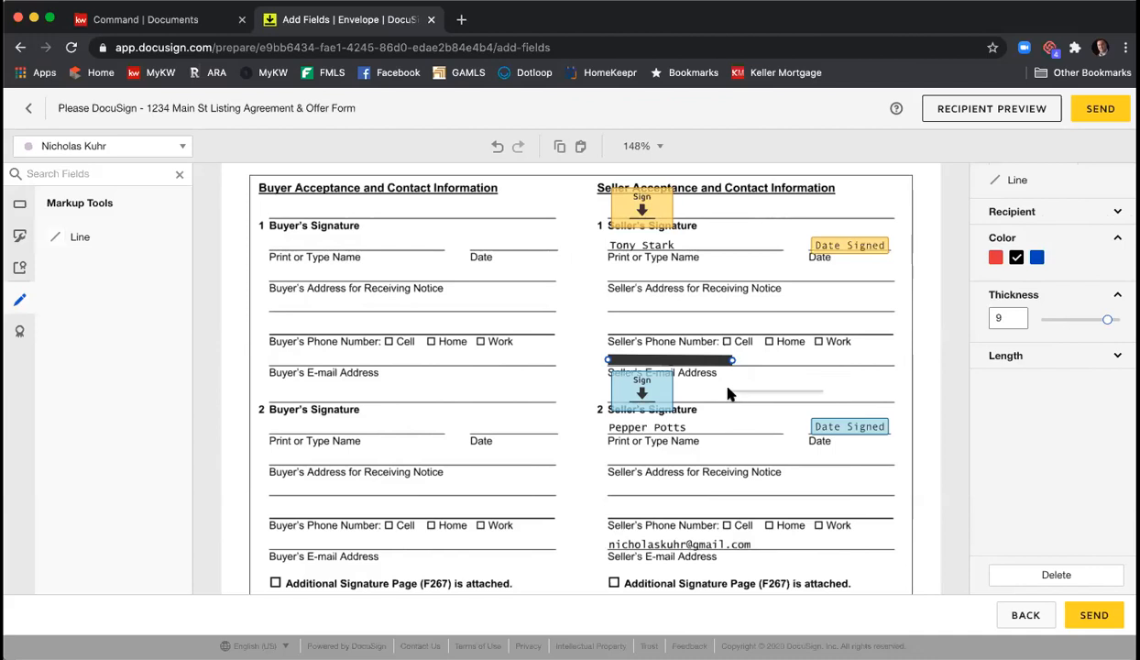
pyautogui.rightClick(730, 396)
pyautogui.click(759, 512)
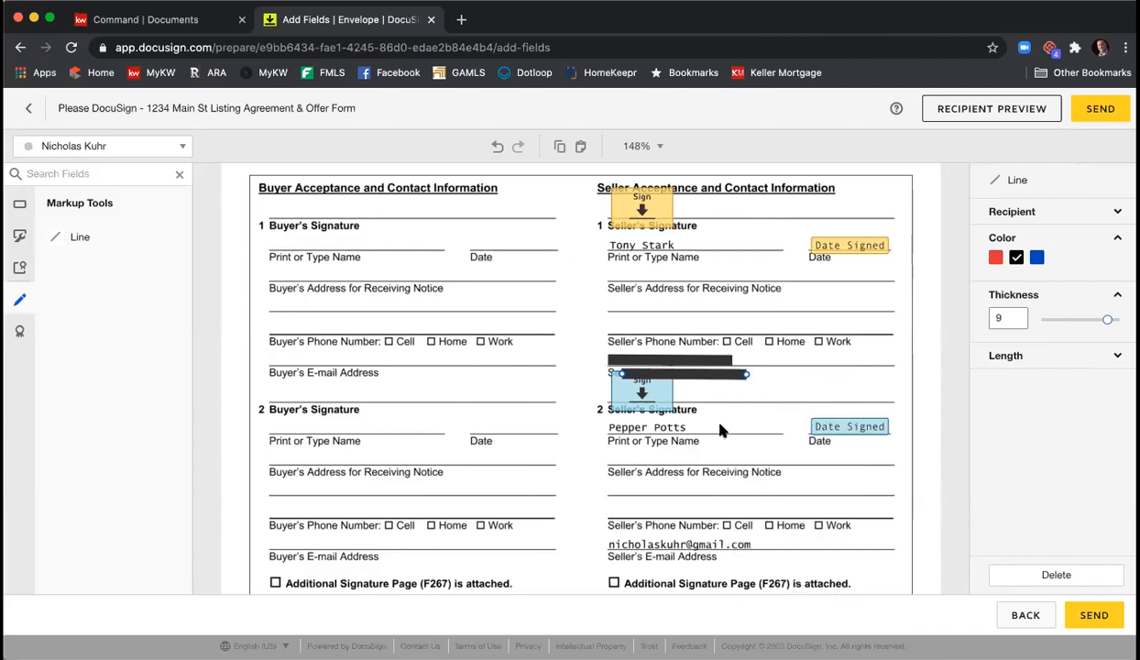
pyautogui.moveTo(691, 374); pyautogui.dragTo(757, 544)
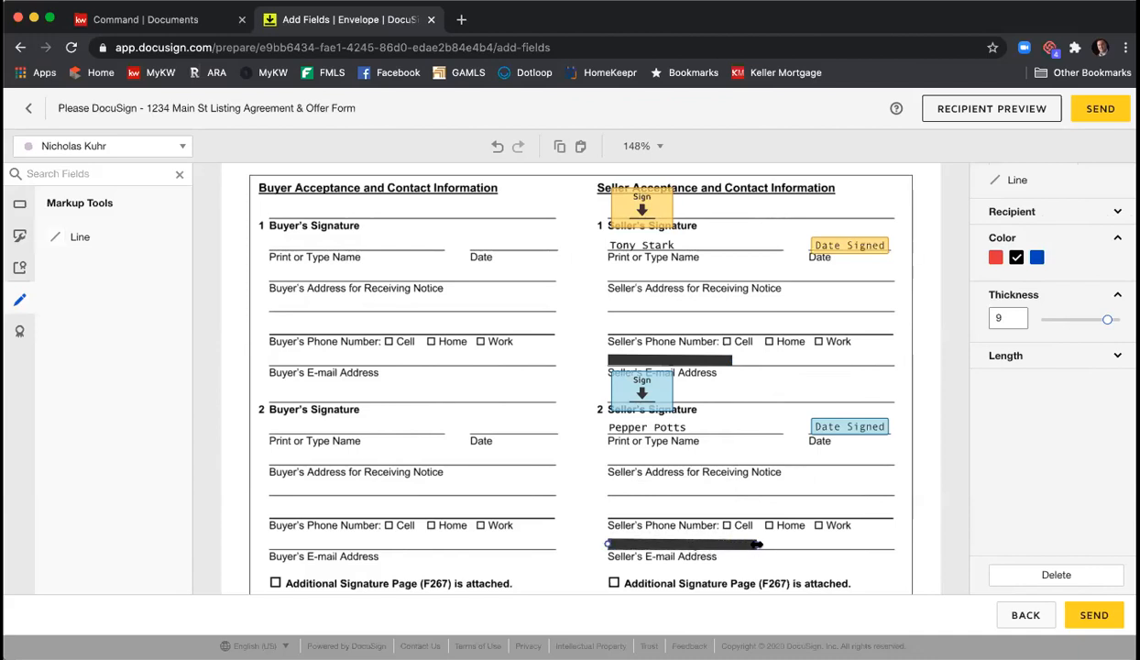
pyautogui.click(847, 530)
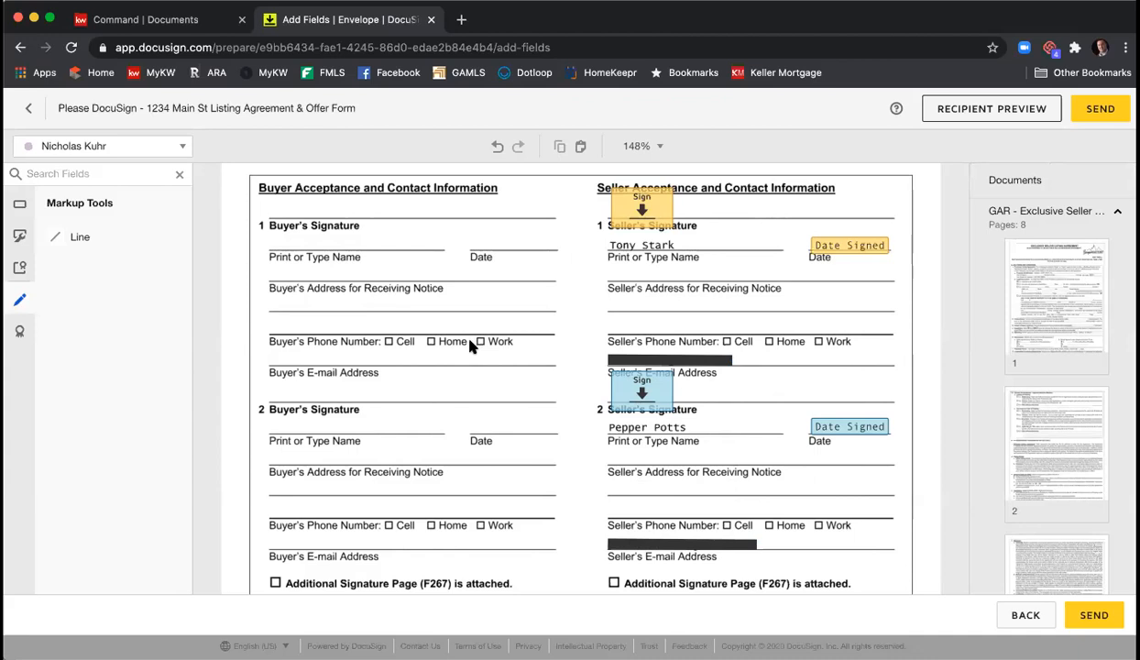
# - Scroll to the bottom of page 8 to show the broker contact details and Binding Agreement Date
pyautogui.scroll(-3, 562, 319)
pyautogui.scroll(-3, 562, 319)
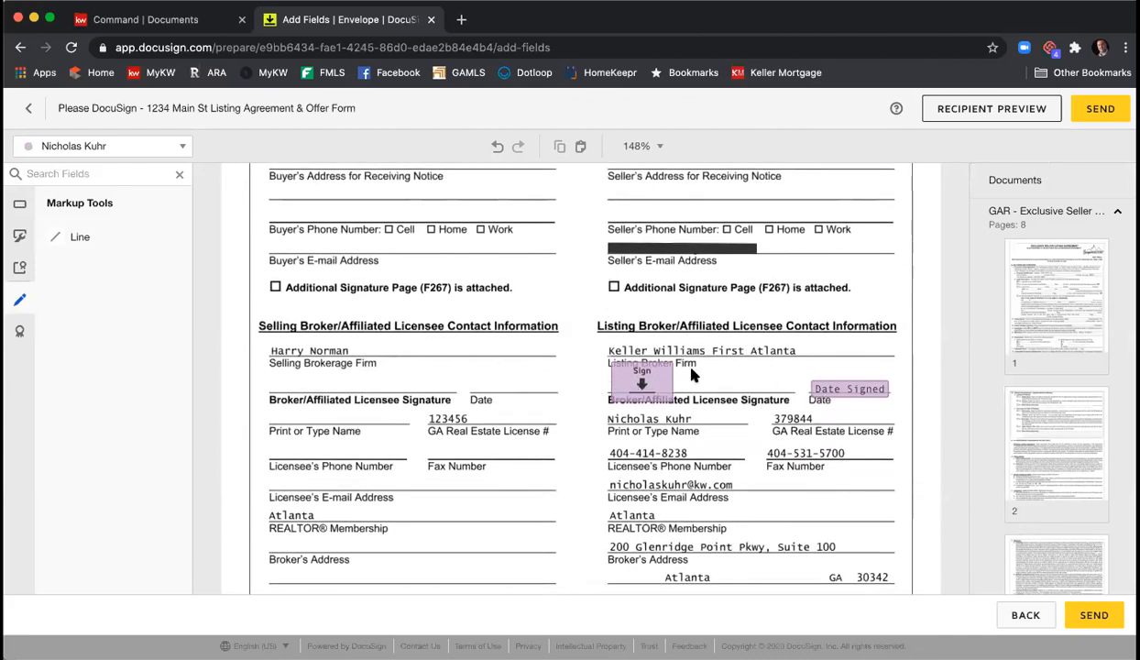
pyautogui.scroll(-4, 696, 374)
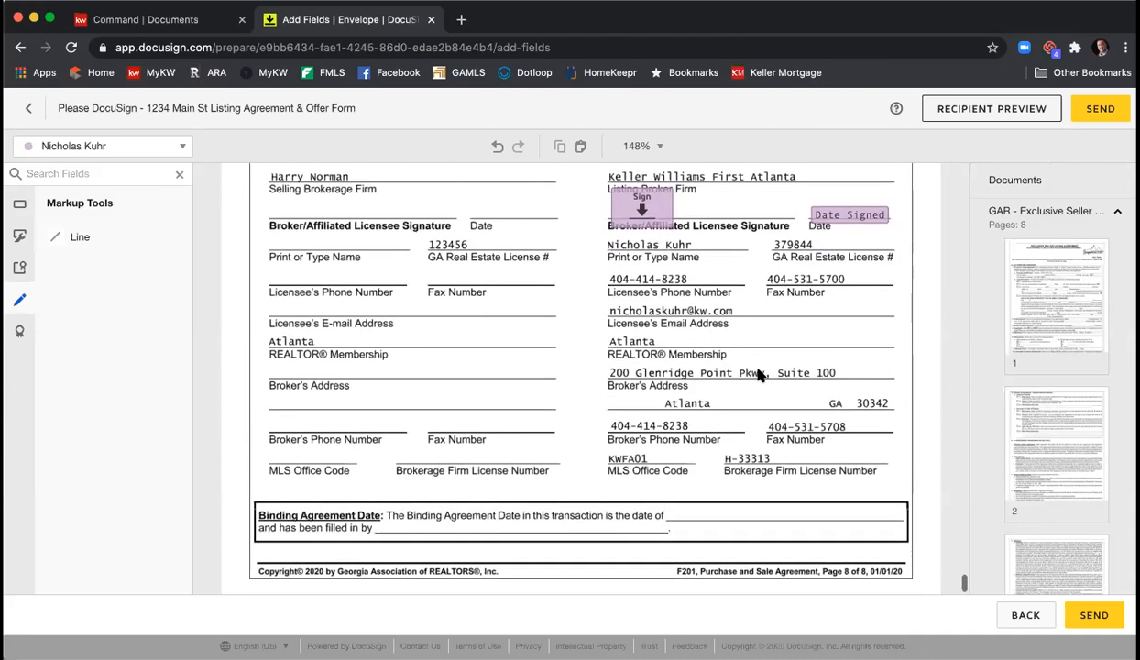
pyautogui.scroll(-1, 758, 375)
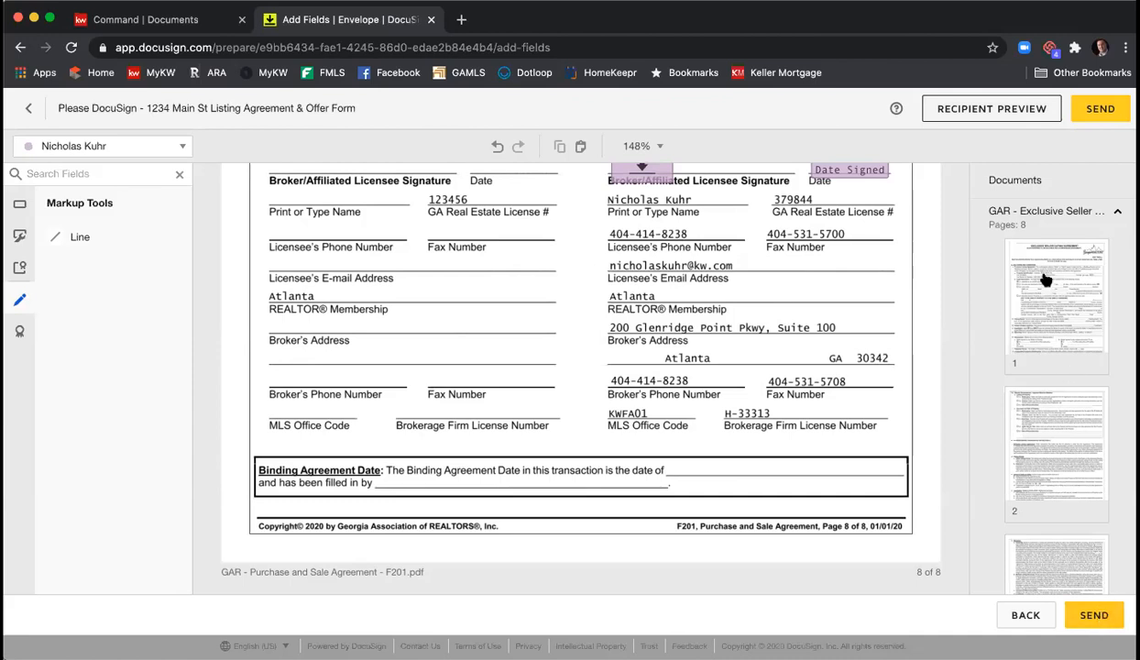
# - Preview the envelope as the first seller, switching to tablet and then mobile layout
pyautogui.click(977, 114)
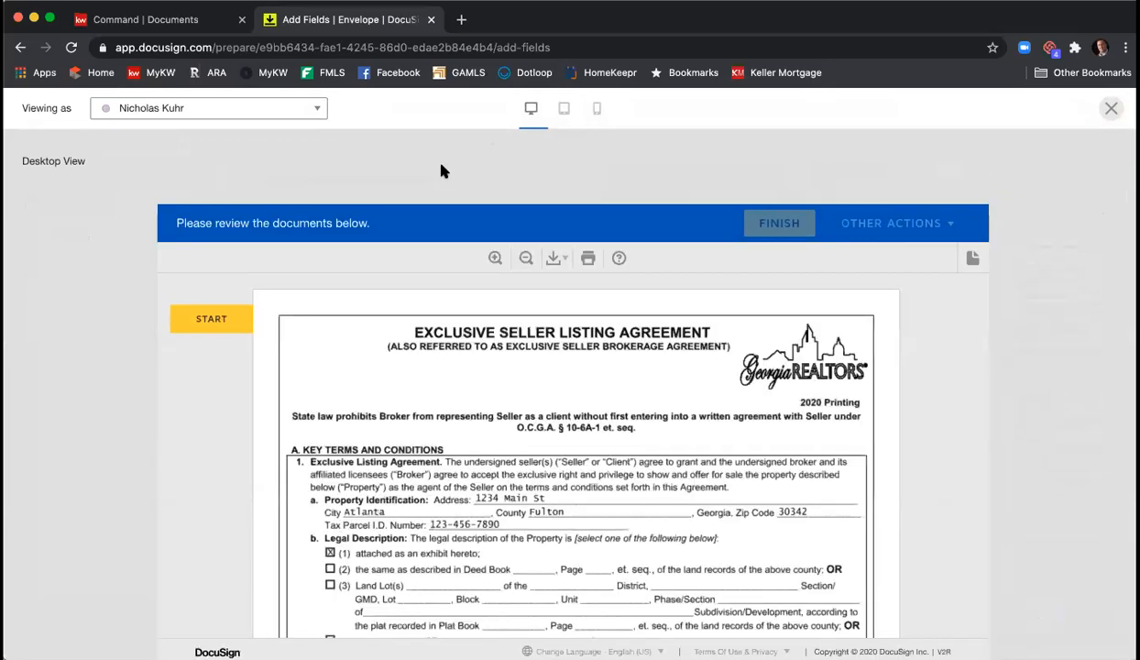
pyautogui.click(317, 111)
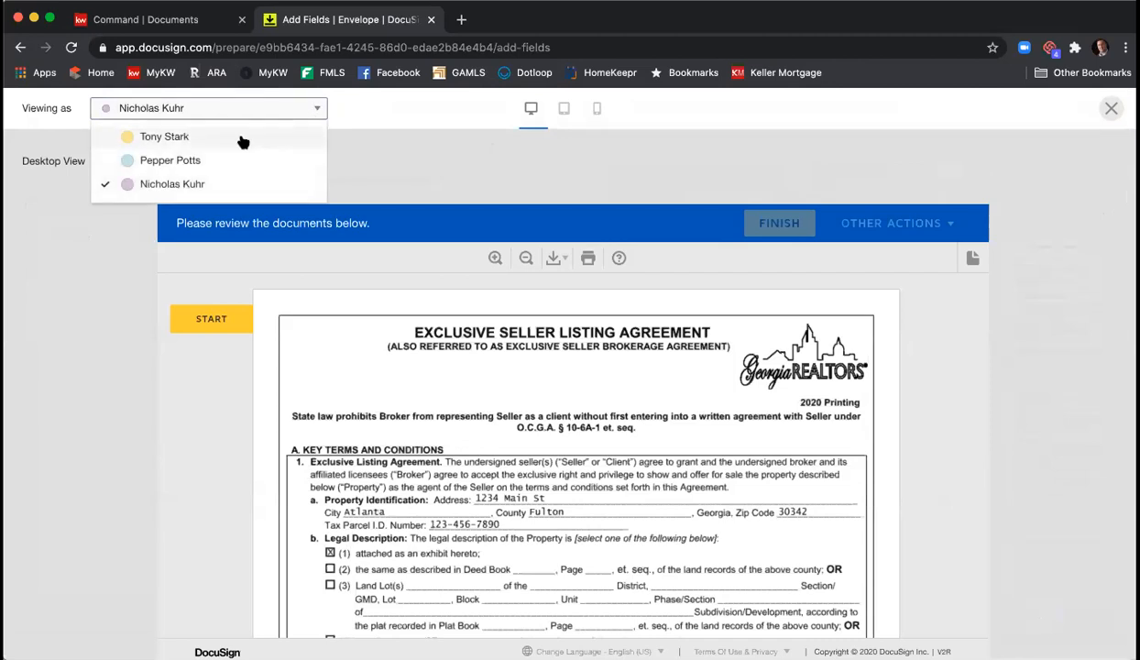
pyautogui.click(164, 136)
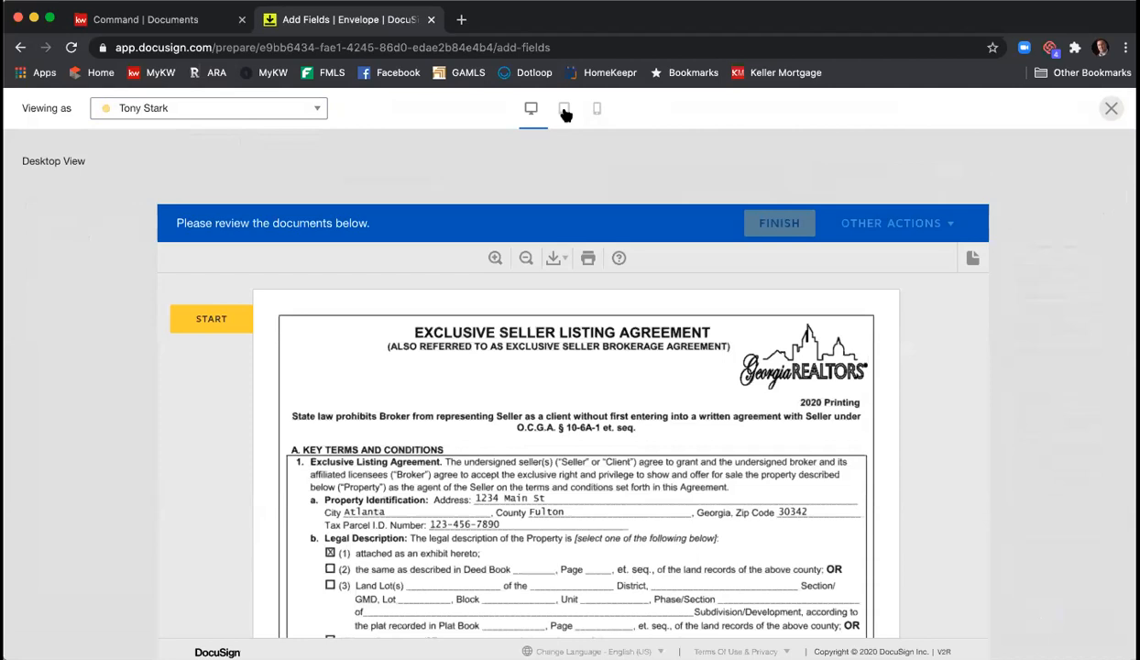
pyautogui.click(565, 110)
pyautogui.click(597, 110)
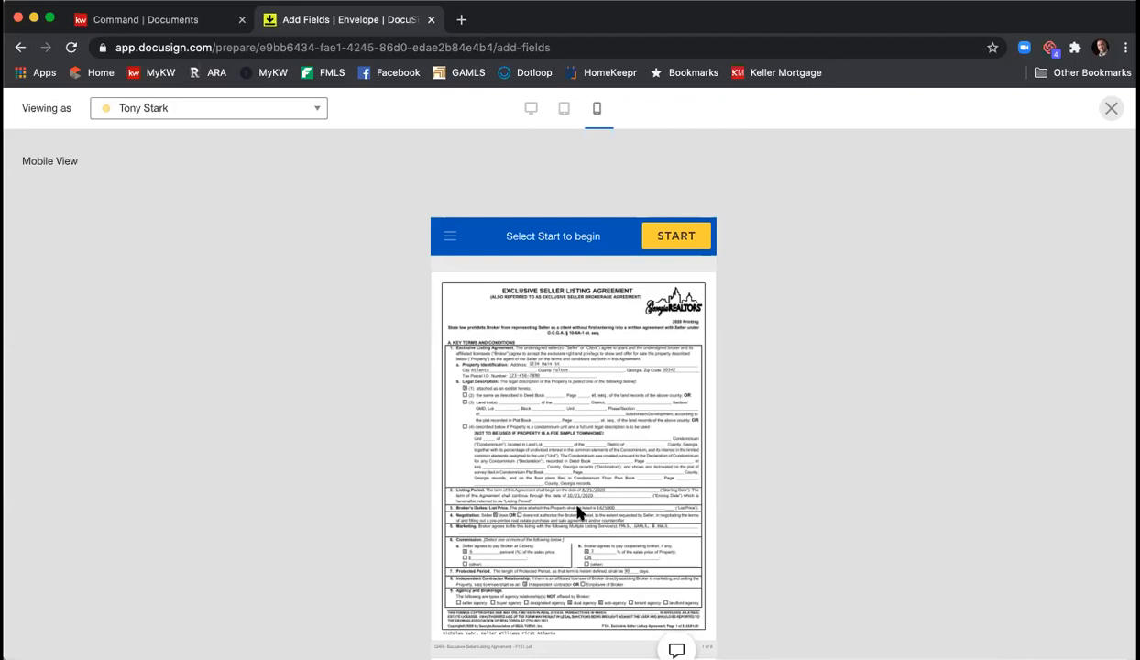
# - Start the guided signing in the preview, enter 1 in the first field, then close the preview
pyautogui.scroll(-1, 667, 338)
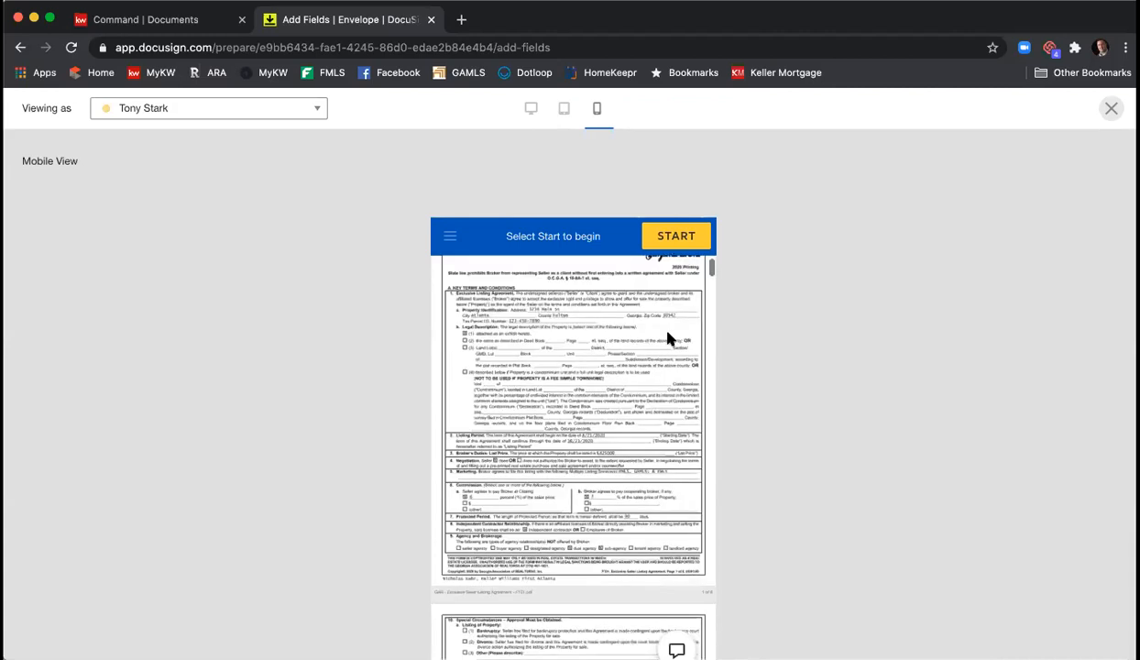
pyautogui.scroll(-1, 667, 338)
pyautogui.click(680, 246)
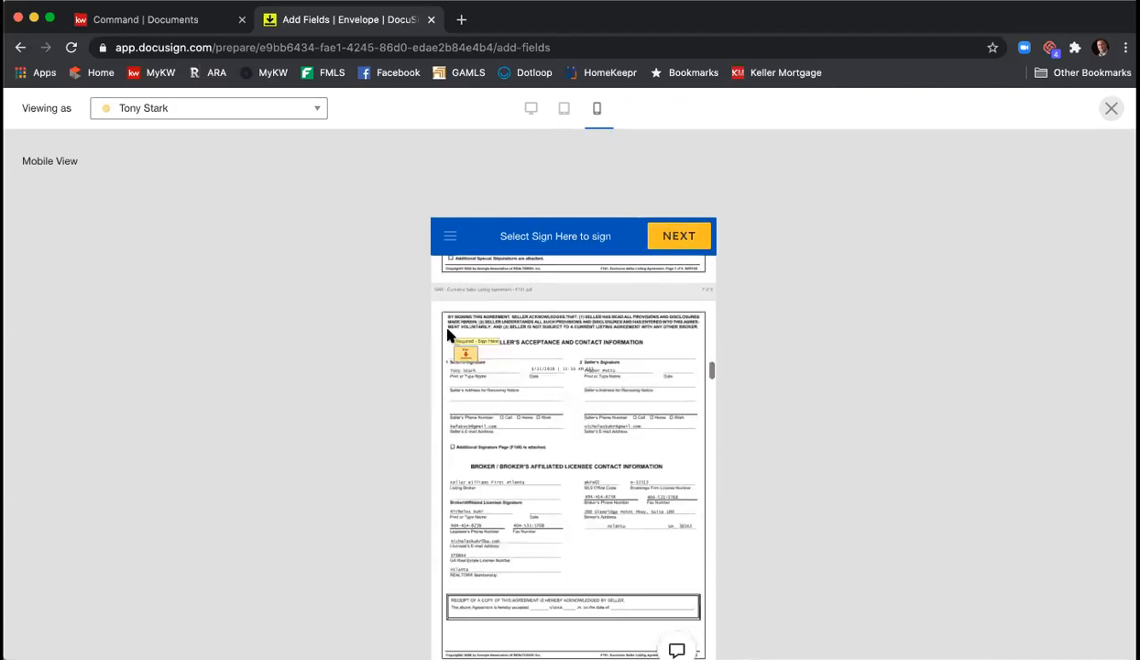
pyautogui.click(462, 350)
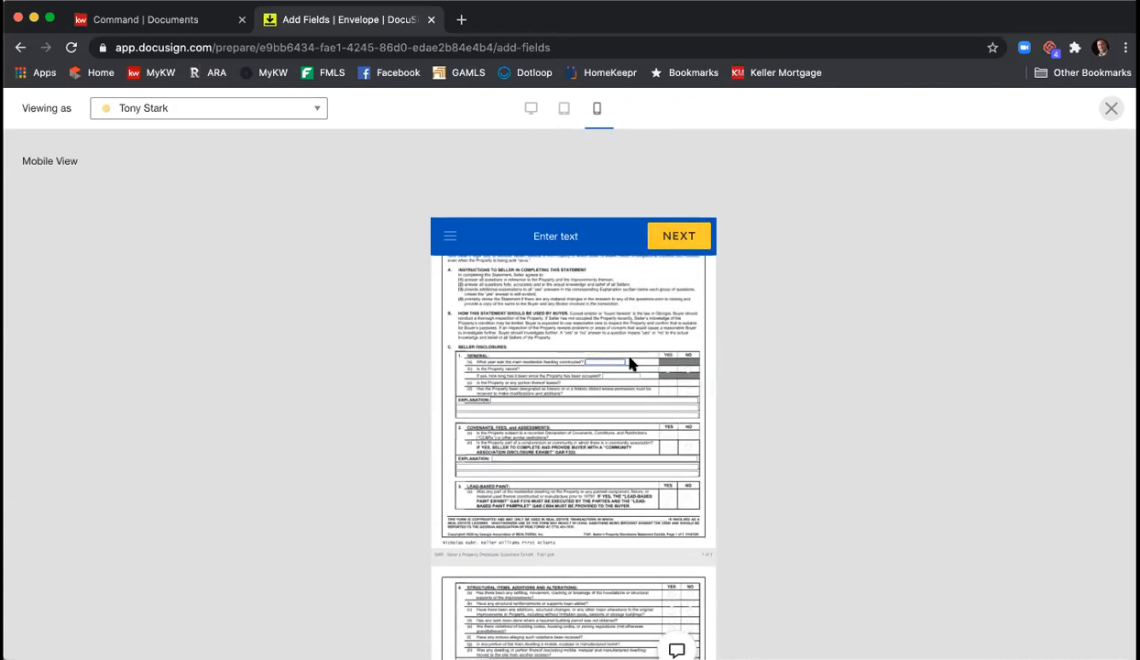
pyautogui.write('1')
pyautogui.click(680, 249)
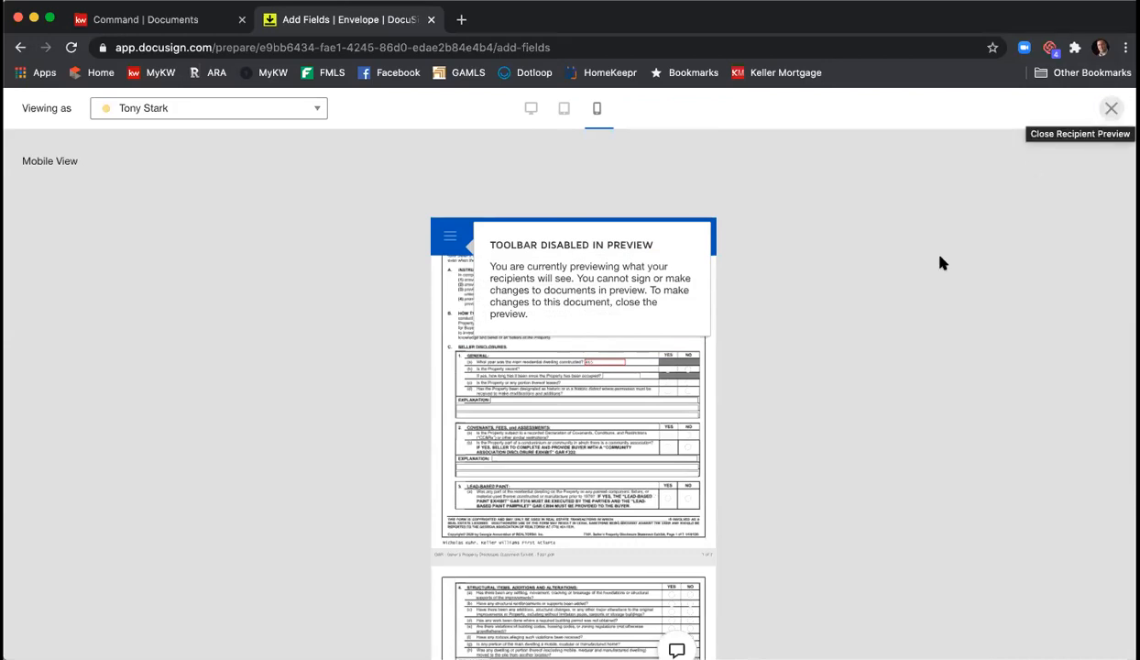
pyautogui.click(1109, 110)
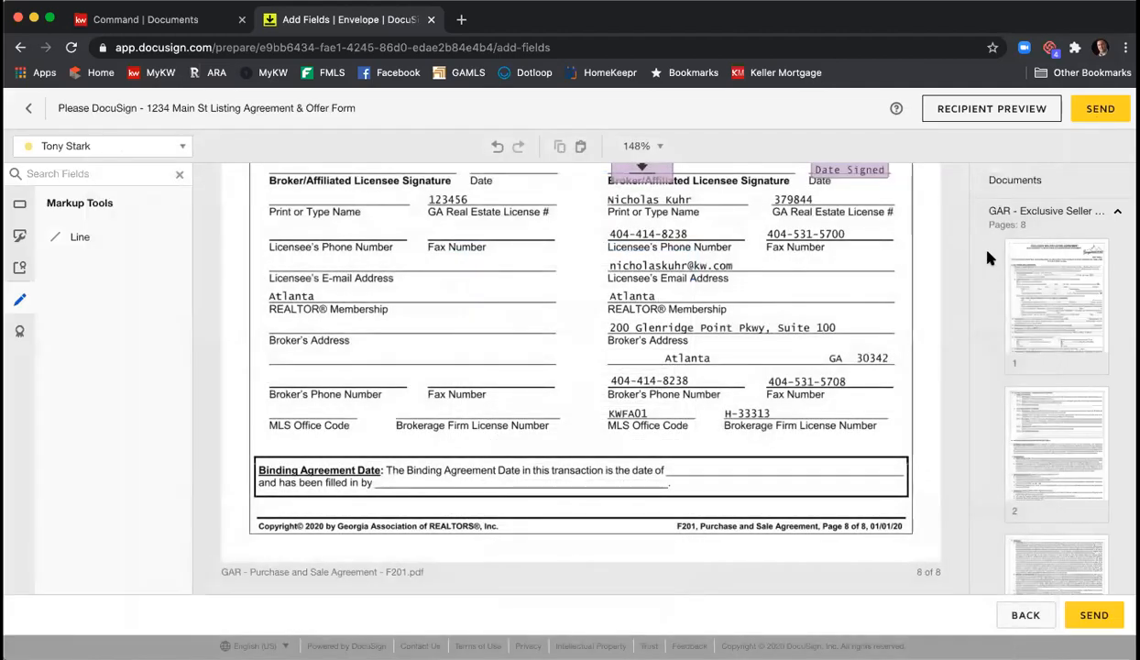
# - Send the 1234 Main St ELA & PSA envelope to its recipients
pyautogui.click(1100, 112)
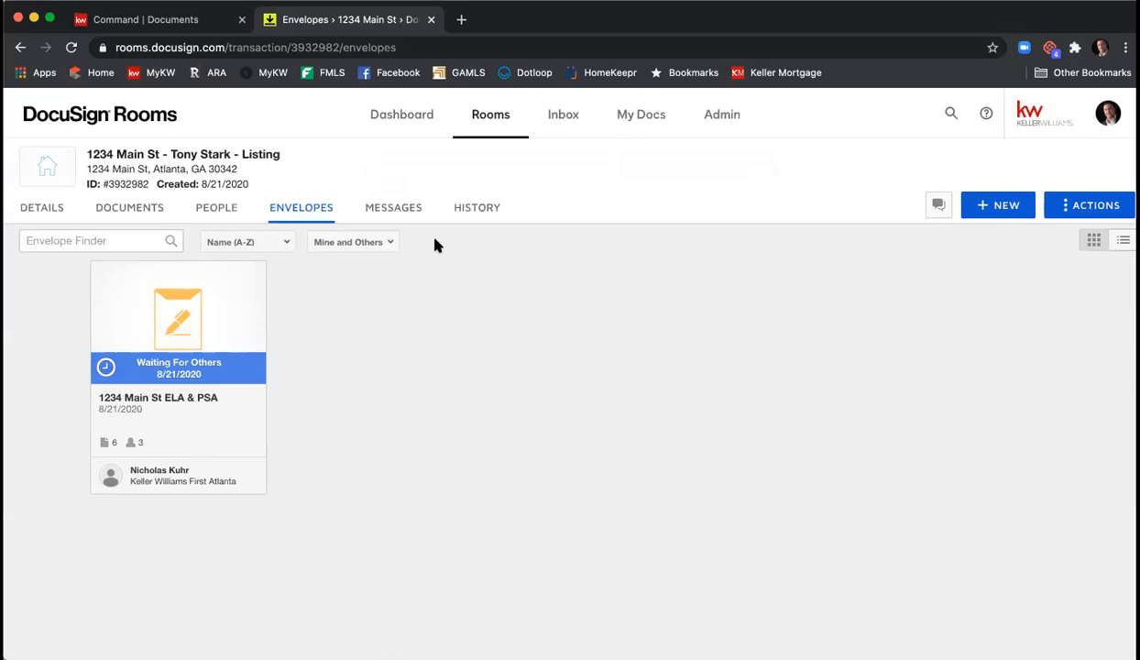
# - Load Gmail in a new tab and switch to the seller's test mailbox
pyautogui.click(461, 20)
pyautogui.write('gmail.com')
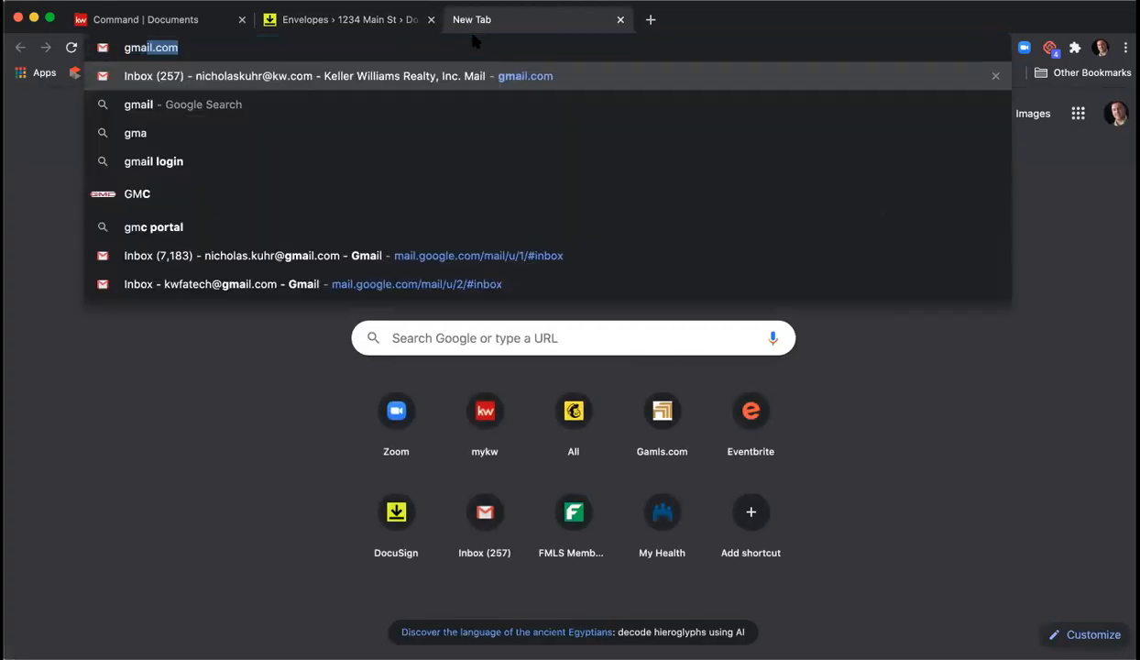
pyautogui.press('Return')
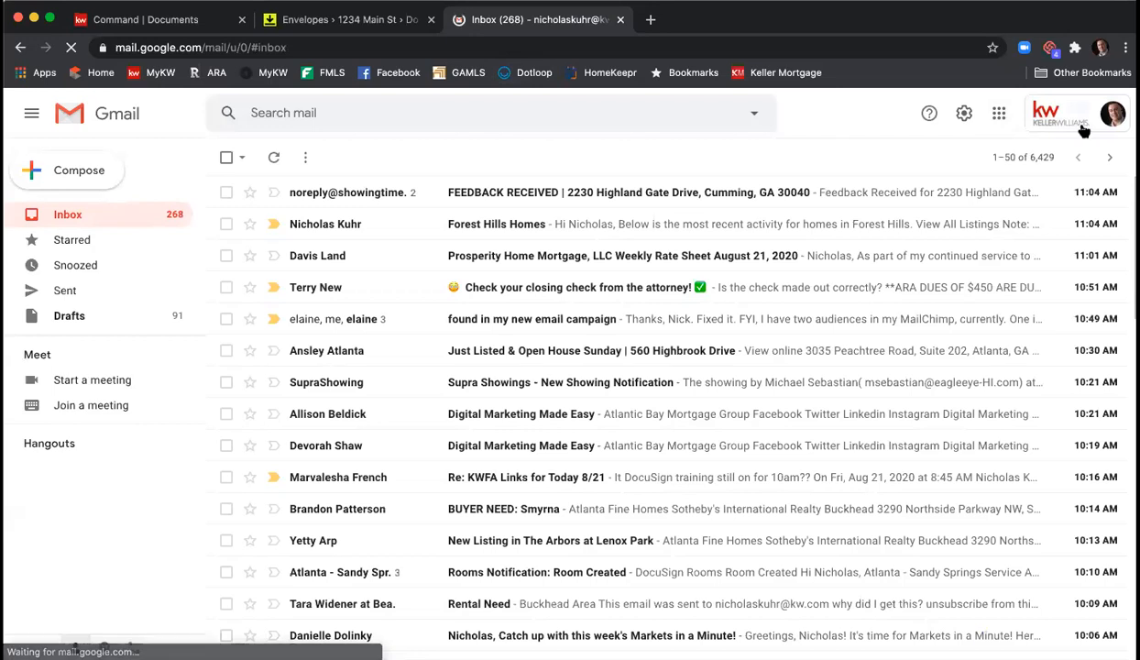
pyautogui.click(1113, 114)
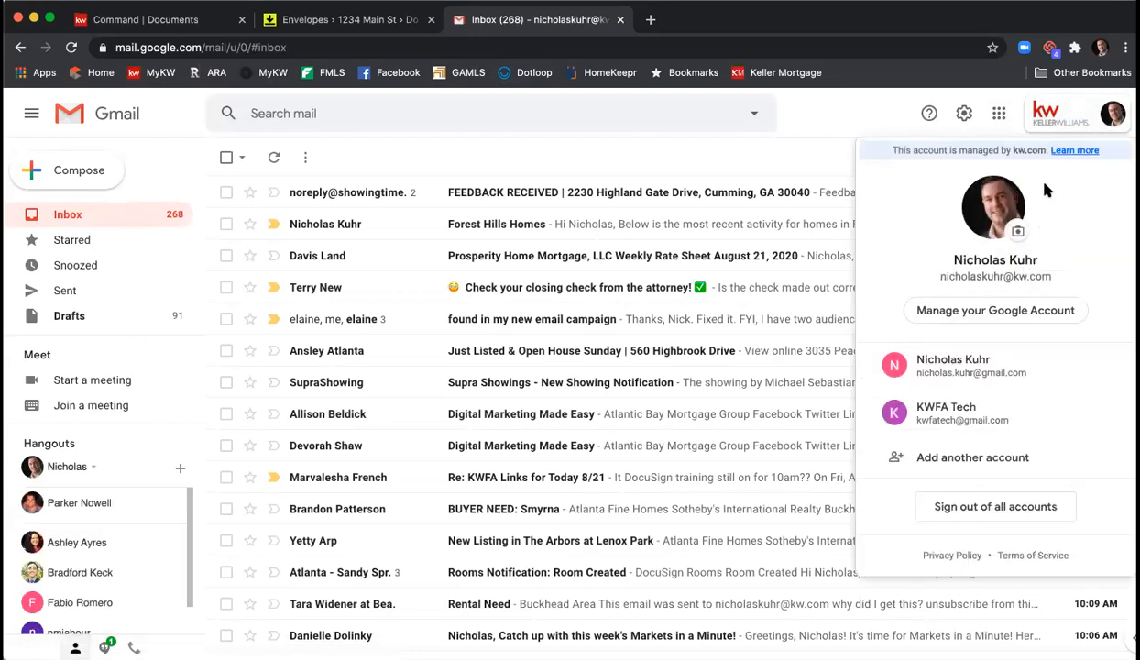
pyautogui.click(1014, 406)
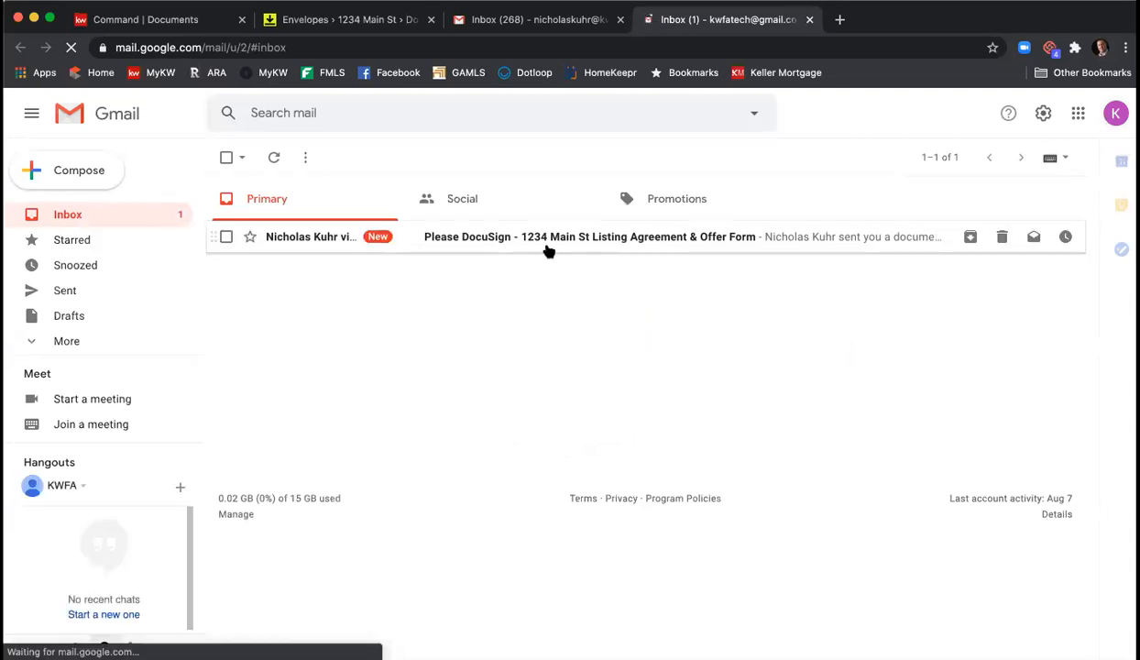
# - Open the 'Please DocuSign - 1234 Main St Listing Agreement & Offer Form' email and read through it
pyautogui.click(620, 238)
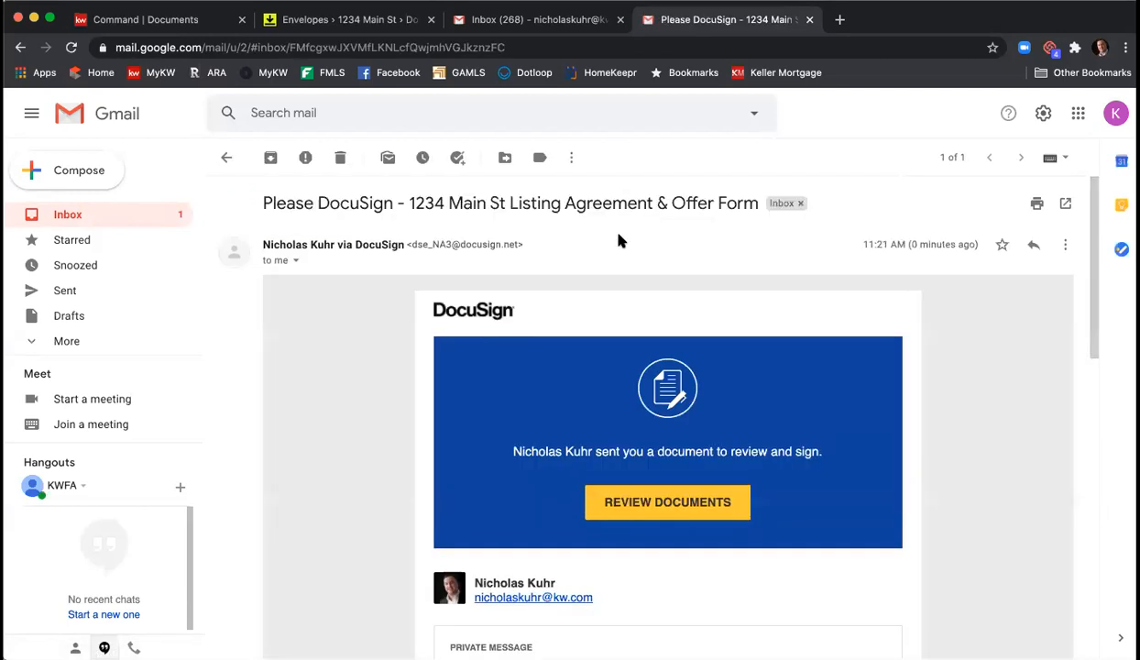
pyautogui.scroll(-3, 618, 242)
pyautogui.scroll(-2, 564, 255)
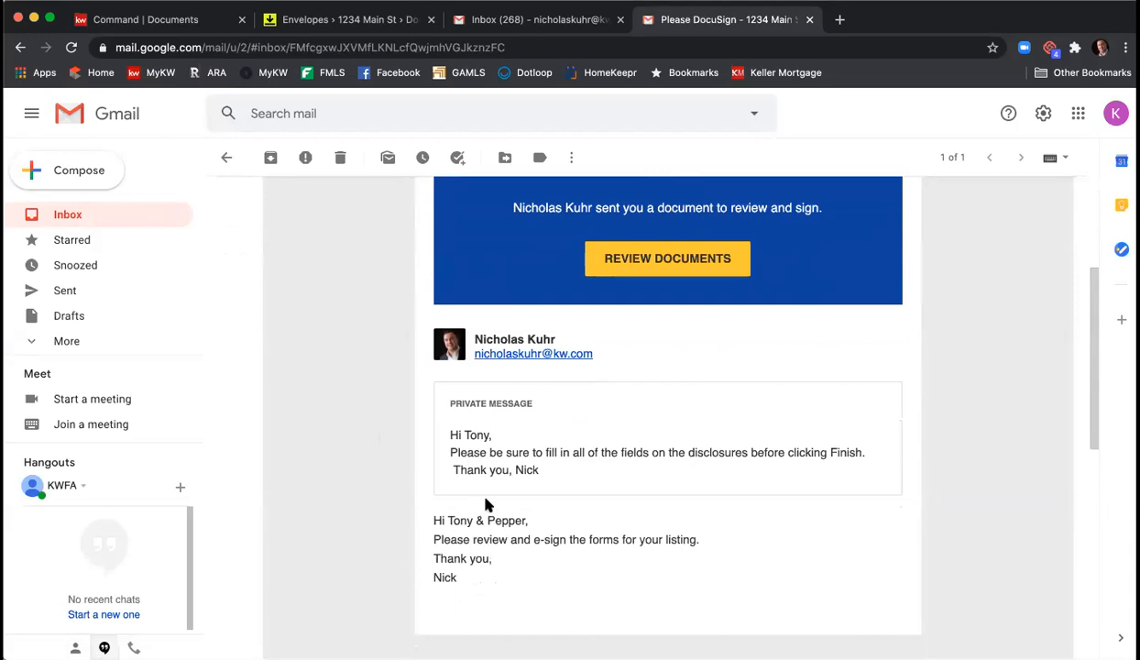
pyautogui.scroll(3, 563, 484)
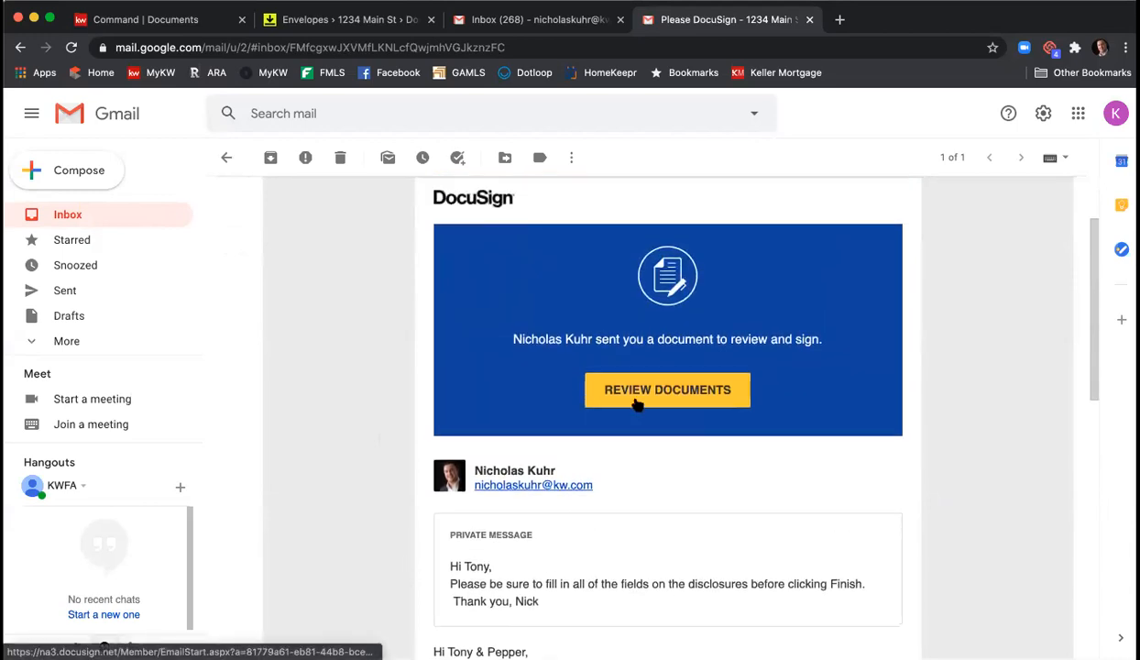
# - Open the documents, accept the electronic records consent, and adopt the seller's signature at the first signature spot
pyautogui.click(637, 390)
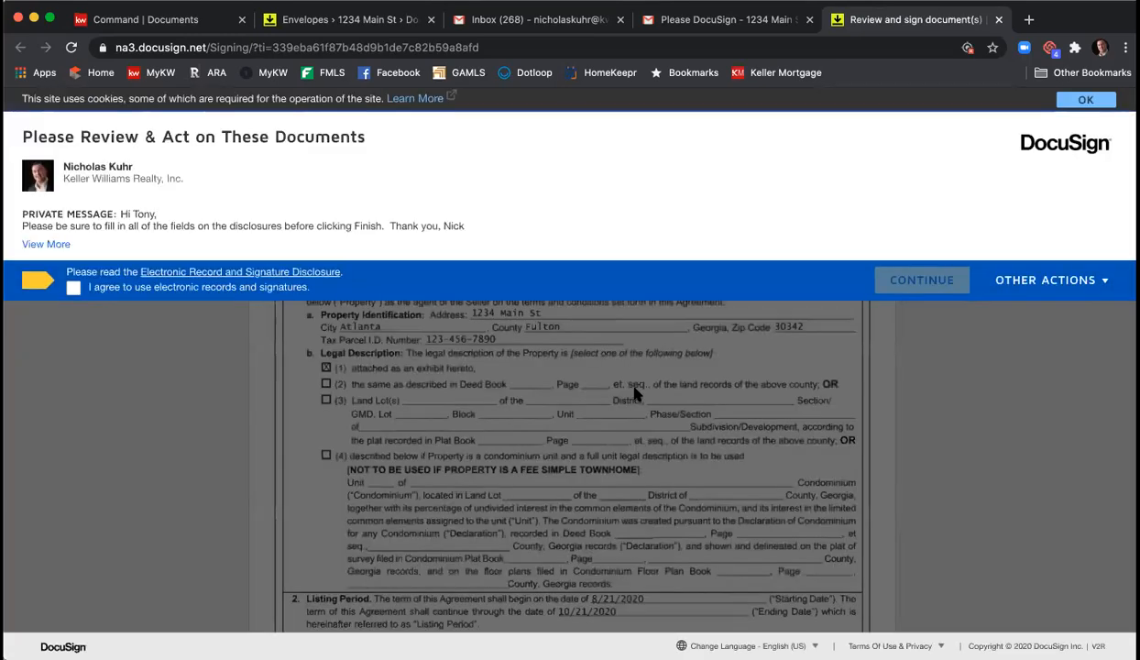
pyautogui.click(75, 289)
pyautogui.click(924, 282)
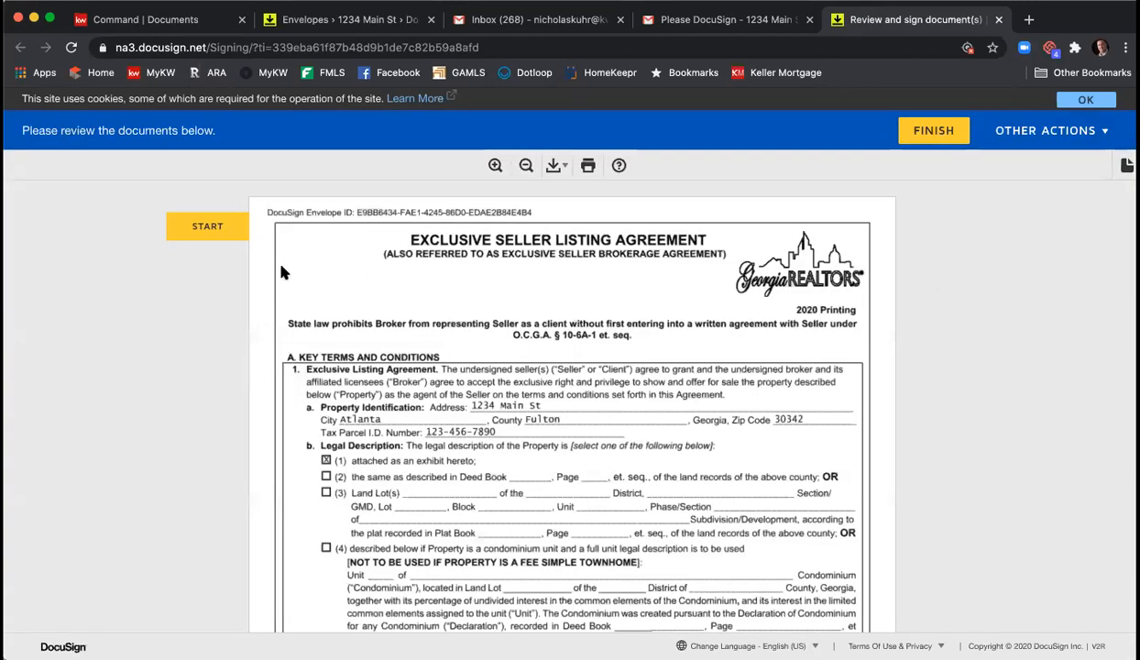
pyautogui.click(194, 225)
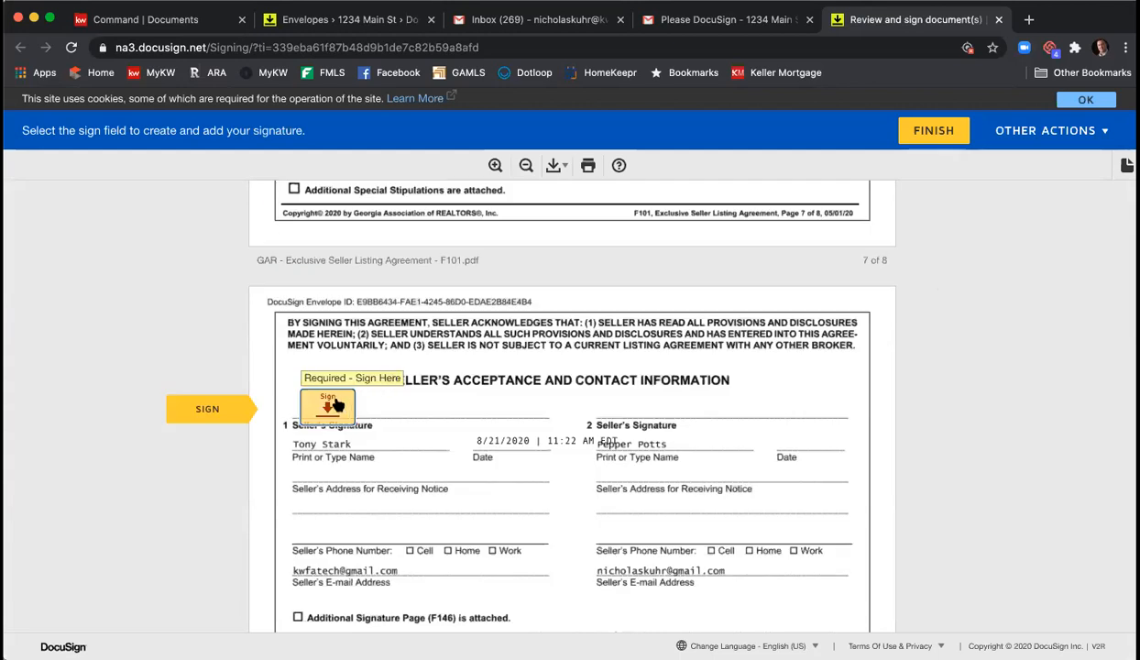
pyautogui.click(329, 404)
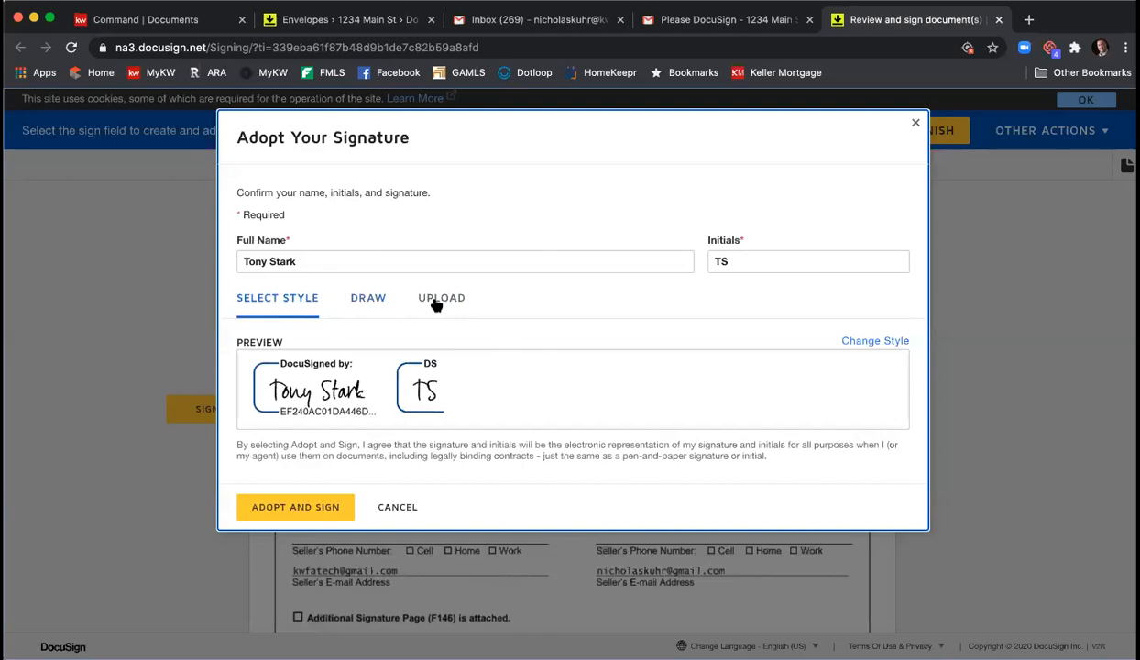
pyautogui.click(292, 506)
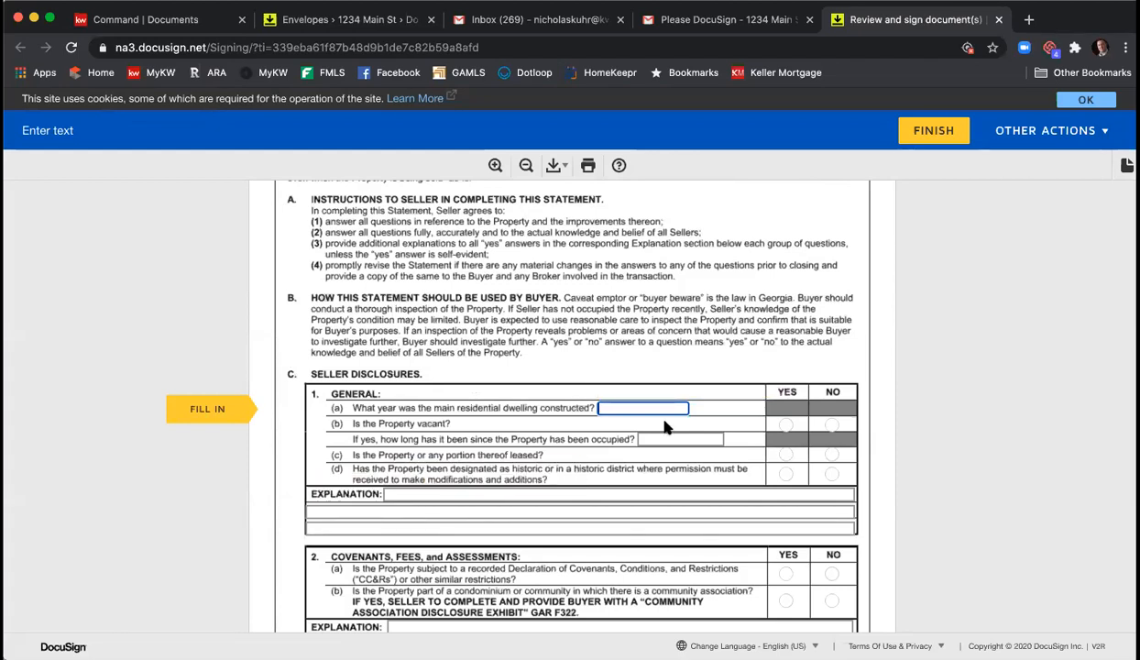
# - Enter 2001, then answer vacant Yes, leased No, historic Yes, covenants Yes, community association No
pyautogui.write('2001')
pyautogui.click(786, 425)
pyautogui.click(832, 453)
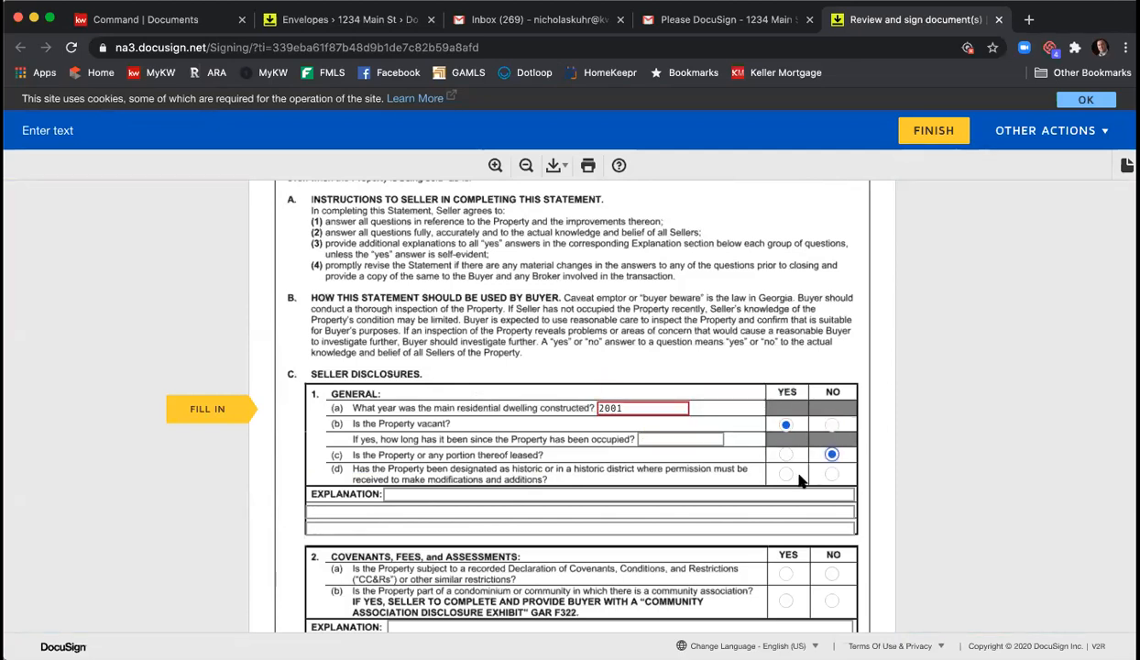
pyautogui.click(786, 475)
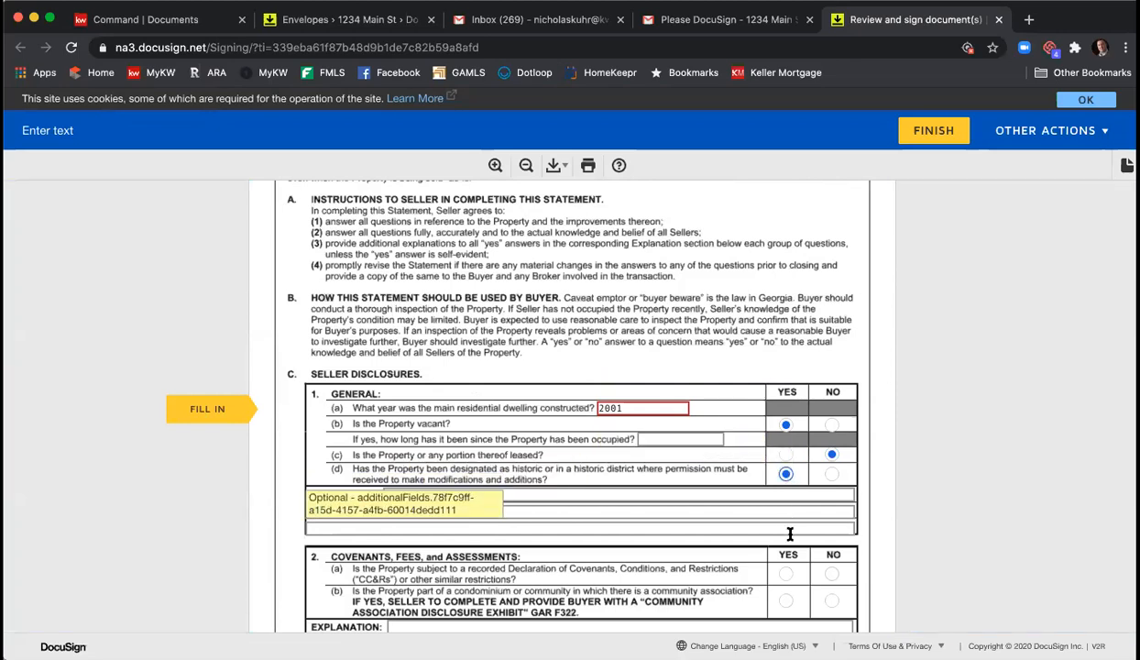
pyautogui.scroll(-3, 794, 477)
pyautogui.click(785, 442)
pyautogui.click(831, 470)
pyautogui.scroll(-4, 832, 463)
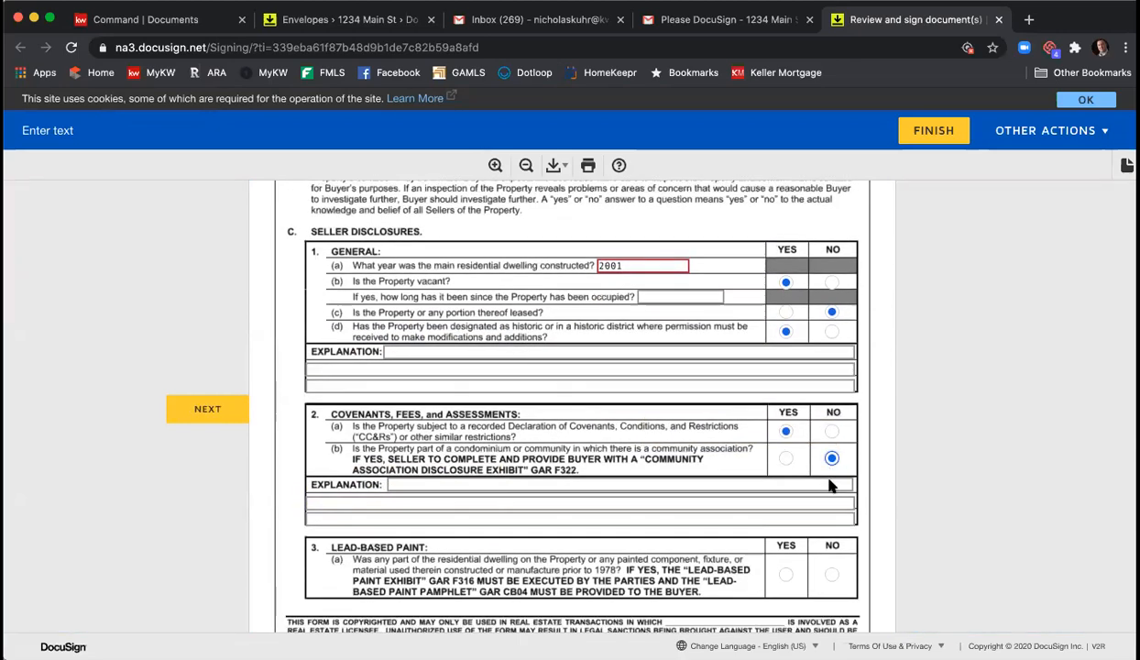
# - Fill the three section 2 explanation lines with 'Info'
pyautogui.click(517, 340)
pyautogui.write('Info')
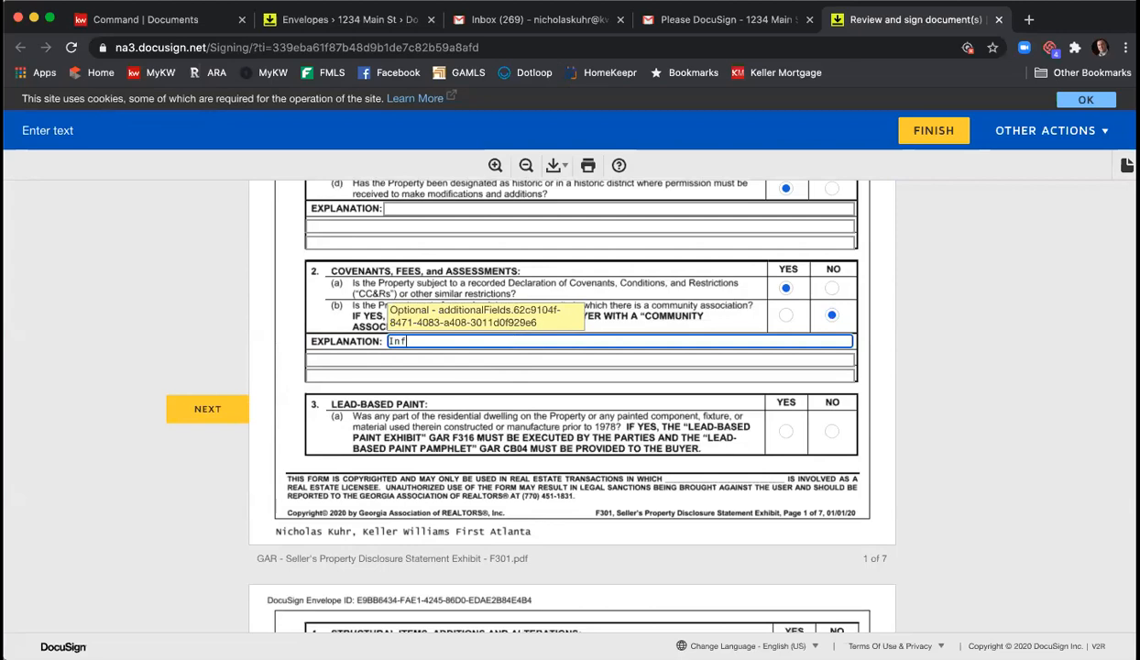
pyautogui.press('Tab')
pyautogui.write('Info')
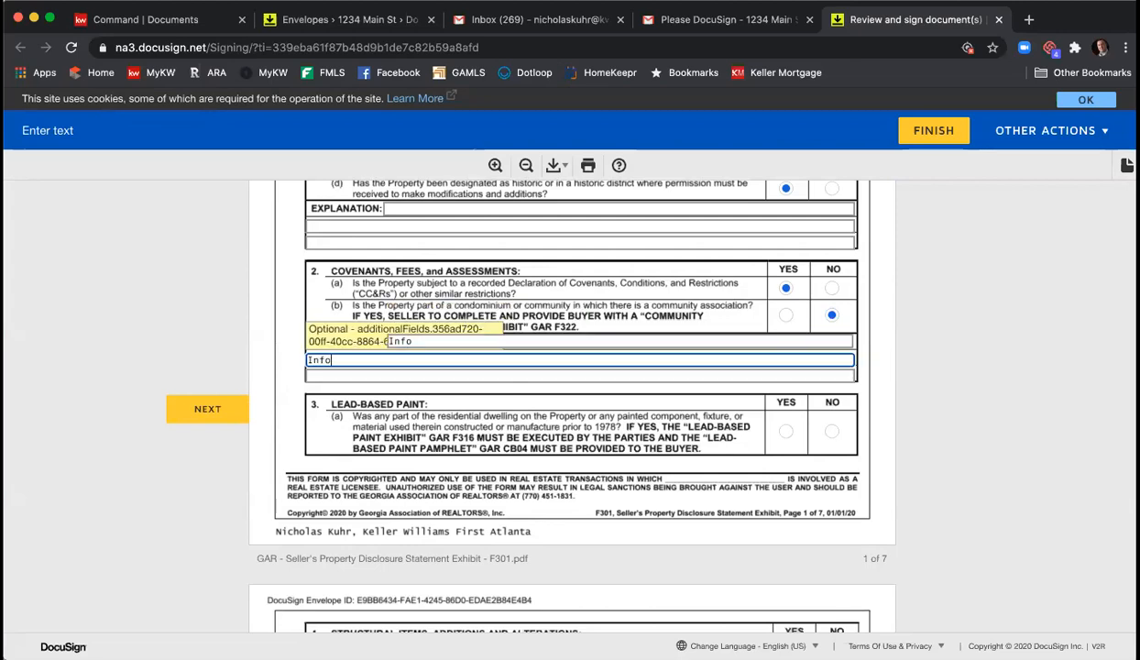
pyautogui.press('Tab')
pyautogui.write('Info')
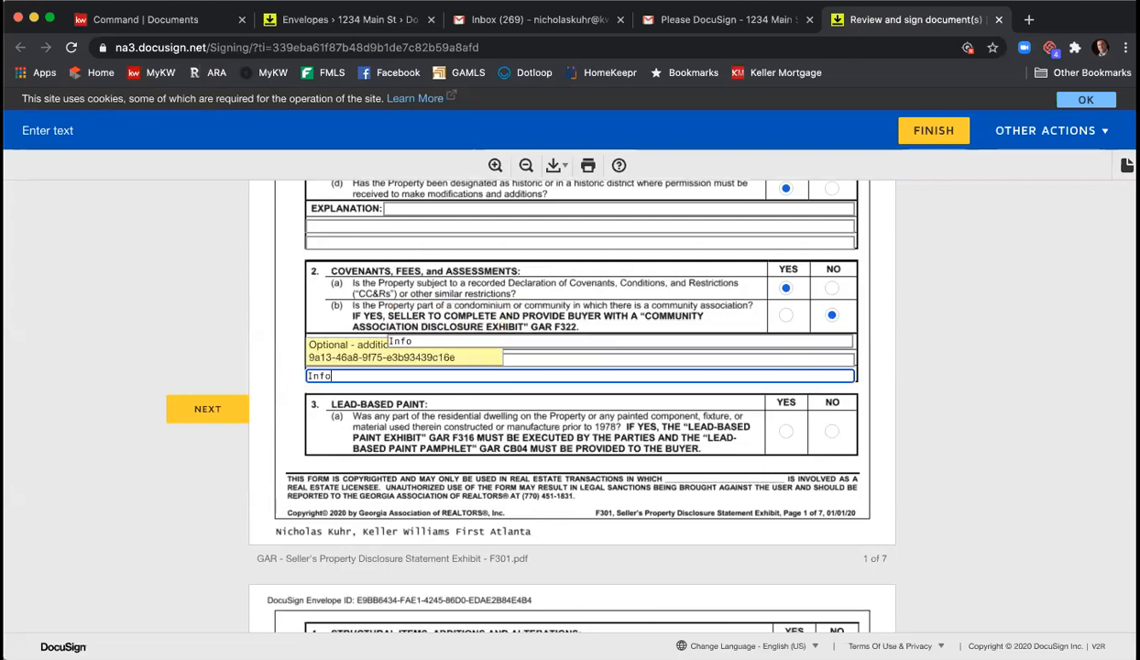
# - Answer lead paint No, settling Yes, reinforcements No, additions Yes, unpermitted work No, violations Yes, mobile/relocated No
pyautogui.click(786, 440)
pyautogui.click(828, 434)
pyautogui.scroll(-5, 820, 447)
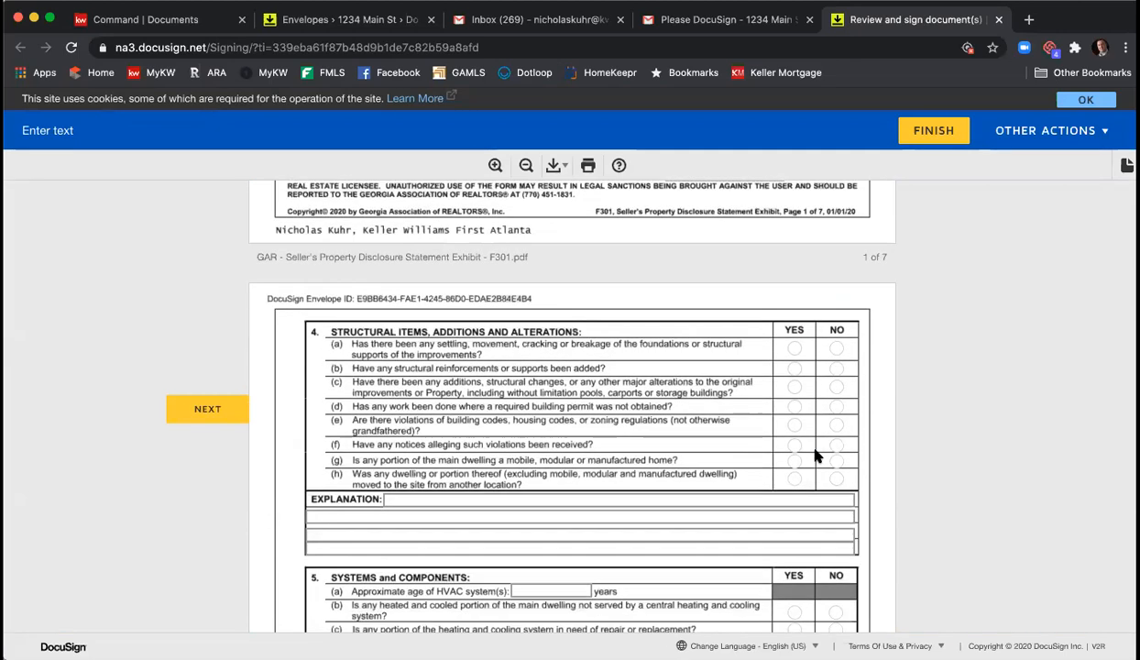
pyautogui.click(794, 336)
pyautogui.click(836, 355)
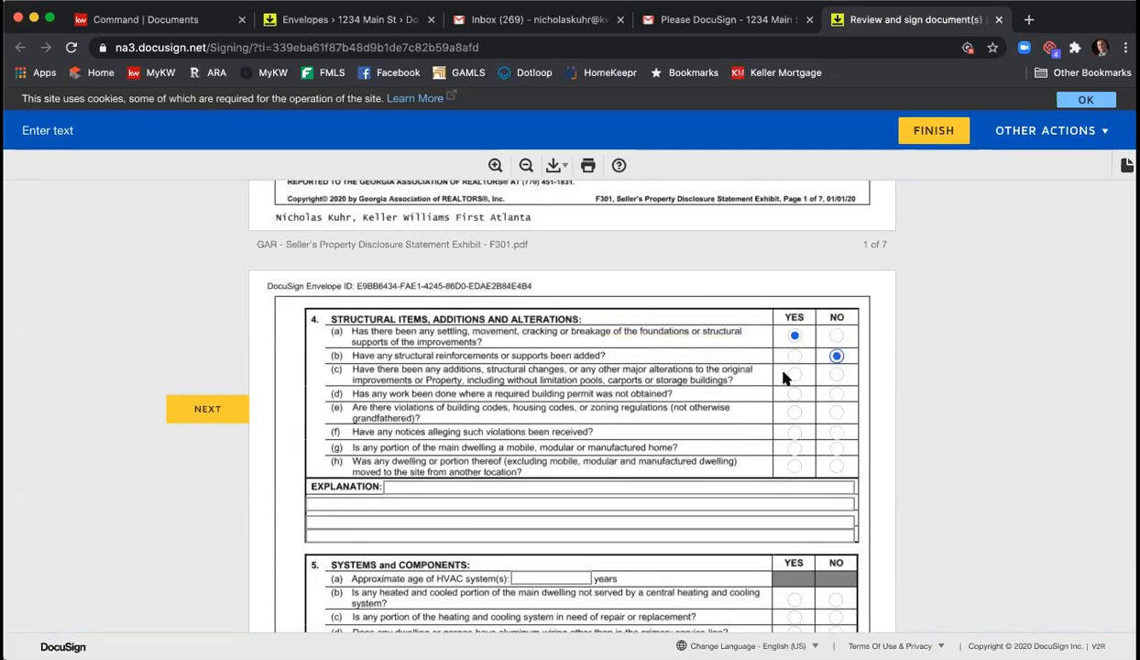
pyautogui.click(794, 374)
pyautogui.click(836, 394)
pyautogui.click(794, 434)
pyautogui.click(835, 448)
pyautogui.click(836, 466)
pyautogui.scroll(-1, 616, 465)
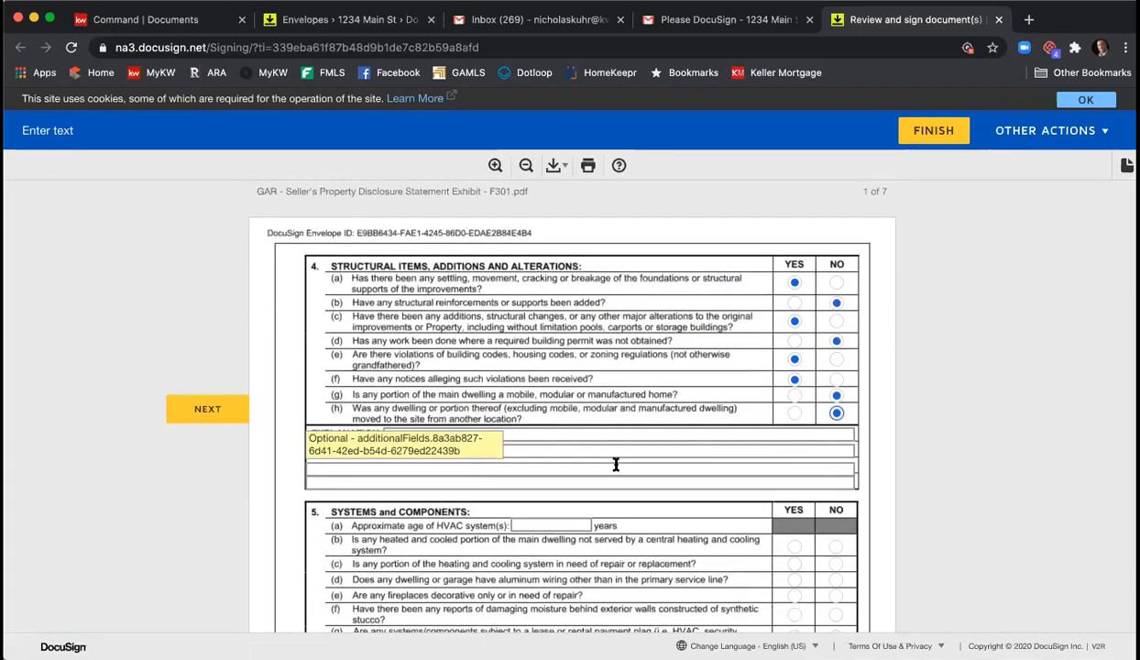
# - Fill the section 4 explanation lines with 'Info' and 'info'
pyautogui.click(545, 435)
pyautogui.write('Info')
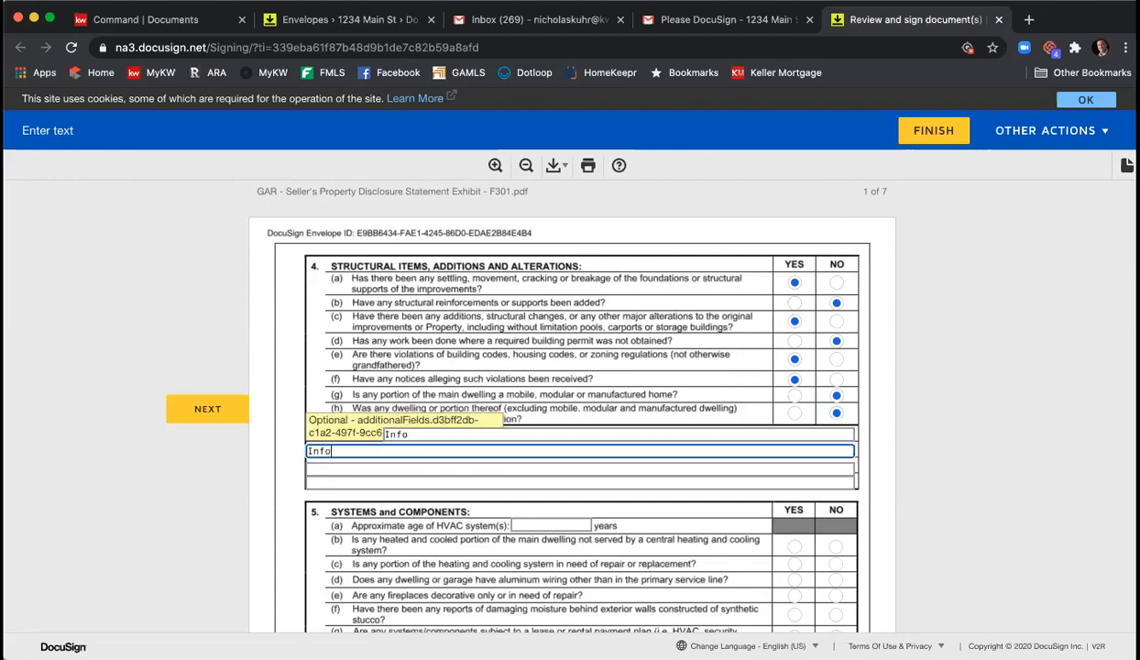
pyautogui.press('Tab')
pyautogui.write('info')
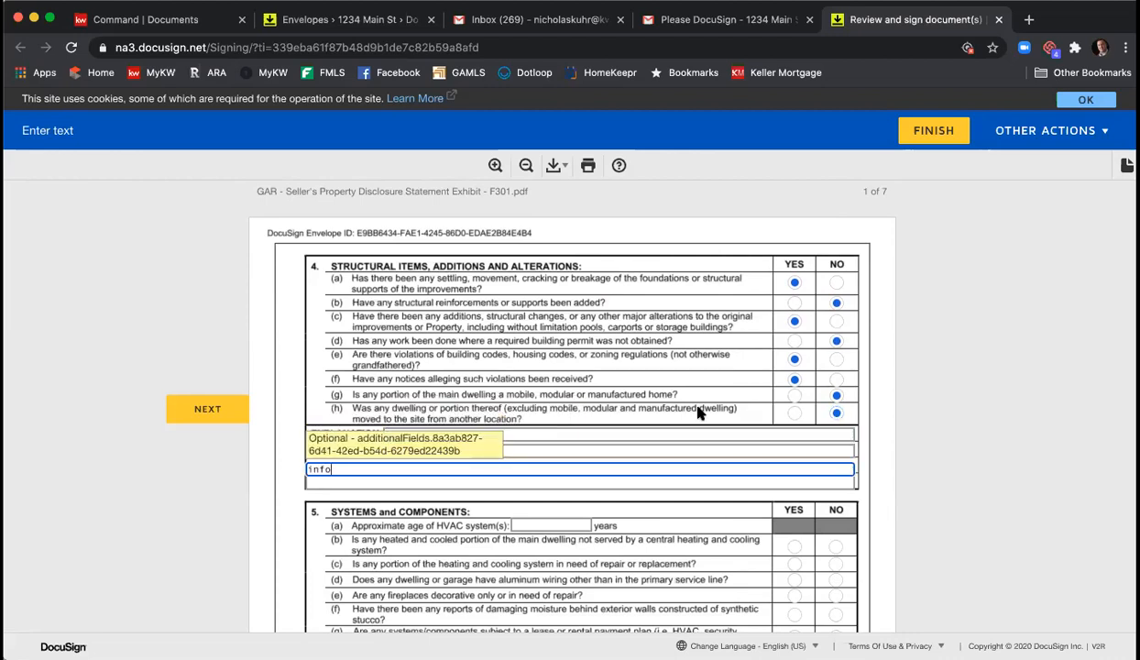
pyautogui.scroll(-3, 728, 415)
# - Set HVAC age to 10; answer unserved areas No, repairs No, decorative fireplaces Yes, moisture Yes, leased systems No
pyautogui.click(541, 369)
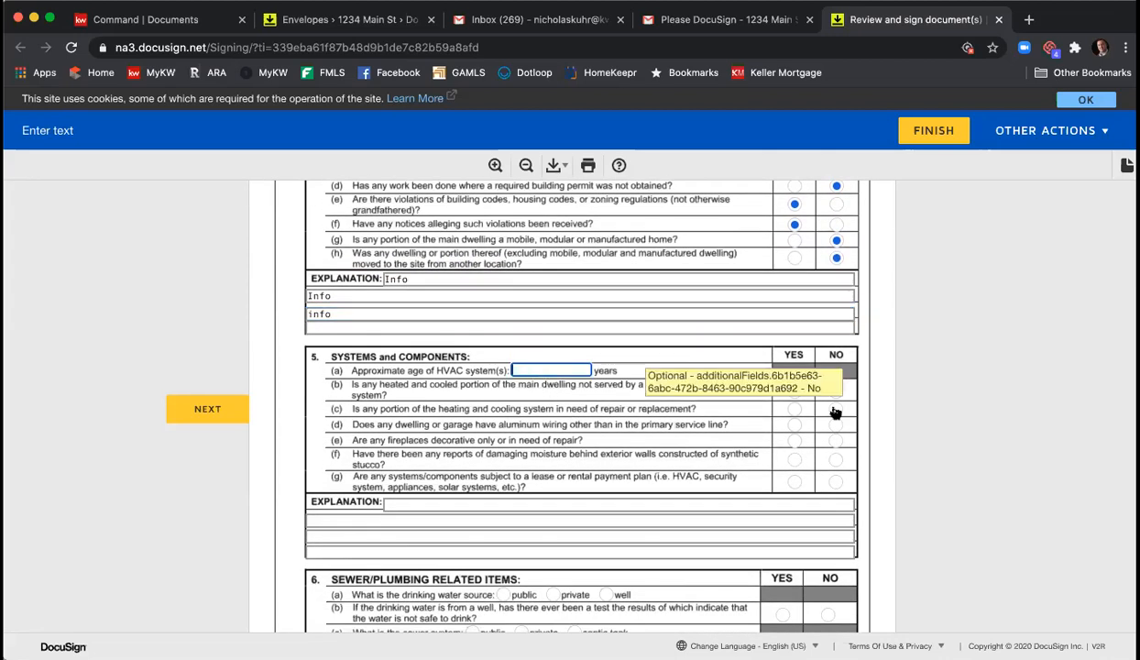
pyautogui.write('10')
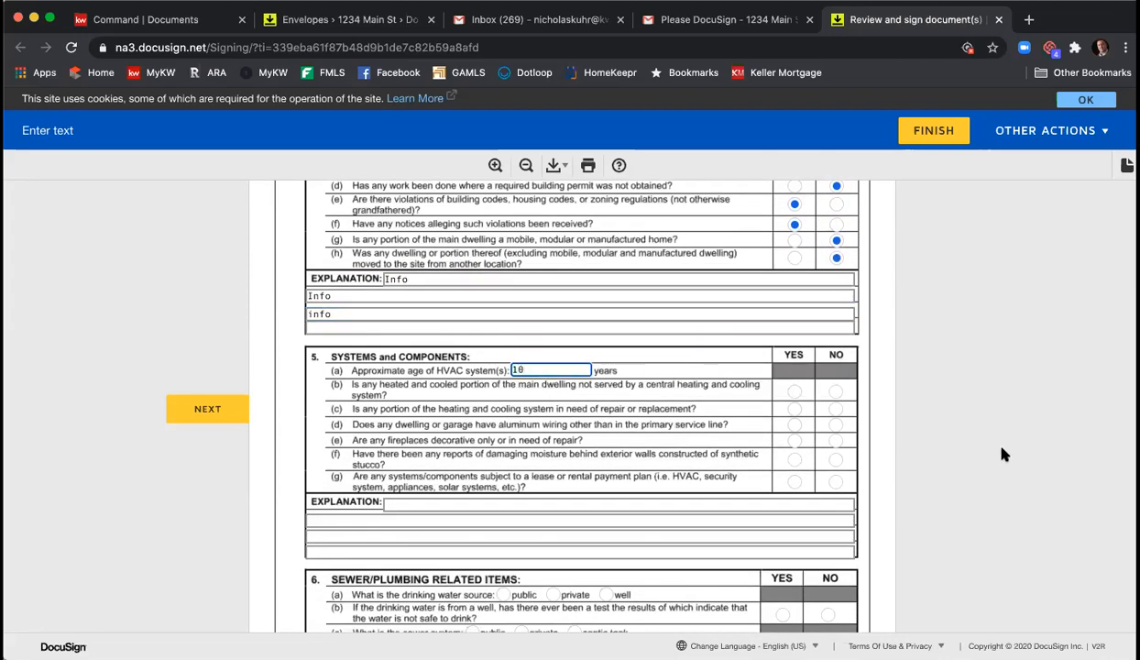
pyautogui.click(836, 391)
pyautogui.click(836, 408)
pyautogui.click(794, 440)
pyautogui.click(794, 459)
pyautogui.click(832, 479)
pyautogui.scroll(-5, 860, 433)
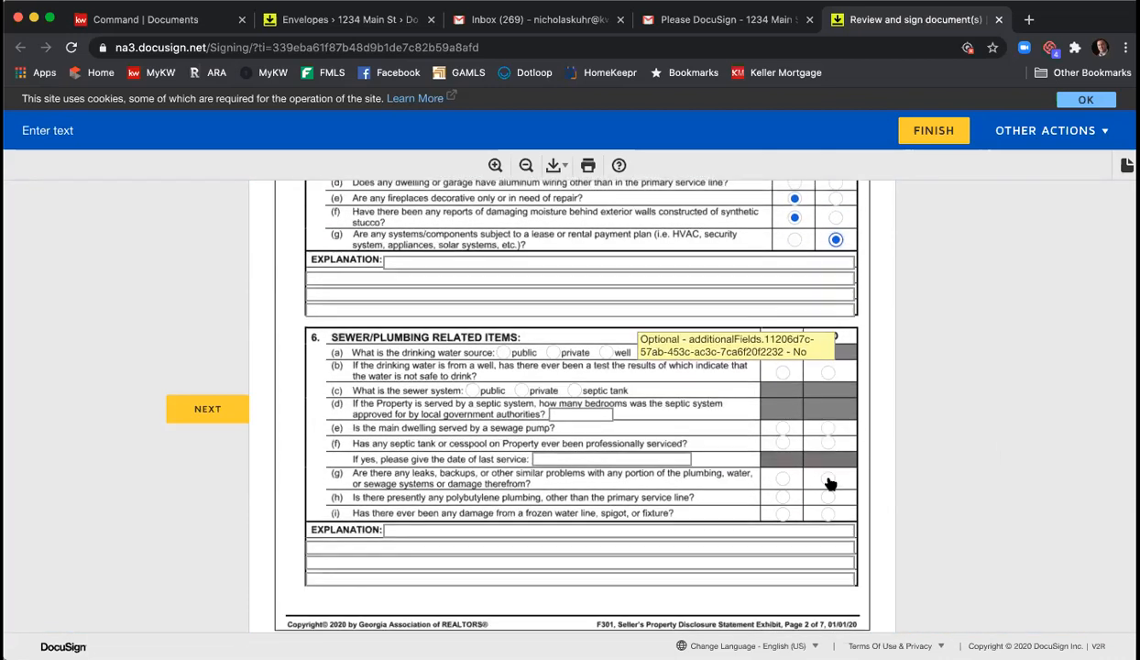
# - Mark public water, well test Yes, septic serviced No, and Yes to leaks, polybutylene and frozen lines
pyautogui.click(782, 372)
pyautogui.click(504, 349)
pyautogui.click(827, 439)
pyautogui.click(782, 473)
pyautogui.click(782, 491)
pyautogui.click(781, 508)
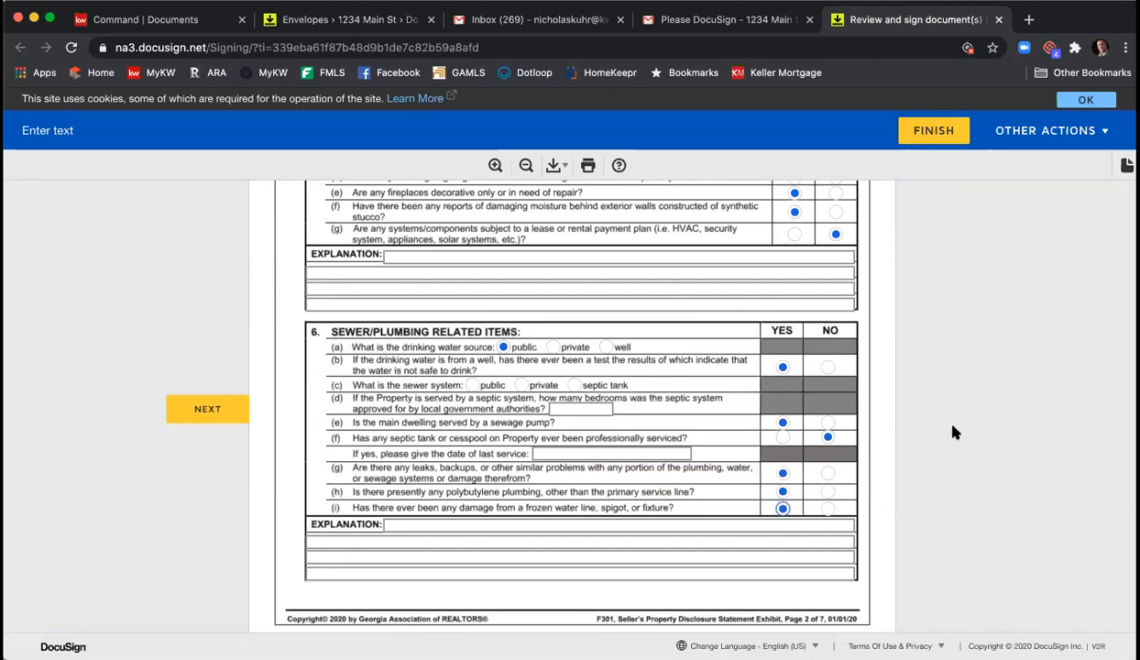
pyautogui.scroll(-15, 953, 433)
pyautogui.scroll(-15, 953, 433)
pyautogui.scroll(-4, 951, 433)
pyautogui.scroll(3, 284, 376)
# - Check Ice Maker, Microwave Oven, Refrigerator w/o Freezer, Ceiling Fan, Closet System, FP Screen/Door and wood-burning insert
pyautogui.click(300, 298)
pyautogui.click(300, 309)
pyautogui.click(300, 332)
pyautogui.click(439, 274)
pyautogui.click(439, 298)
pyautogui.click(439, 333)
pyautogui.click(439, 344)
# - Check Mailbox, Porch Swing, A/C Window Unit, Whole House Fan and Ventilator Fan as staying
pyautogui.click(576, 298)
pyautogui.click(577, 322)
pyautogui.click(727, 286)
pyautogui.click(727, 308)
pyautogui.click(727, 333)
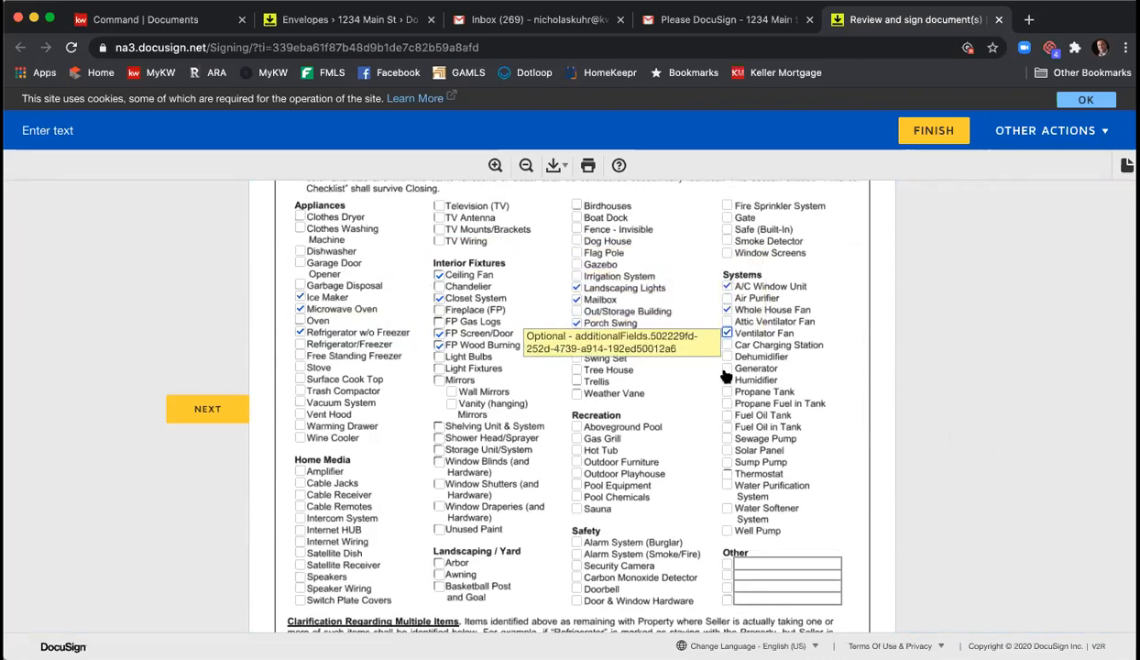
pyautogui.scroll(-5, 697, 358)
pyautogui.scroll(-2, 696, 358)
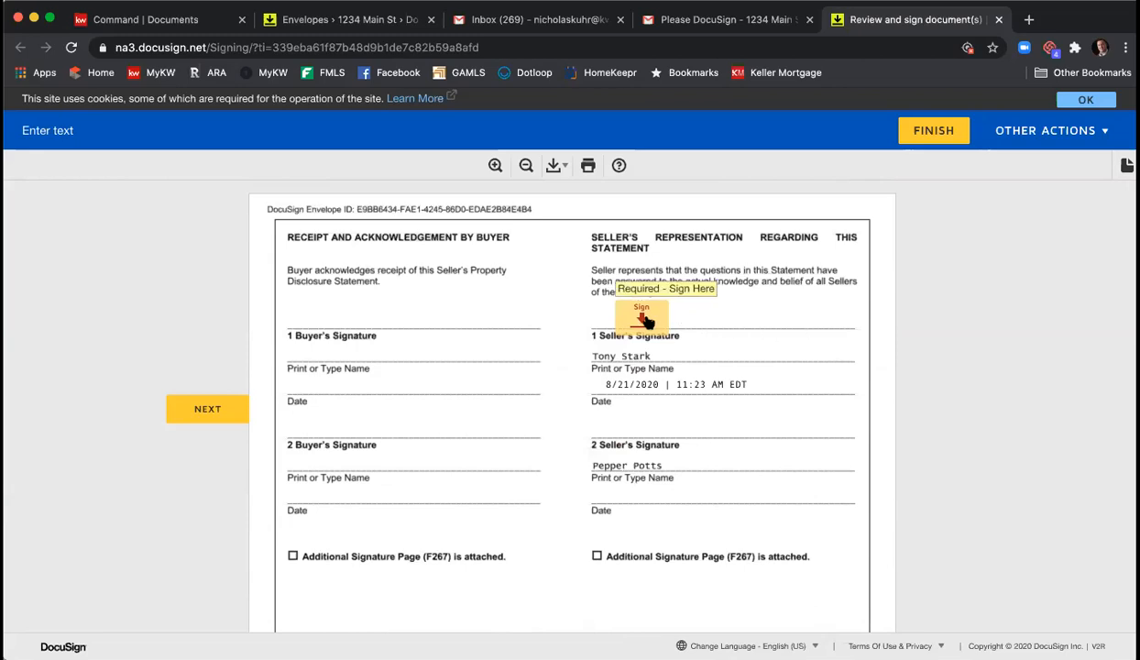
# - Enter the association name and select Mandatory Membership Homeowners Association
pyautogui.click(646, 319)
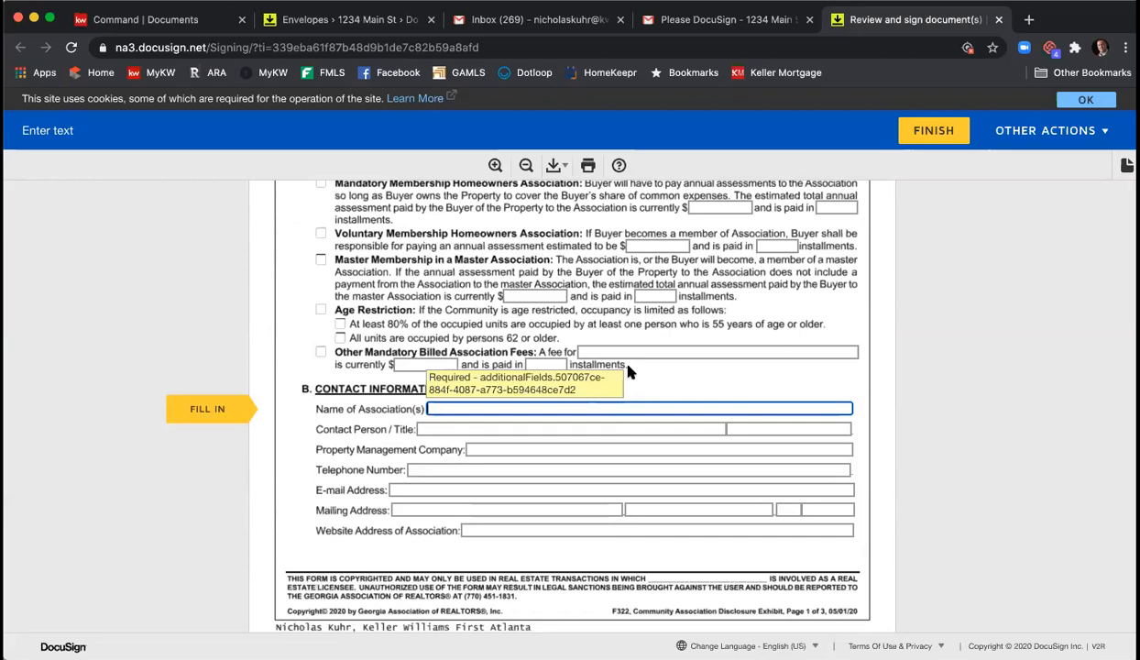
pyautogui.scroll(1, 634, 371)
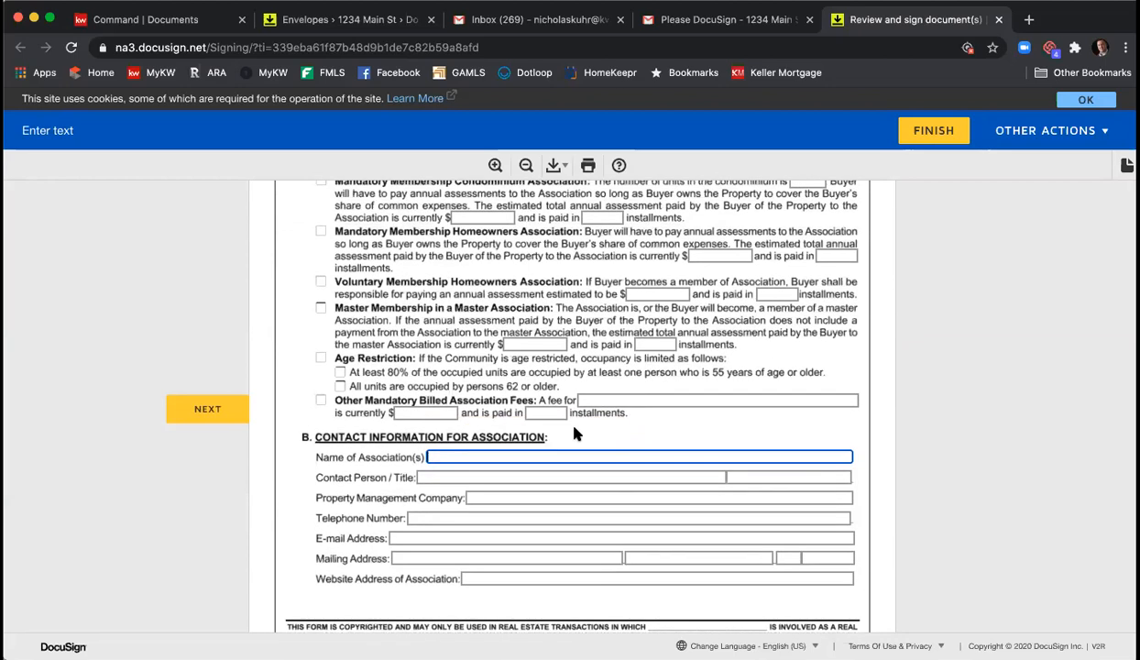
pyautogui.write('Name of Association')
pyautogui.scroll(3, 552, 403)
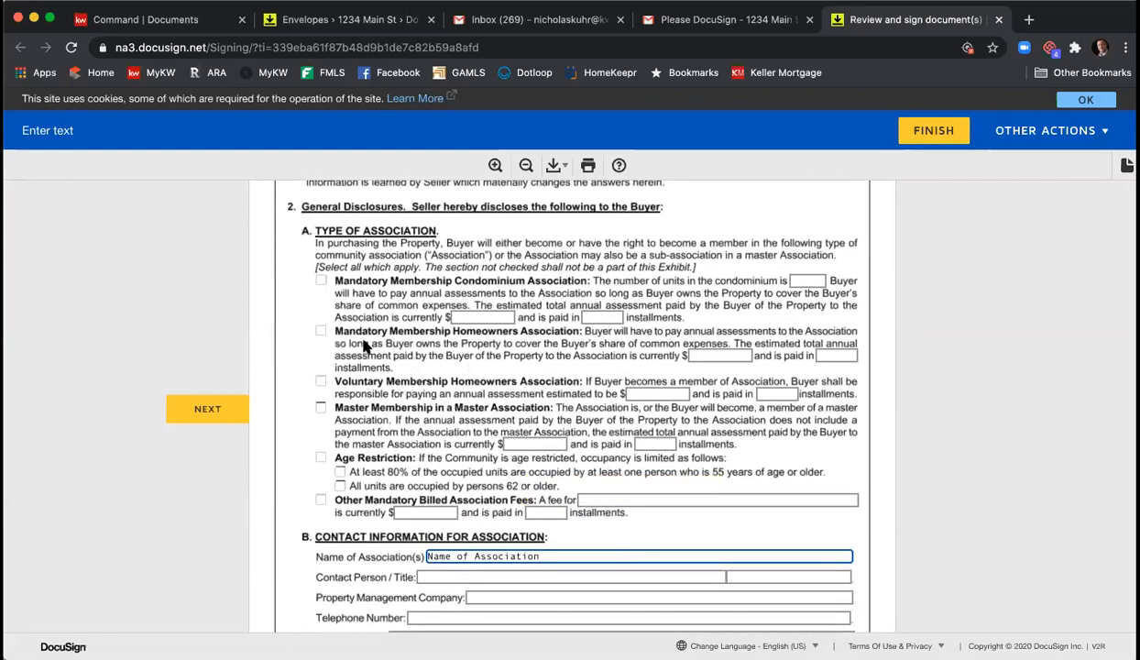
pyautogui.click(319, 328)
# - Set the annual assessment to 1000, payable in 2 installments
pyautogui.click(747, 357)
pyautogui.write('1000')
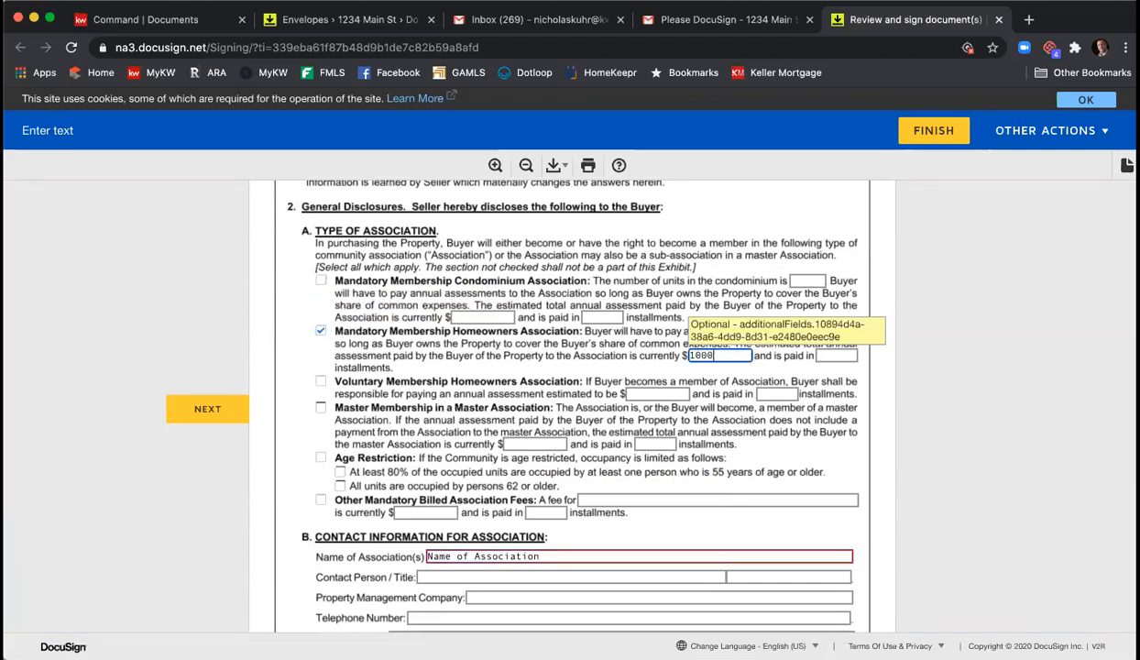
pyautogui.press('Tab')
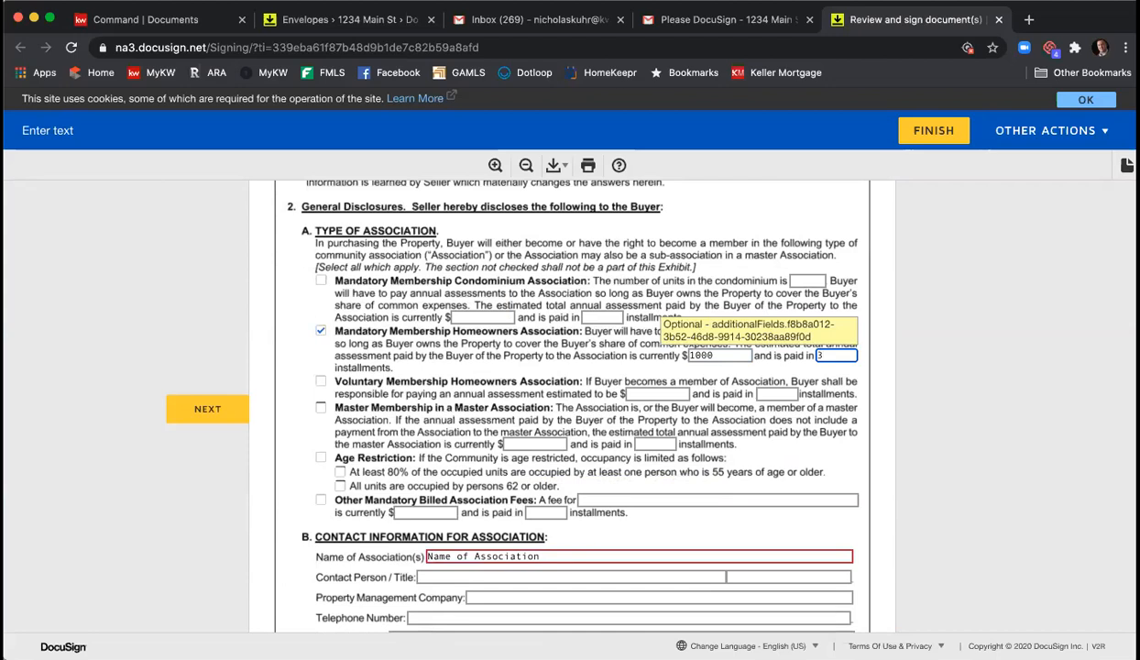
pyautogui.write('2')
pyautogui.scroll(-1, 575, 433)
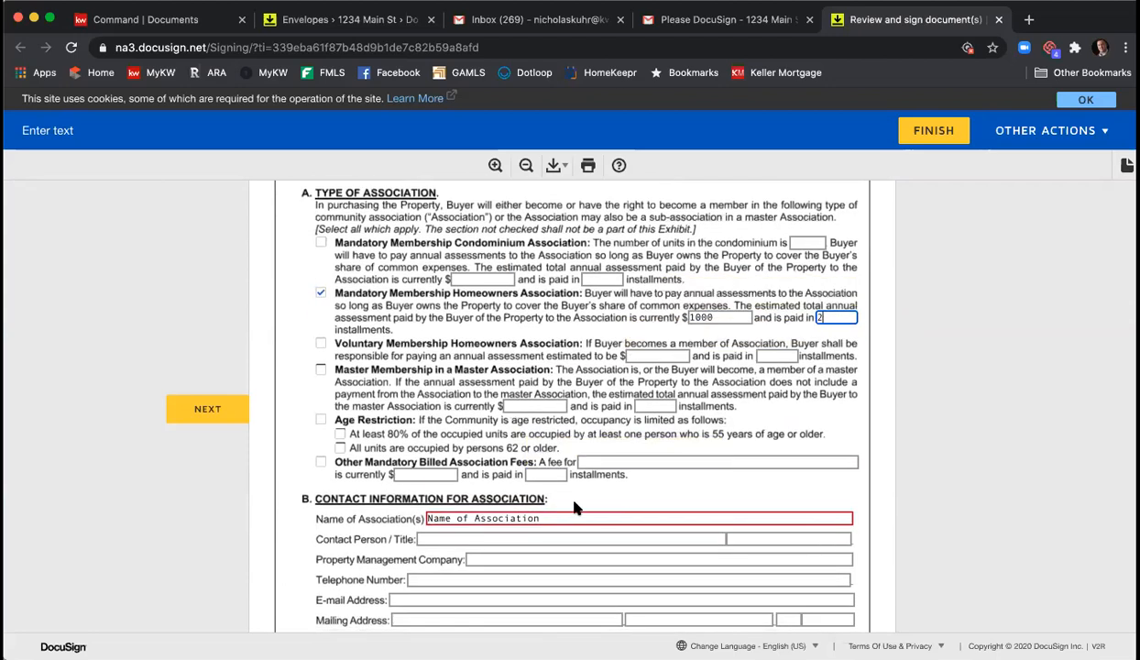
# - Fill in the association contact person, 'HOA Manag…' management company and telephone number
pyautogui.click(584, 536)
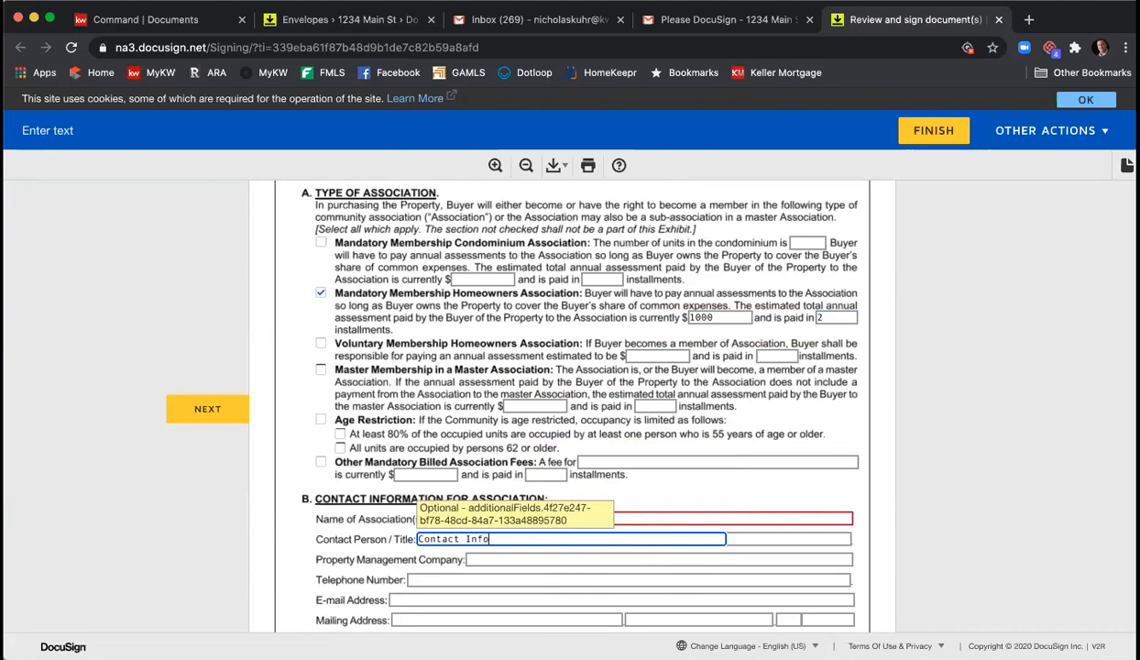
pyautogui.press('Tab')
pyautogui.press('Tab')
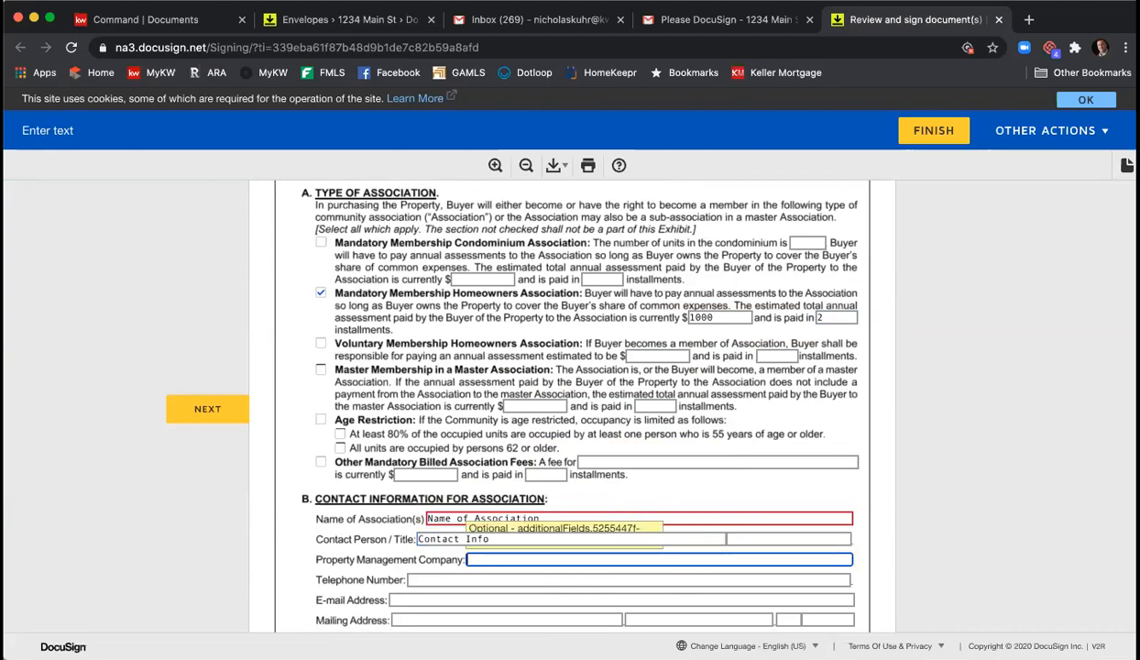
pyautogui.write('HOA Management')
pyautogui.press('Tab')
pyautogui.write('132-465')
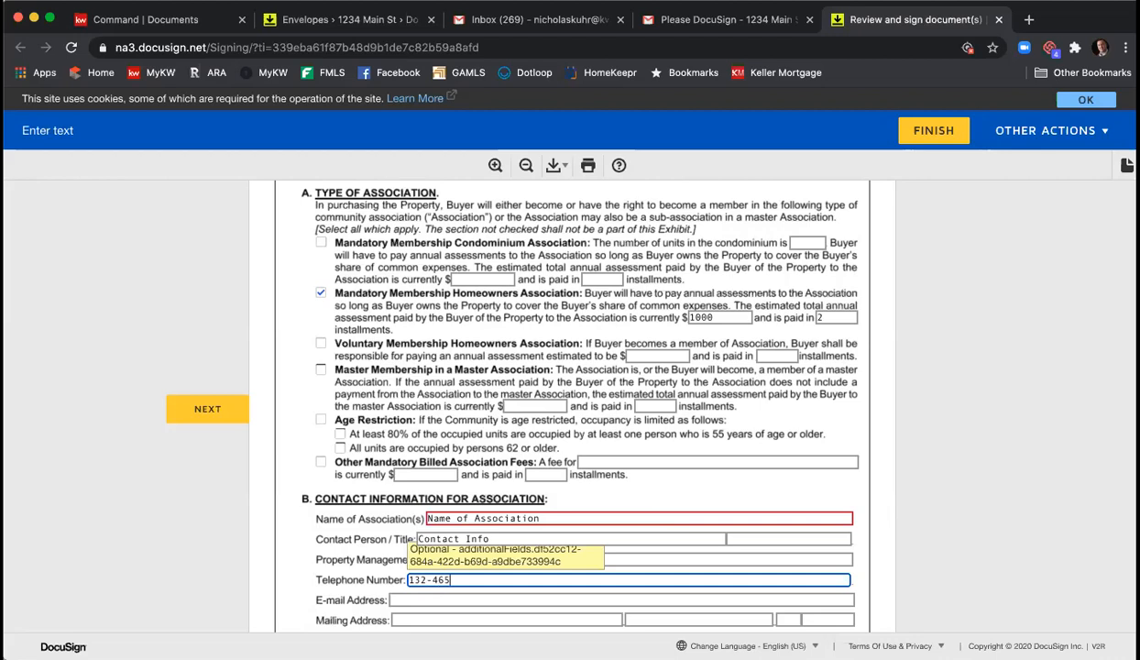
pyautogui.write('-7980')
pyautogui.scroll(-5, 639, 440)
pyautogui.scroll(-7, 639, 440)
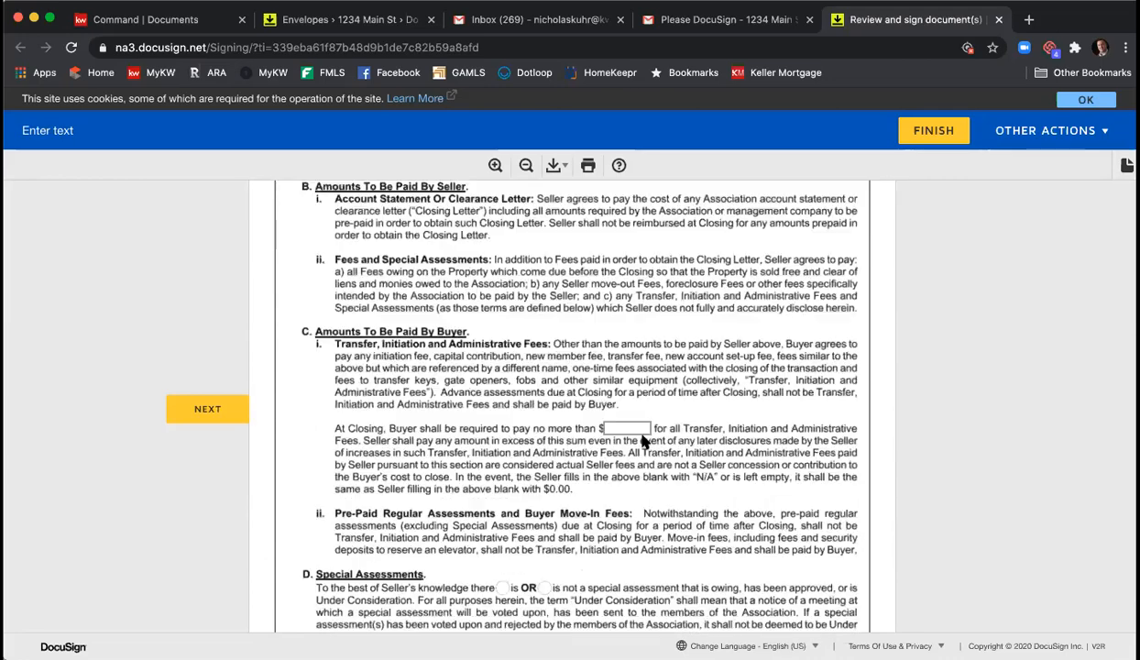
pyautogui.scroll(-1, 642, 431)
# - Cap the buyer's transfer fee at $100 and include Pool, Tennis and Playground
pyautogui.click(626, 360)
pyautogui.write('100')
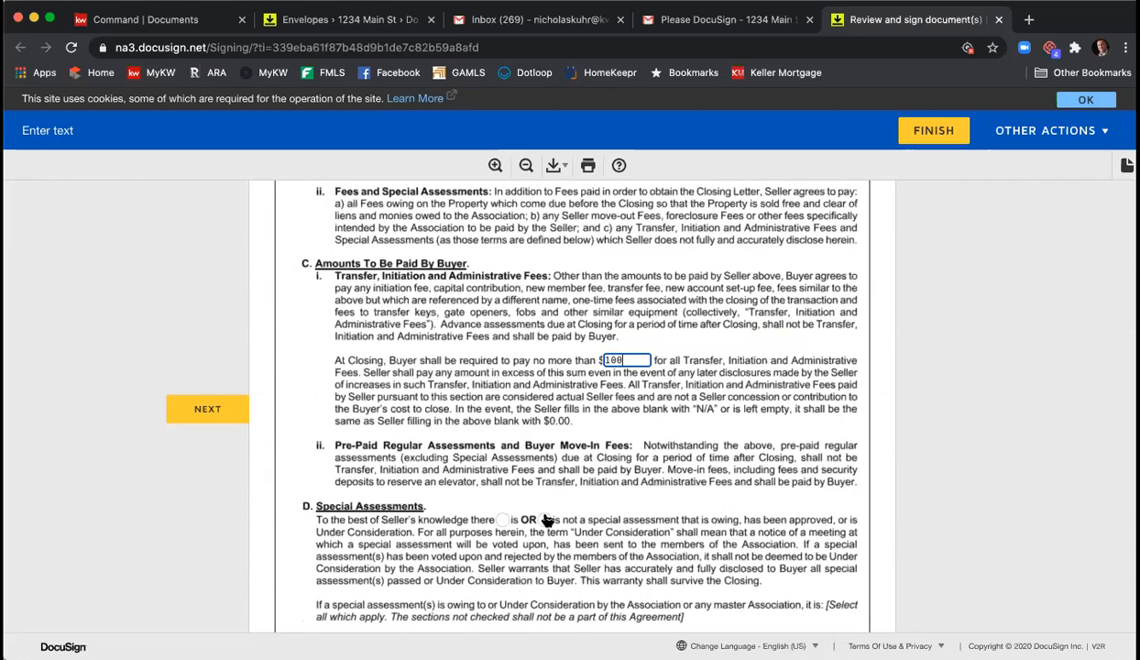
pyautogui.scroll(-6, 540, 430)
pyautogui.scroll(-7, 617, 514)
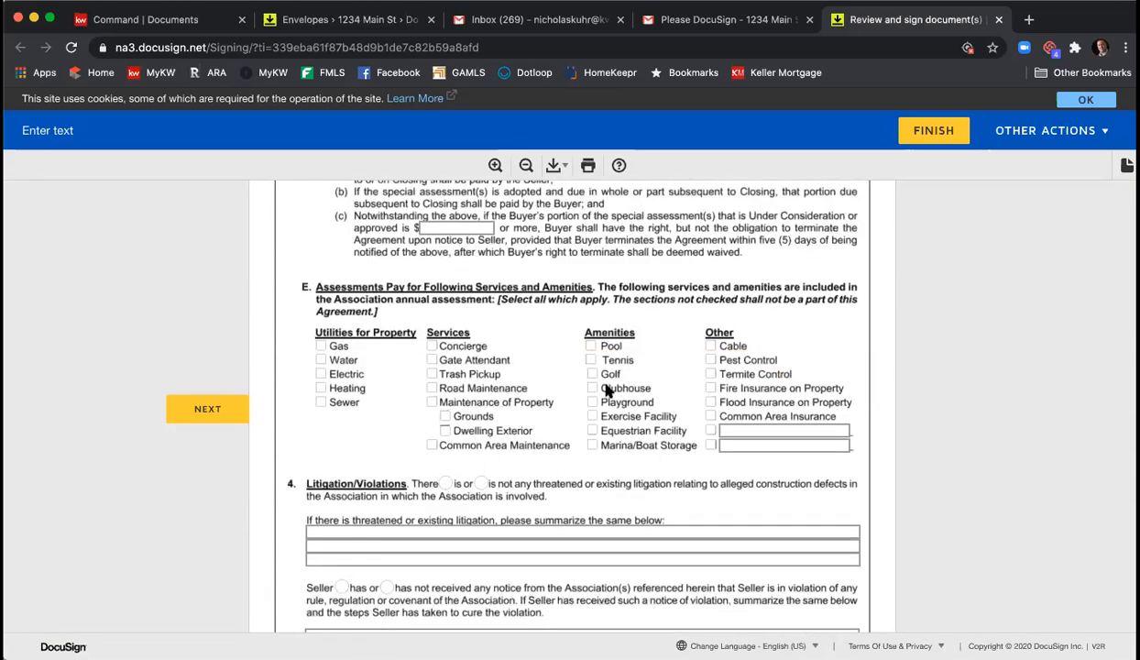
pyautogui.click(591, 347)
pyautogui.click(591, 360)
pyautogui.click(592, 403)
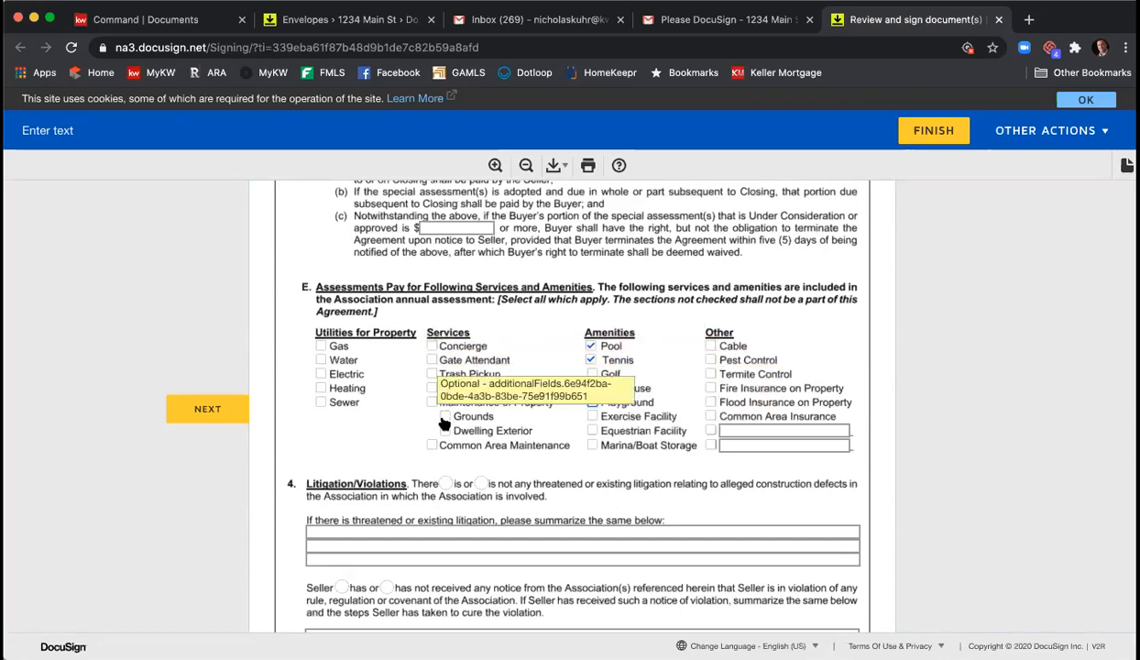
pyautogui.scroll(-5, 465, 369)
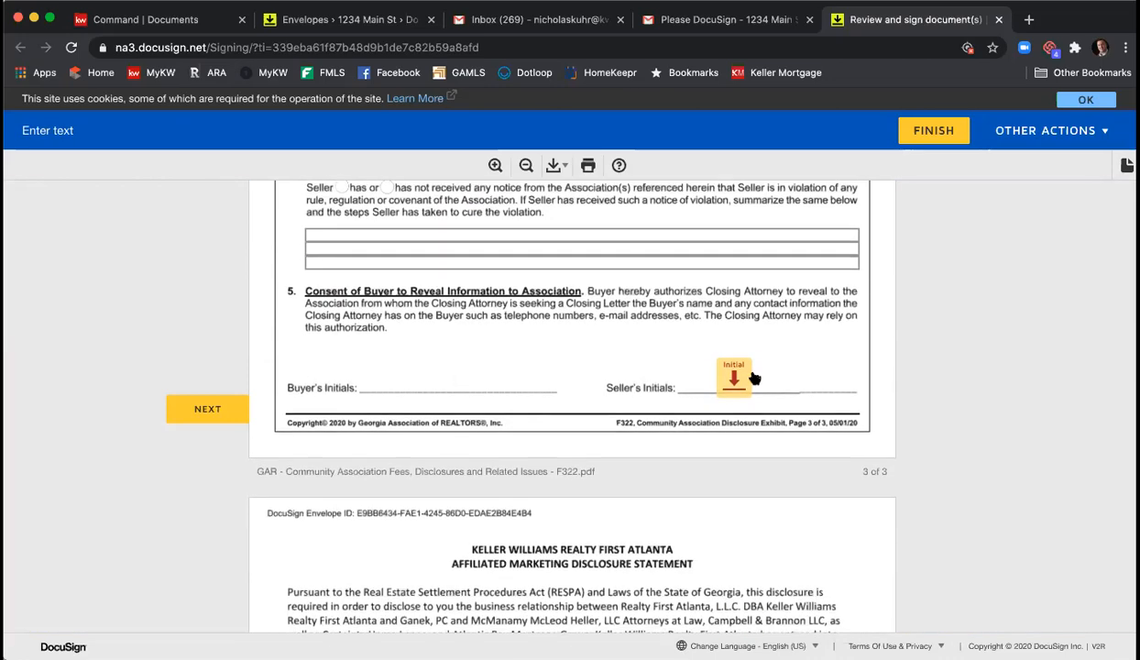
# - Initial the association disclosure and offer time limit; sign marketing, wire fraud and page 8 acceptance blocks
pyautogui.click(747, 378)
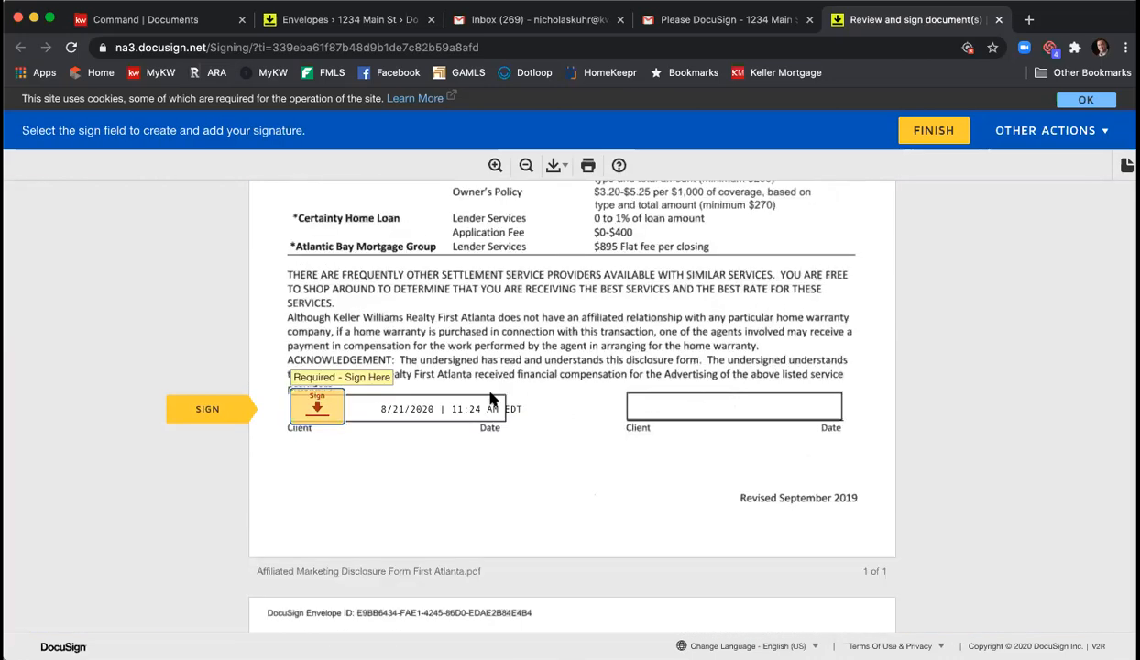
pyautogui.click(330, 404)
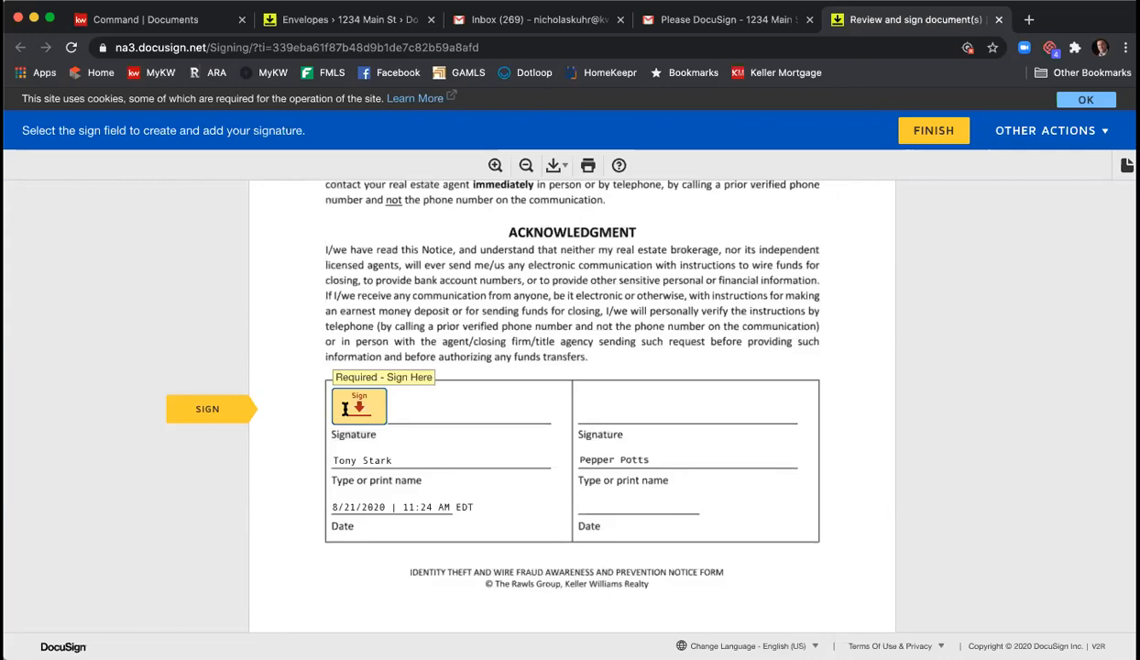
pyautogui.click(345, 408)
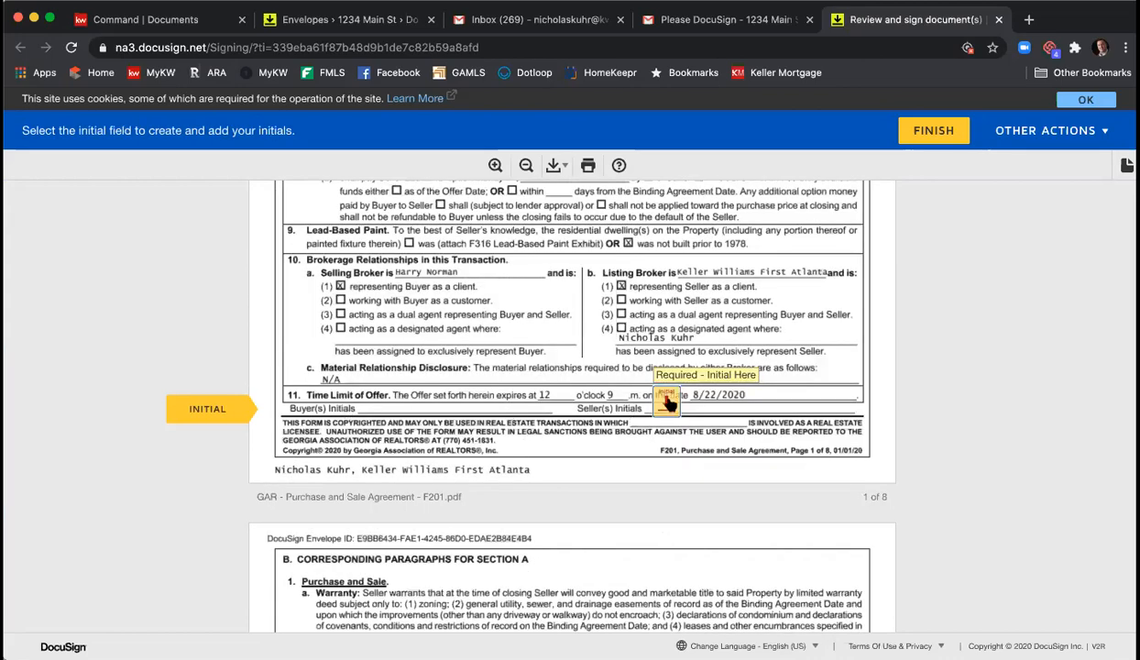
pyautogui.click(666, 403)
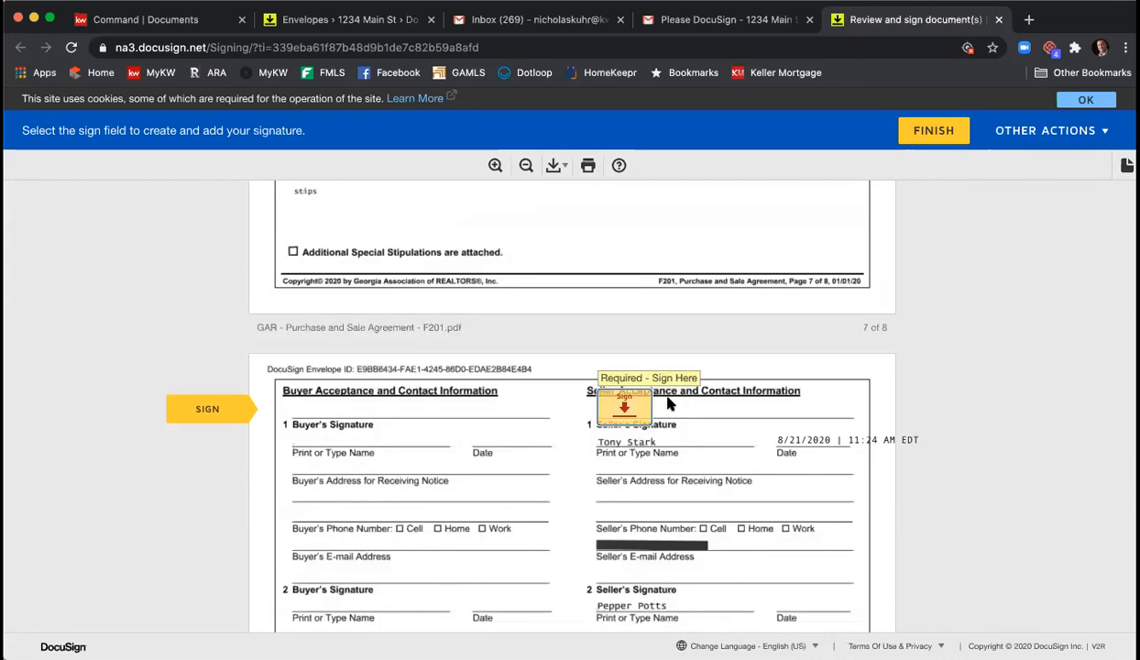
pyautogui.scroll(5, 535, 412)
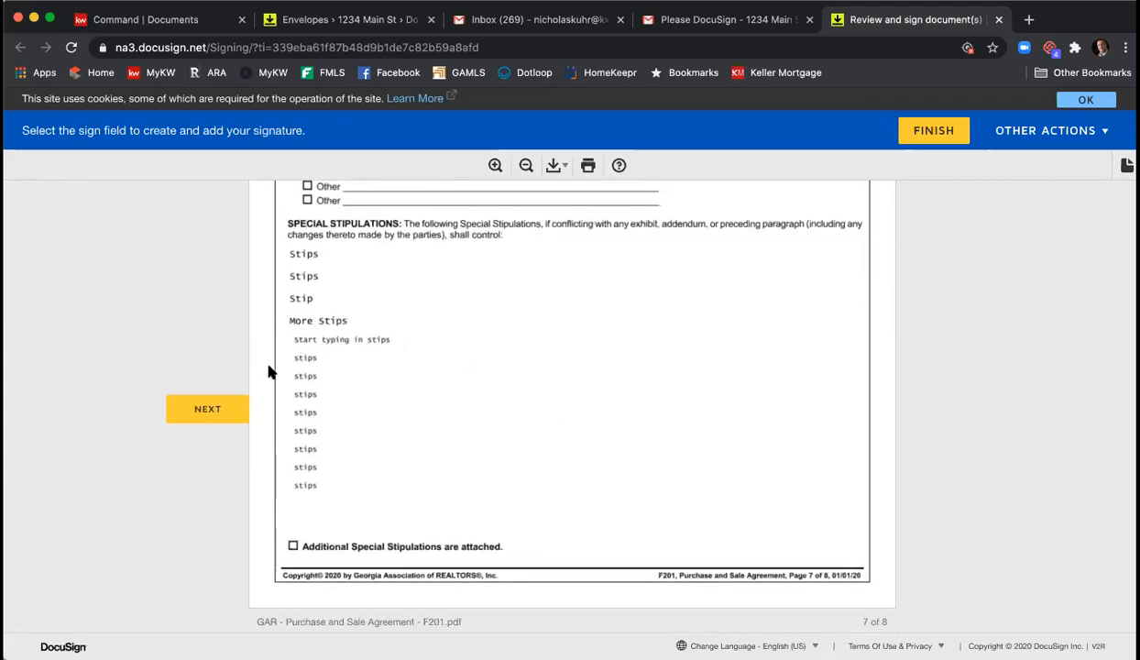
pyautogui.scroll(-3, 440, 344)
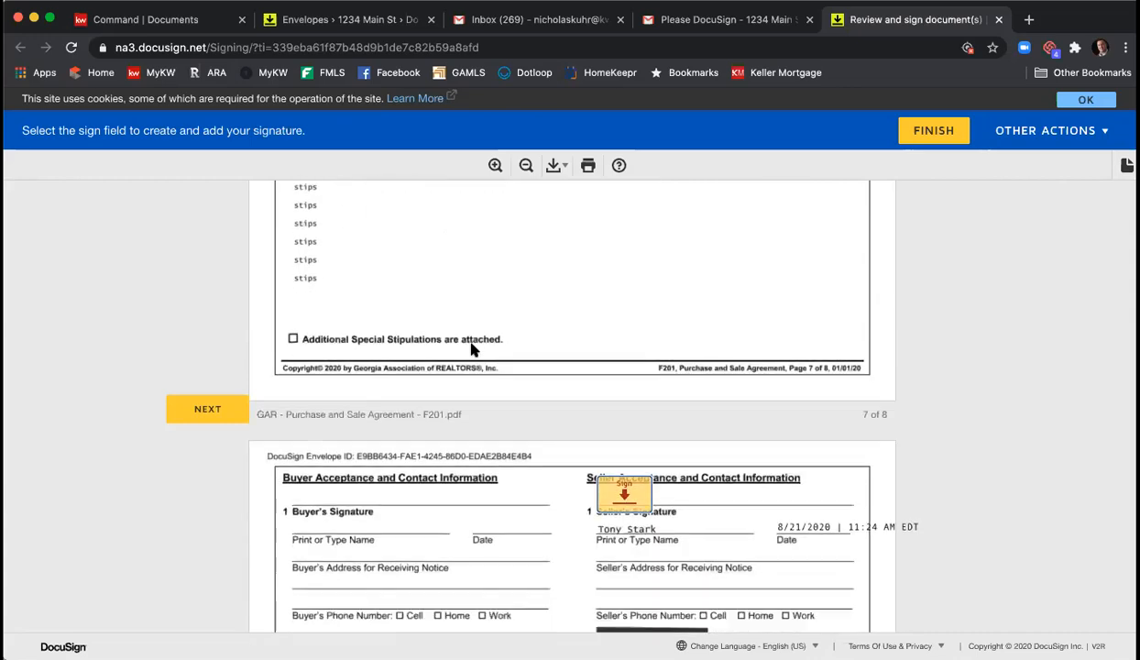
pyautogui.scroll(-3, 614, 458)
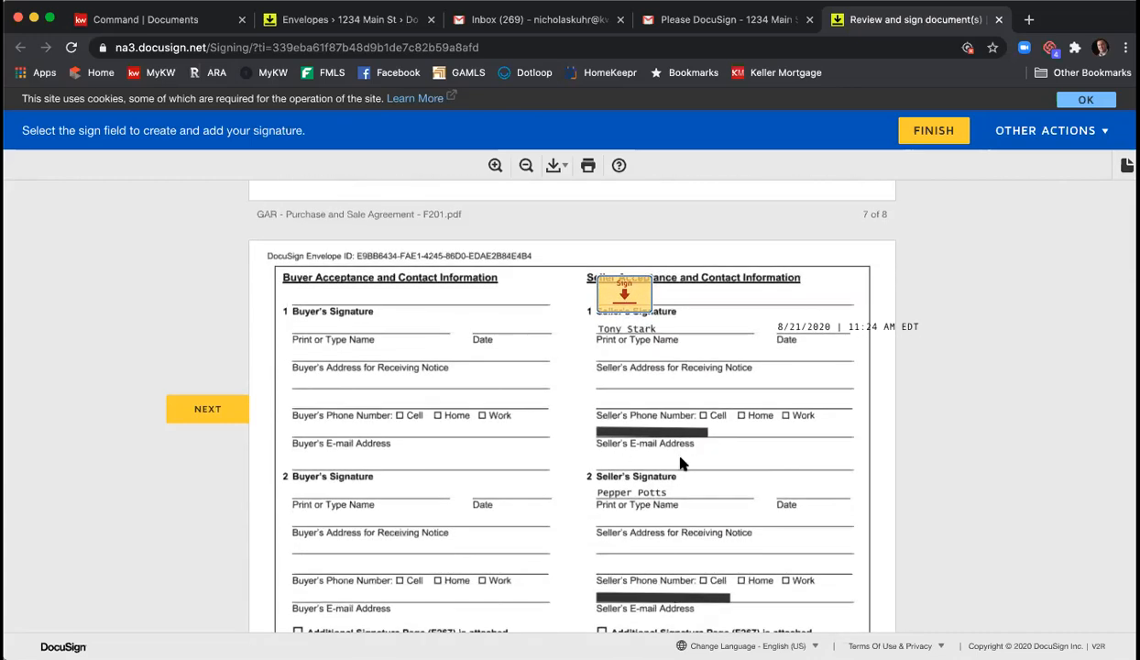
pyautogui.click(622, 303)
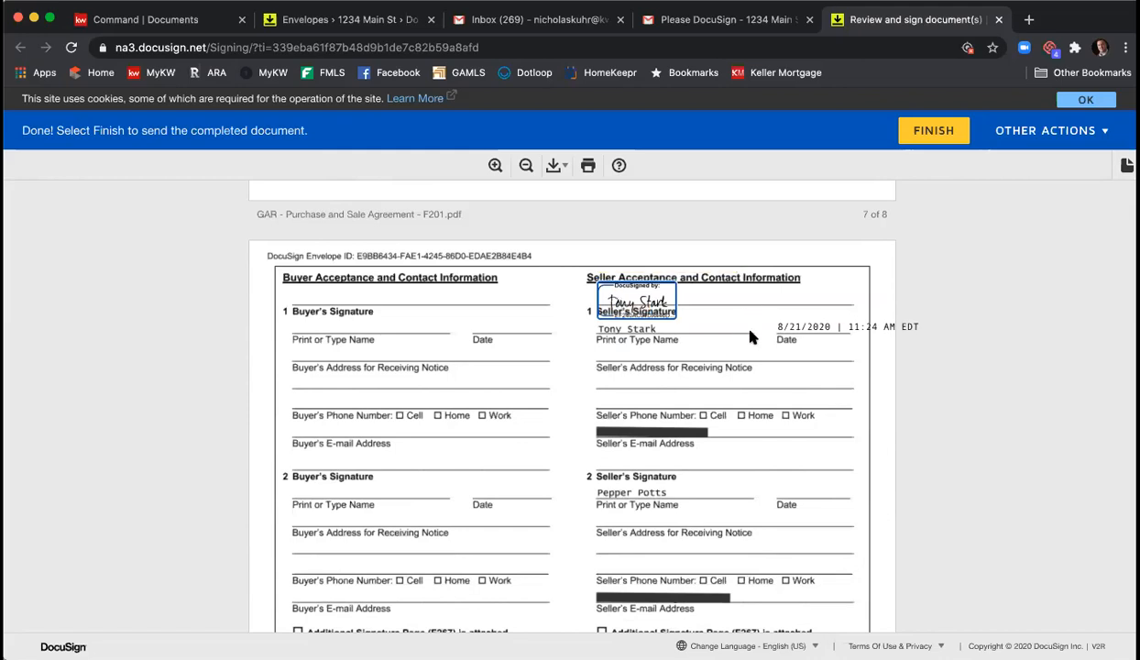
# - Submit the signed documents with FINISH and decline saving a copy to a new account
pyautogui.click(940, 131)
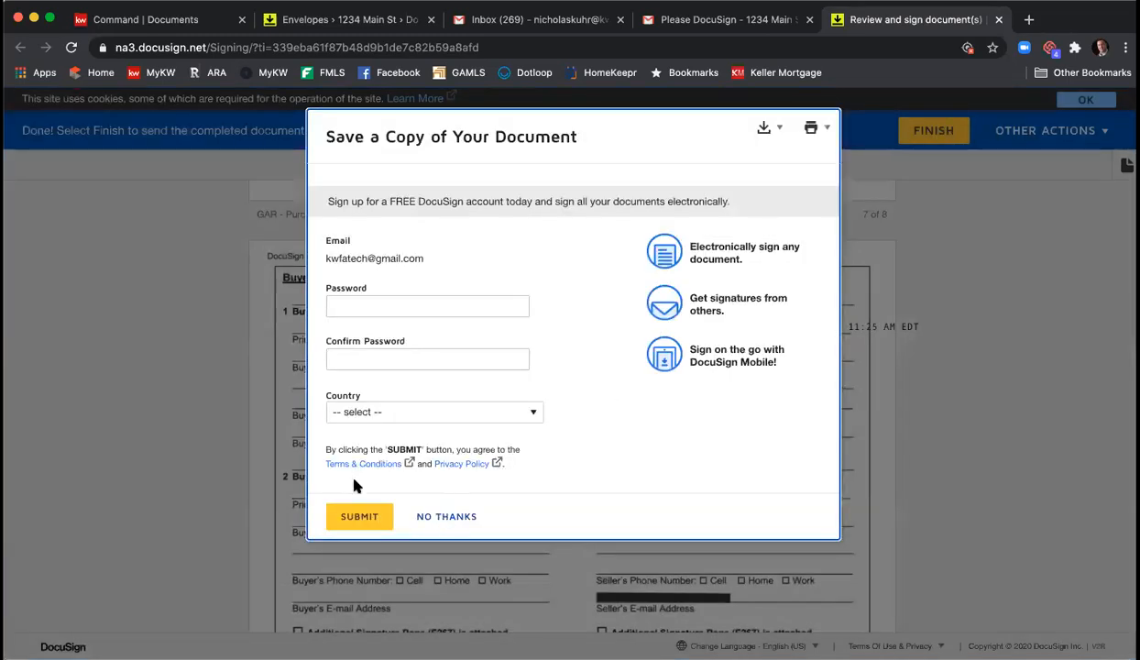
pyautogui.click(443, 516)
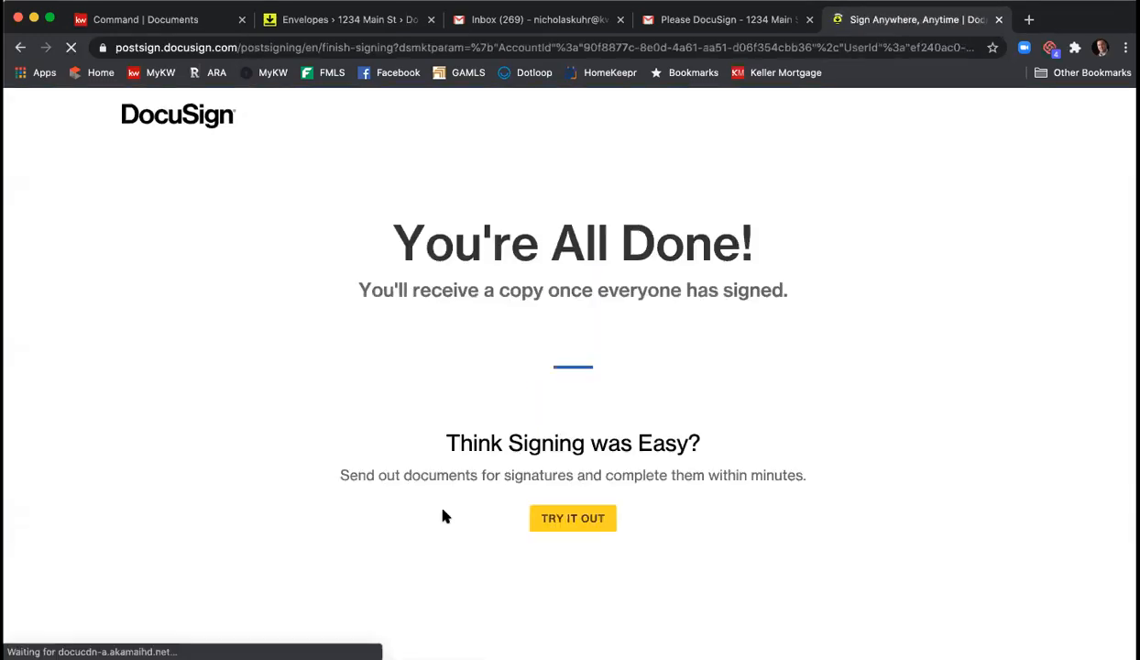
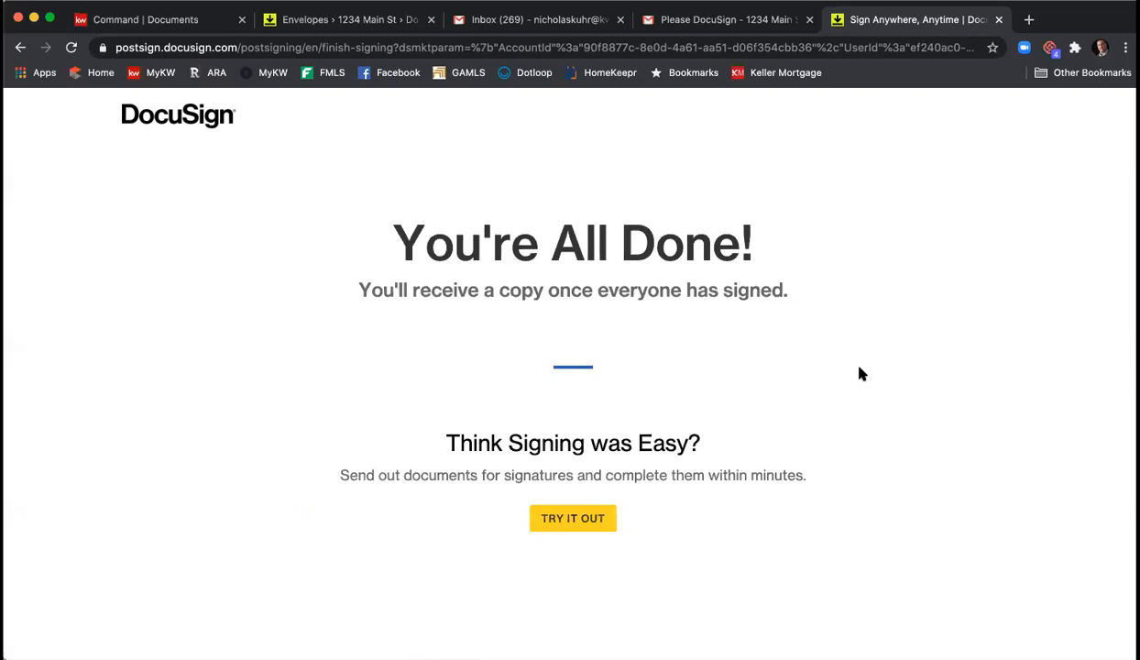
# - Close the DocuSign completion tab to return to the Gmail invitation email
pyautogui.click(999, 20)
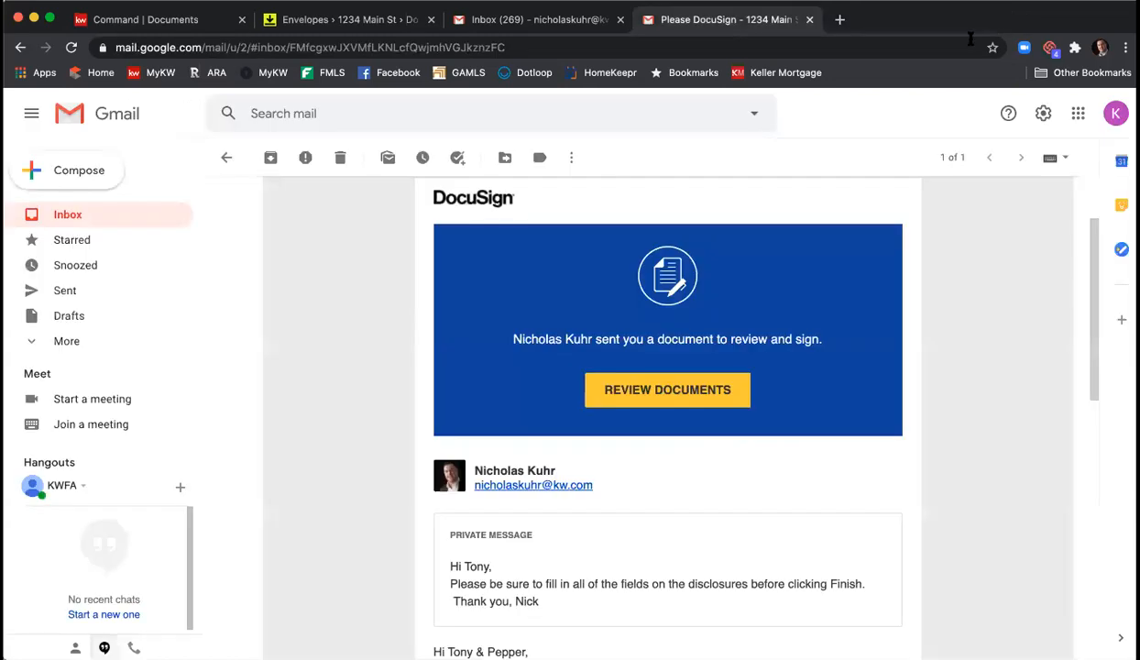
# - Switch to the second seller's Gmail account and open the 1234 Main St DocuSign documents for review
pyautogui.click(1116, 113)
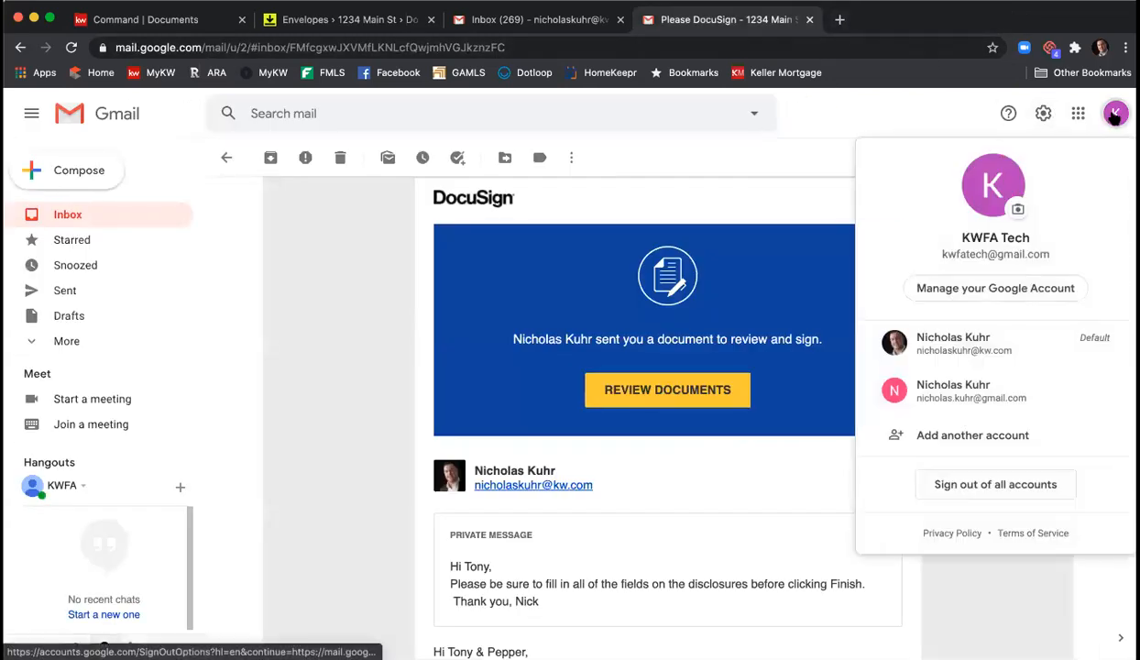
pyautogui.click(979, 391)
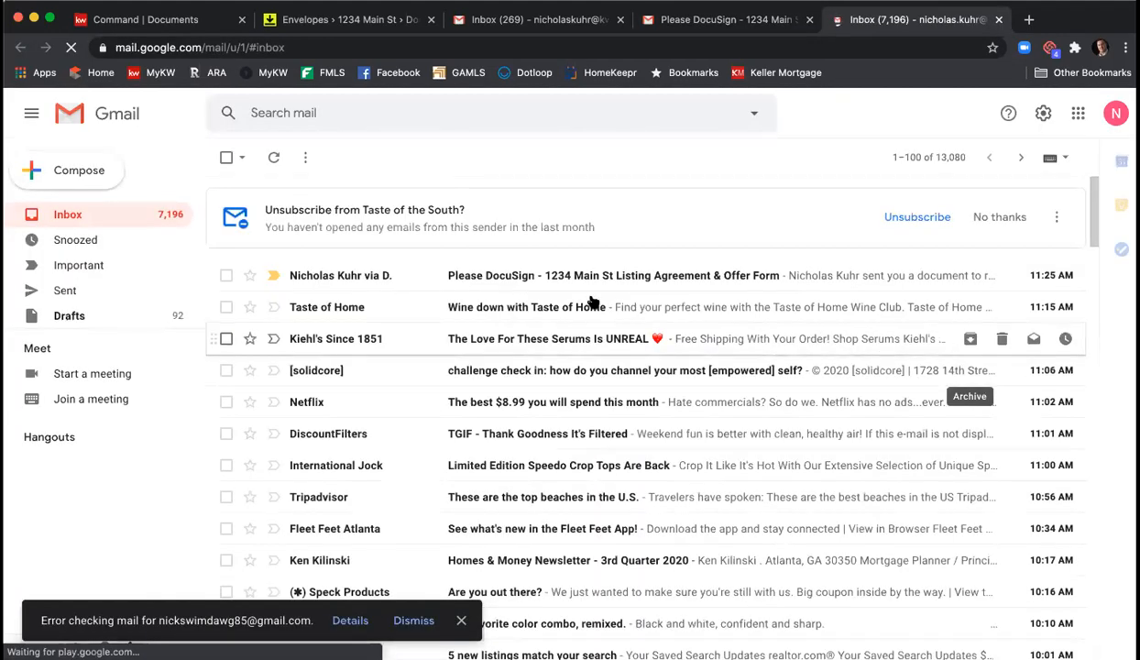
pyautogui.click(525, 279)
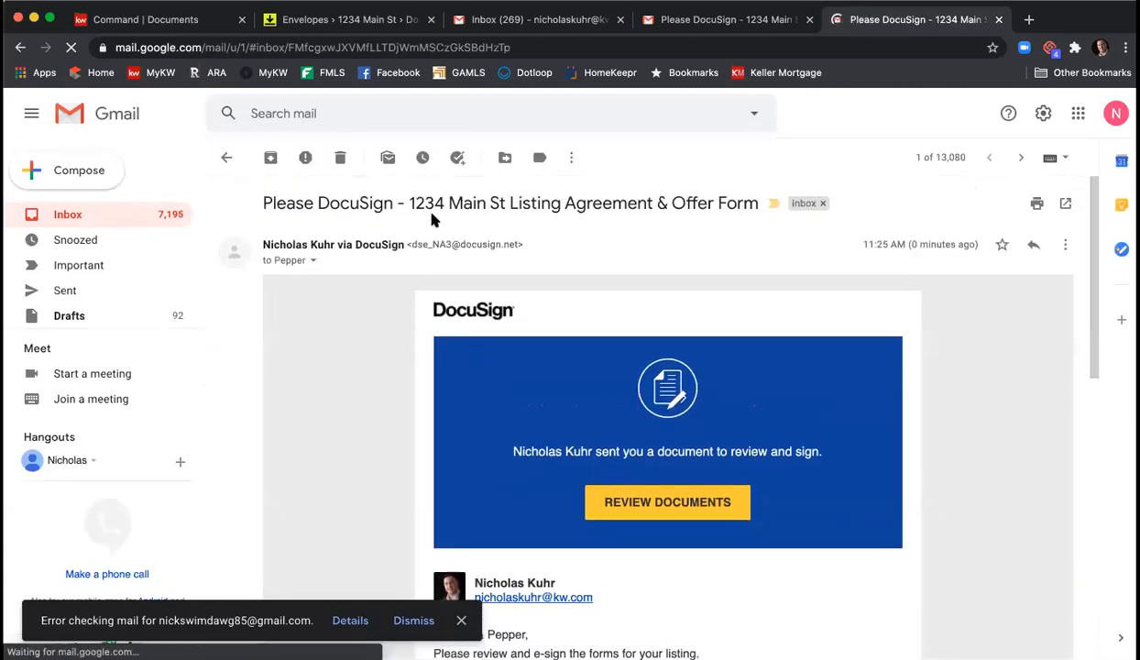
pyautogui.scroll(-5, 732, 261)
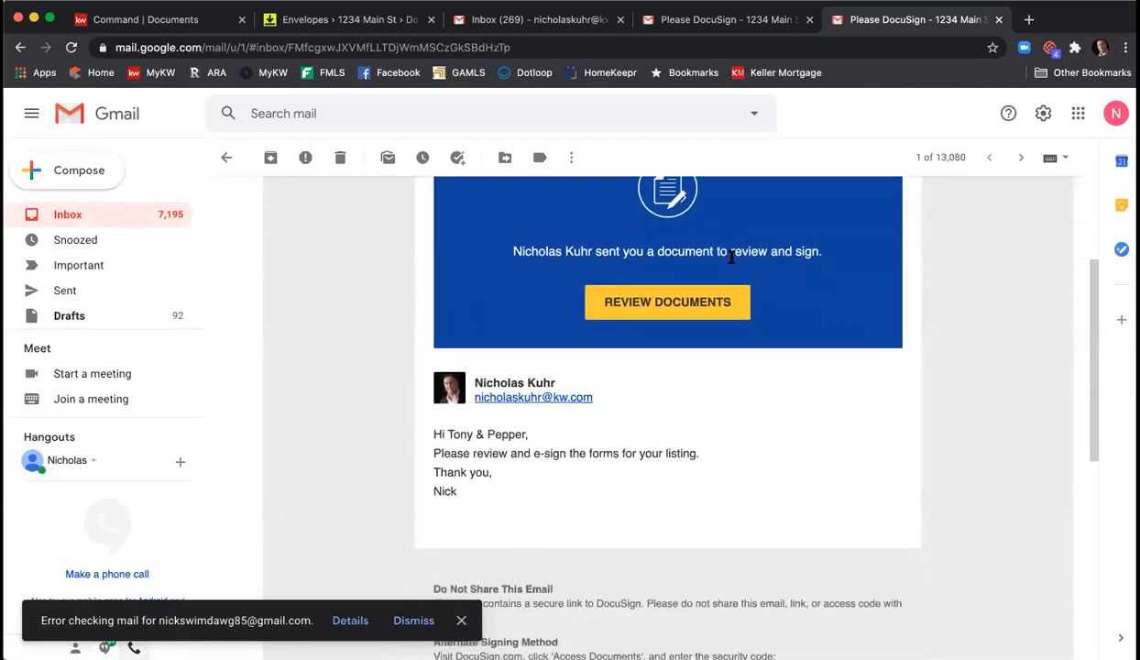
pyautogui.click(409, 621)
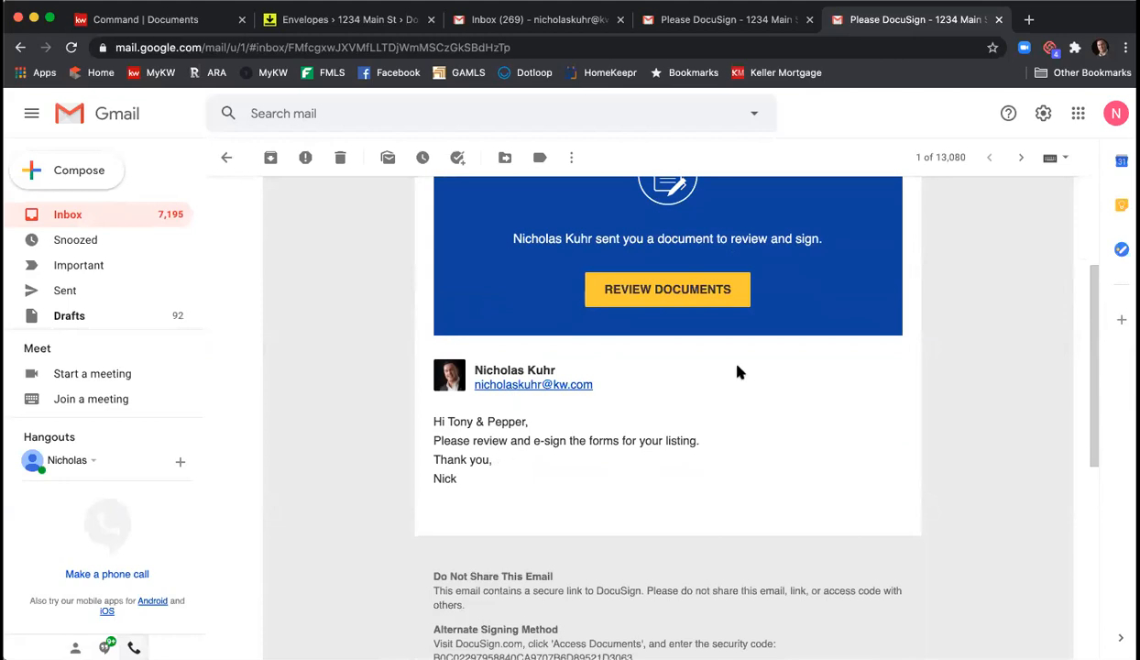
pyautogui.click(673, 290)
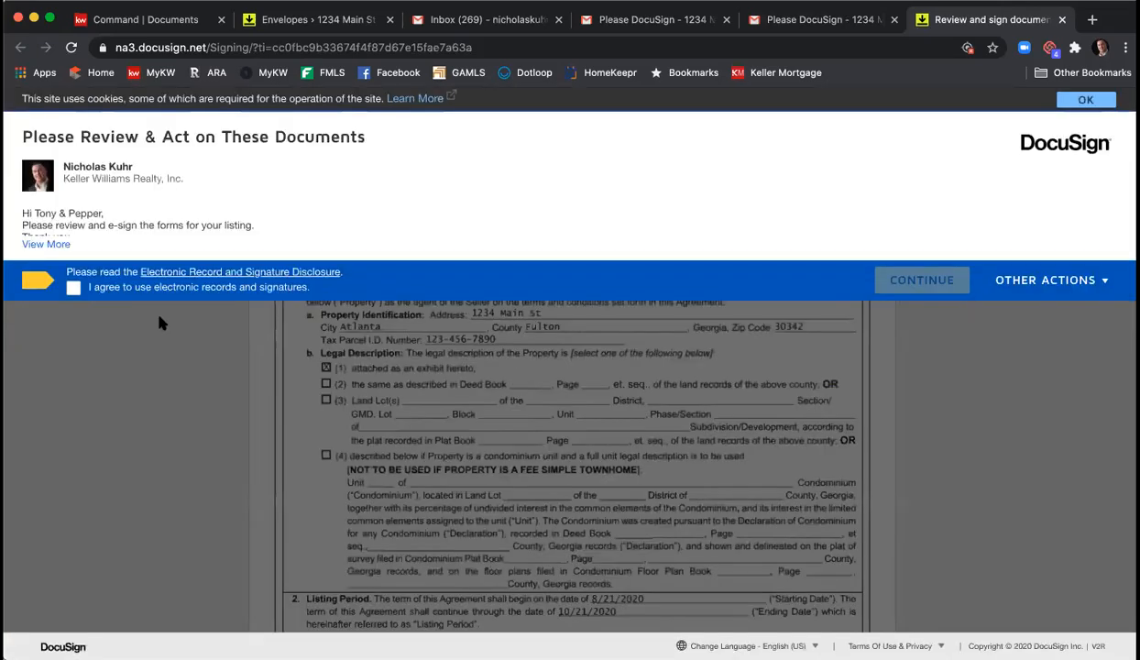
# - Agree to electronic signing and adopt a signature on the second seller's listing agreement line
pyautogui.click(74, 287)
pyautogui.click(931, 281)
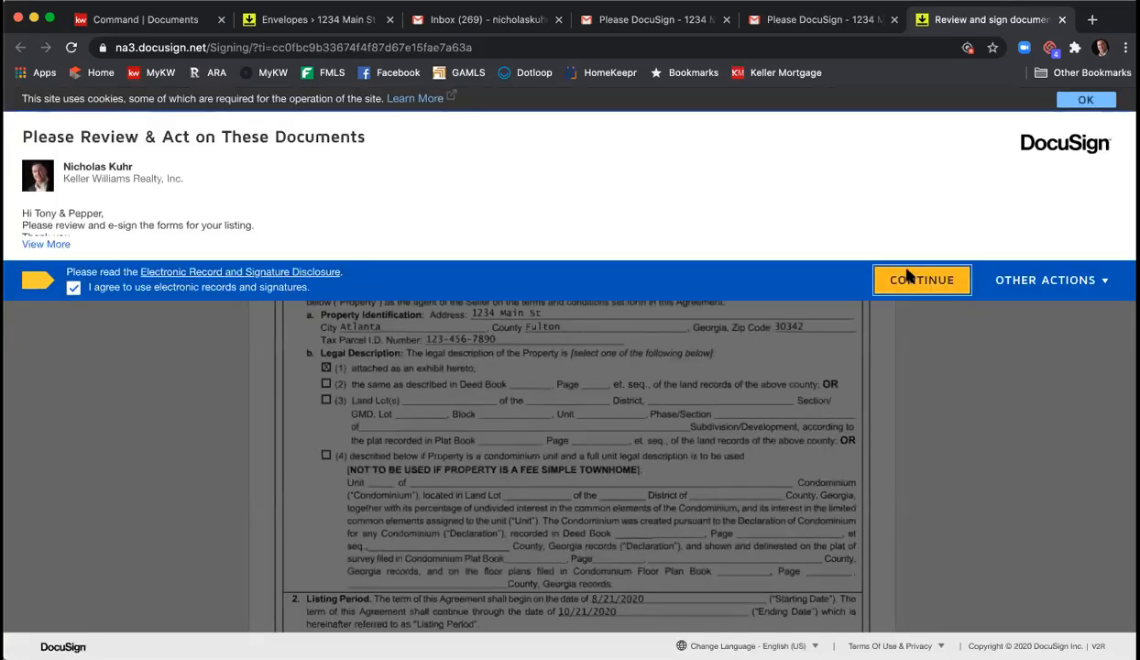
pyautogui.click(195, 227)
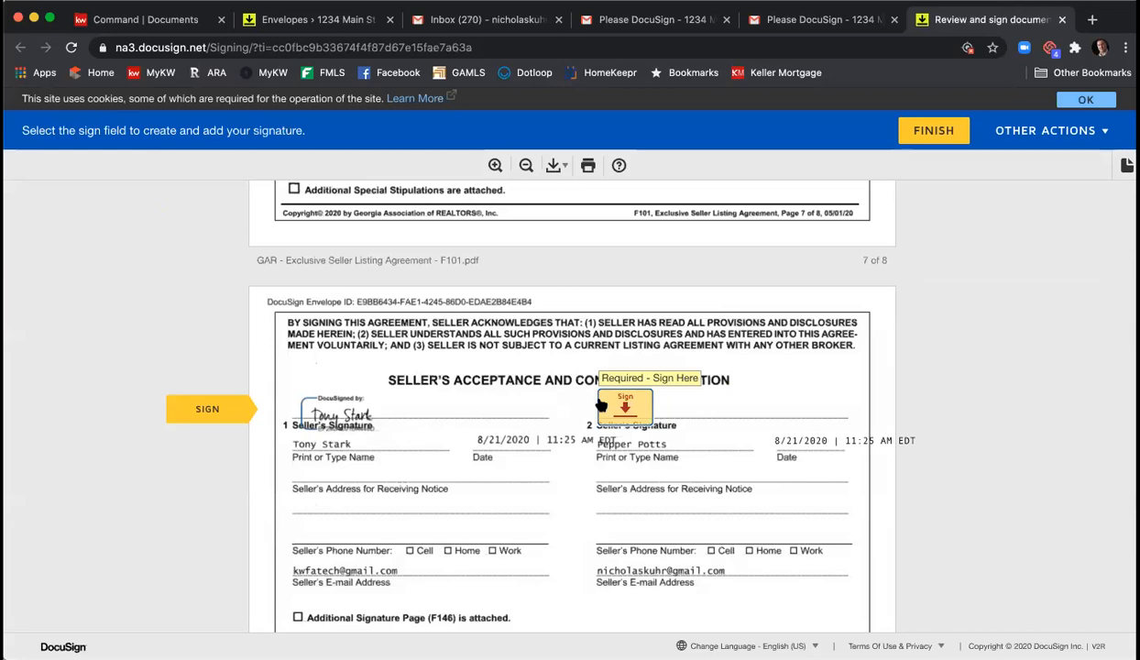
pyautogui.click(612, 405)
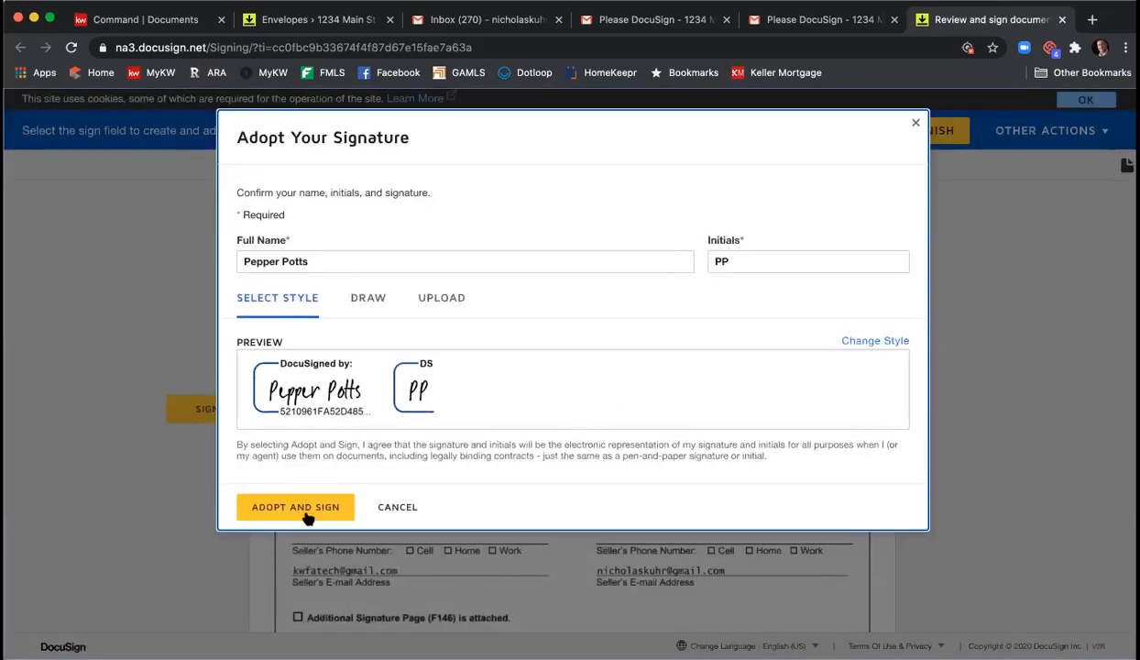
pyautogui.click(303, 507)
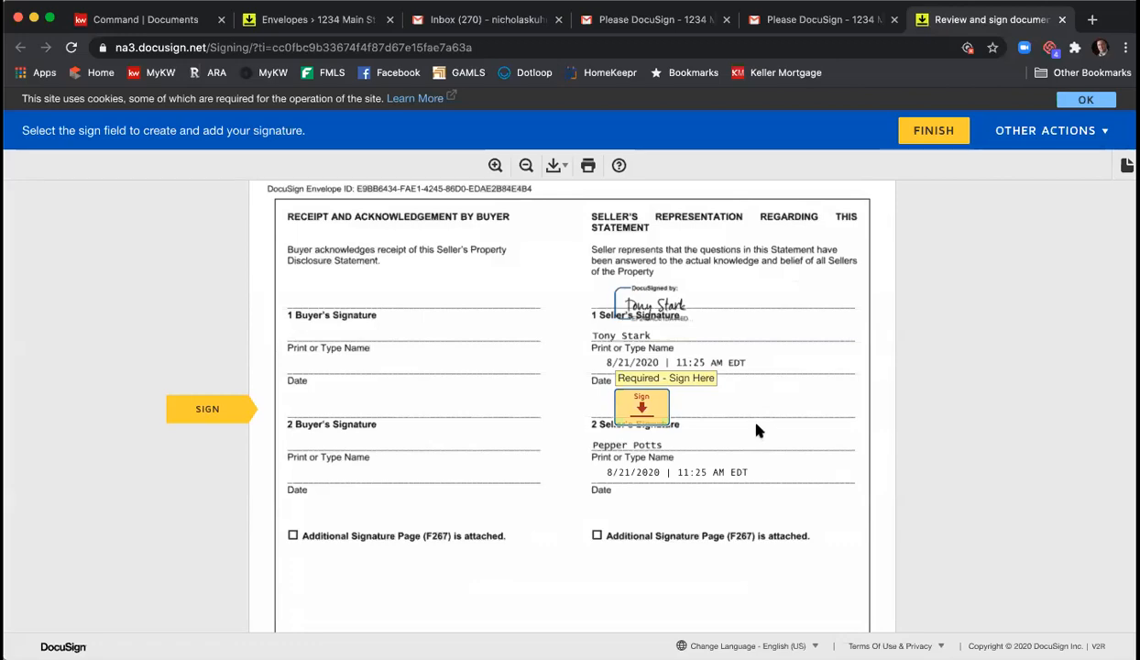
# - Scroll through the Seller's Property Disclosure Statement down to its signature block
pyautogui.scroll(20, 747, 408)
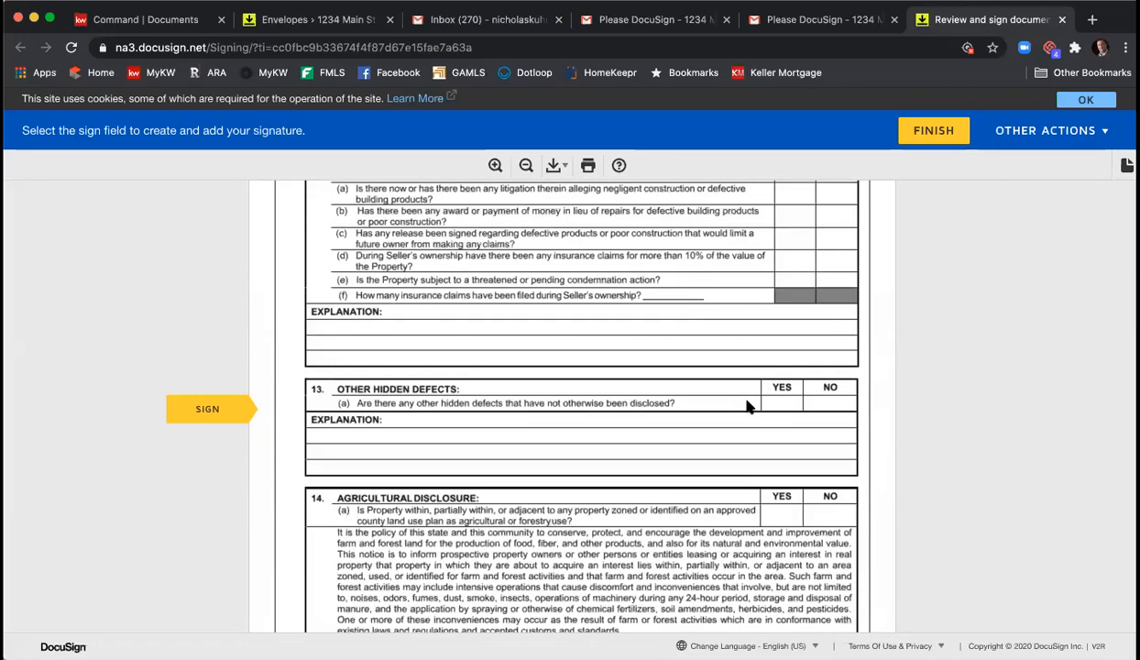
pyautogui.scroll(15, 747, 408)
pyautogui.scroll(-4, 747, 408)
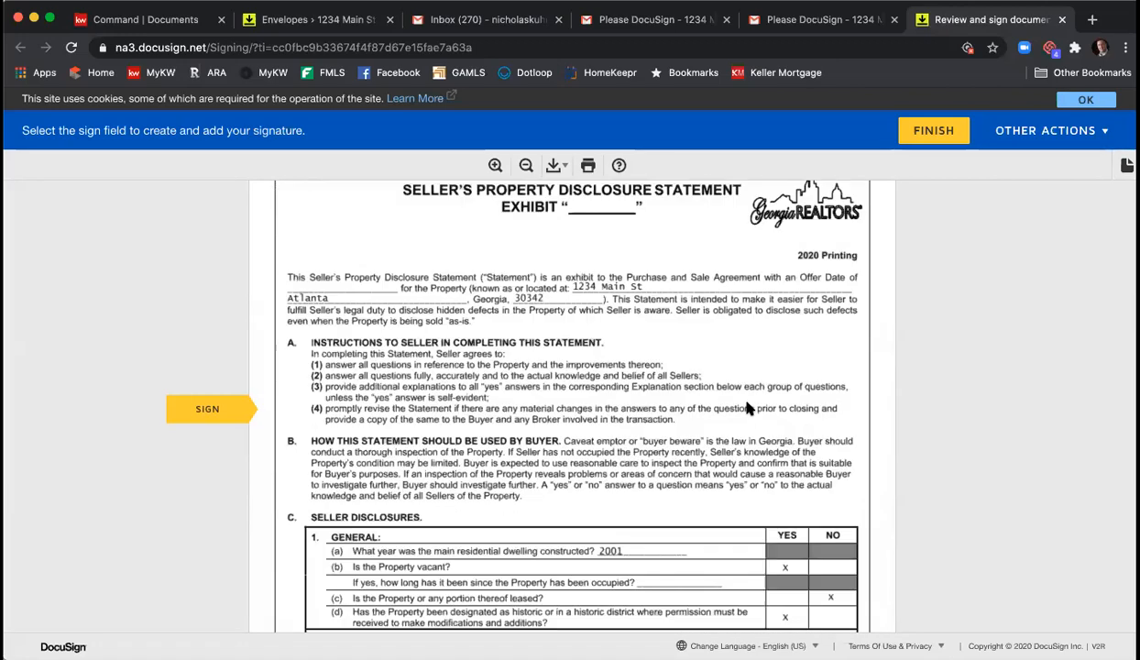
pyautogui.scroll(-1, 749, 407)
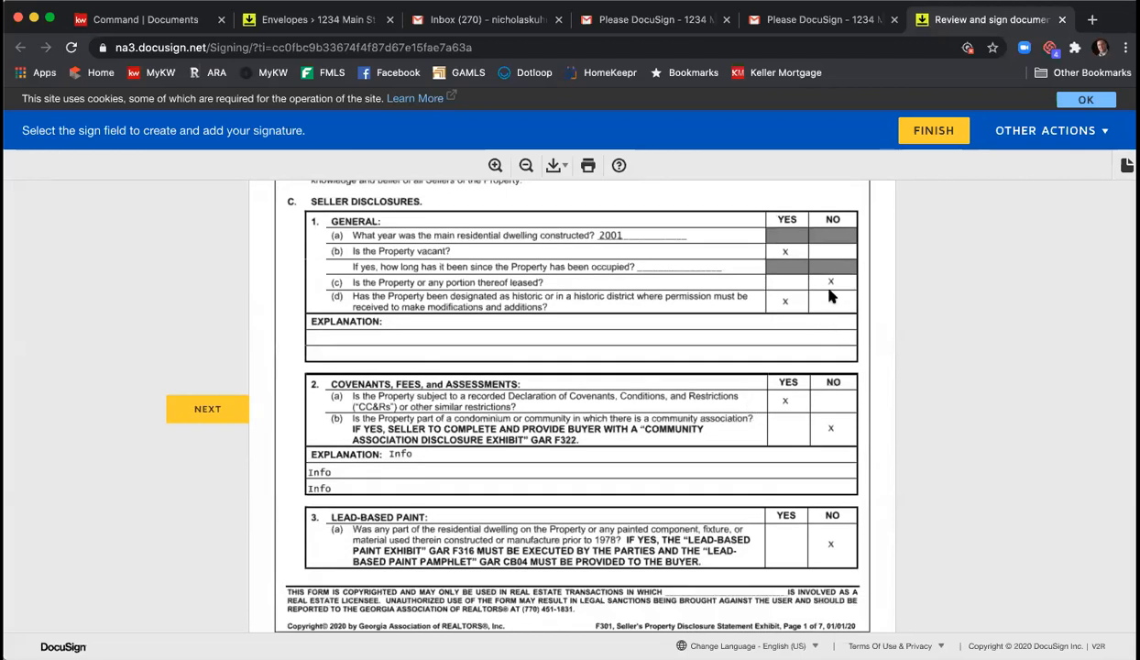
pyautogui.scroll(-3, 809, 318)
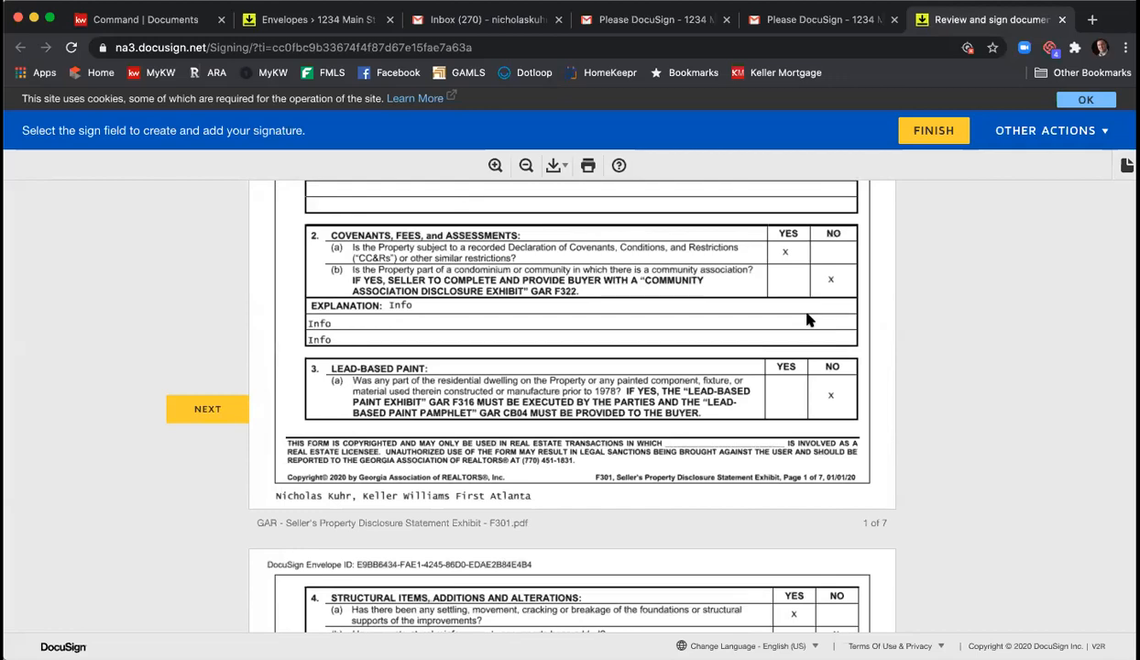
pyautogui.scroll(-6, 807, 319)
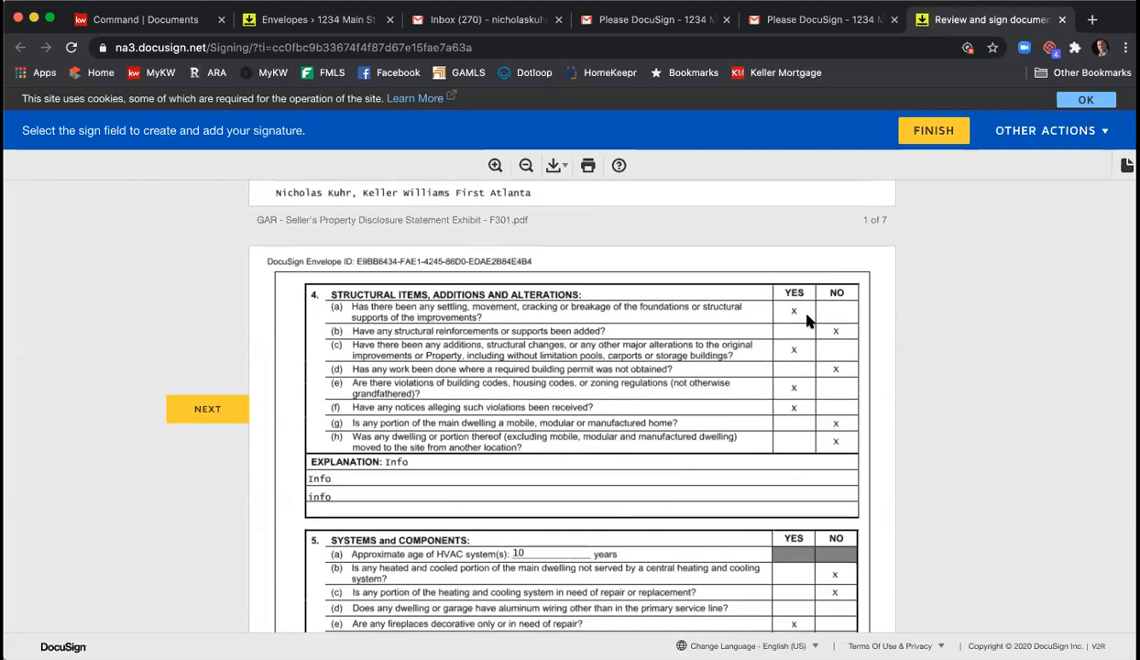
pyautogui.scroll(-9, 807, 319)
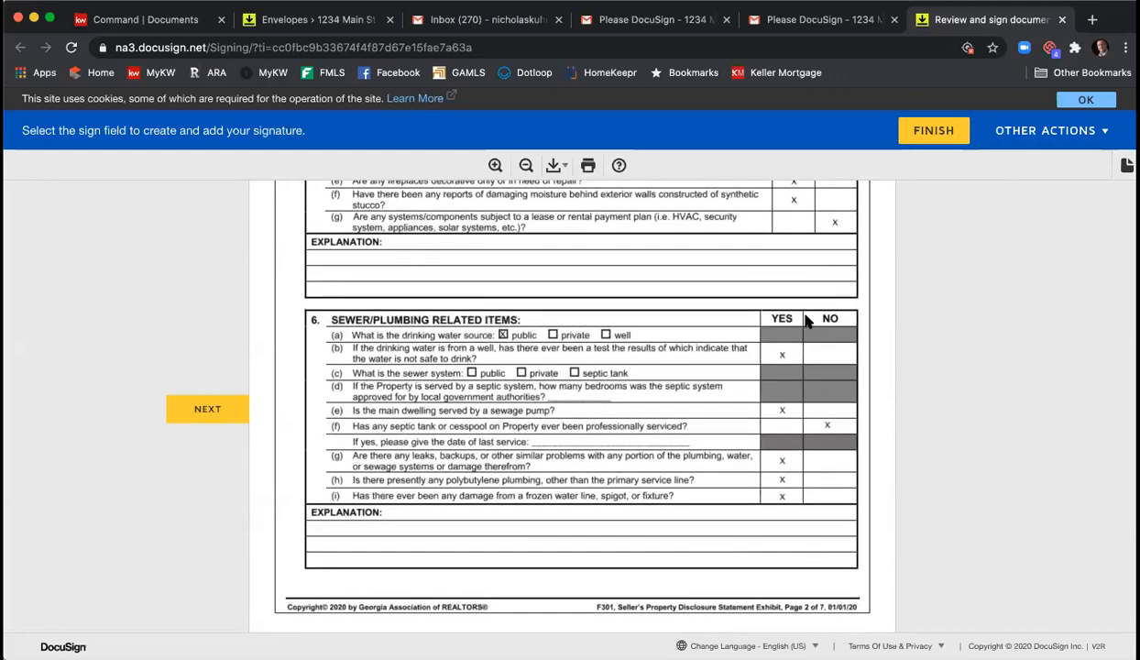
pyautogui.scroll(-12, 807, 319)
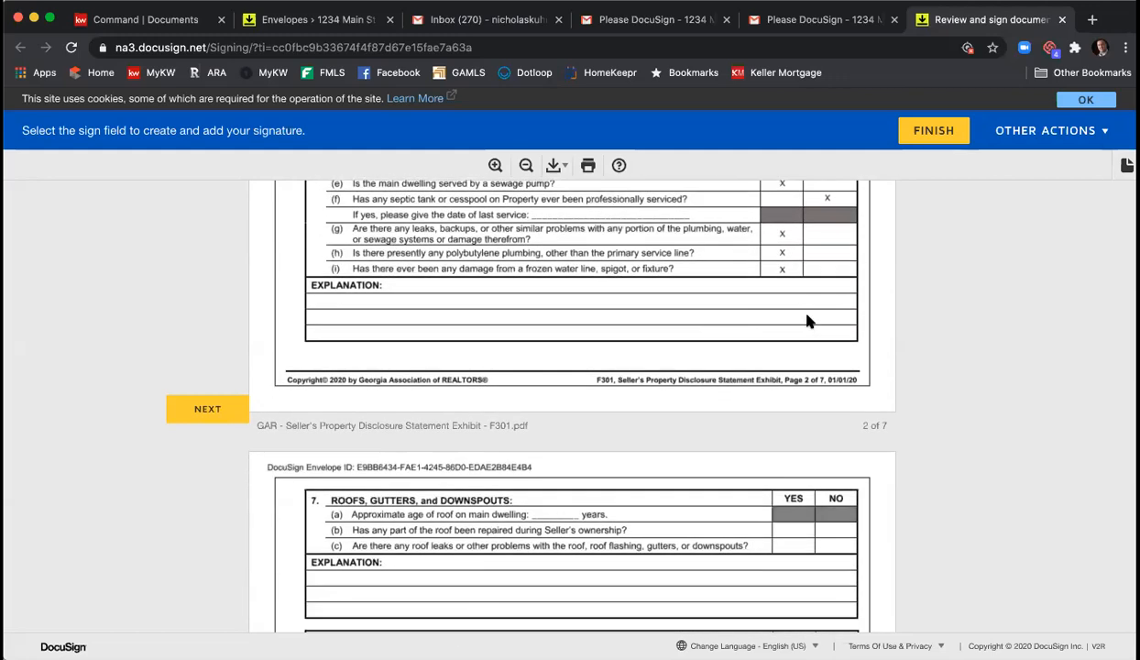
pyautogui.scroll(-20, 808, 318)
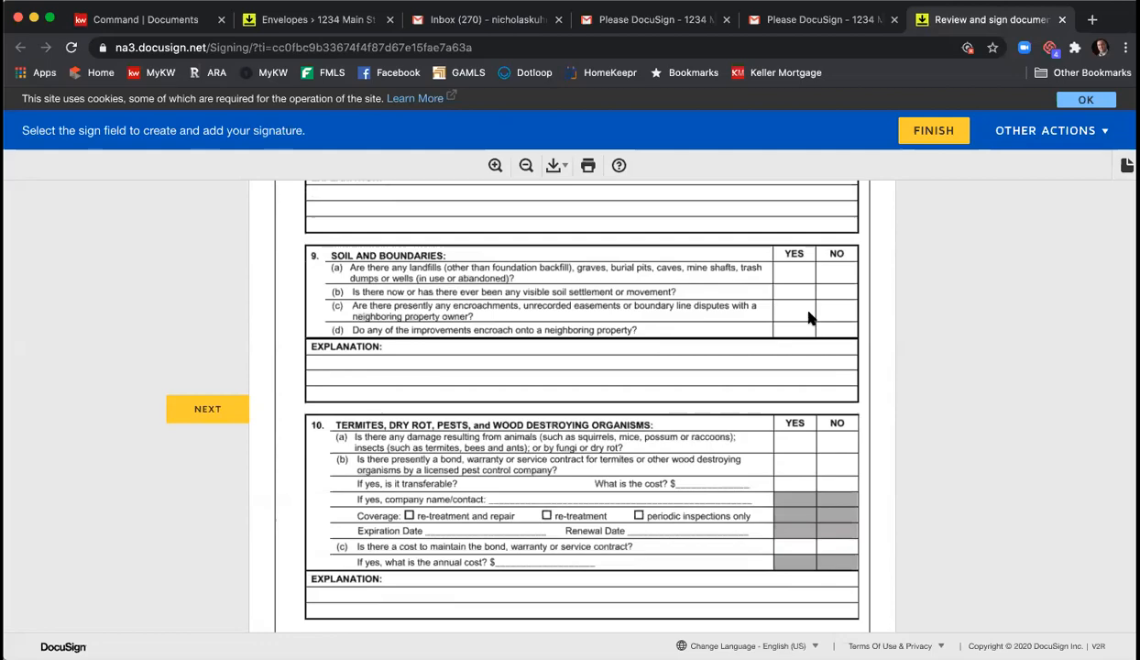
pyautogui.scroll(-20, 809, 318)
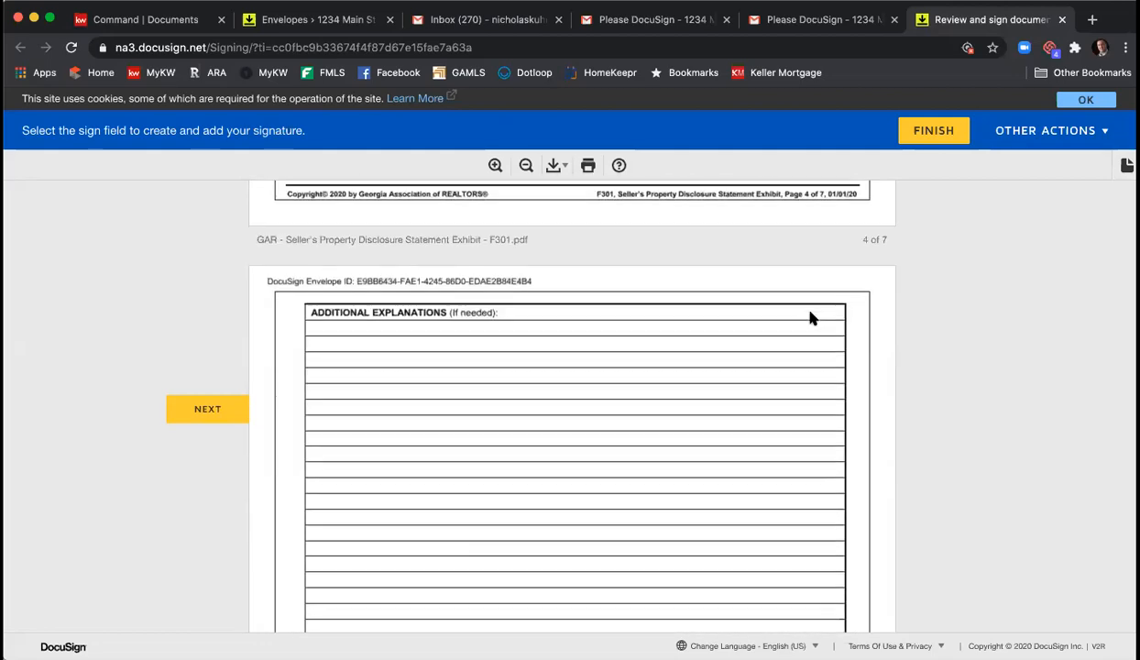
pyautogui.scroll(-8, 810, 319)
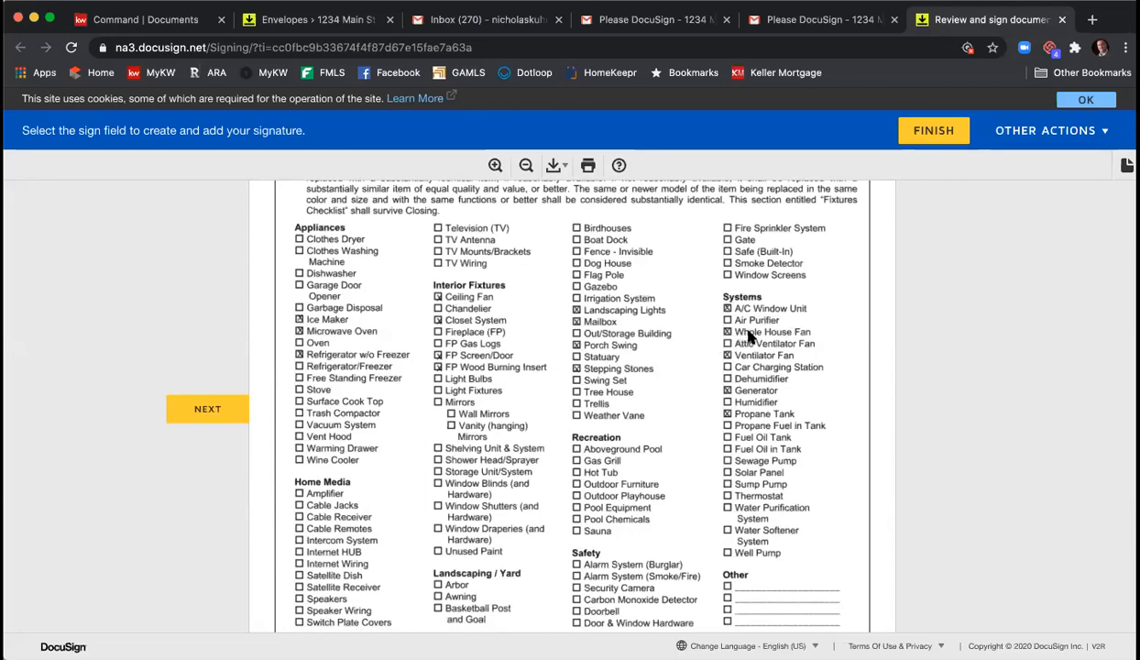
pyautogui.scroll(-14, 733, 330)
pyautogui.scroll(-3, 749, 335)
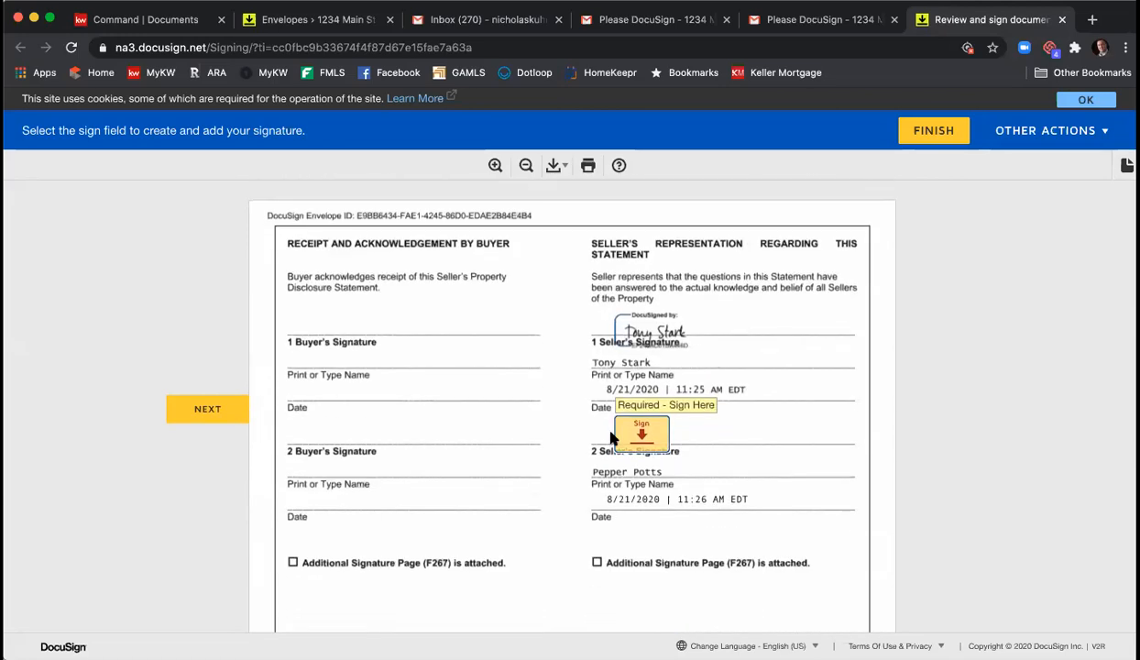
# - Sign the disclosure statement and the remaining signature lines, and initial the association disclosure and offer time limit
pyautogui.click(646, 439)
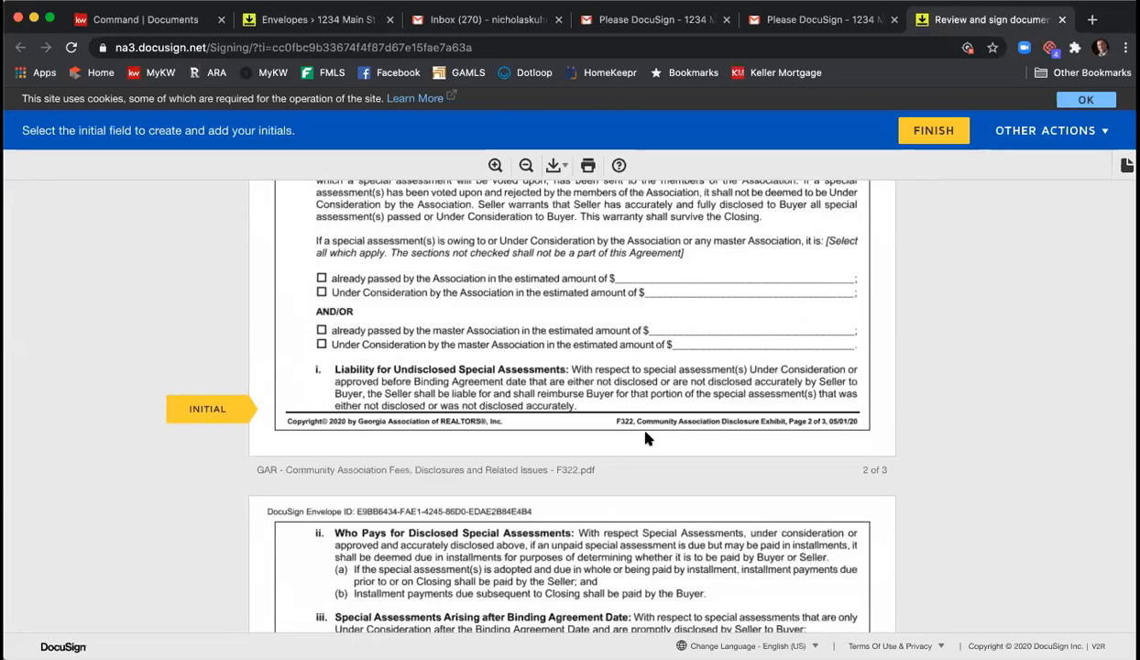
pyautogui.scroll(15, 642, 426)
pyautogui.scroll(20, 641, 427)
pyautogui.scroll(-7, 623, 403)
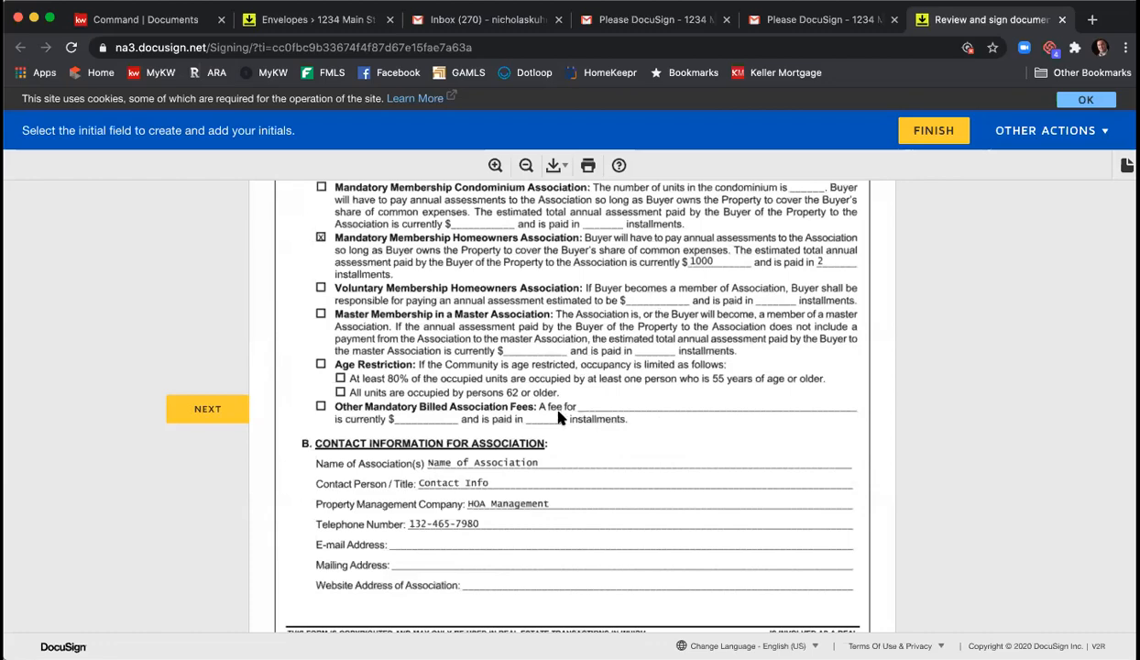
pyautogui.scroll(-7, 799, 443)
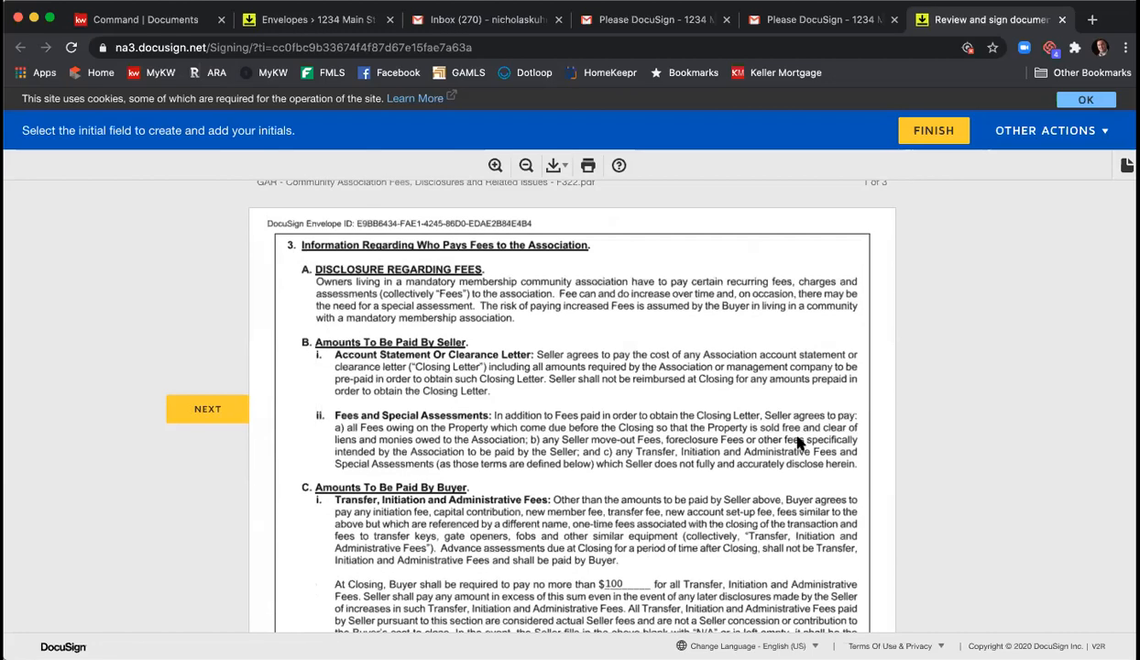
pyautogui.scroll(-10, 799, 444)
pyautogui.click(793, 473)
pyautogui.click(649, 417)
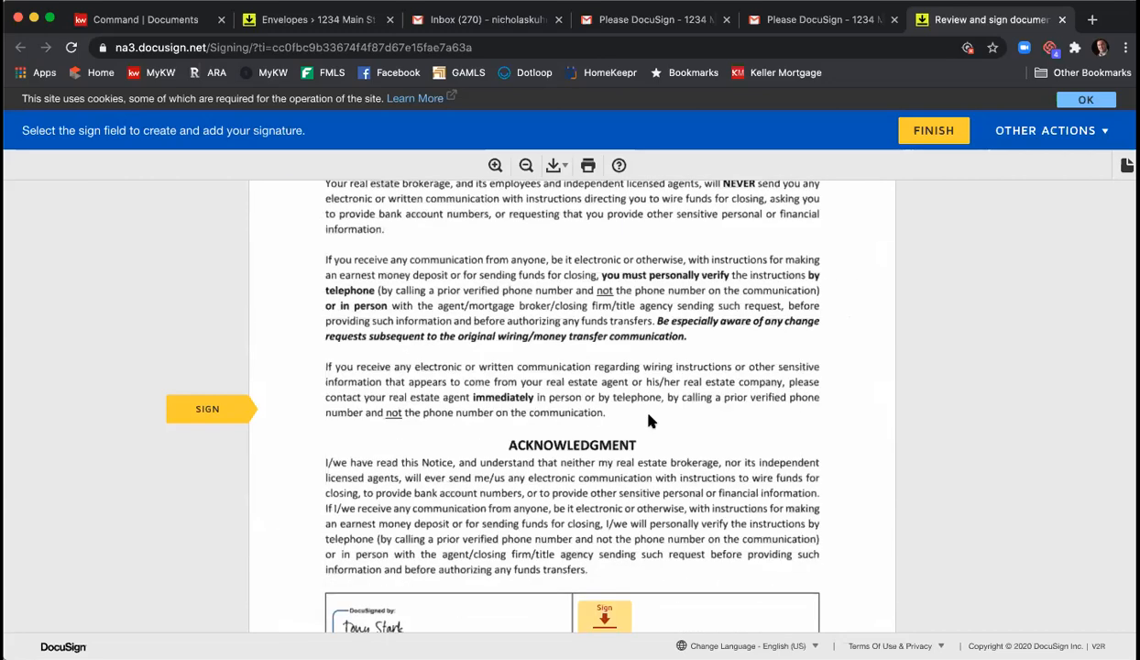
pyautogui.click(603, 410)
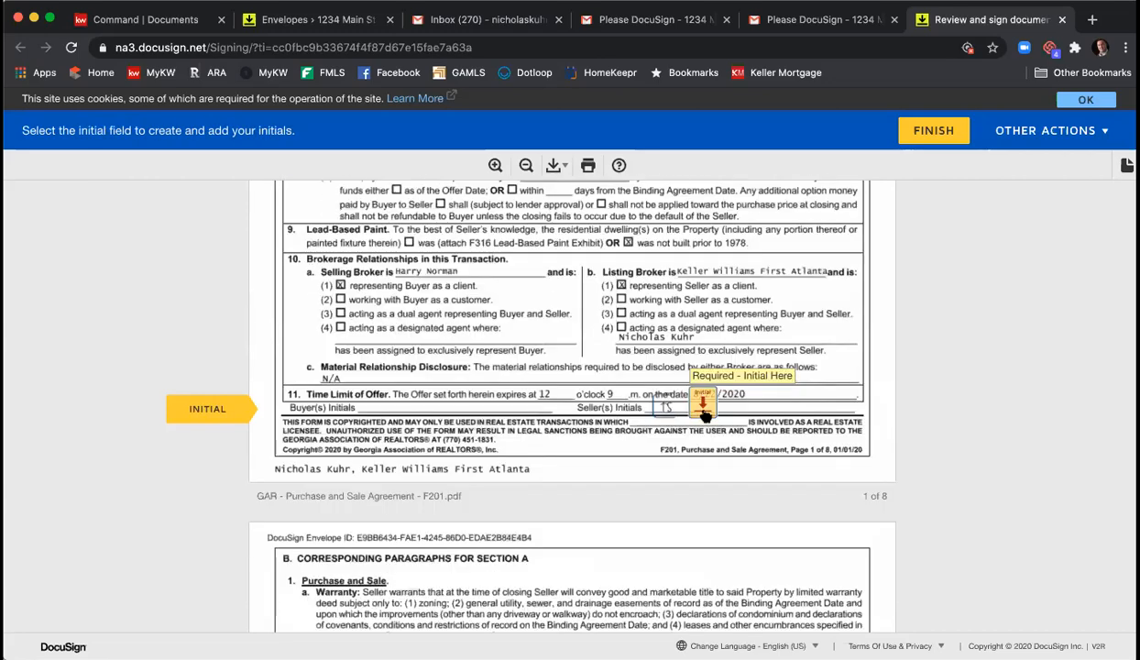
pyautogui.click(691, 403)
pyautogui.click(631, 419)
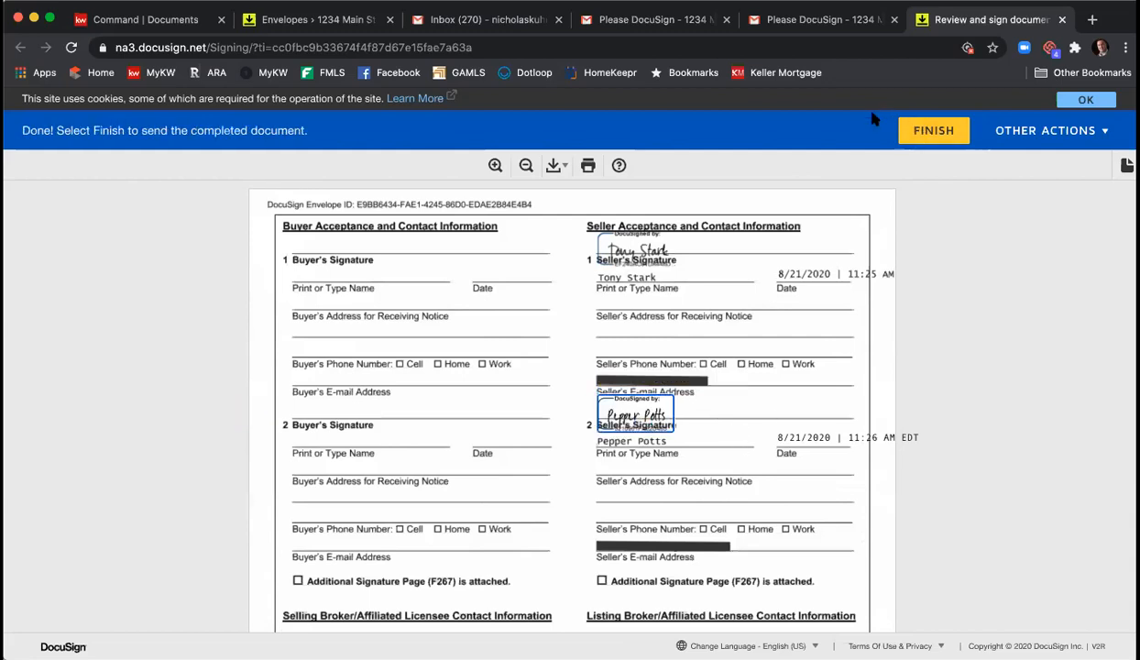
# - Submit the signed documents with FINISH, decline creating an account, and close the DocuSign tab
pyautogui.click(928, 130)
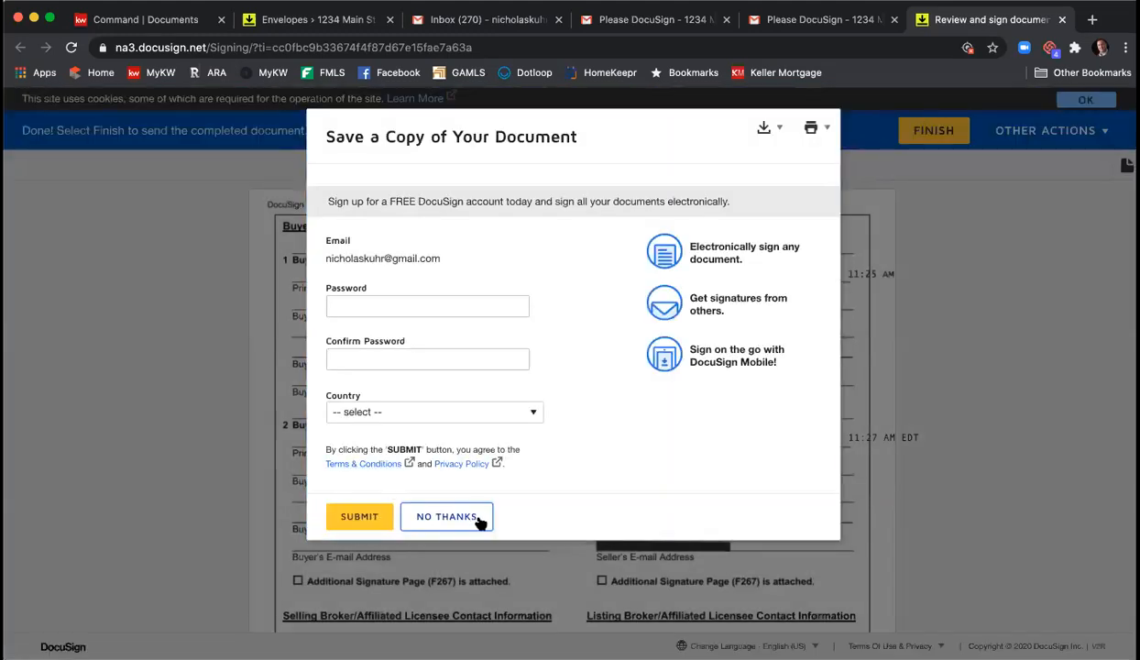
pyautogui.click(449, 517)
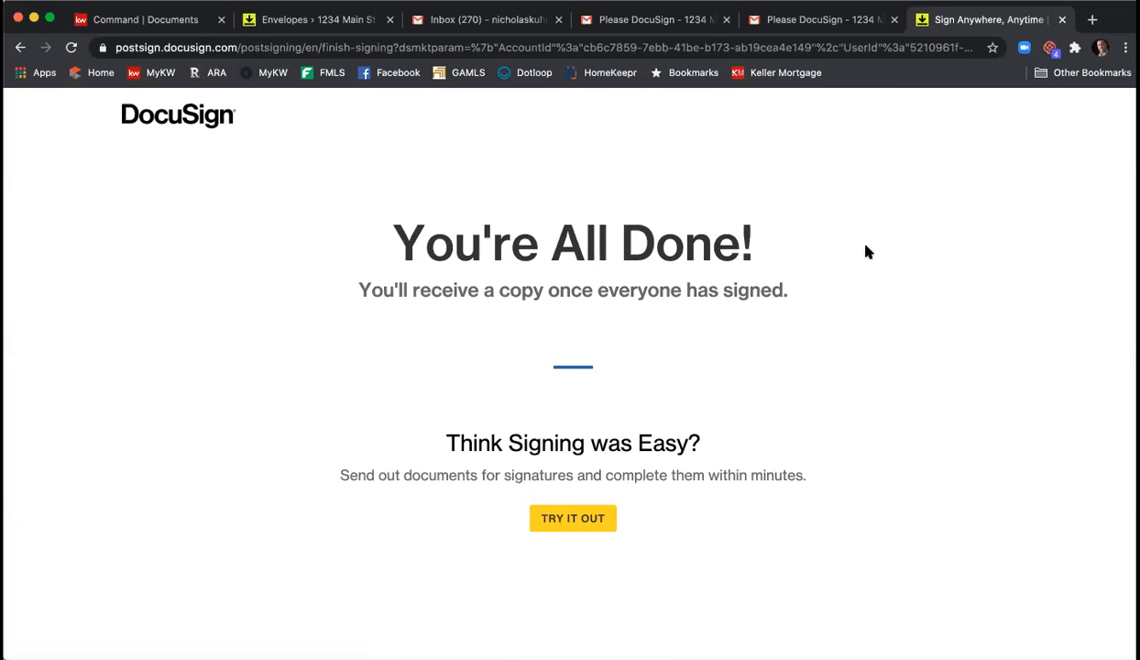
pyautogui.click(1063, 19)
# - In the agent's inbox, open the 'Please DocuSign - 1234 Main St' email and start reviewing documents
pyautogui.click(228, 159)
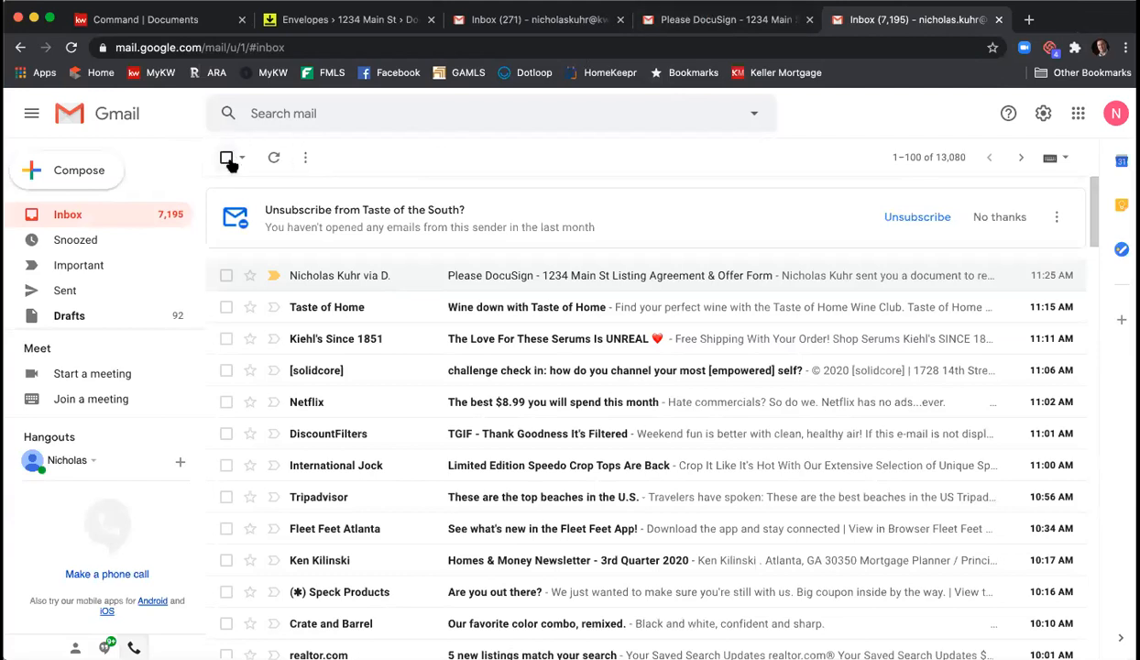
pyautogui.click(528, 32)
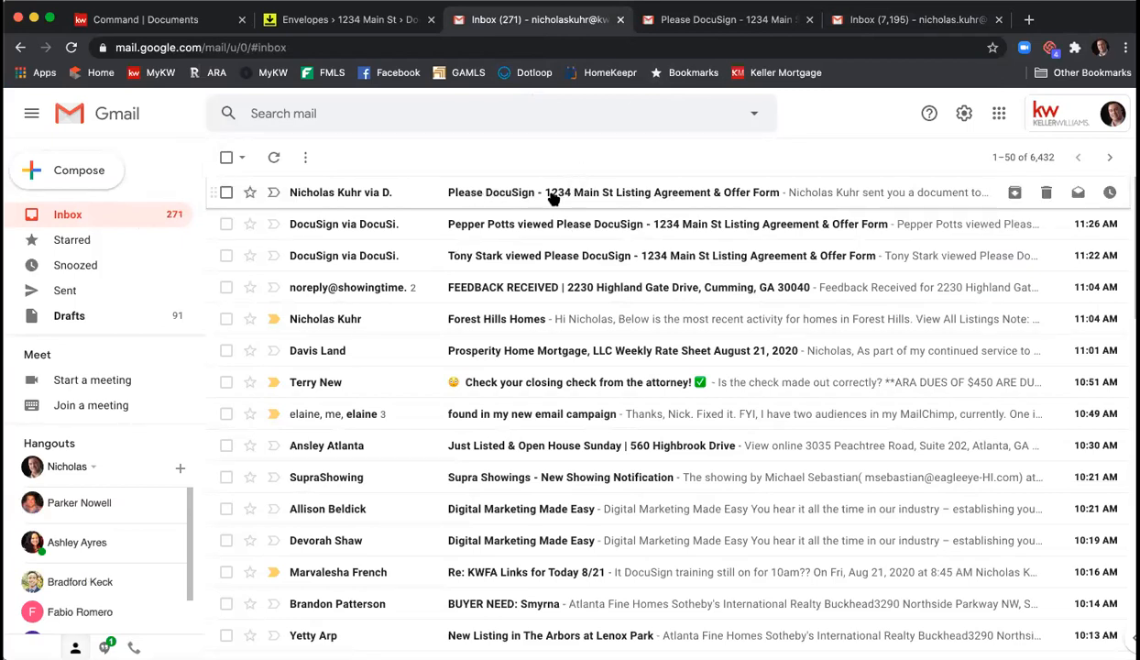
pyautogui.click(614, 196)
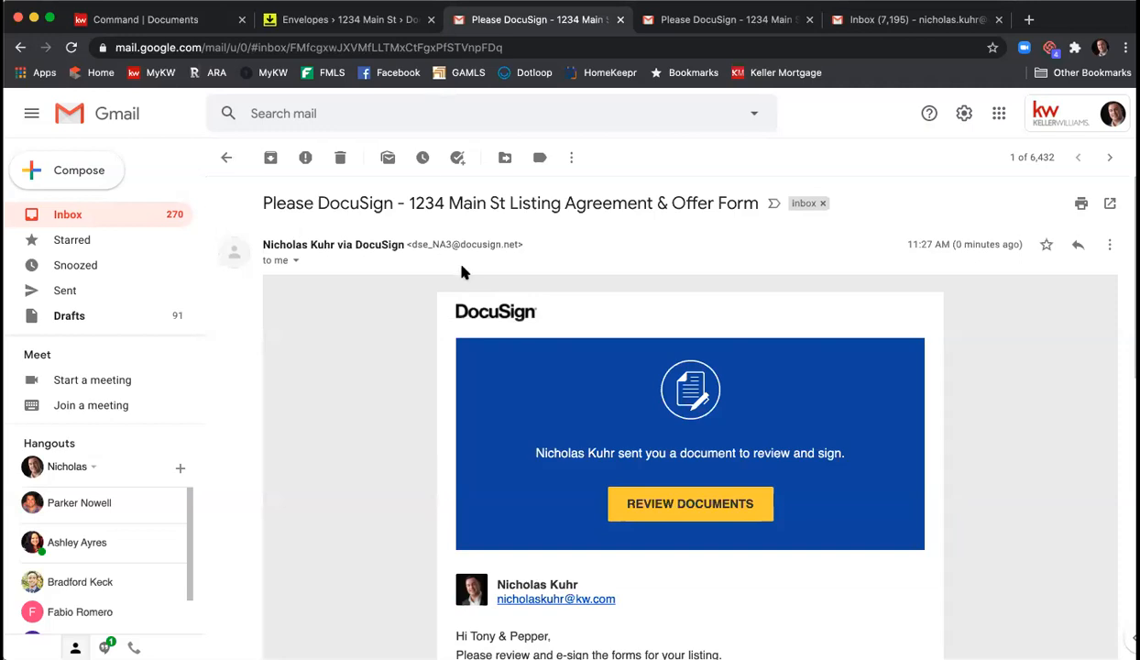
pyautogui.scroll(-4, 463, 272)
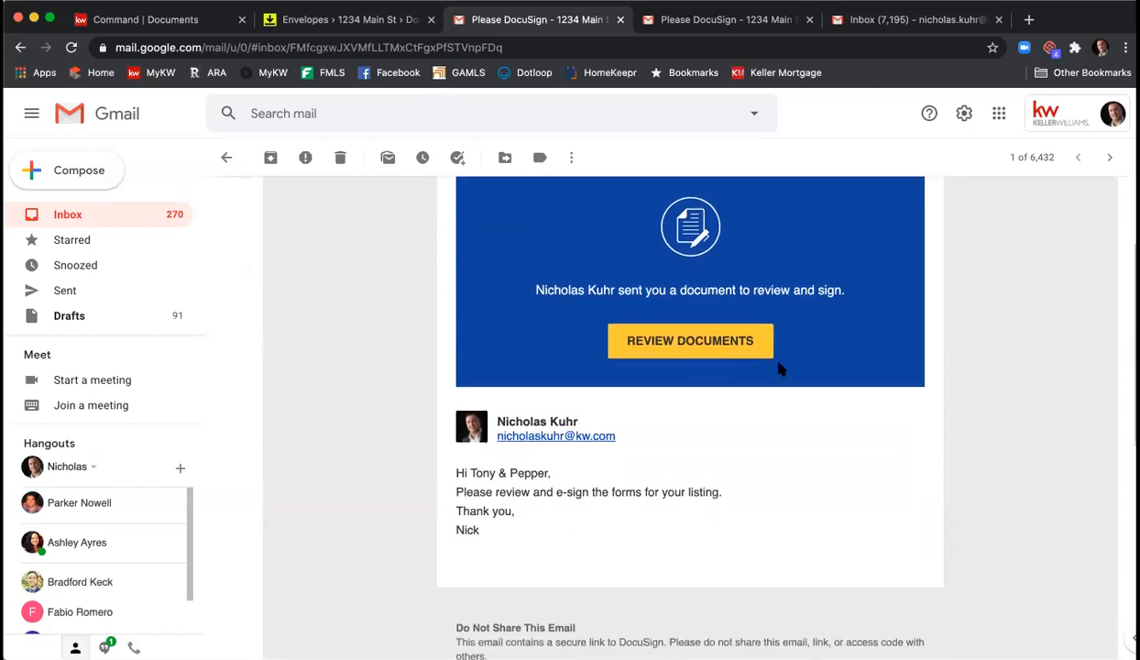
pyautogui.click(727, 345)
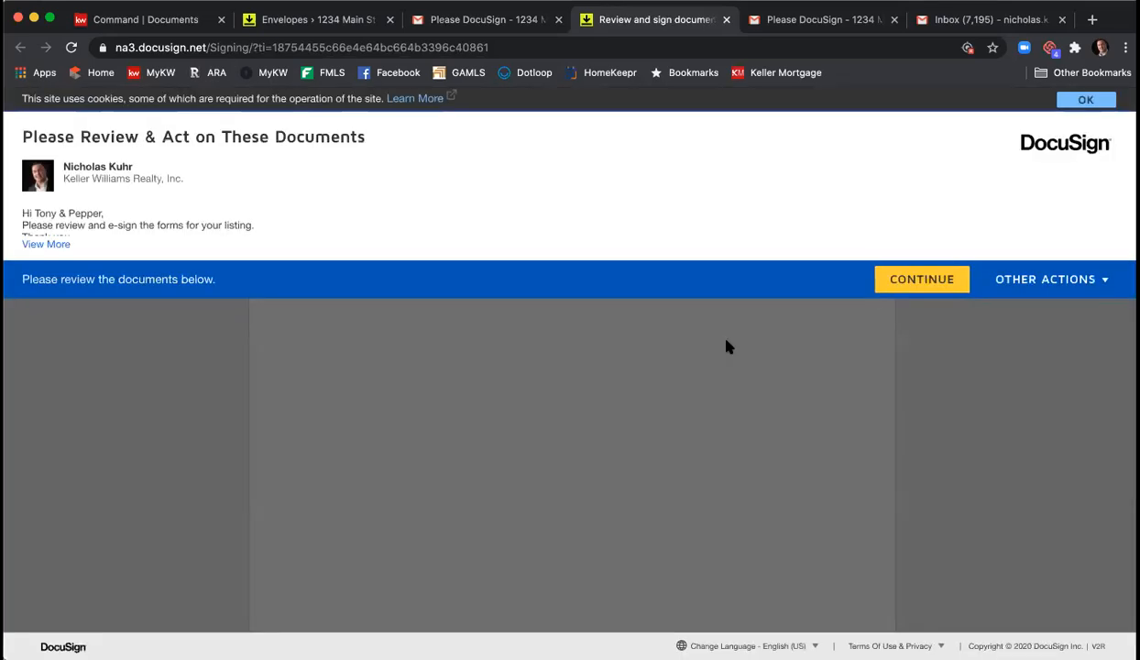
# - Sign the broker's affiliated licensee line and enter 12 as the acceptance time
pyautogui.click(927, 280)
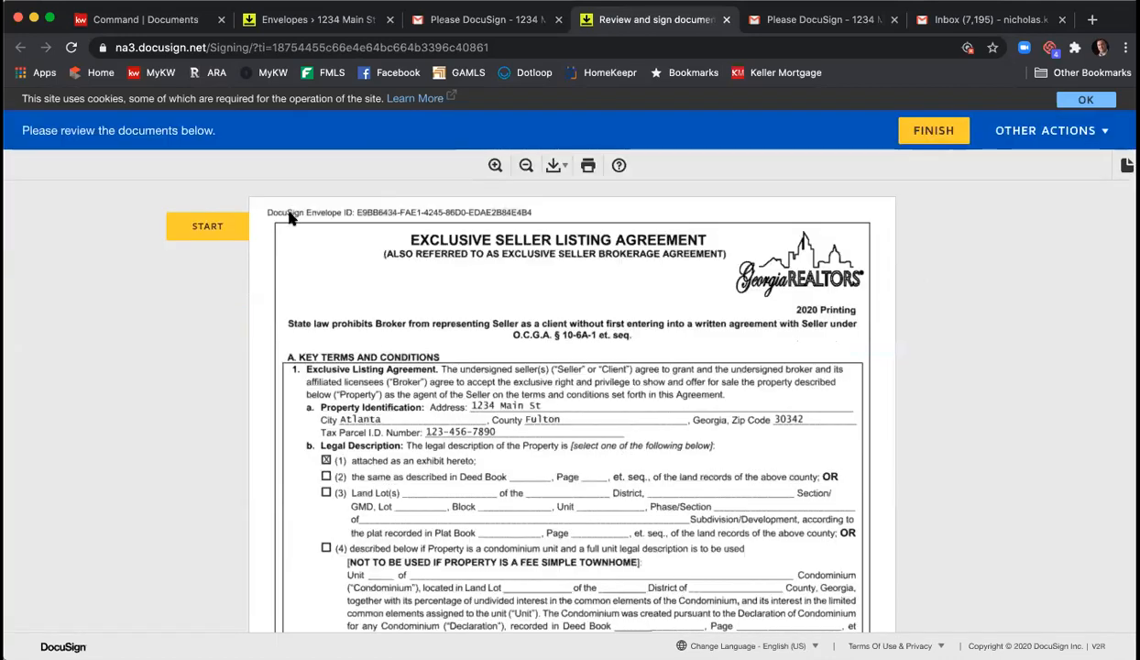
pyautogui.click(181, 222)
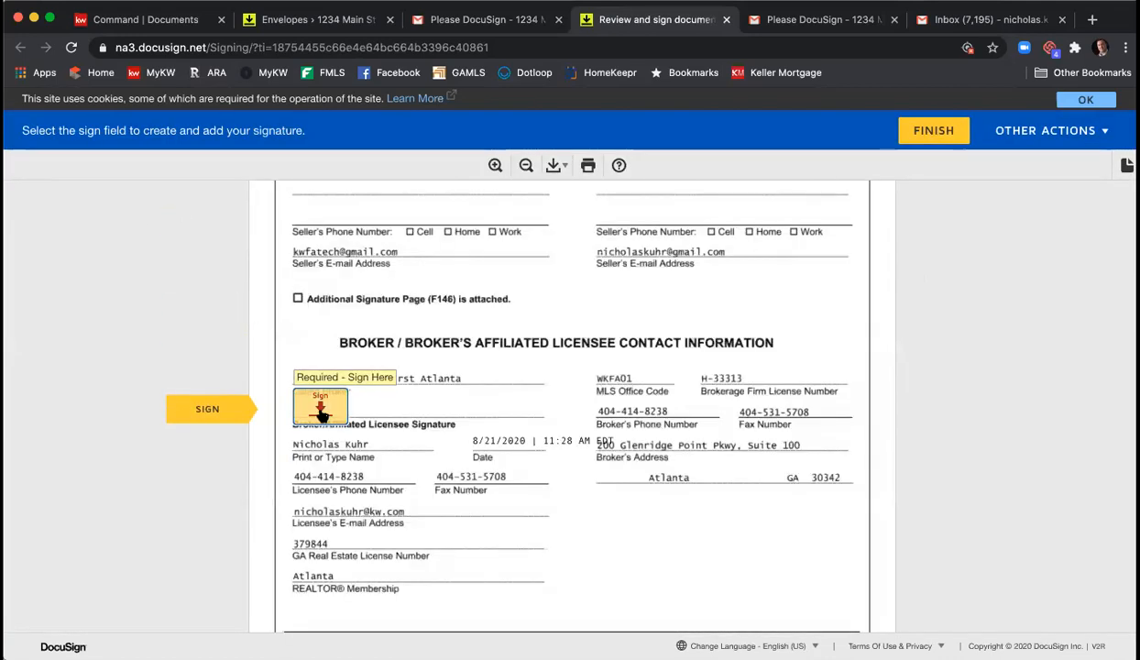
pyautogui.click(320, 407)
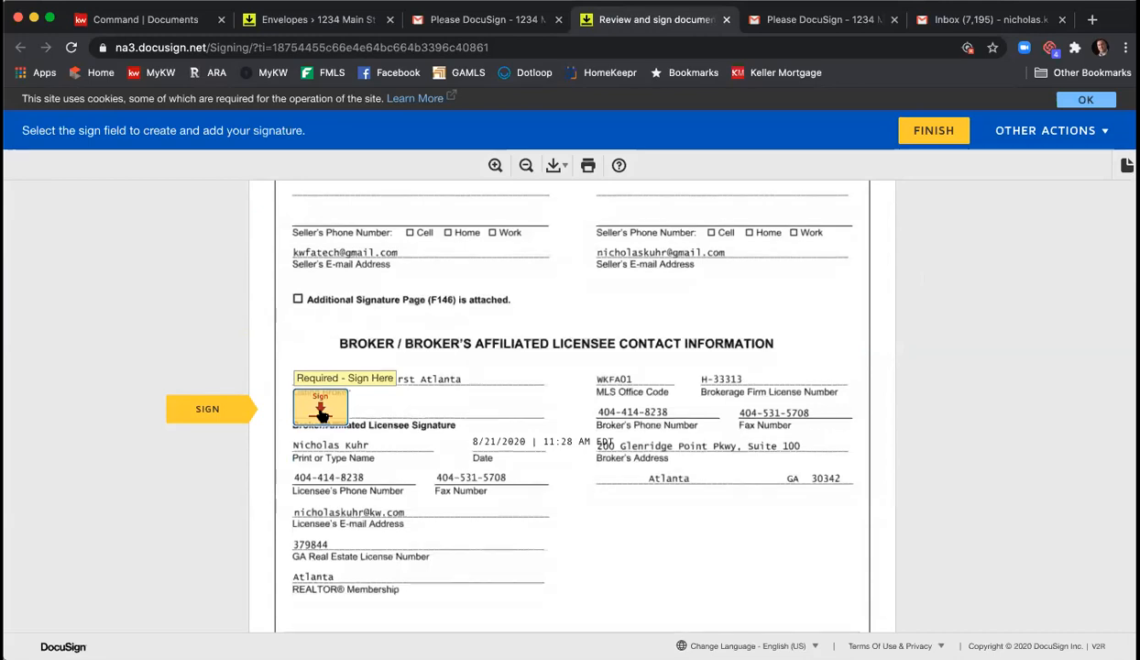
pyautogui.scroll(-5, 321, 414)
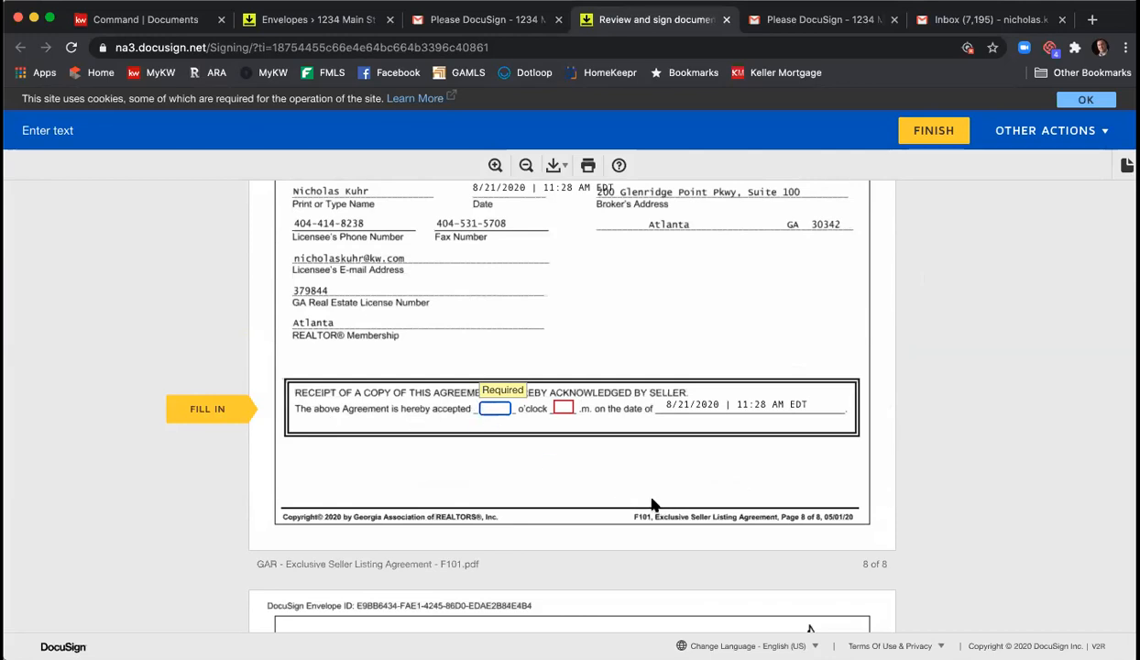
pyautogui.write('12')
pyautogui.press('Tab')
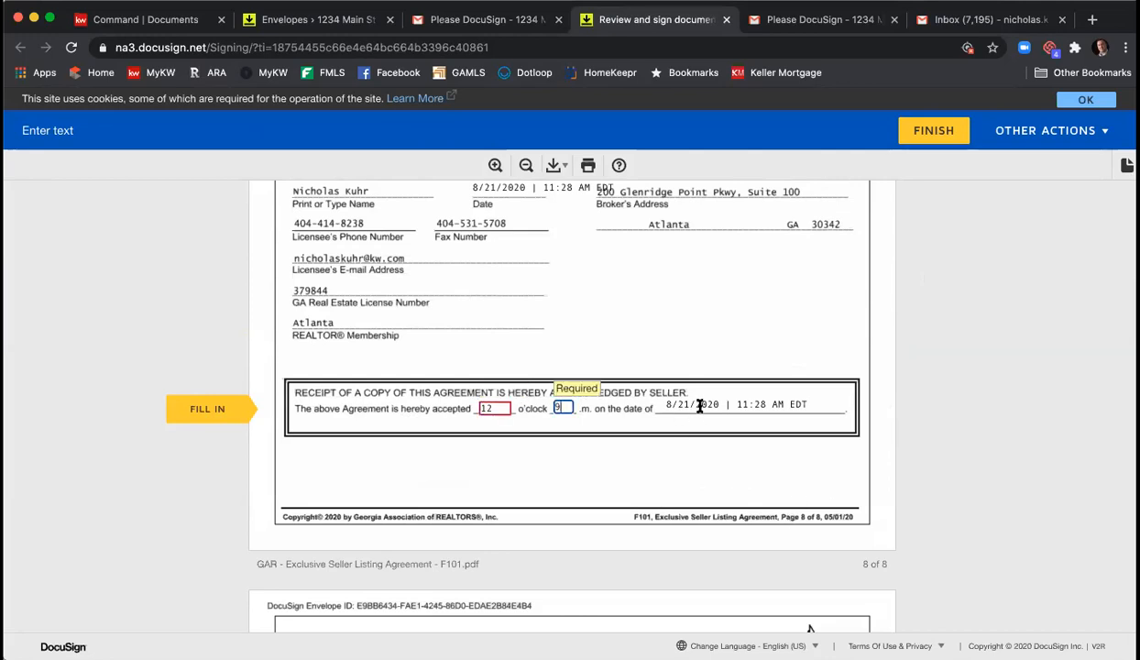
# - Sign as the listing broker's licensee, finish the envelope, and decline logging in to DocuSign
pyautogui.click(205, 407)
pyautogui.click(613, 403)
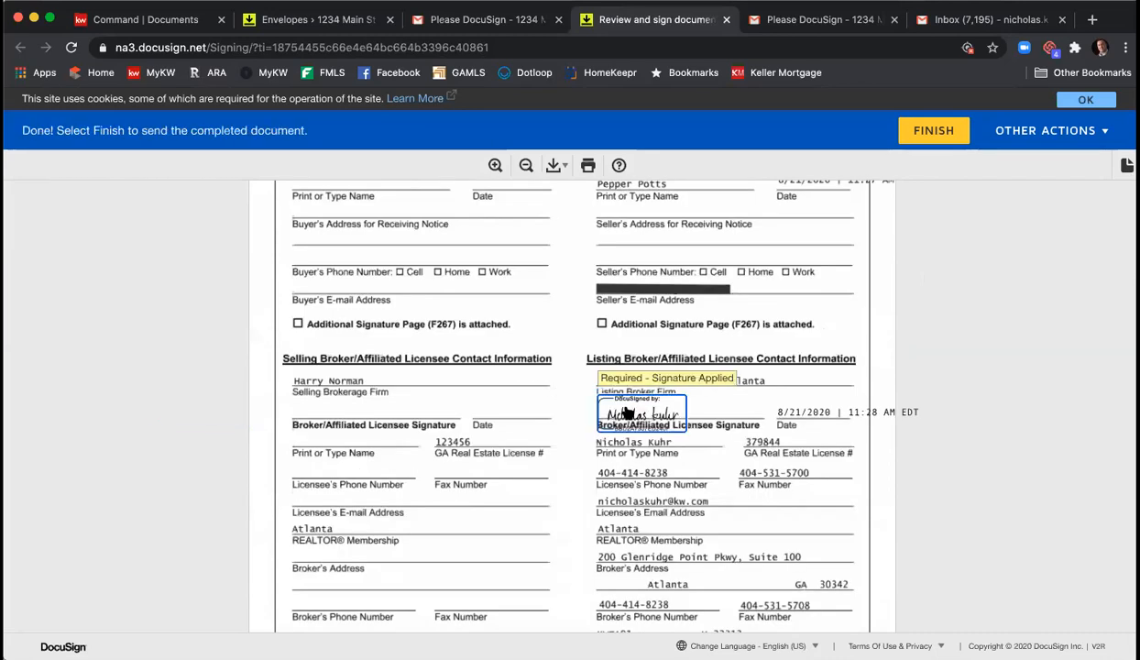
pyautogui.click(937, 134)
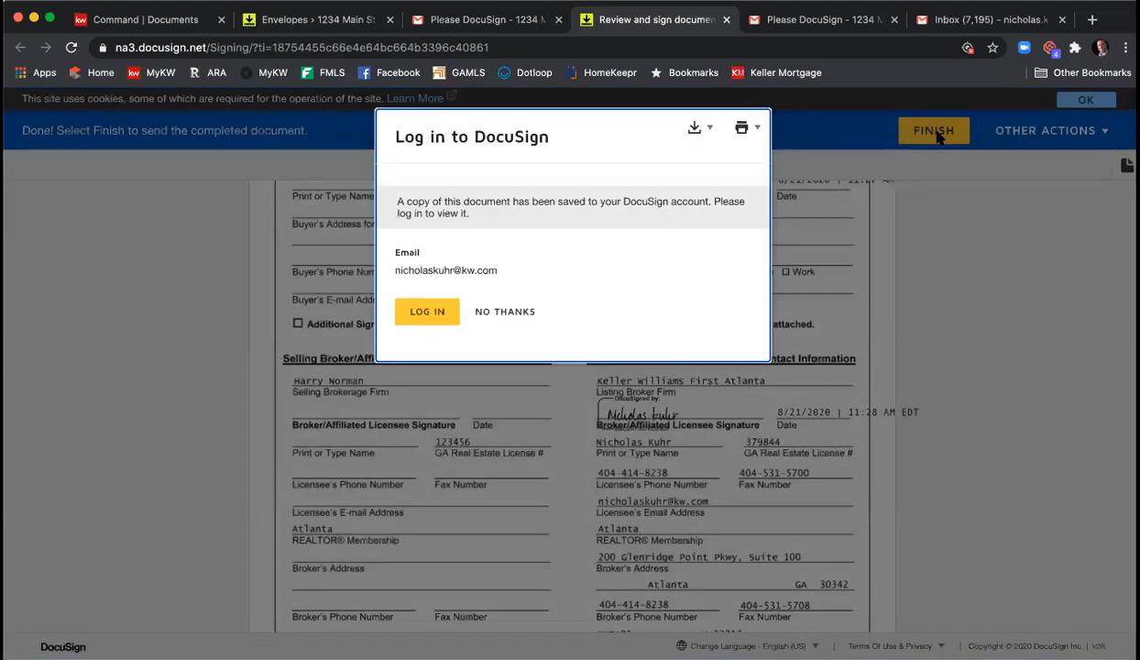
pyautogui.click(509, 312)
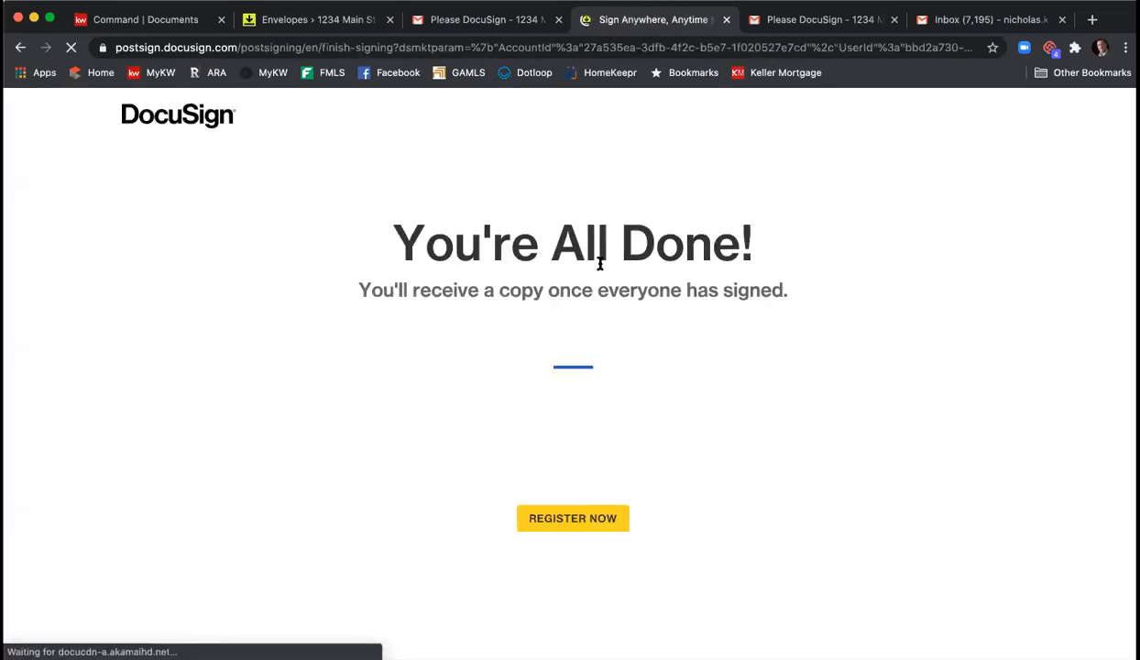
# - Close the signing tab, refresh the inbox, and open the 'Completed' DocuSign email
pyautogui.click(725, 20)
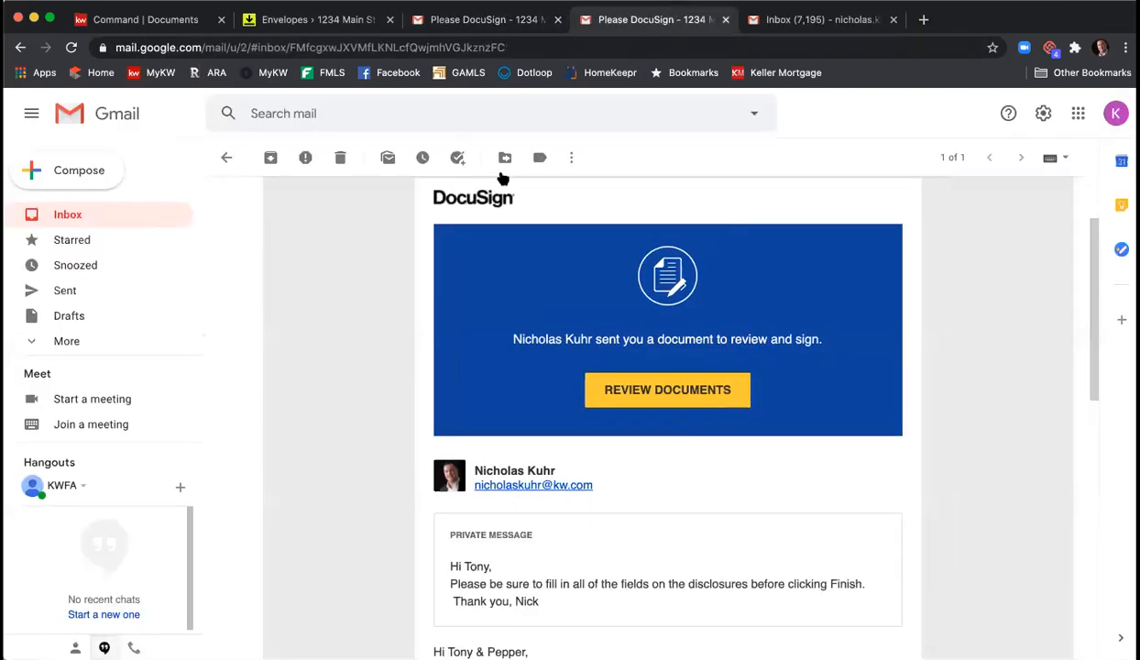
pyautogui.click(229, 158)
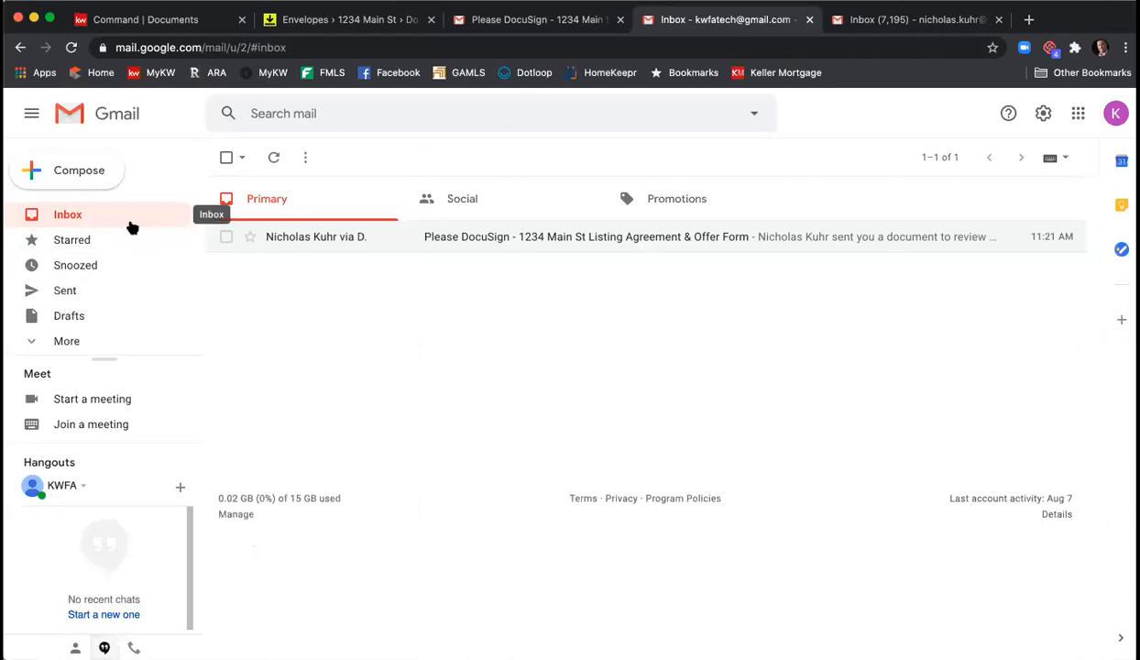
pyautogui.click(80, 216)
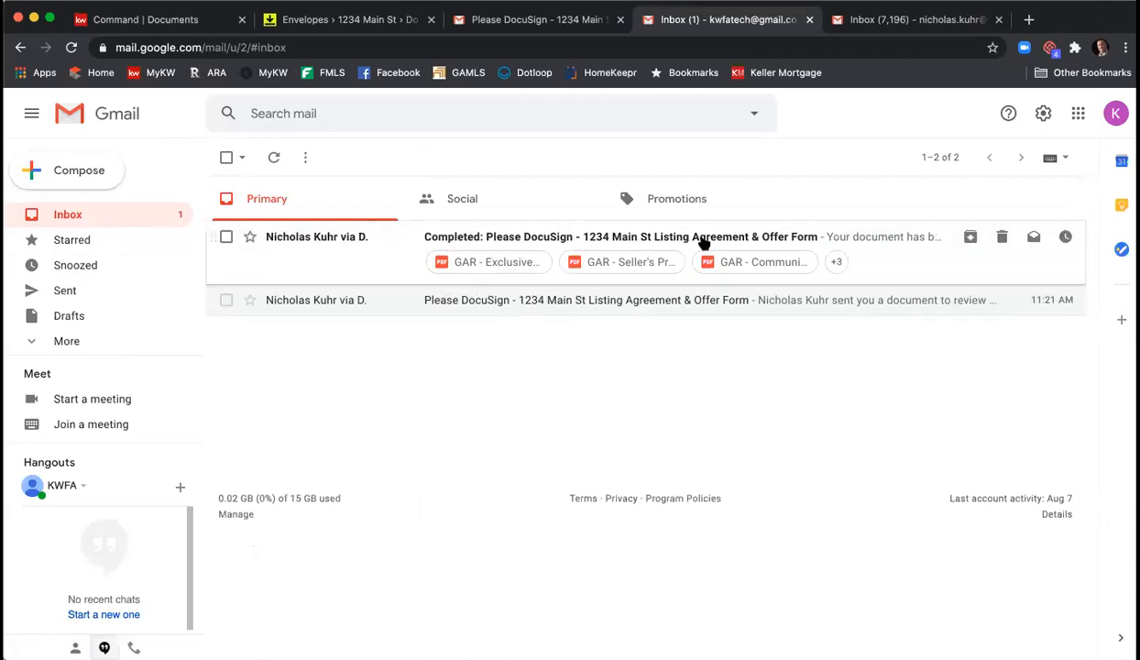
pyautogui.click(697, 240)
# - Preview and scroll through the signed Exclusive Seller Listing Agreement PDF attachment
pyautogui.scroll(-10, 644, 238)
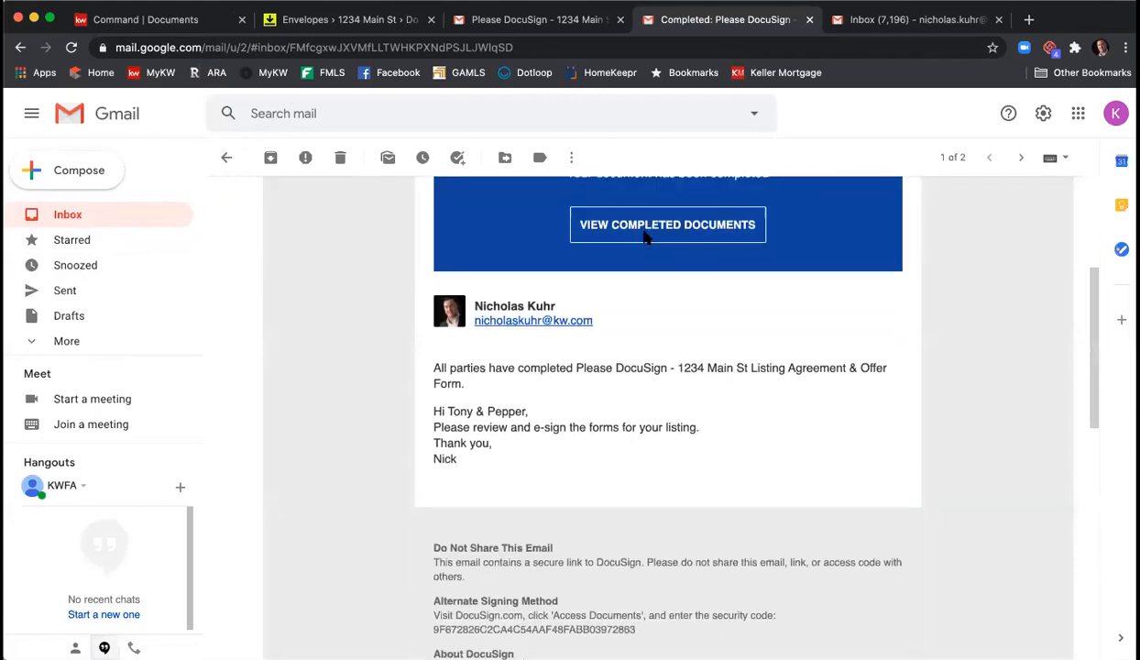
pyautogui.scroll(-3, 645, 240)
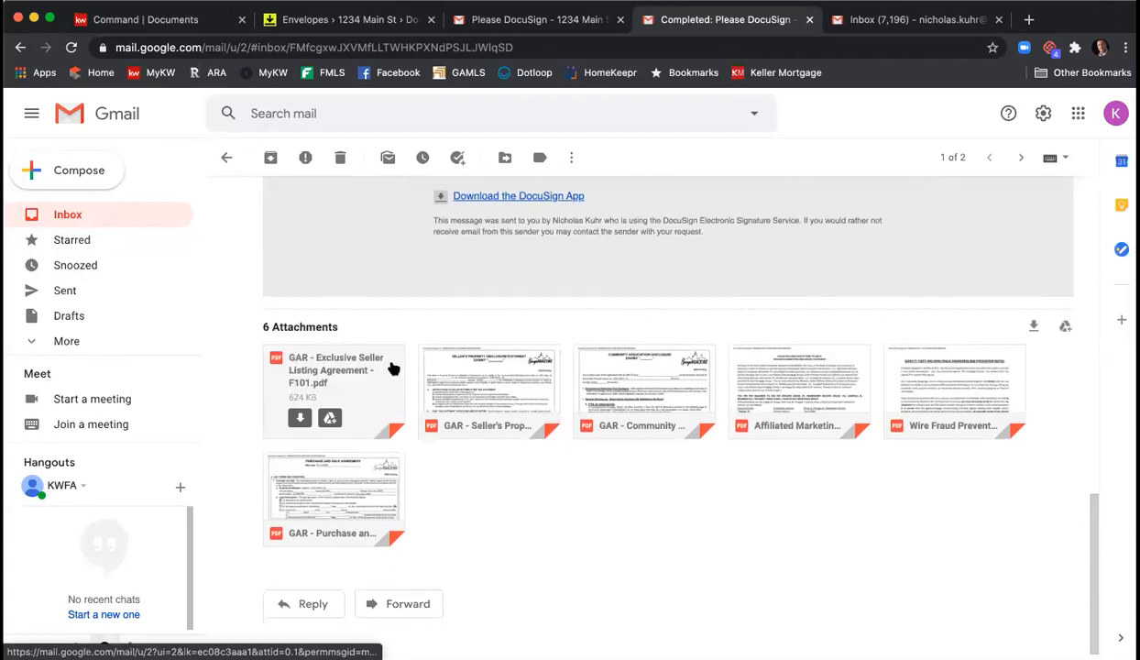
pyautogui.moveTo(591, 393)
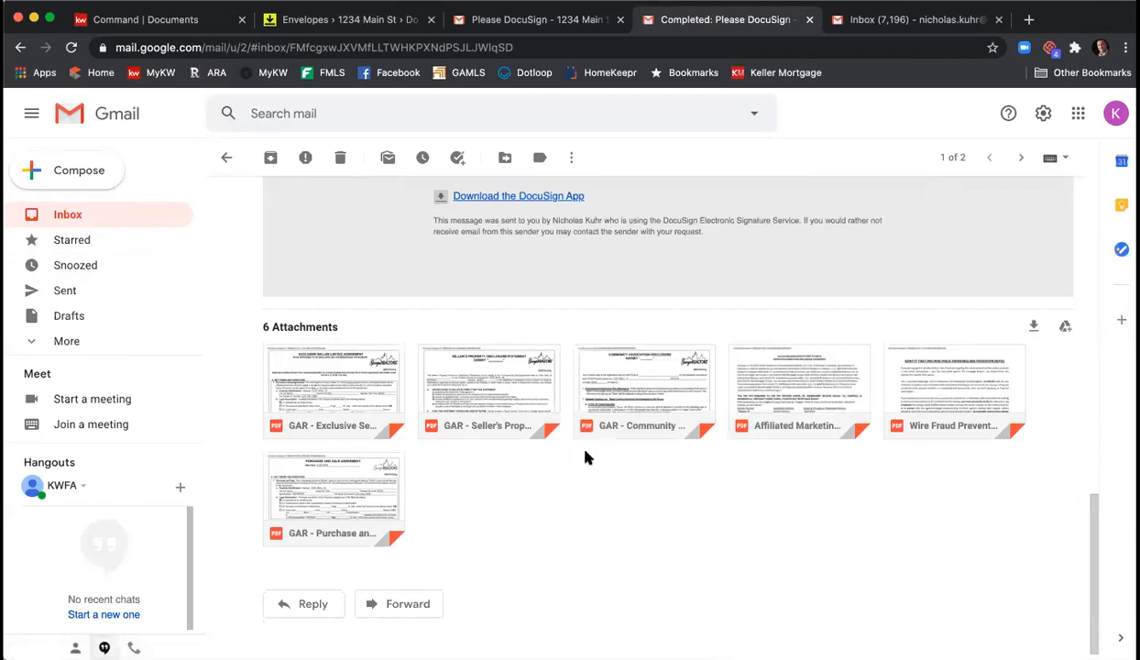
pyautogui.click(331, 390)
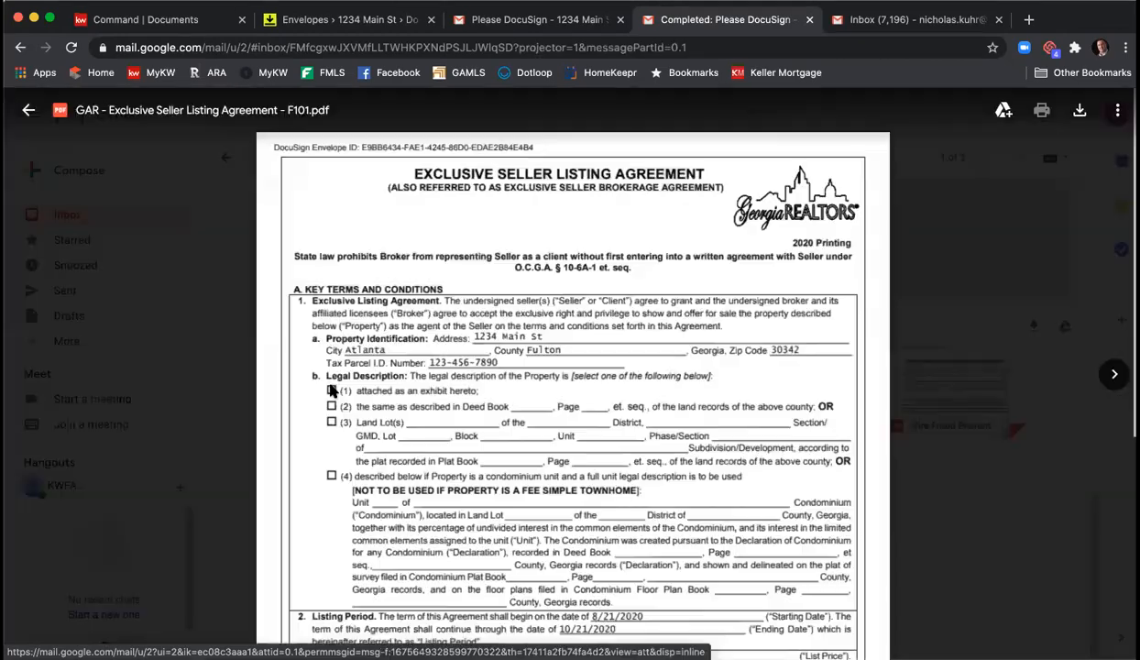
pyautogui.scroll(-15, 788, 294)
pyautogui.scroll(-10, 801, 300)
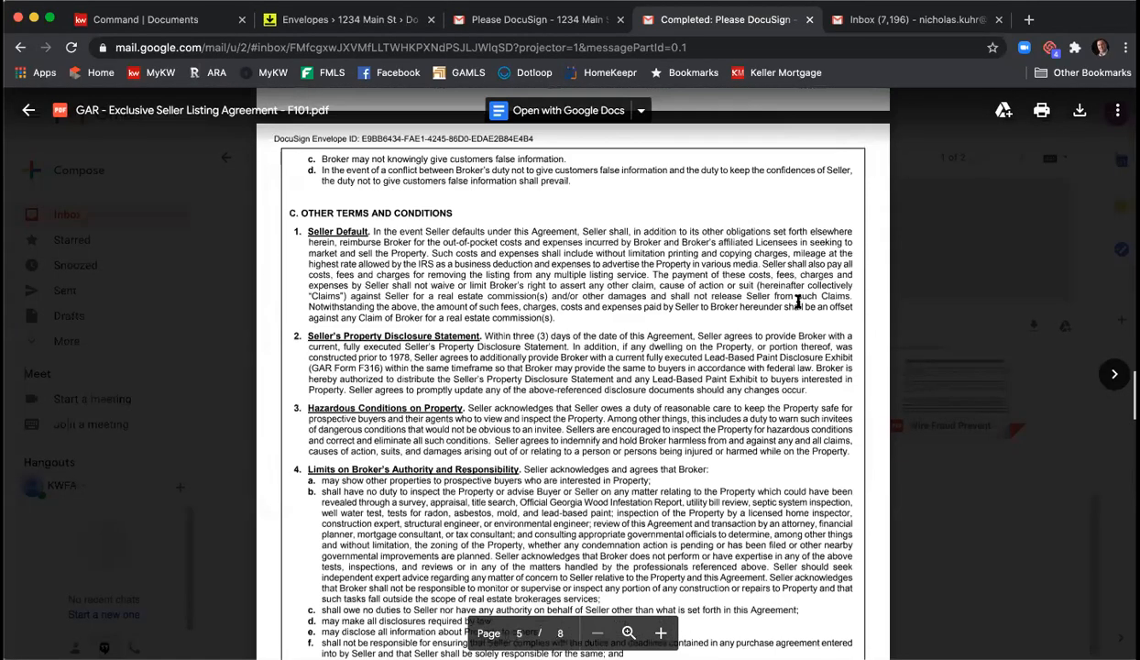
pyautogui.scroll(-10, 799, 301)
pyautogui.scroll(-8, 797, 301)
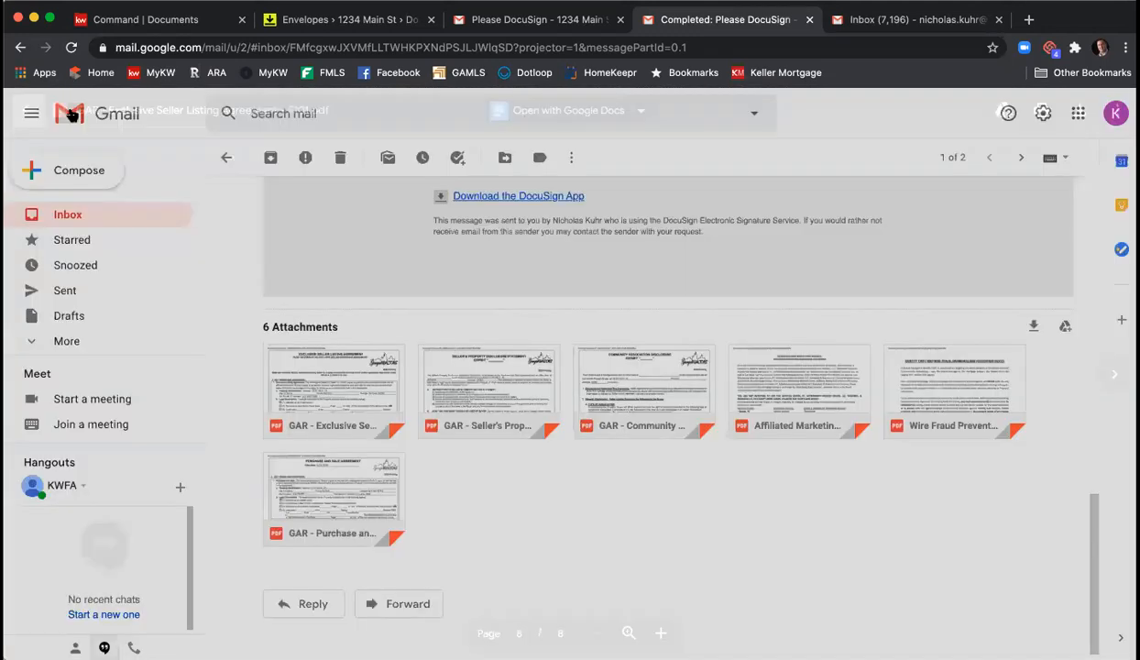
pyautogui.click(29, 110)
pyautogui.click(286, 22)
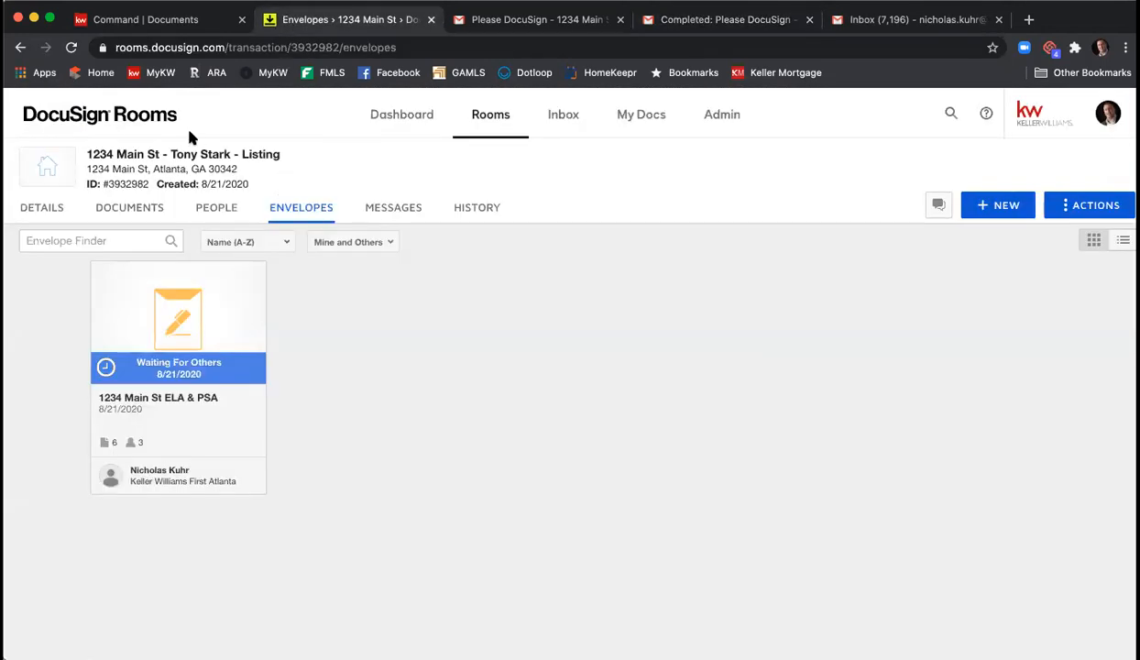
# - Reload DocuSign Rooms and browse the 1234 Main St room's Documents list
pyautogui.click(74, 49)
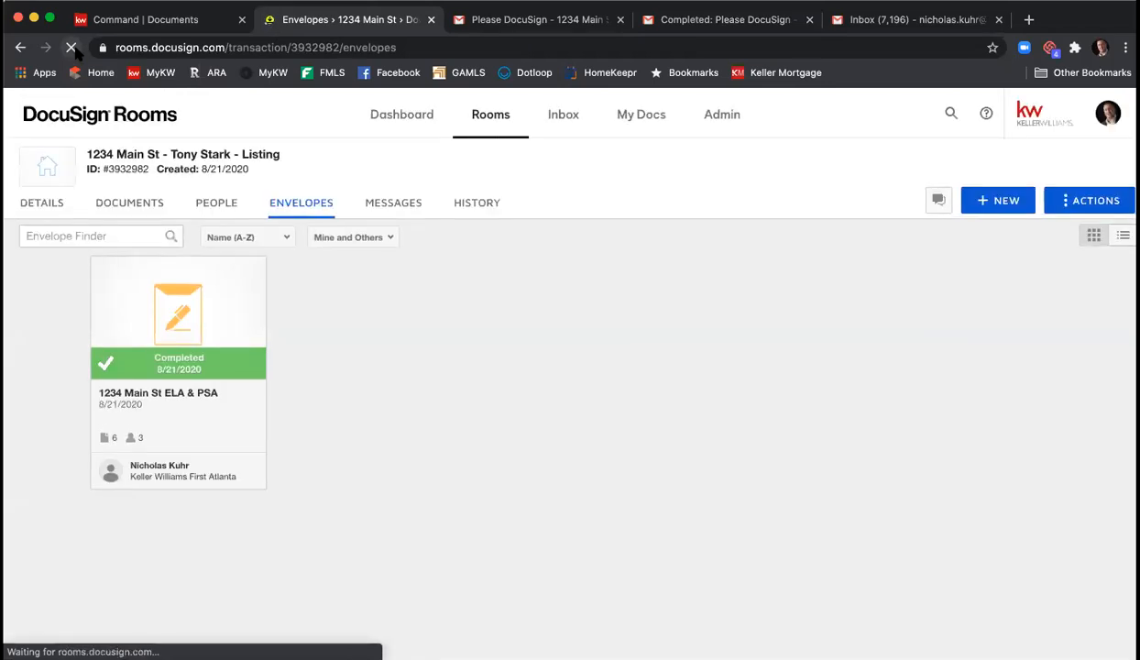
pyautogui.click(142, 218)
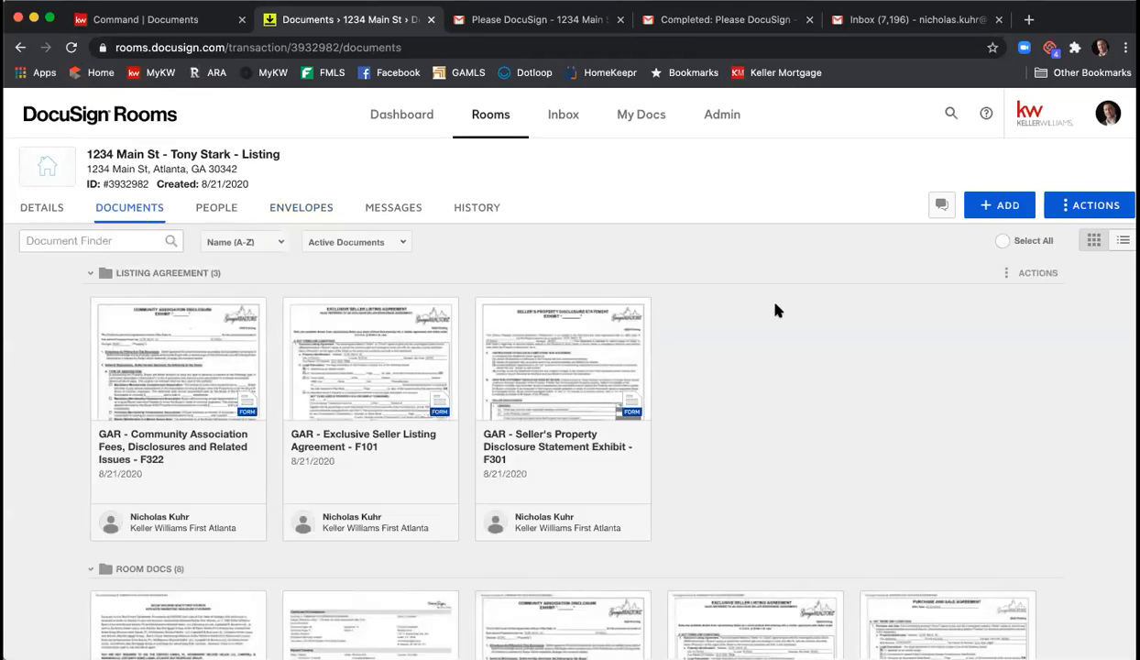
pyautogui.scroll(-2, 775, 311)
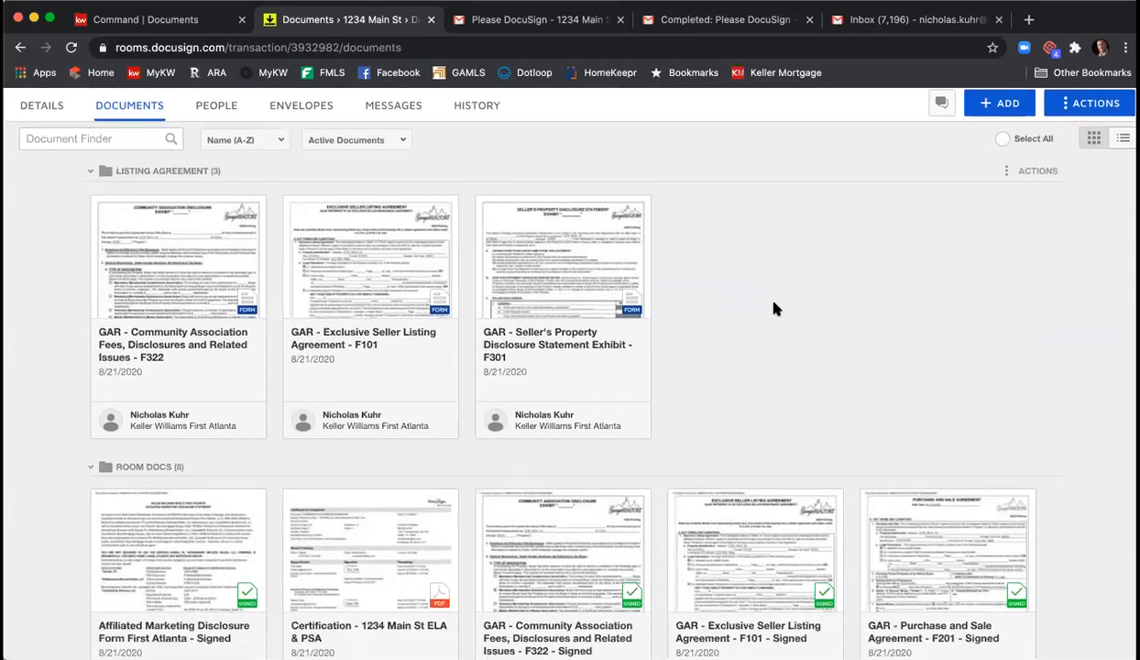
pyautogui.scroll(-3, 774, 311)
pyautogui.scroll(-2, 765, 317)
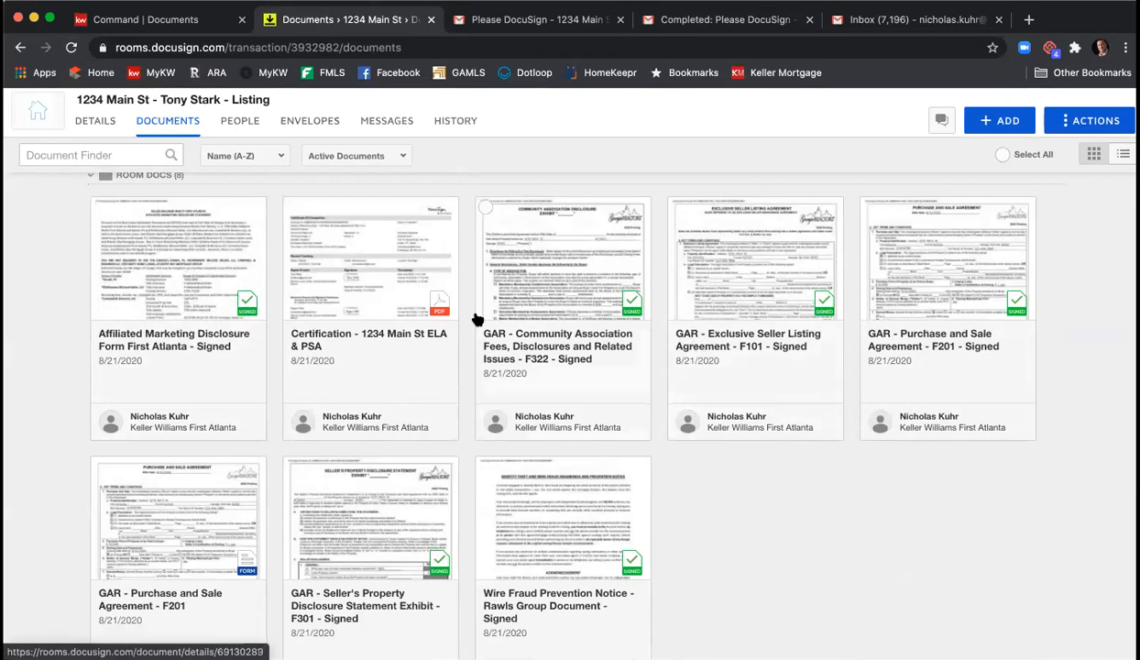
# - Inspect the Certification completion certificate recording all three signers, then close it
pyautogui.click(369, 255)
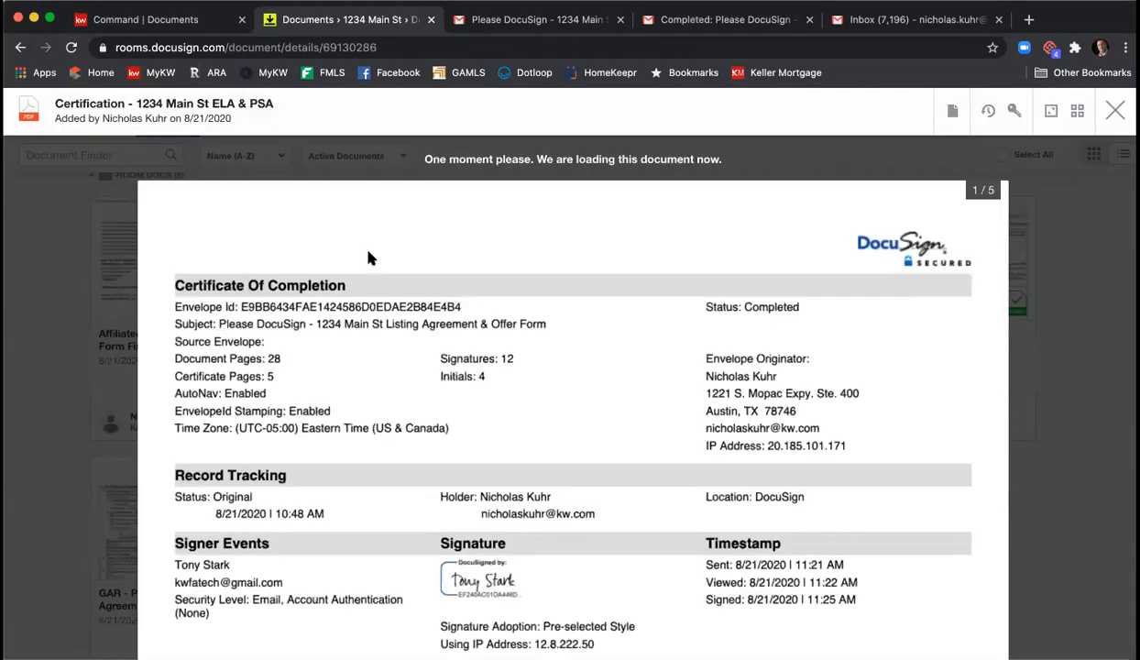
pyautogui.scroll(-4, 785, 371)
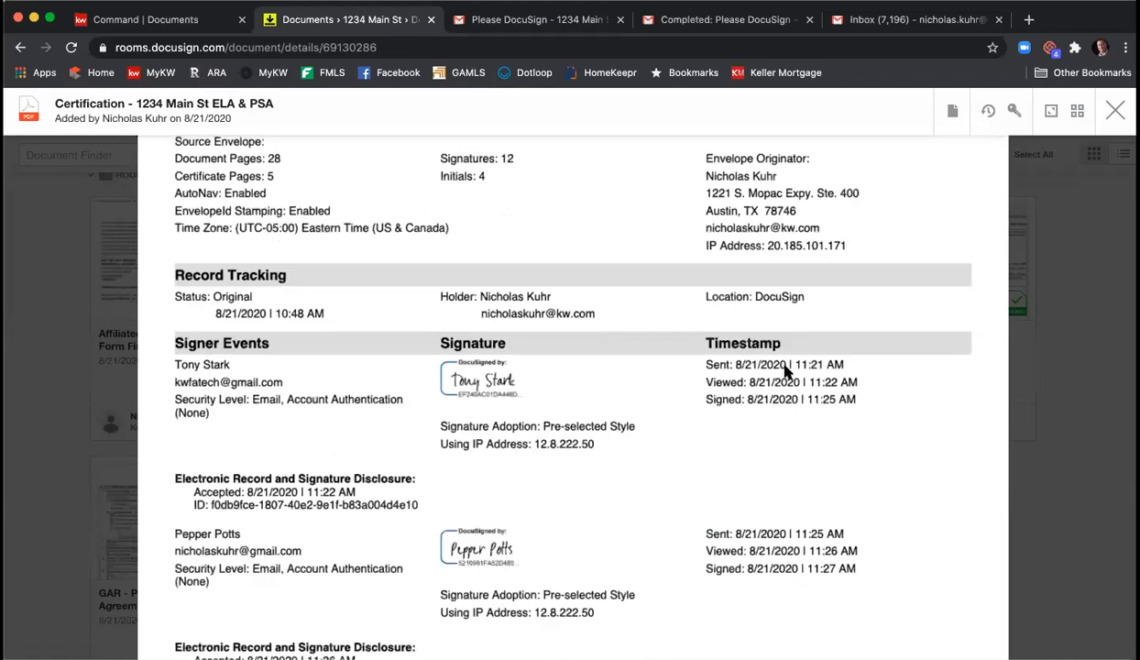
pyautogui.scroll(-3, 785, 371)
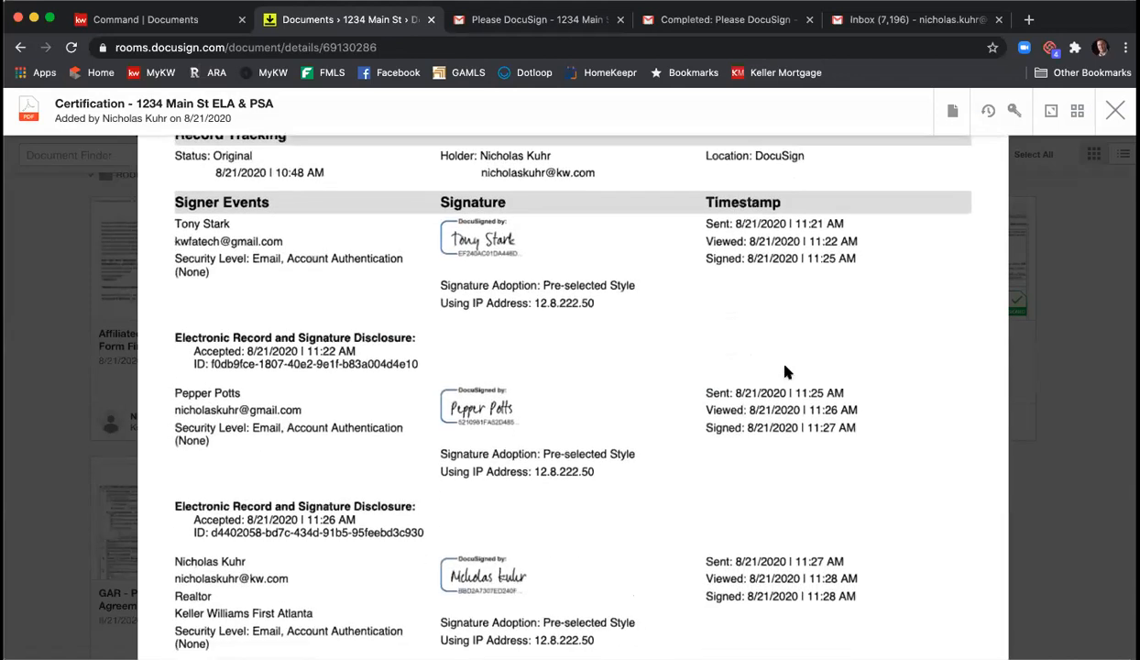
pyautogui.scroll(-5, 785, 371)
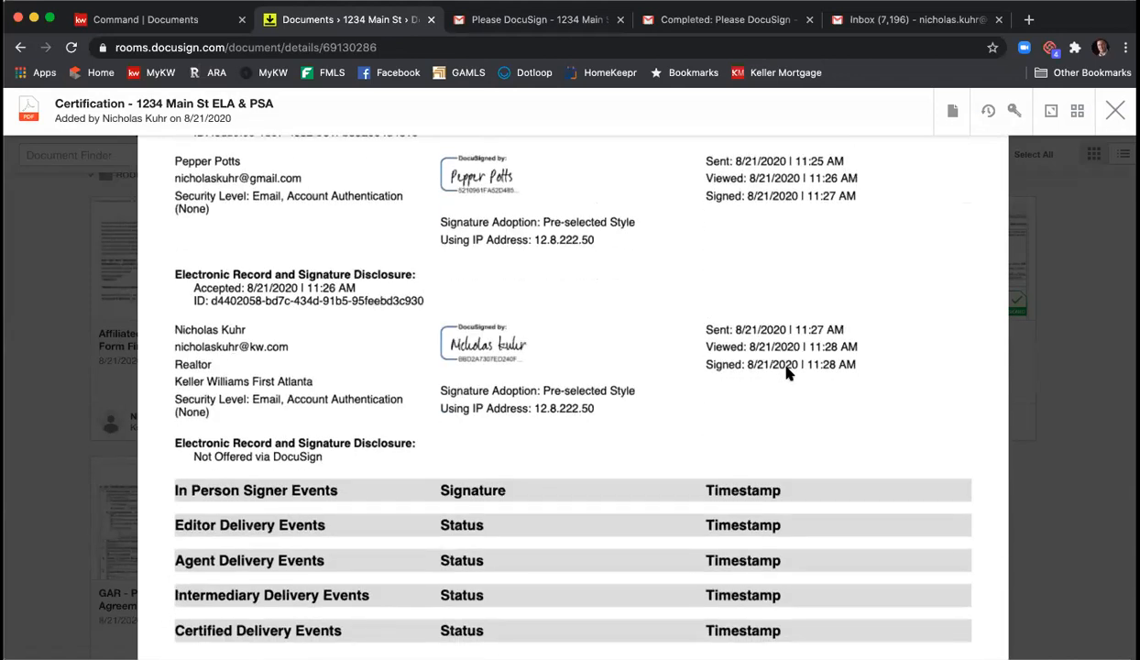
pyautogui.scroll(12, 785, 371)
pyautogui.press('Escape')
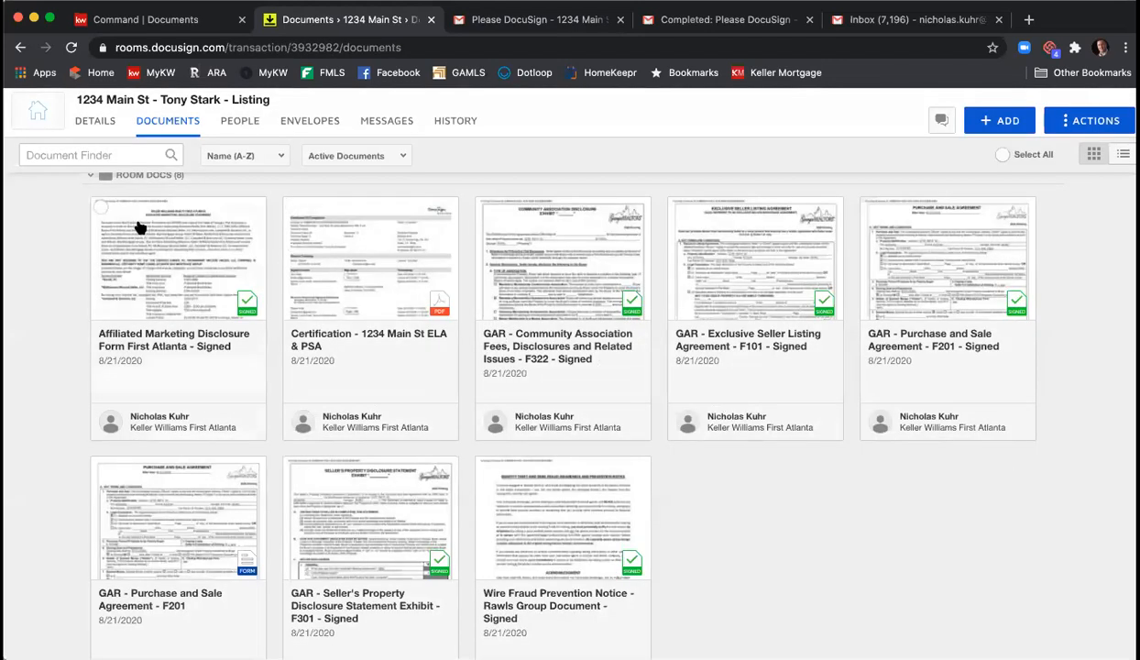
# - Move the five signed documents, including the Exclusive Seller Listing Agreement, into the Listing Agreement folder
pyautogui.click(101, 207)
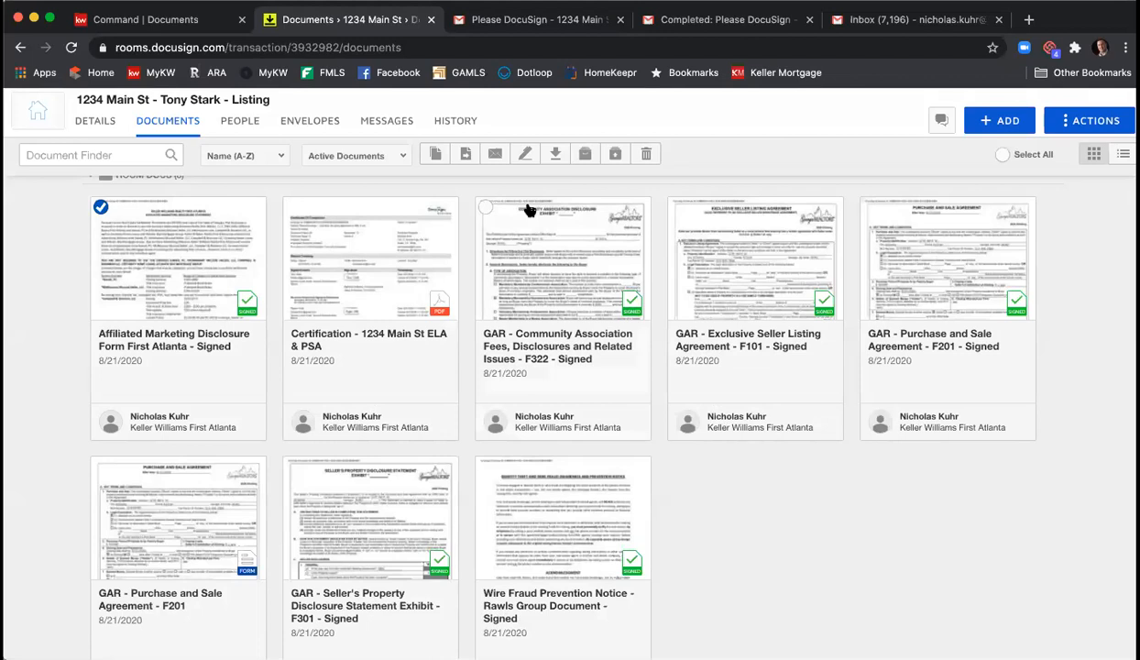
pyautogui.click(488, 208)
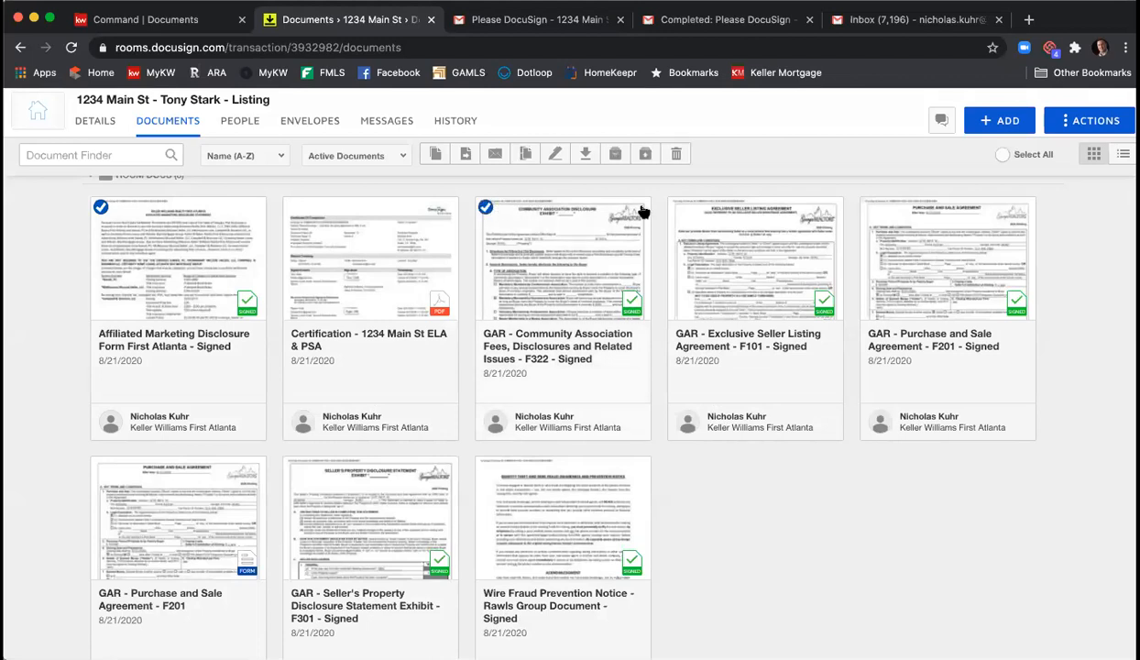
pyautogui.click(679, 208)
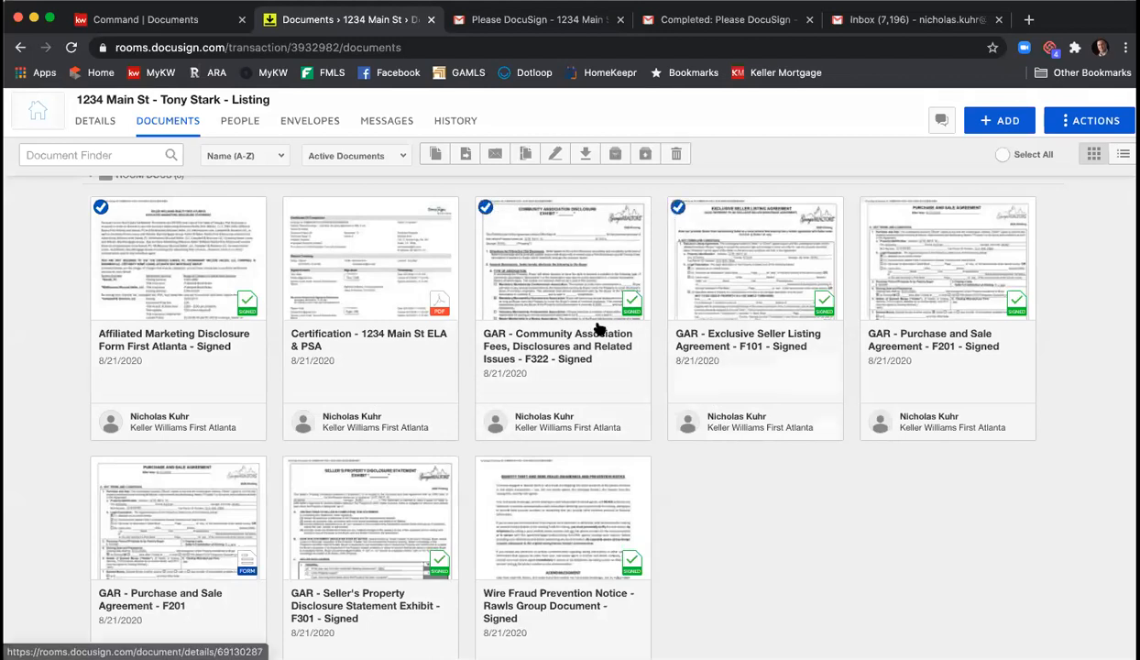
pyautogui.click(484, 468)
pyautogui.click(293, 468)
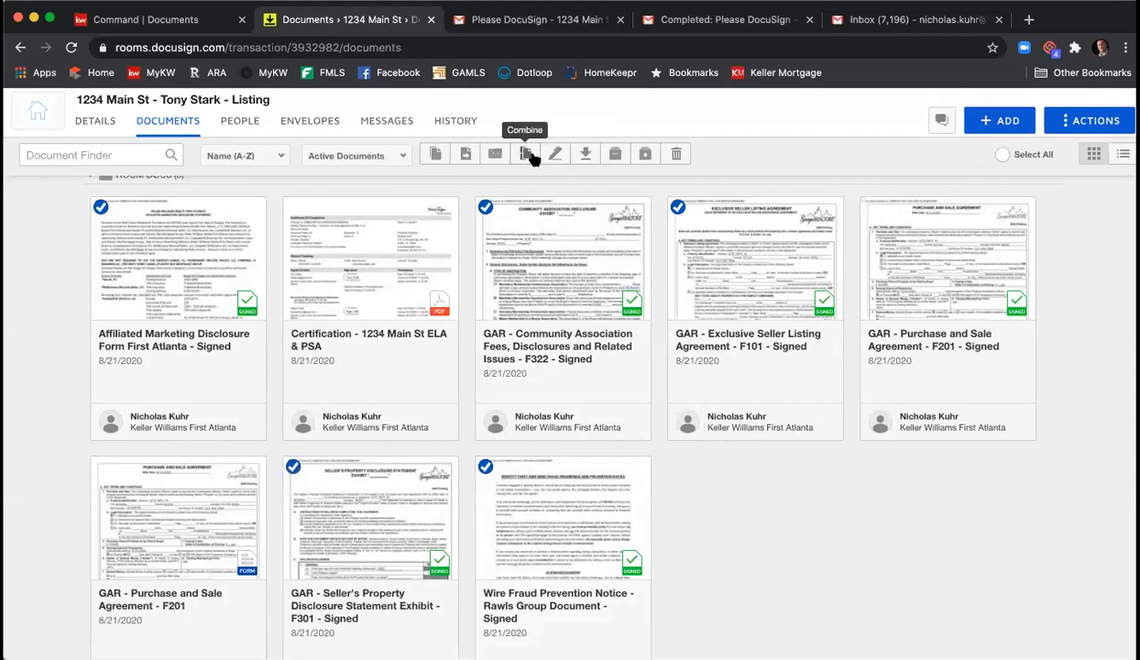
pyautogui.click(465, 155)
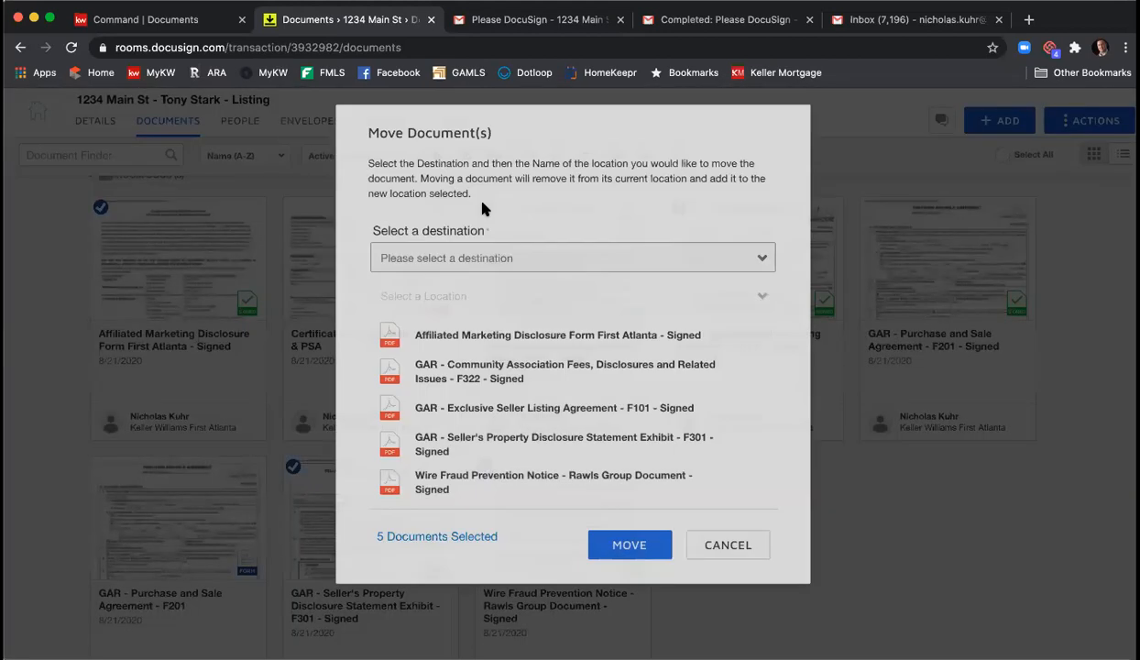
pyautogui.click(507, 264)
pyautogui.click(507, 277)
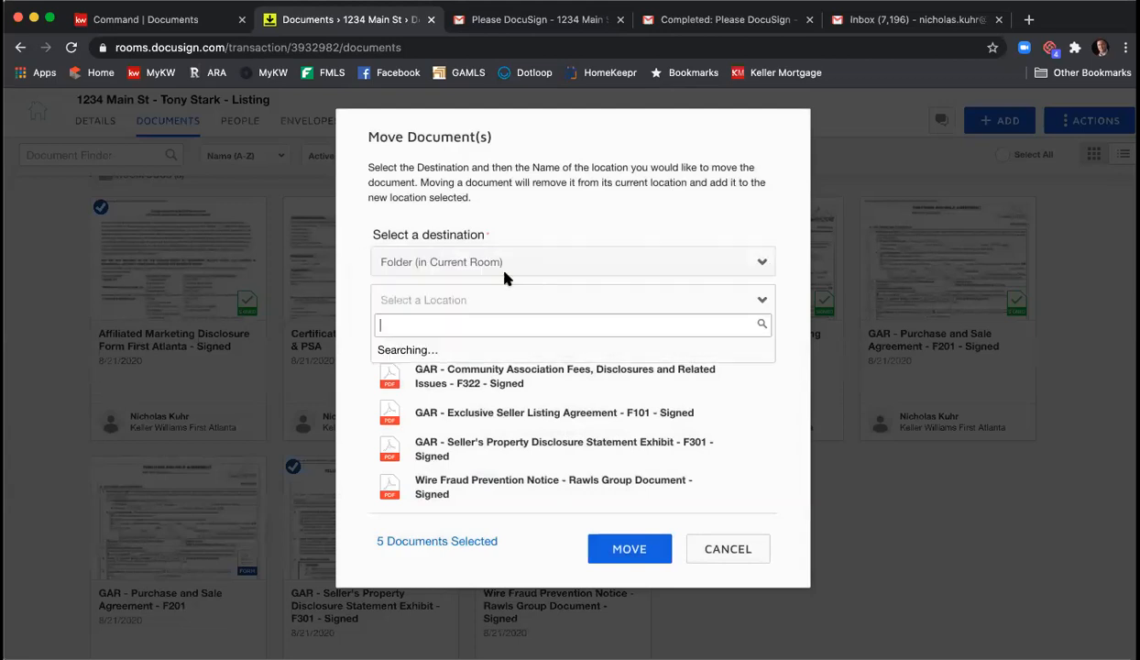
pyautogui.click(491, 353)
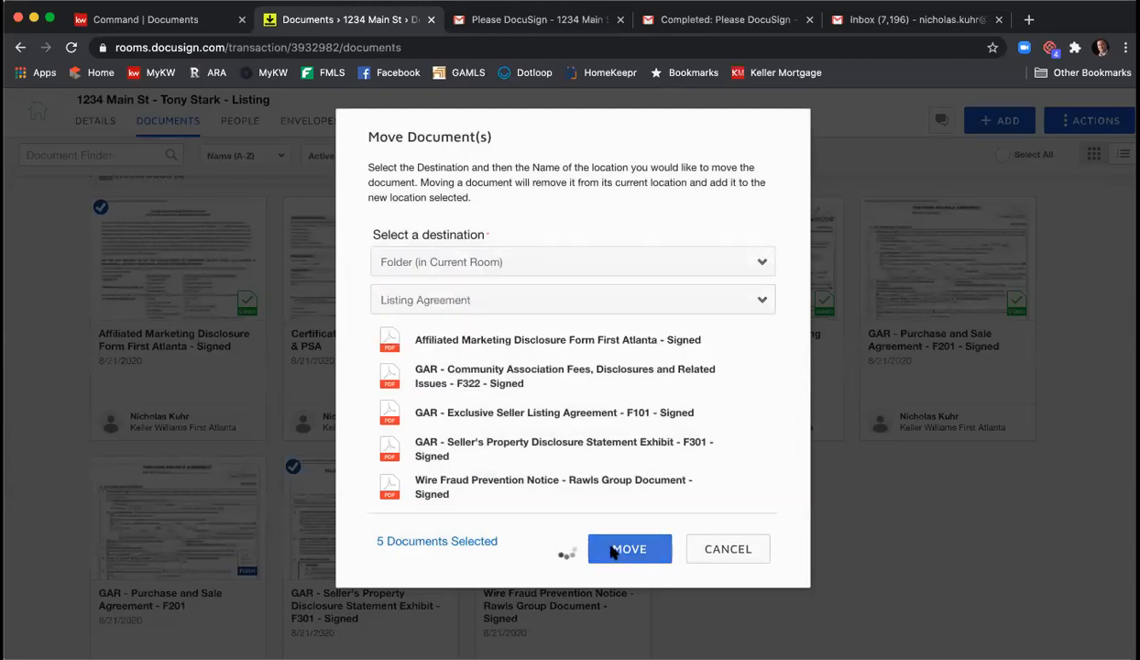
pyautogui.click(625, 548)
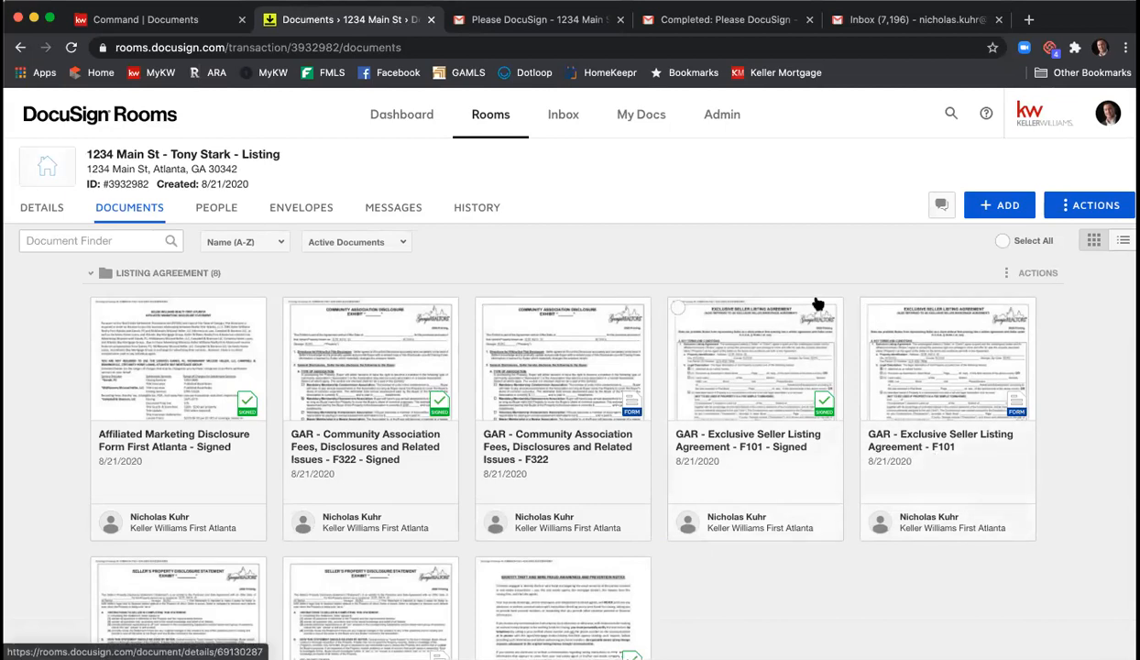
# - Combine the five signed documents into one named '1234 Main St Listing Agreement Signed 08 21 20'
pyautogui.scroll(-3, 1054, 321)
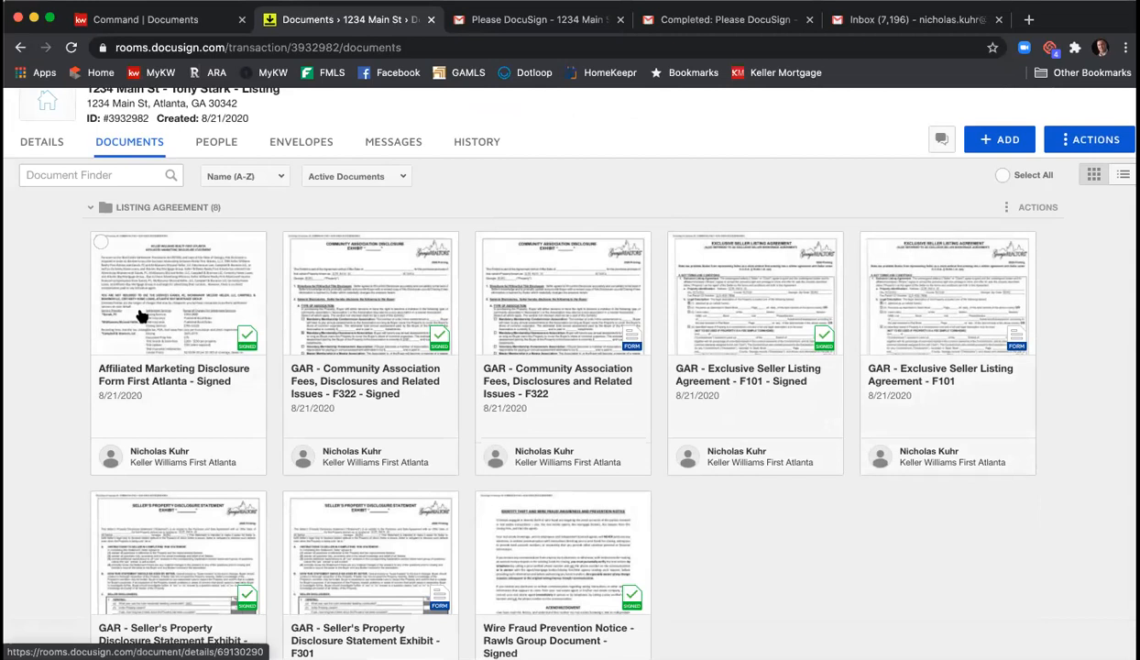
pyautogui.click(101, 242)
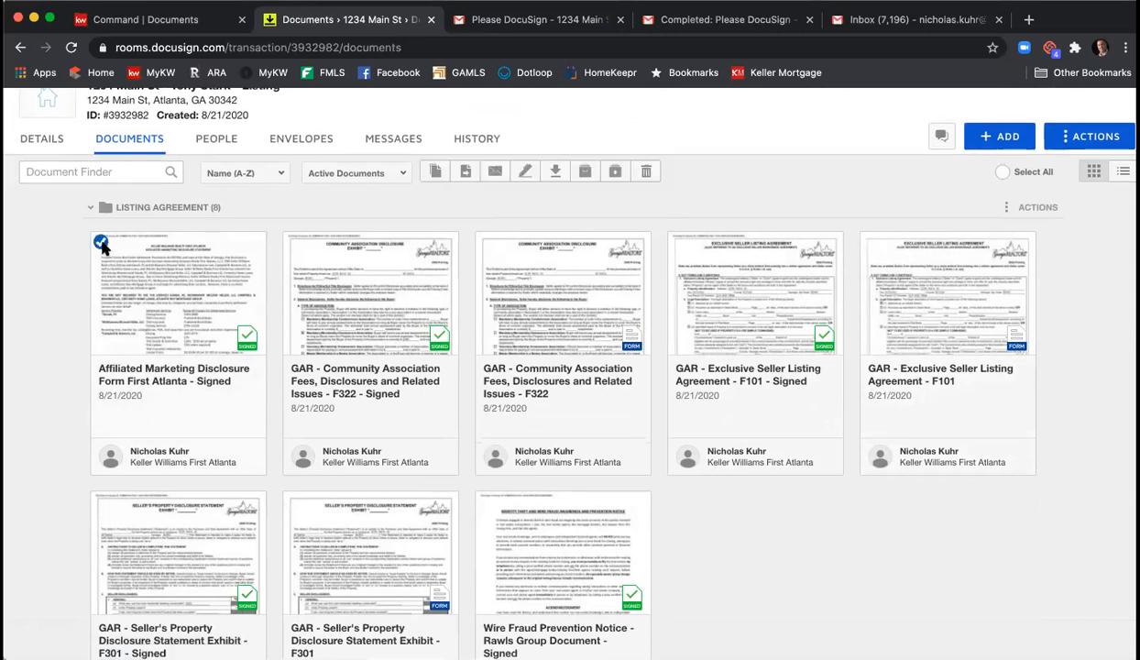
pyautogui.click(291, 242)
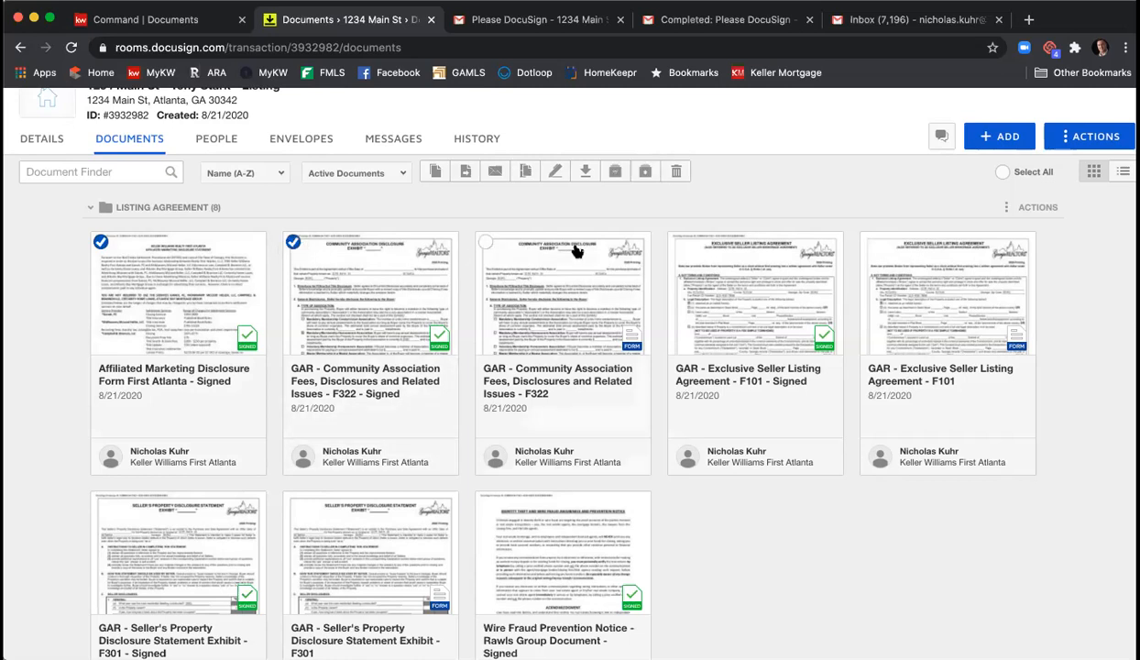
pyautogui.click(678, 243)
pyautogui.click(487, 501)
pyautogui.click(101, 503)
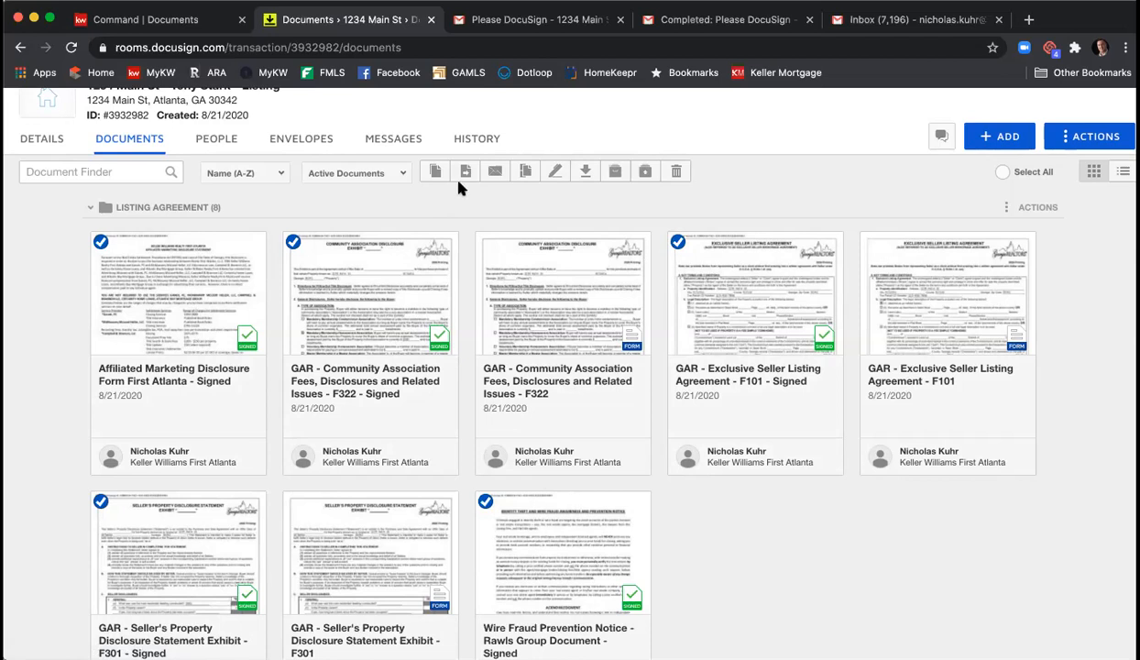
pyautogui.click(524, 174)
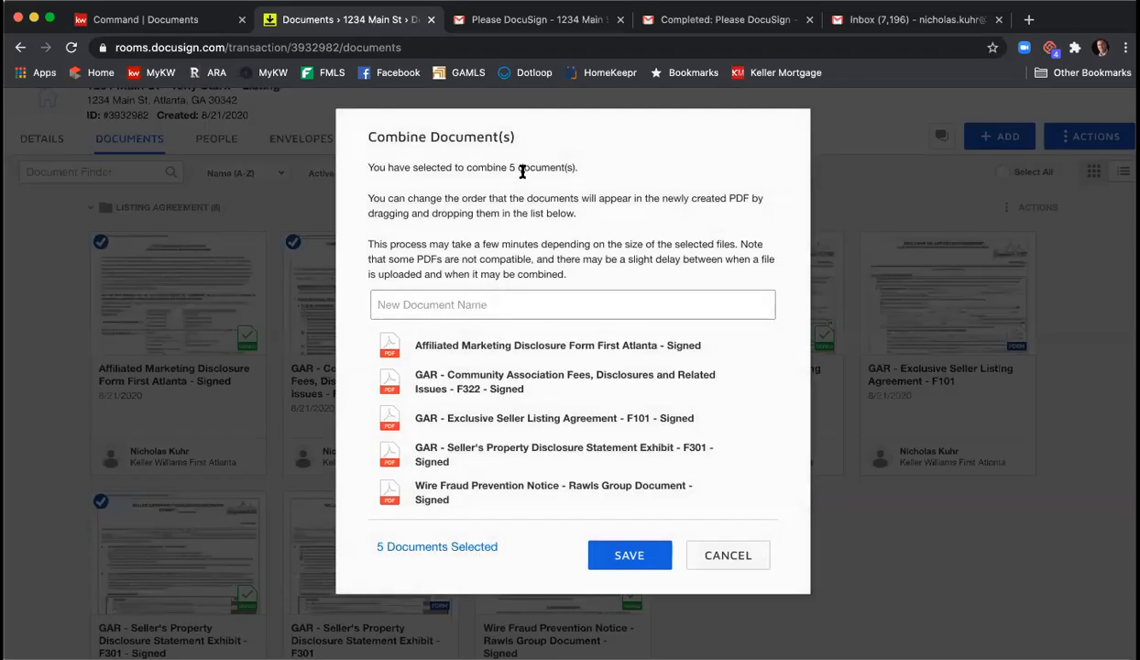
pyautogui.write('1234 Main S')
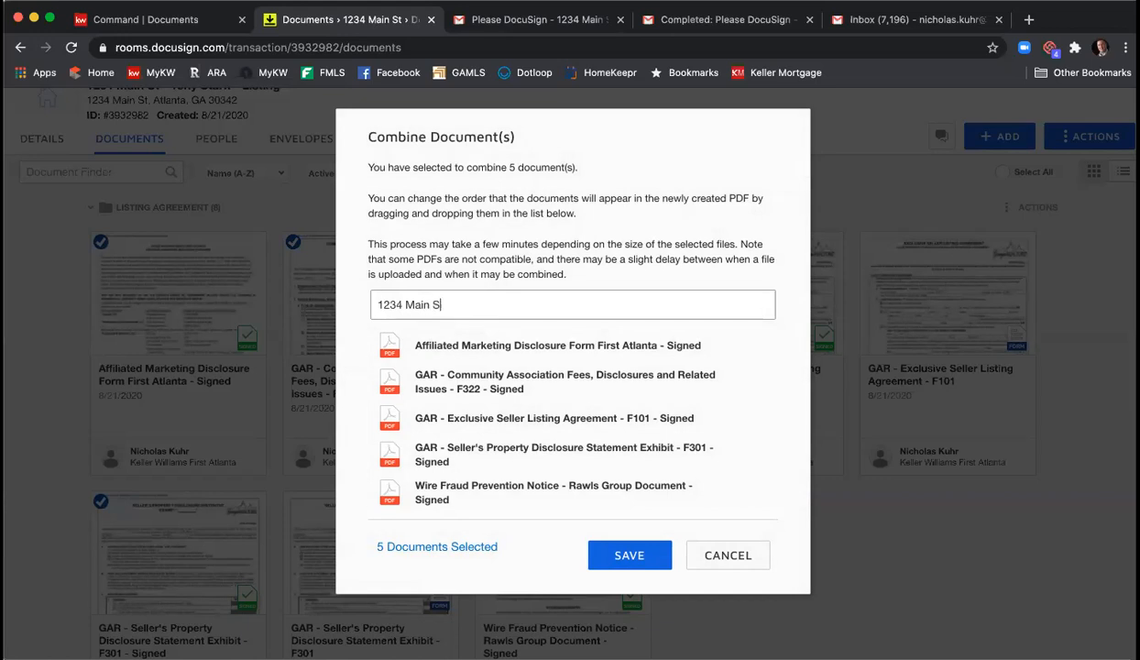
pyautogui.write('t listing')
pyautogui.press('BackSpace')
pyautogui.press('BackSpace')
pyautogui.press('BackSpace')
pyautogui.press('BackSpace')
pyautogui.write('sting Agreement Signed 08 21 20')
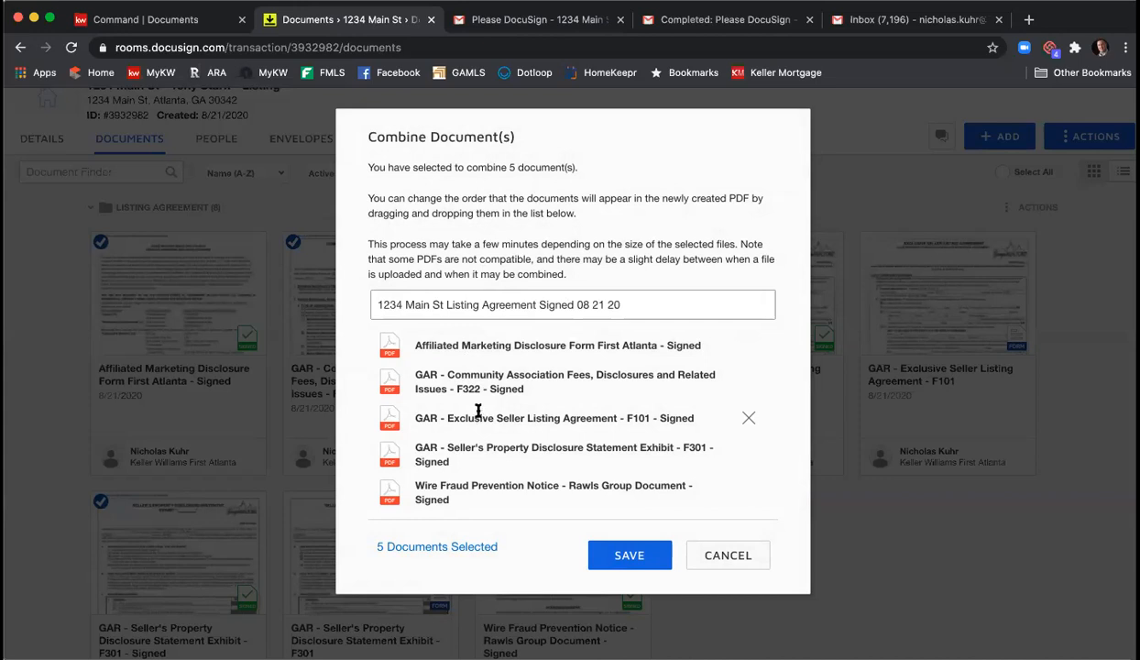
# - Order the merge: Exclusive Seller Listing Agreement, Seller's Property Disclosure, then Community Association Fees
pyautogui.moveTo(460, 420); pyautogui.dragTo(460, 347)
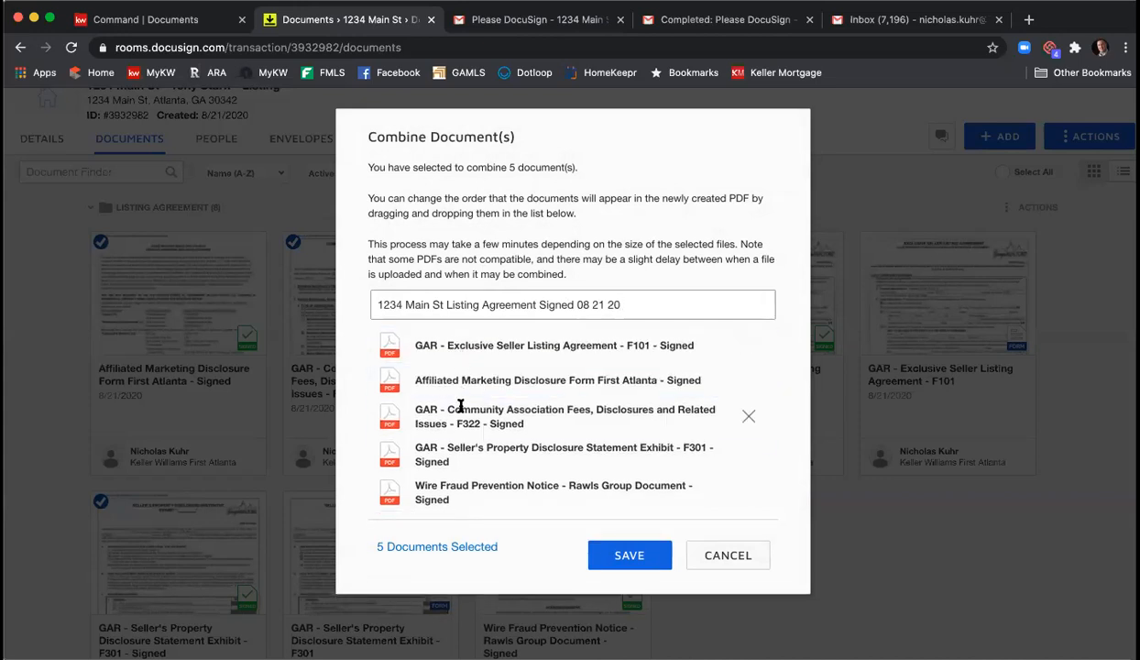
pyautogui.moveTo(459, 445); pyautogui.dragTo(447, 377)
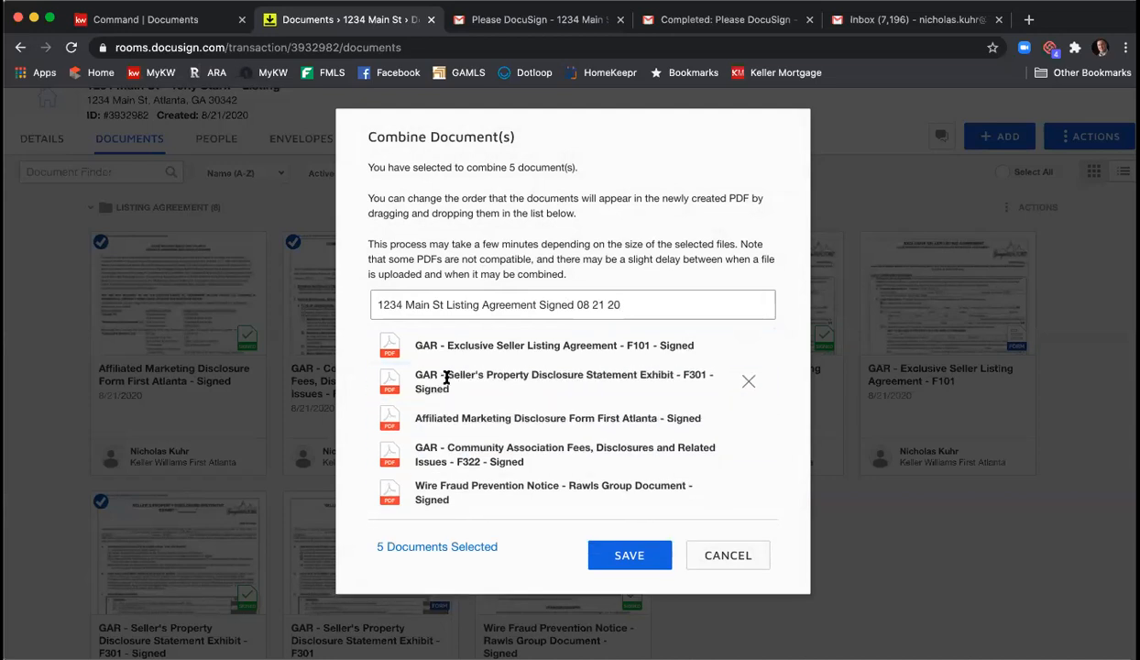
pyautogui.moveTo(449, 445); pyautogui.dragTo(444, 404)
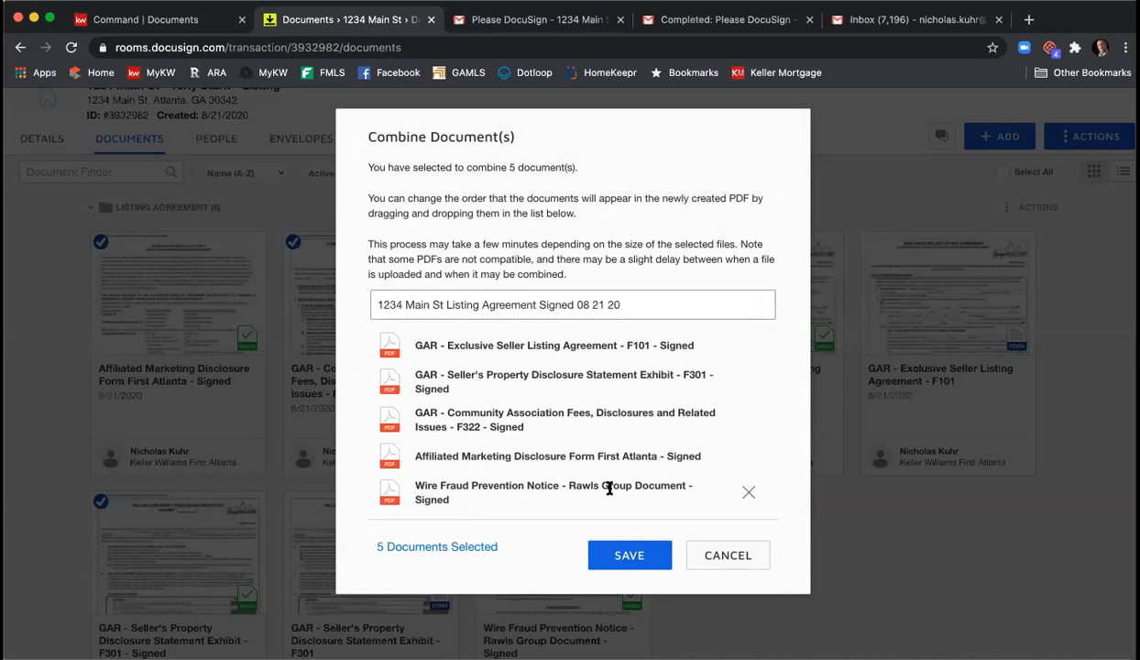
# - Save the combined '1234 Main St Listing Agreement Signed 08 21 20' PDF and move it into the Listing Agreement folder
pyautogui.click(630, 558)
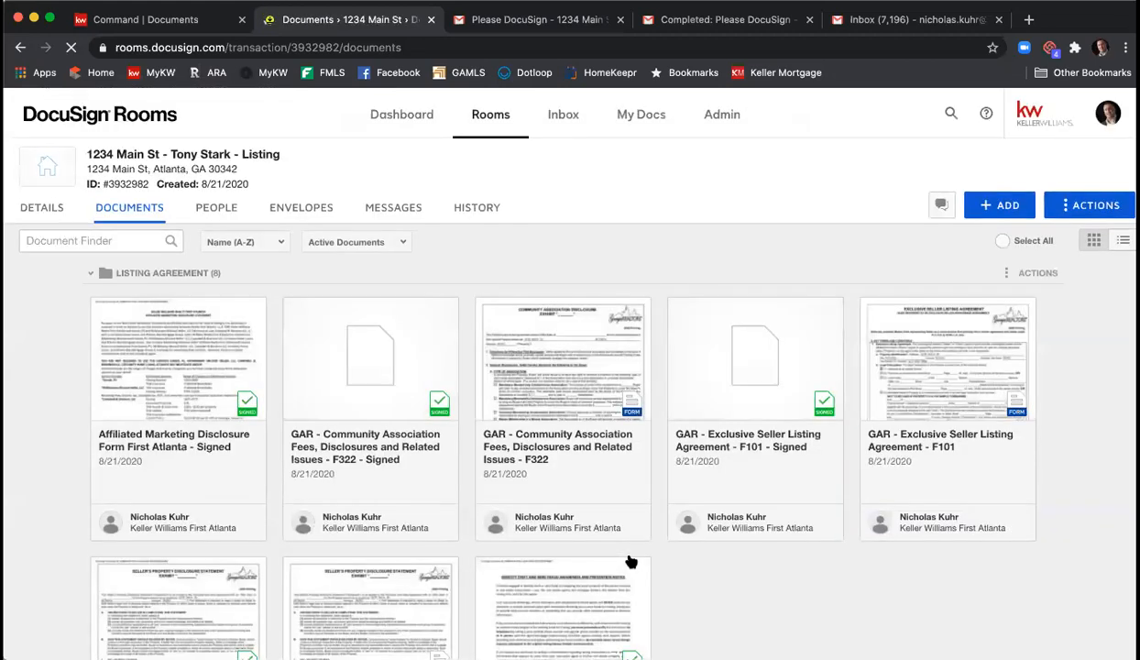
pyautogui.scroll(-5, 627, 550)
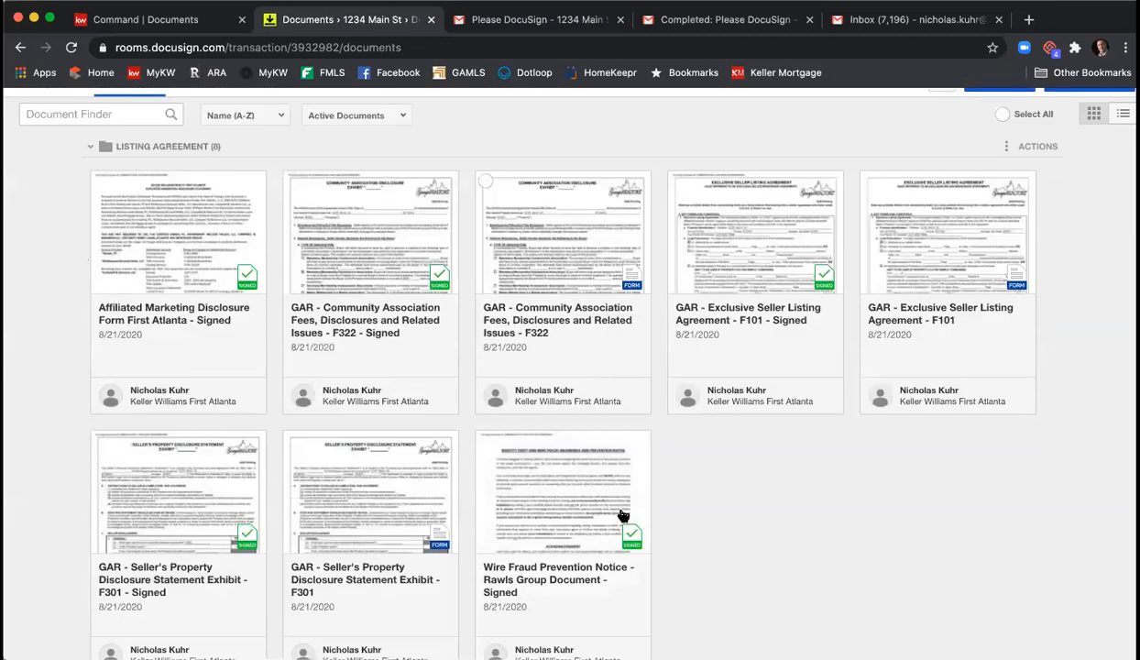
pyautogui.scroll(-2, 621, 515)
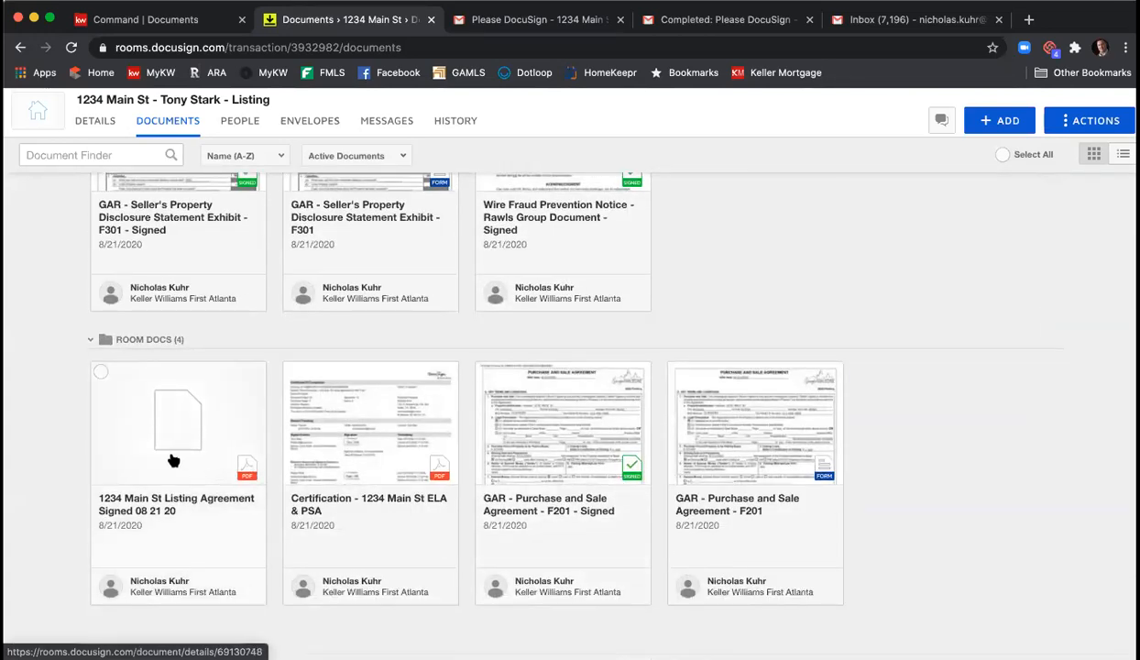
pyautogui.moveTo(165, 464); pyautogui.dragTo(741, 200)
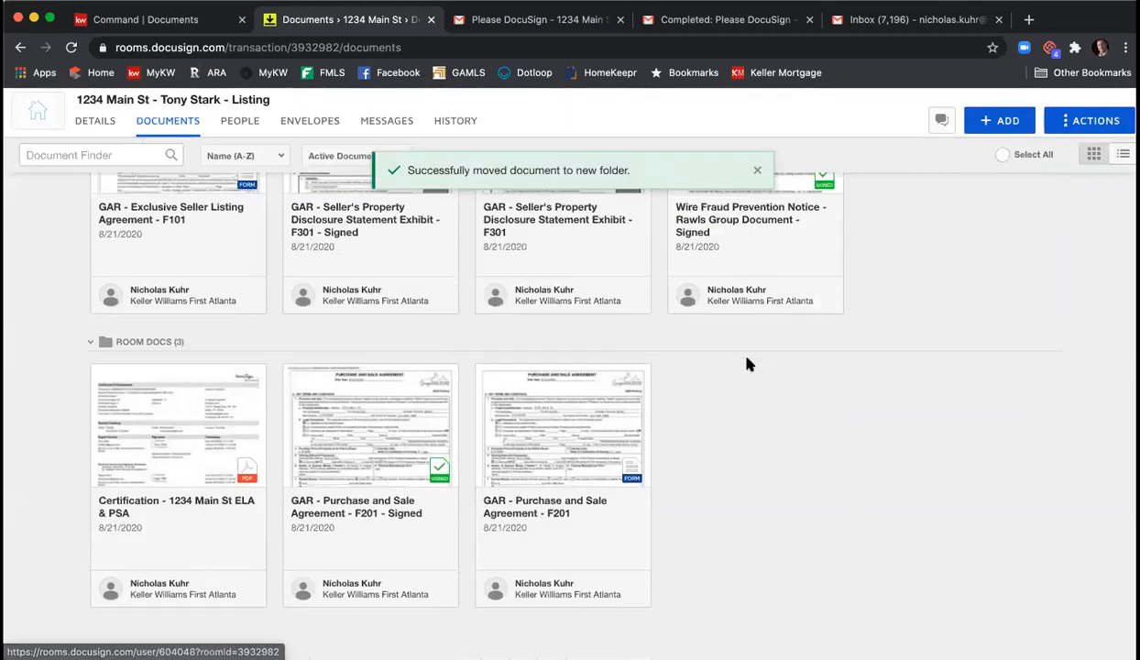
pyautogui.scroll(5, 747, 365)
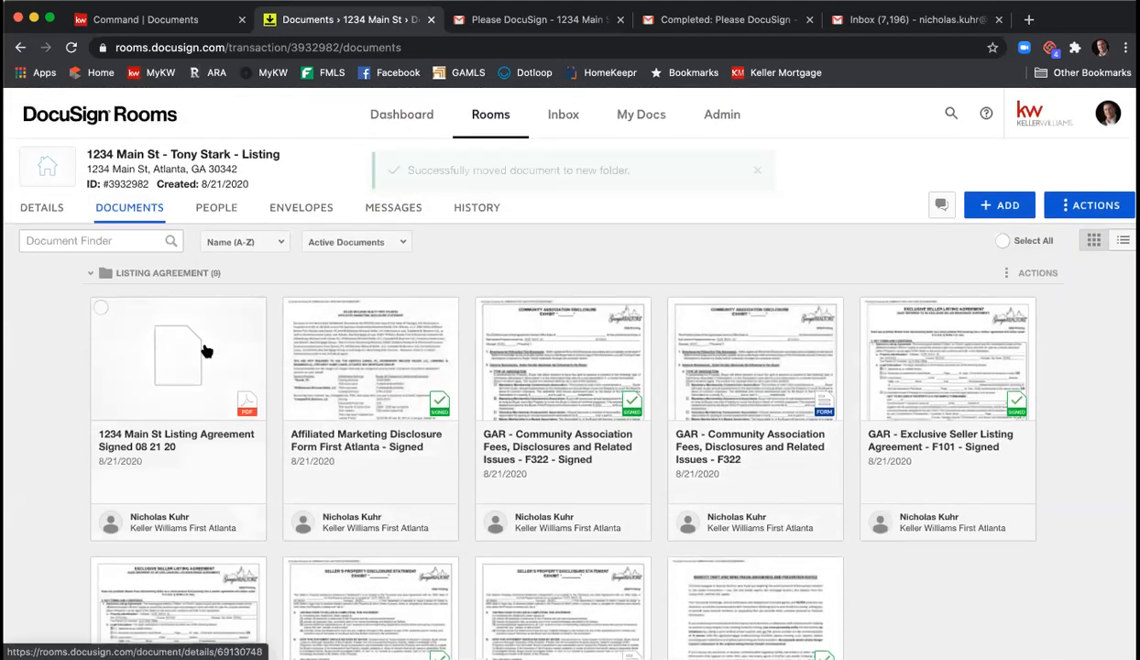
pyautogui.click(189, 360)
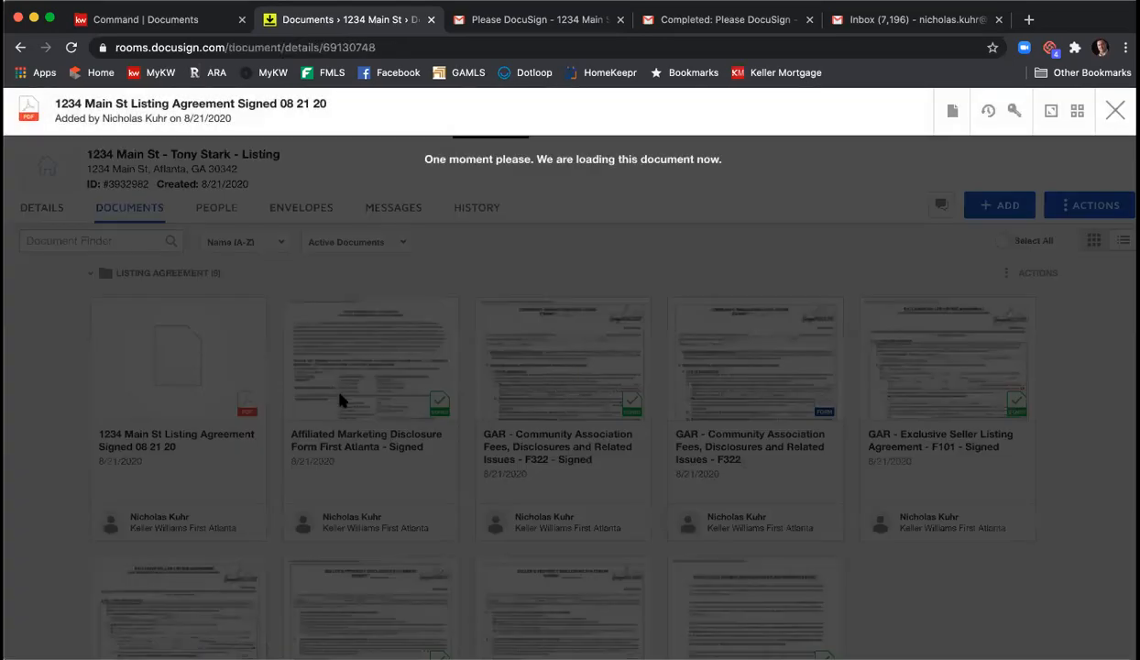
pyautogui.scroll(-10, 519, 417)
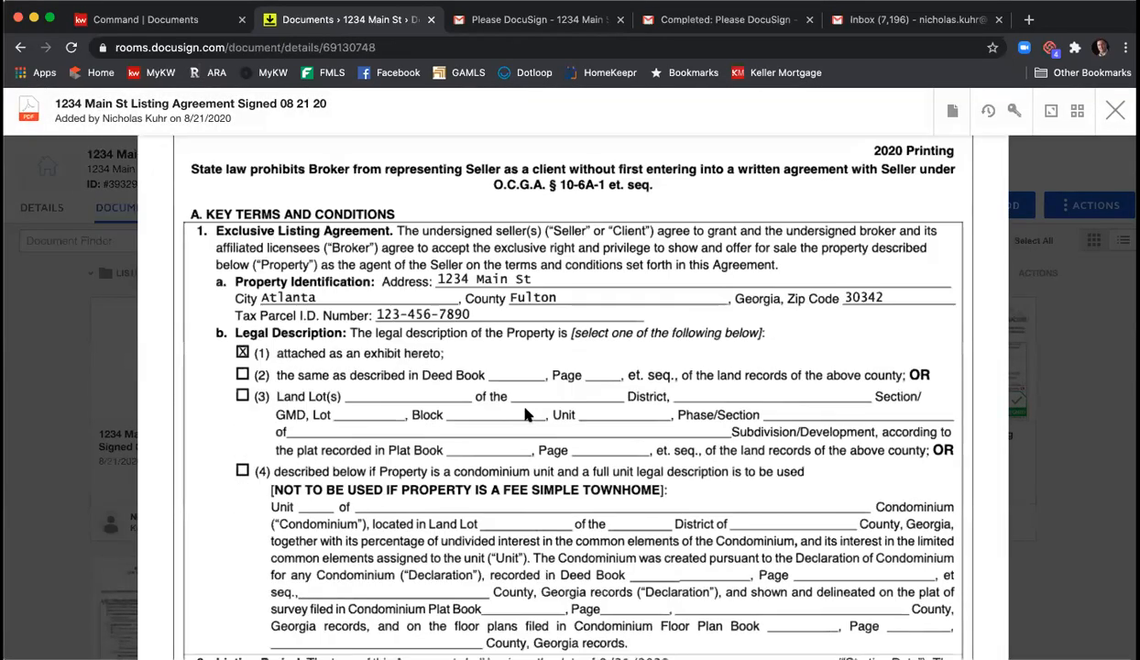
pyautogui.scroll(-20, 532, 412)
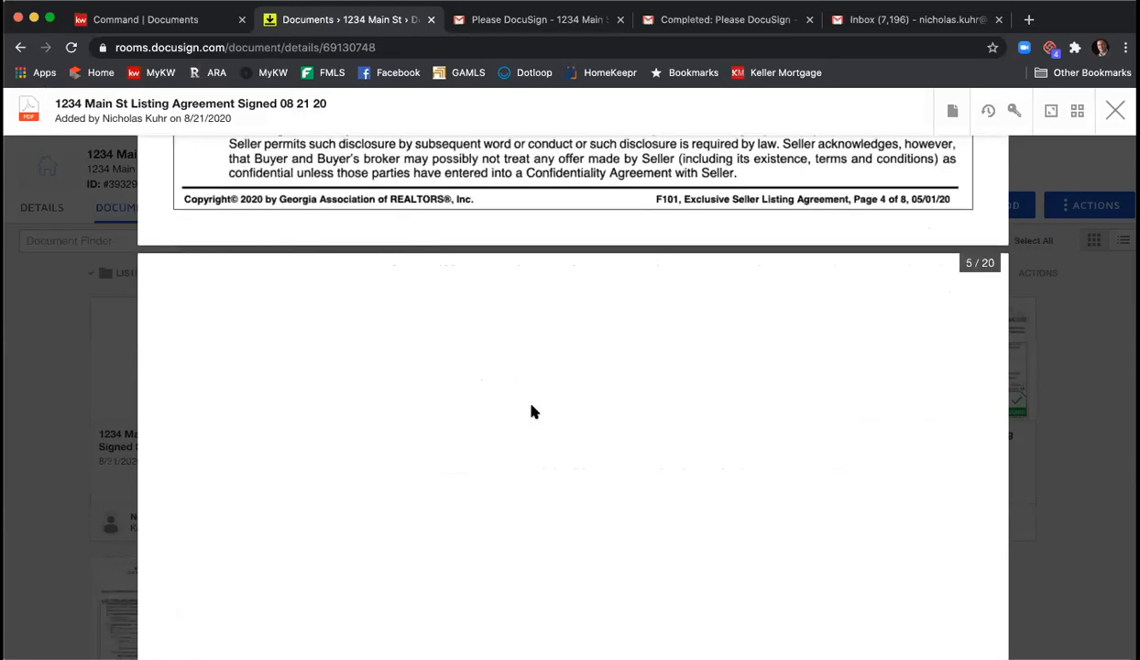
pyautogui.scroll(-20, 531, 412)
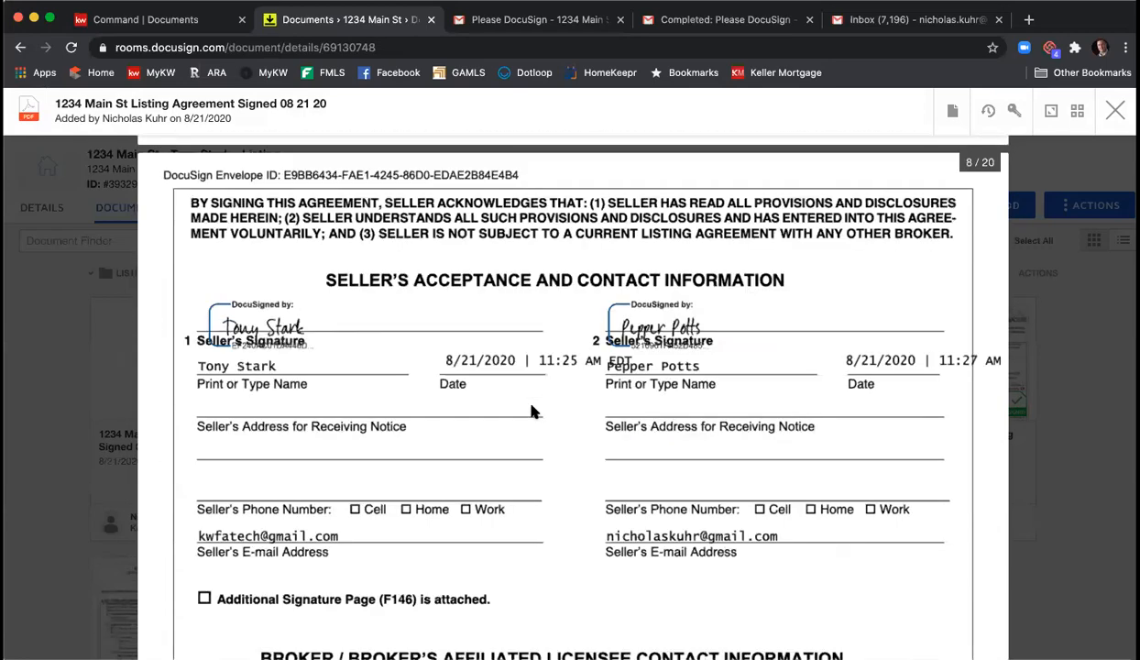
pyautogui.scroll(-20, 532, 412)
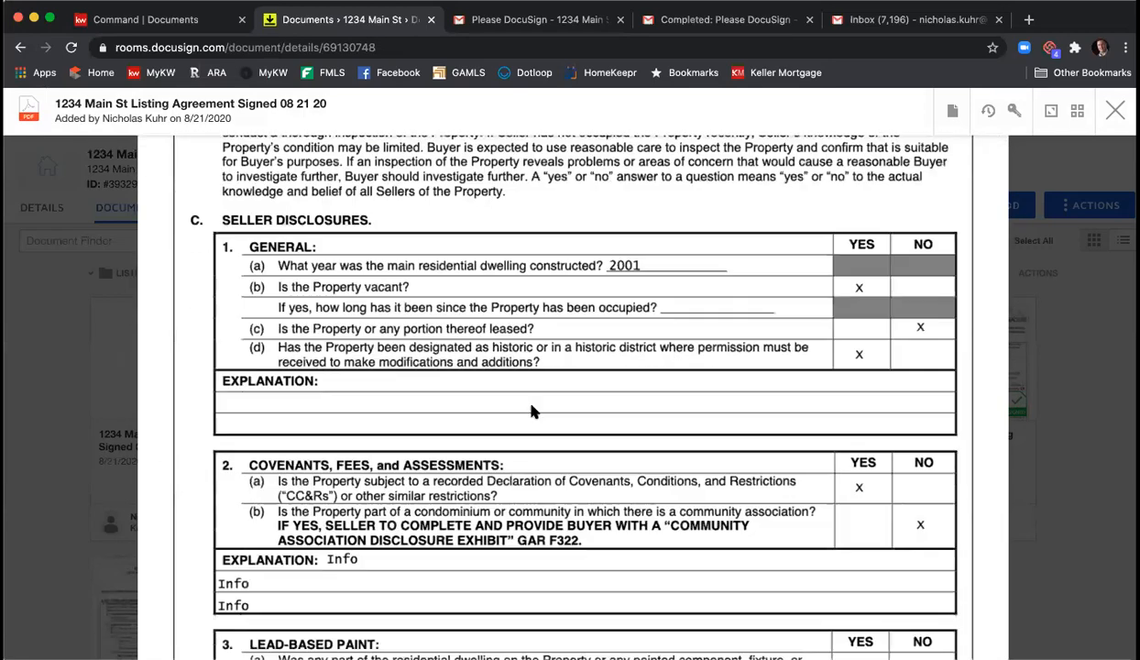
pyautogui.click(1115, 110)
pyautogui.click(102, 308)
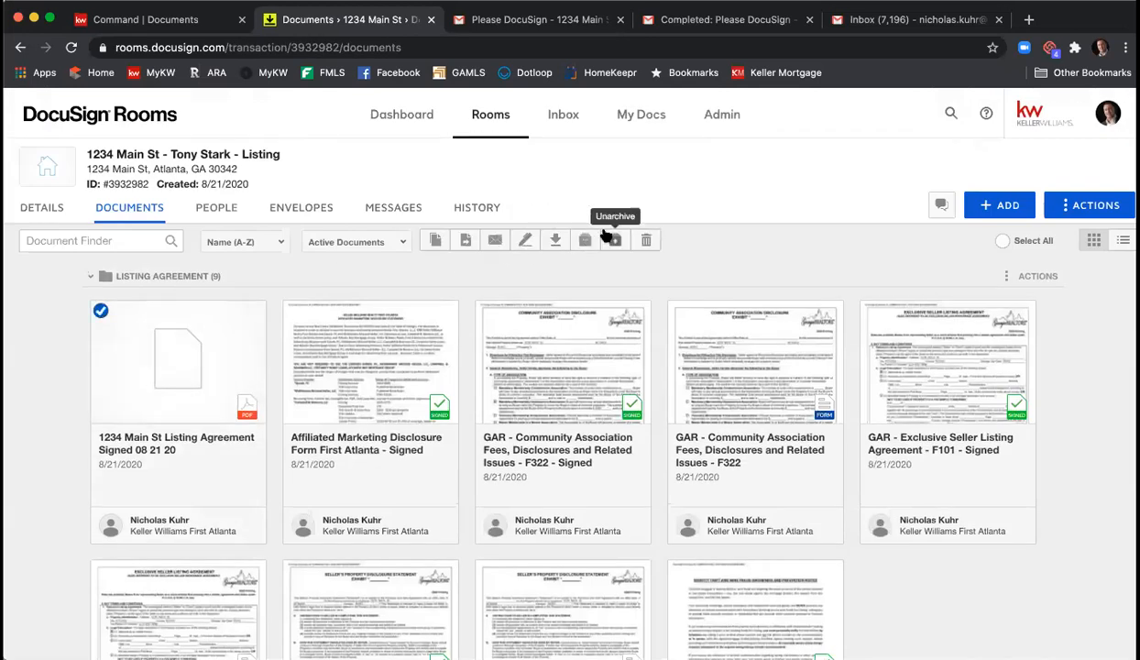
pyautogui.click(99, 308)
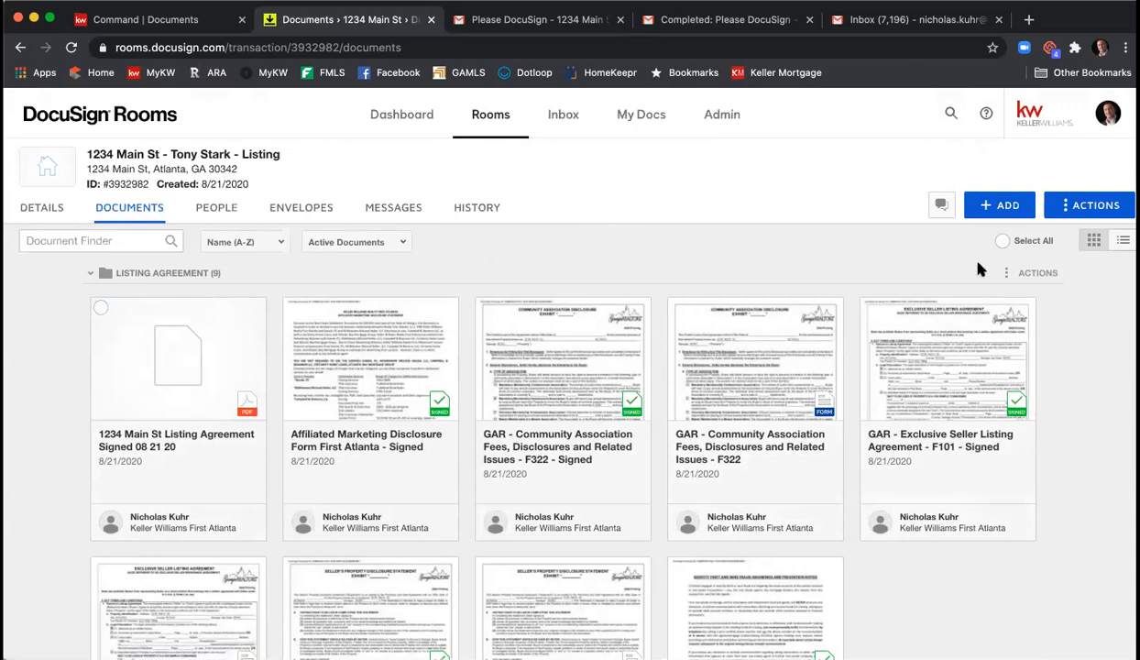
pyautogui.click(996, 207)
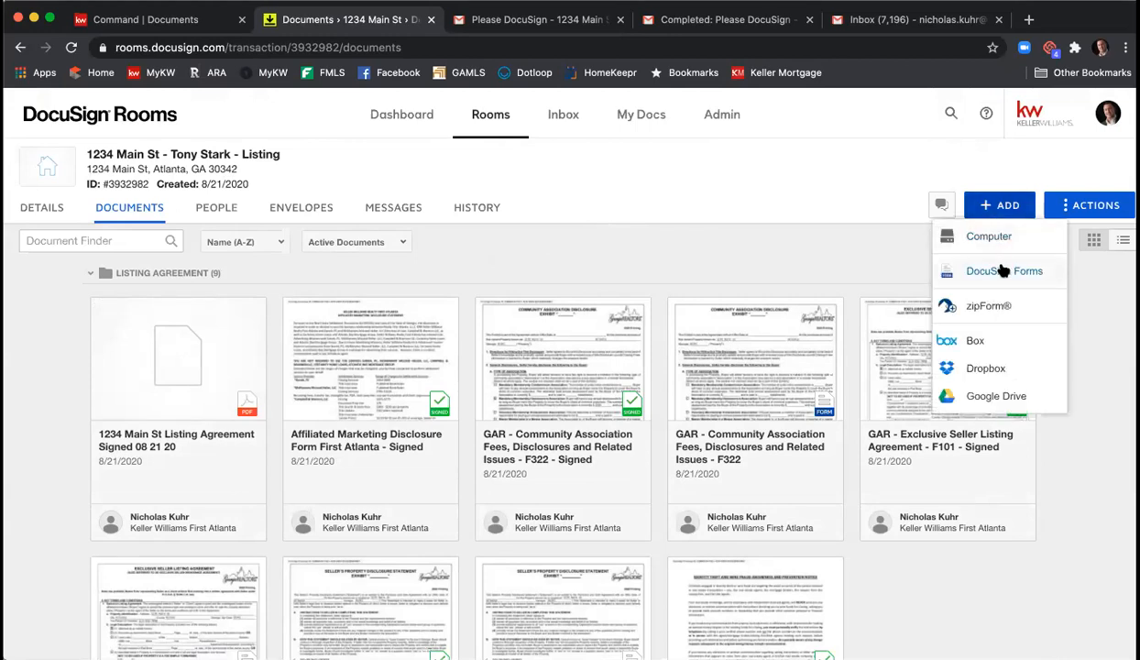
pyautogui.click(999, 238)
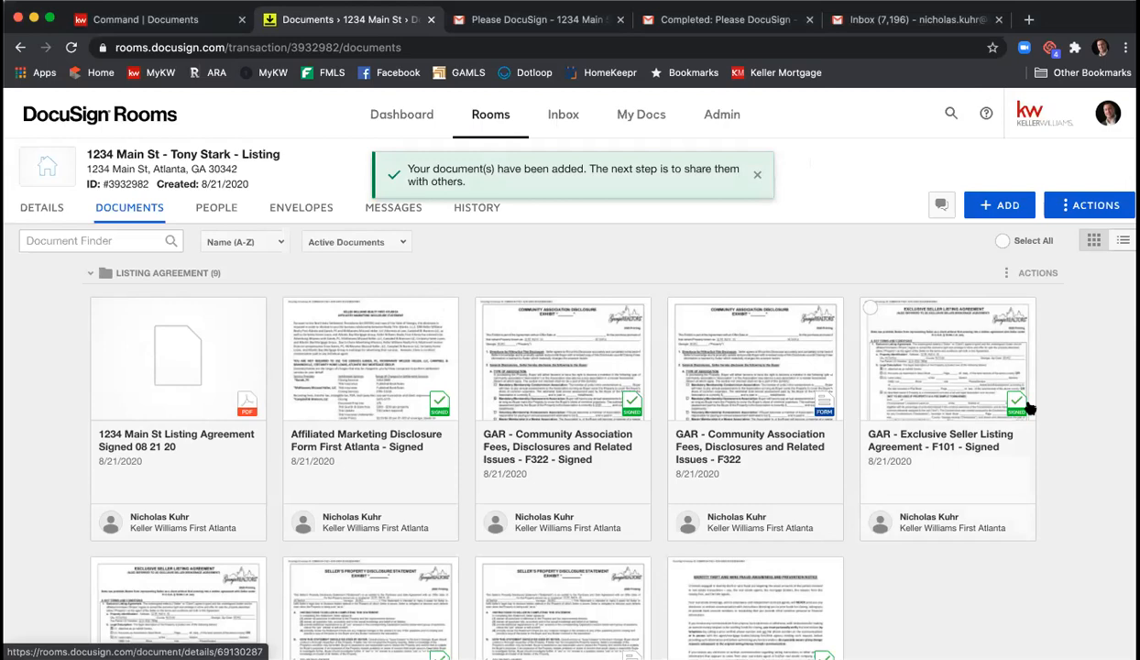
pyautogui.scroll(-3, 830, 337)
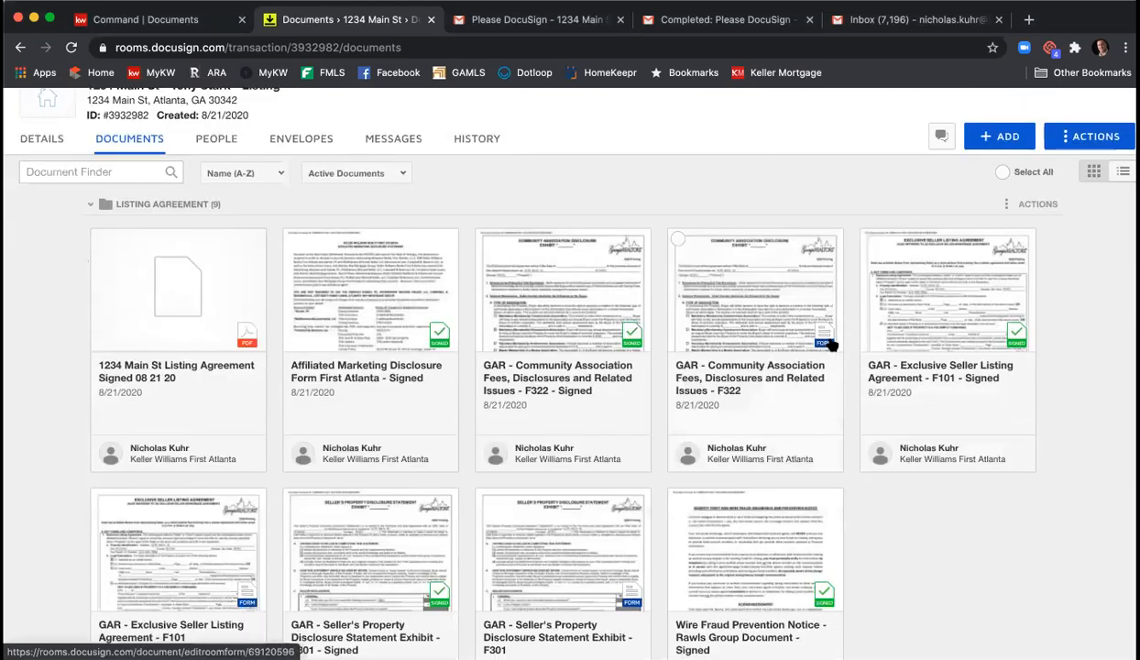
pyautogui.scroll(-4, 831, 341)
pyautogui.scroll(1, 868, 346)
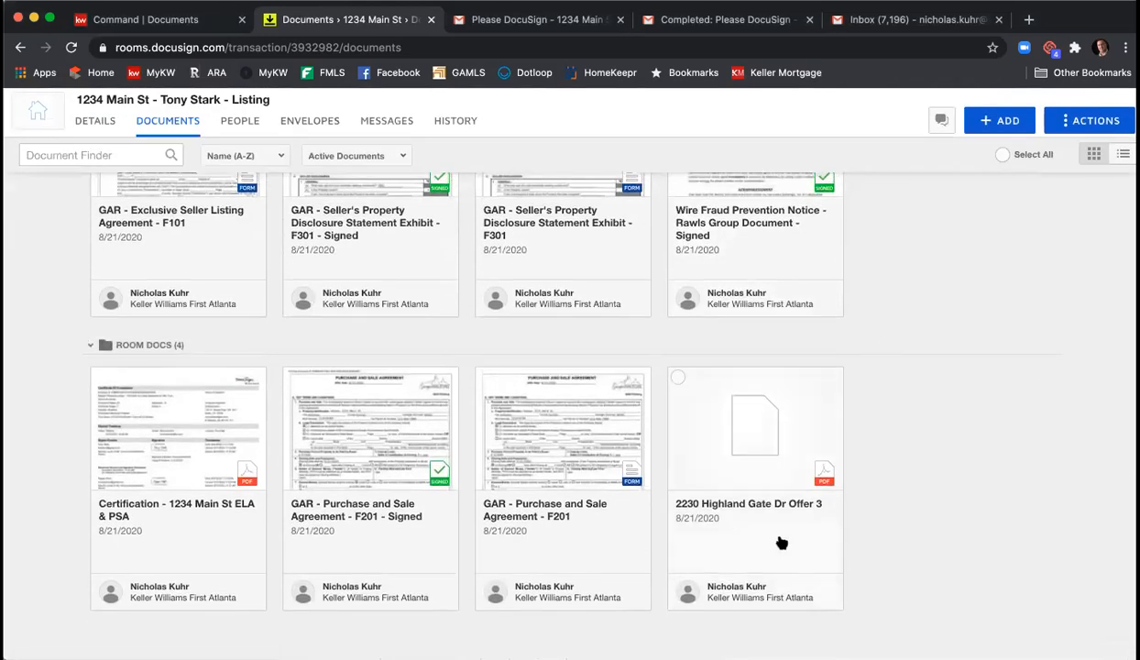
pyautogui.click(765, 453)
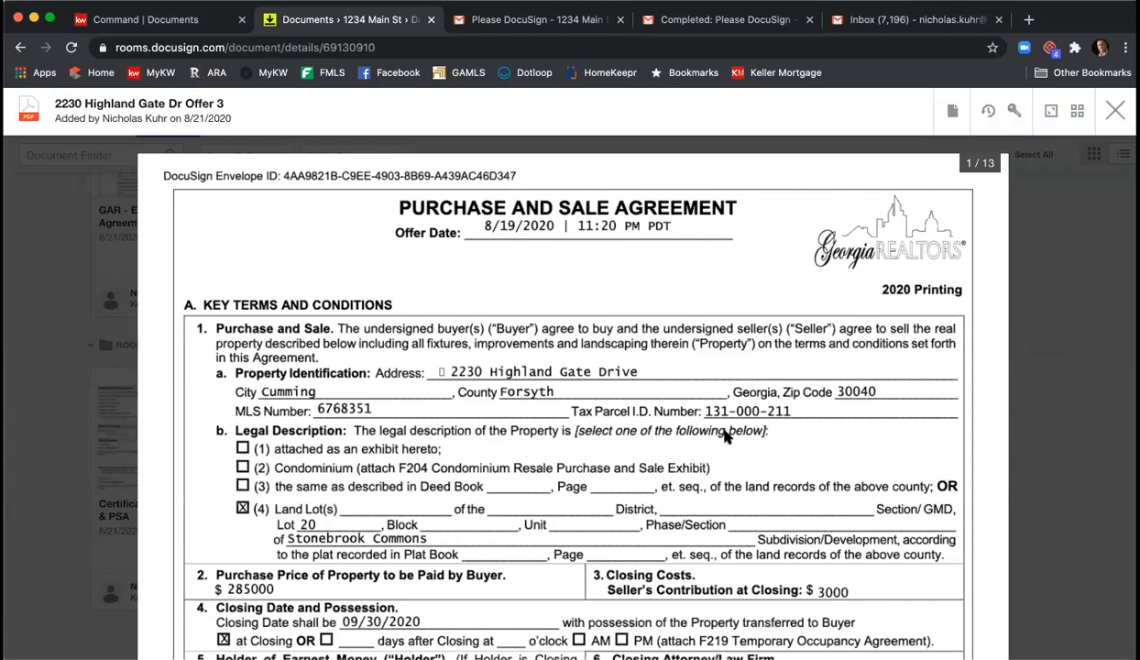
pyautogui.click(950, 114)
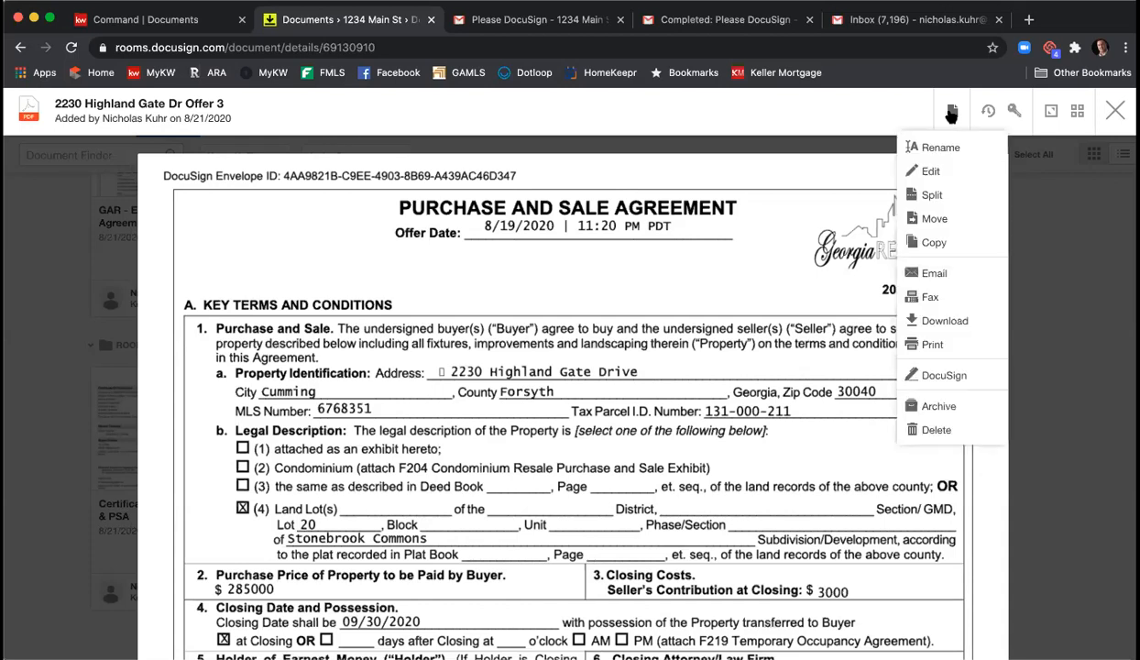
# - Start splitting Offer 3 into PSA for pages 1-8 and CLE for pages 9-11
pyautogui.click(947, 197)
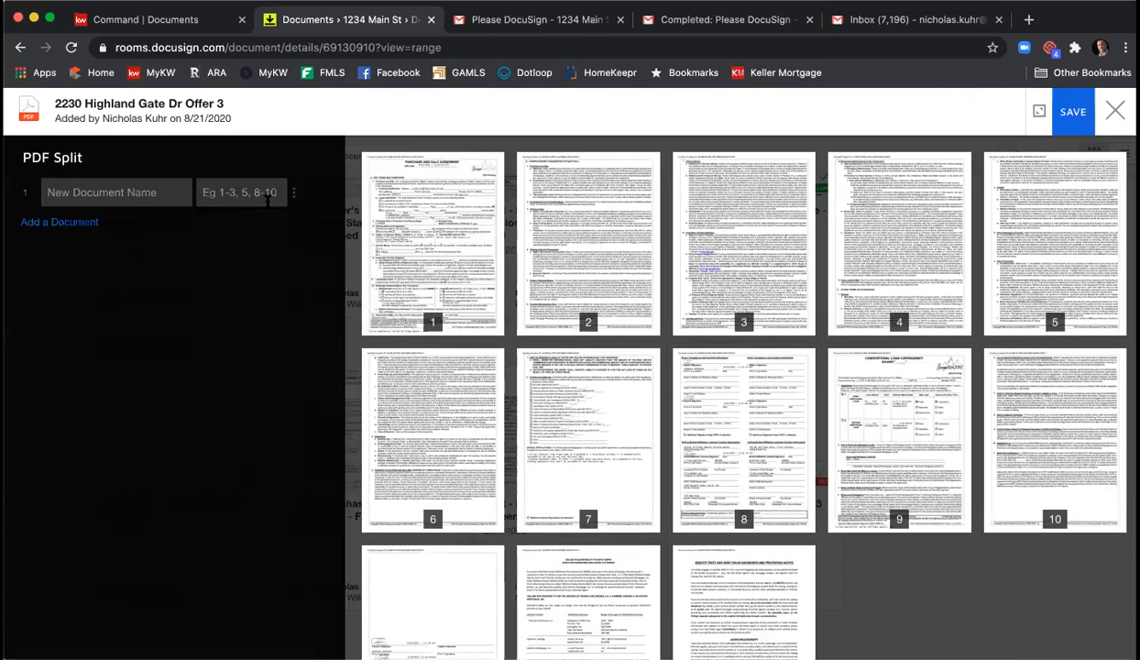
pyautogui.click(140, 193)
pyautogui.write('PSA')
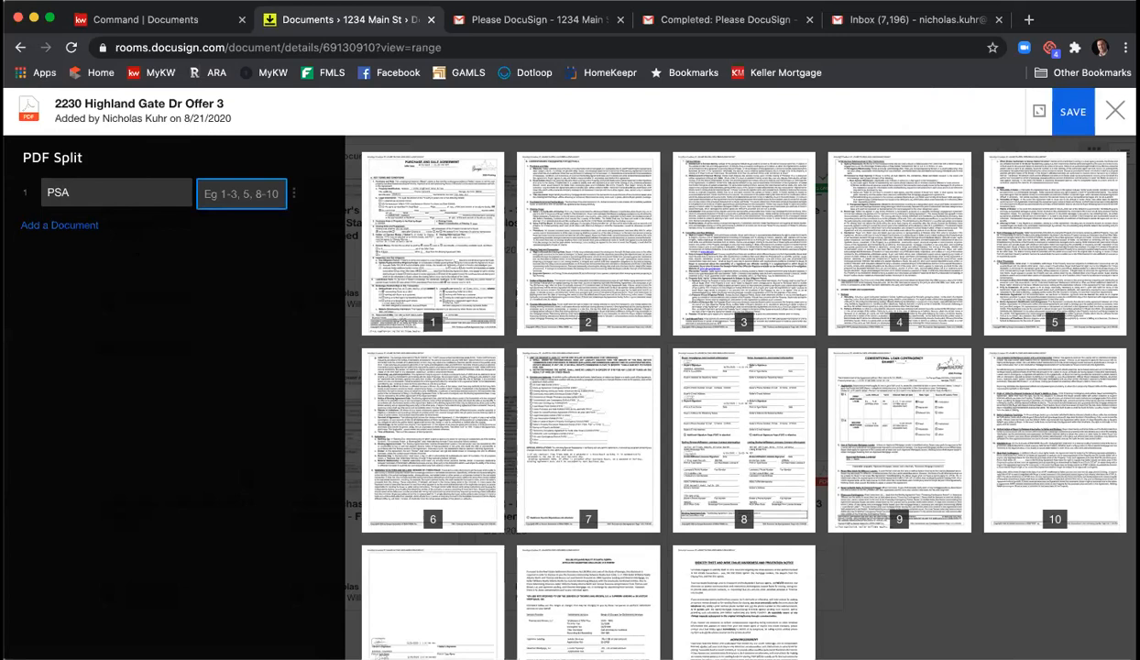
pyautogui.write('1-')
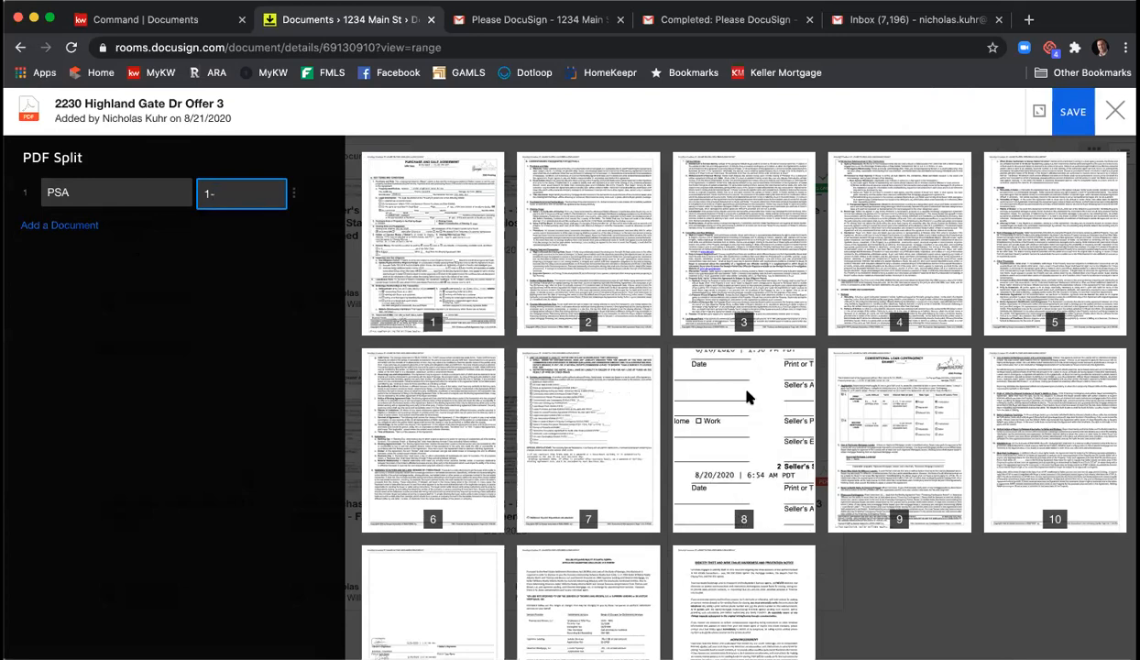
pyautogui.write('8')
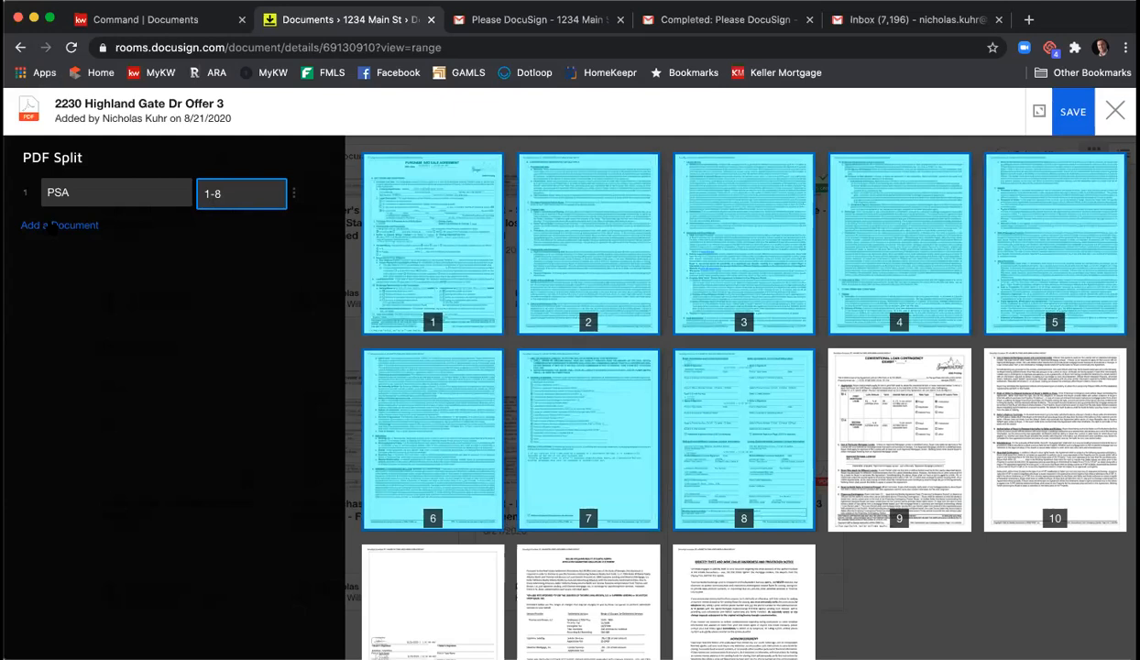
pyautogui.click(52, 224)
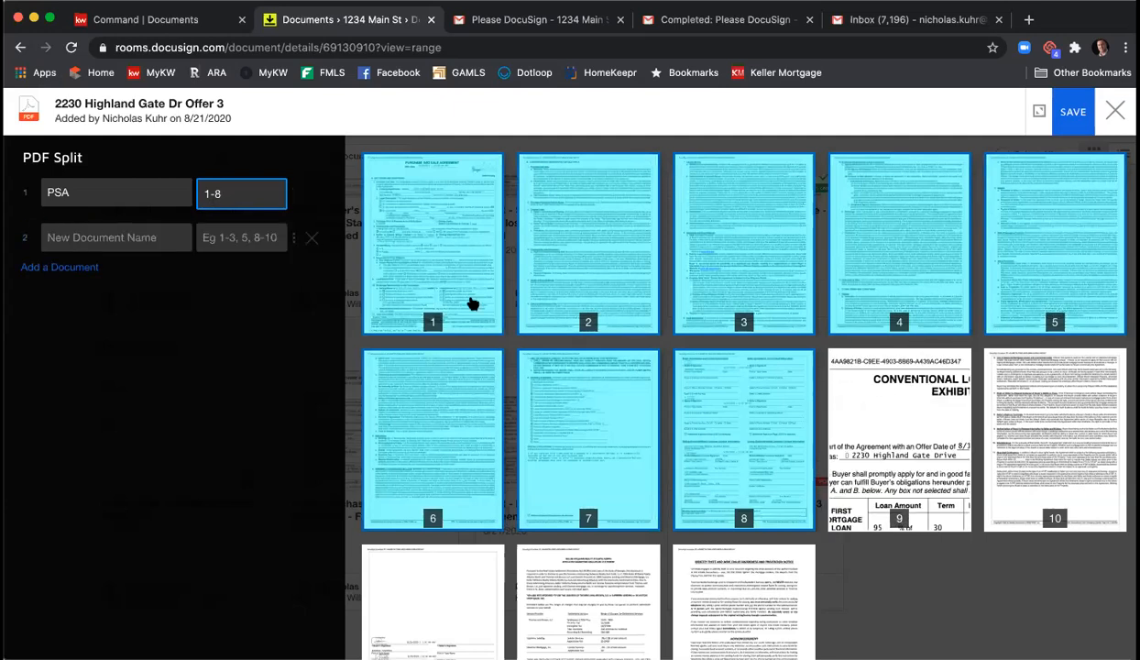
pyautogui.click(173, 236)
pyautogui.write('CLE')
pyautogui.press('Tab')
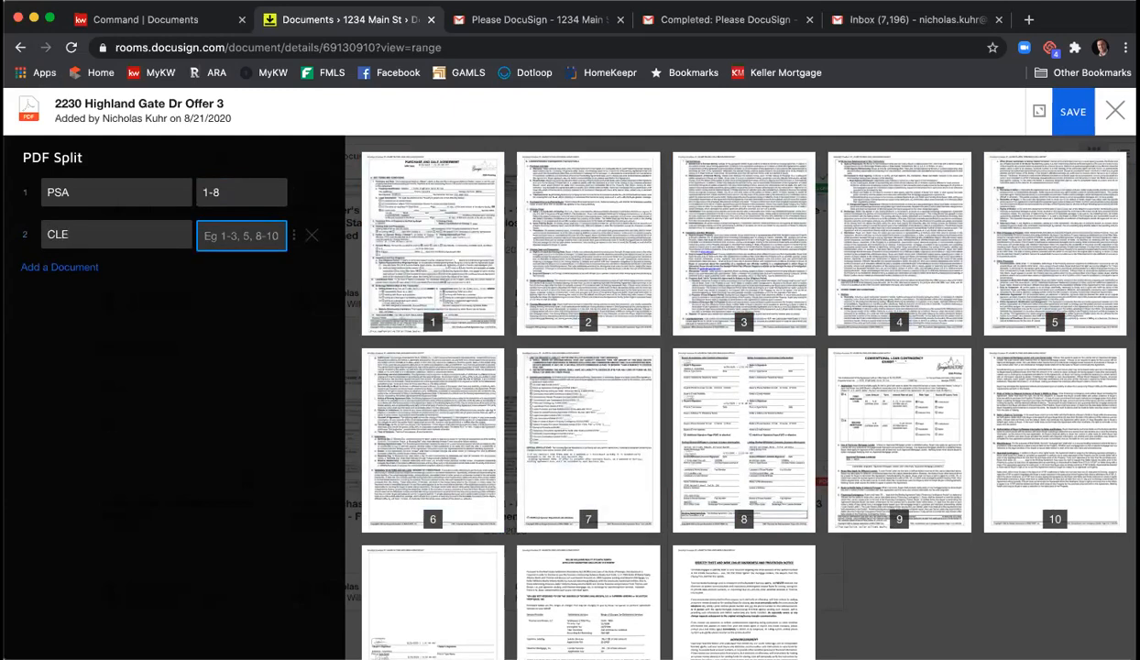
pyautogui.write('9-11')
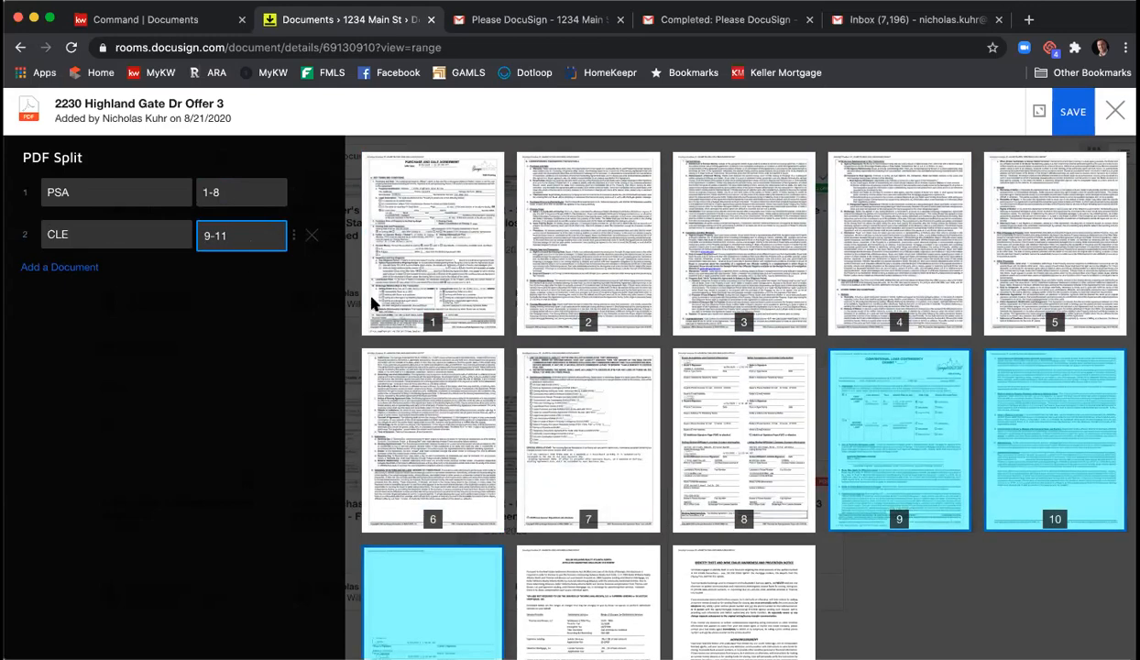
# - Add a third split document, AMD for page 12, and save the split
pyautogui.scroll(-3, 376, 307)
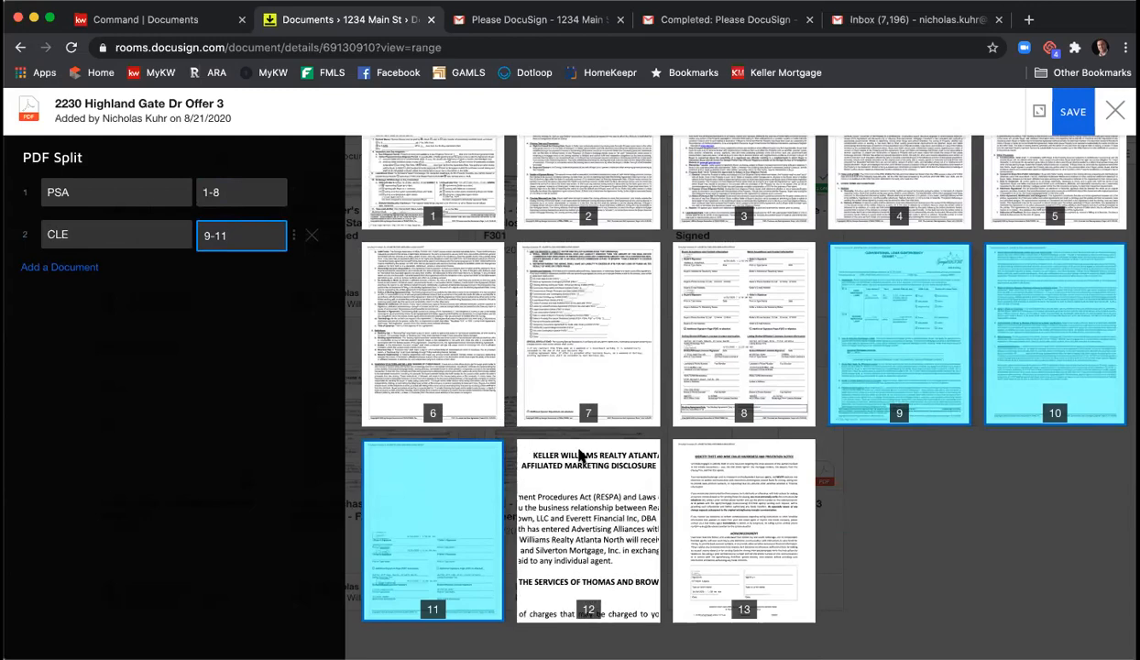
pyautogui.click(66, 267)
pyautogui.write('AFM')
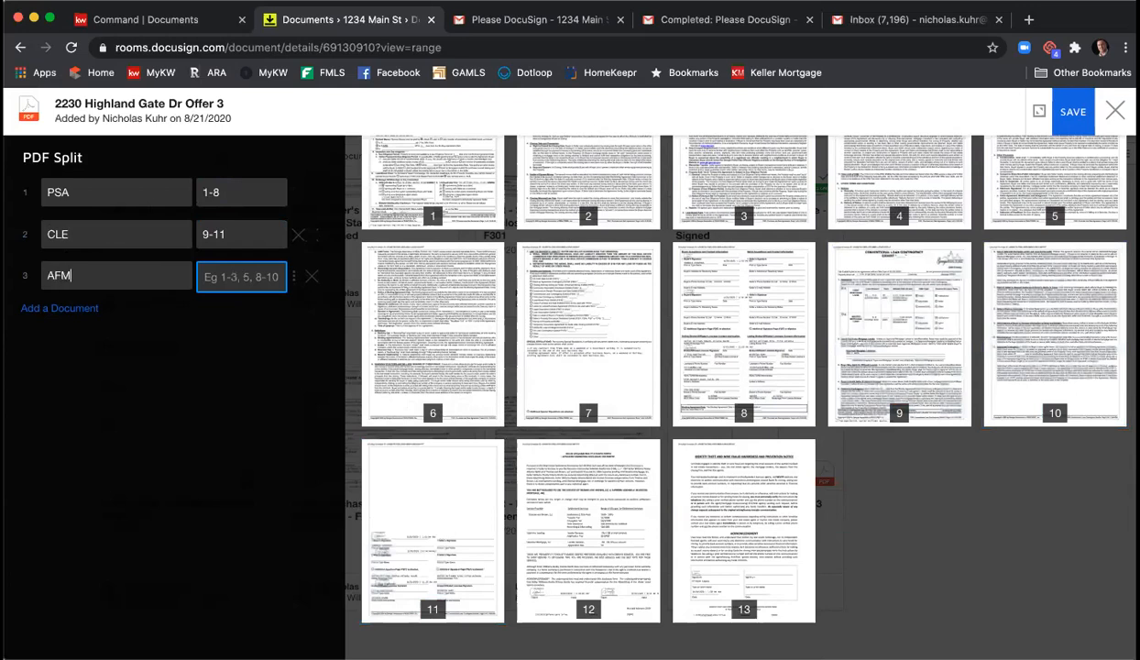
pyautogui.write('D')
pyautogui.press('BackSpace')
pyautogui.press('BackSpace')
pyautogui.press('BackSpace')
pyautogui.write('MD')
pyautogui.write('12')
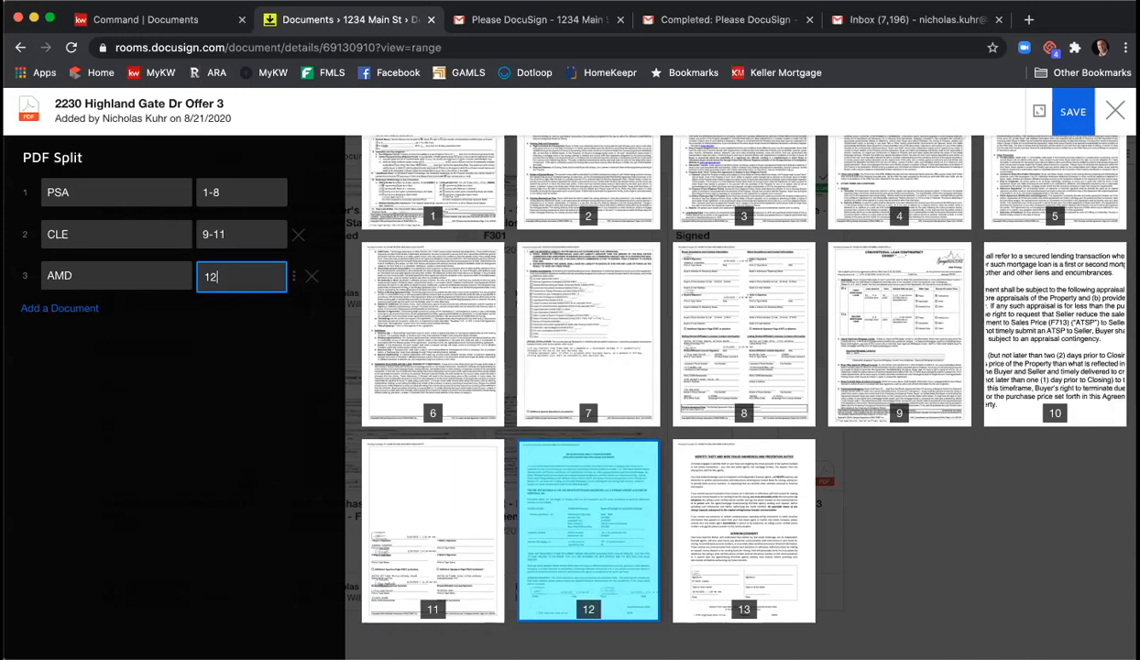
pyautogui.click(1088, 122)
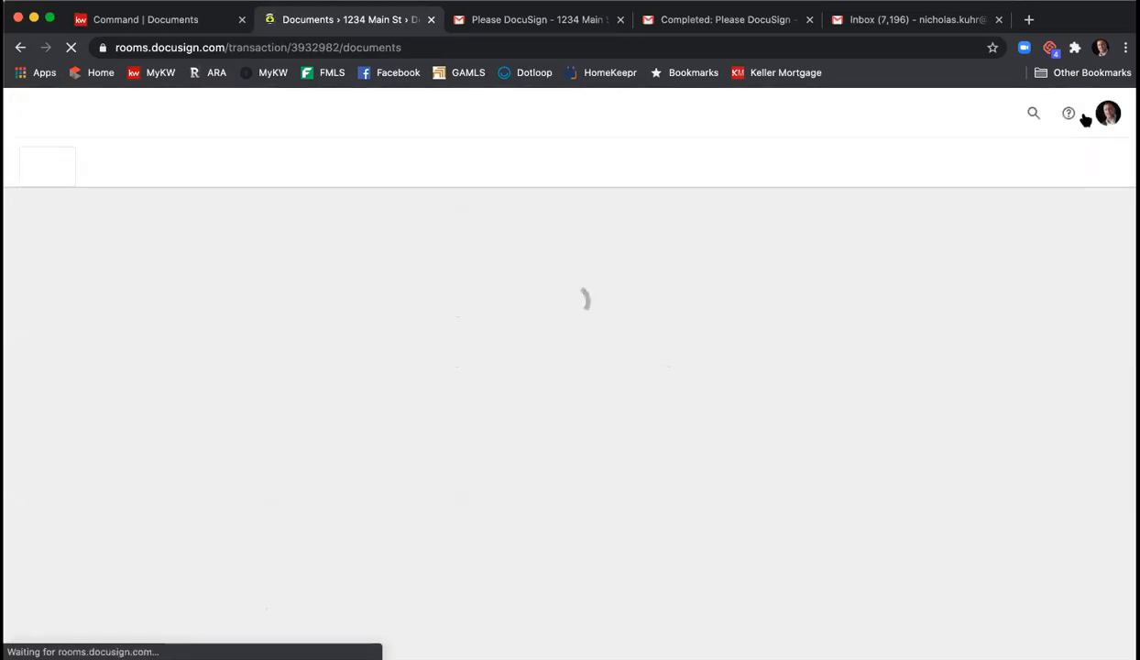
# - Scroll down to Room Docs to check the new PSA, CLE and AMD documents
pyautogui.scroll(-10, 1013, 261)
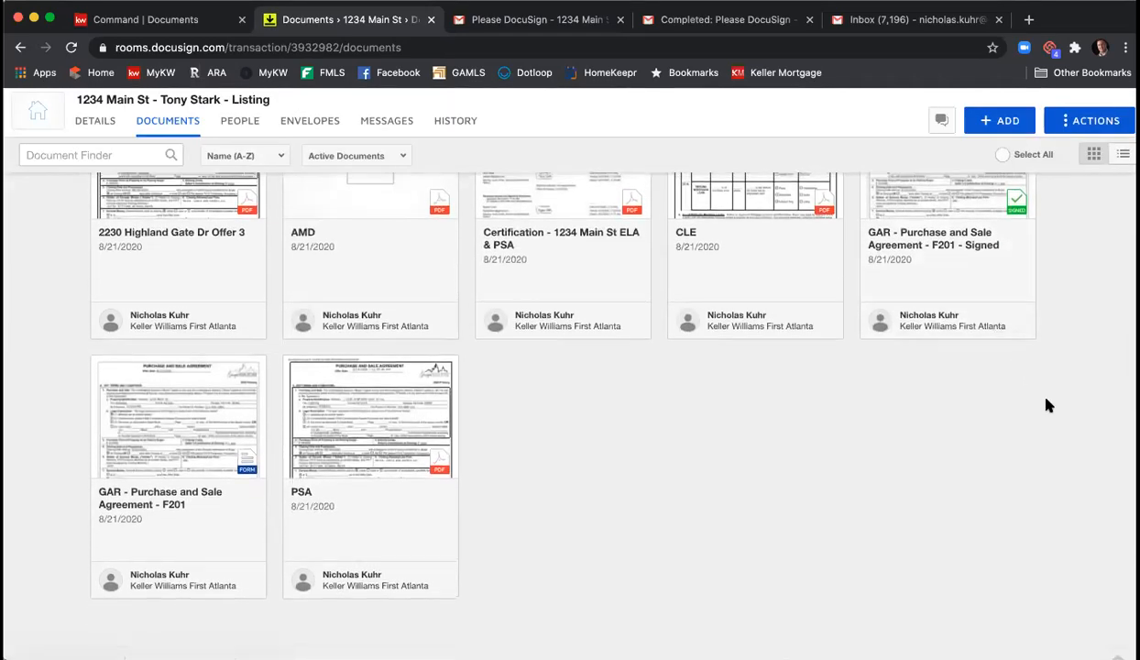
pyautogui.scroll(2, 1045, 404)
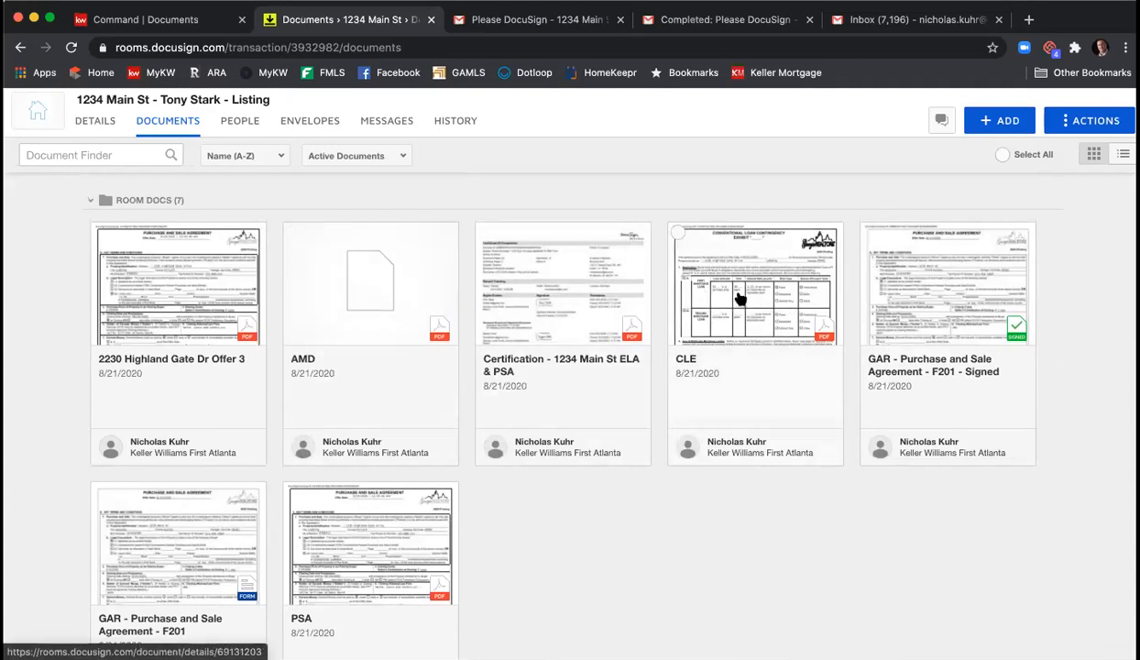
pyautogui.scroll(-1, 738, 300)
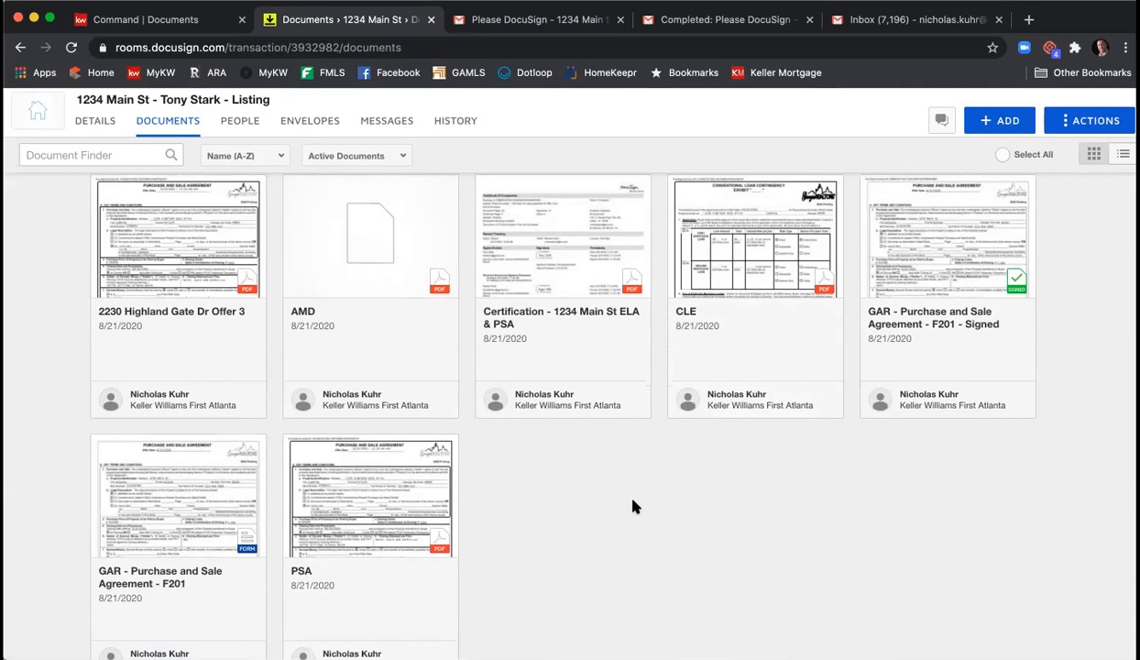
# - Go to the 1234 Main St checklist in KW Command and add a file to F101 - Listing Agreement
pyautogui.click(128, 22)
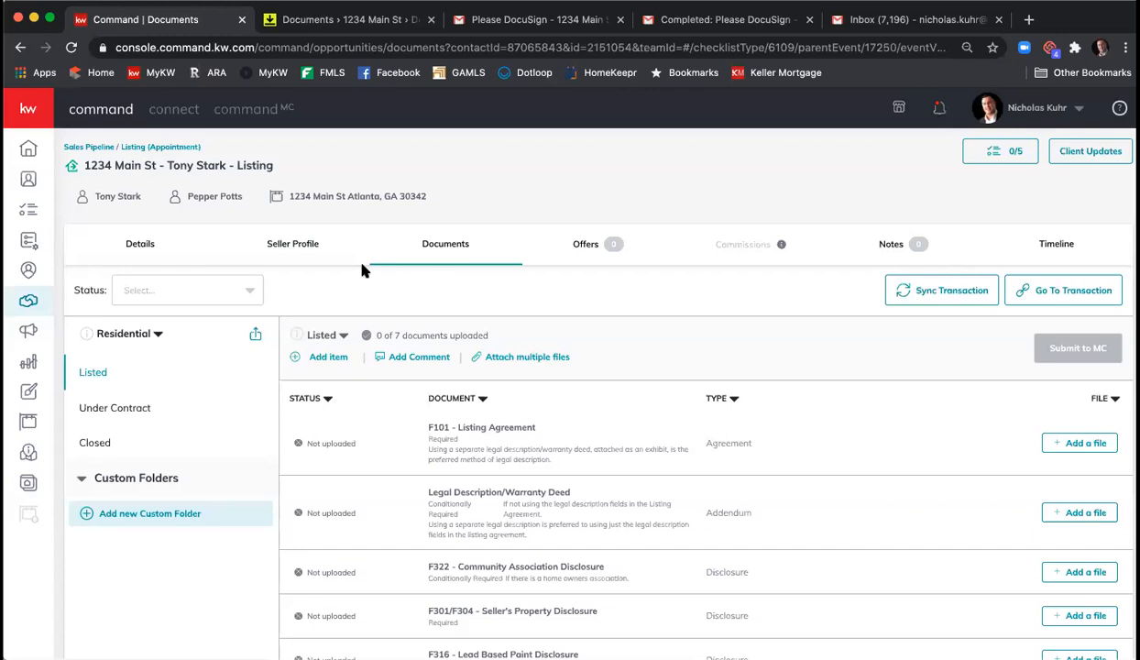
pyautogui.scroll(-2, 475, 284)
pyautogui.scroll(-1, 475, 286)
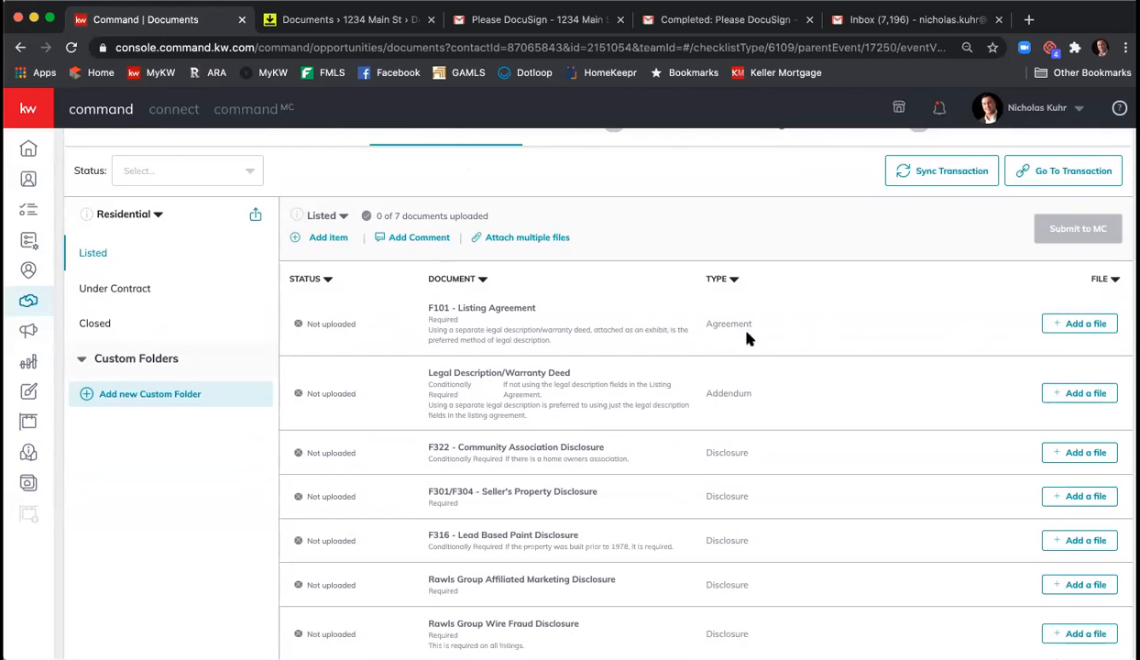
pyautogui.click(1063, 325)
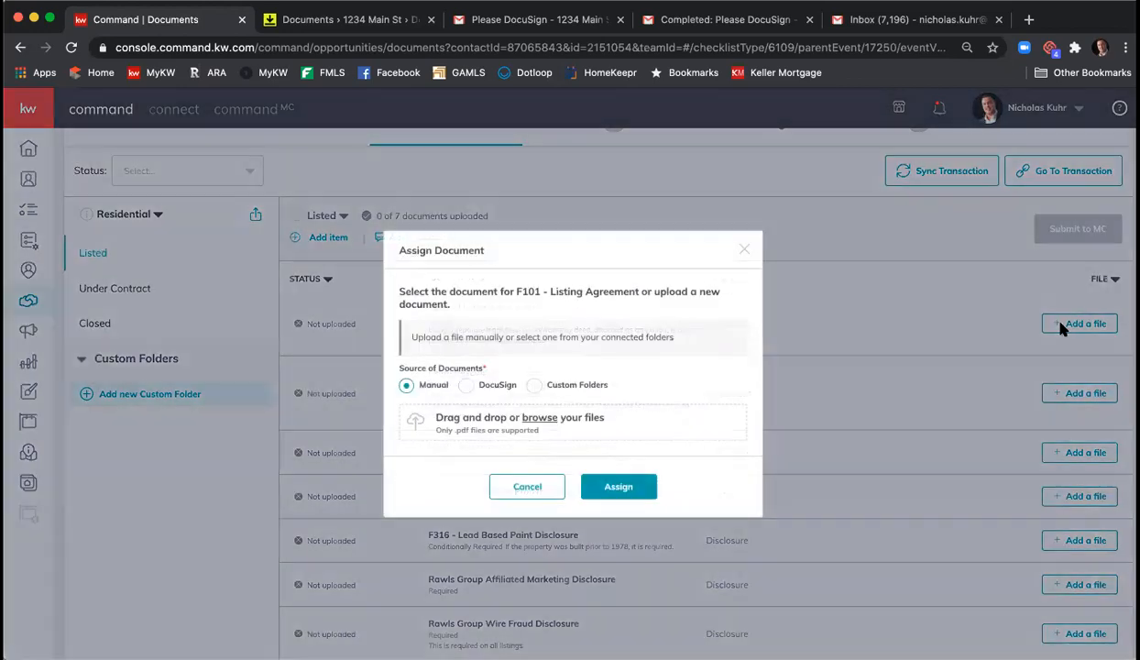
# - Assign the signed F101 Exclusive Seller Listing Agreement PDF from DocuSign's Listing Agreement folder
pyautogui.click(467, 385)
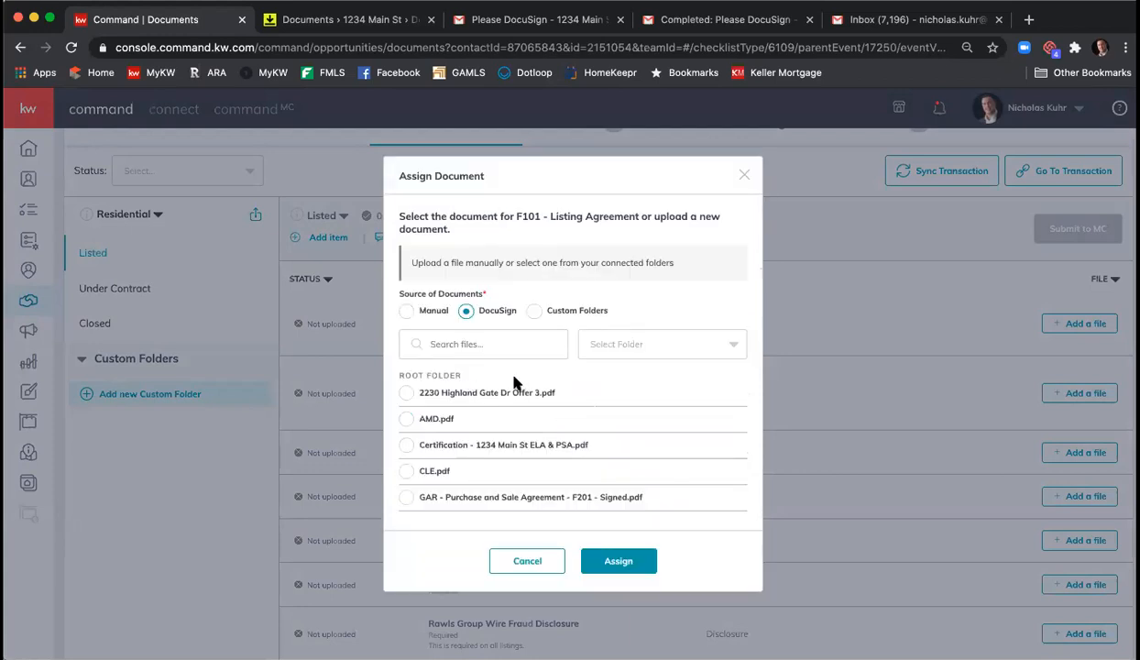
pyautogui.click(625, 346)
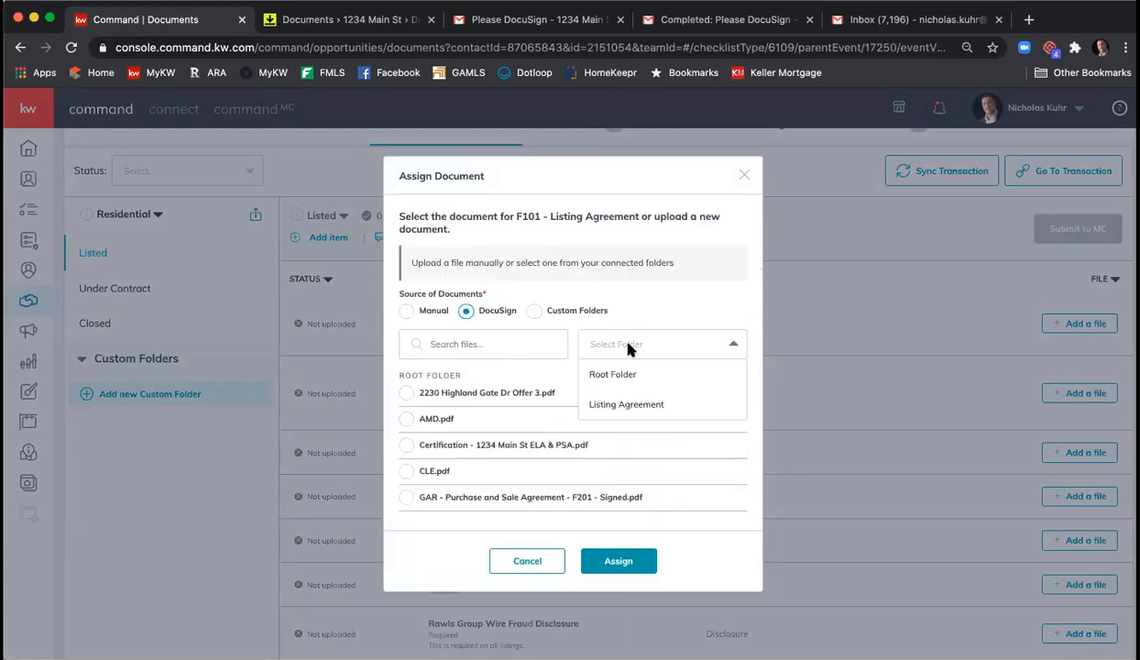
pyautogui.click(639, 406)
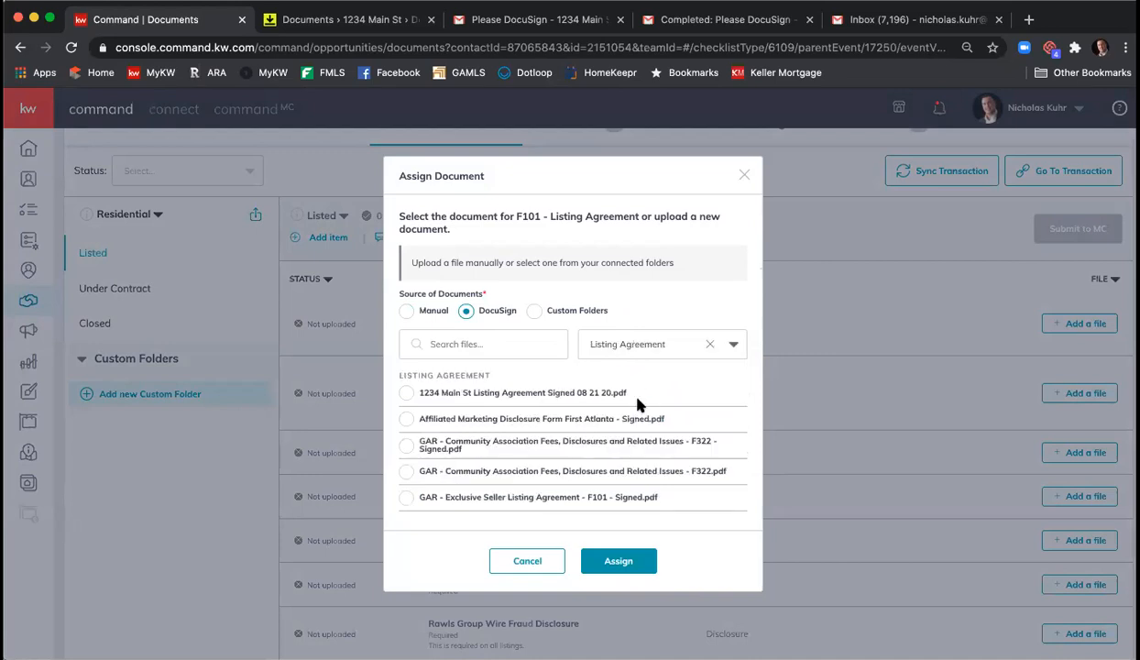
pyautogui.scroll(-1, 482, 419)
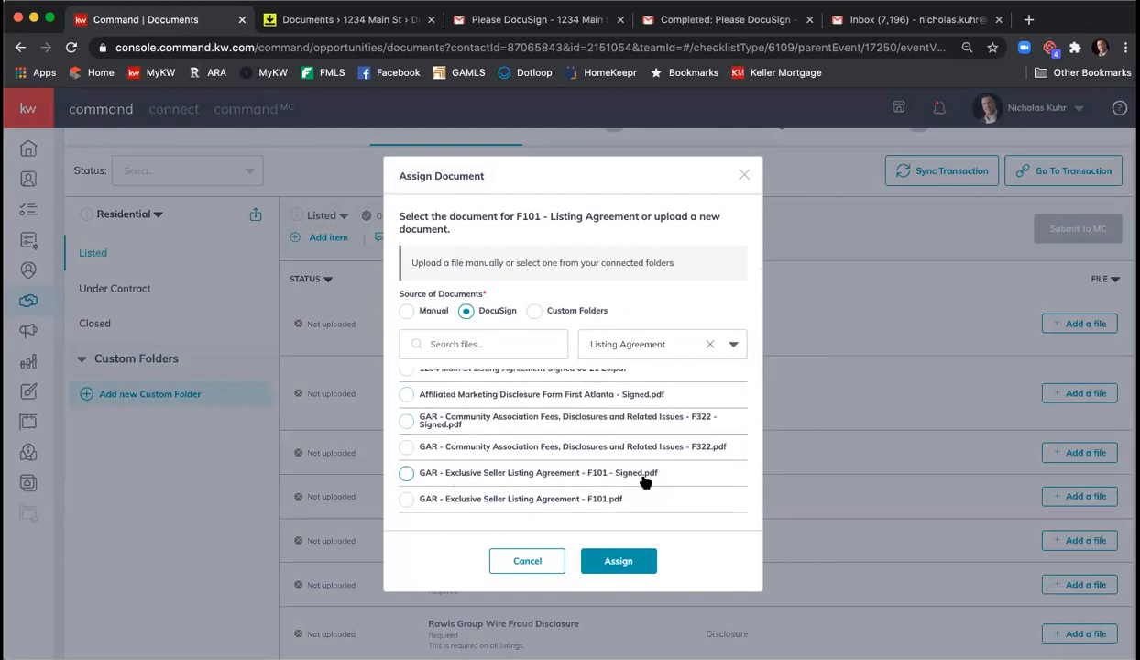
pyautogui.click(406, 473)
pyautogui.click(646, 563)
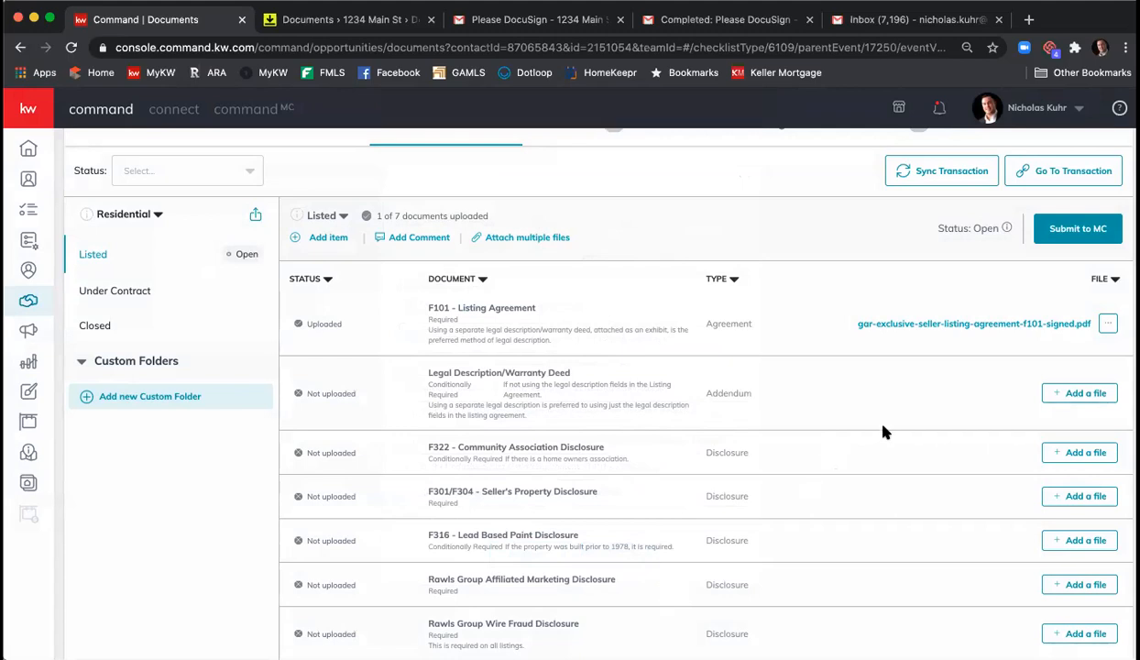
# - Attach files from DocuSign, selecting the signed F322 Community Association Fees and F301 Seller's Property Disclosure files
pyautogui.click(510, 239)
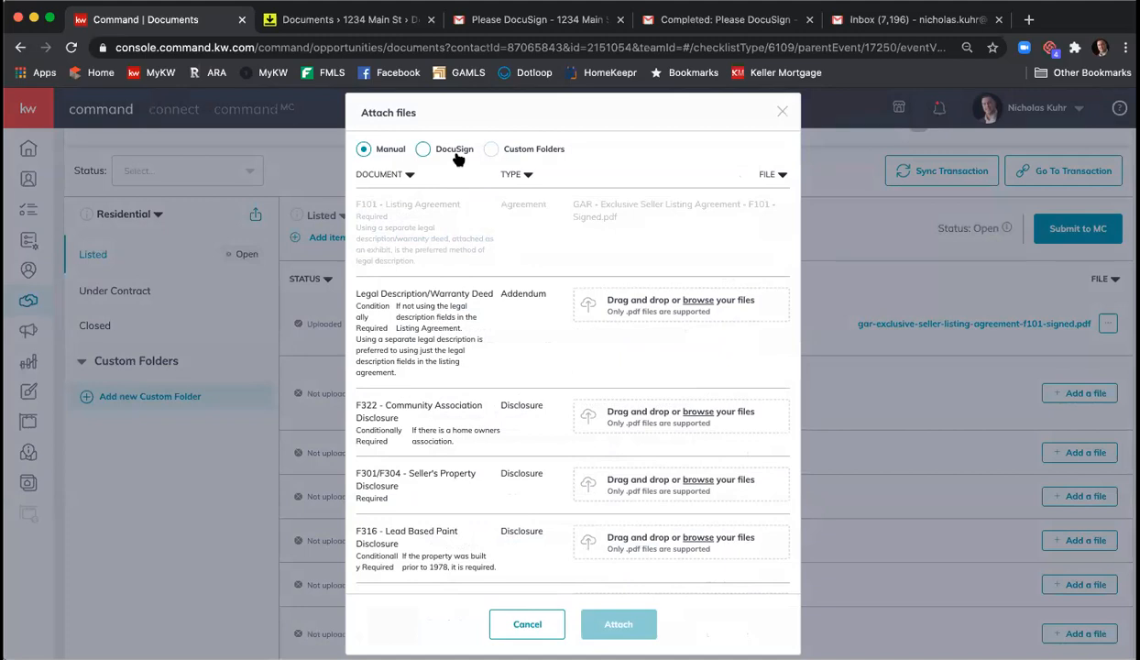
pyautogui.click(422, 149)
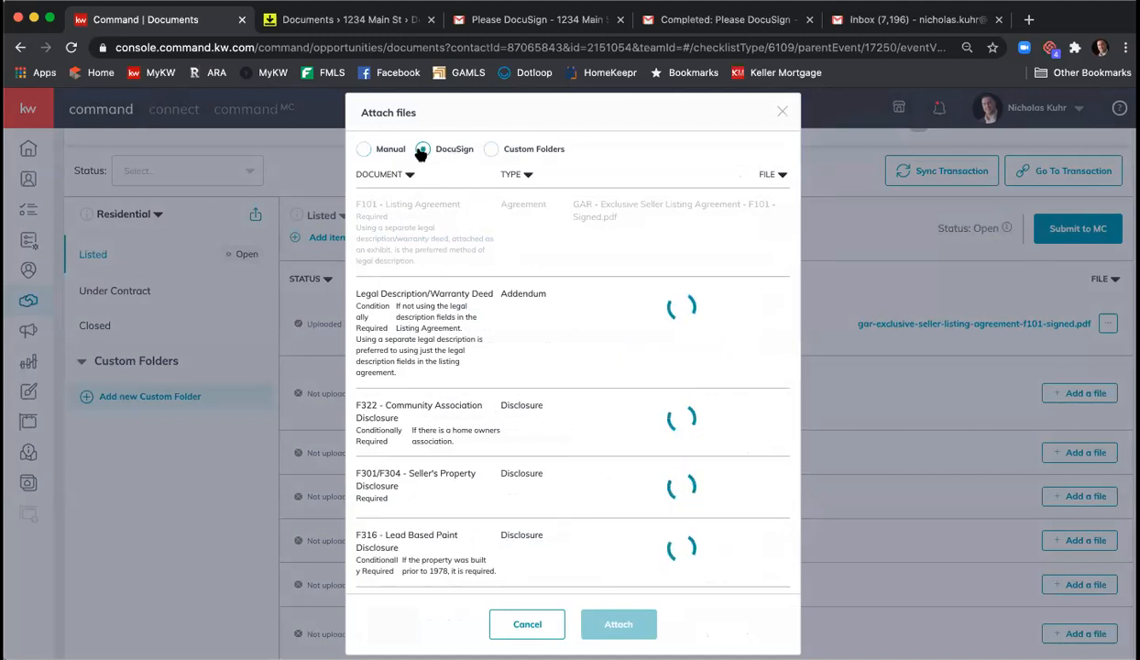
pyautogui.scroll(-3, 513, 366)
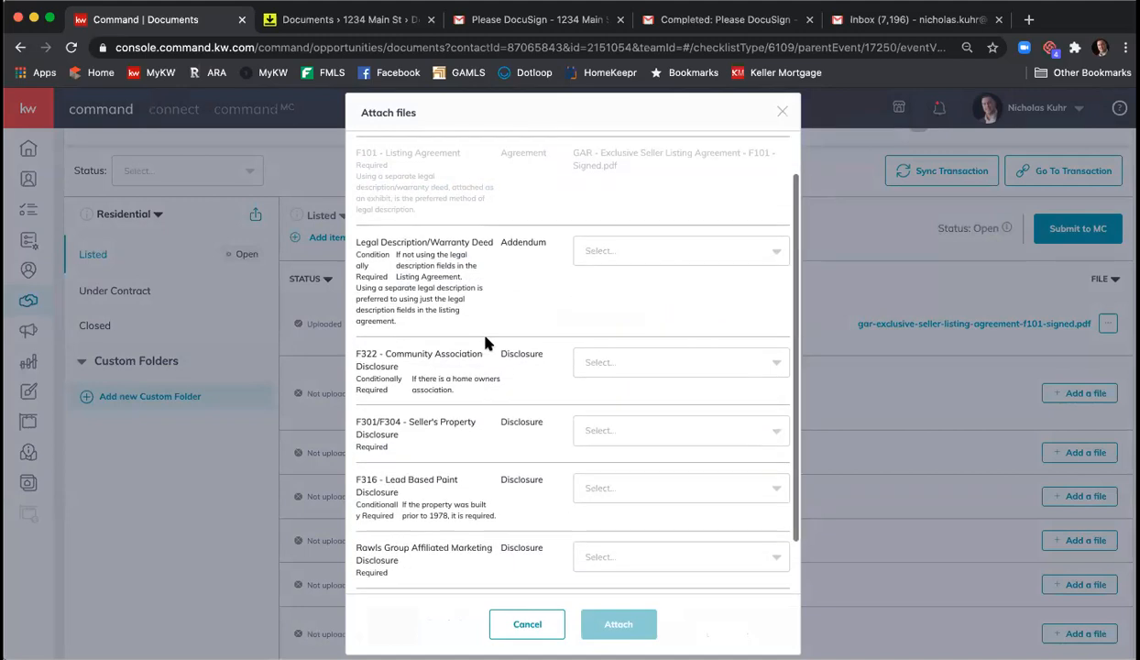
pyautogui.click(635, 302)
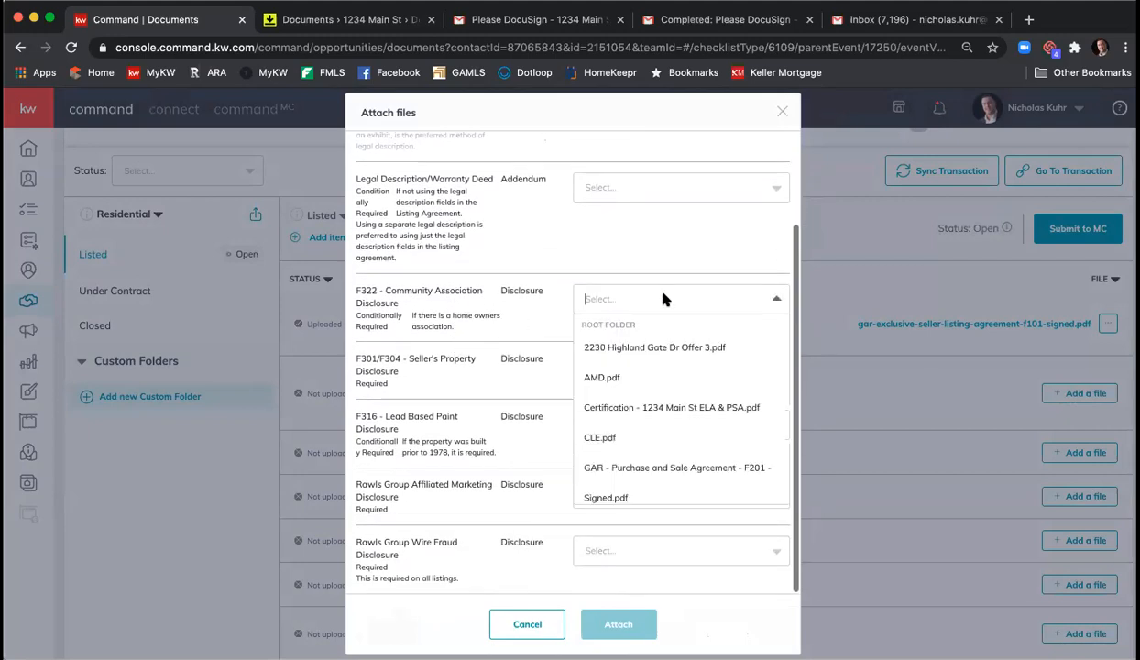
pyautogui.scroll(-3, 683, 349)
pyautogui.scroll(-2, 686, 354)
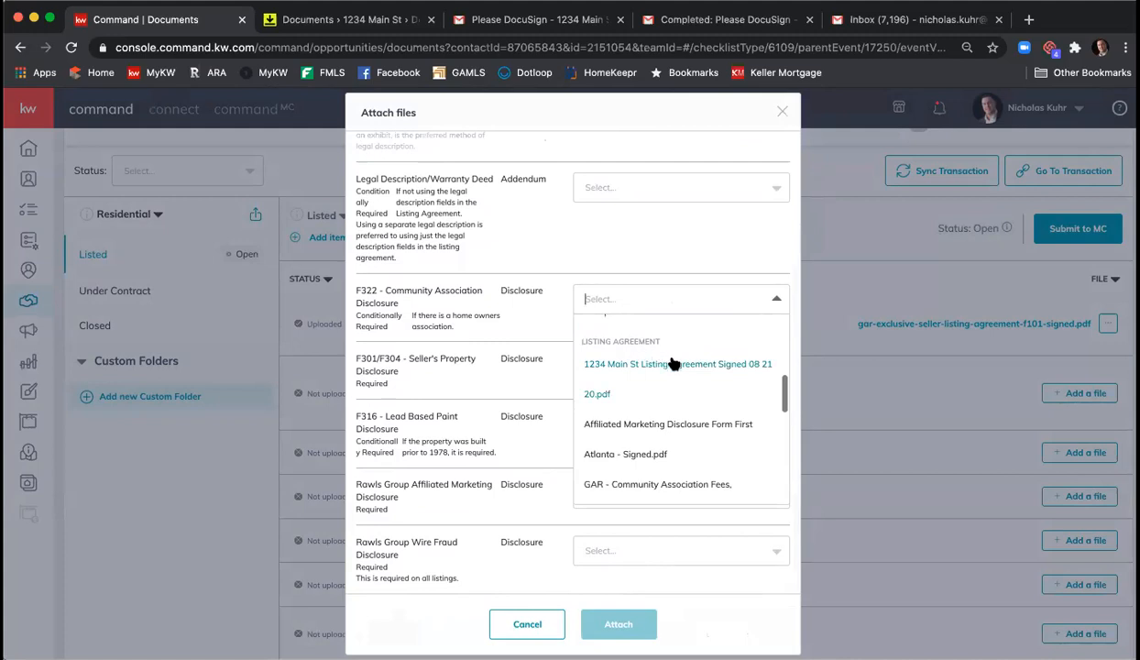
pyautogui.scroll(-3, 668, 385)
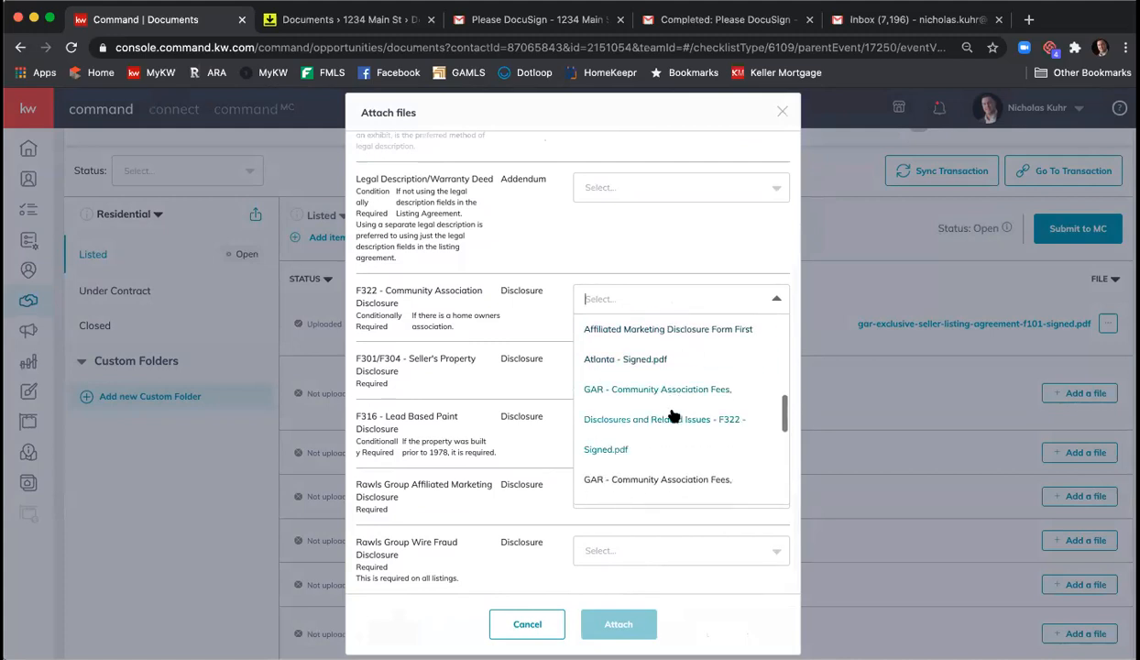
pyautogui.click(608, 449)
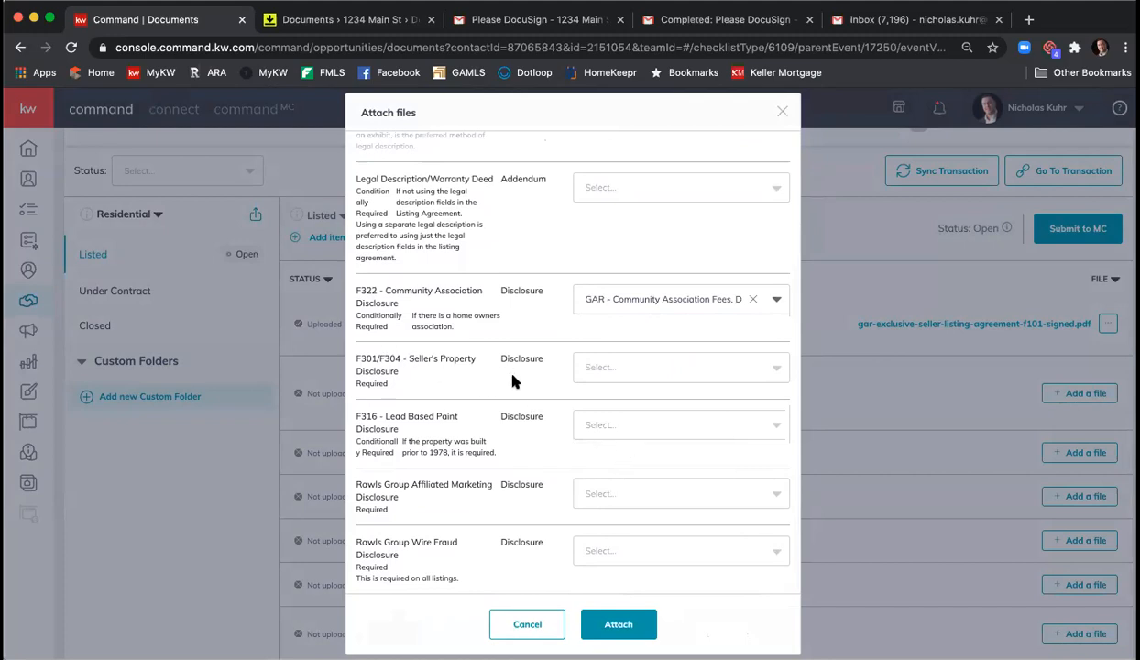
pyautogui.click(623, 366)
pyautogui.scroll(-6, 674, 419)
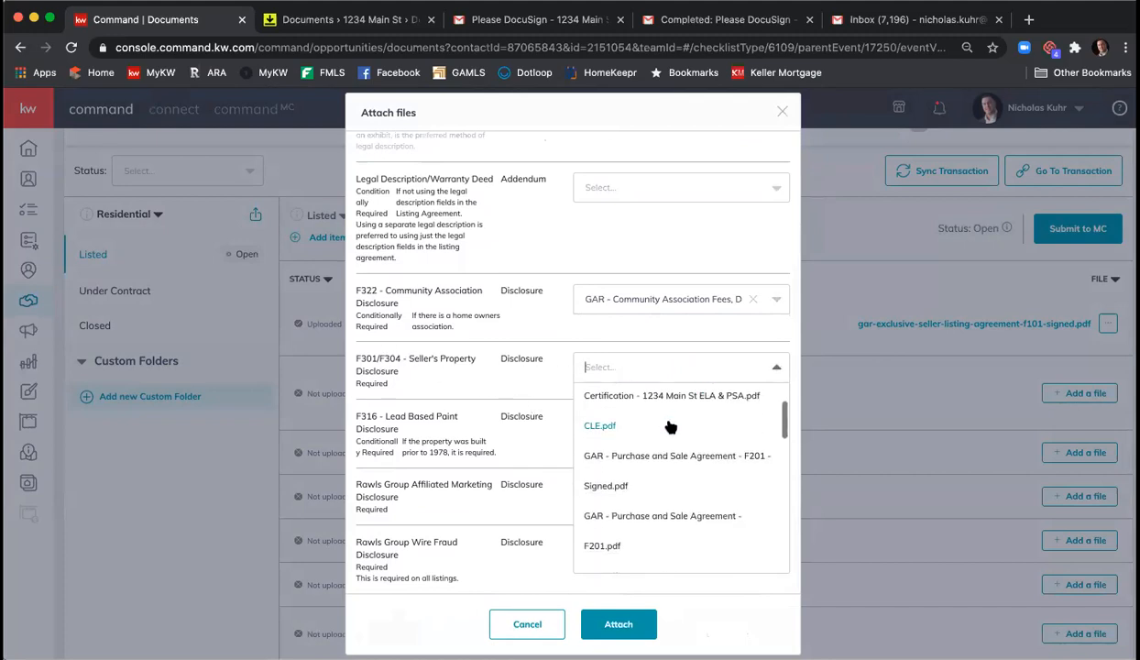
pyautogui.scroll(-10, 687, 427)
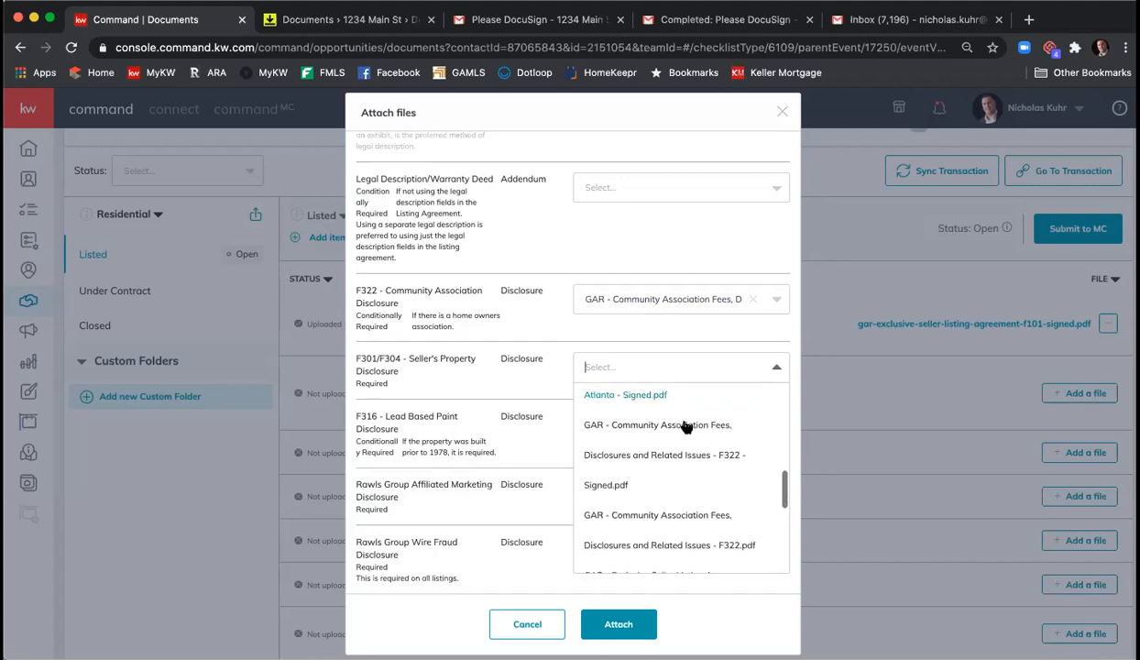
pyautogui.scroll(-6, 687, 427)
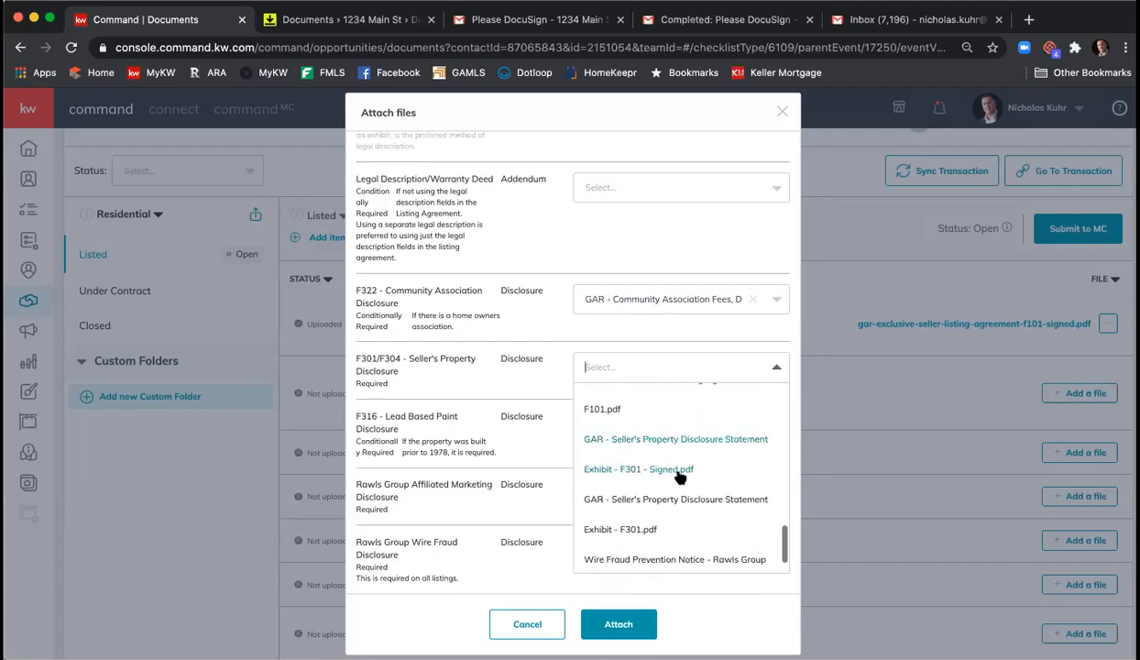
pyautogui.click(661, 468)
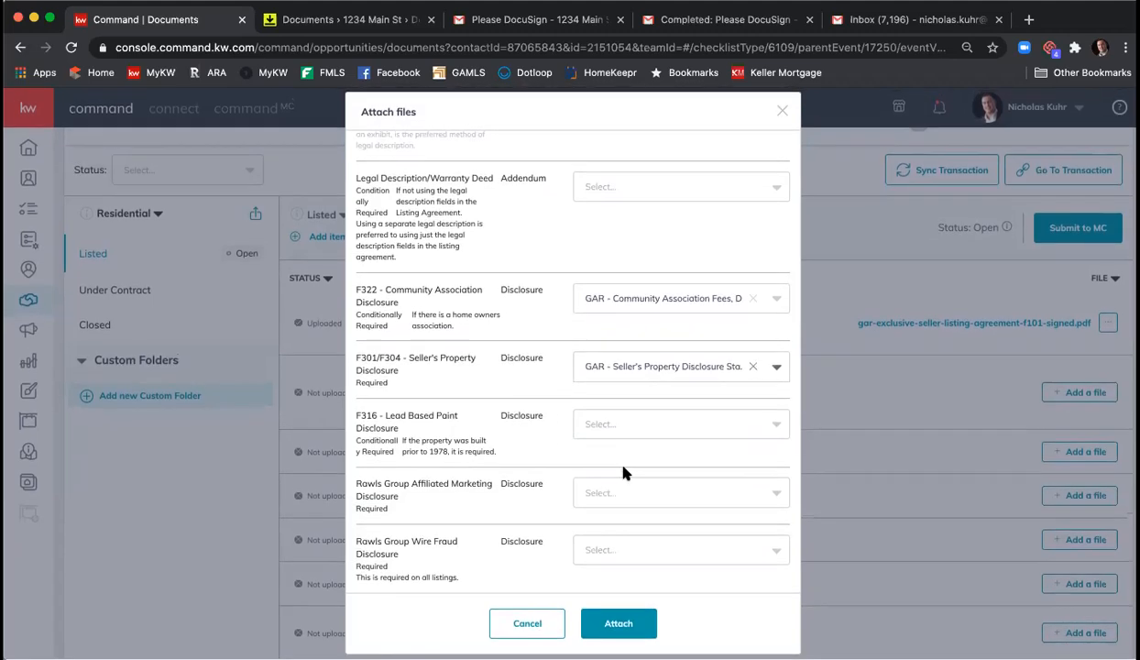
# - Select the Affiliated Marketing Disclosure and signed Wire Fraud Prevention Notice files, then attach all
pyautogui.click(649, 497)
pyautogui.scroll(-8, 664, 467)
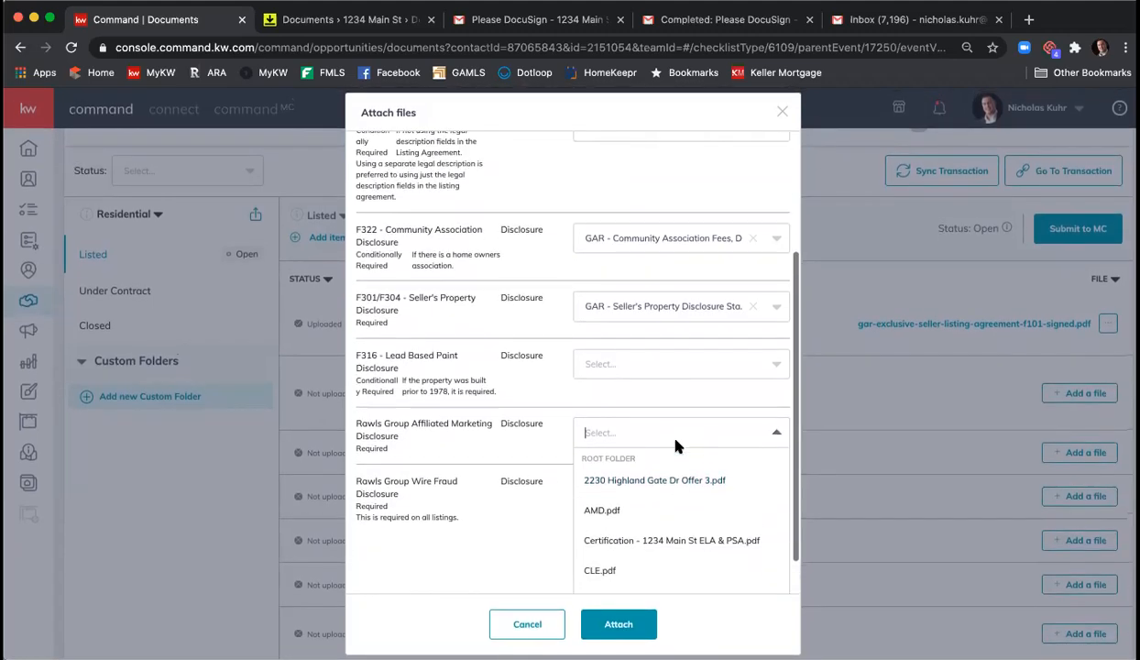
pyautogui.scroll(-3, 692, 485)
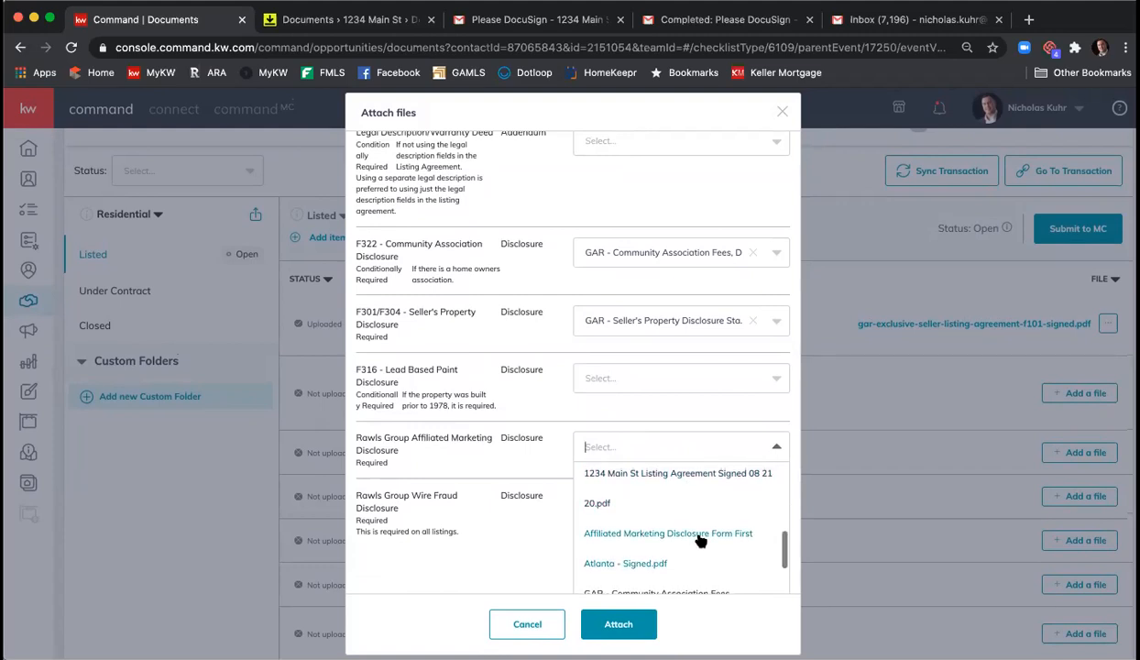
pyautogui.click(633, 532)
pyautogui.click(605, 547)
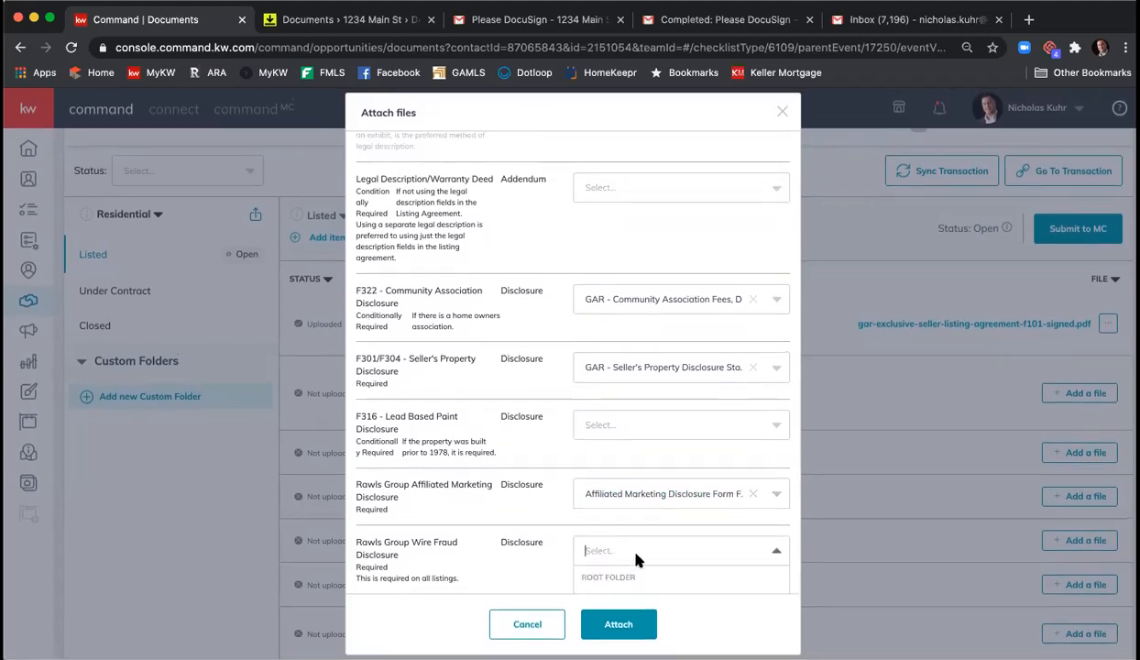
pyautogui.scroll(-3, 649, 523)
pyautogui.scroll(-5, 649, 523)
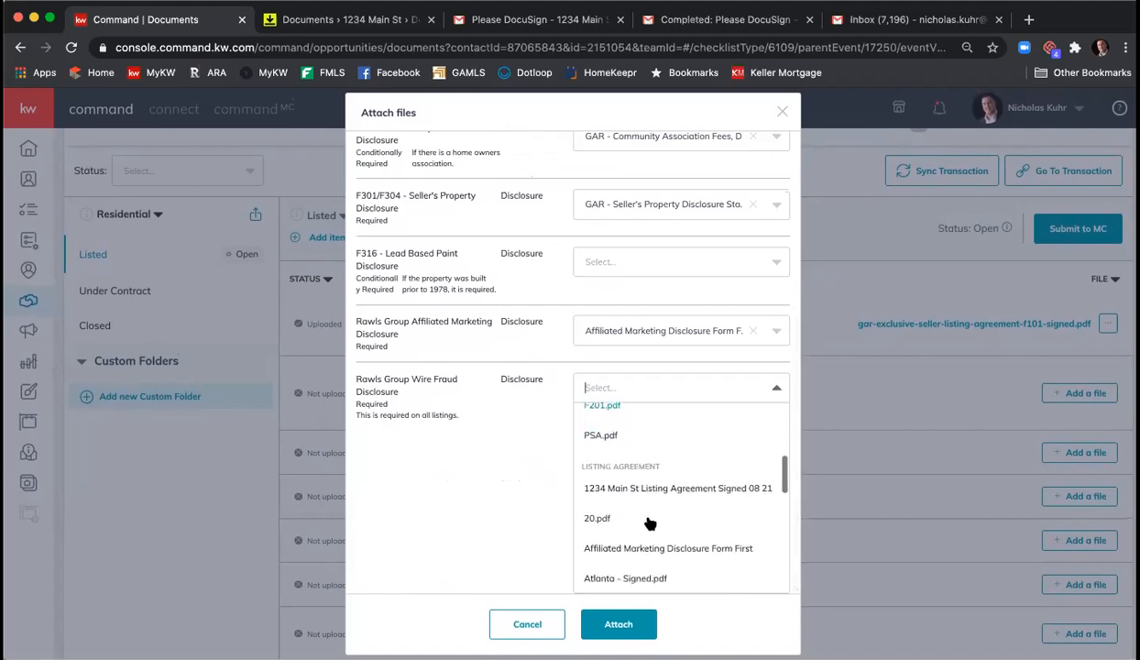
pyautogui.scroll(-5, 649, 523)
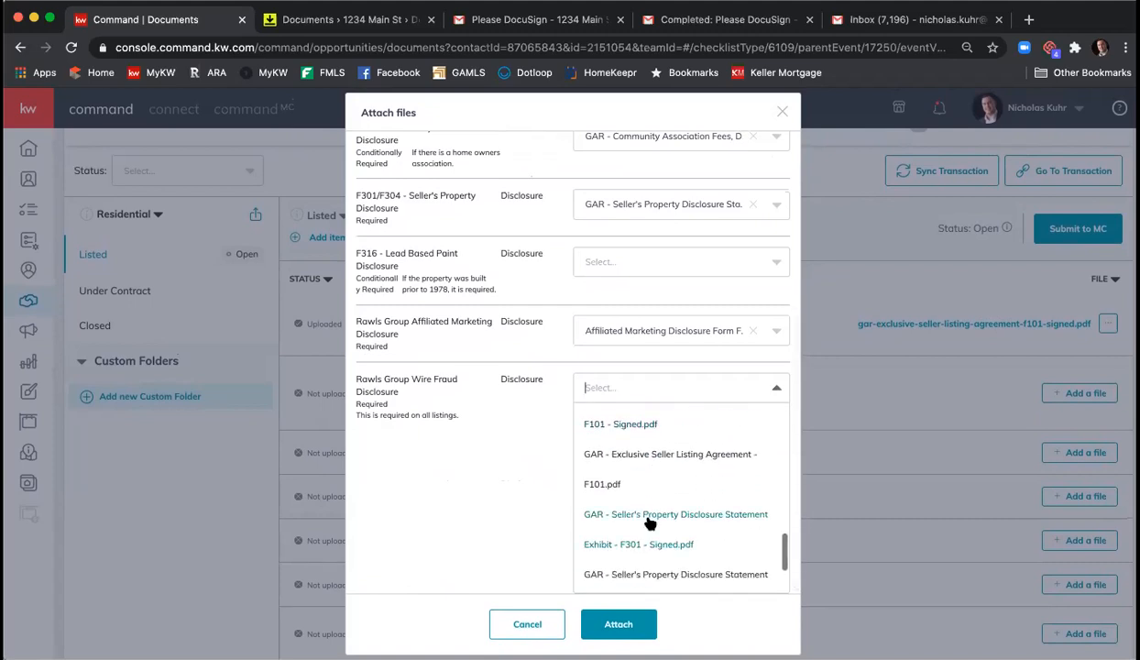
pyautogui.scroll(-2, 647, 536)
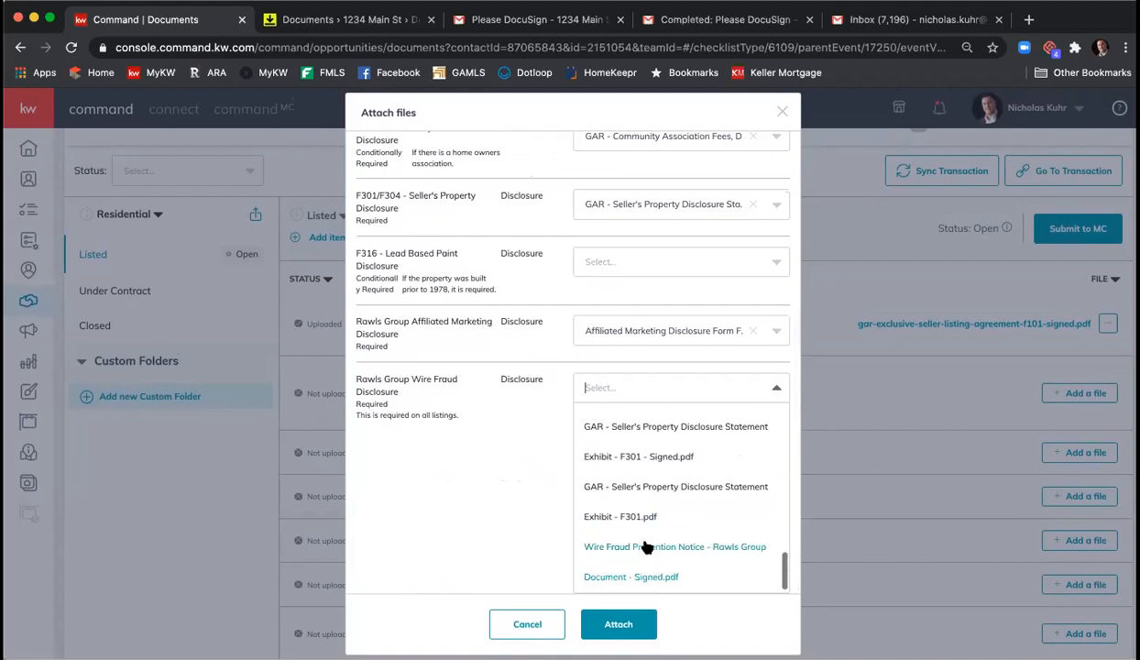
pyautogui.click(647, 542)
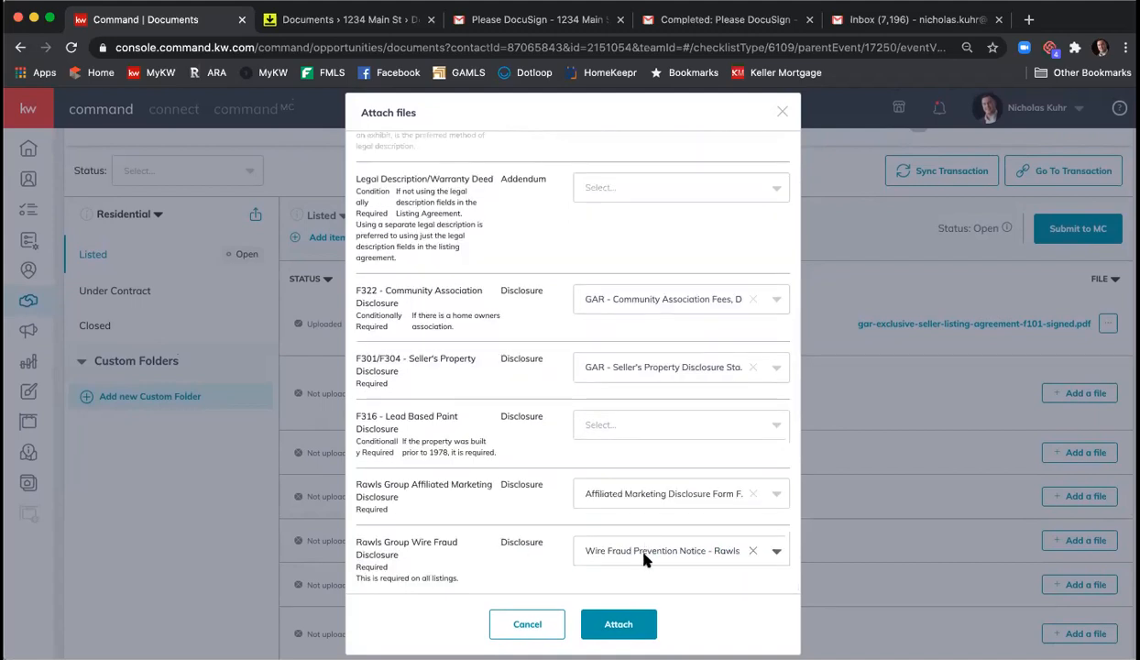
pyautogui.click(621, 624)
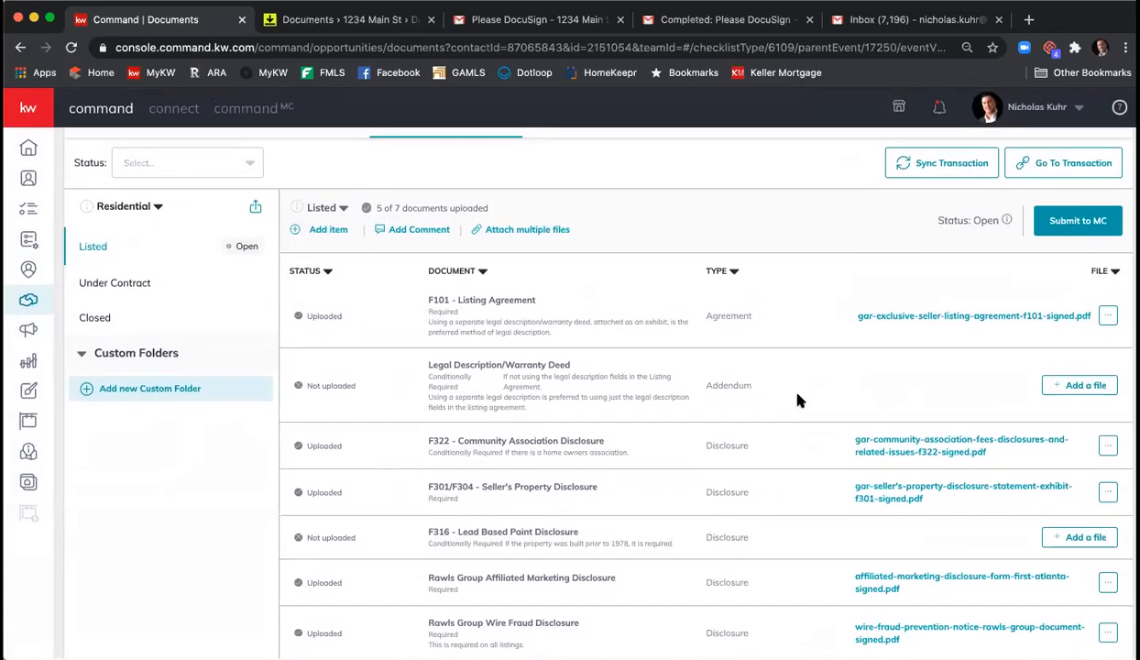
# - Review the 5 of 7 uploaded documents and open the Add item form
pyautogui.scroll(2, 788, 385)
pyautogui.scroll(-2, 796, 395)
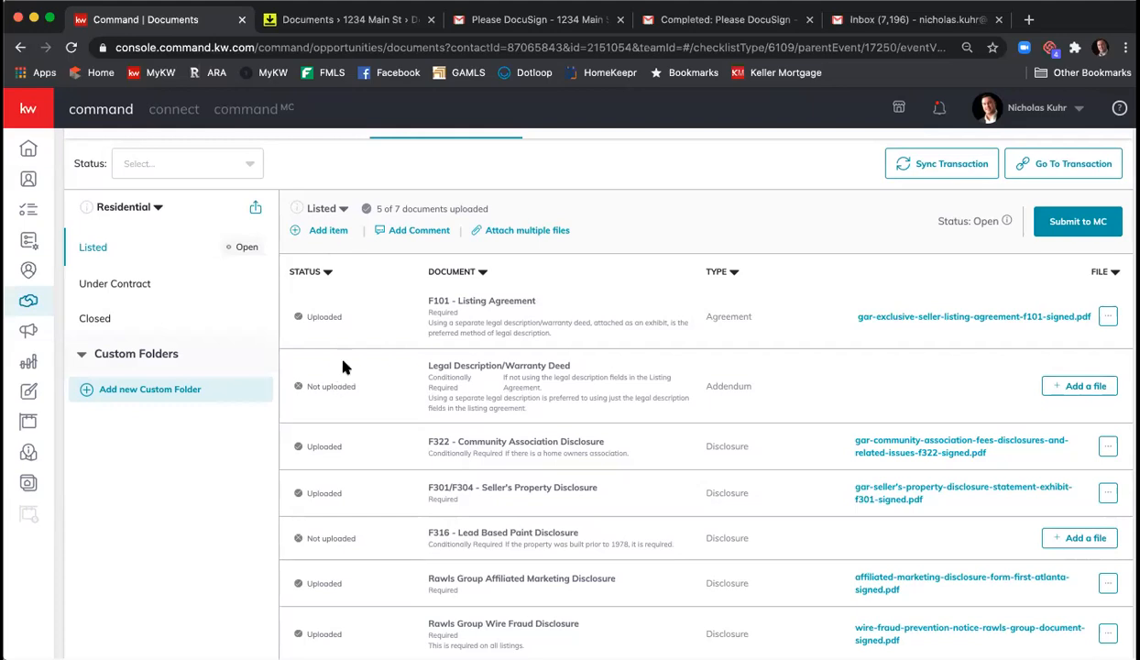
pyautogui.click(330, 231)
# - Name the new item 'Original Offer 08 21 20' and set its type to Agreement
pyautogui.click(513, 277)
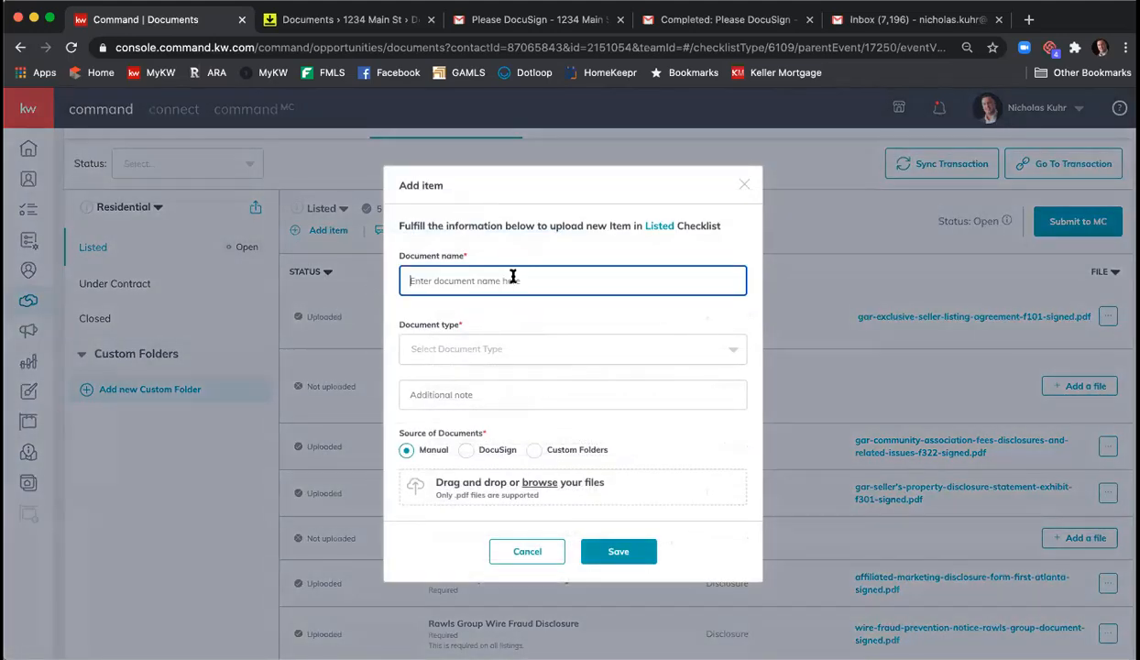
pyautogui.write('Original Offer 08 21 20')
pyautogui.click(581, 351)
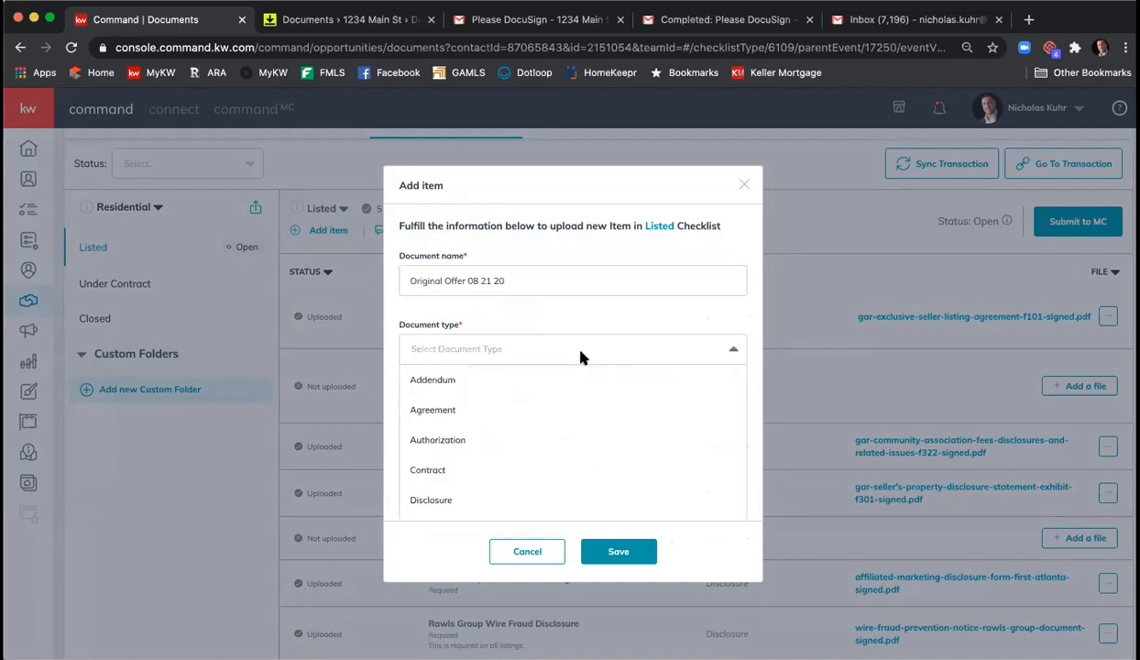
pyautogui.click(560, 407)
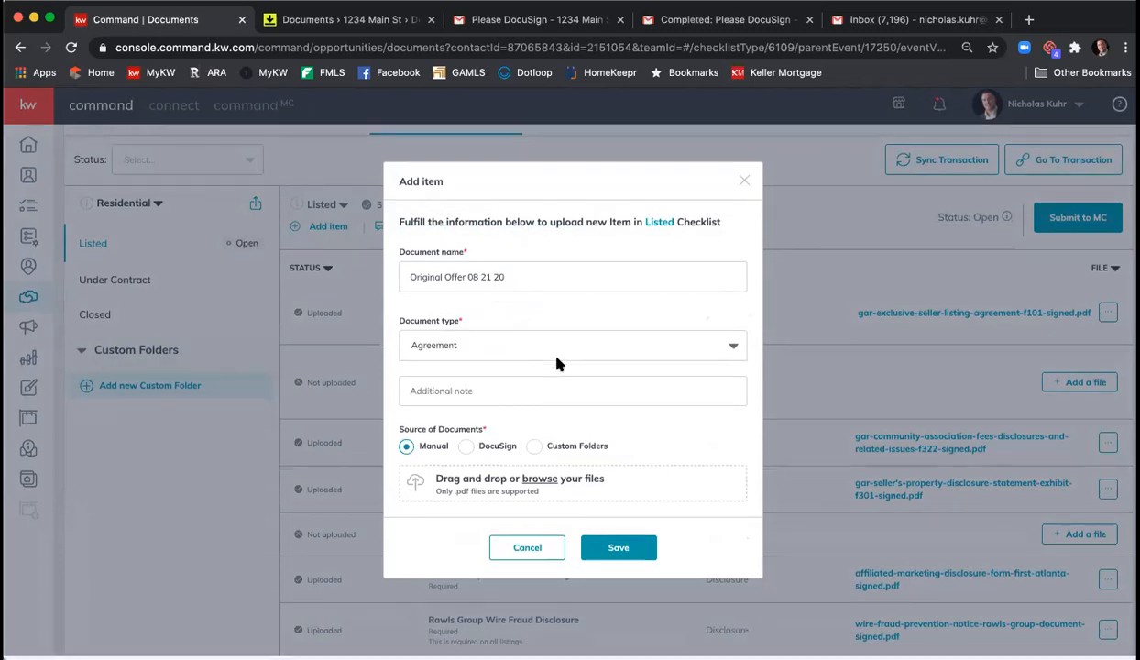
pyautogui.click(468, 452)
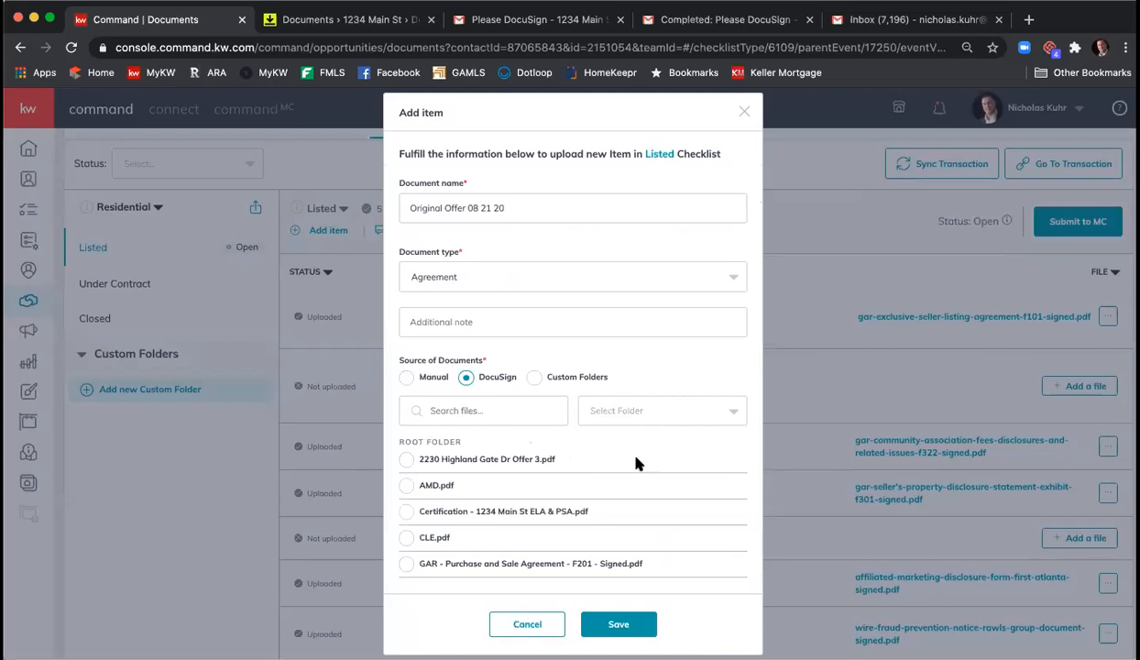
pyautogui.click(648, 415)
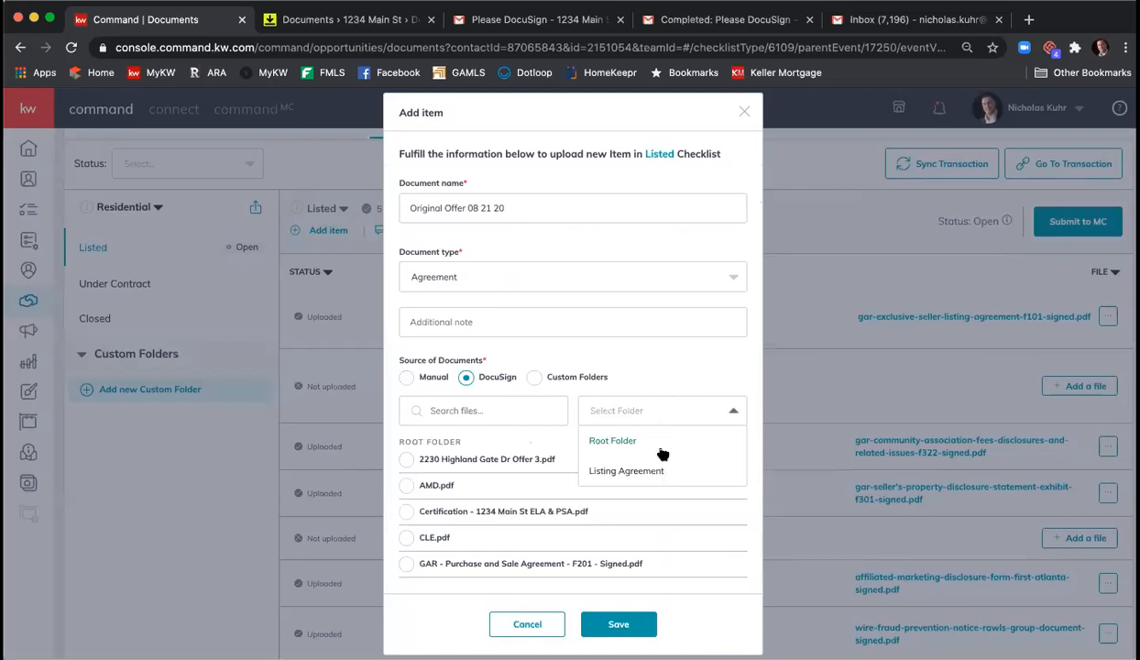
pyautogui.click(663, 451)
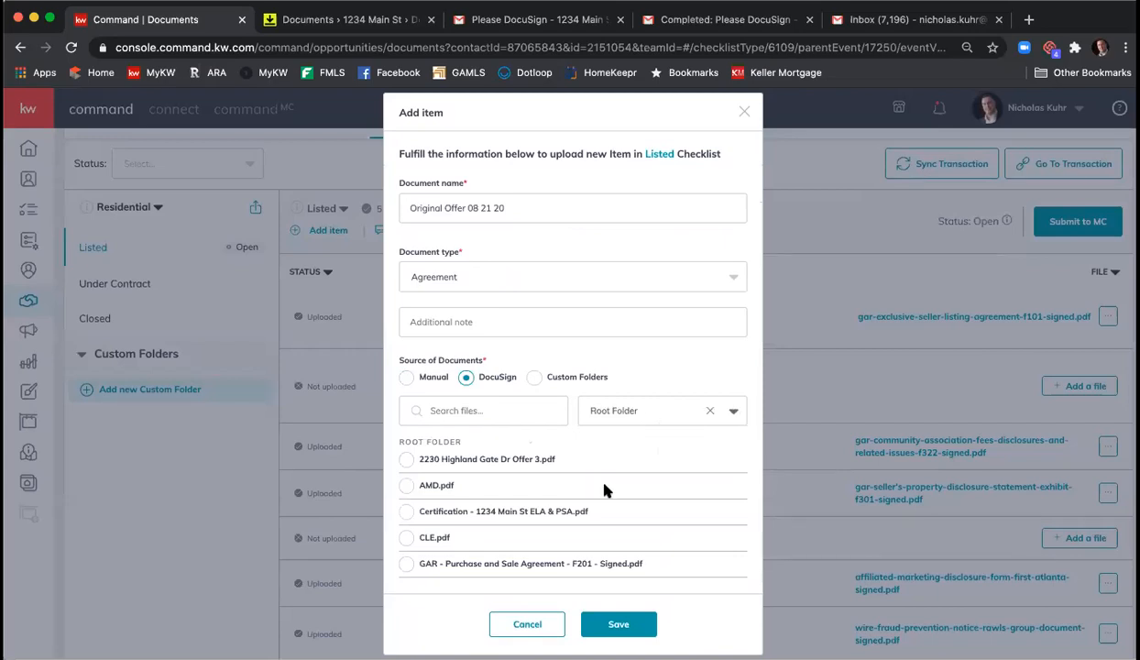
pyautogui.scroll(-3, 604, 490)
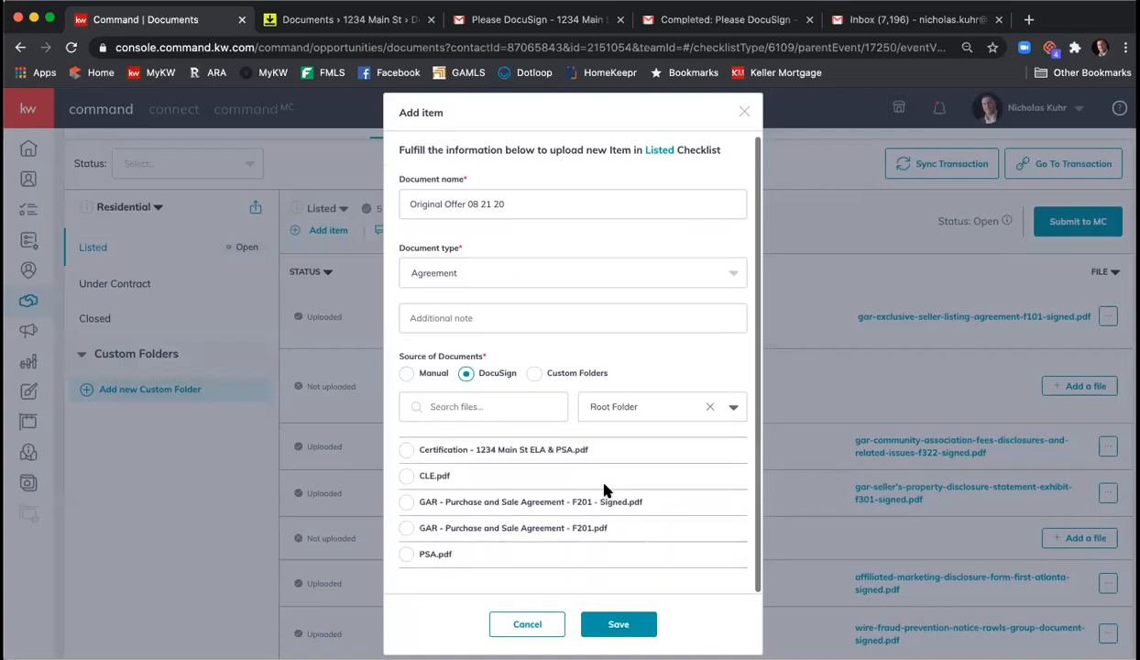
pyautogui.scroll(3, 604, 490)
pyautogui.click(427, 465)
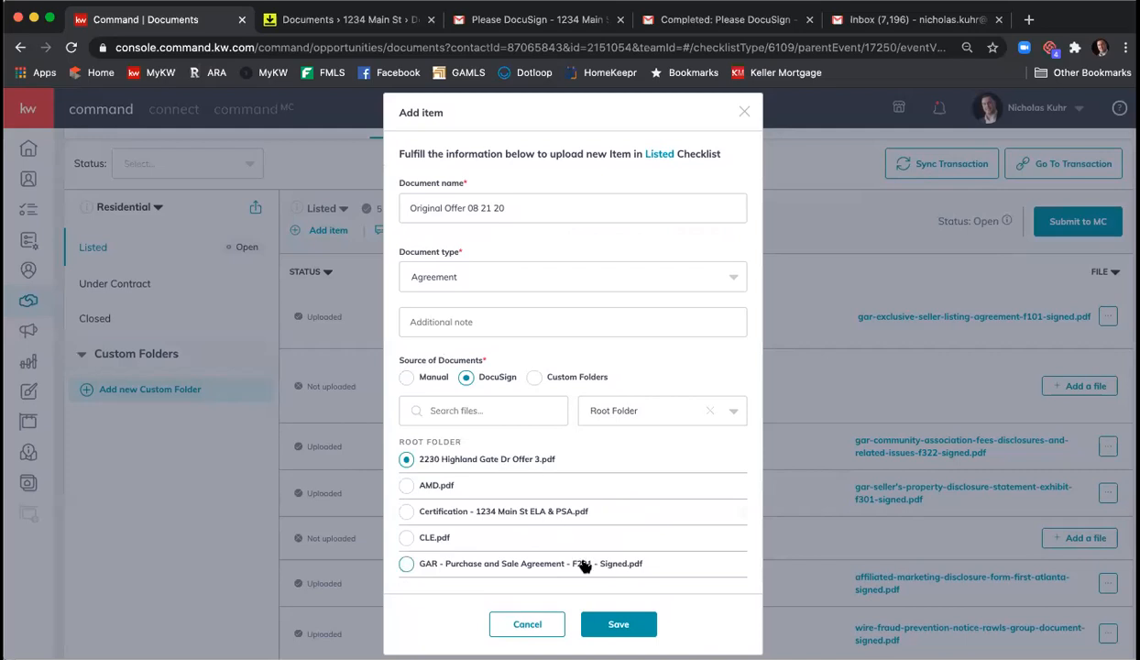
pyautogui.click(615, 624)
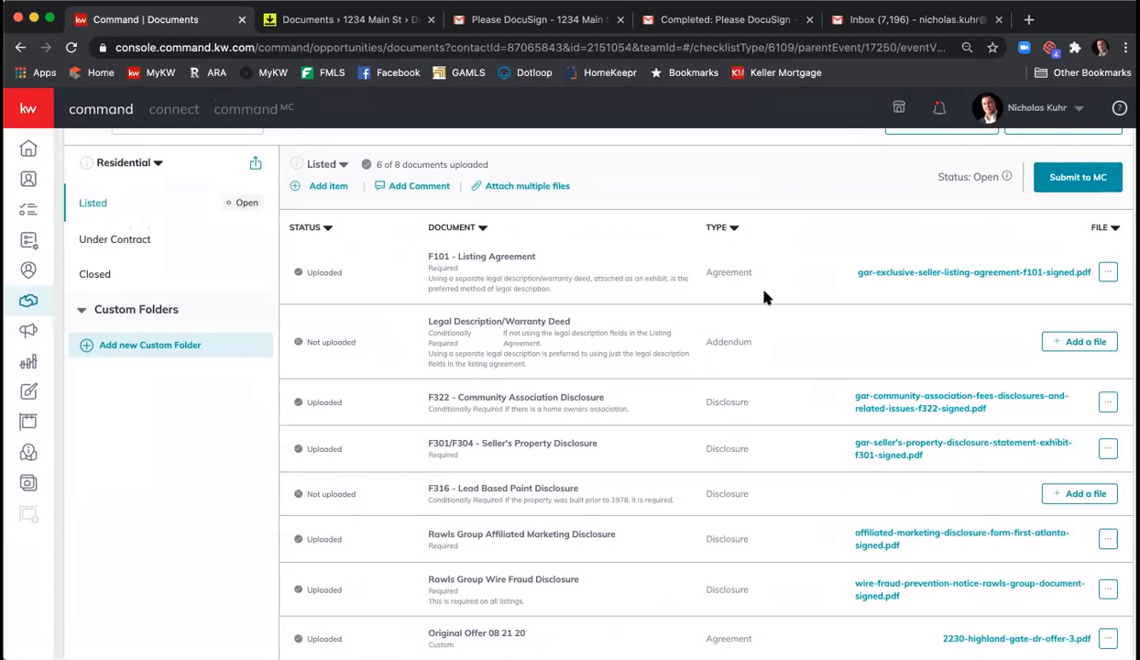
pyautogui.click(938, 110)
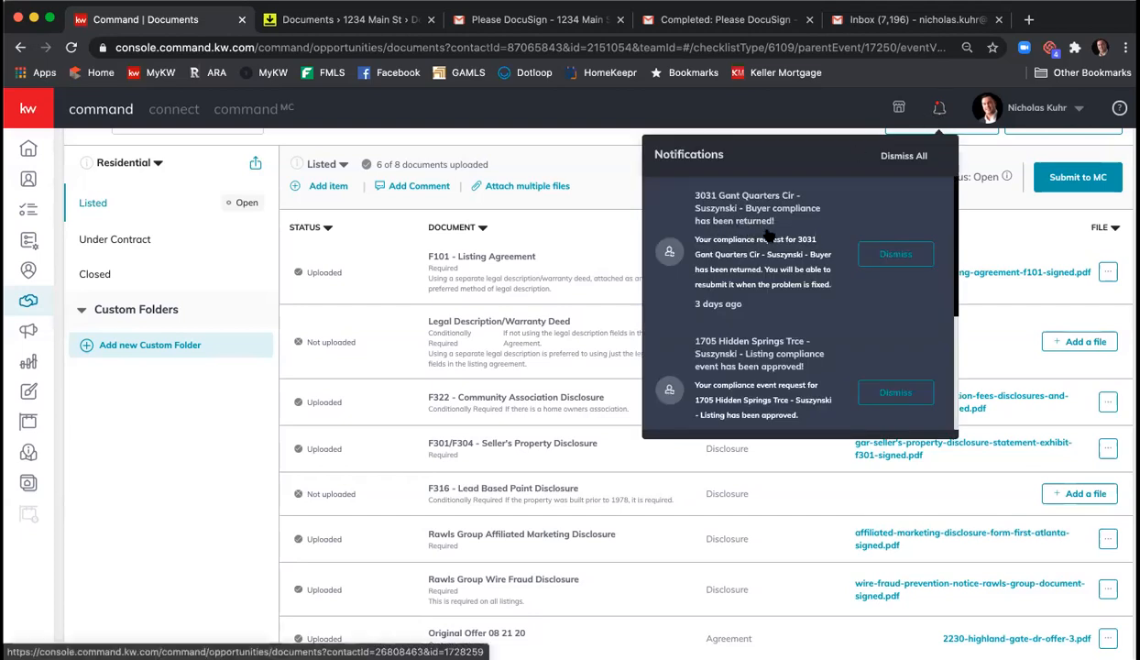
pyautogui.click(975, 169)
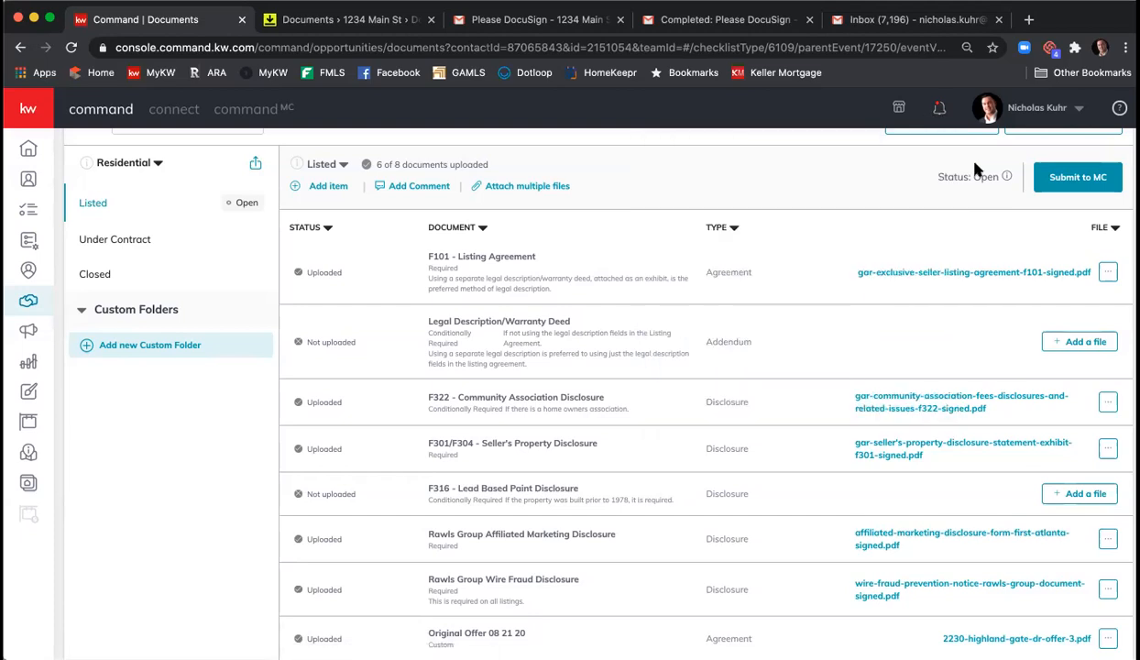